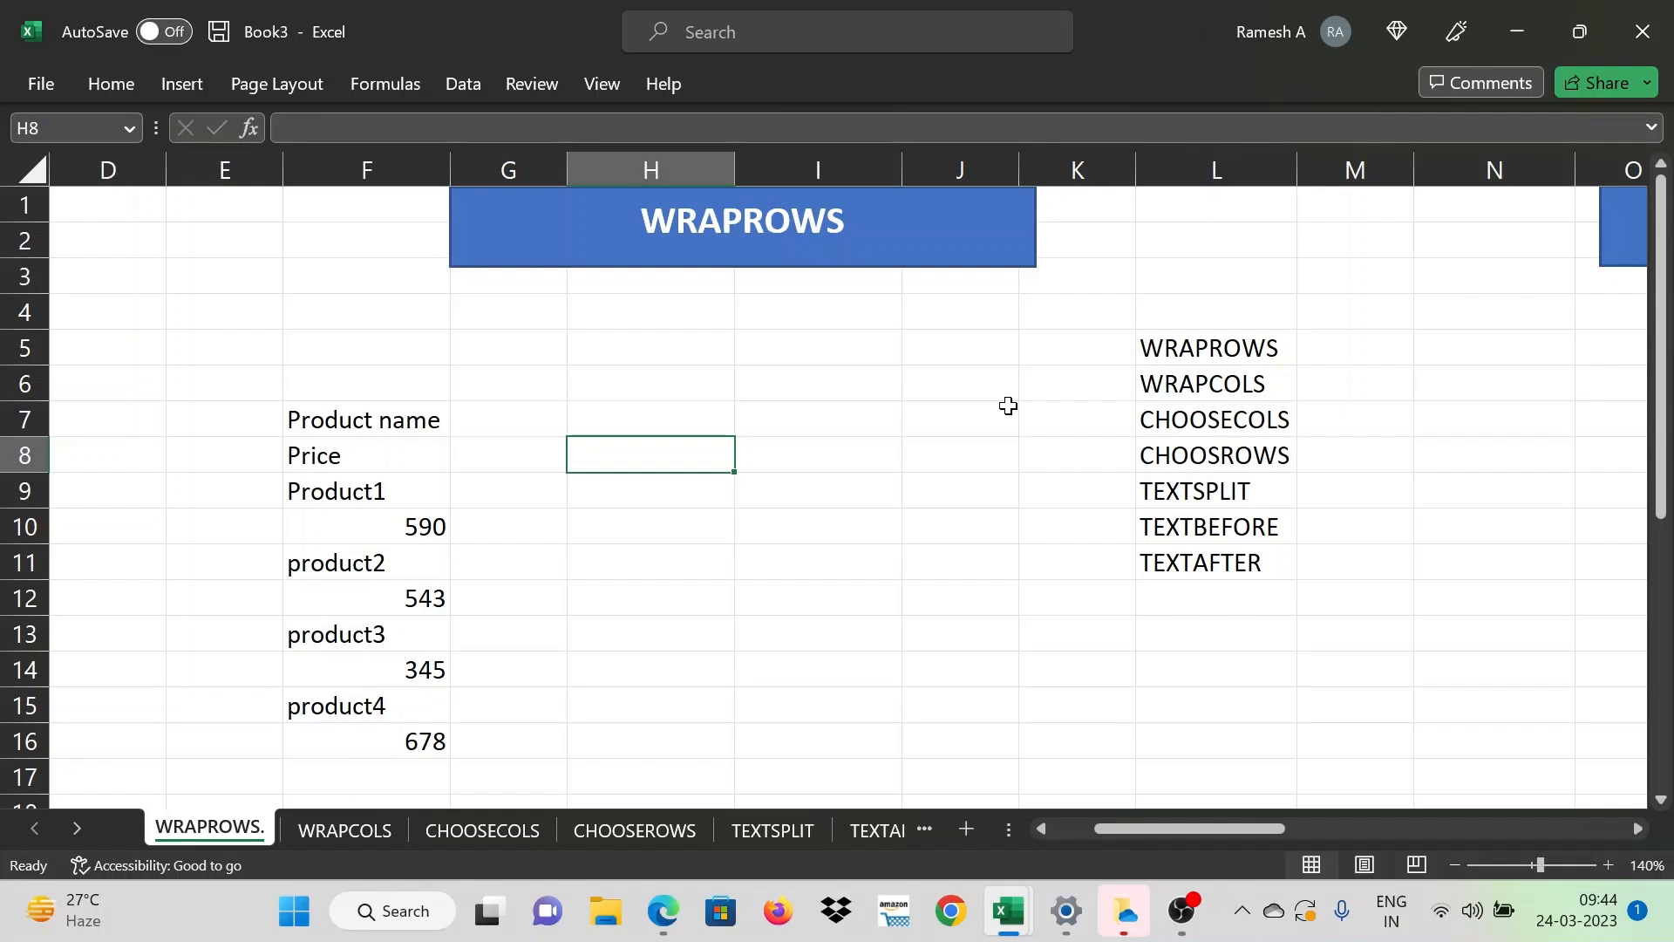
Review the list of new function names in L5:L11, from WRAPROWS to TEXTAFTER
{"action": "left_click", "coordinate": [1207, 359]}
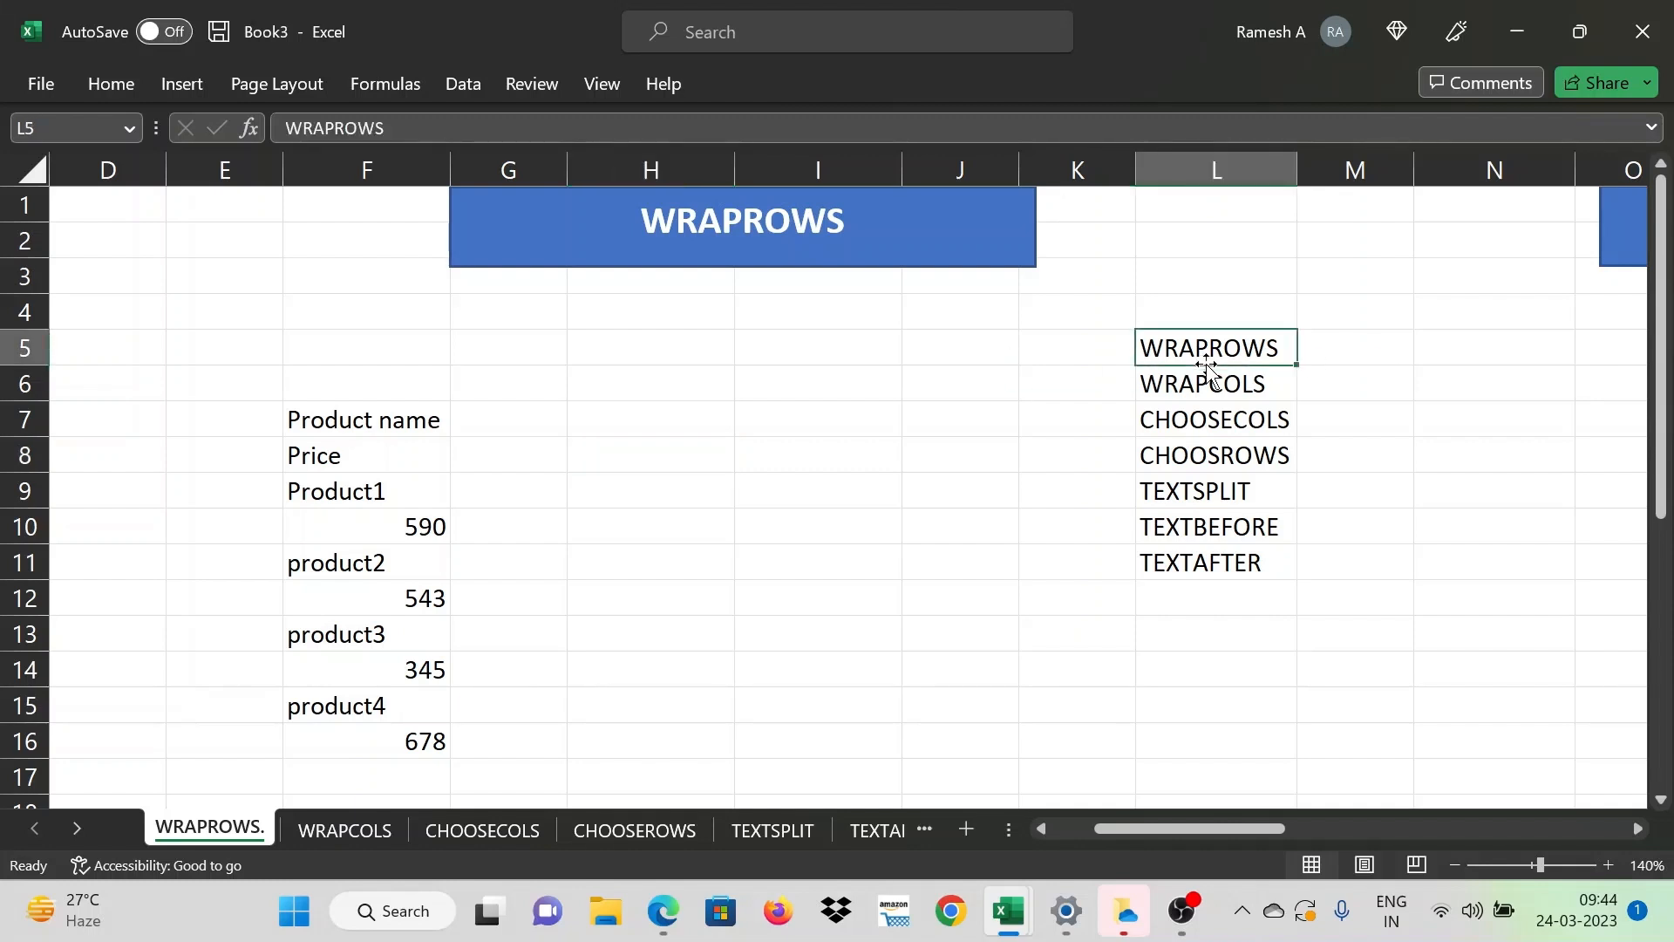
{"action": "key", "text": "ctrl+shift+Down"}
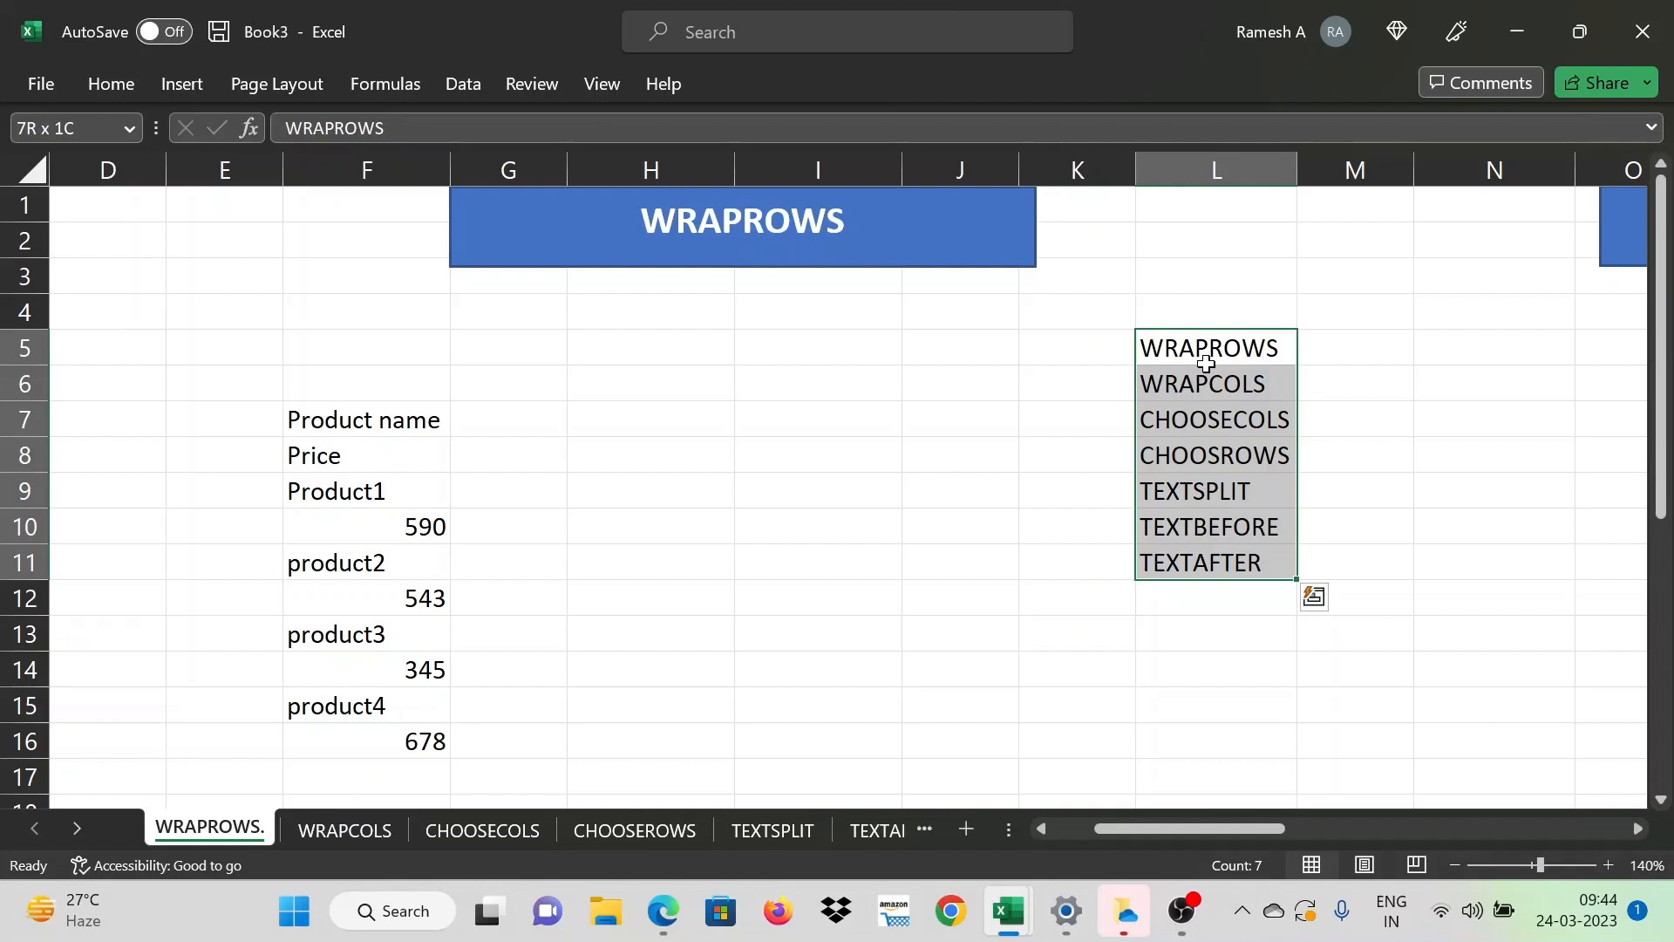
{"action": "key", "text": "Left"}
{"action": "key", "text": "Left"}
{"action": "key", "text": "Left"}
{"action": "key", "text": "Left"}
{"action": "key", "text": "Left"}
{"action": "key", "text": "Right"}
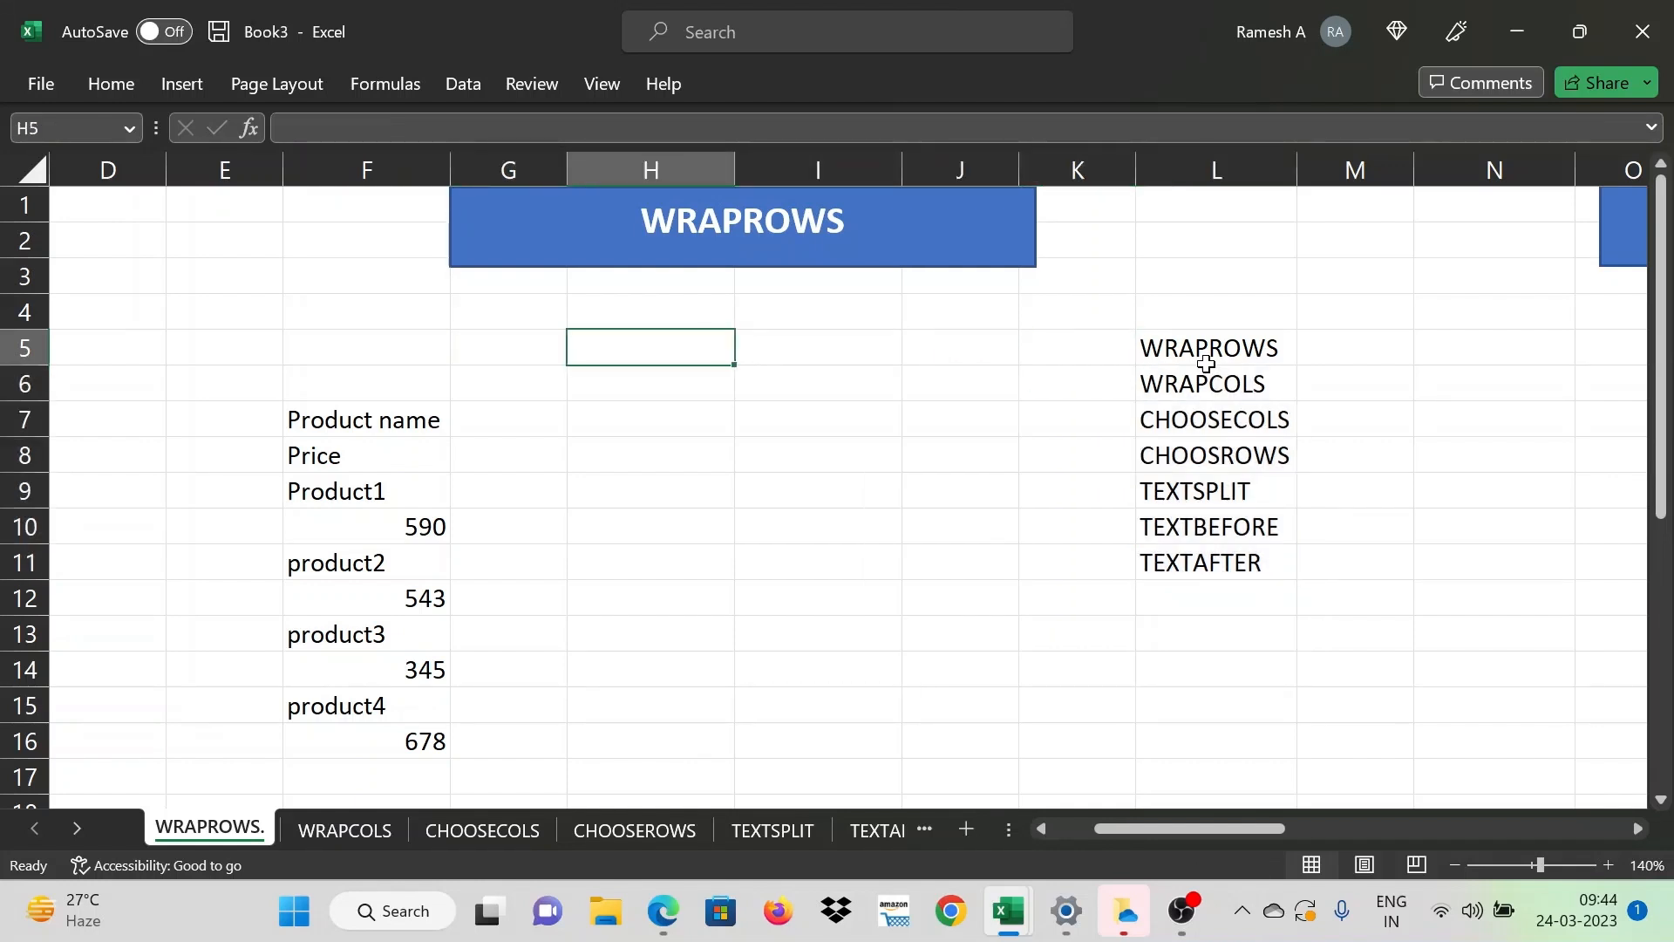
{"action": "key", "text": "Down"}
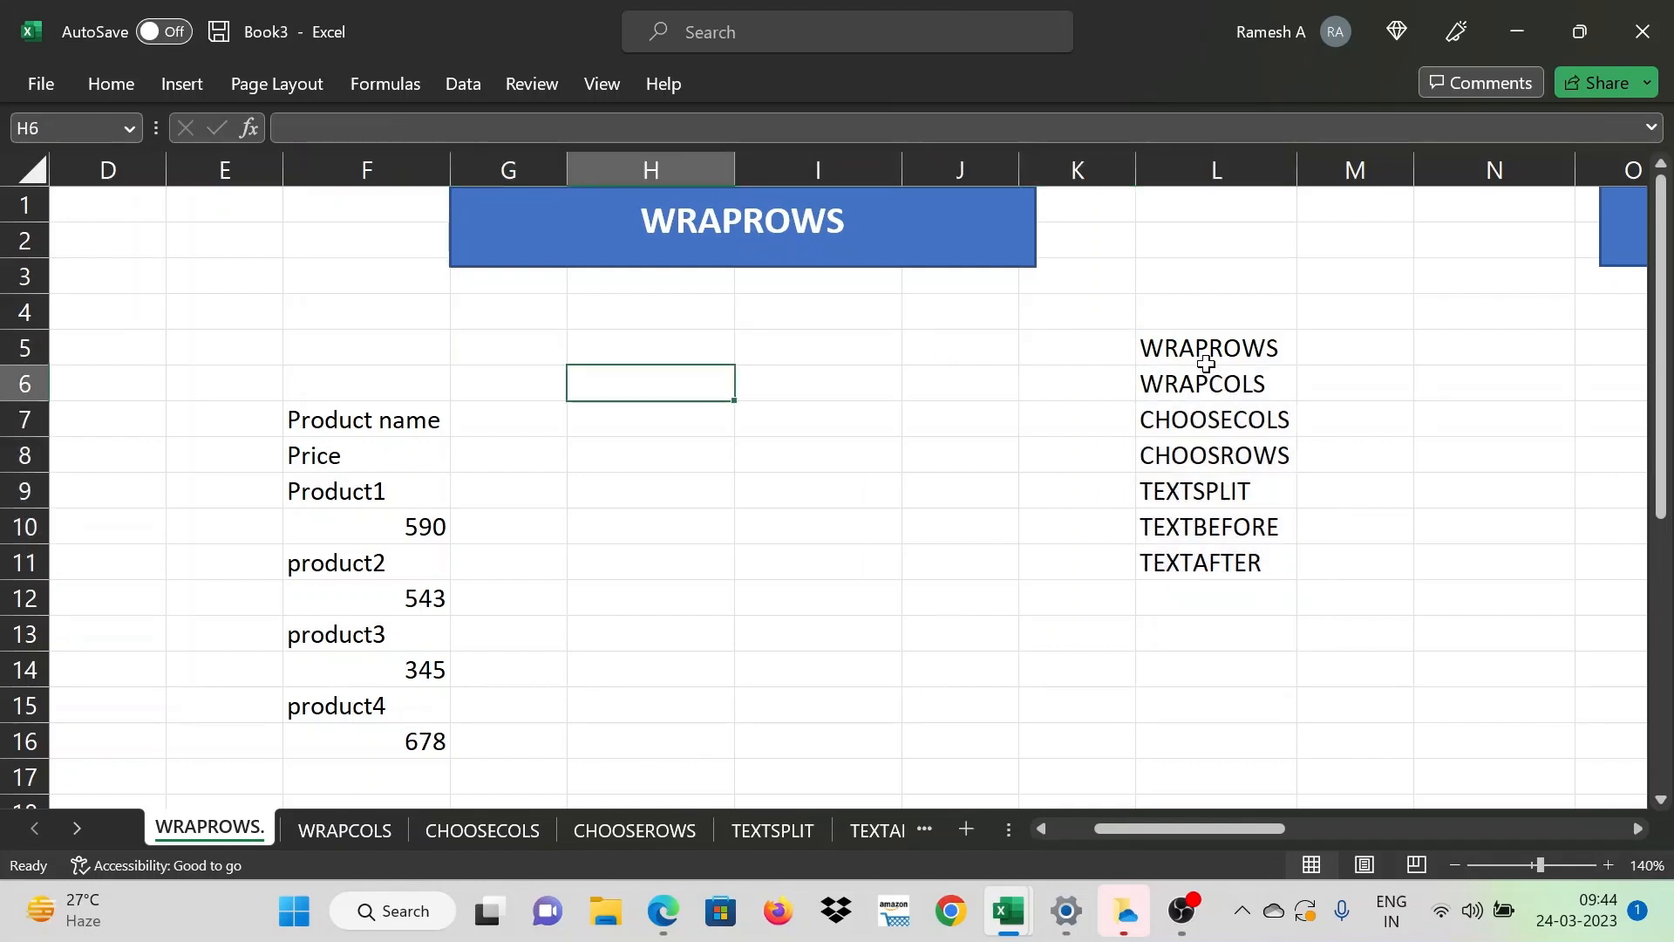
Examine how the product names and prices are stacked in the single column F7:F16
{"action": "left_click", "coordinate": [408, 431]}
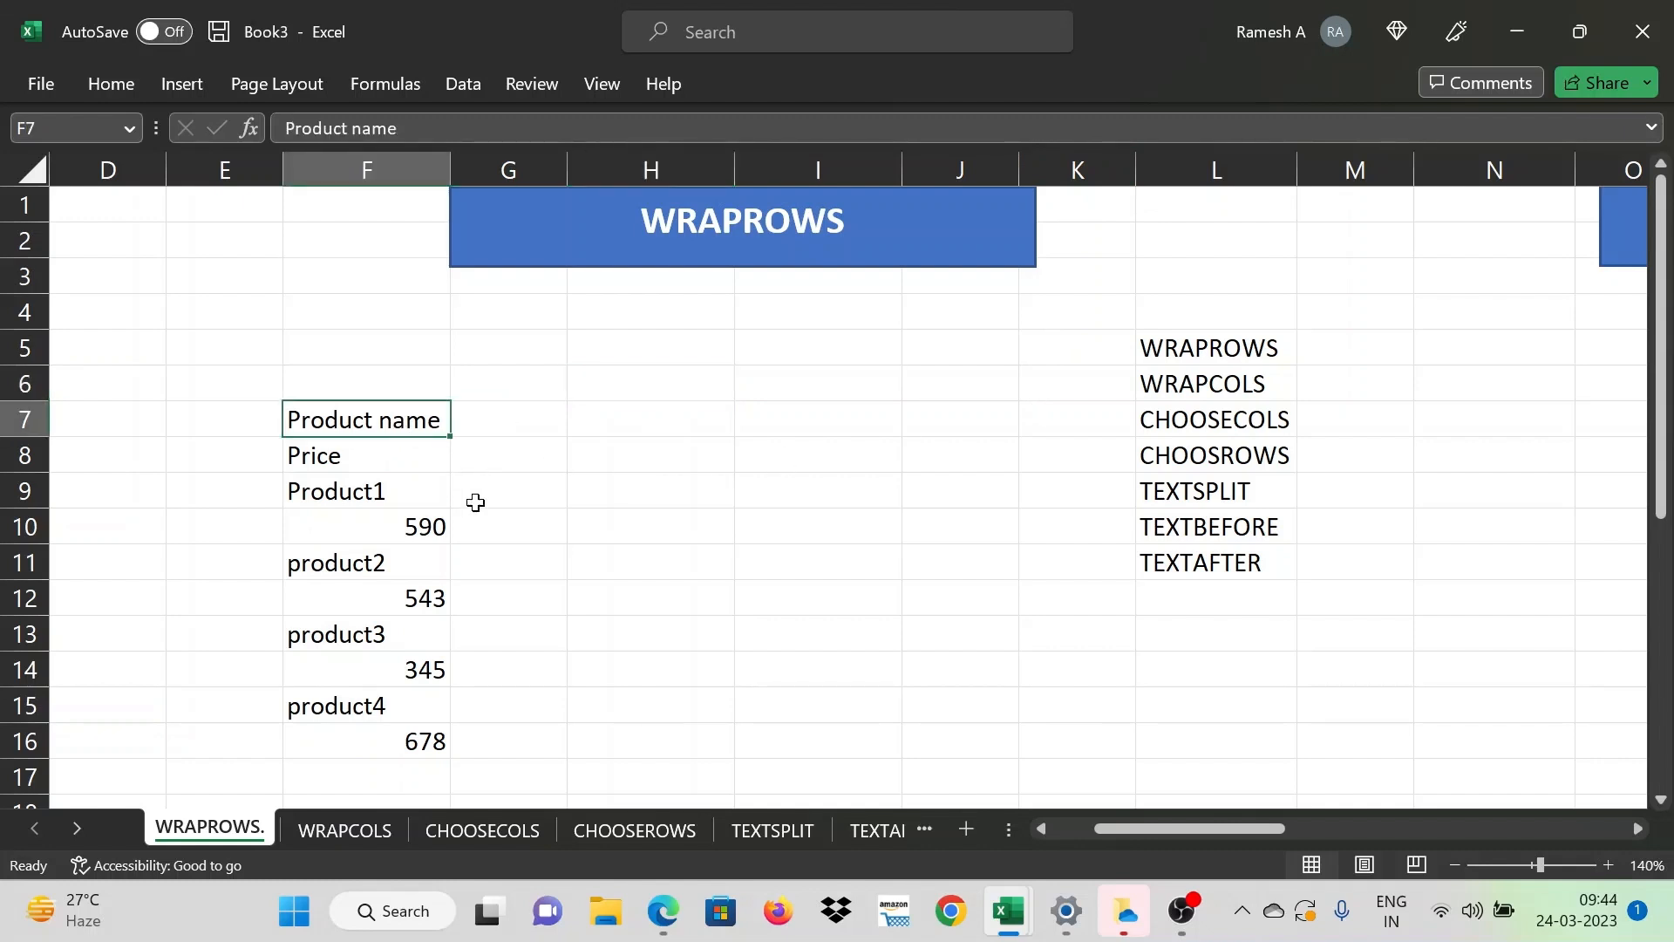
{"action": "key", "text": "ctrl+shift+Down"}
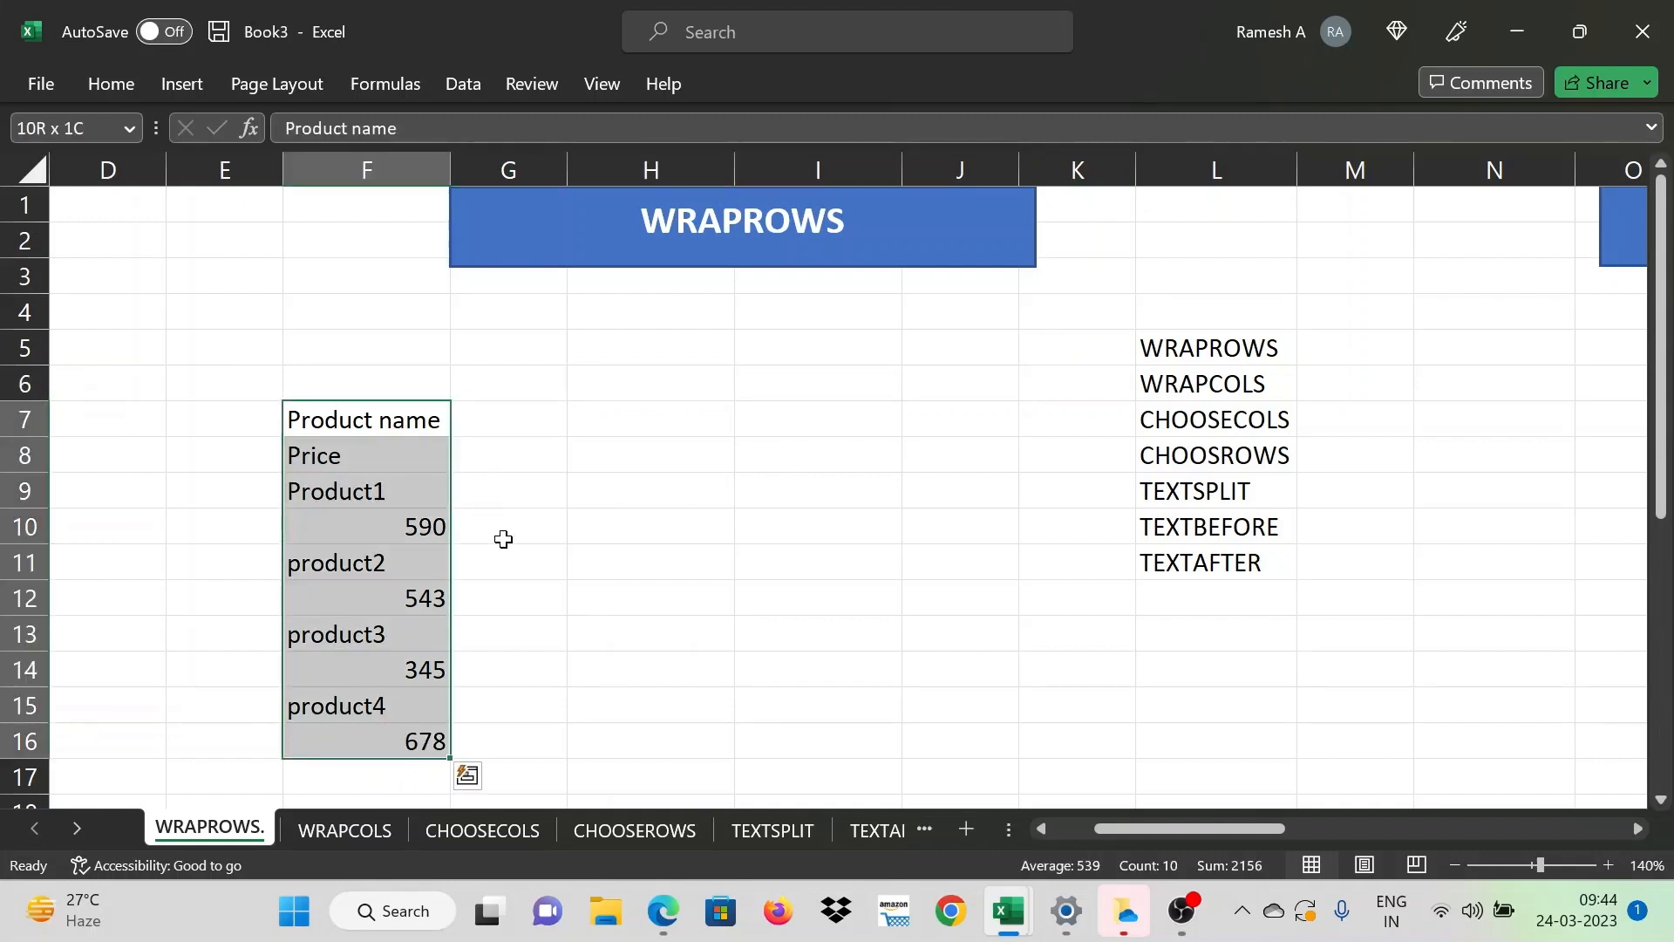
{"action": "key", "text": "ctrl+shift+Up"}
{"action": "key", "text": "ctrl+shift+Down"}
{"action": "key", "text": "Up"}
{"action": "key", "text": "Up"}
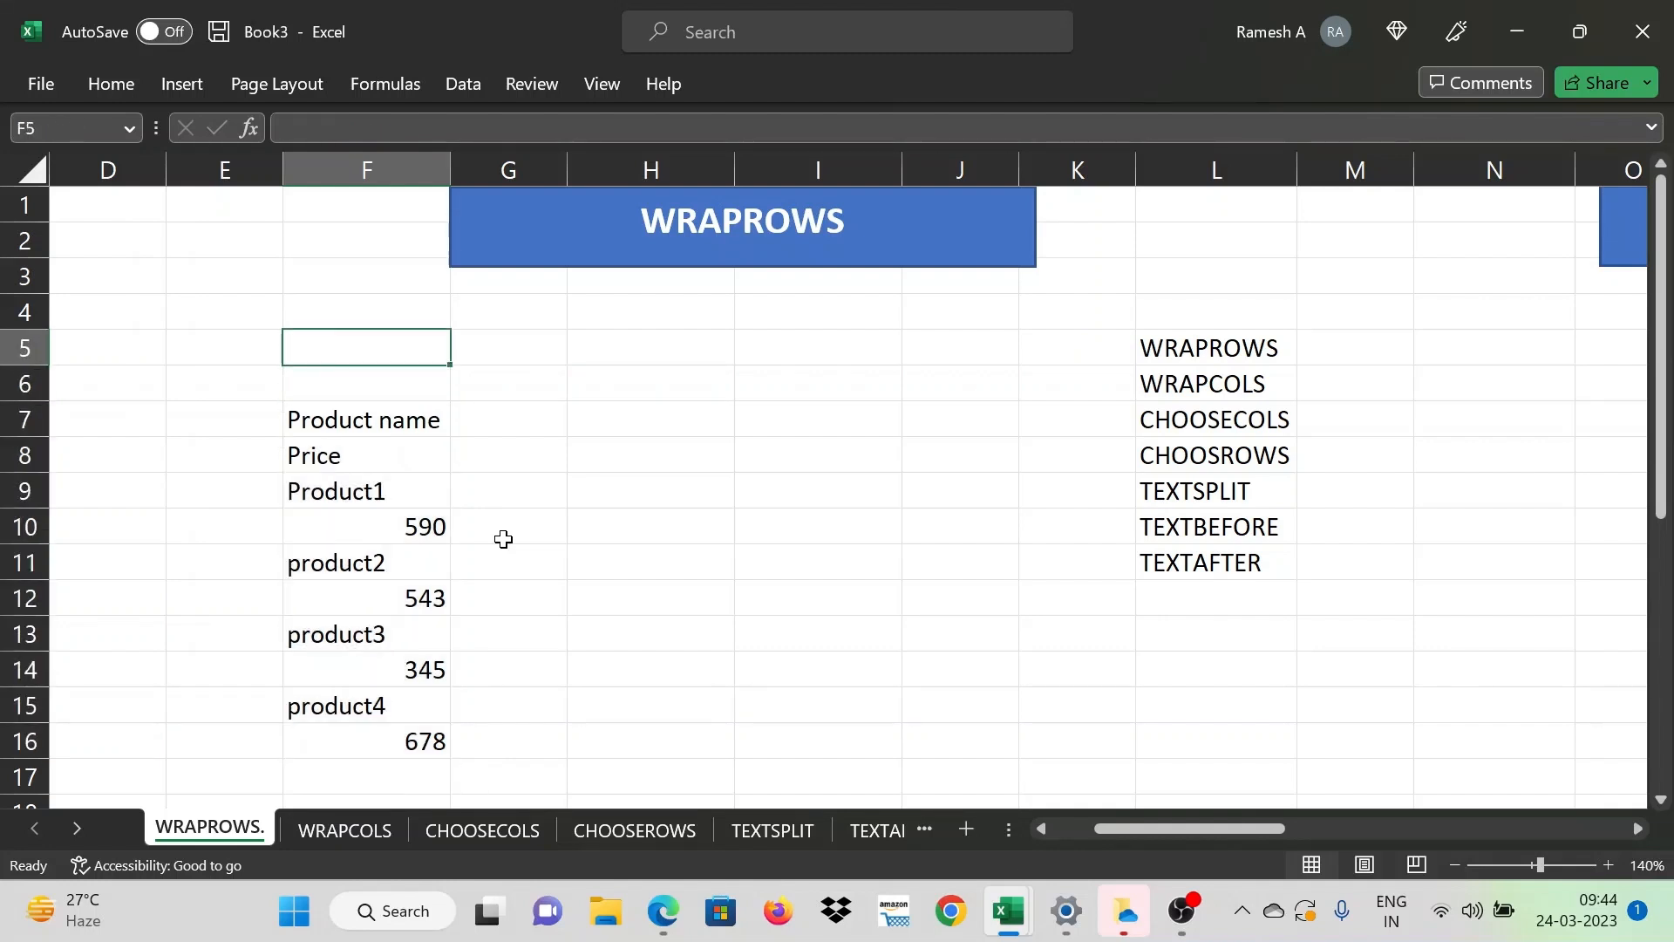
{"action": "key", "text": "Right"}
{"action": "key", "text": "shift+Right"}
{"action": "key", "text": "shift+Right"}
{"action": "key", "text": "shift+Right"}
{"action": "key", "text": "shift+Right"}
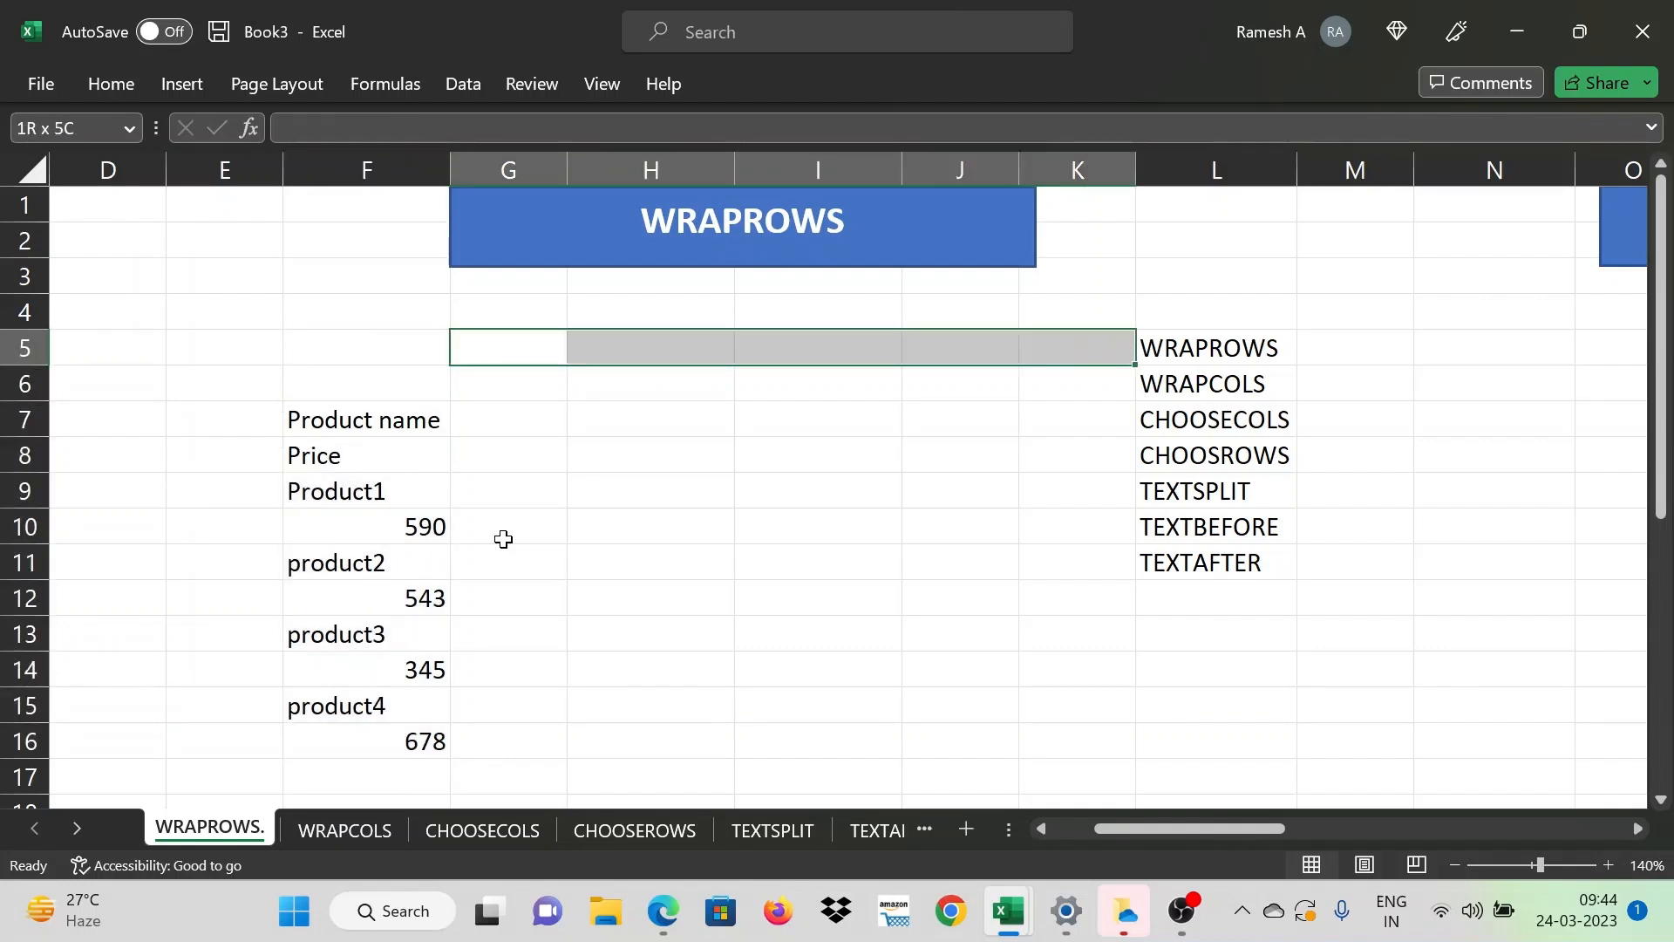
{"action": "key", "text": "Left"}
{"action": "key", "text": "Left"}
{"action": "key", "text": "Down"}
{"action": "key", "text": "Down"}
{"action": "key", "text": "Down"}
{"action": "key", "text": "Right"}
{"action": "key", "text": "shift+Up"}
{"action": "key", "text": "Up"}
{"action": "key", "text": "ctrl+shift+Down"}
{"action": "key", "text": "Right"}
{"action": "key", "text": "Left"}
{"action": "key", "text": "Down"}
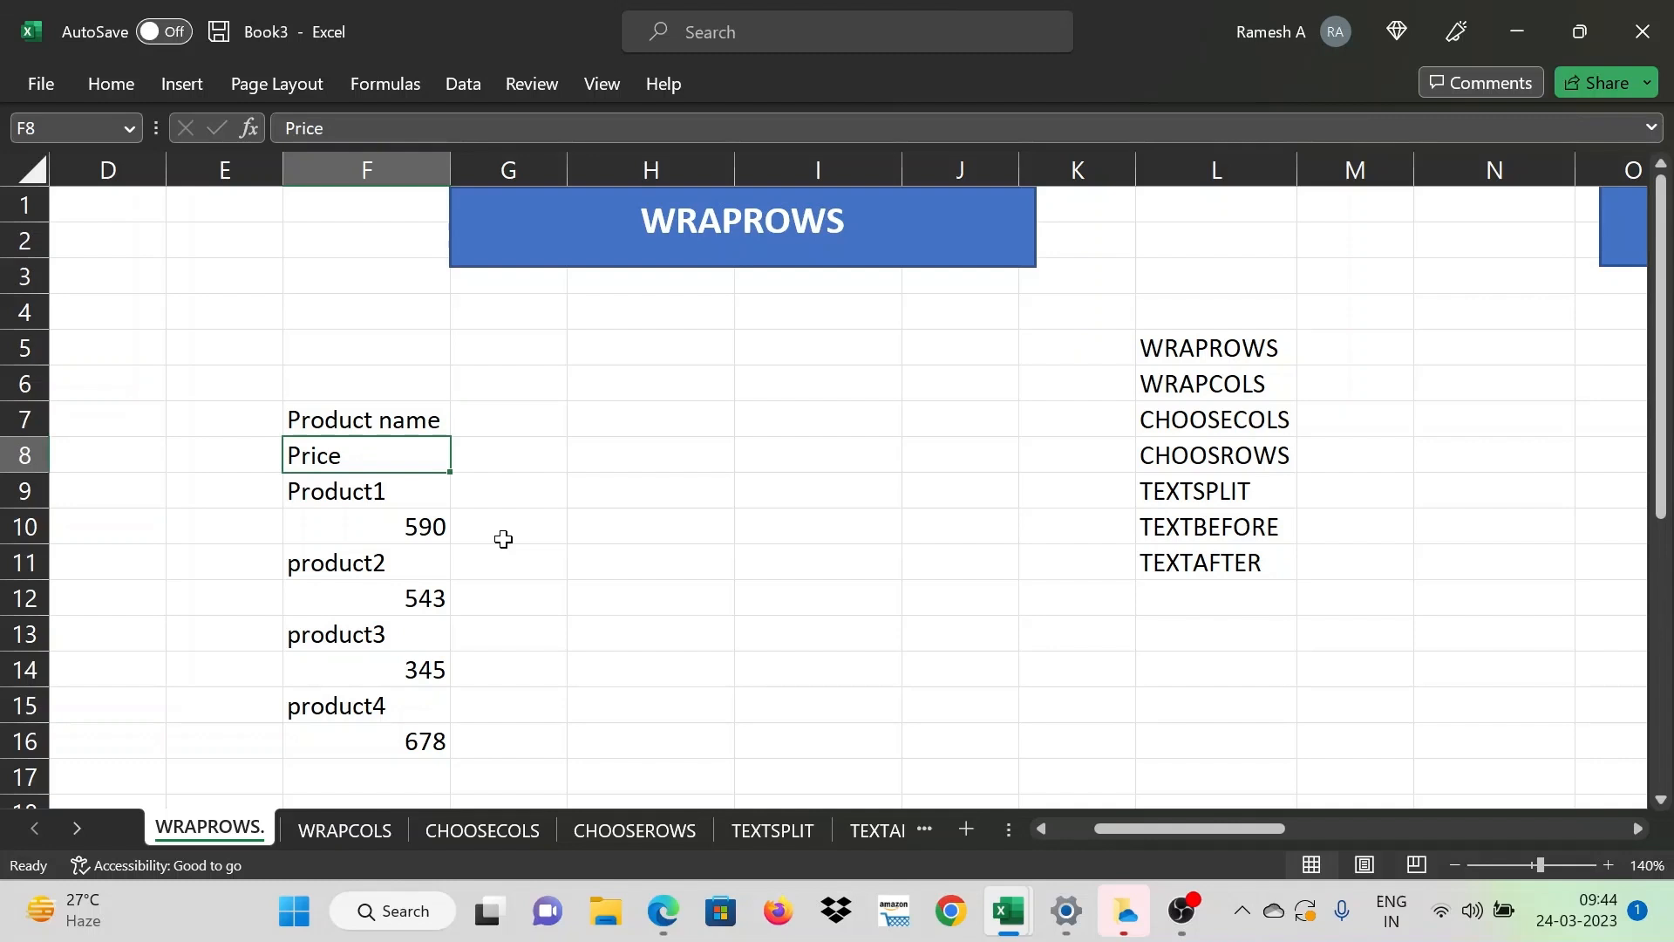
{"action": "key", "text": "Down"}
{"action": "key", "text": "Down"}
{"action": "key", "text": "Down"}
{"action": "key", "text": "Down"}
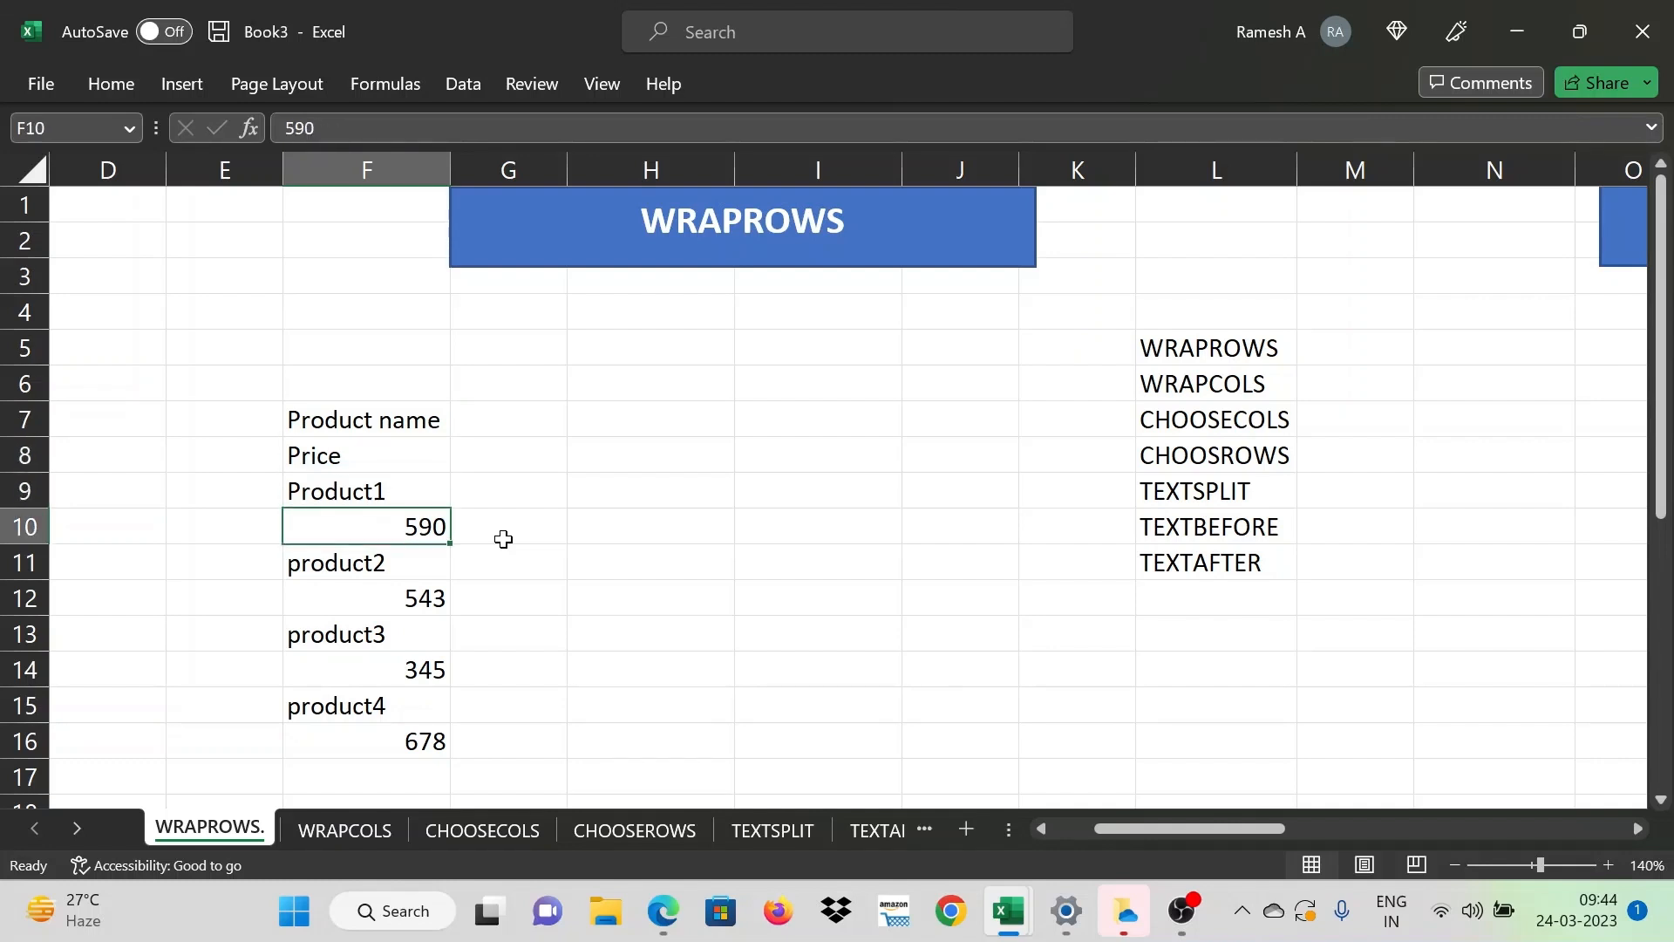
{"action": "key", "text": "Up"}
{"action": "key", "text": "Up"}
{"action": "key", "text": "Up"}
{"action": "key", "text": "Up"}
{"action": "key", "text": "Up"}
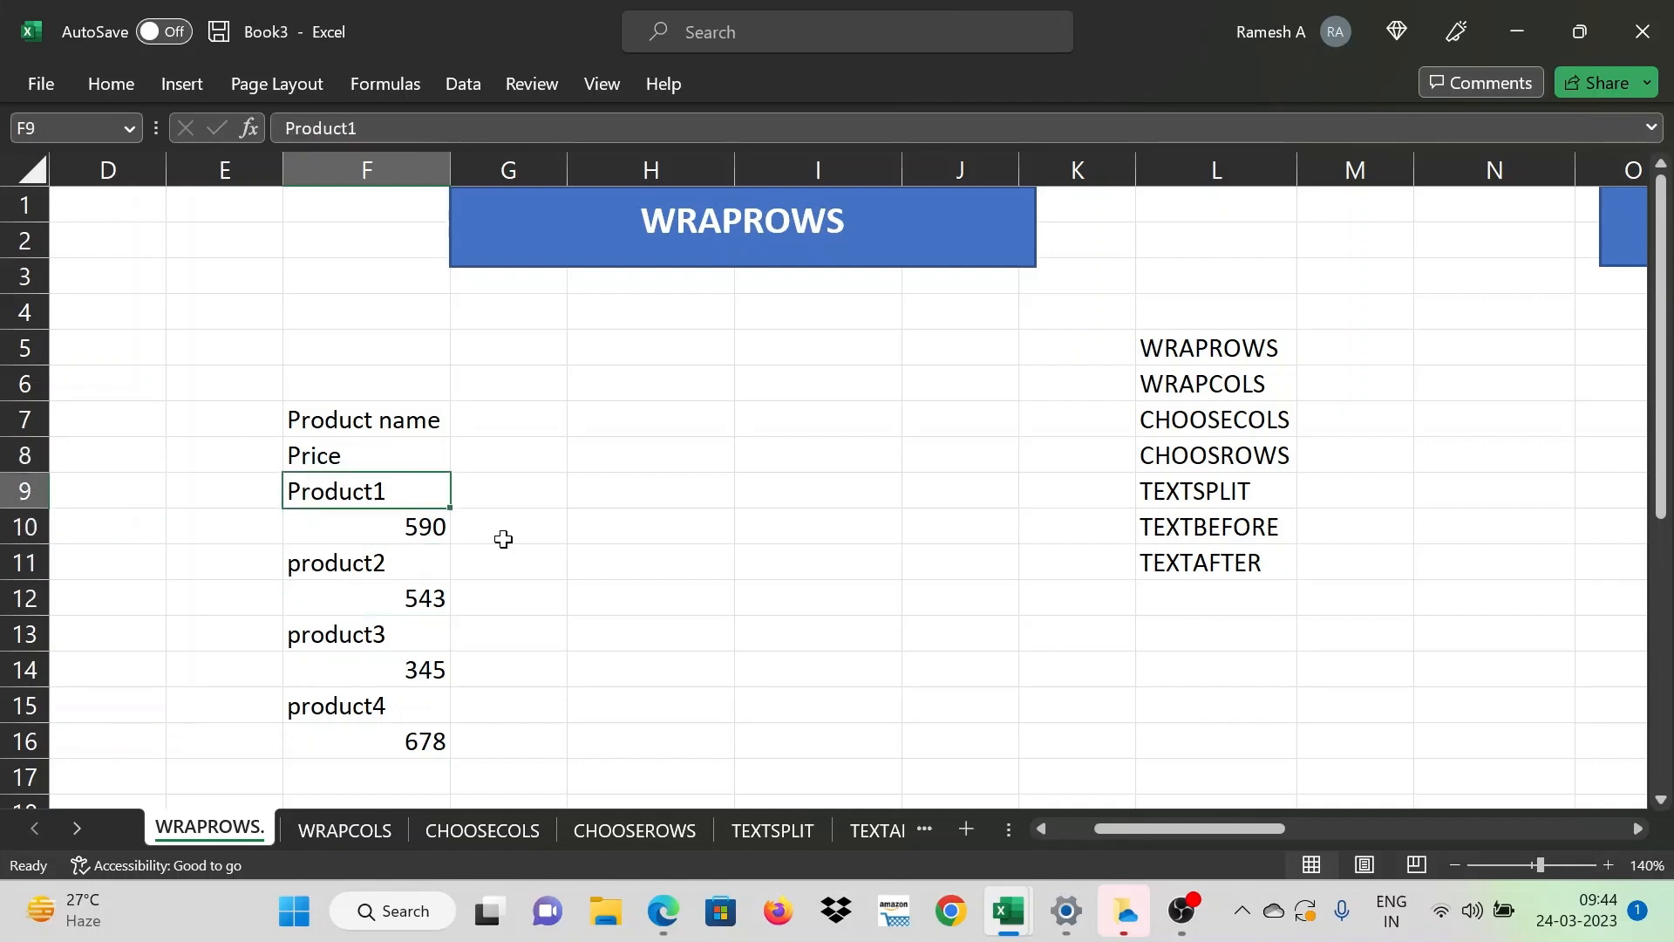
Highlight the empty two-column block in columns H and I beside the stacked product list
{"action": "key", "text": "Right"}
{"action": "key", "text": "Right"}
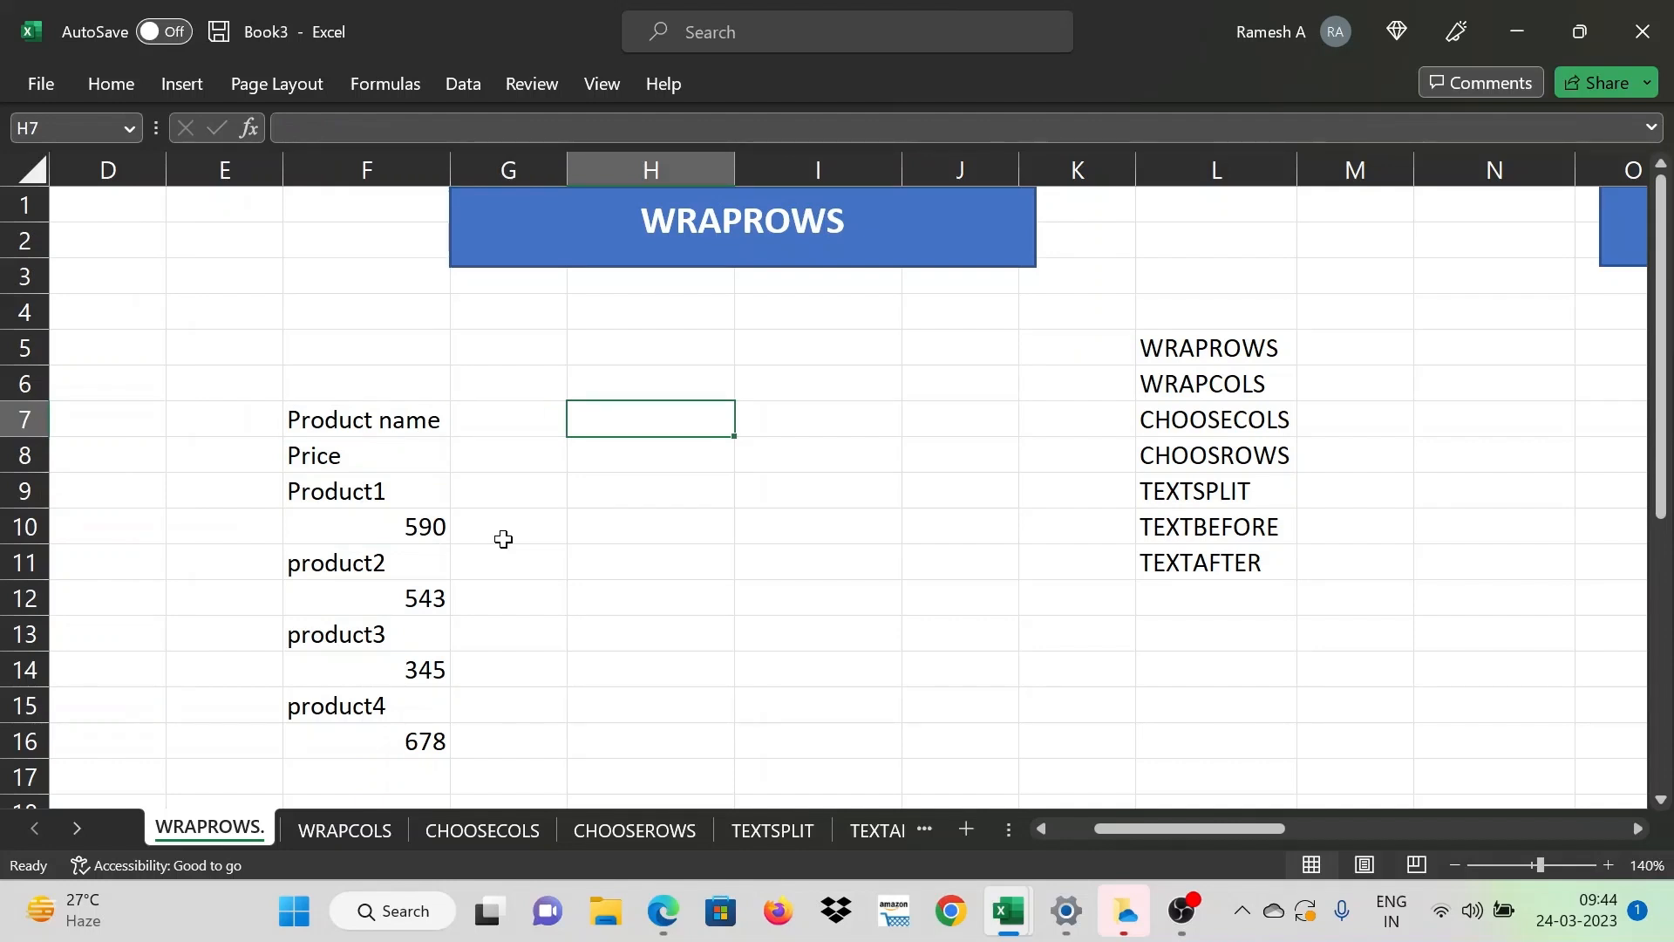
{"action": "key", "text": "shift+Right"}
{"action": "key", "text": "shift+Down"}
{"action": "key", "text": "shift+Down"}
{"action": "key", "text": "shift+Down"}
{"action": "key", "text": "shift+Down"}
{"action": "key", "text": "shift+Down"}
{"action": "key", "text": "shift+Down"}
{"action": "key", "text": "shift+Down"}
{"action": "key", "text": "shift+Down"}
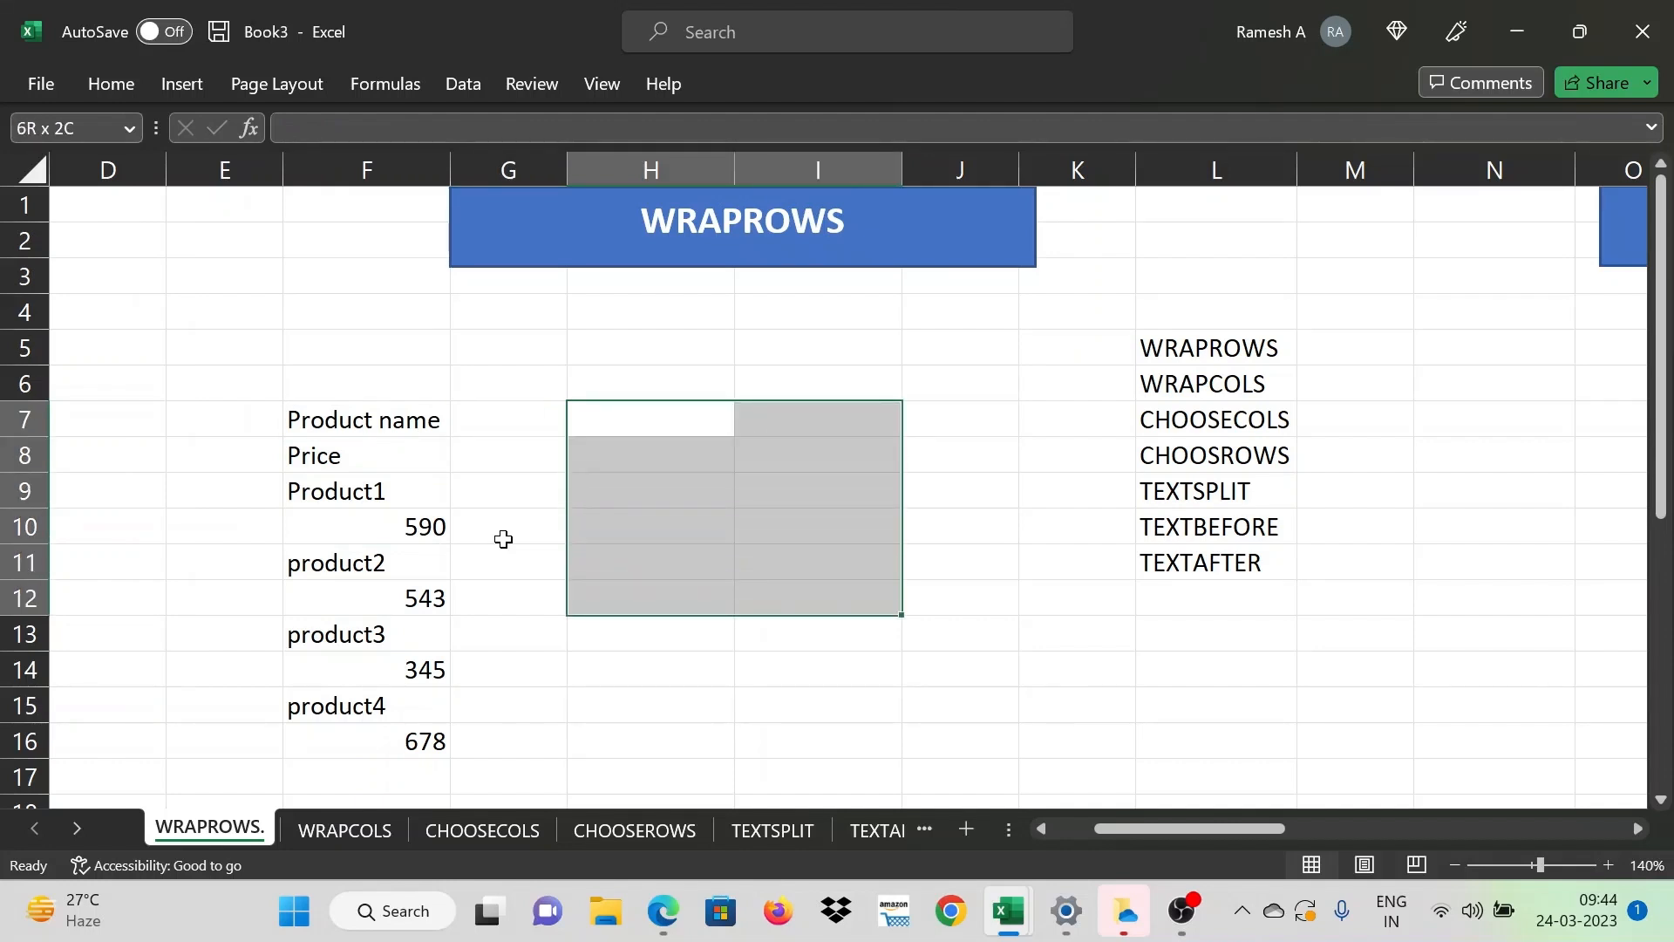
{"action": "key", "text": "shift+Up"}
{"action": "key", "text": "shift+Up"}
{"action": "key", "text": "shift+Down"}
{"action": "key", "text": "shift+Down"}
{"action": "key", "text": "Up"}
{"action": "key", "text": "Down"}
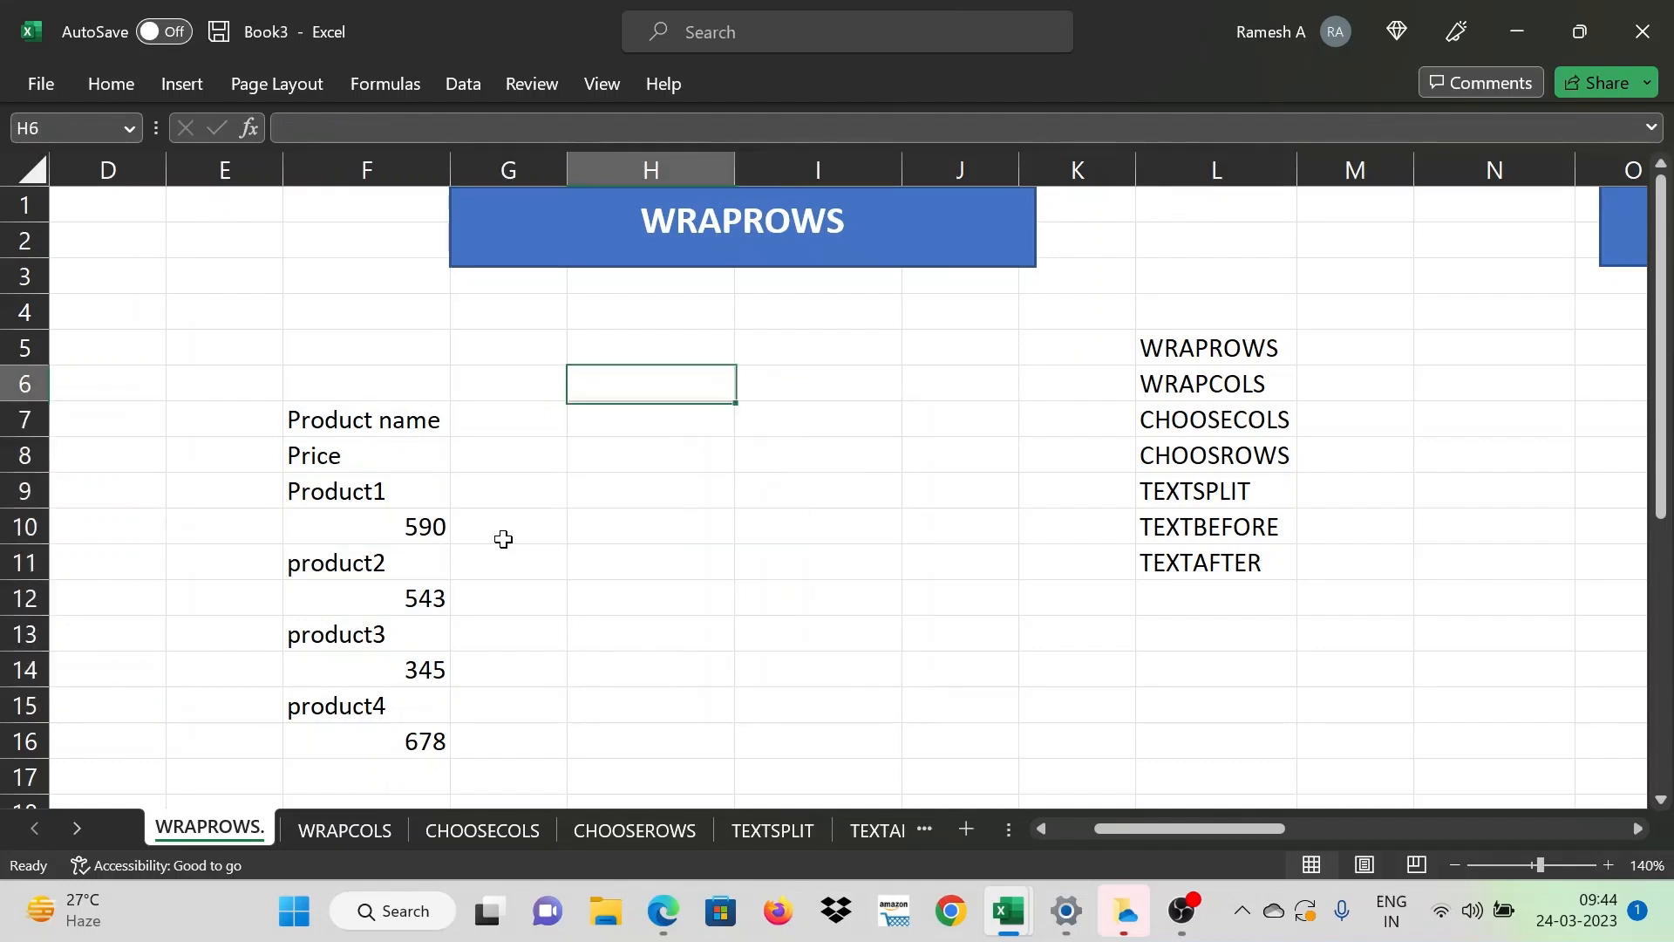
{"action": "key", "text": "shift+Right"}
{"action": "key", "text": "shift+Down"}
{"action": "key", "text": "shift+Down"}
{"action": "key", "text": "shift+Down"}
{"action": "key", "text": "shift+Down"}
{"action": "key", "text": "shift+Down"}
{"action": "key", "text": "shift+Down"}
{"action": "key", "text": "shift+Down"}
Enter =WRAPROWS(F7:F16,2) in H7 to arrange the stacked product list into rows of two values
{"action": "key", "text": "Up"}
{"action": "key", "text": "Down"}
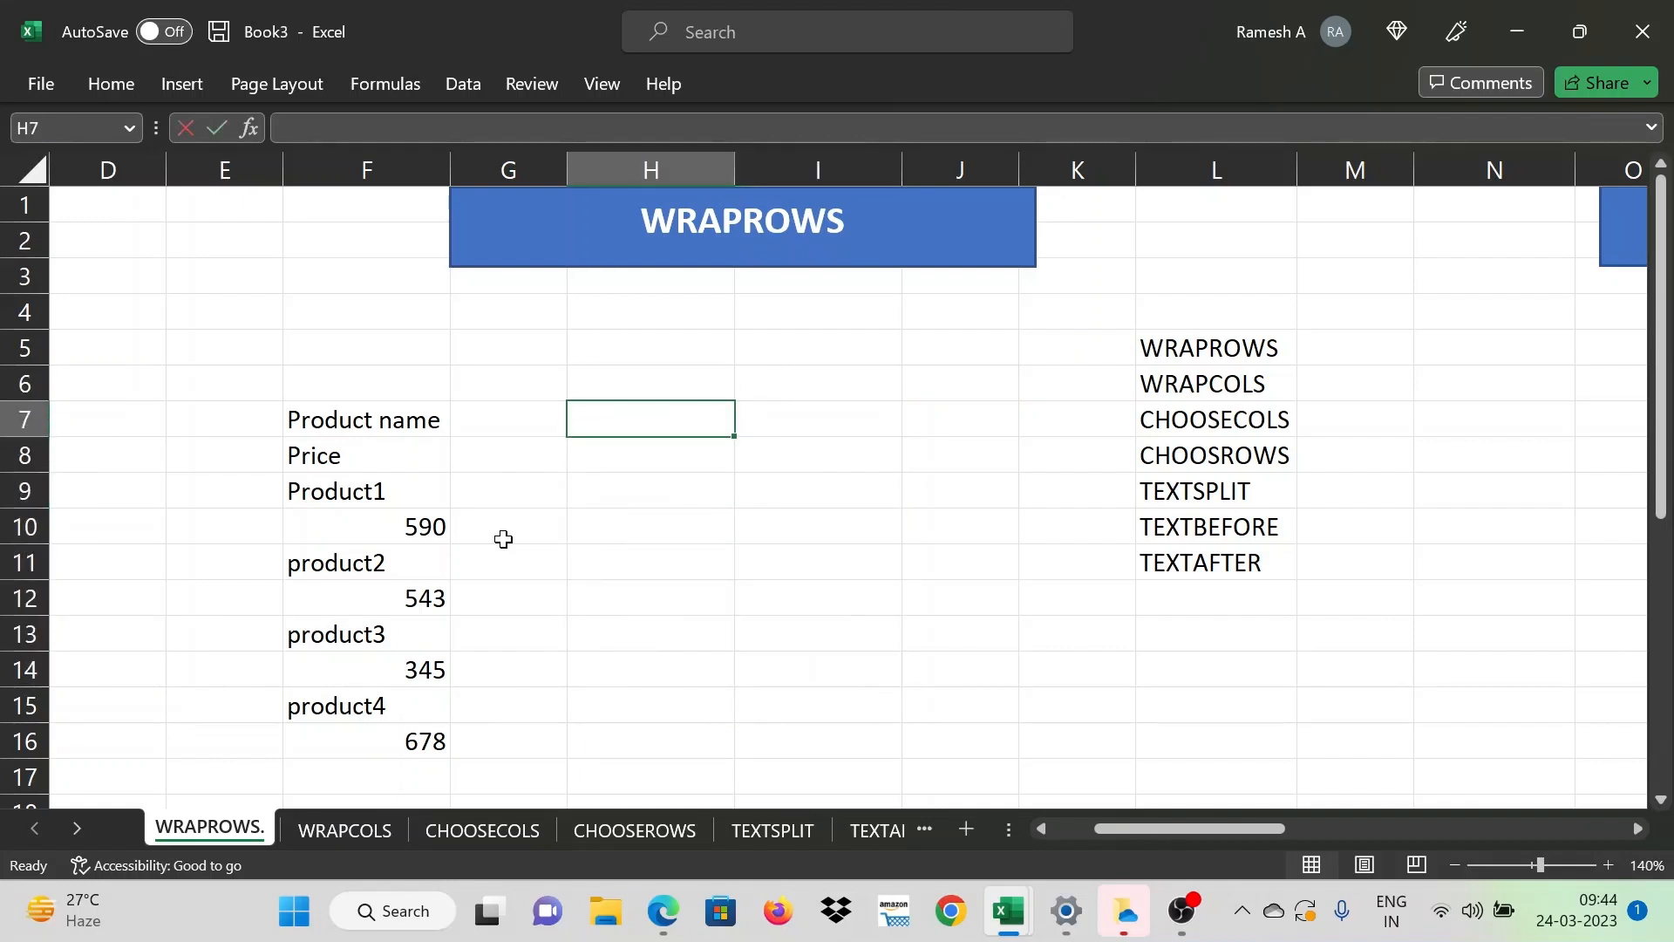
{"action": "type", "text": "=wrap"}
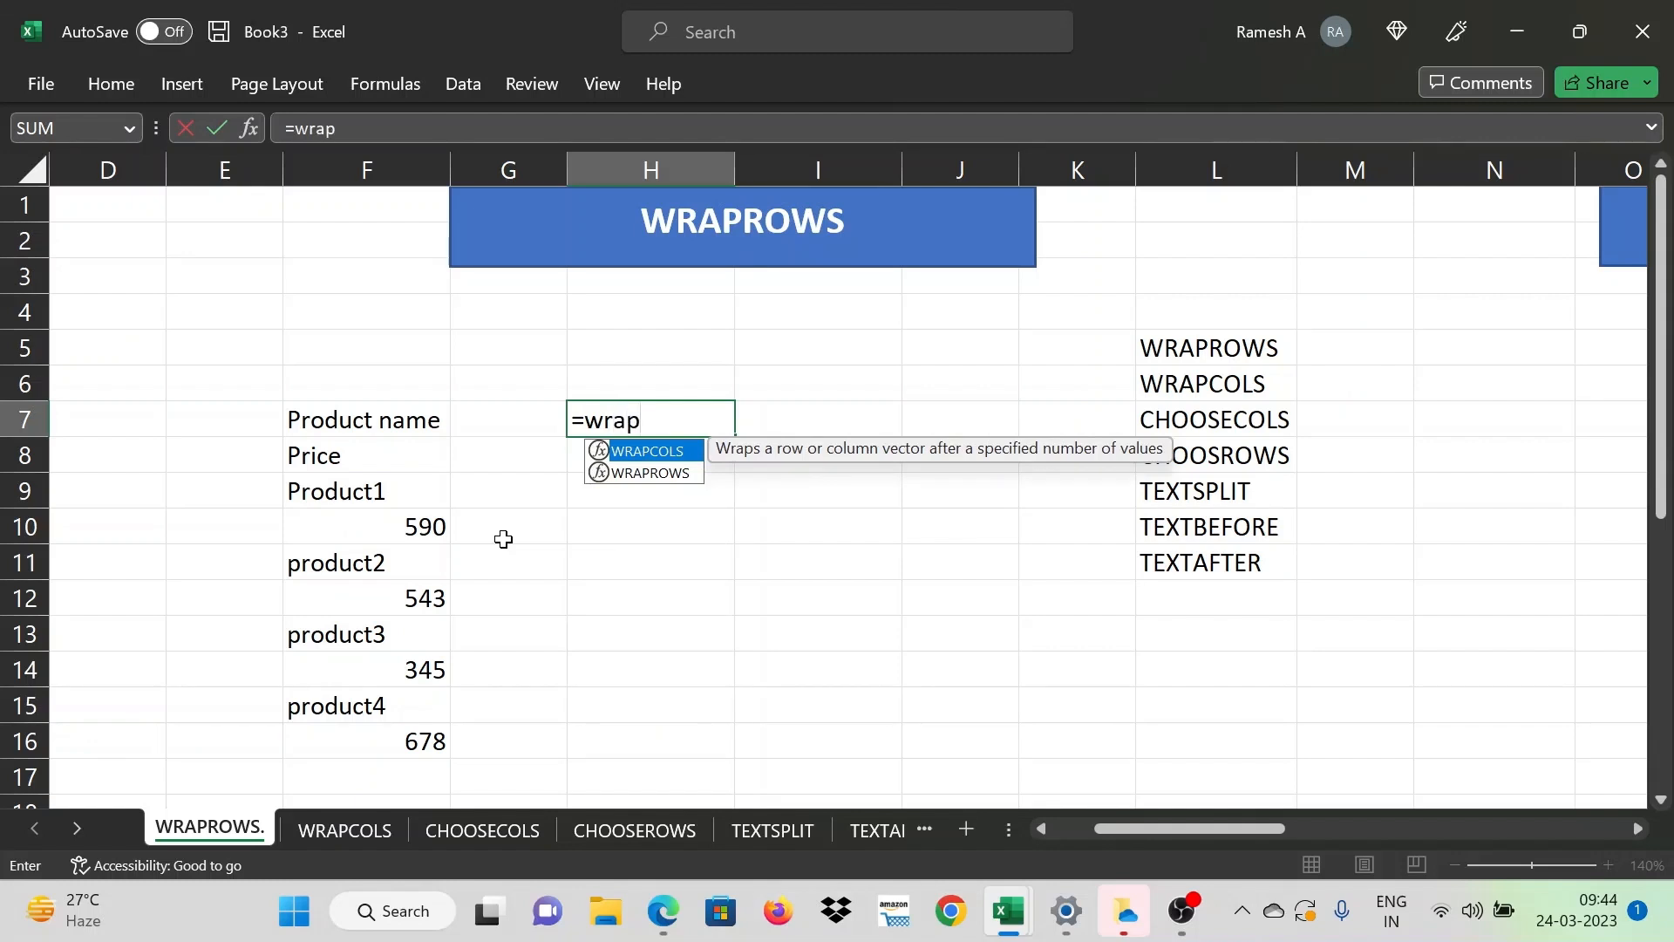
{"action": "type", "text": "rows("}
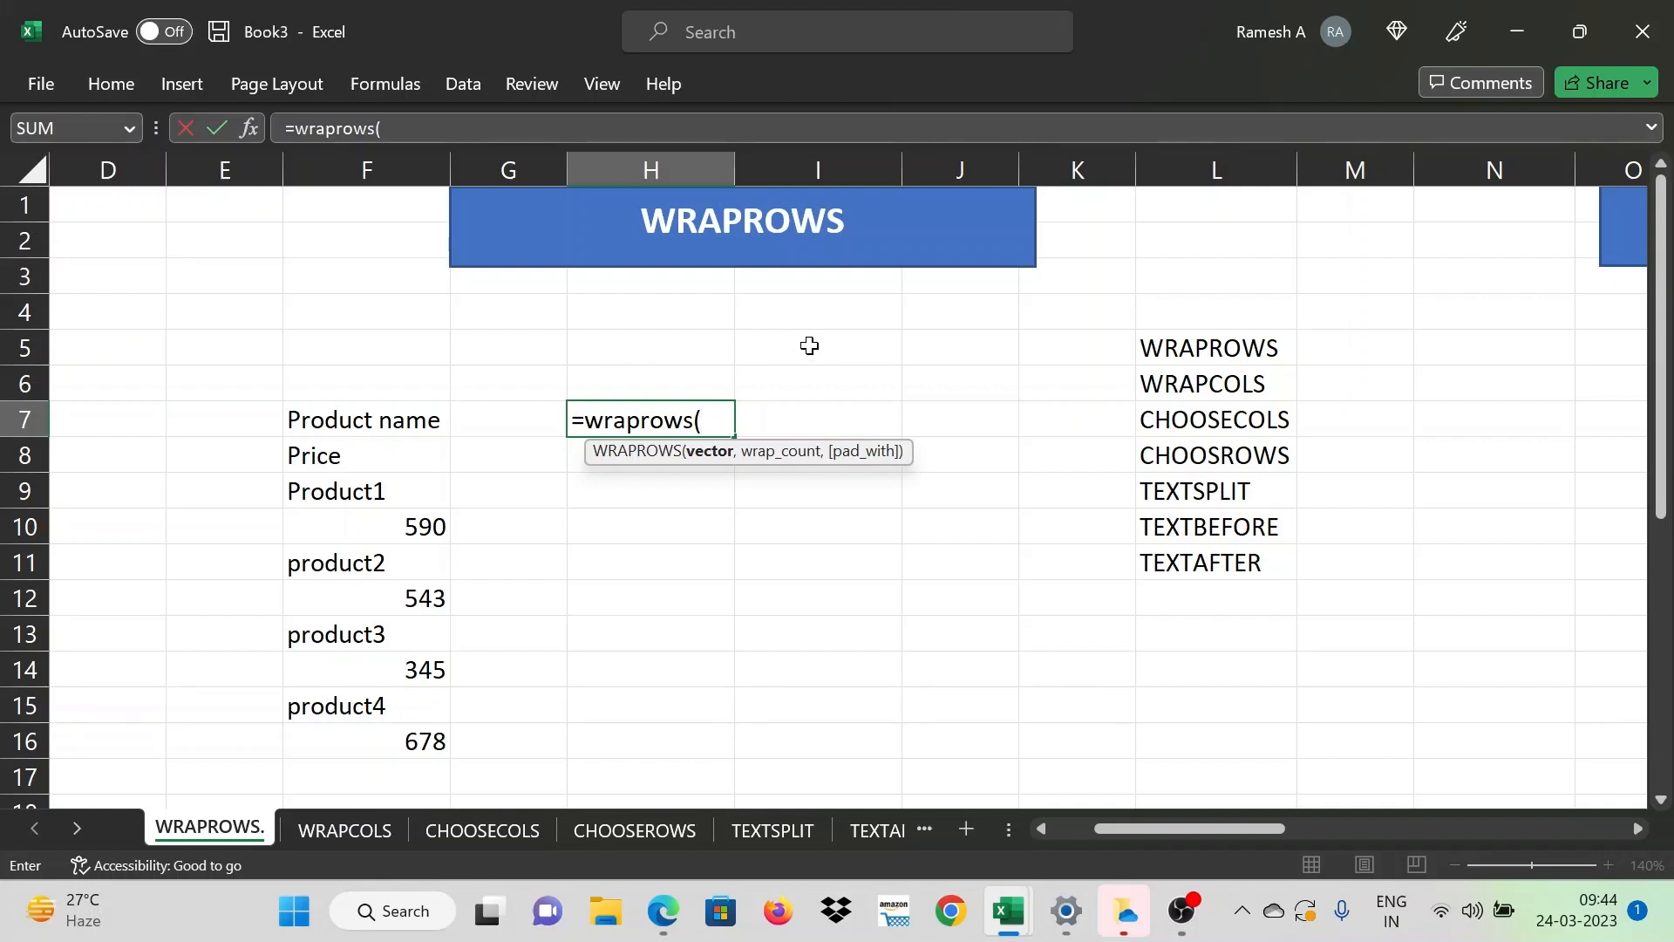
{"action": "left_click", "coordinate": [358, 410]}
{"action": "key", "text": "ctrl+shift+Down"}
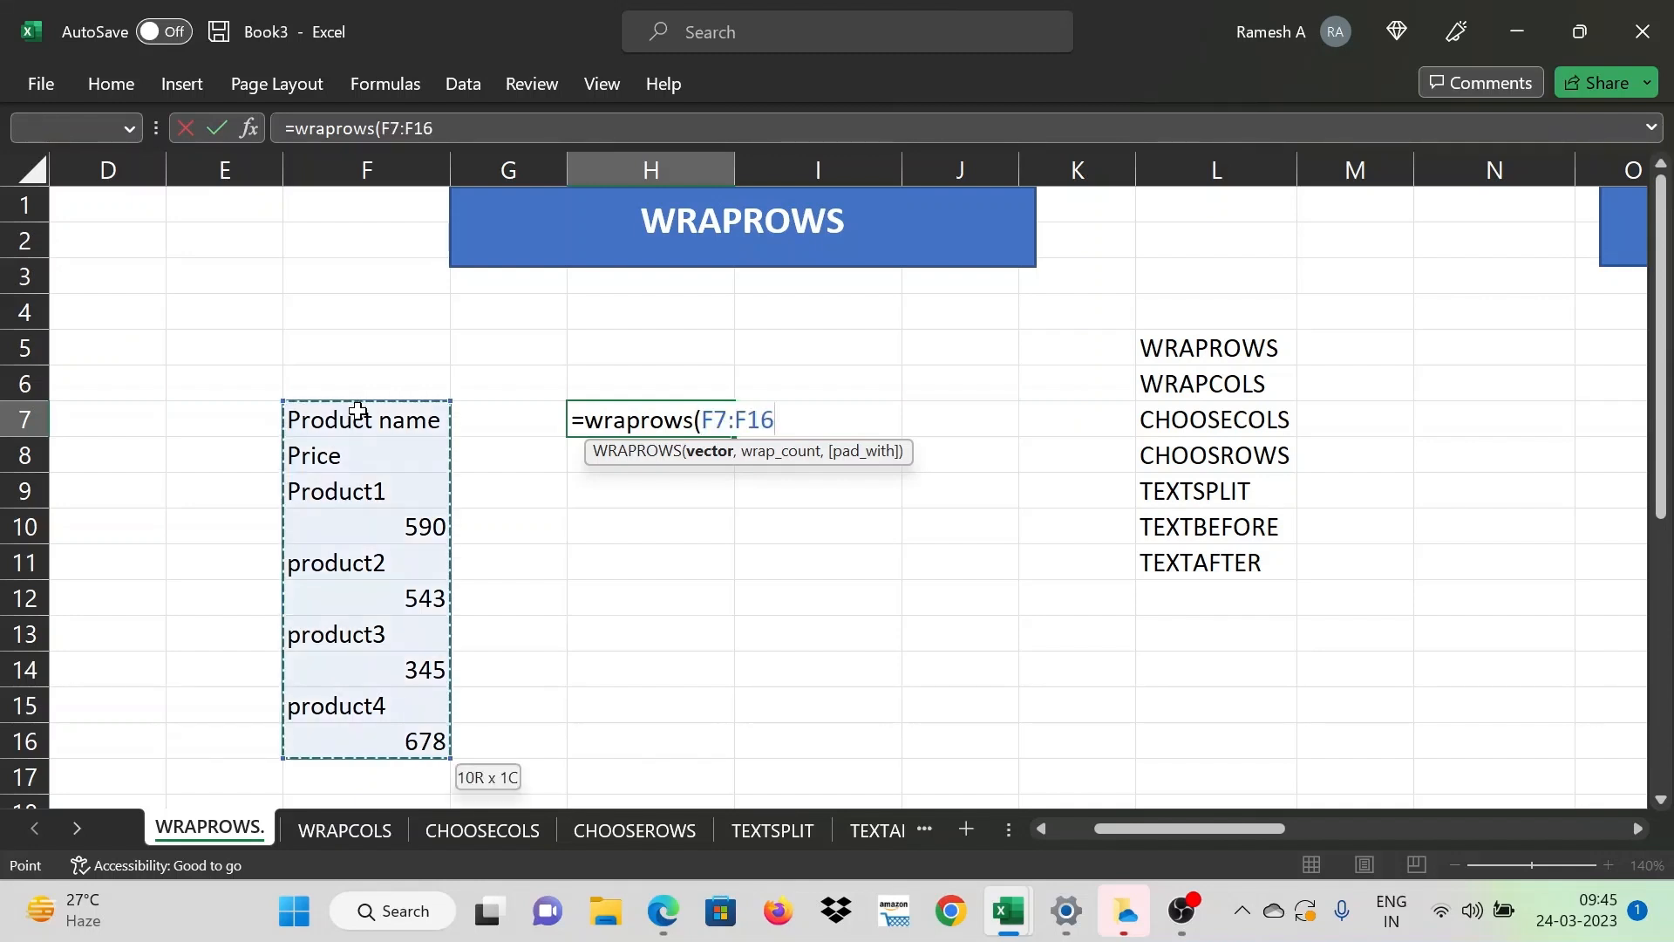
{"action": "type", "text": ","}
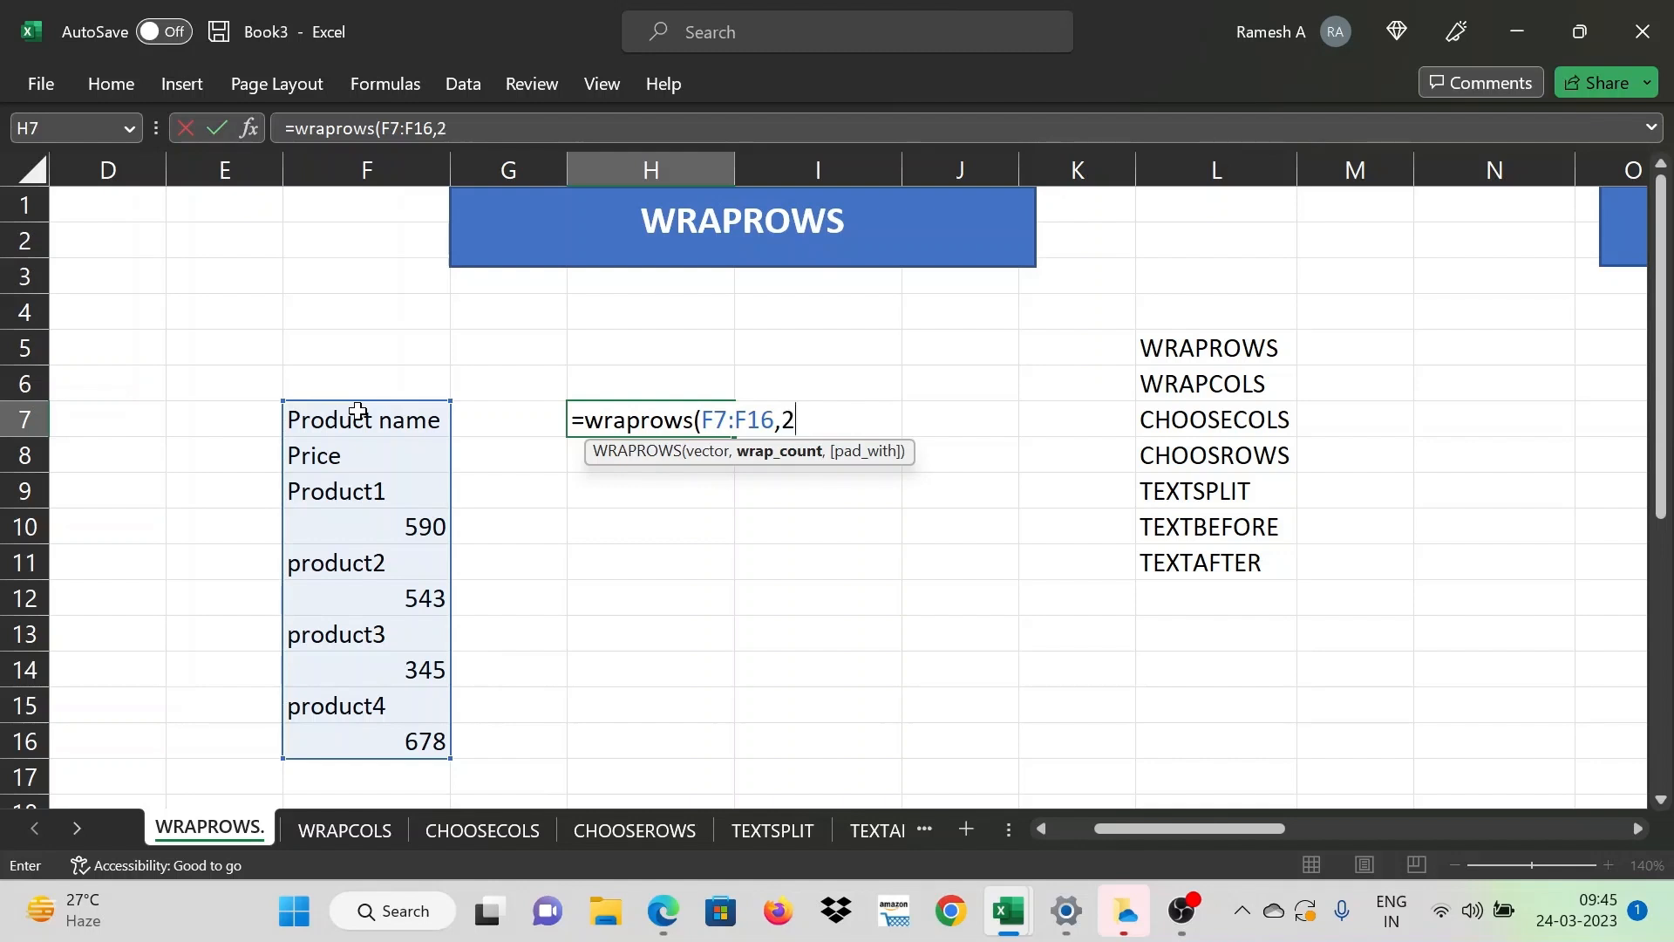
{"action": "type", "text": "2)"}
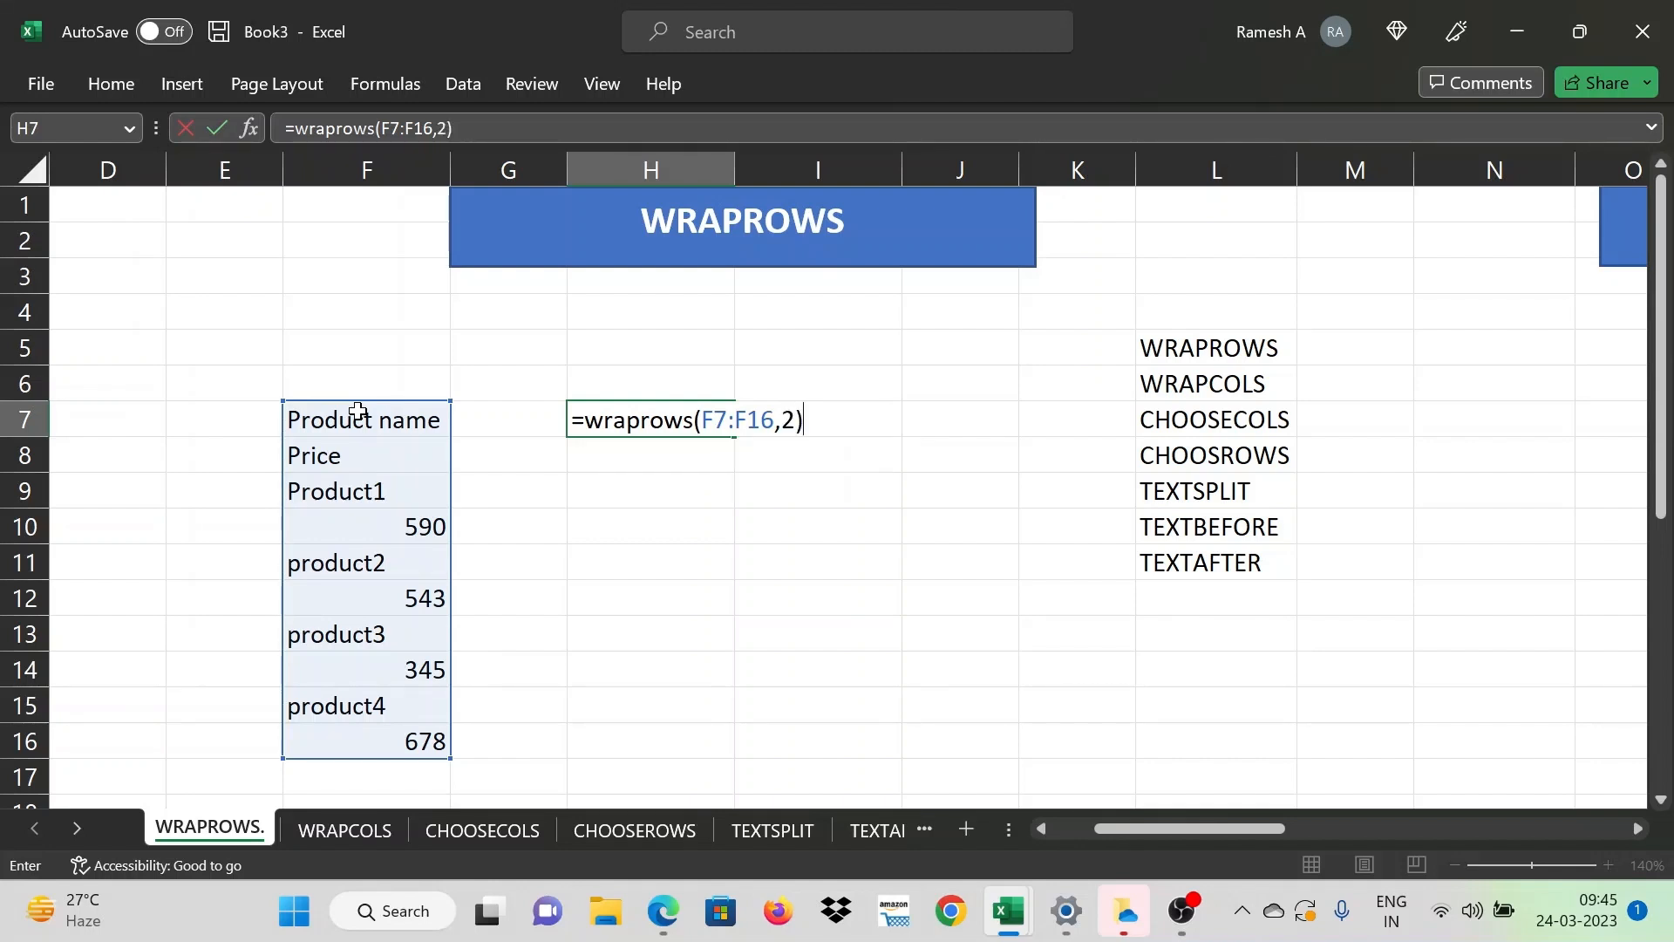
{"action": "key", "text": "Return"}
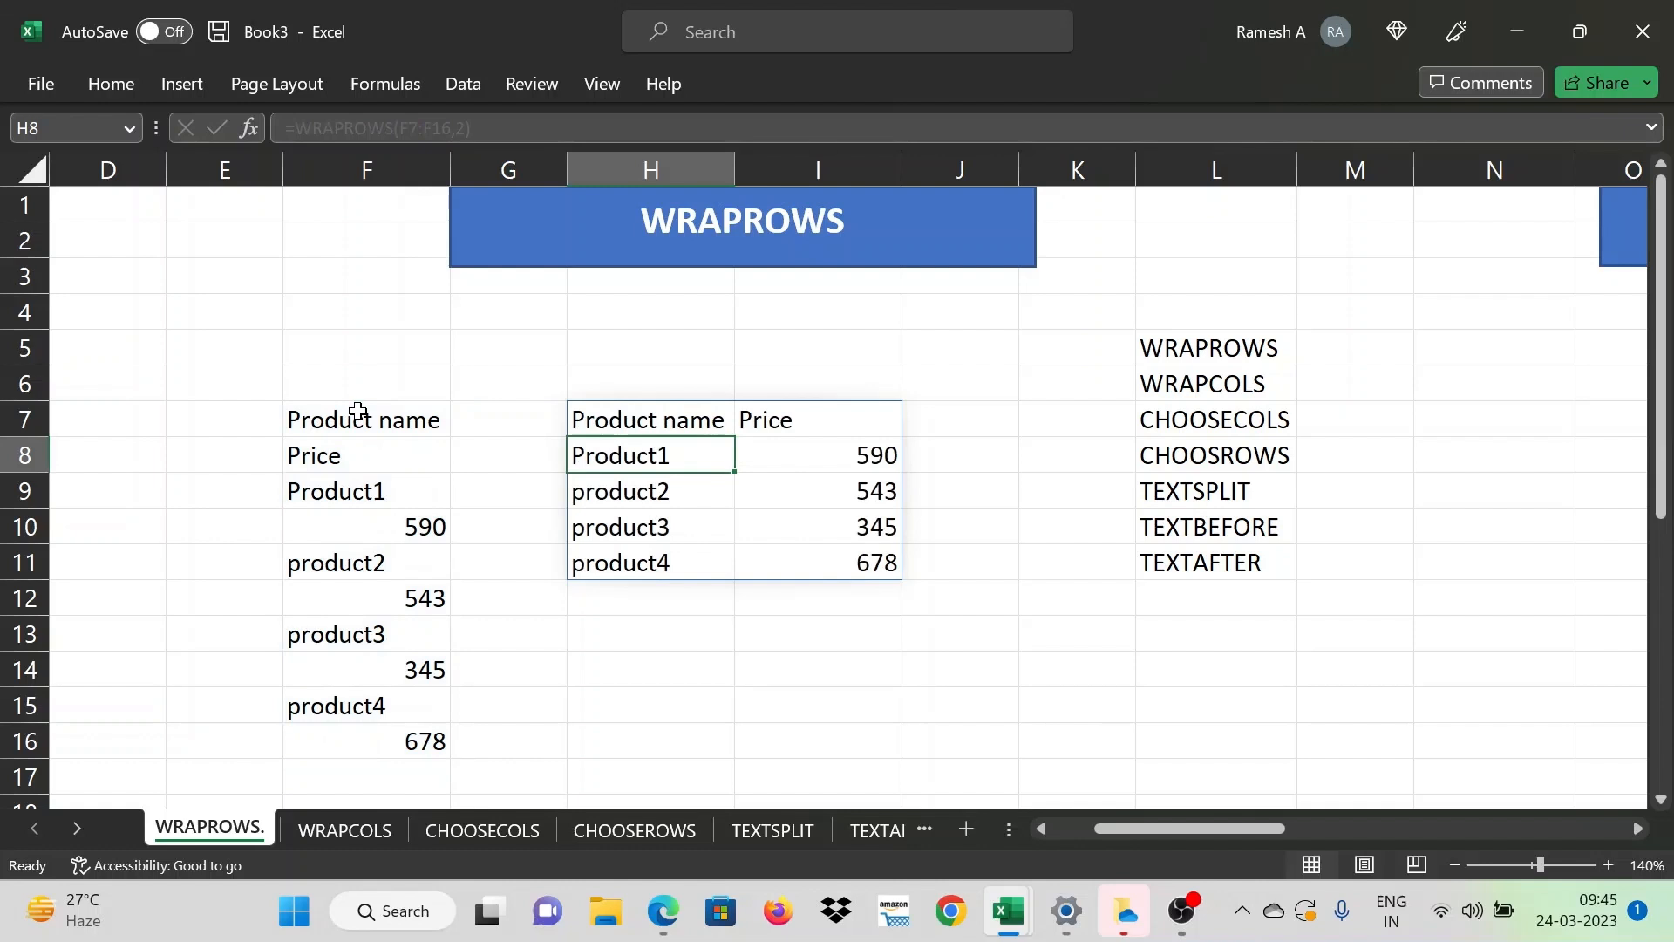
Inspect the wrapped product name and price table in H7:I11 row by row
{"action": "key", "text": "Up"}
{"action": "key", "text": "Right"}
{"action": "key", "text": "Left"}
{"action": "key", "text": "Right"}
{"action": "key", "text": "Left"}
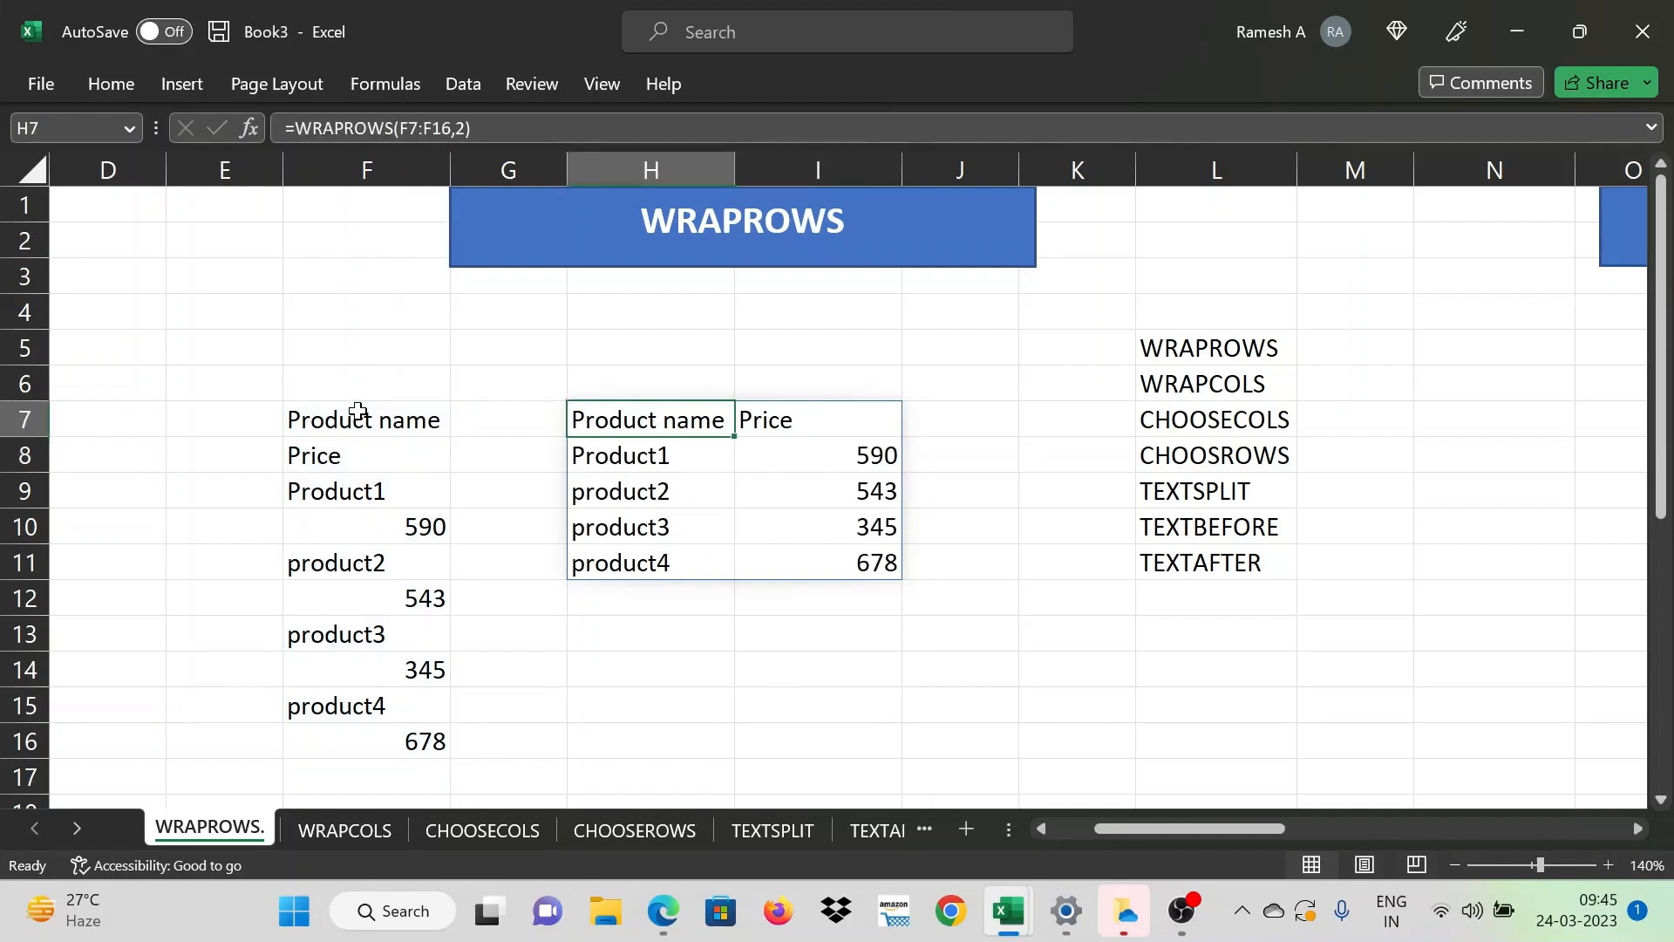
{"action": "key", "text": "Right"}
{"action": "key", "text": "Down"}
{"action": "key", "text": "Left"}
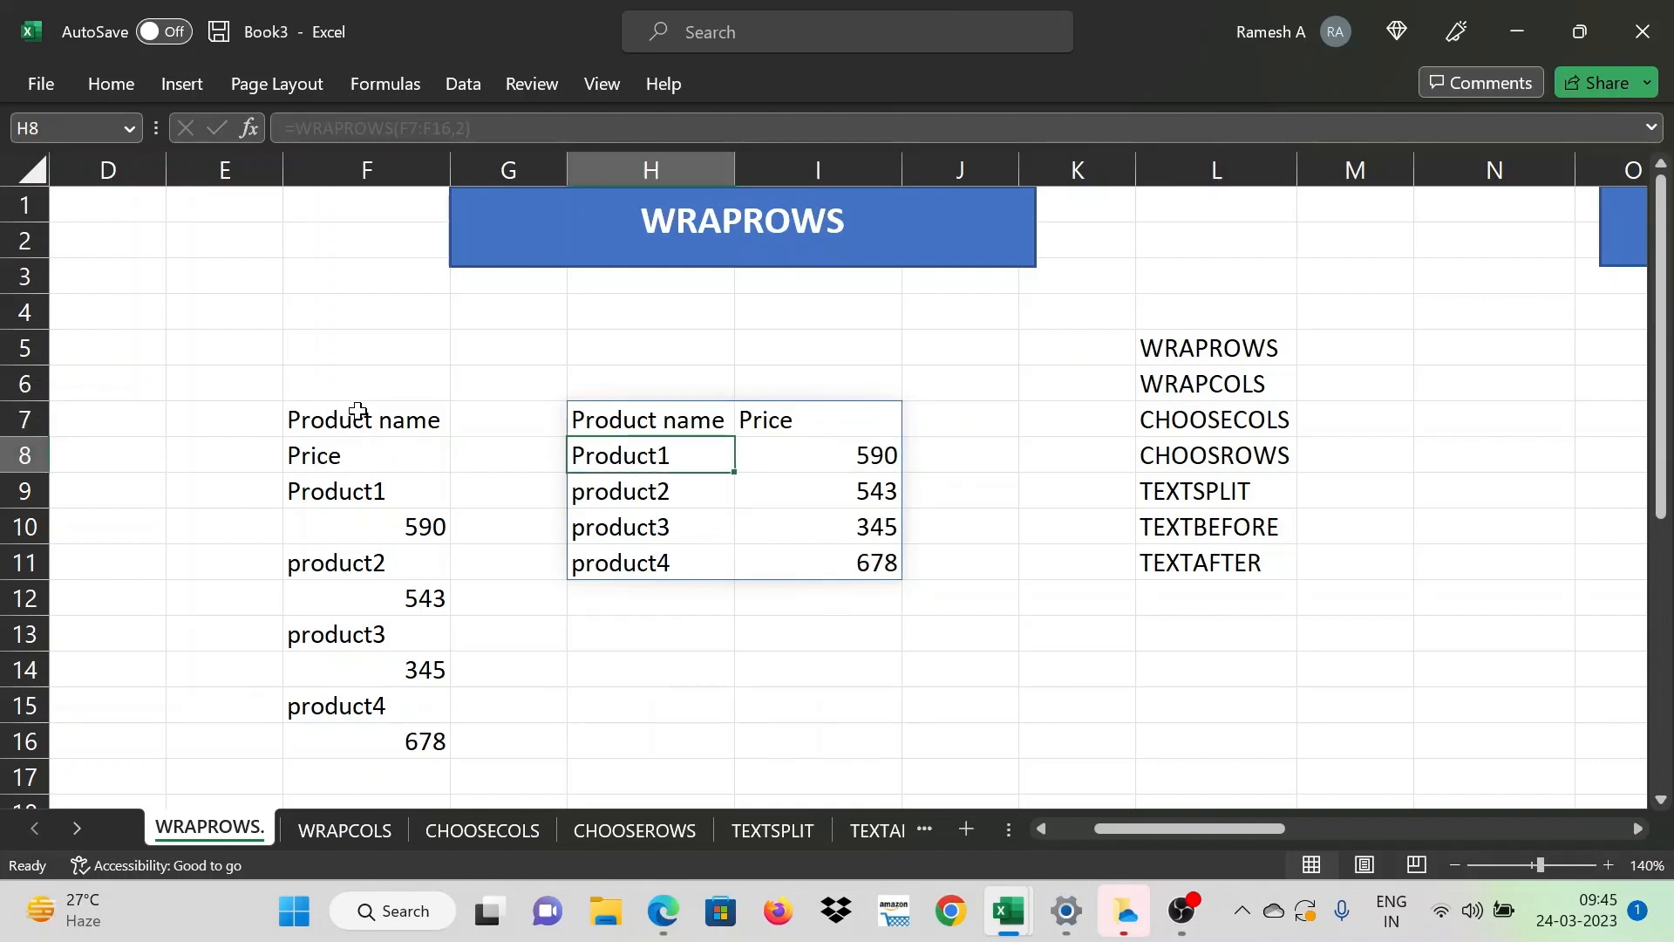
{"action": "key", "text": "Right"}
{"action": "key", "text": "Down"}
{"action": "key", "text": "Down"}
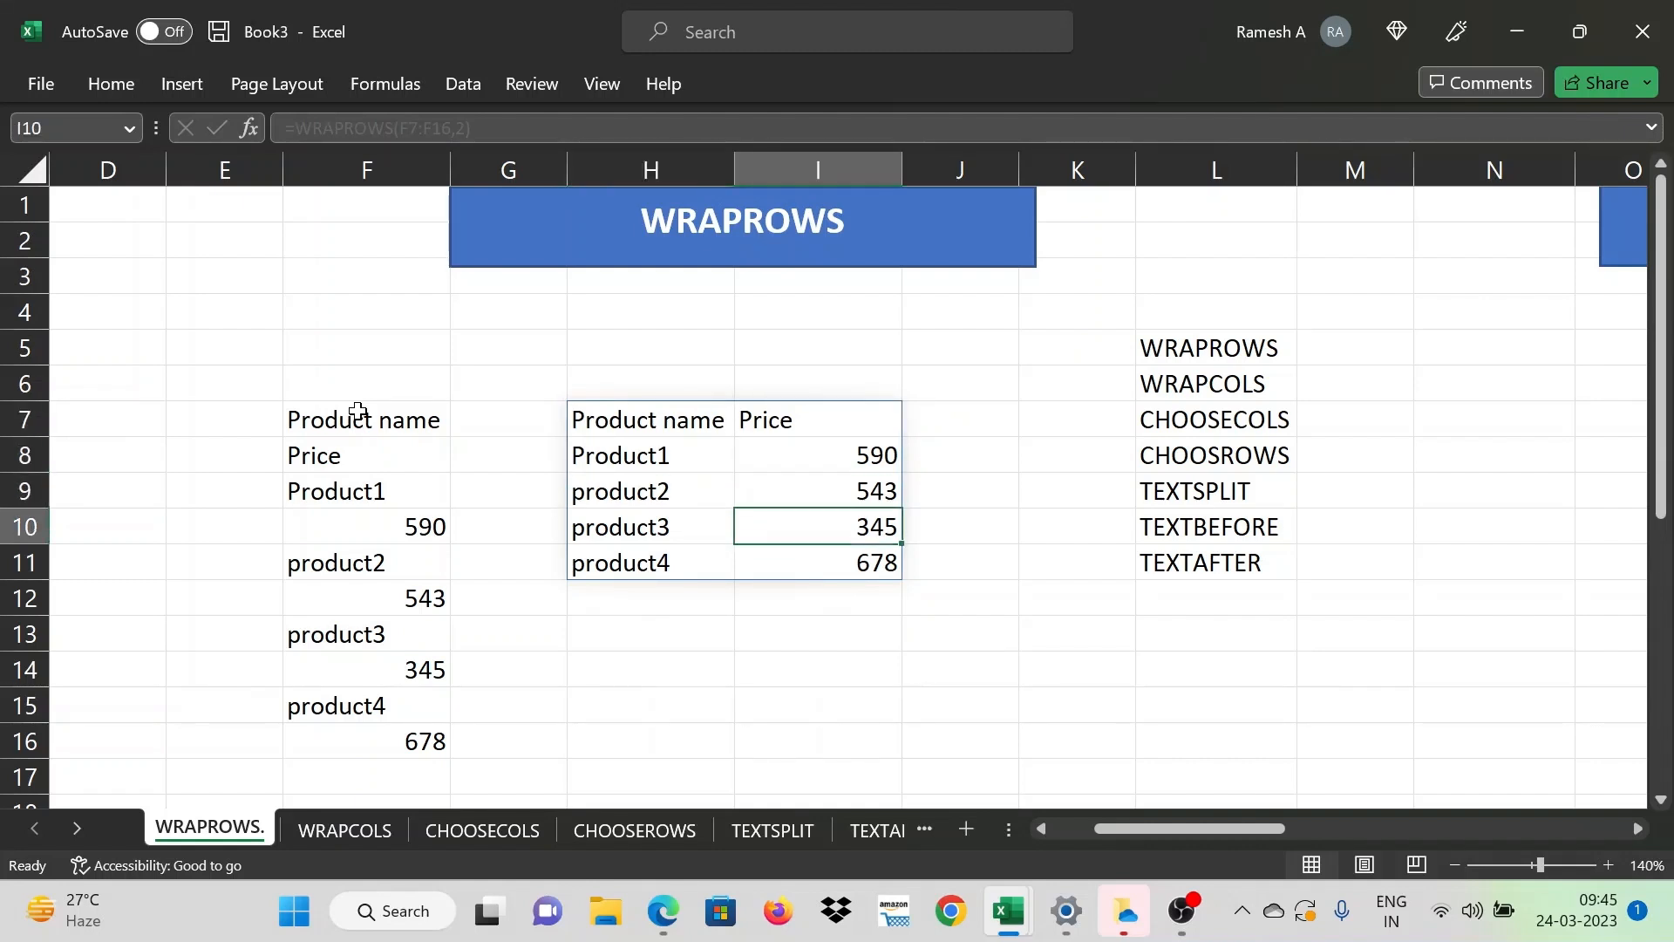
{"action": "key", "text": "Down"}
{"action": "key", "text": "Left"}
{"action": "key", "text": "Left"}
{"action": "key", "text": "Right"}
{"action": "key", "text": "Up"}
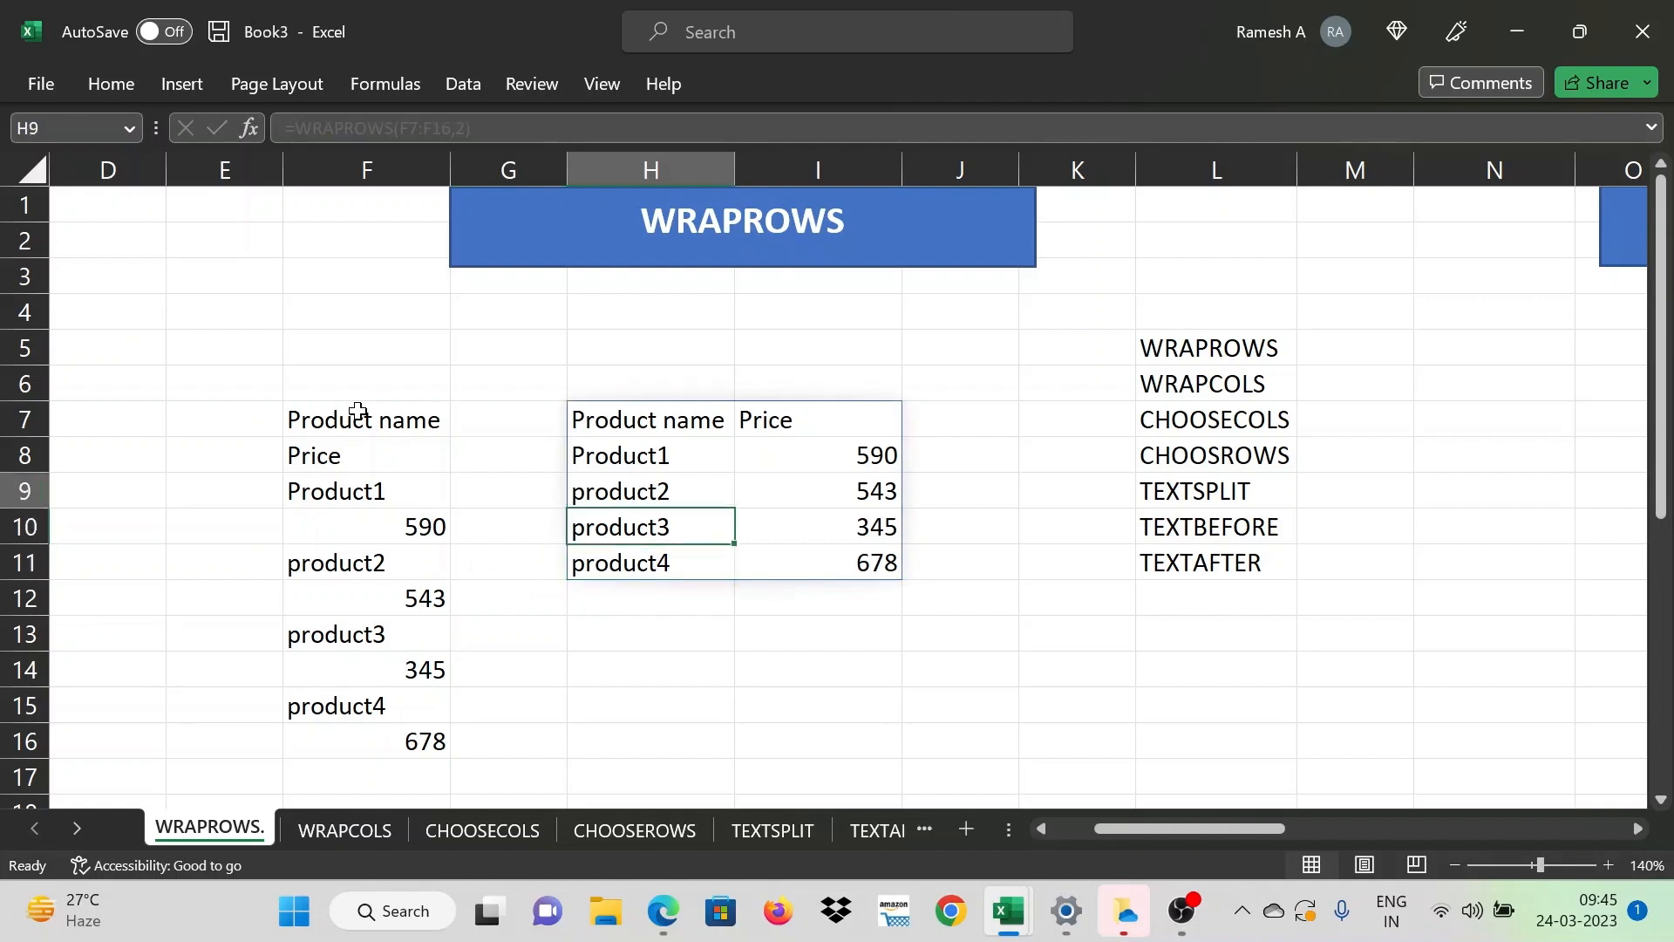
{"action": "key", "text": "Up"}
{"action": "key", "text": "Up"}
{"action": "key", "text": "Up"}
{"action": "key", "text": "shift+Right"}
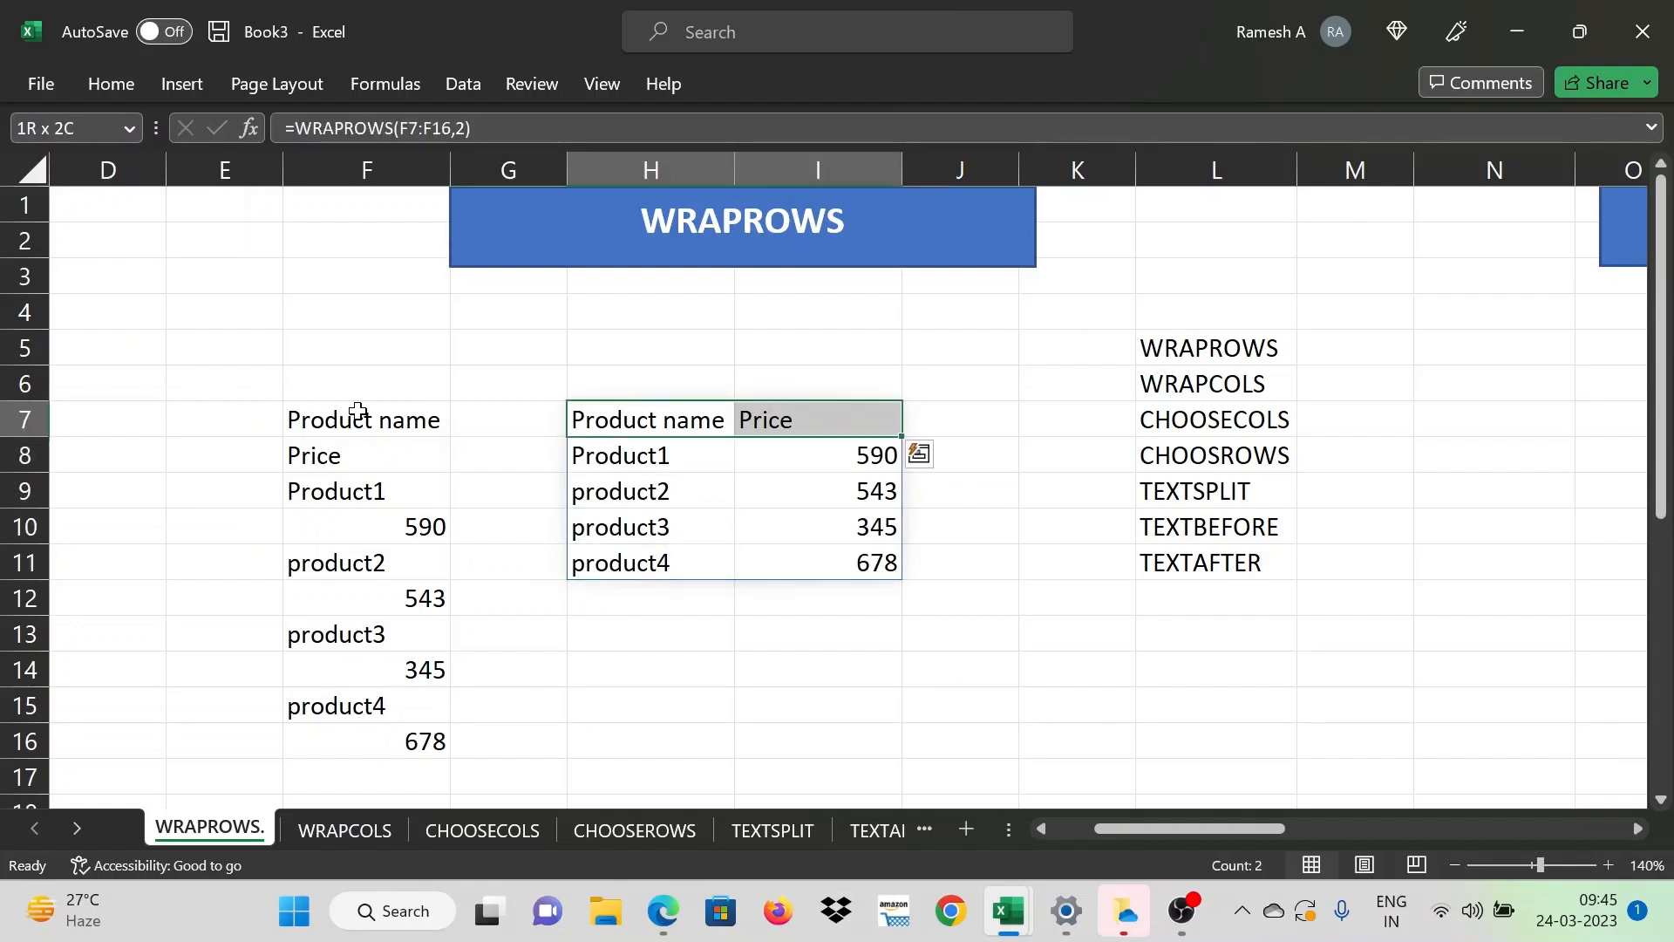
Go to the second WRAPROWS example and examine the stacked product names, prices and quantities in Q4:Q15
{"action": "key", "text": "Down"}
{"action": "key", "text": "Down"}
{"action": "key", "text": "Down"}
{"action": "key", "text": "Down"}
{"action": "key", "text": "Down"}
{"action": "key", "text": "Down"}
{"action": "key", "text": "Right"}
{"action": "key", "text": "Right"}
{"action": "key", "text": "Right"}
{"action": "key", "text": "Right"}
{"action": "key", "text": "Right"}
{"action": "key", "text": "Right"}
{"action": "key", "text": "Right"}
{"action": "key", "text": "Right"}
{"action": "key", "text": "Right"}
{"action": "key", "text": "Right"}
{"action": "key", "text": "Right"}
{"action": "key", "text": "Right"}
{"action": "key", "text": "Right"}
{"action": "key", "text": "Right"}
{"action": "key", "text": "Right"}
{"action": "key", "text": "Right"}
{"action": "key", "text": "Right"}
{"action": "key", "text": "Left"}
{"action": "key", "text": "Left"}
{"action": "key", "text": "Left"}
{"action": "key", "text": "Left"}
{"action": "key", "text": "Up"}
{"action": "key", "text": "Left"}
{"action": "key", "text": "Left"}
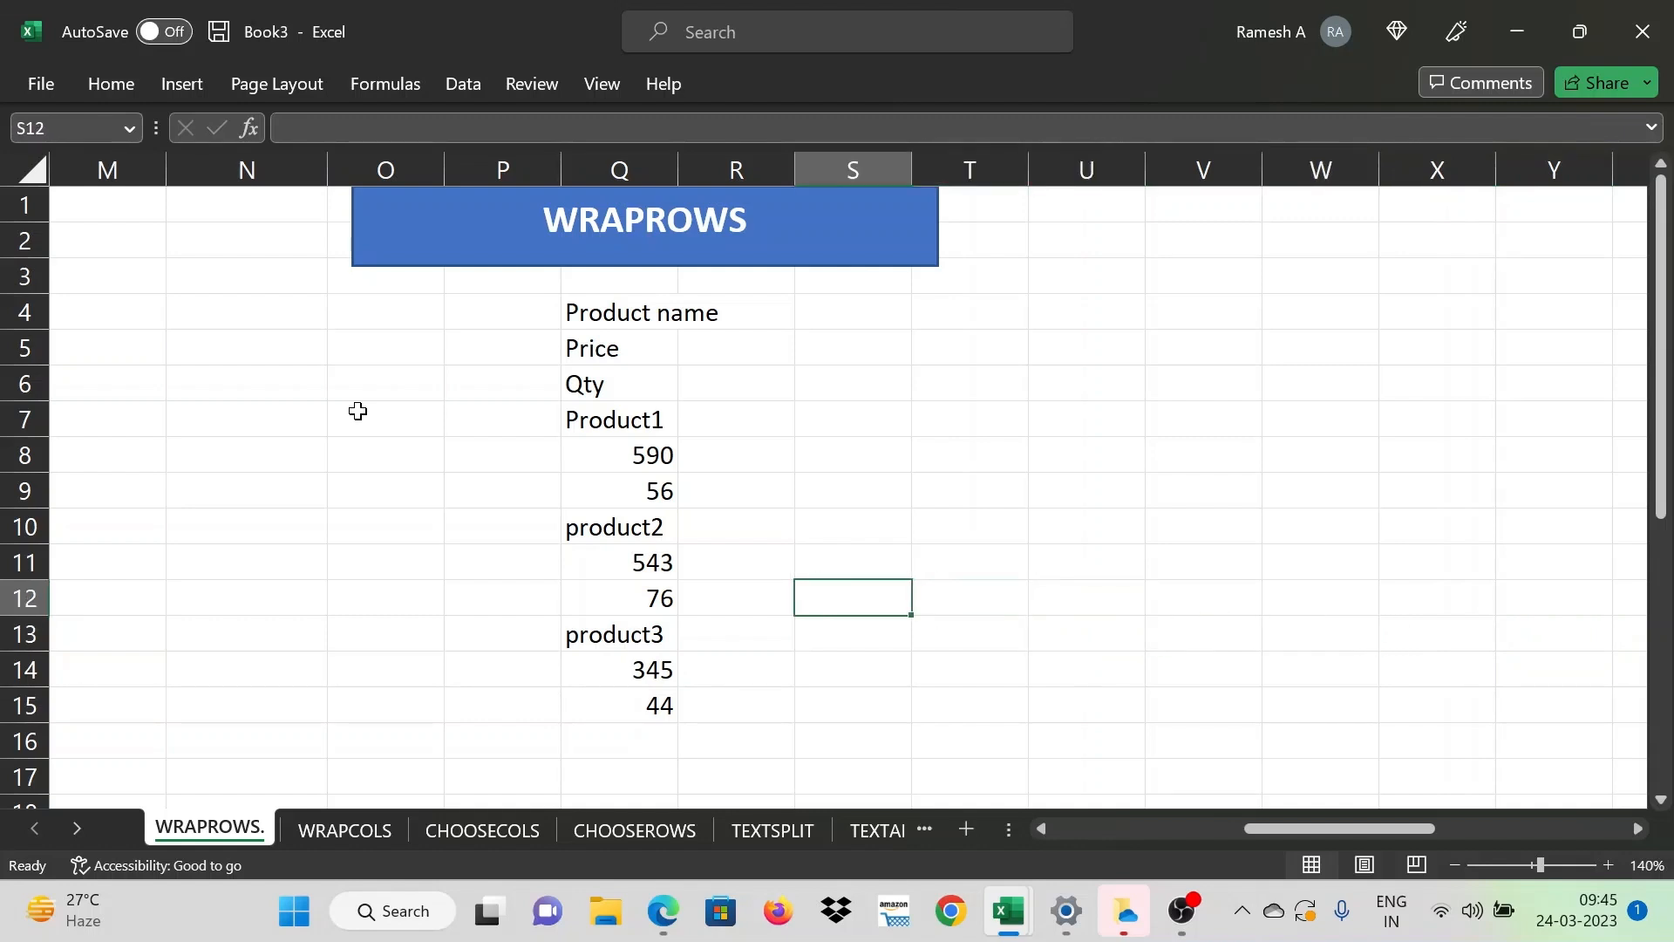
{"action": "key", "text": "Left"}
{"action": "key", "text": "Left"}
{"action": "key", "text": "ctrl+Up"}
{"action": "key", "text": "Down"}
{"action": "key", "text": "Down"}
{"action": "key", "text": "Up"}
{"action": "key", "text": "Up"}
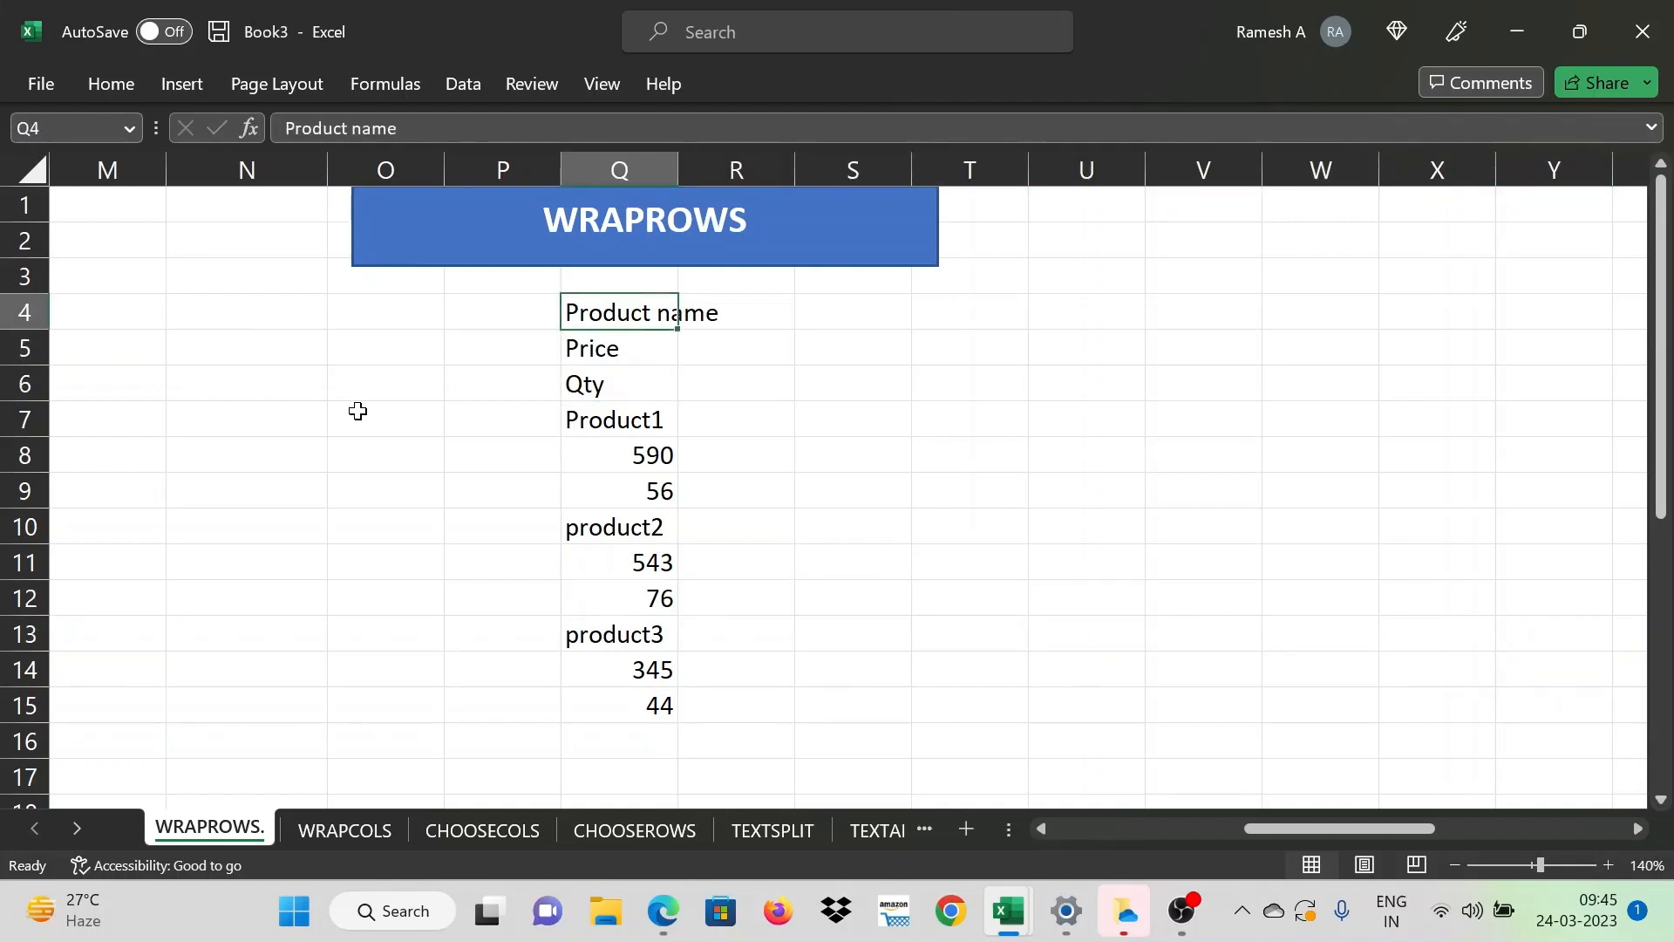
{"action": "key", "text": "Down"}
{"action": "key", "text": "Down"}
{"action": "key", "text": "Down"}
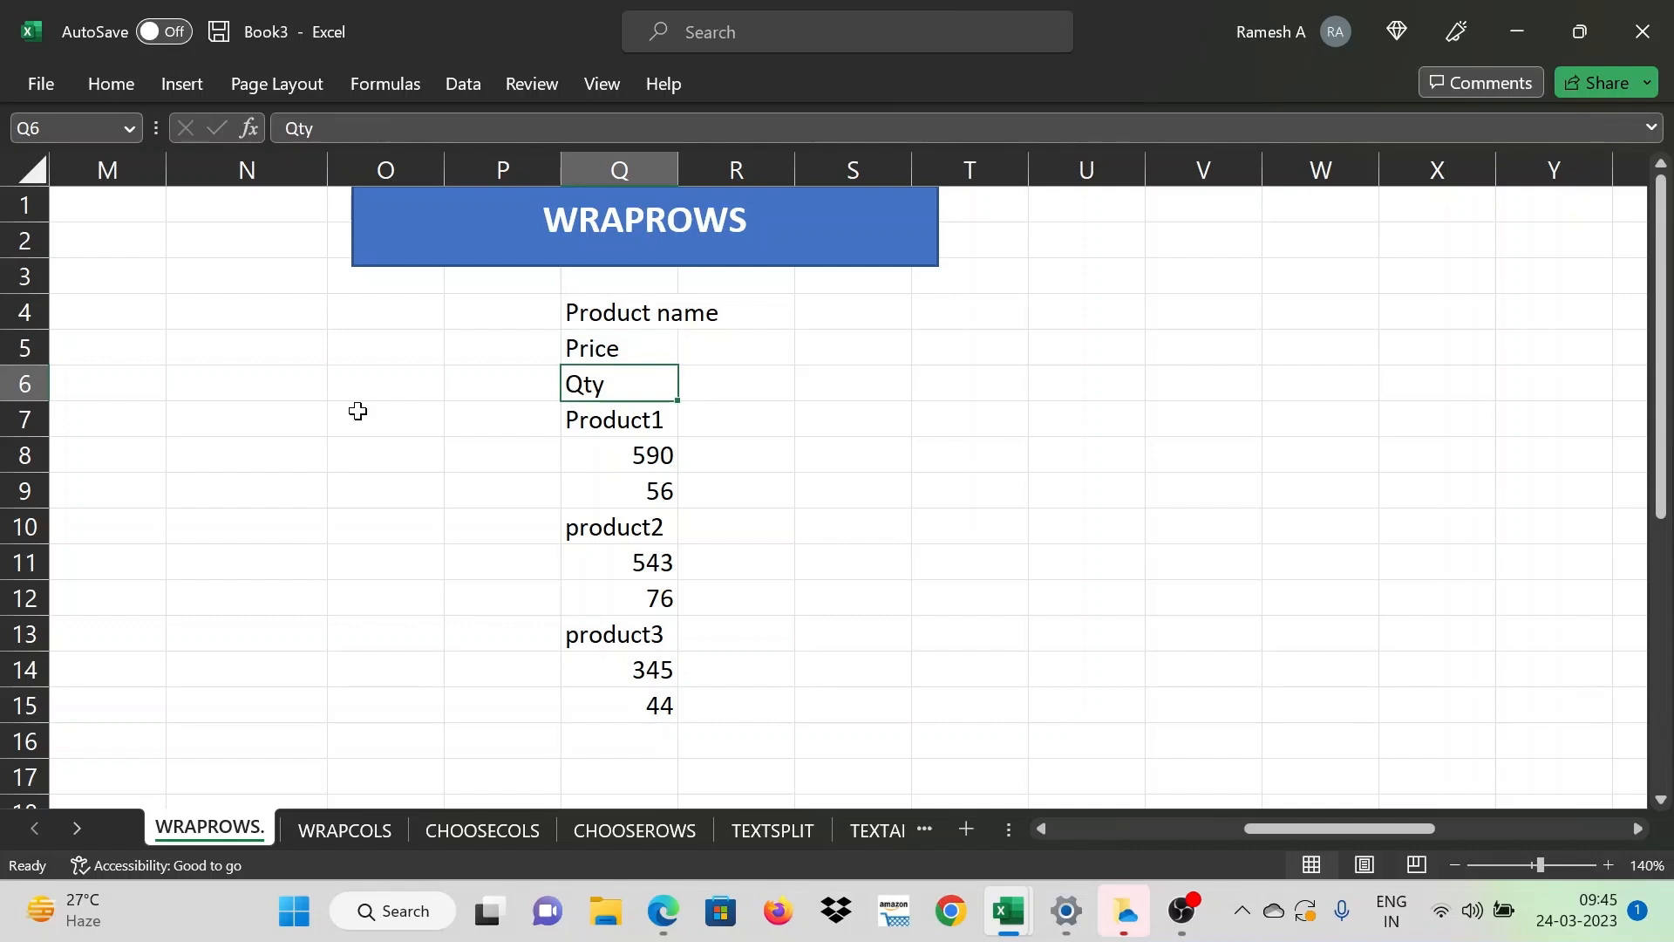
{"action": "key", "text": "Down"}
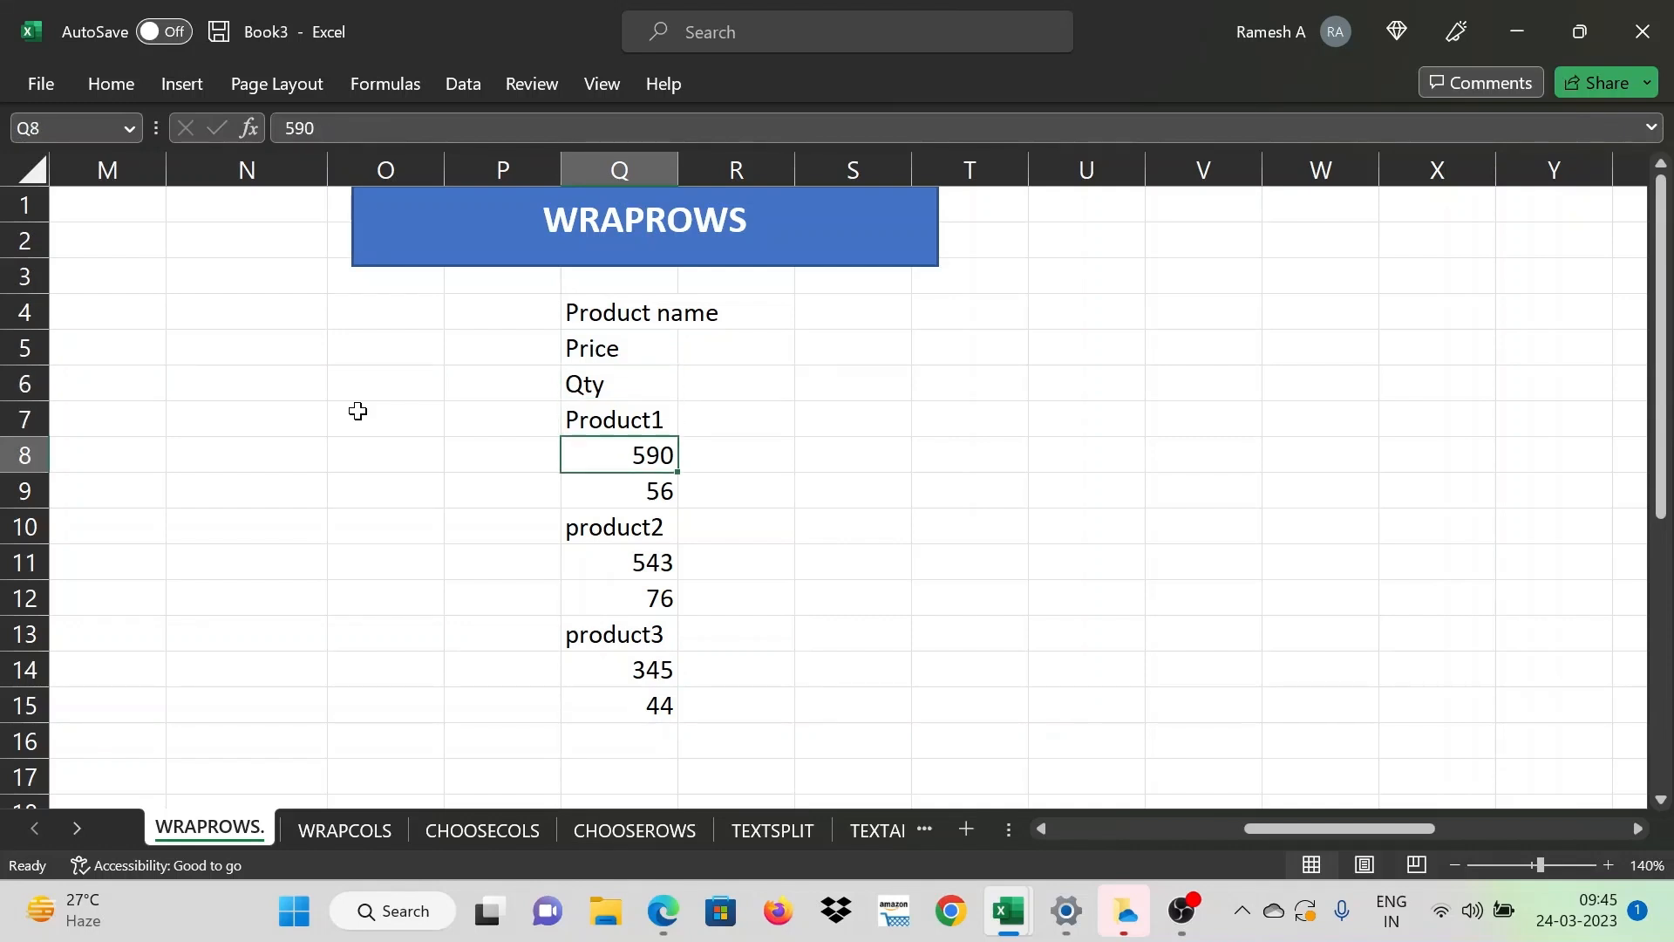
{"action": "key", "text": "Down"}
Enter =WRAPROWS(Q4:Q15,3) in T5 to arrange the stacked product list into rows of three values
{"action": "key", "text": "Right"}
{"action": "key", "text": "Right"}
{"action": "key", "text": "Right"}
{"action": "key", "text": "Up"}
{"action": "key", "text": "Up"}
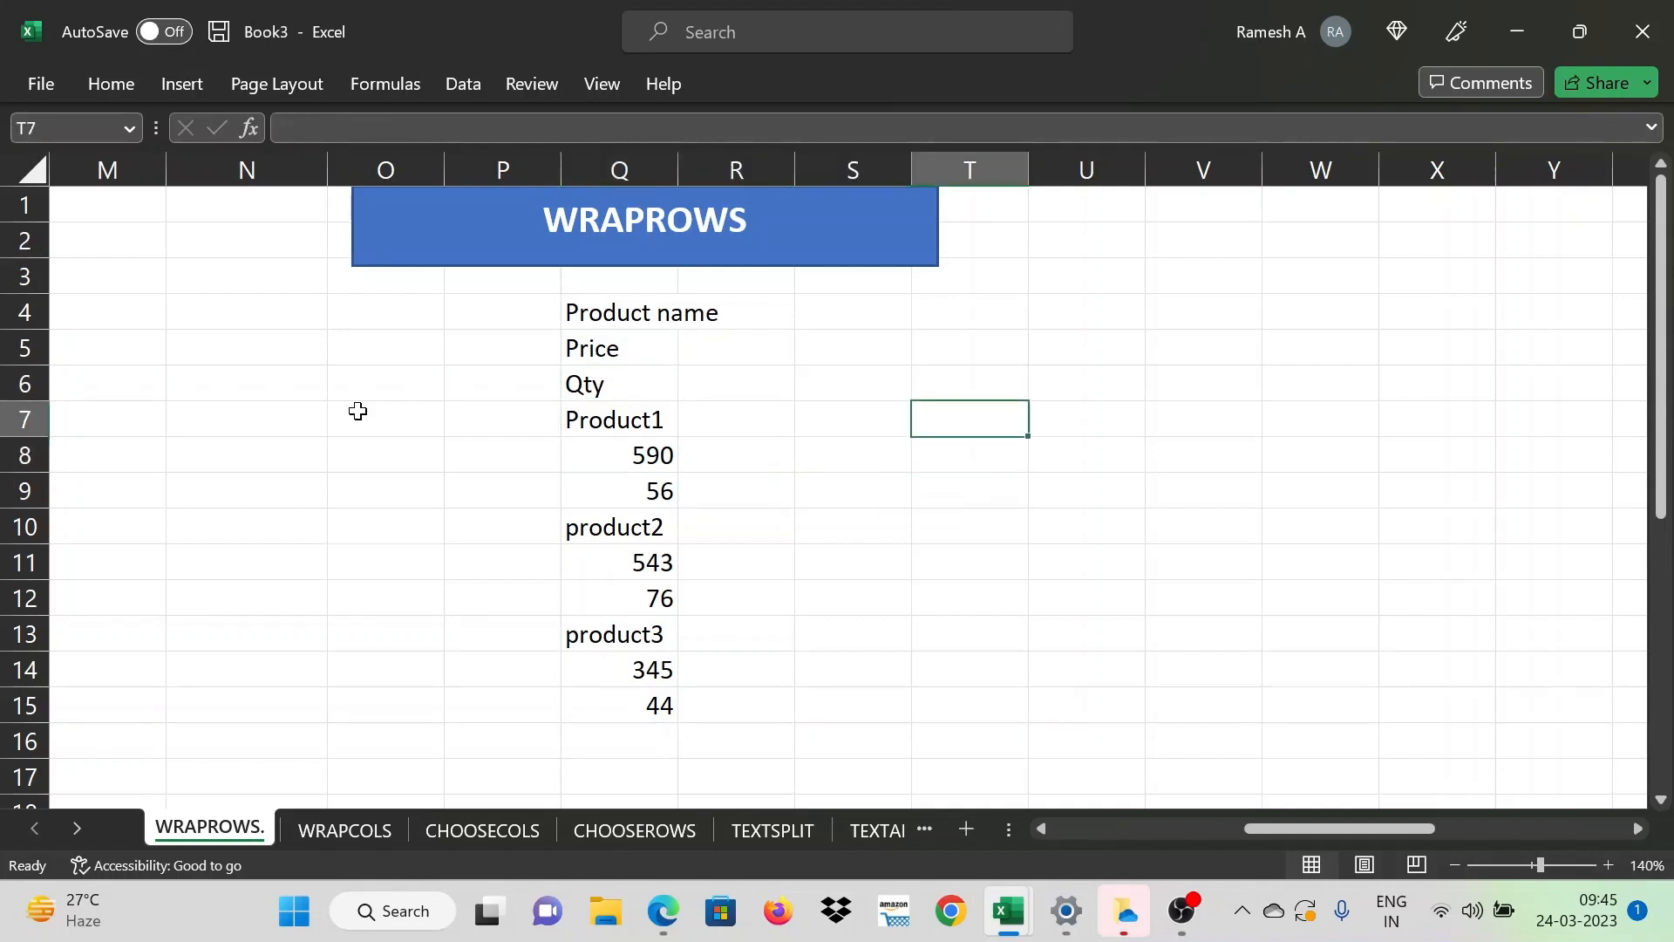
{"action": "key", "text": "Up"}
{"action": "key", "text": "Up"}
{"action": "type", "text": "=w"}
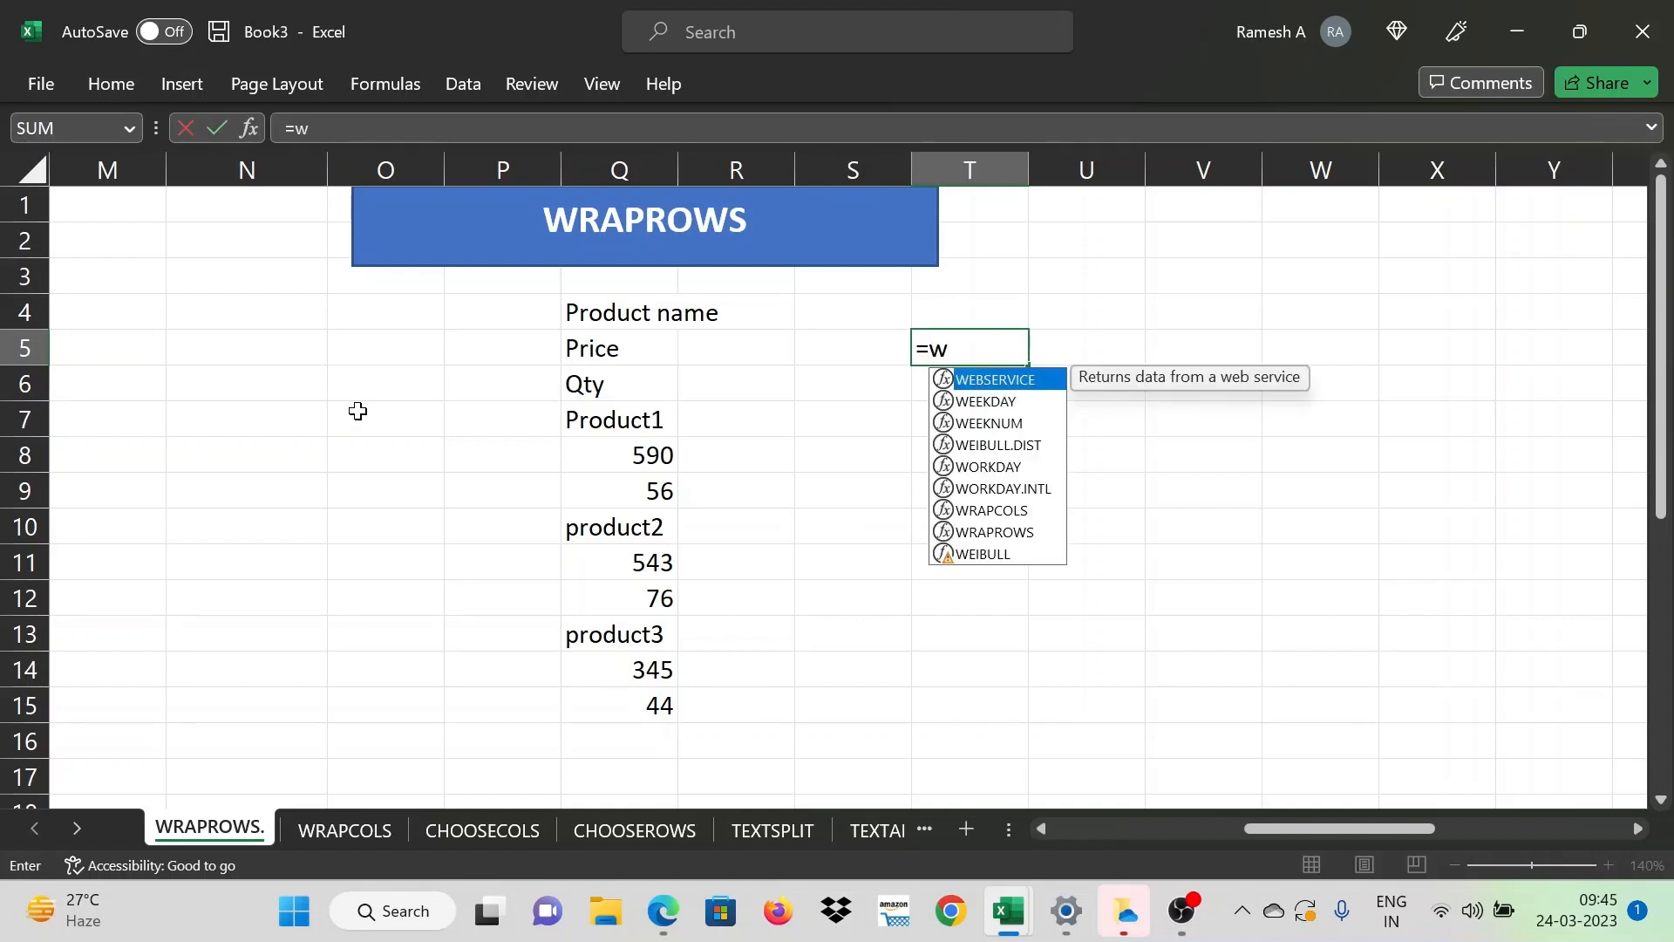
{"action": "type", "text": "raprows("}
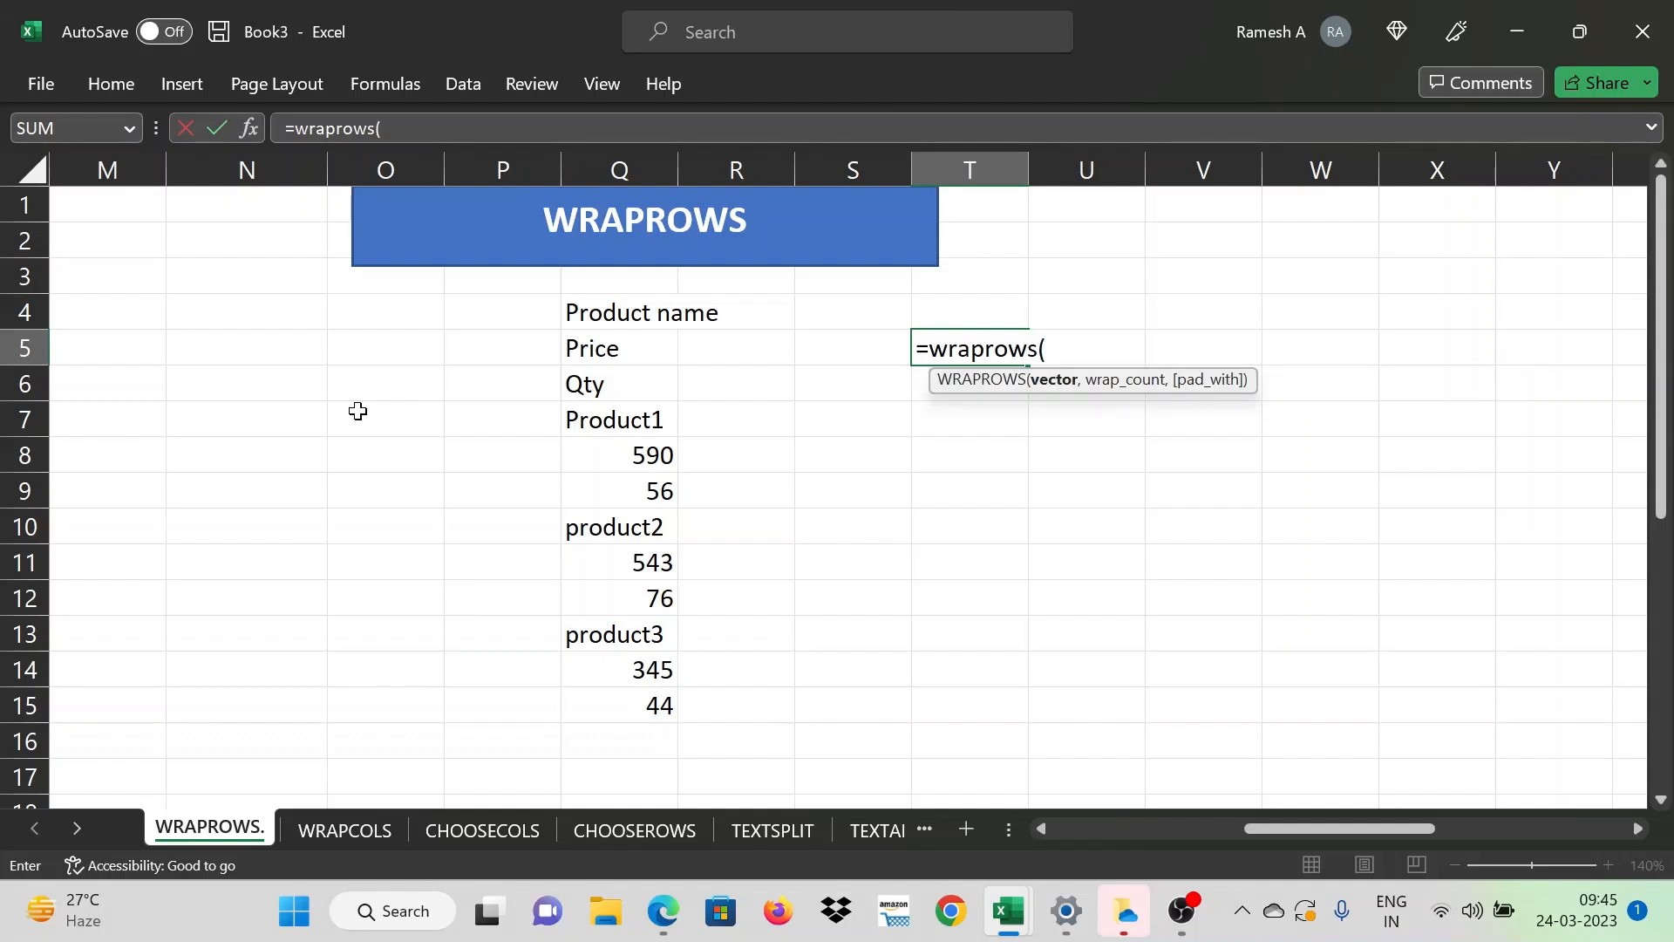
{"action": "key", "text": "Left"}
{"action": "key", "text": "Left"}
{"action": "key", "text": "Left"}
{"action": "key", "text": "Up"}
{"action": "key", "text": "ctrl+shift+Down"}
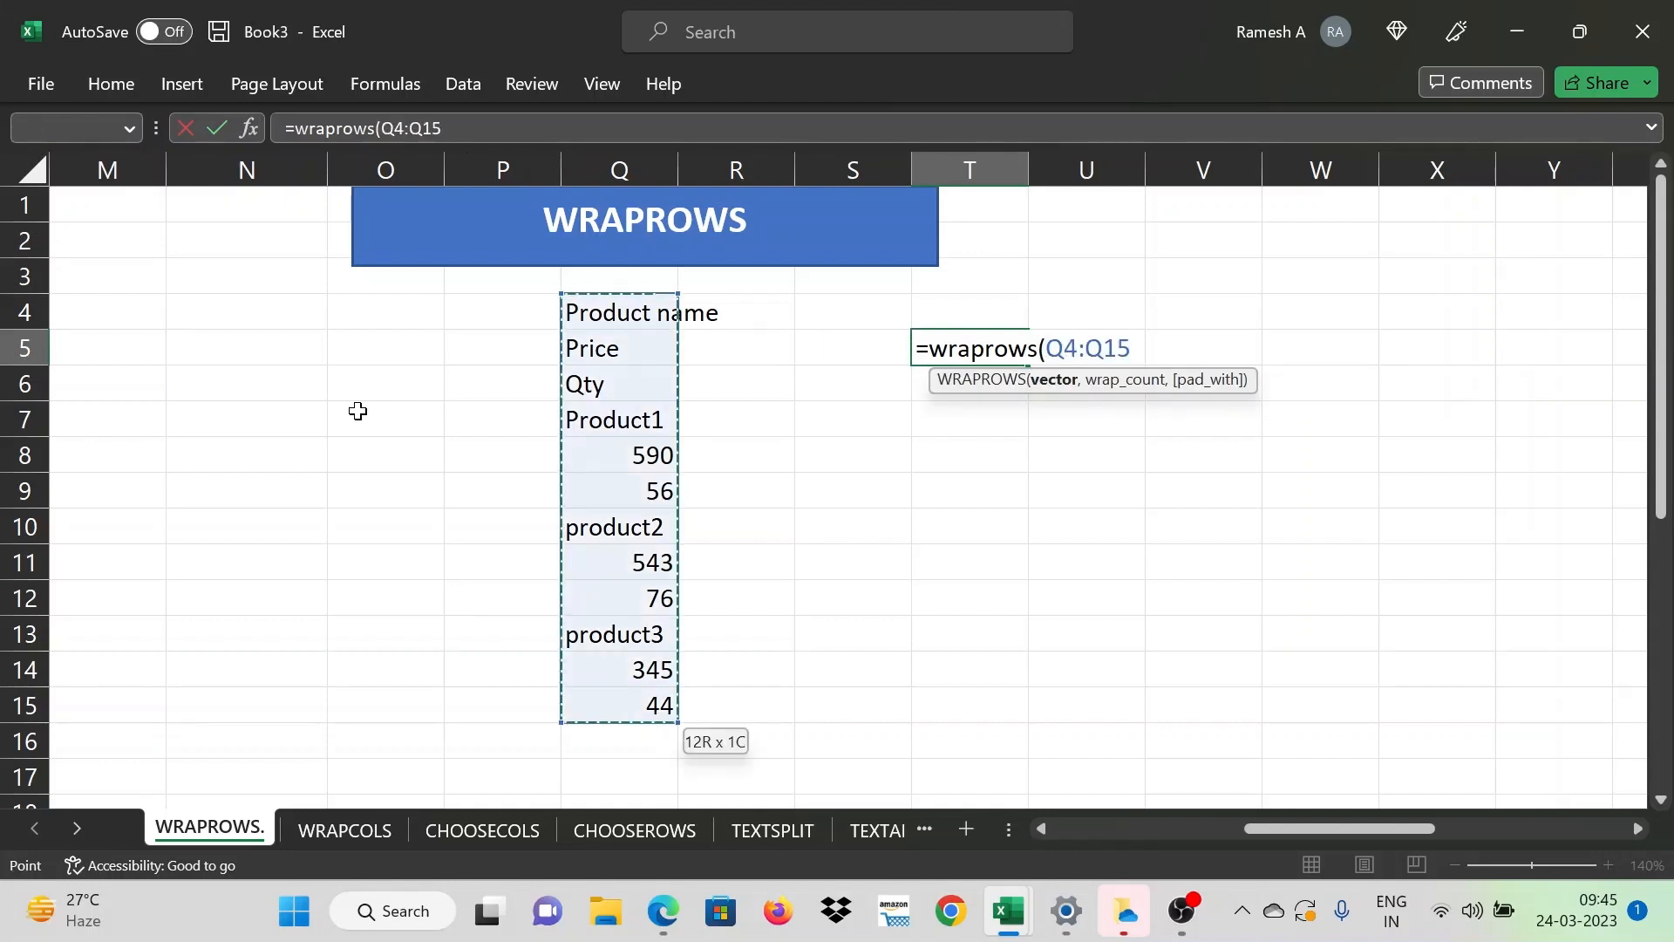
{"action": "type", "text": ","}
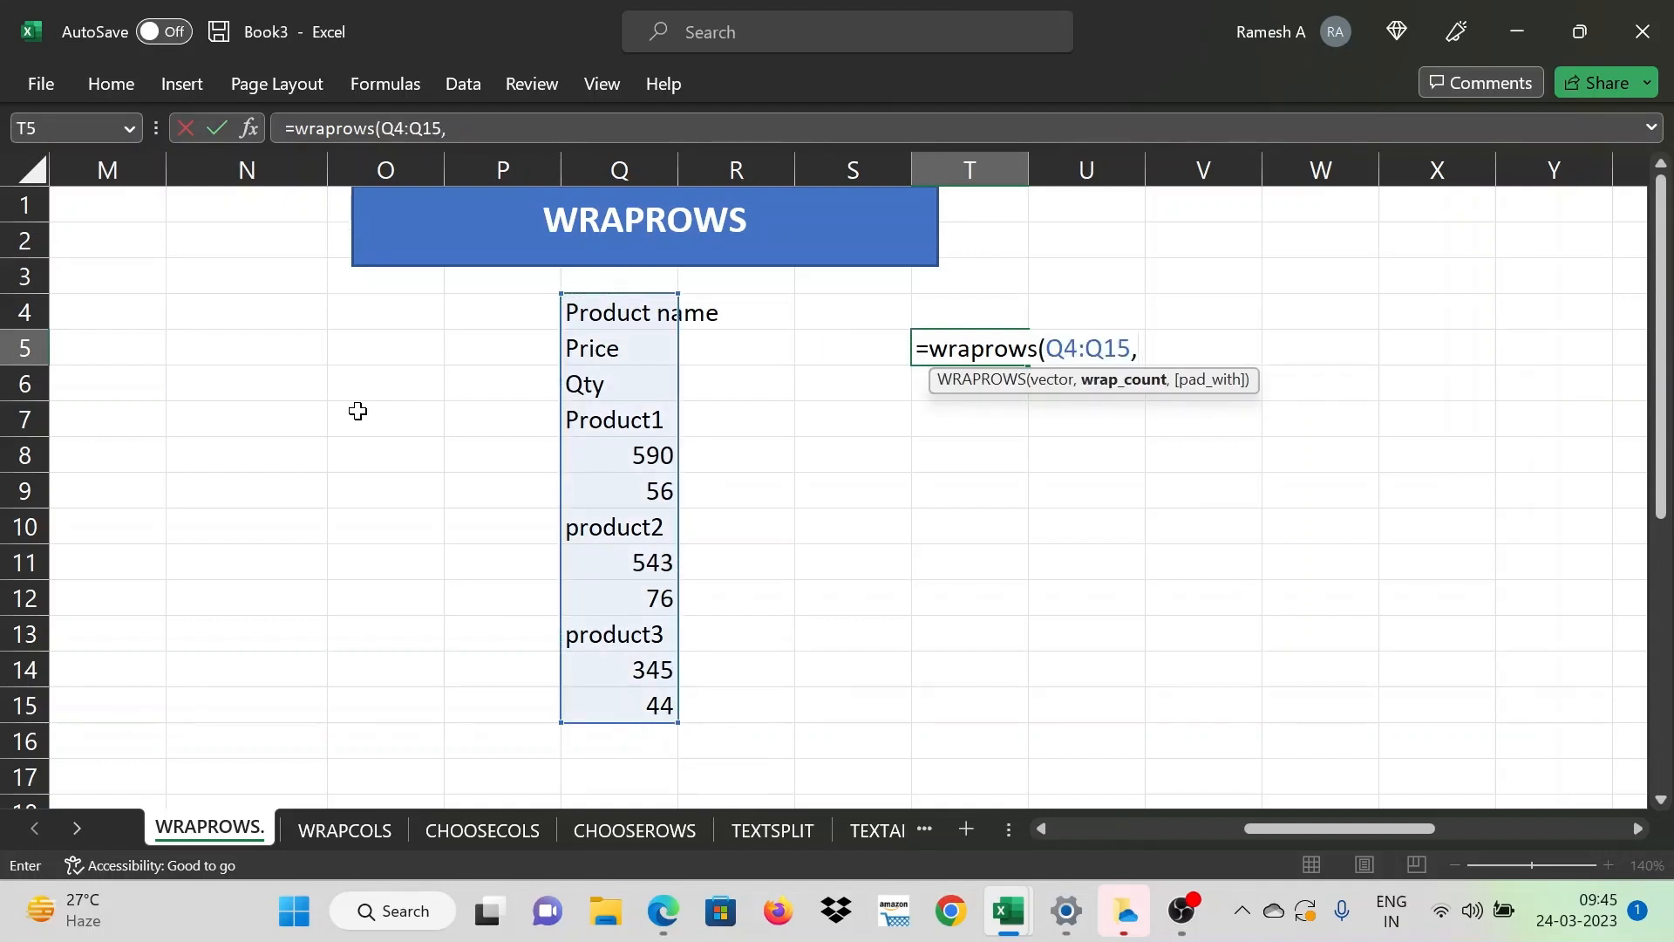
{"action": "type", "text": "3)"}
{"action": "key", "text": "Return"}
{"action": "key", "text": "Up"}
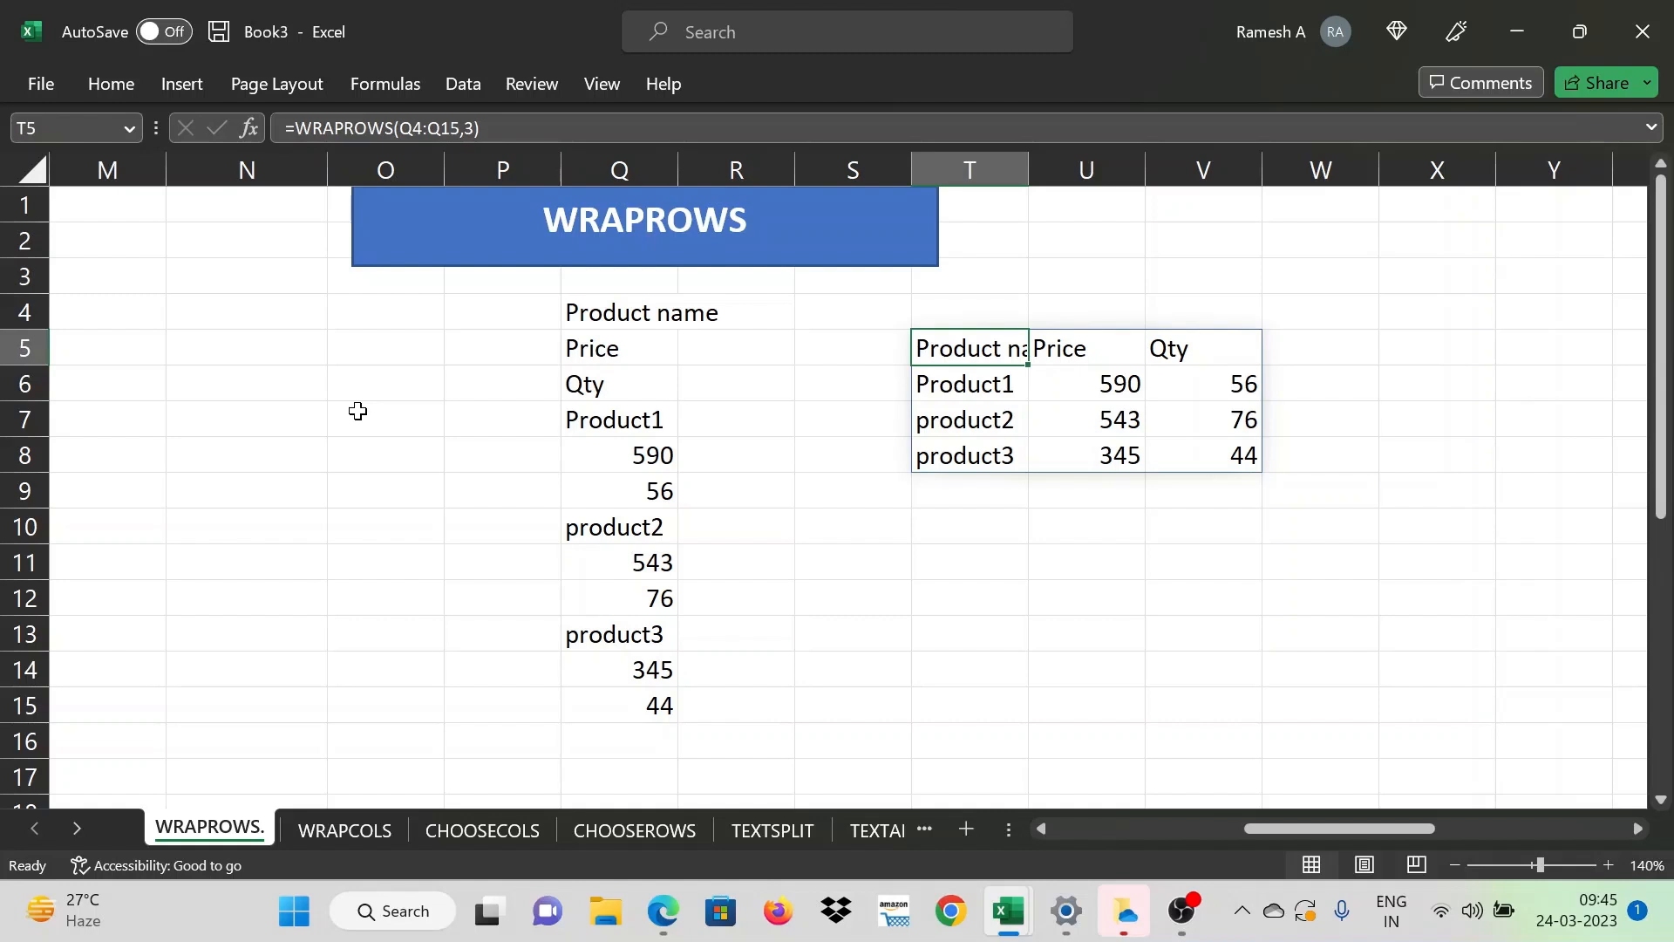
Inspect the header row and product rows of the wrapped three-column table in T5:V8
{"action": "key", "text": "Right"}
{"action": "key", "text": "Right"}
{"action": "key", "text": "Left"}
{"action": "key", "text": "Left"}
{"action": "key", "text": "shift+Right"}
{"action": "key", "text": "shift+Right"}
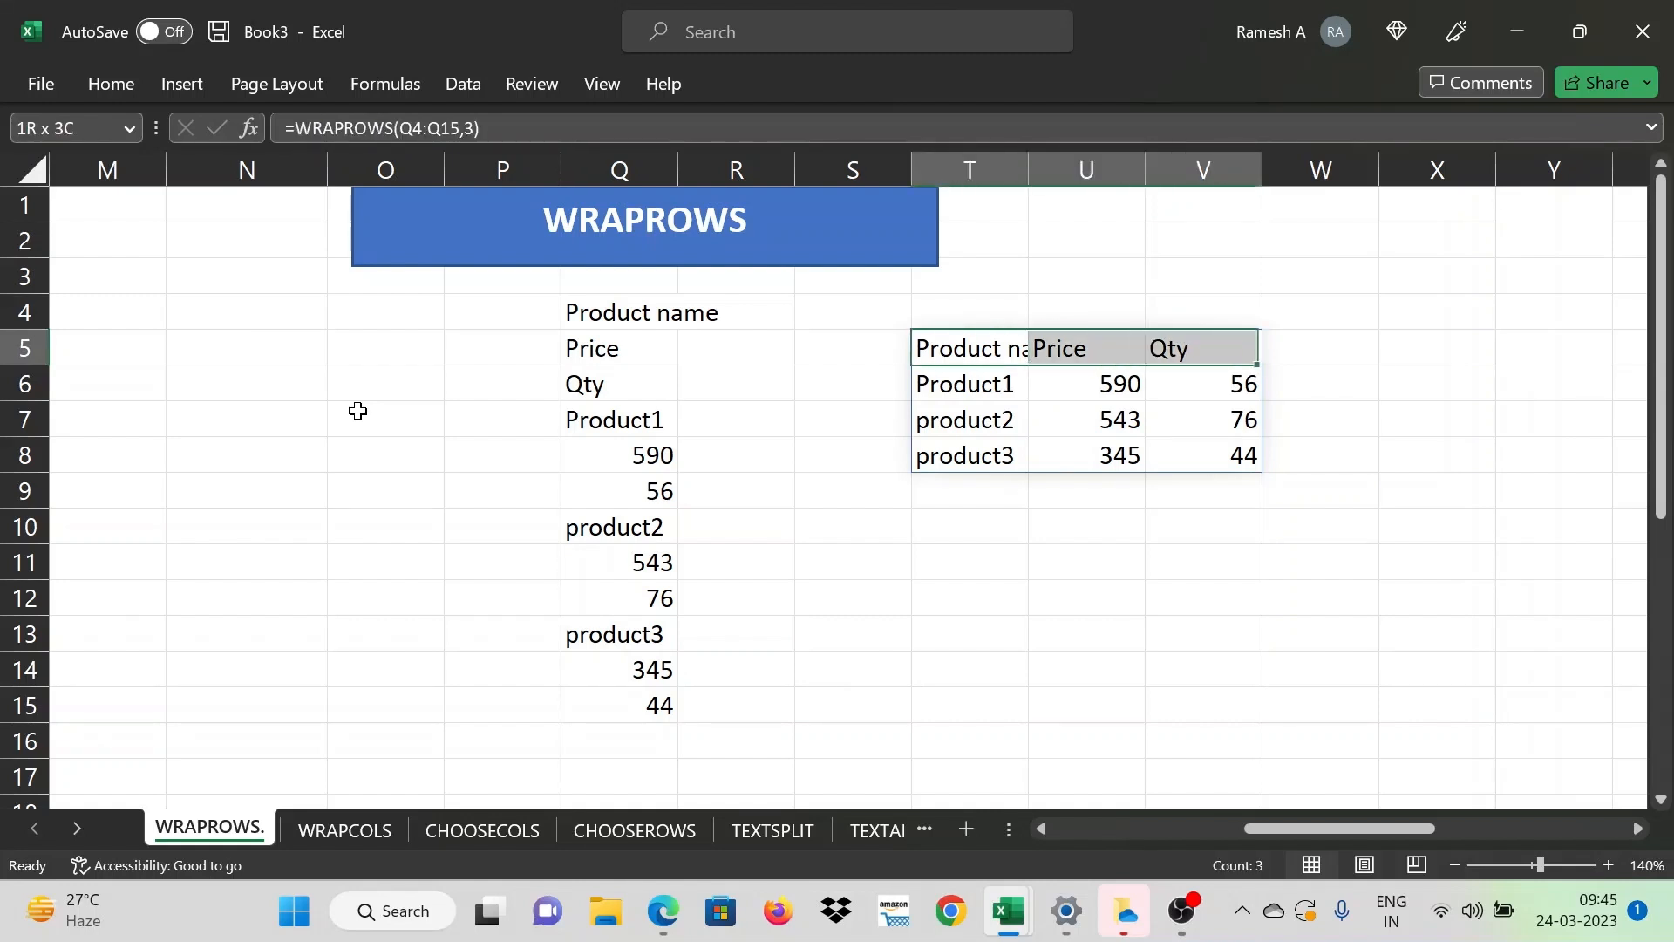
{"action": "key", "text": "Down"}
{"action": "key", "text": "Down"}
{"action": "key", "text": "Down"}
{"action": "key", "text": "Up"}
{"action": "key", "text": "Up"}
{"action": "key", "text": "Up"}
{"action": "key", "text": "Down"}
{"action": "key", "text": "Down"}
{"action": "key", "text": "Up"}
{"action": "key", "text": "Right"}
{"action": "key", "text": "Right"}
{"action": "key", "text": "Left"}
{"action": "key", "text": "Right"}
{"action": "key", "text": "Left"}
{"action": "key", "text": "Left"}
{"action": "key", "text": "Left"}
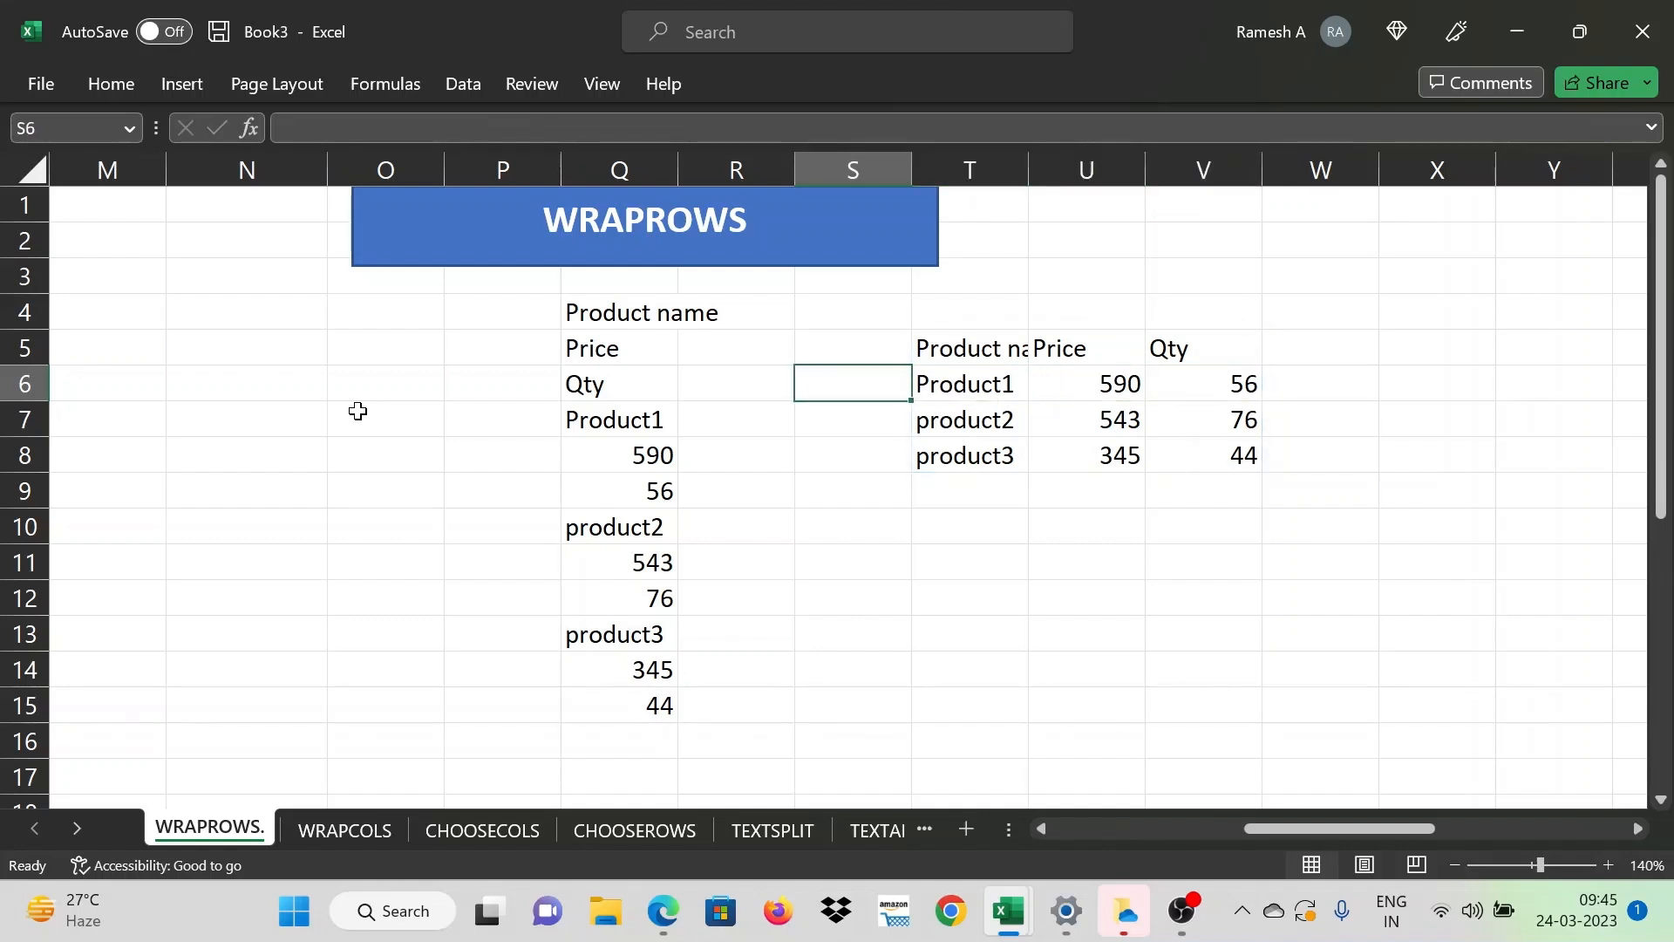
Return to the first WRAPROWS example and clear the wrapped product and price table in H7:I11
{"action": "key", "text": "Left"}
{"action": "key", "text": "Left"}
{"action": "key", "text": "Left"}
{"action": "key", "text": "Left"}
{"action": "key", "text": "Left"}
{"action": "key", "text": "Left"}
{"action": "key", "text": "Left"}
{"action": "key", "text": "Left"}
{"action": "key", "text": "Left"}
{"action": "key", "text": "Left"}
{"action": "key", "text": "Left"}
{"action": "key", "text": "Left"}
{"action": "key", "text": "Left"}
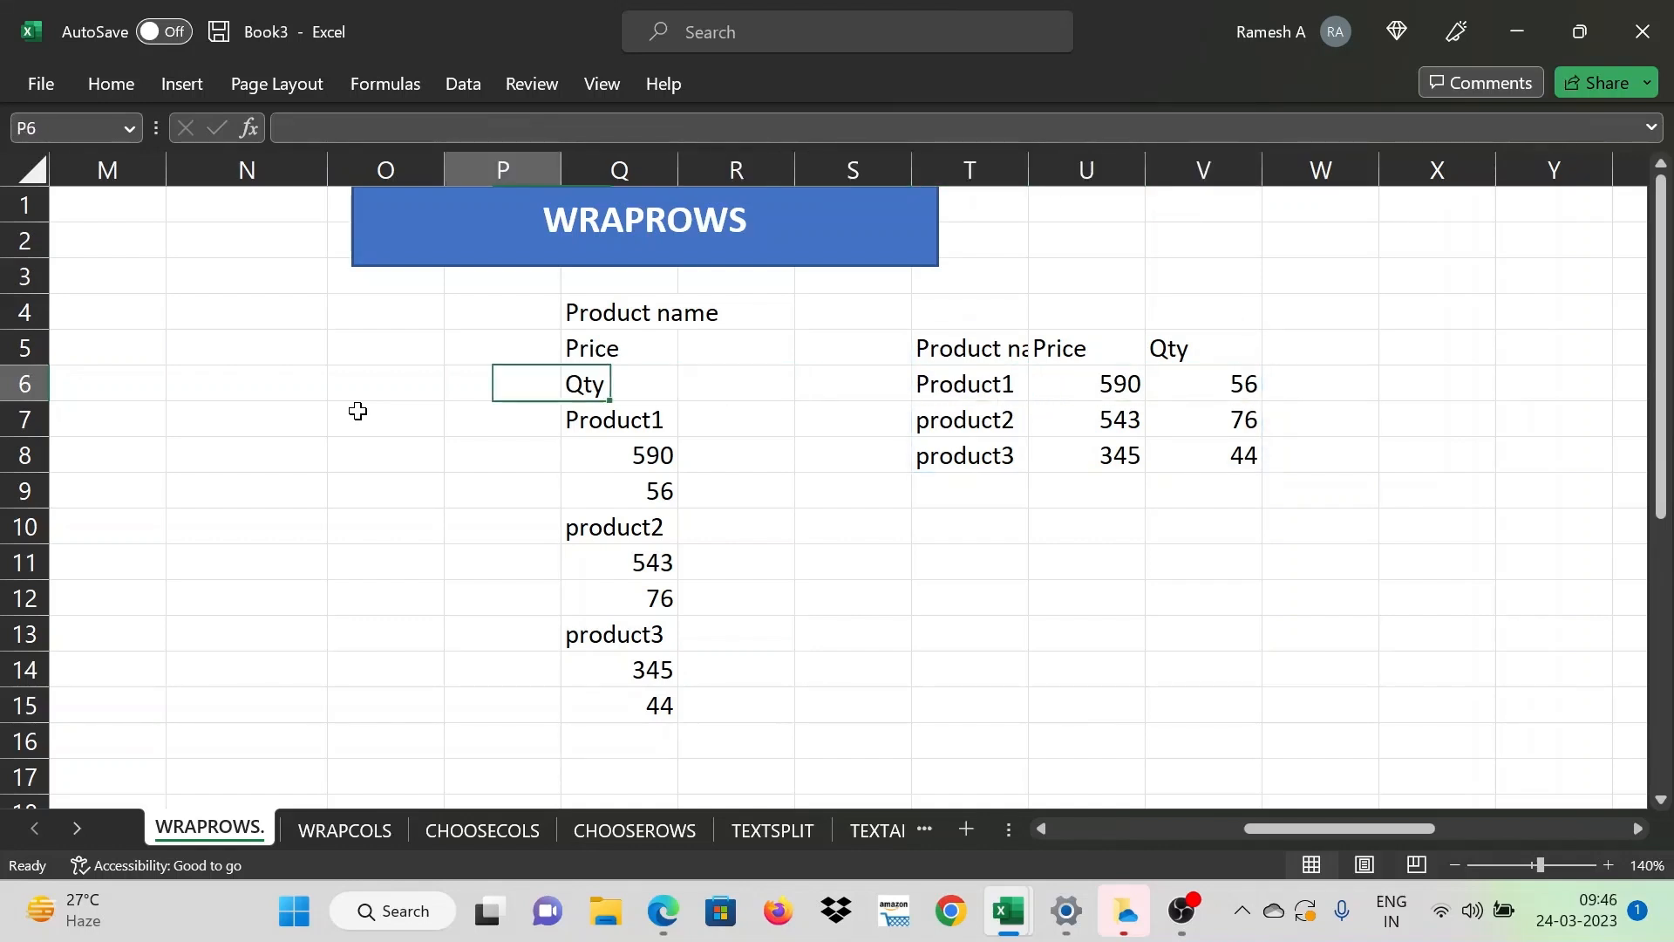
{"action": "key", "text": "Right"}
{"action": "key", "text": "Right"}
{"action": "key", "text": "Down"}
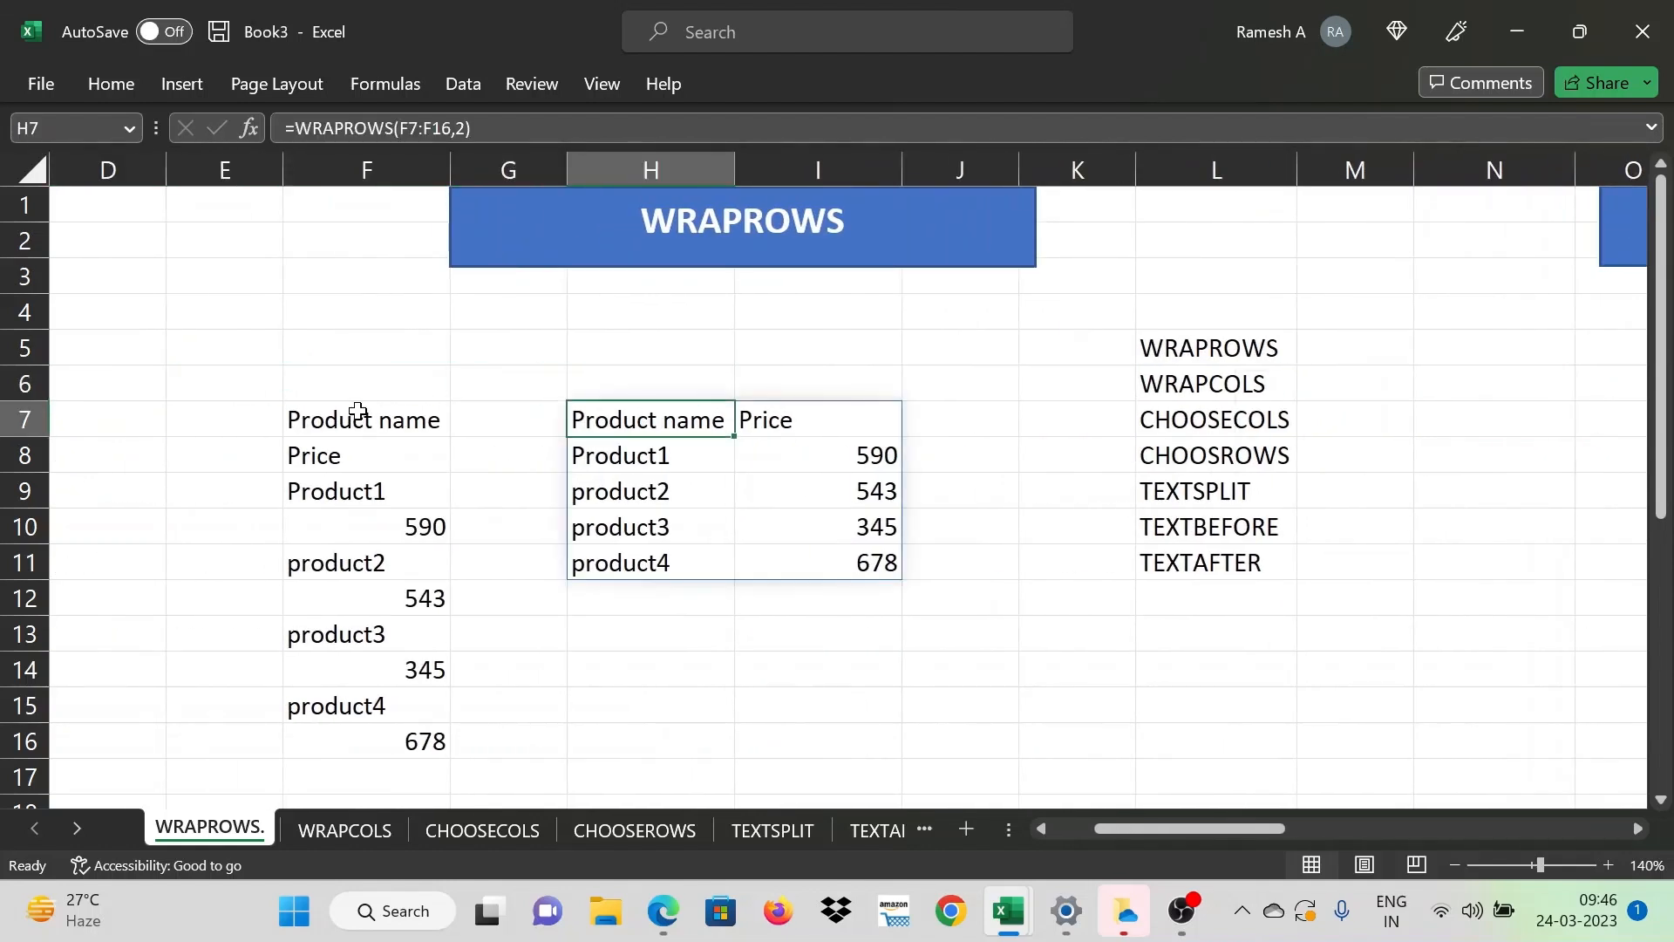
{"action": "key", "text": "shift+Right"}
{"action": "key", "text": "shift+Down"}
{"action": "key", "text": "shift+Down"}
{"action": "key", "text": "shift+Down"}
{"action": "key", "text": "shift+Down"}
{"action": "key", "text": "Delete"}
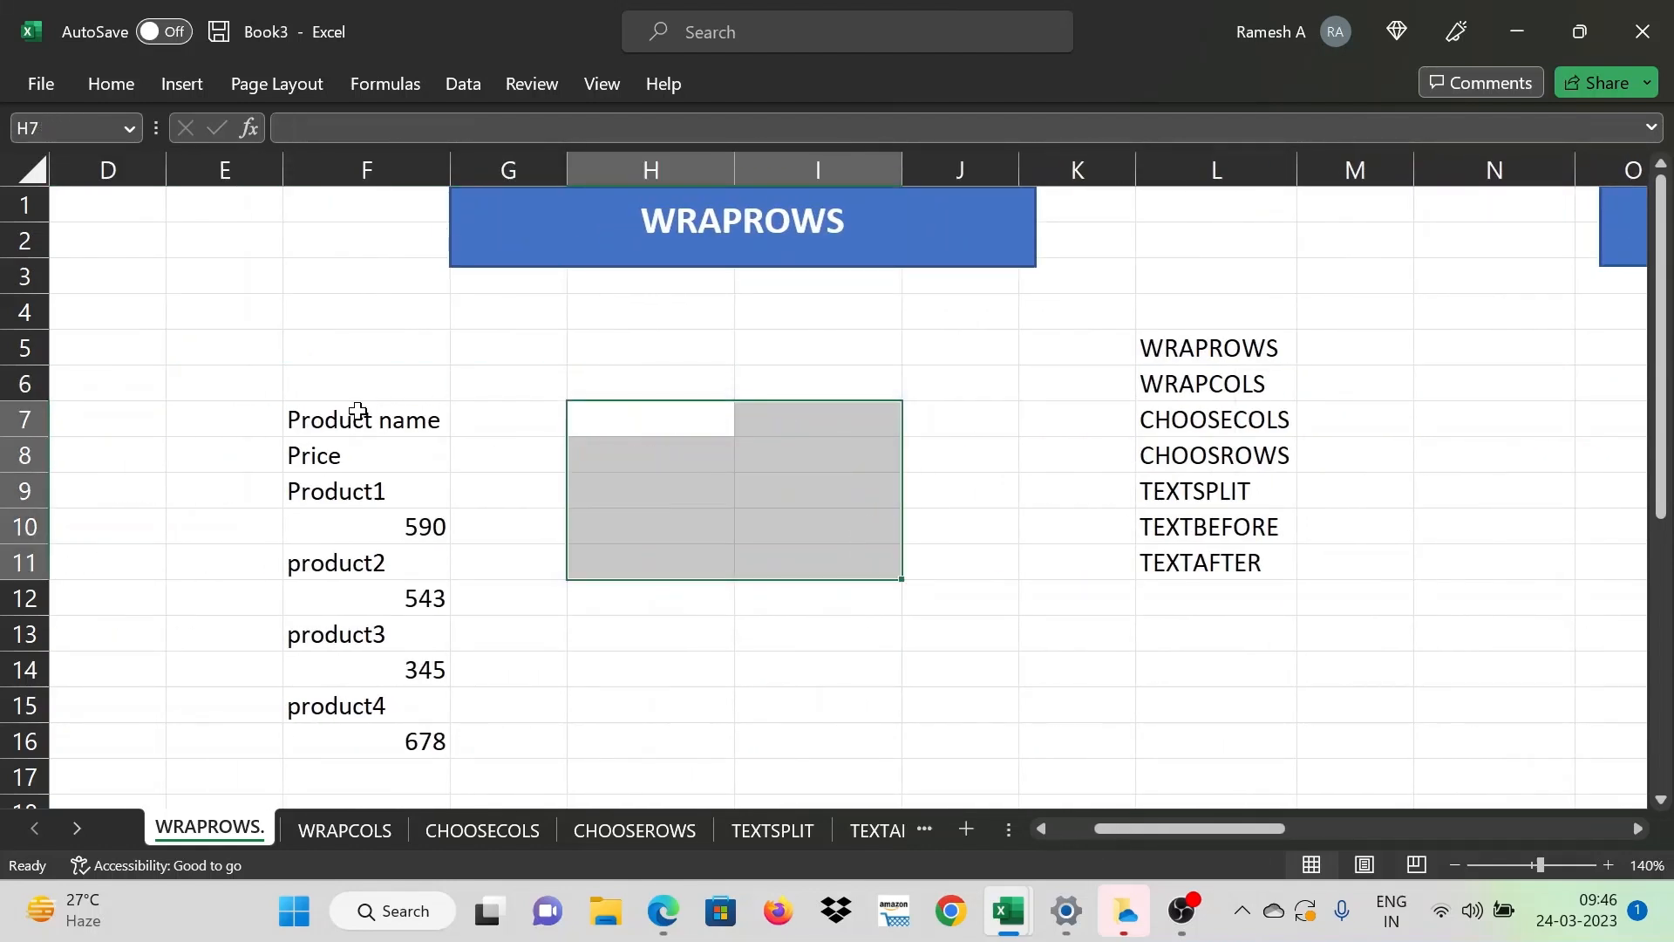
{"action": "key", "text": "shift+Up"}
{"action": "key", "text": "shift+Up"}
{"action": "key", "text": "shift+Up"}
{"action": "key", "text": "shift+Up"}
{"action": "key", "text": "shift+Left"}
{"action": "type", "text": "="}
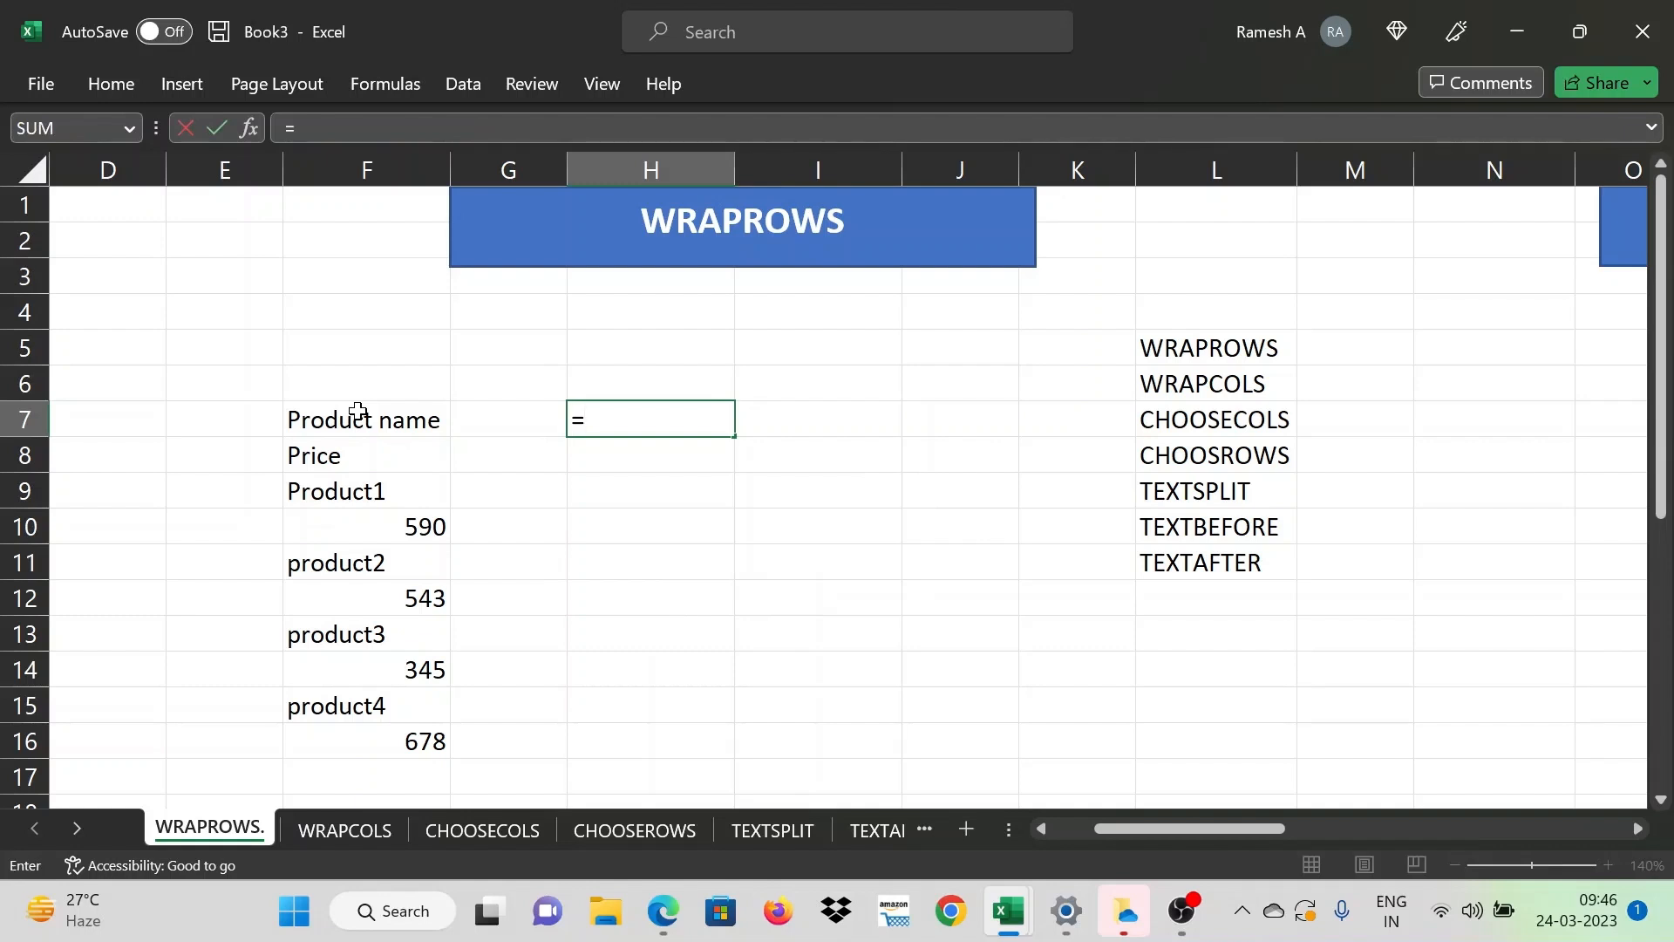
{"action": "type", "text": "wrapr"}
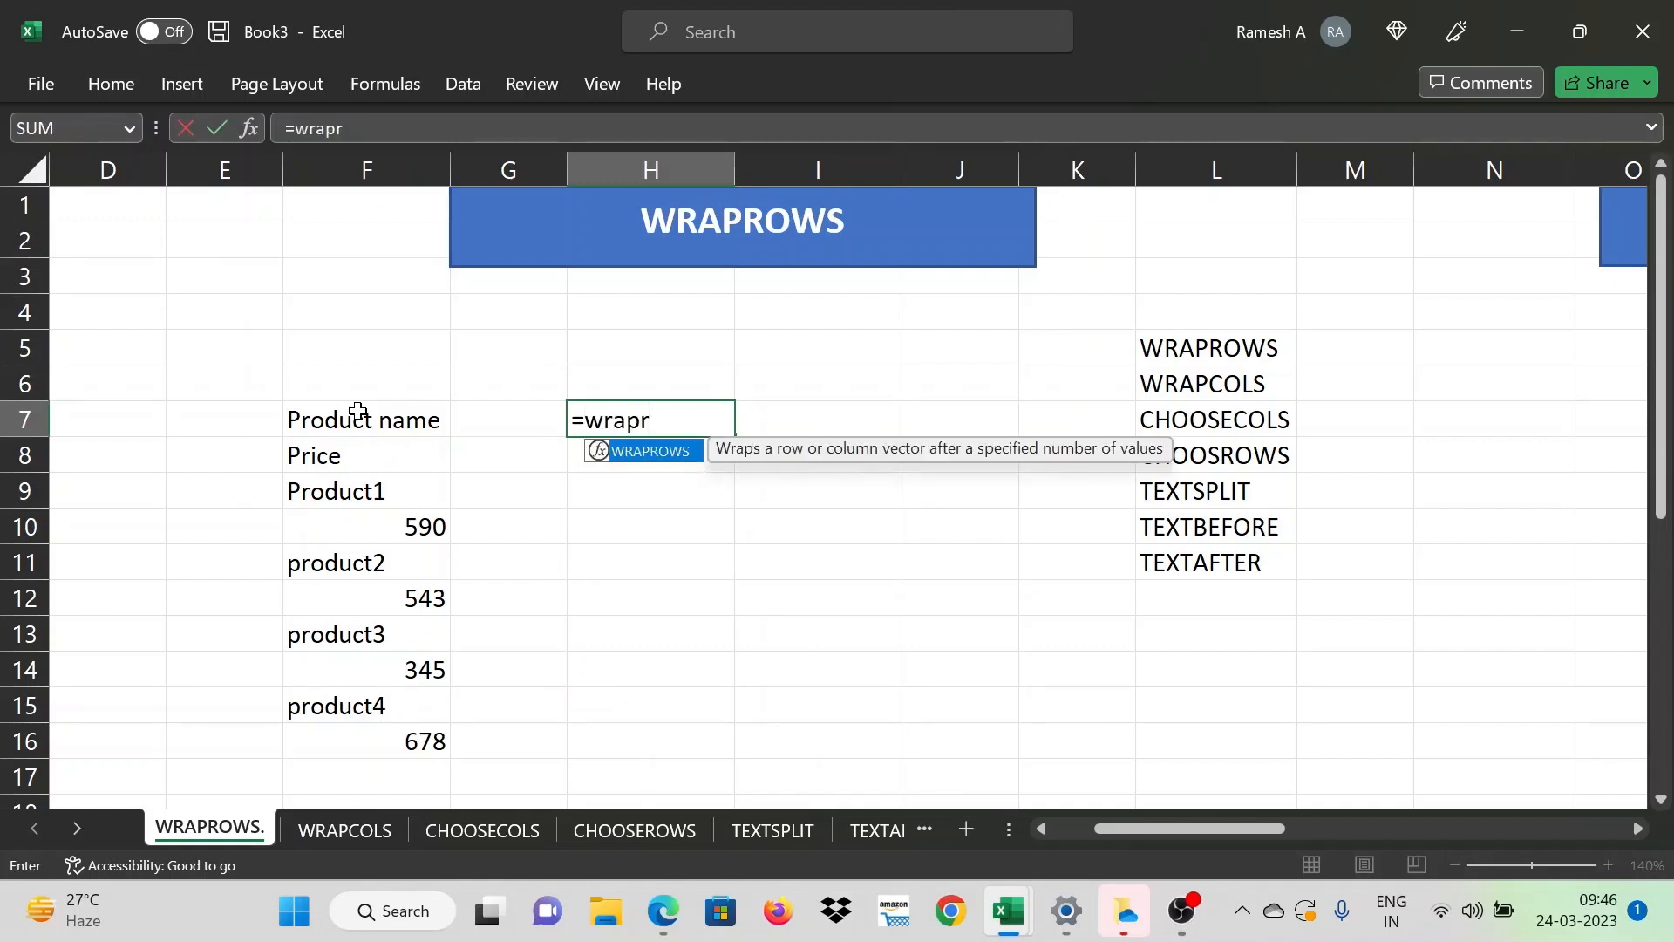
{"action": "type", "text": "ows("}
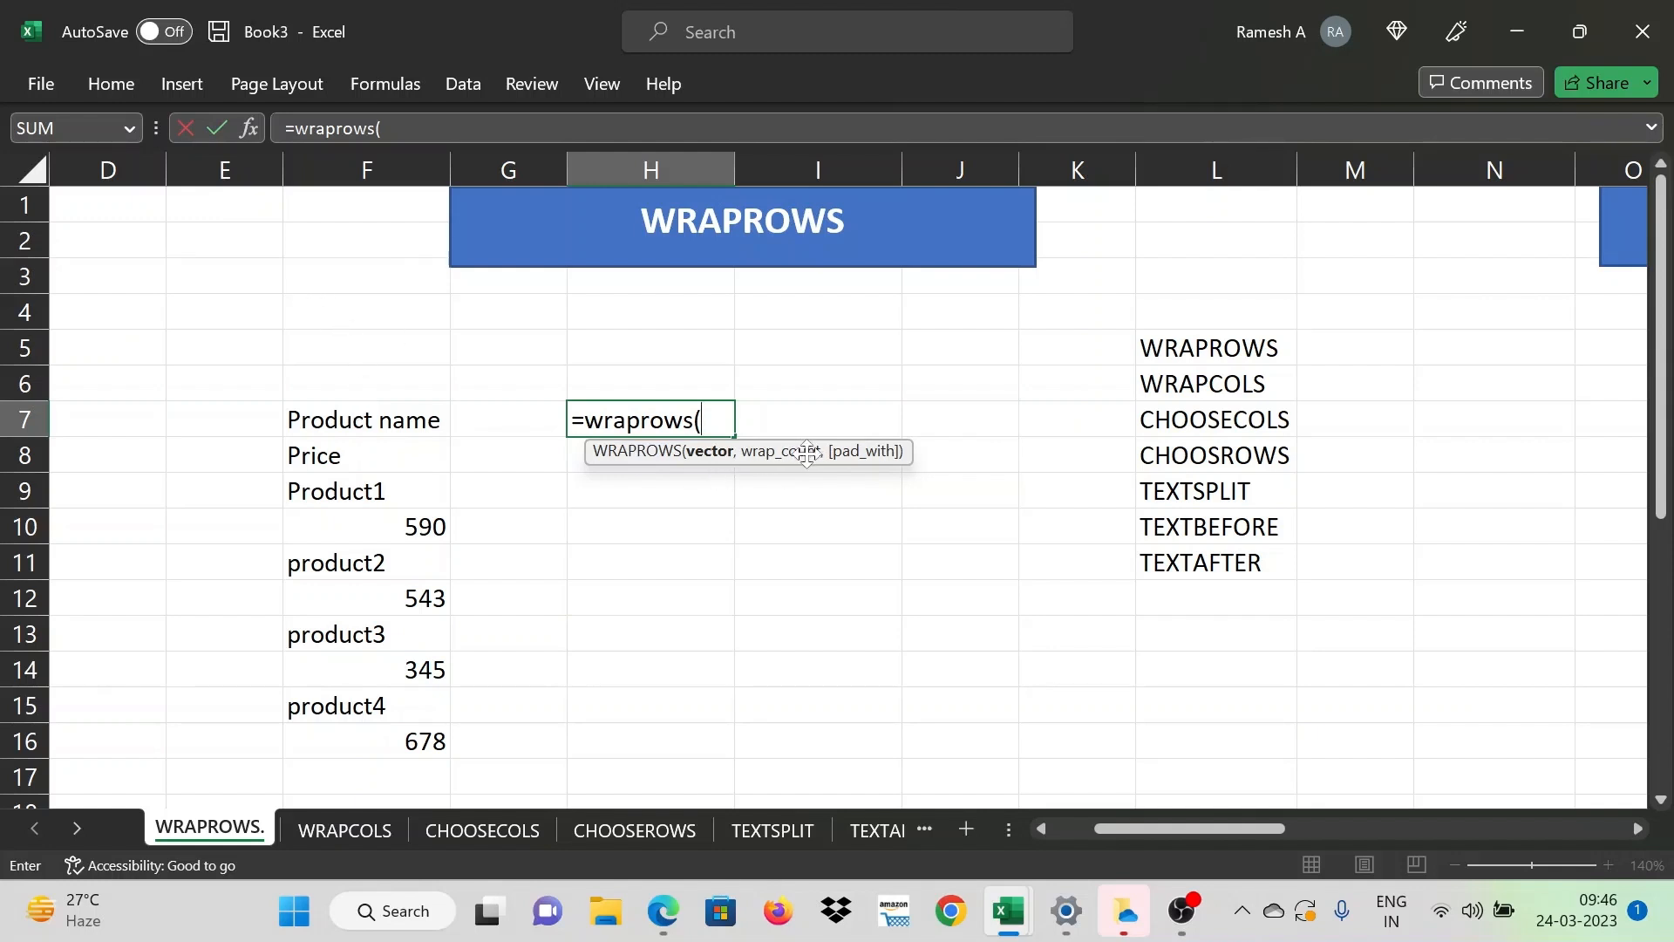
{"action": "key", "text": "Escape"}
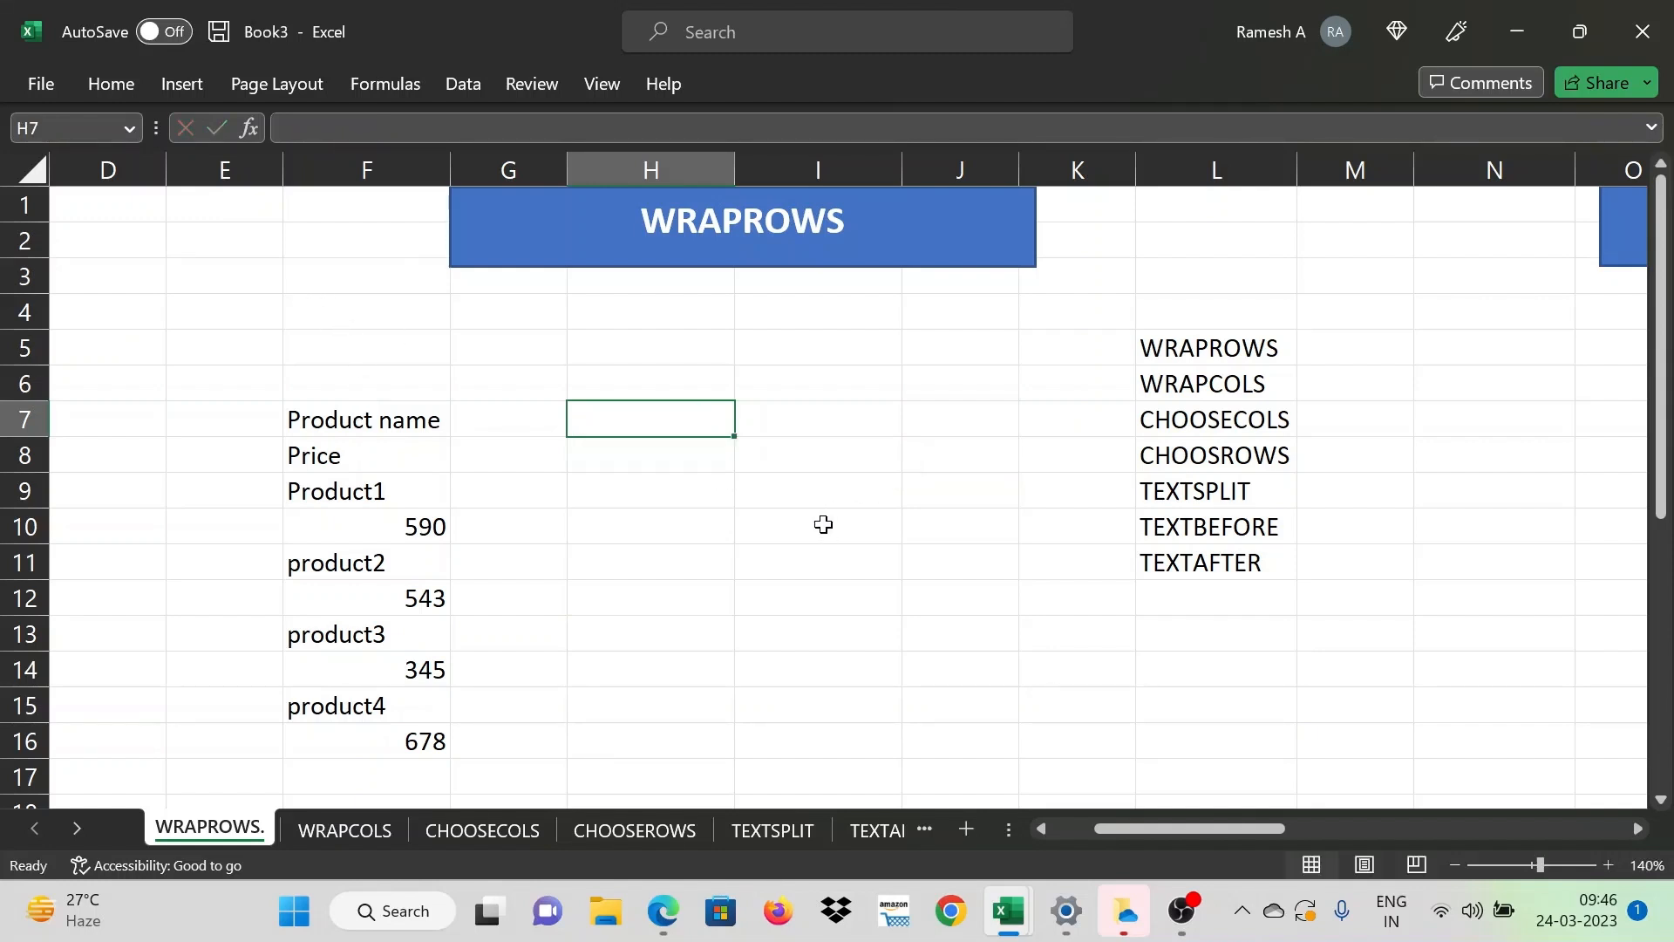
Delete the price of product4 from F16, the end of the first stacked product list
{"action": "key", "text": "Left"}
{"action": "key", "text": "Left"}
{"action": "key", "text": "Down"}
{"action": "key", "text": "ctrl+Down"}
{"action": "key", "text": "Down"}
{"action": "key", "text": "Up"}
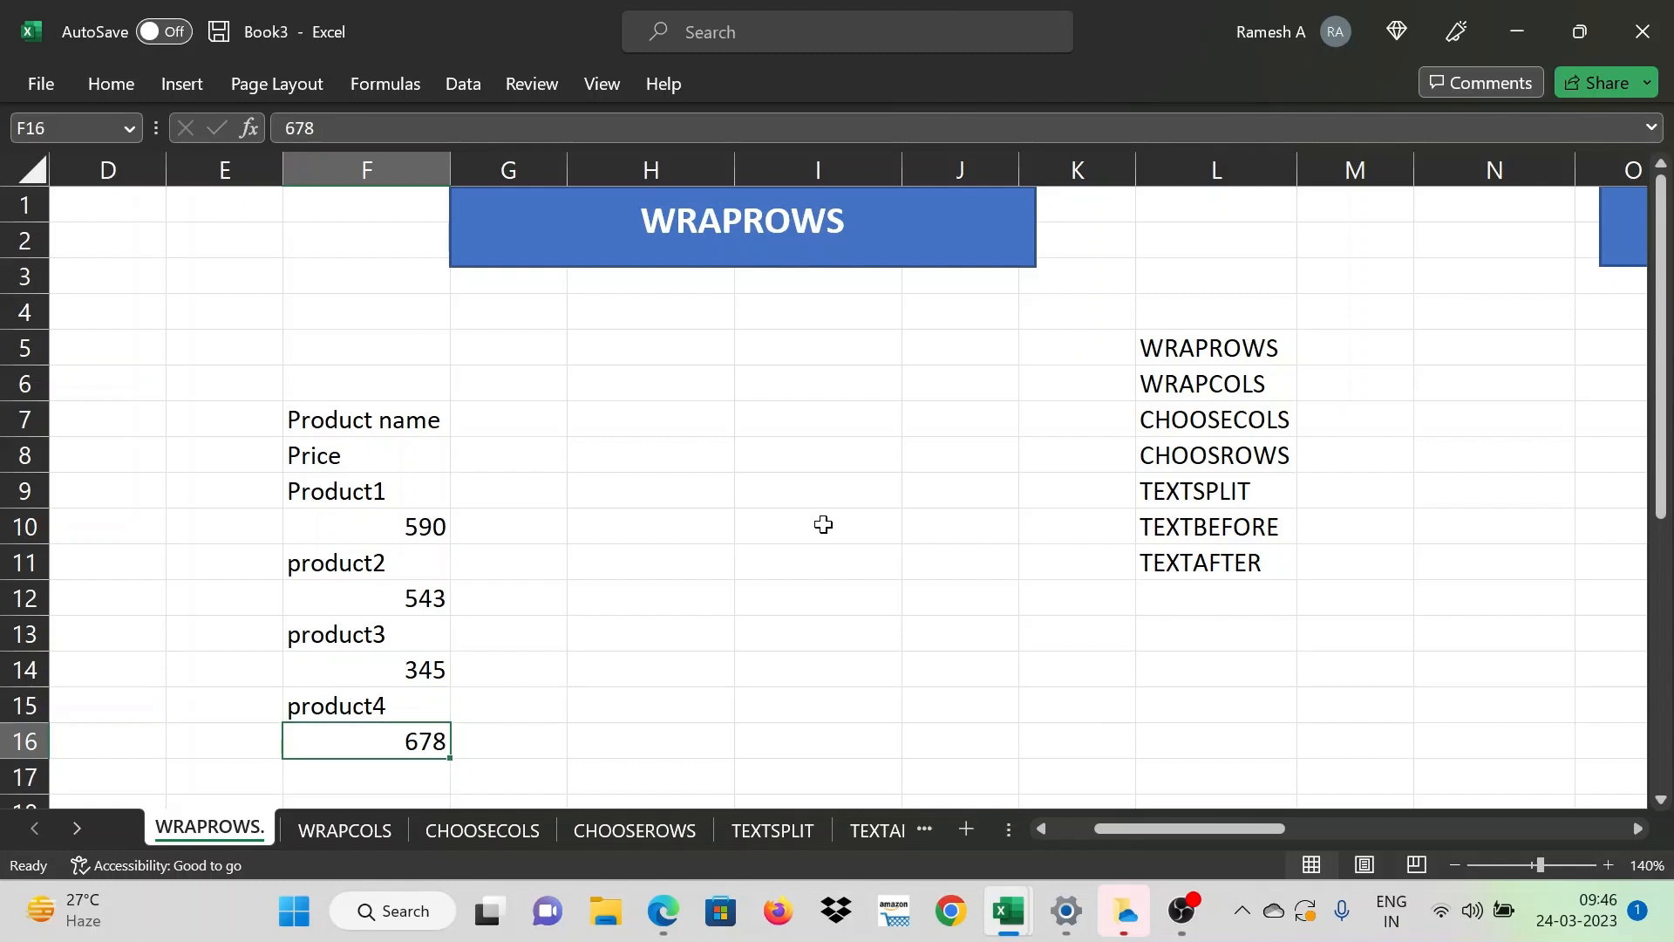
{"action": "key", "text": "Delete"}
{"action": "key", "text": "Up"}
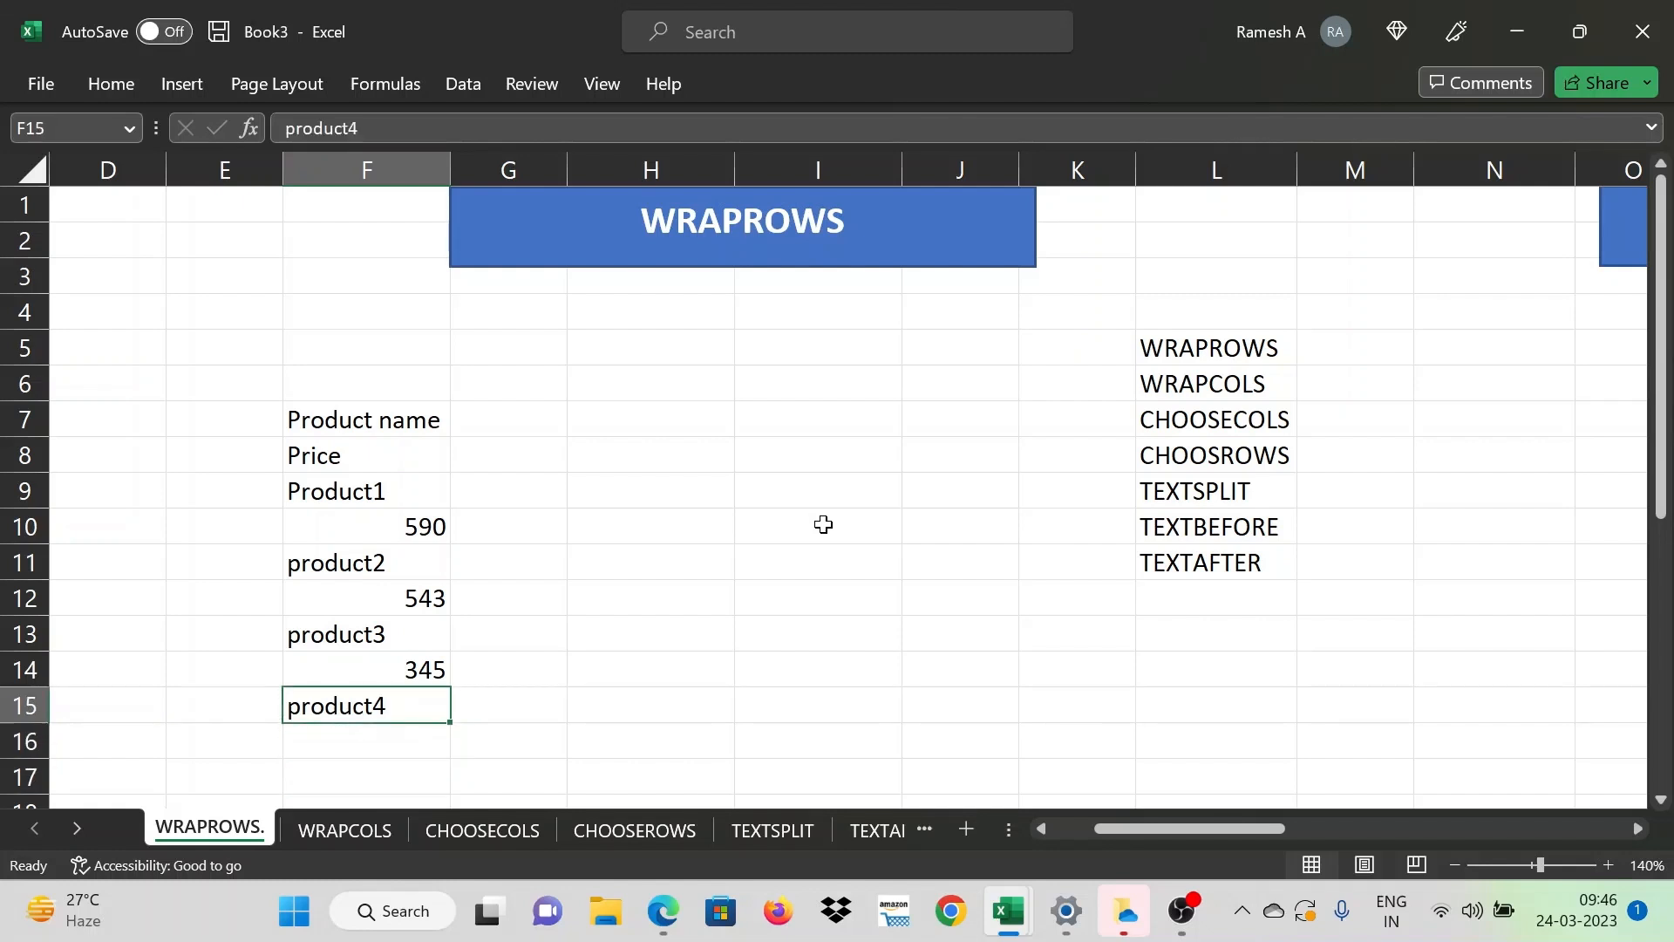
{"action": "key", "text": "Up"}
{"action": "key", "text": "Up"}
{"action": "key", "text": "Down"}
{"action": "key", "text": "Down"}
{"action": "key", "text": "Up"}
Enter =WRAPROWS(F7:F15,2) in H7 to wrap the incomplete product list into rows of two, and check product4's price cell
{"action": "key", "text": "Right"}
{"action": "key", "text": "Right"}
{"action": "key", "text": "Up"}
{"action": "key", "text": "Up"}
{"action": "key", "text": "Up"}
{"action": "key", "text": "Up"}
{"action": "key", "text": "Up"}
{"action": "key", "text": "Up"}
{"action": "key", "text": "Up"}
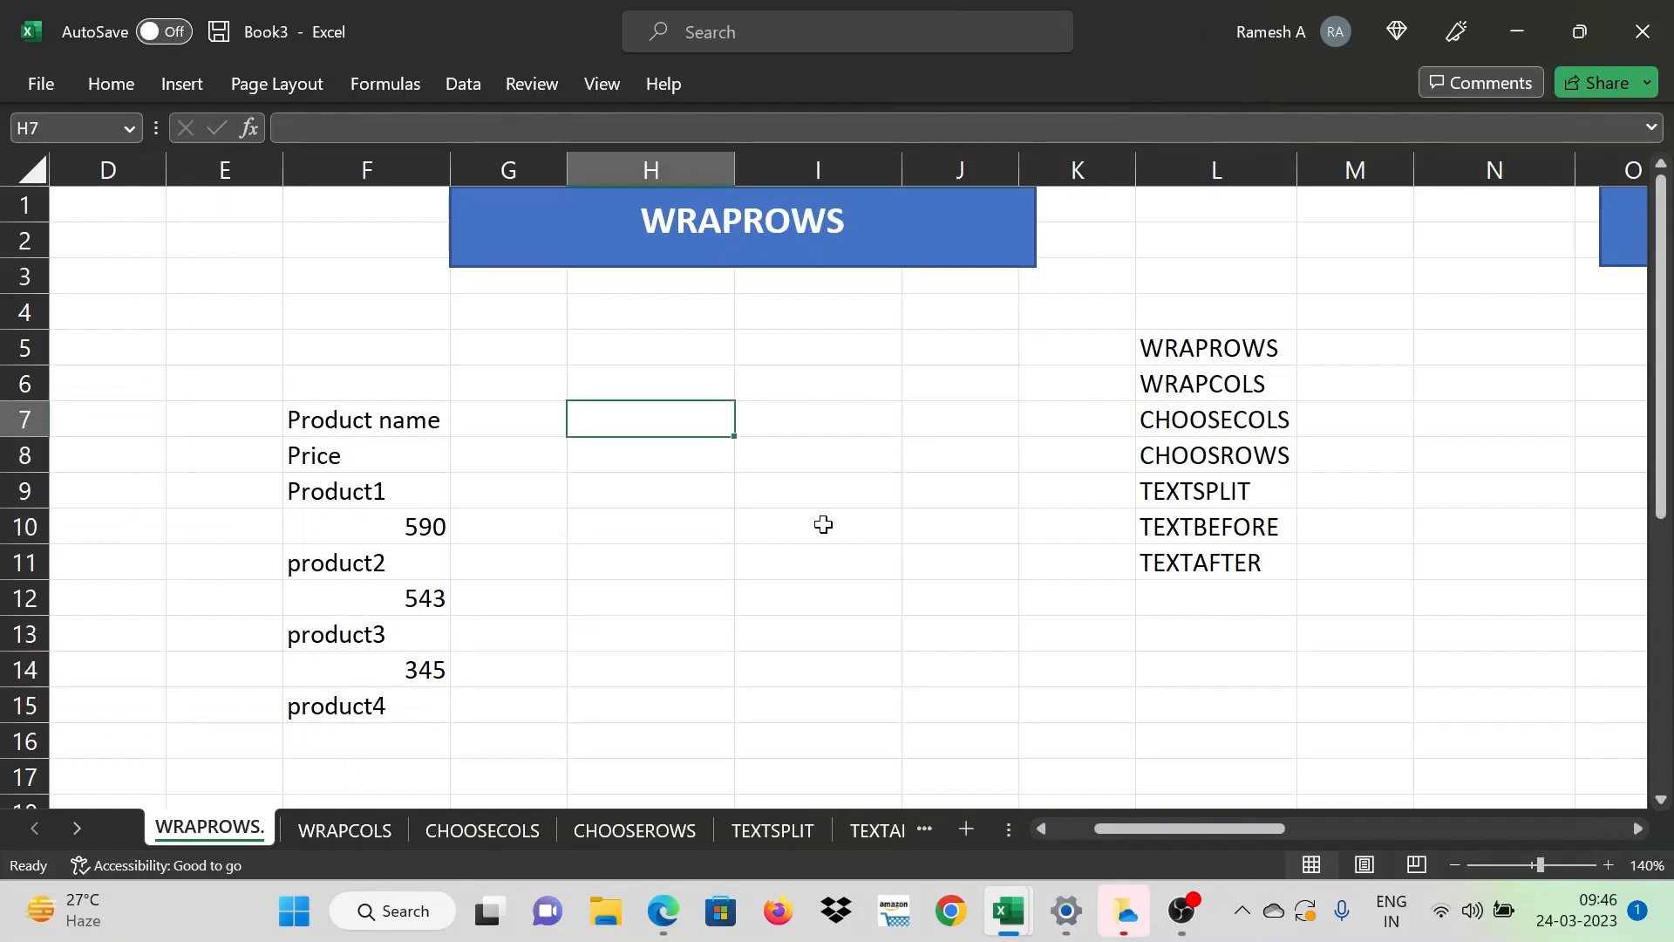
{"action": "type", "text": "=wraprows"}
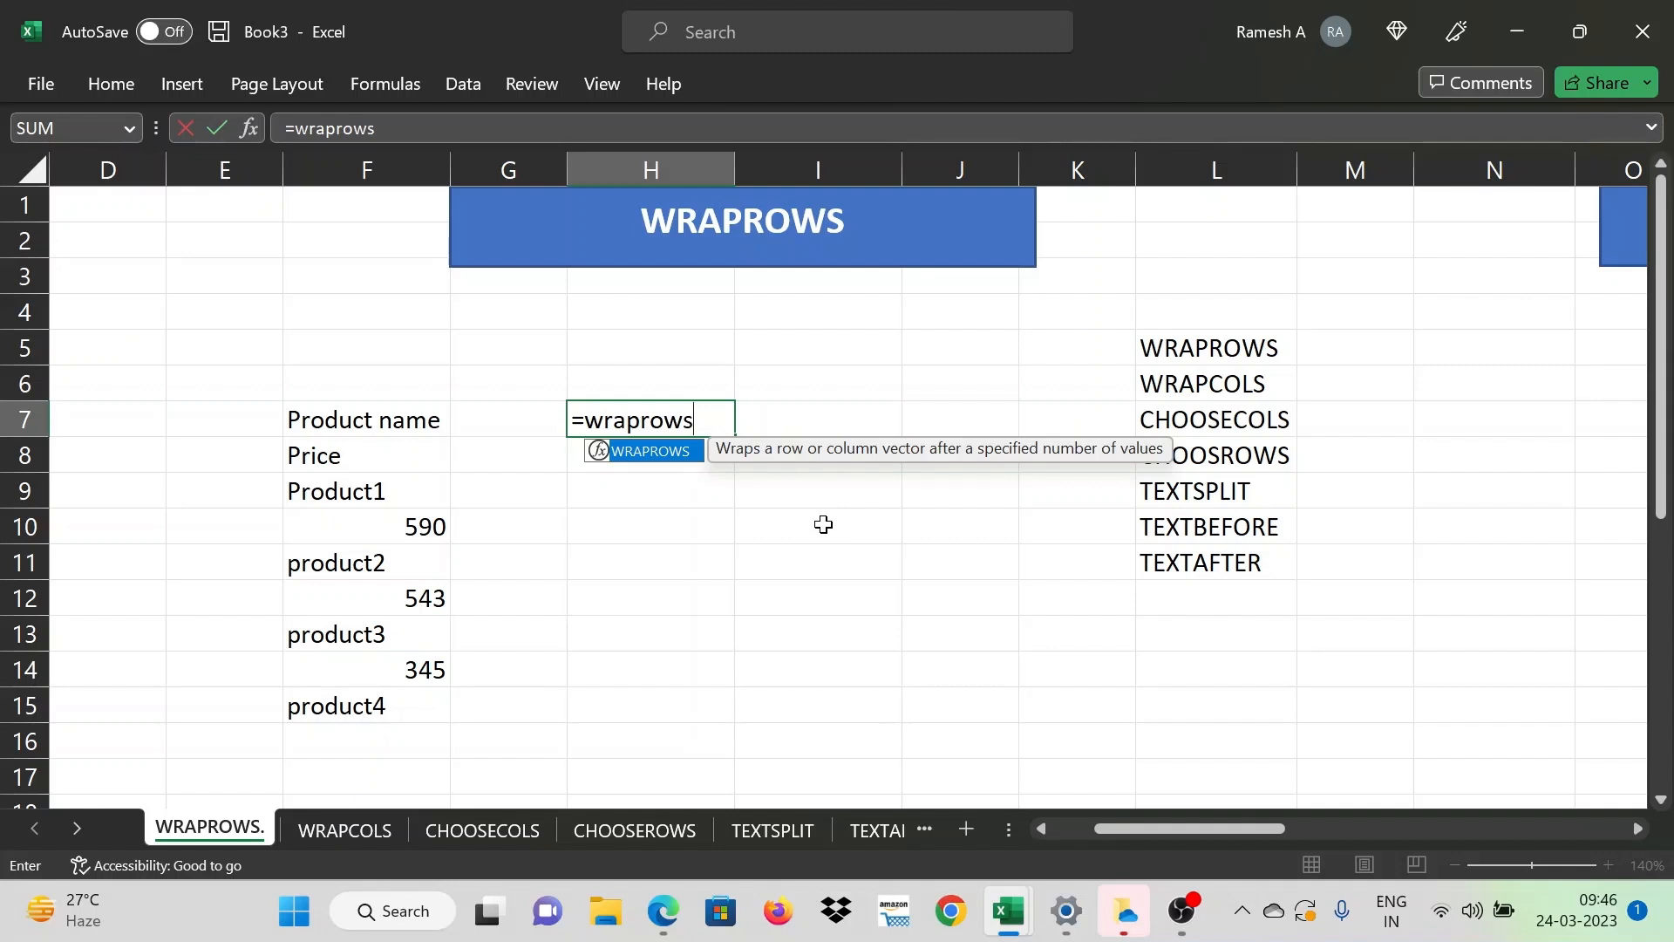
{"action": "type", "text": "("}
{"action": "key", "text": "Left"}
{"action": "key", "text": "Left"}
{"action": "key", "text": "Left"}
{"action": "key", "text": "Right"}
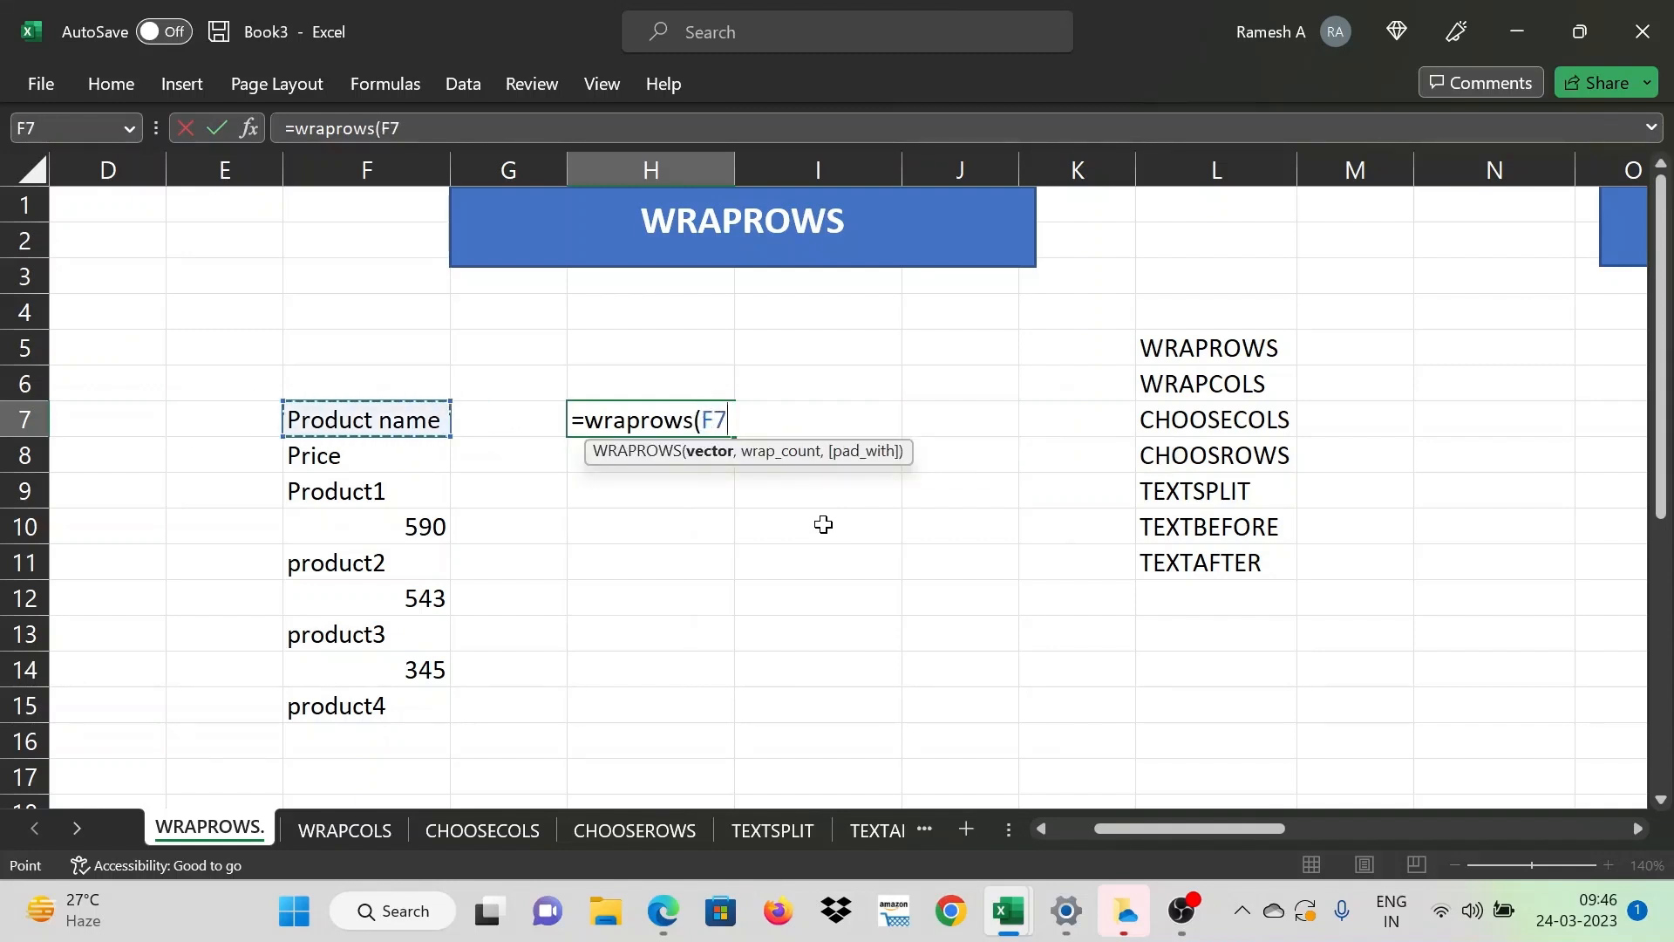
{"action": "key", "text": "ctrl+shift+Down"}
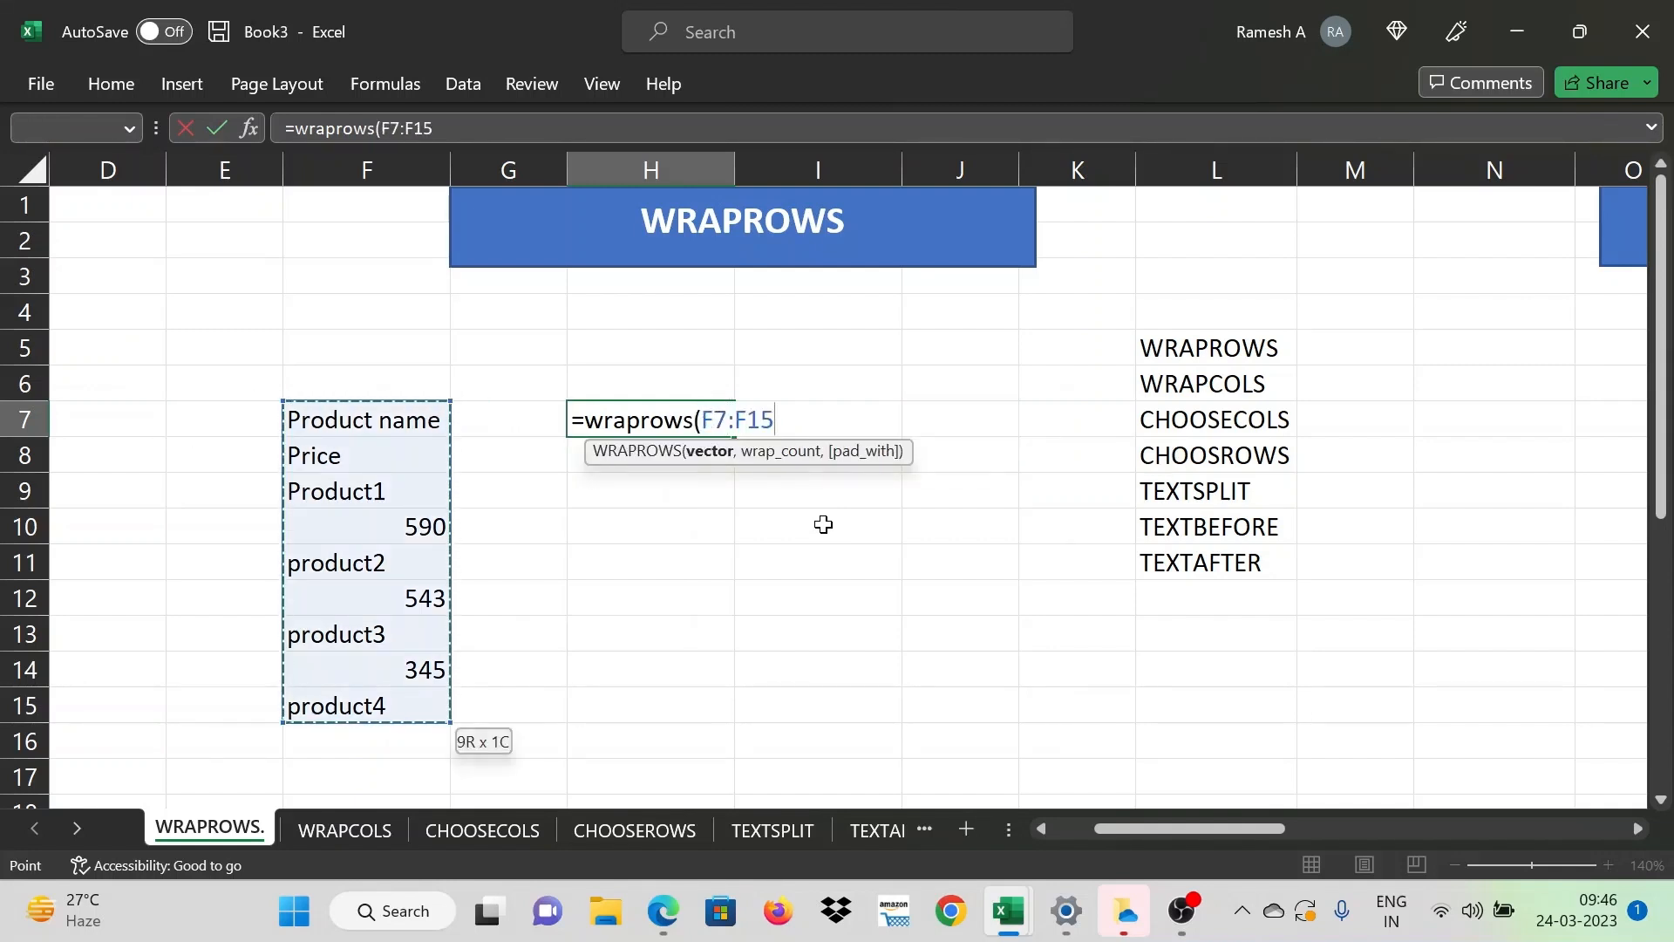
{"action": "key", "text": "shift+Down"}
{"action": "key", "text": "shift+Up"}
{"action": "type", "text": ",2"}
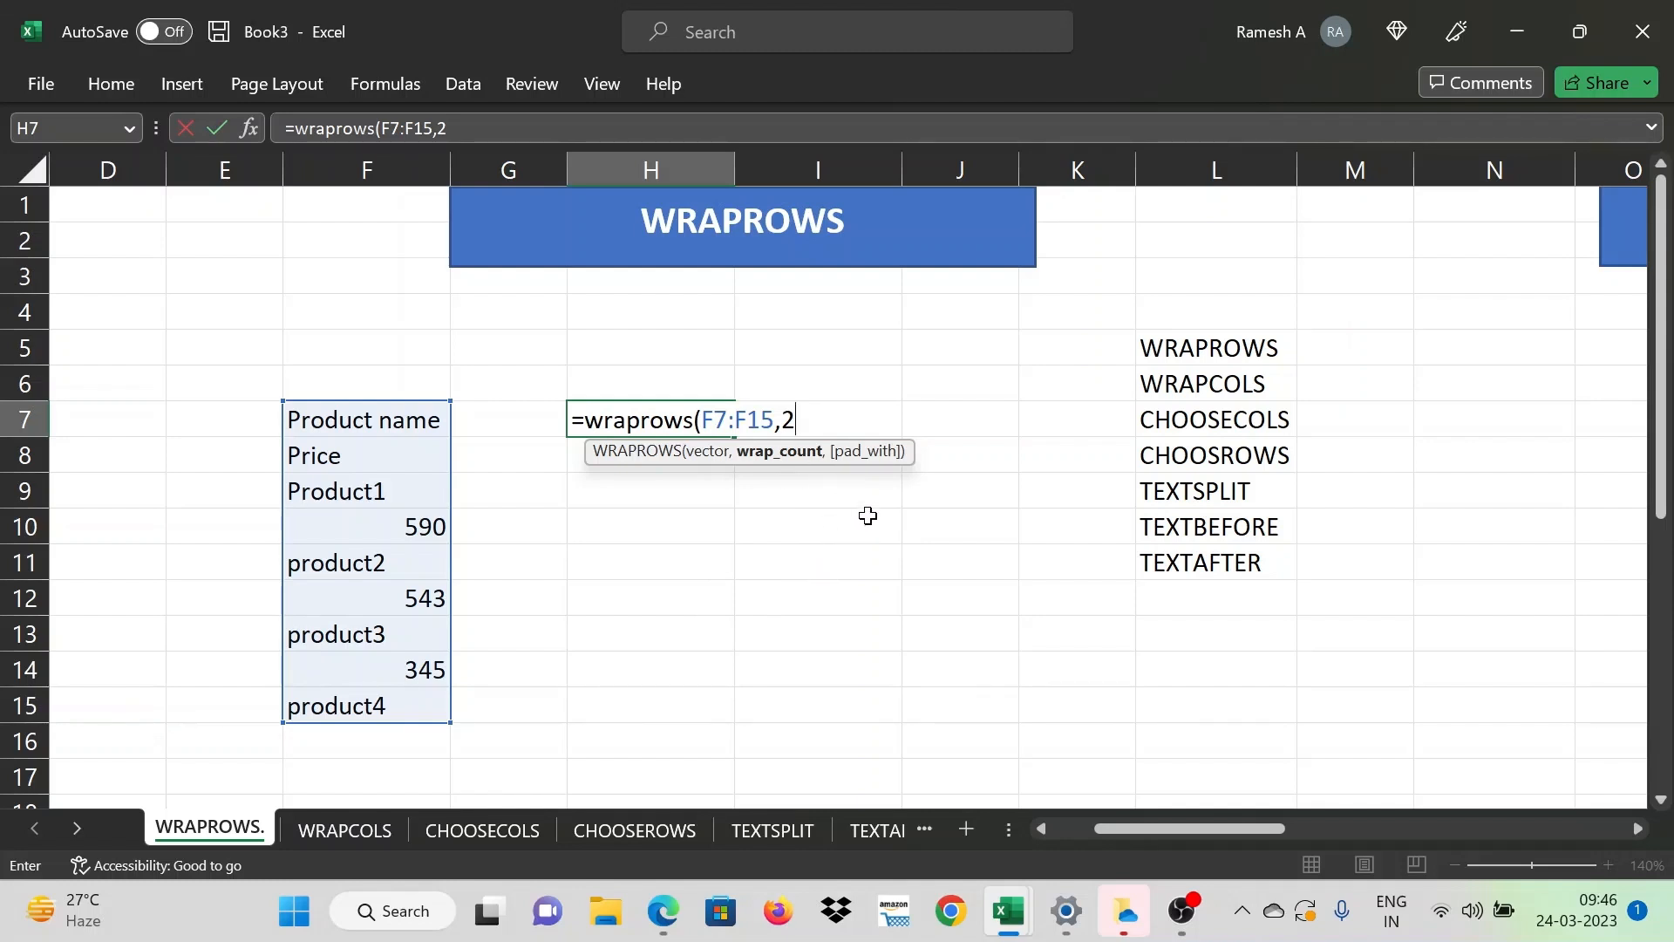
{"action": "type", "text": ")"}
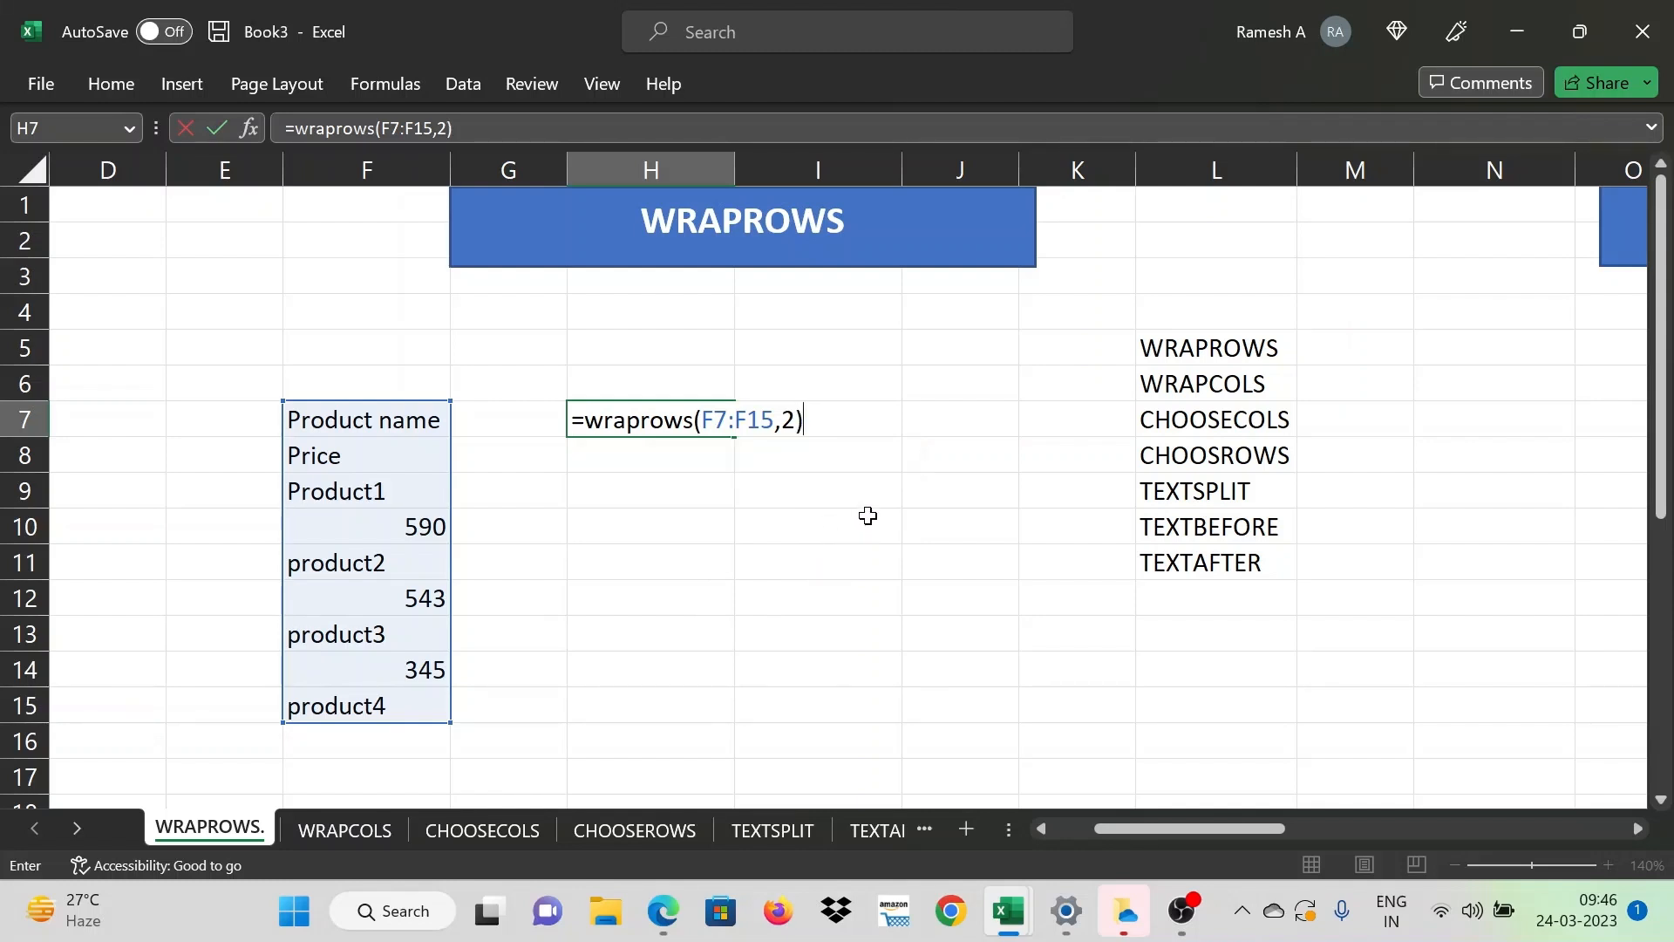
{"action": "key", "text": "Return"}
{"action": "key", "text": "Down"}
{"action": "key", "text": "Down"}
{"action": "key", "text": "Down"}
{"action": "key", "text": "Right"}
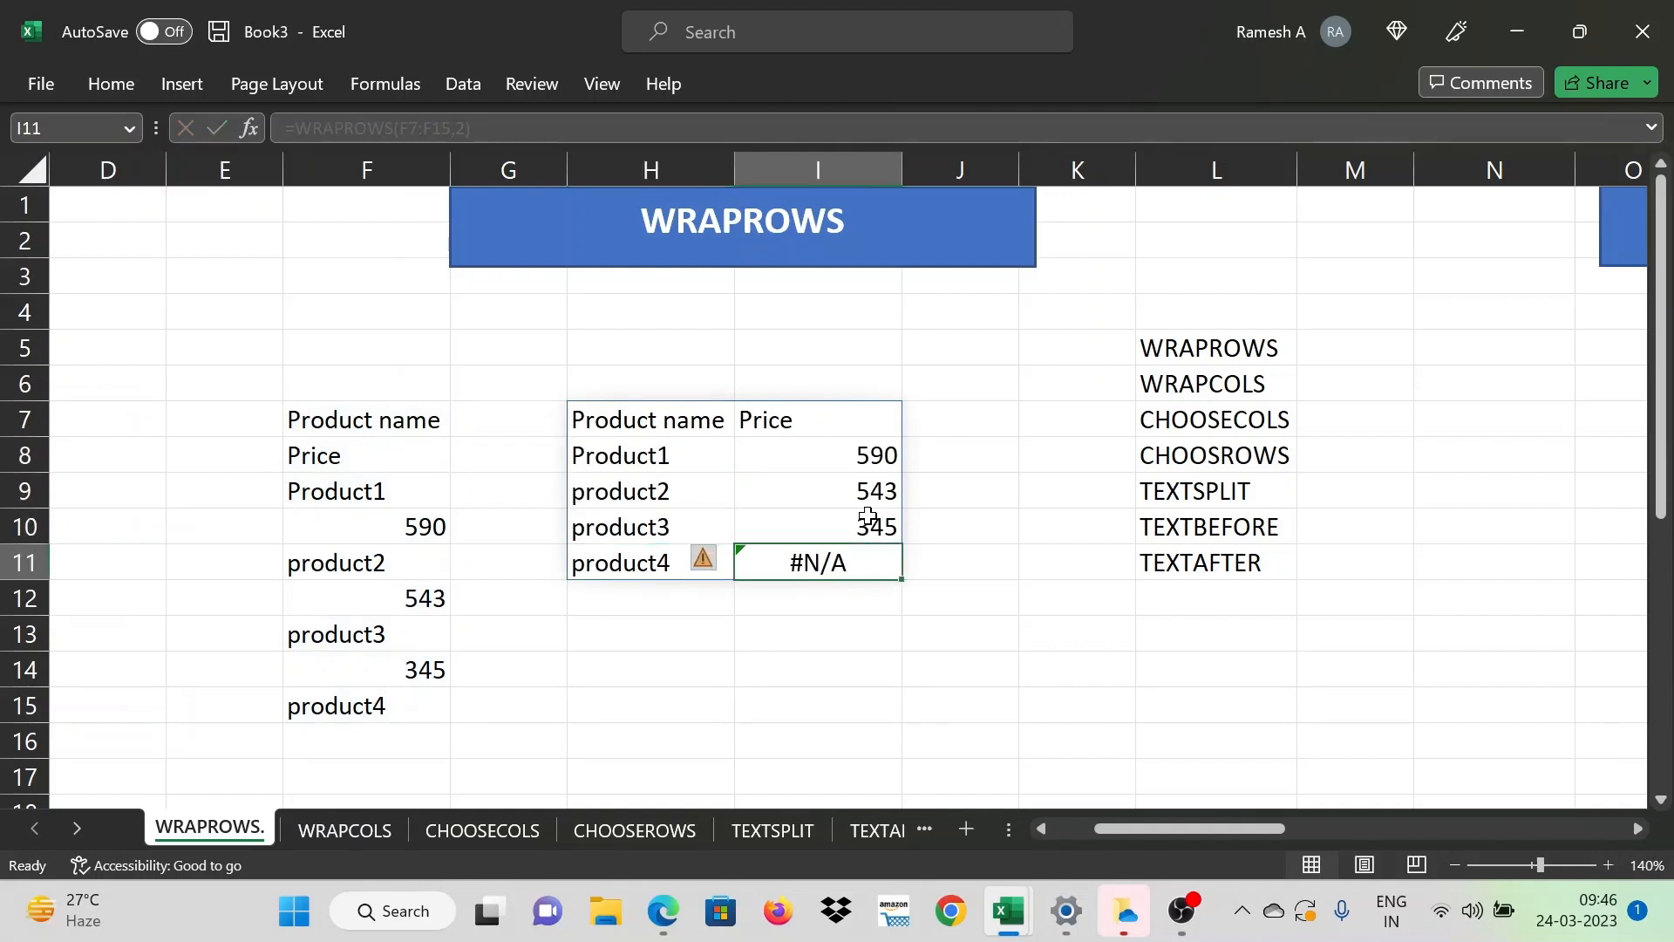
{"action": "key", "text": "Left"}
{"action": "key", "text": "Left"}
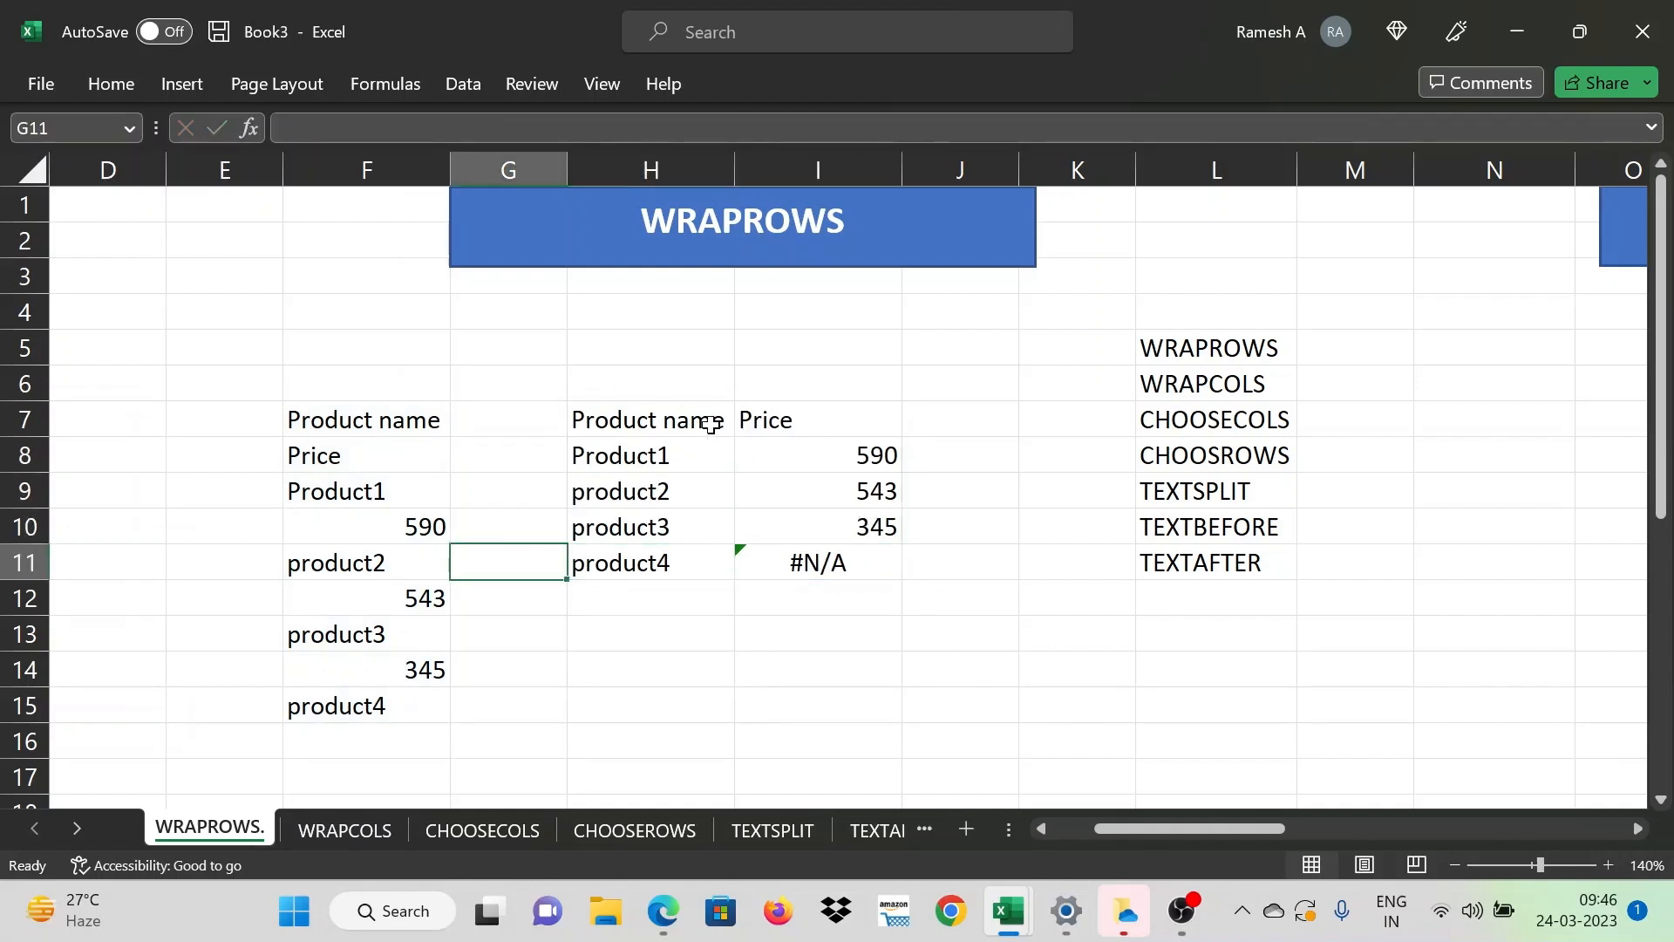
Add an empty string "" as the pad_with argument of the WRAPROWS formula in H7
{"action": "left_click", "coordinate": [654, 419]}
{"action": "double_click", "coordinate": [654, 420]}
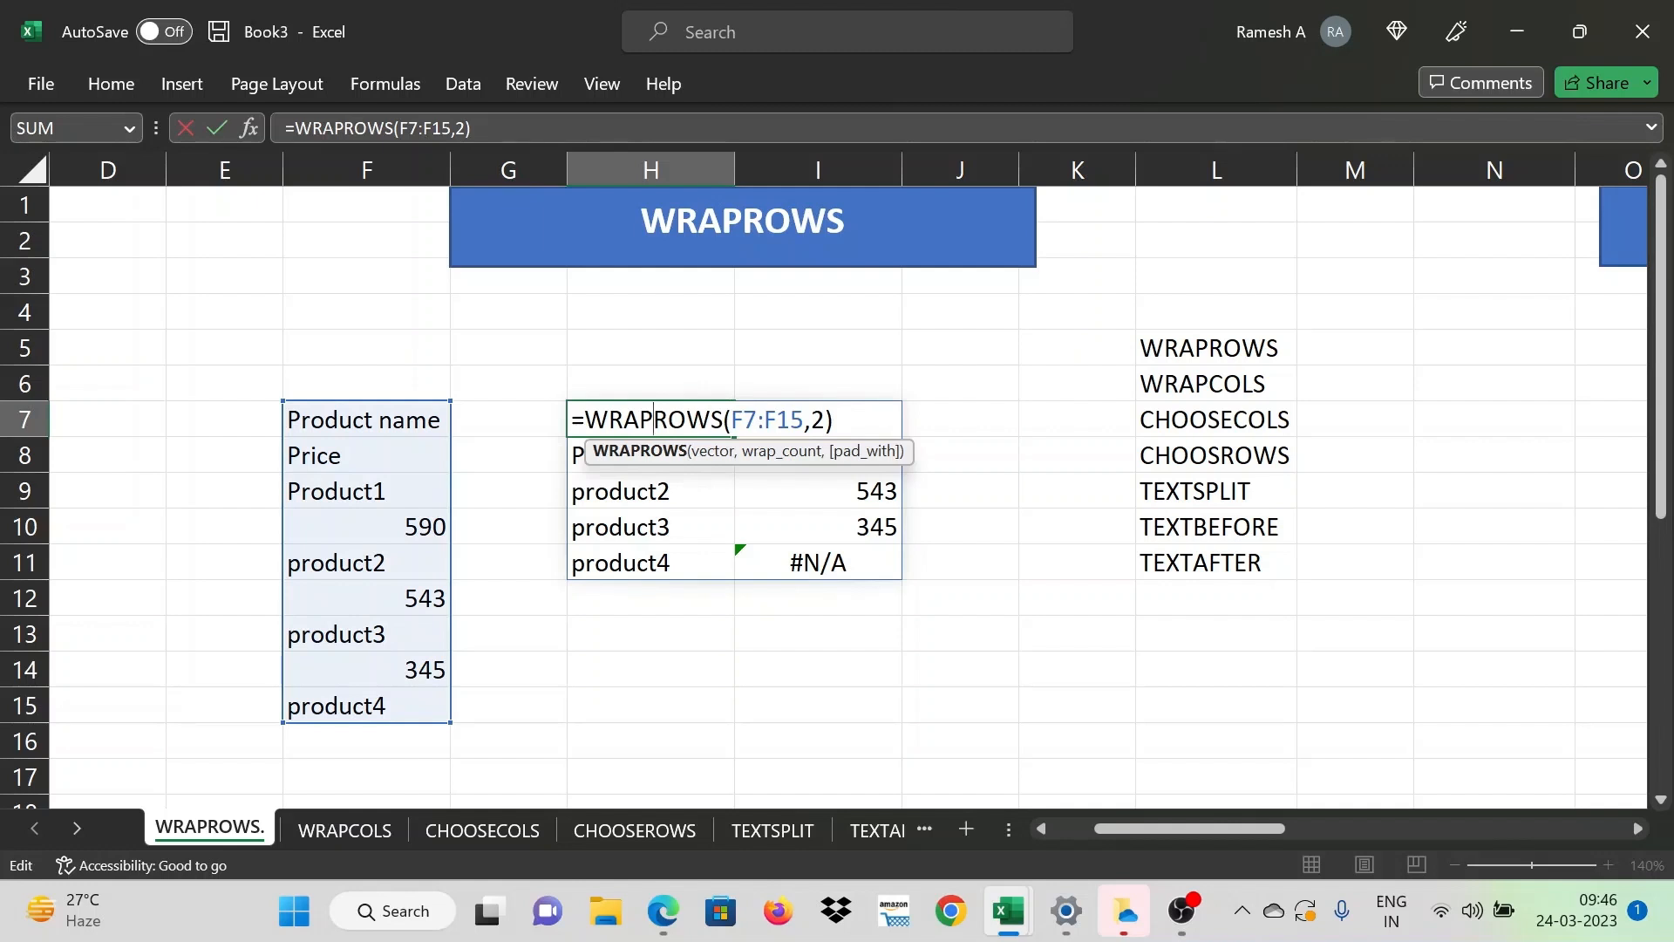
{"action": "key", "text": "End"}
{"action": "key", "text": "Left"}
{"action": "type", "text": ","}
{"action": "type", "text": "\"\""}
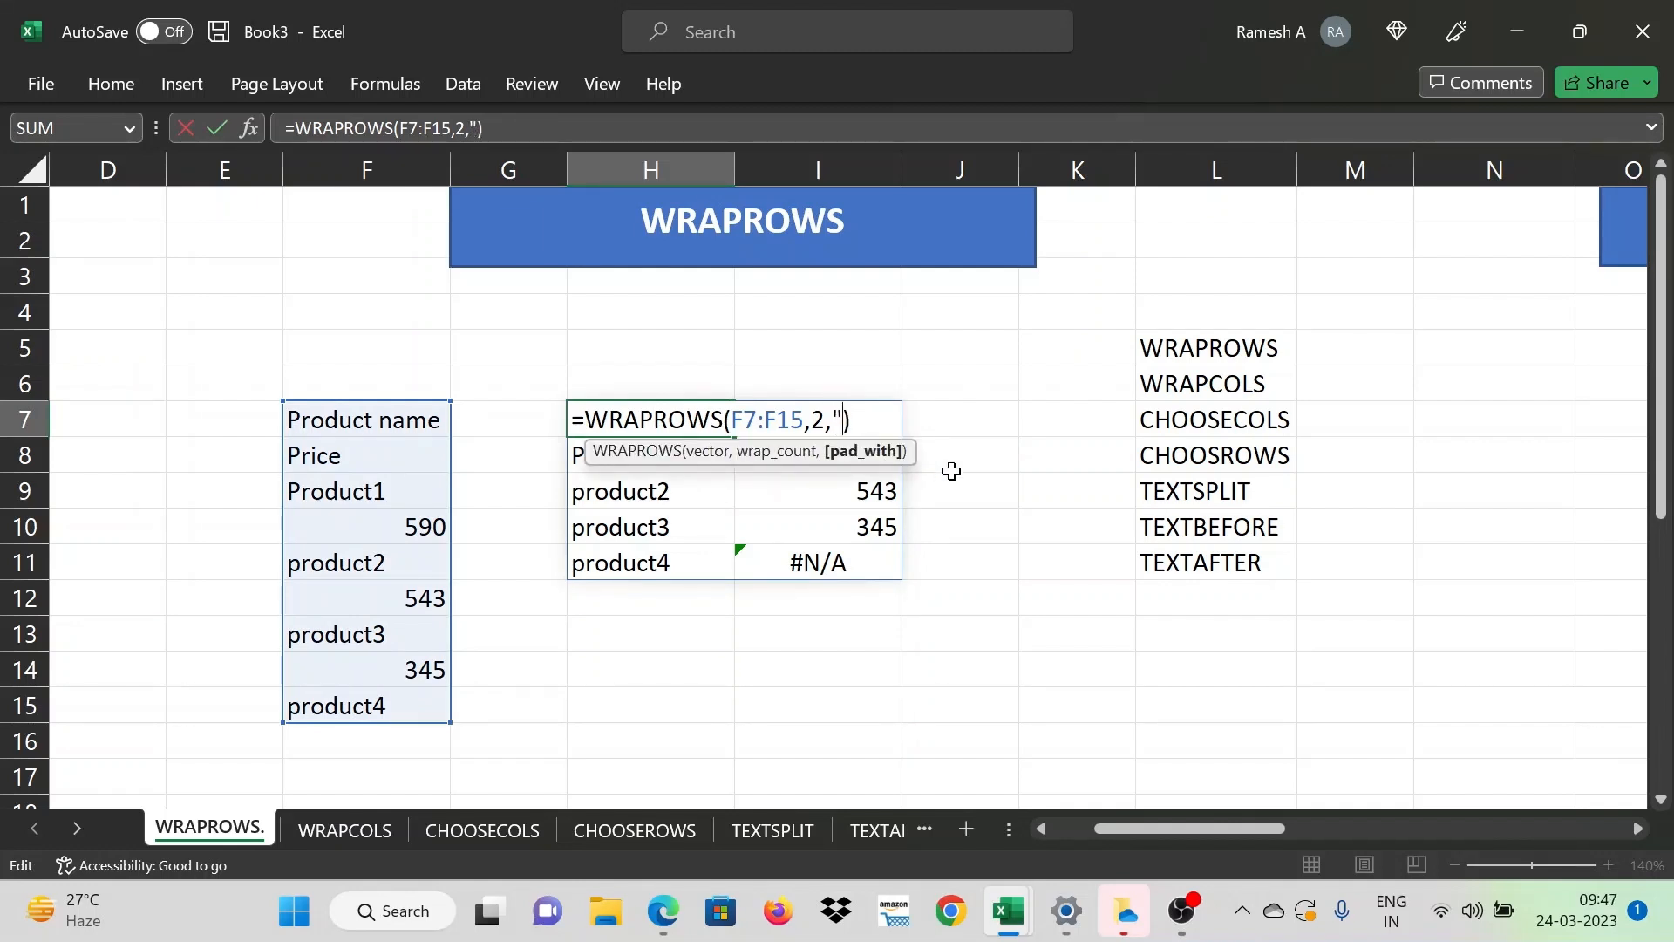
{"action": "key", "text": "Return"}
{"action": "key", "text": "Up"}
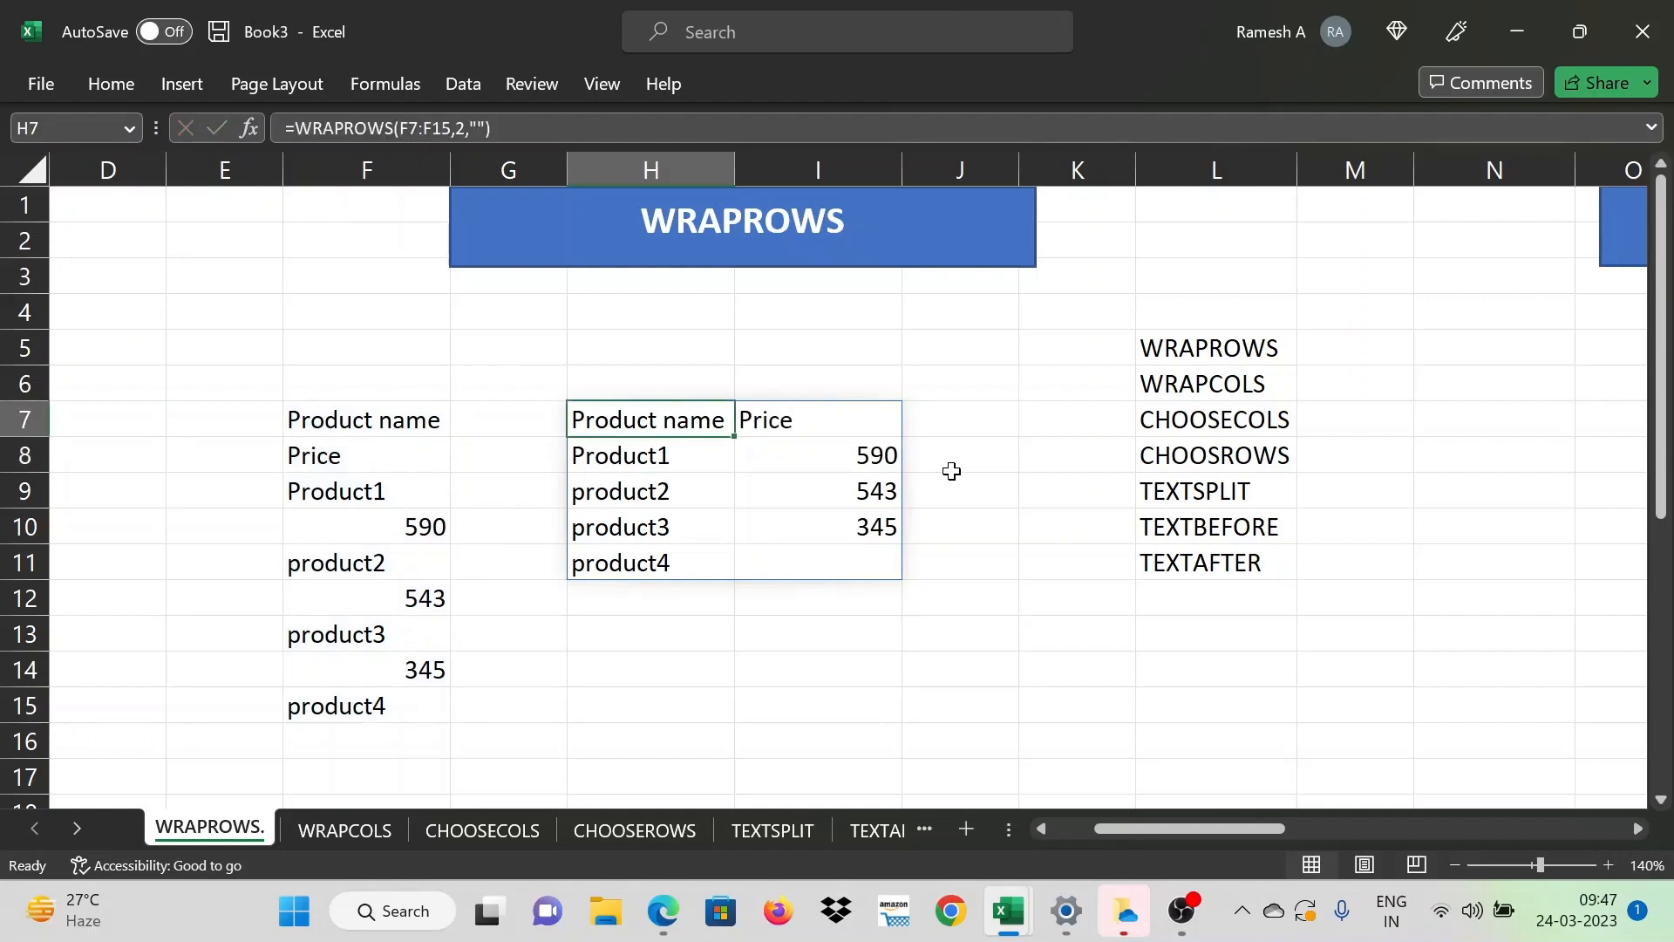
Change the pad_with argument of the WRAPROWS formula in H7 to "missing"
{"action": "double_click", "coordinate": [713, 420]}
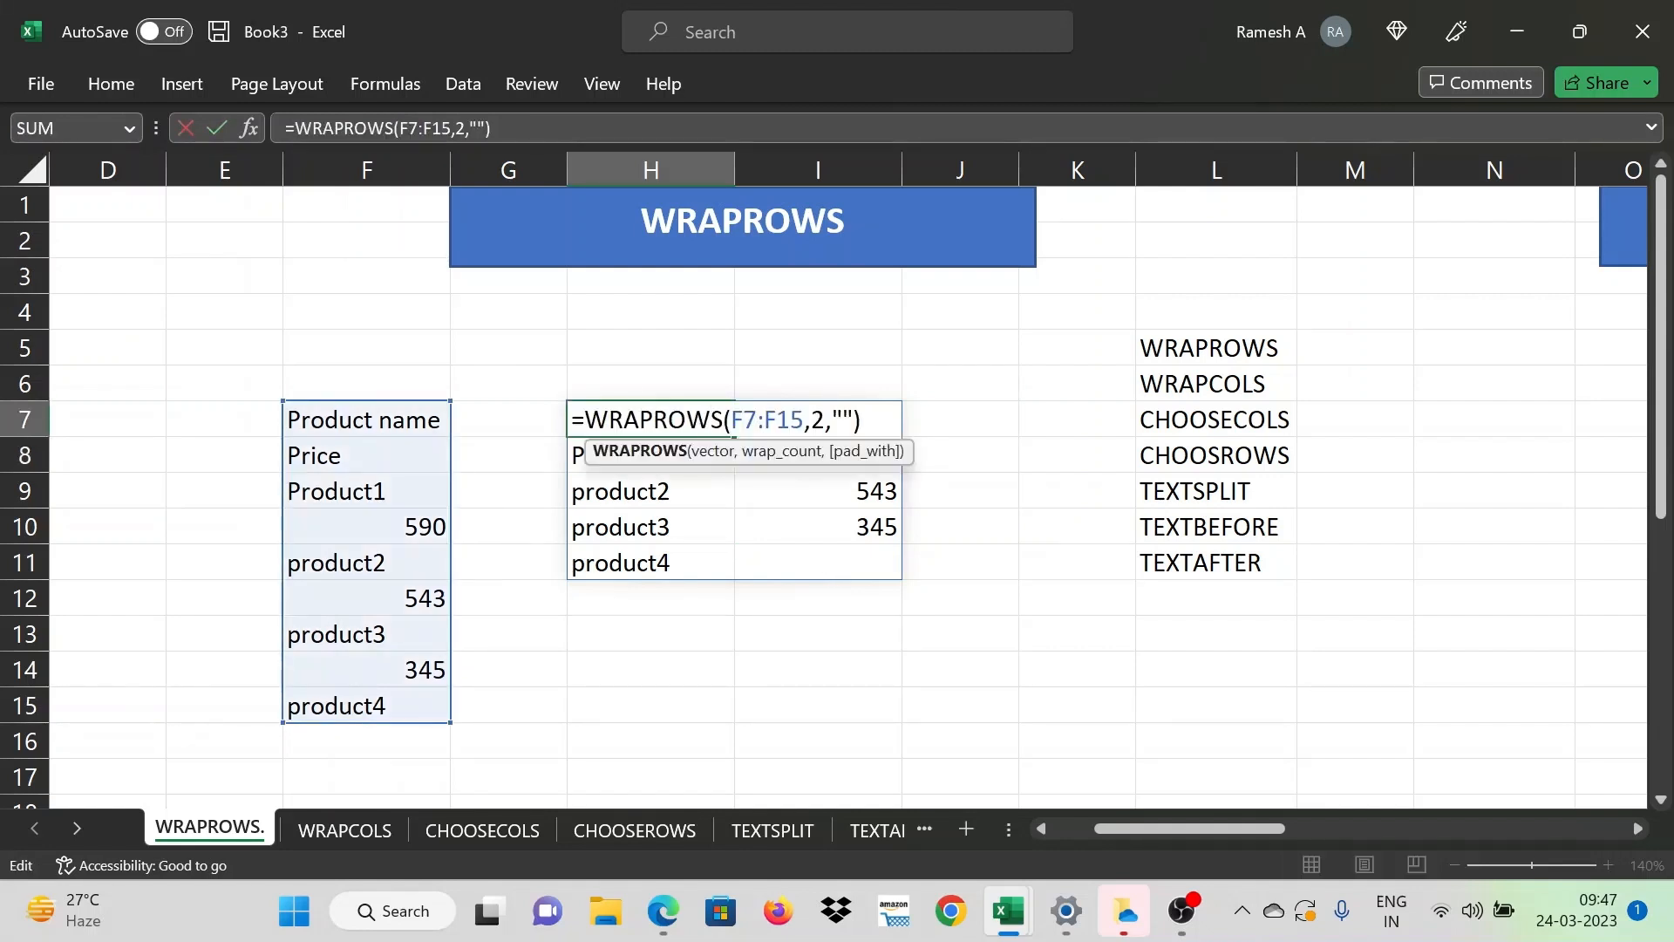
{"action": "type", "text": "mi"}
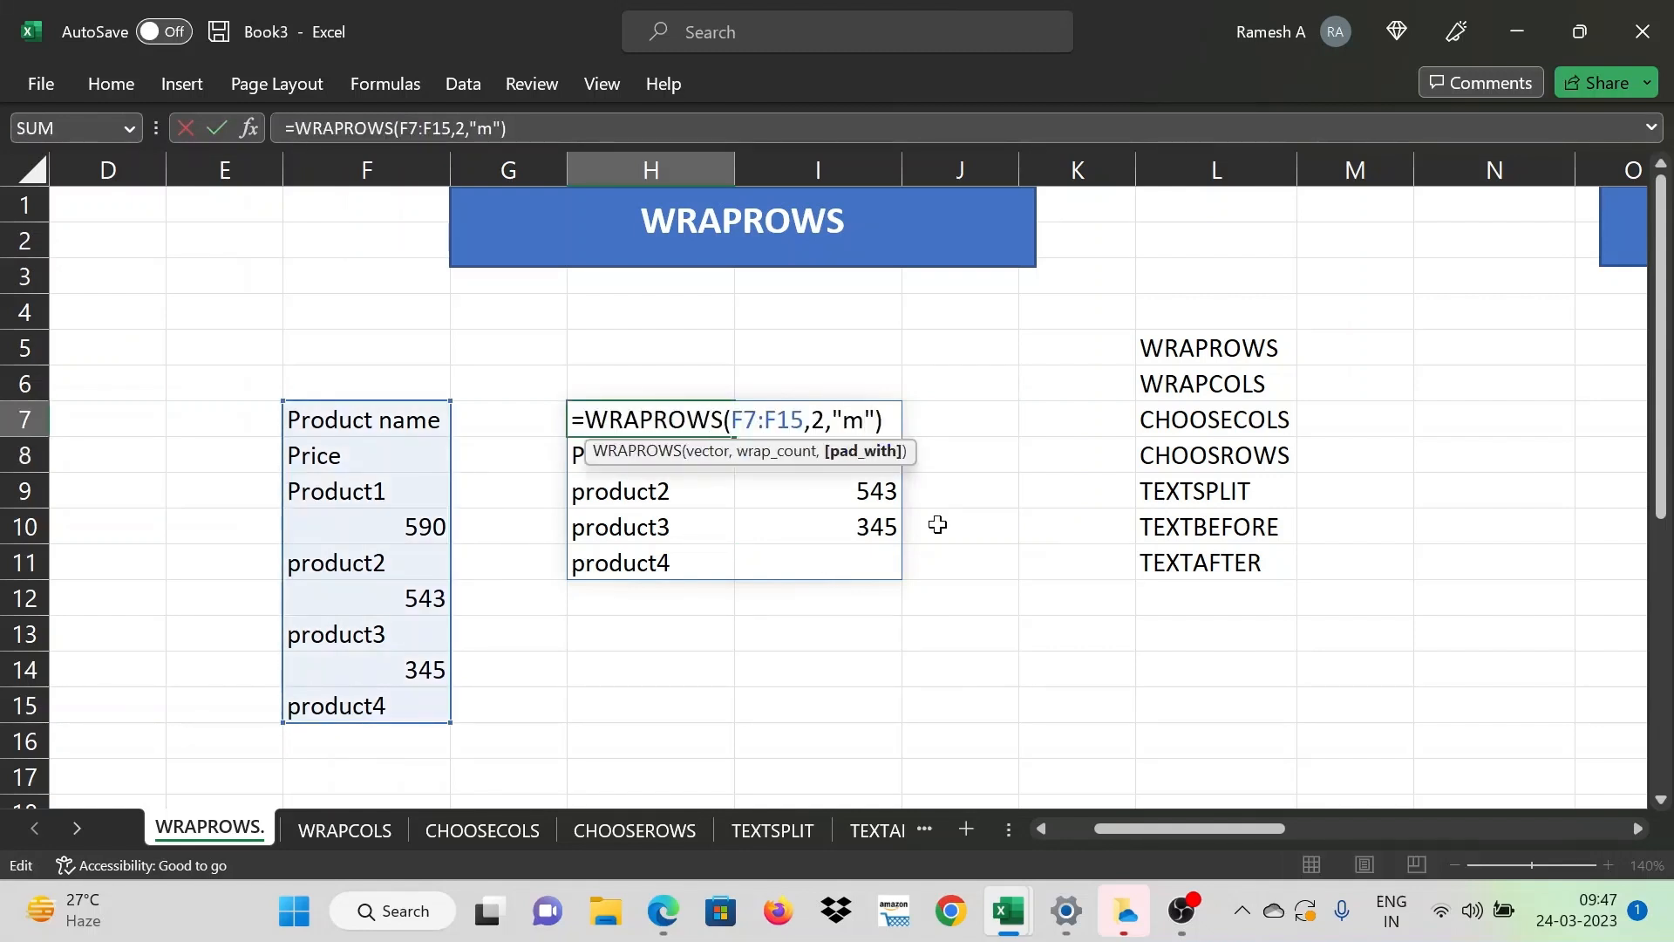
{"action": "type", "text": "ssing"}
{"action": "key", "text": "Return"}
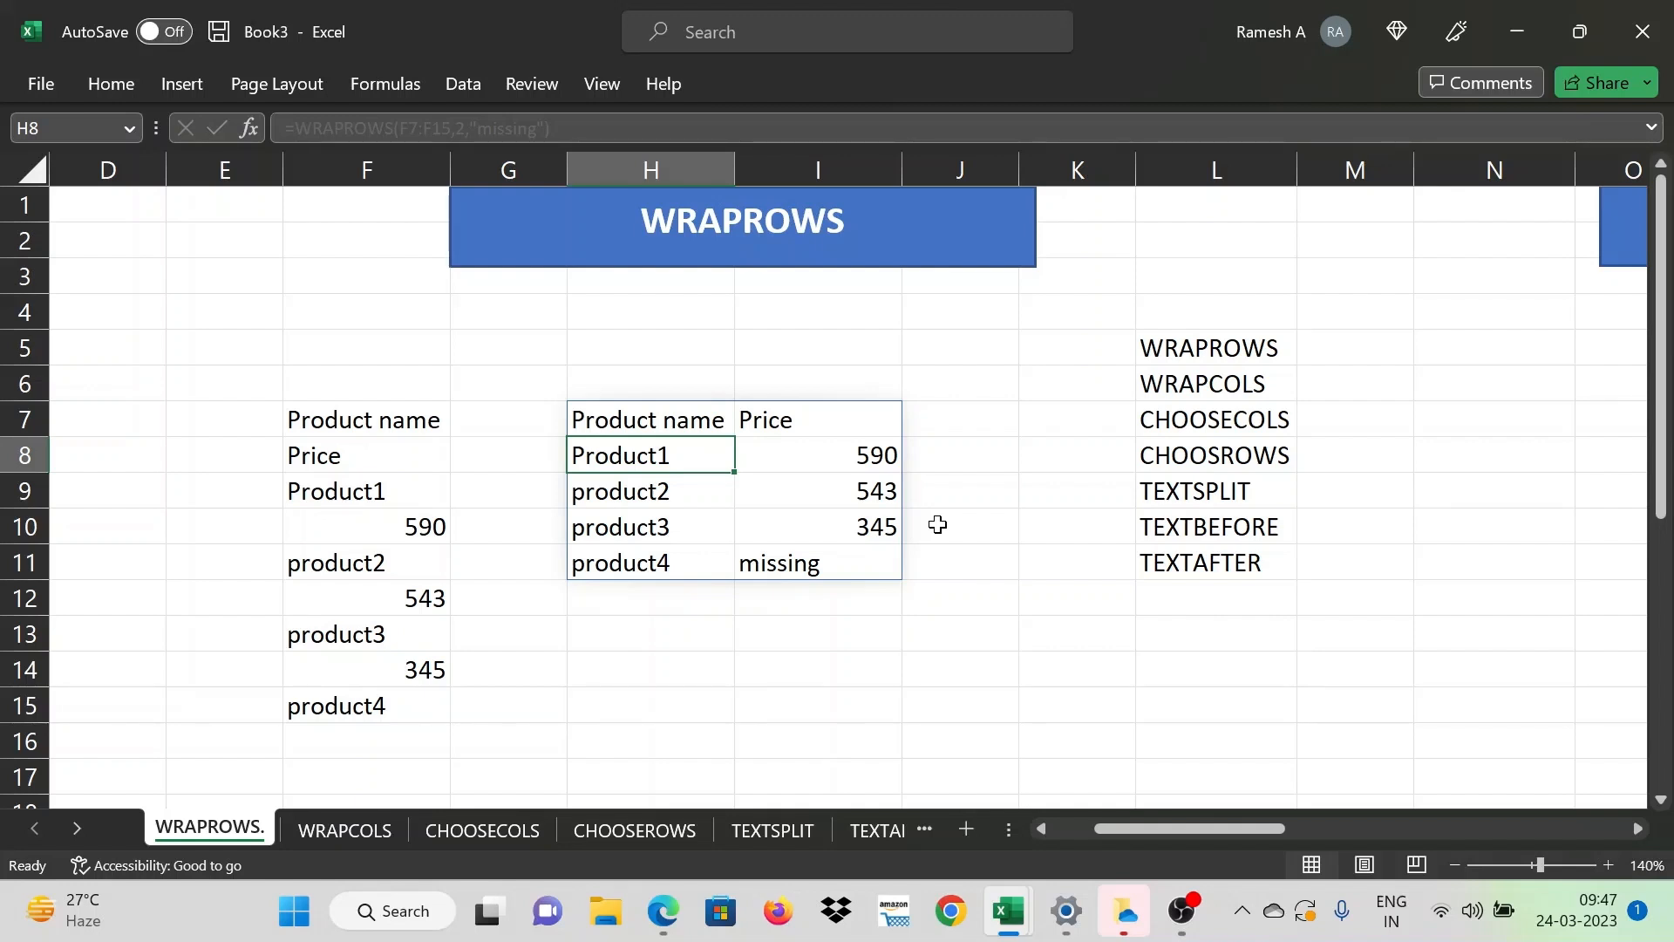
Switch to the WRAPCOLS sheet and examine the horizontal list of material names and prices in K4:T4
{"action": "left_click", "coordinate": [374, 826]}
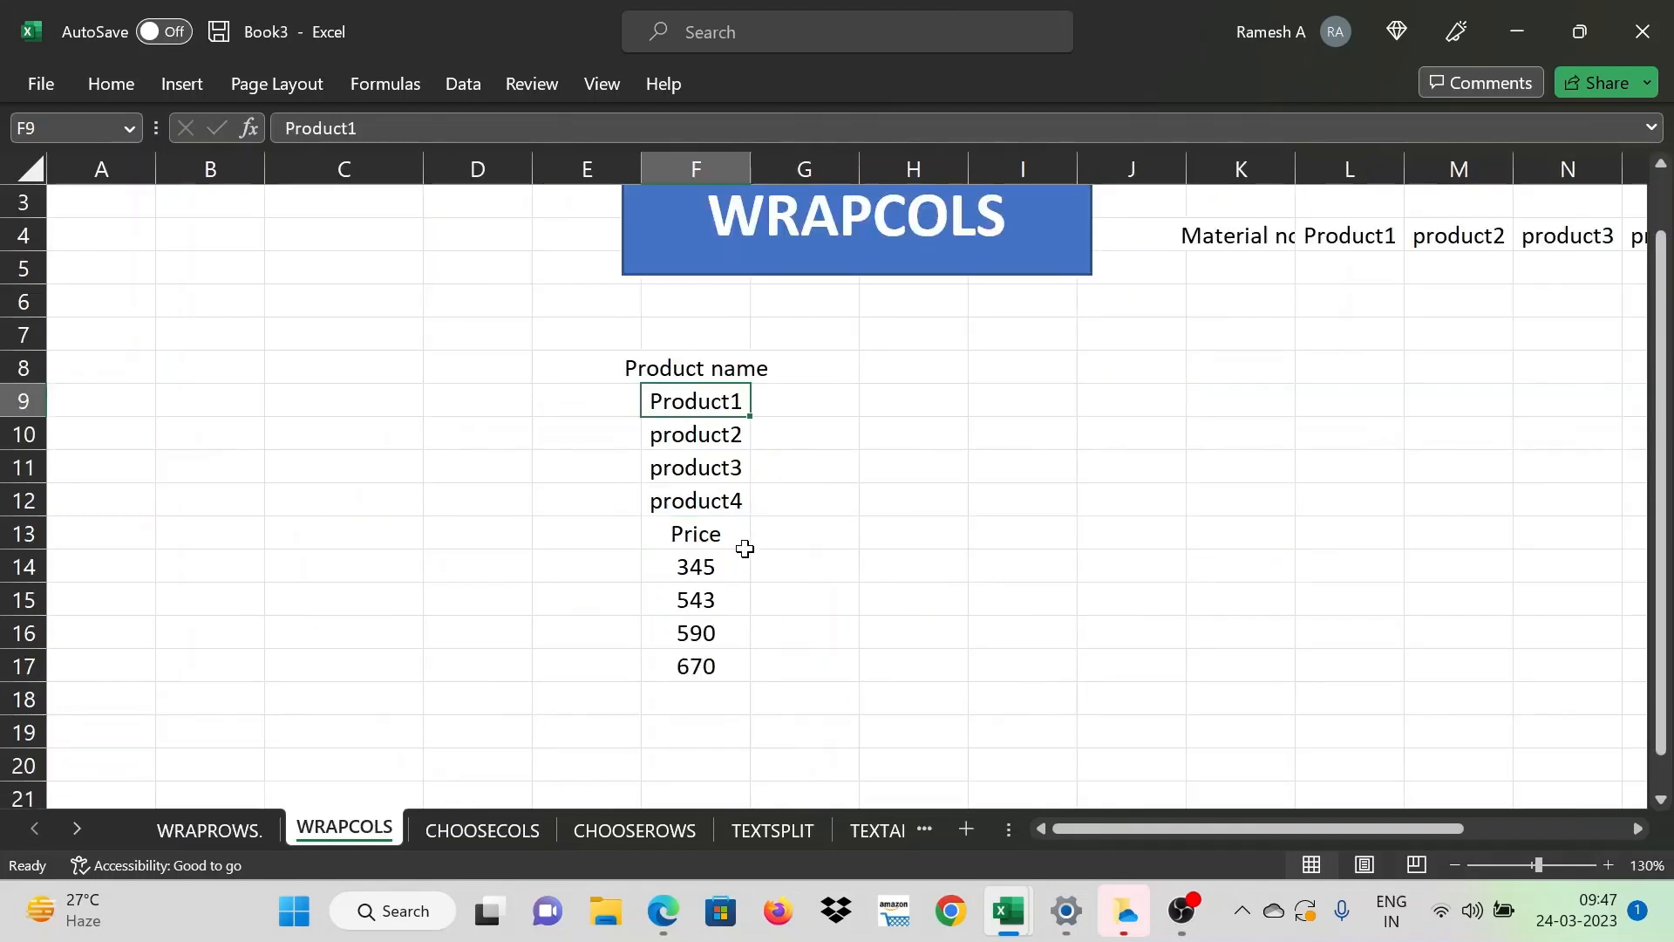
{"action": "left_click", "coordinate": [1035, 413]}
{"action": "key", "text": "Right"}
{"action": "key", "text": "Right"}
{"action": "key", "text": "Right"}
{"action": "key", "text": "Right"}
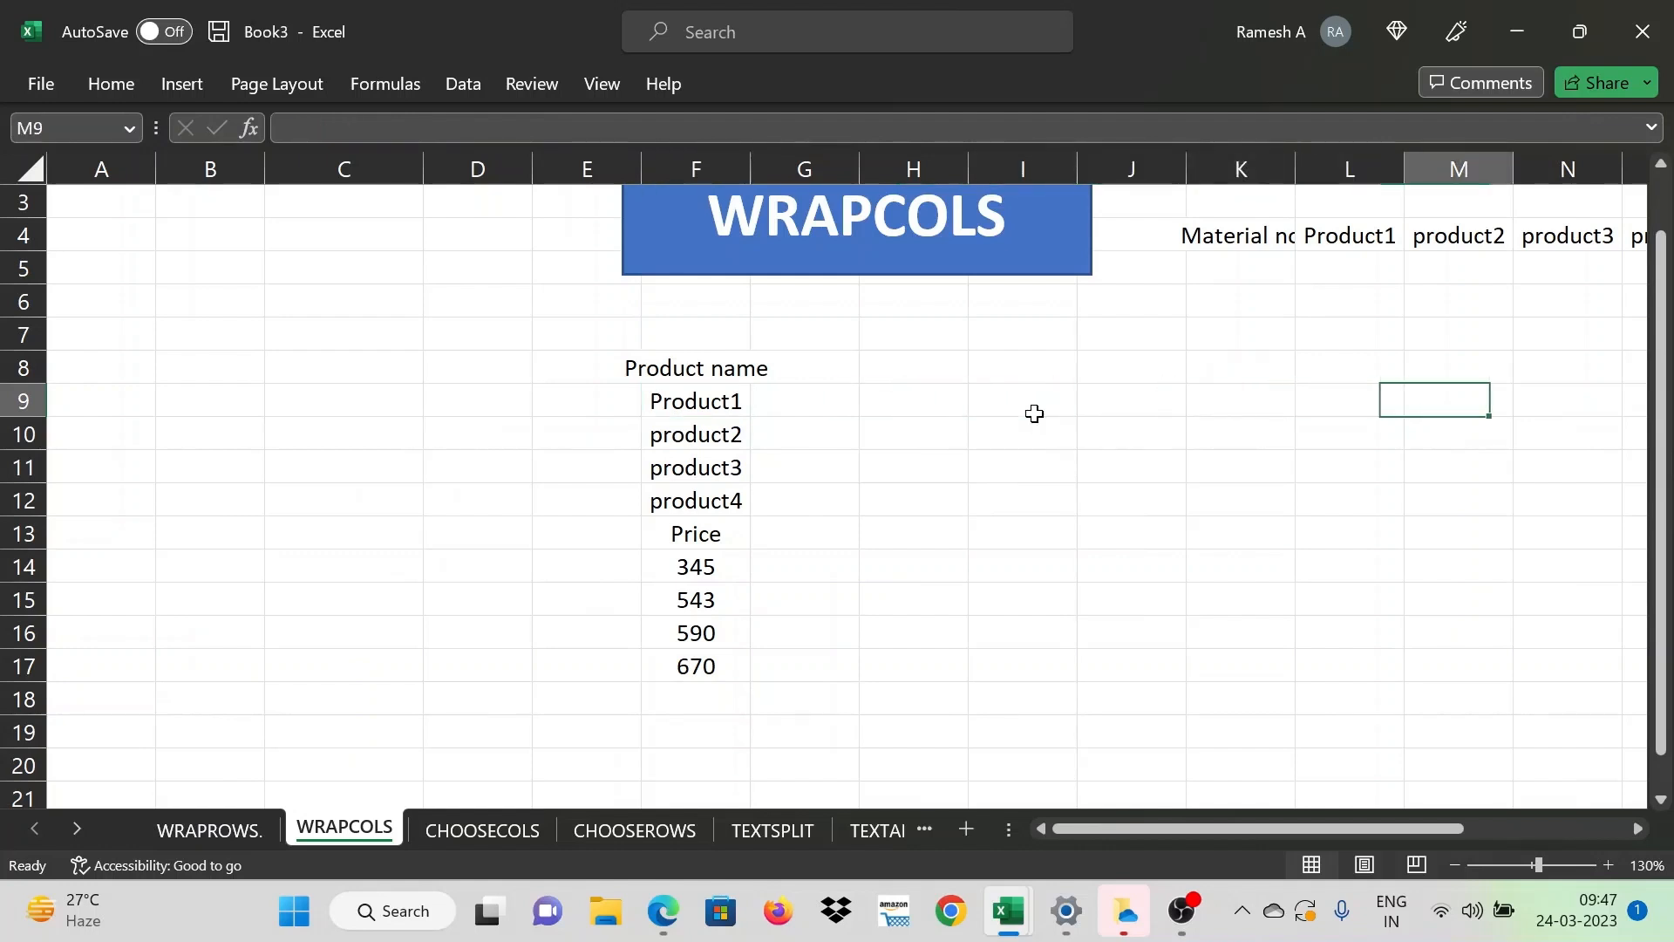
{"action": "key", "text": "Right"}
{"action": "key", "text": "Right"}
{"action": "key", "text": "Right"}
{"action": "key", "text": "Left"}
{"action": "key", "text": "Left"}
{"action": "key", "text": "Left"}
{"action": "key", "text": "Up"}
{"action": "key", "text": "Up"}
{"action": "key", "text": "Left"}
{"action": "key", "text": "Left"}
{"action": "key", "text": "Up"}
{"action": "key", "text": "Up"}
{"action": "key", "text": "Up"}
{"action": "key", "text": "ctrl+shift+Right"}
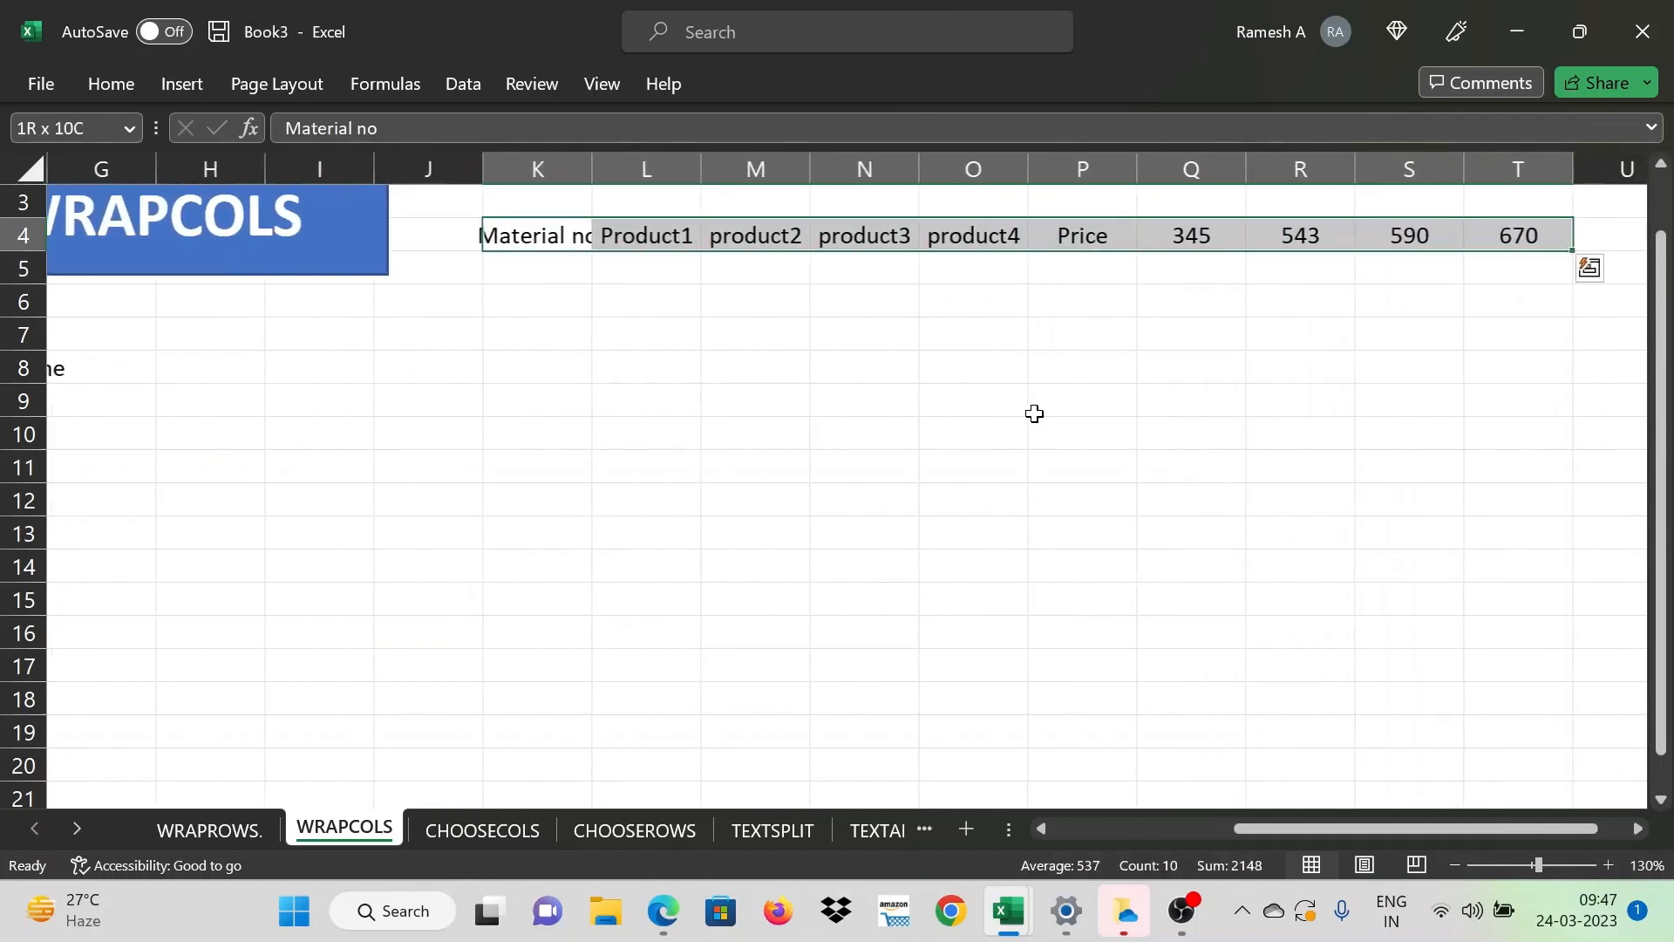
{"action": "key", "text": "Left"}
{"action": "key", "text": "Left"}
{"action": "key", "text": "Left"}
{"action": "key", "text": "Left"}
{"action": "key", "text": "Left"}
{"action": "key", "text": "Left"}
{"action": "key", "text": "Left"}
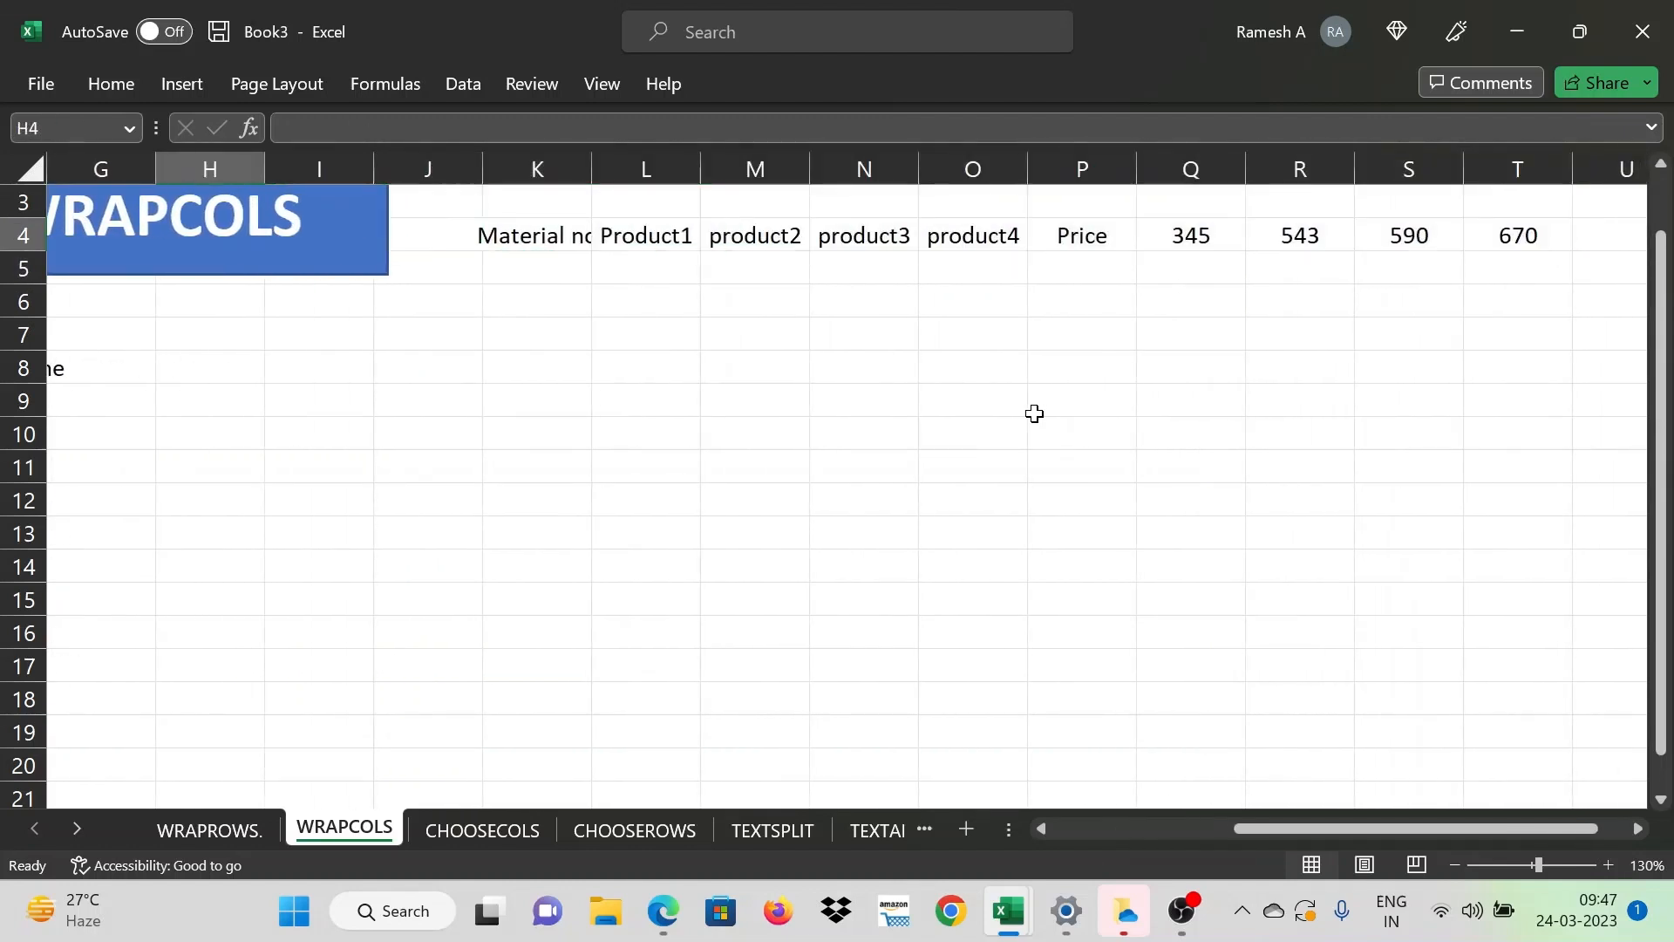
Examine the vertical list of product names followed by prices in F8:F17 of the WRAPCOLS sheet
{"action": "key", "text": "Down"}
{"action": "key", "text": "Down"}
{"action": "key", "text": "Down"}
{"action": "key", "text": "Down"}
{"action": "key", "text": "Down"}
{"action": "key", "text": "Right"}
{"action": "key", "text": "Right"}
{"action": "key", "text": "Right"}
{"action": "key", "text": "Right"}
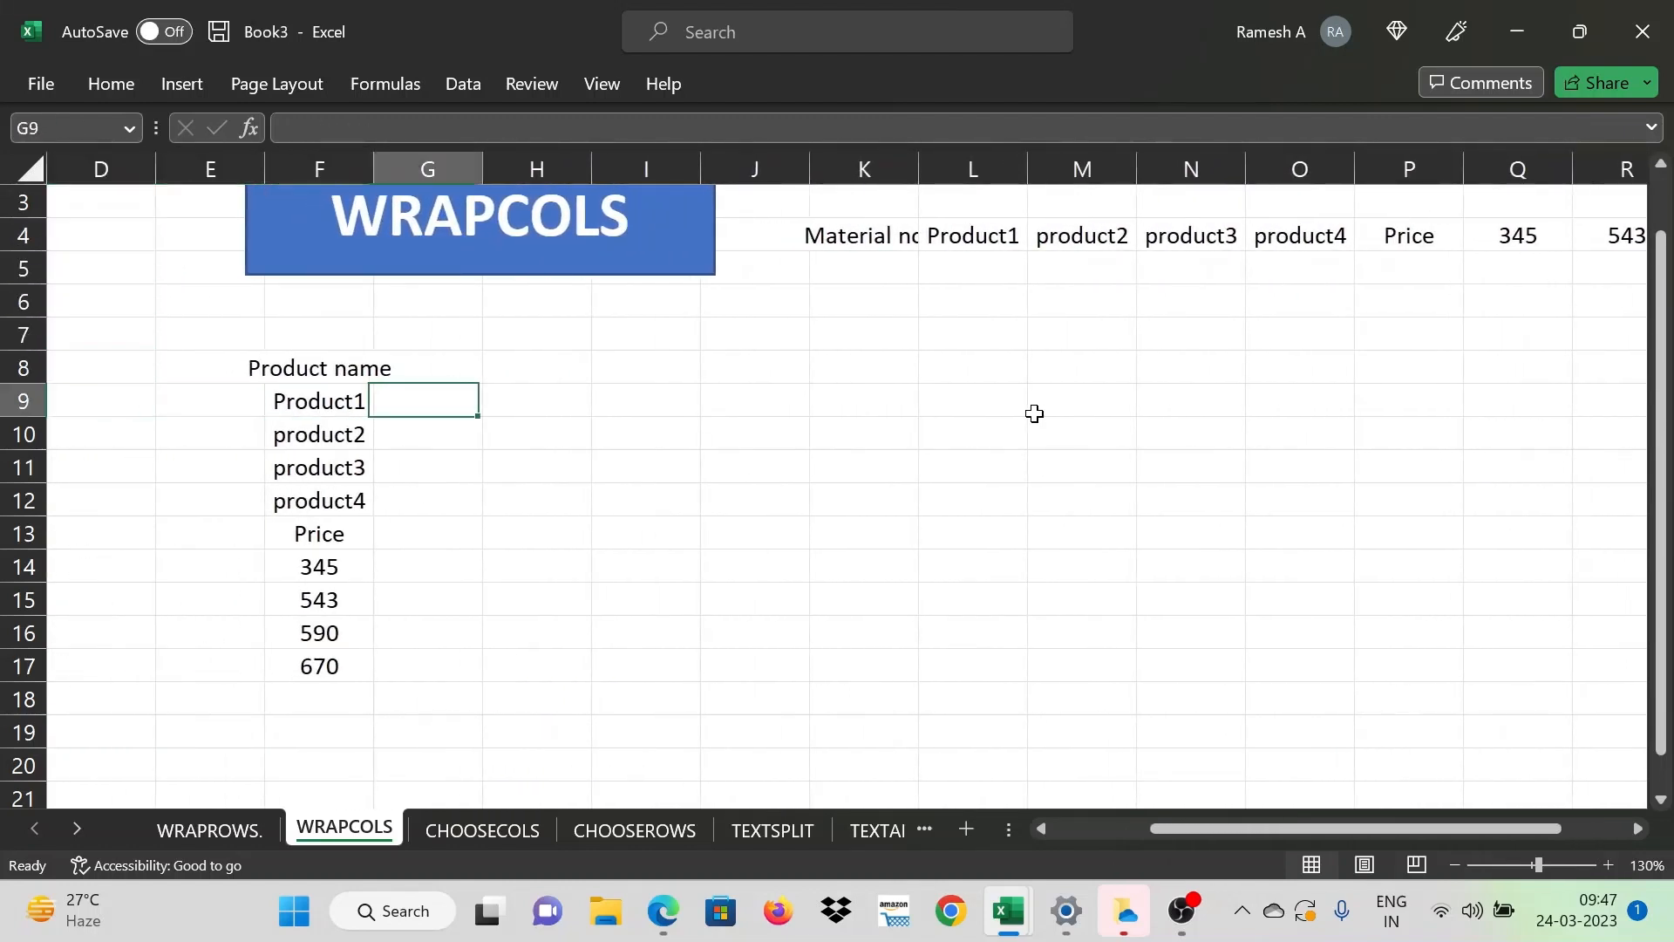
{"action": "key", "text": "Down"}
{"action": "key", "text": "Up"}
{"action": "key", "text": "Left"}
{"action": "key", "text": "Left"}
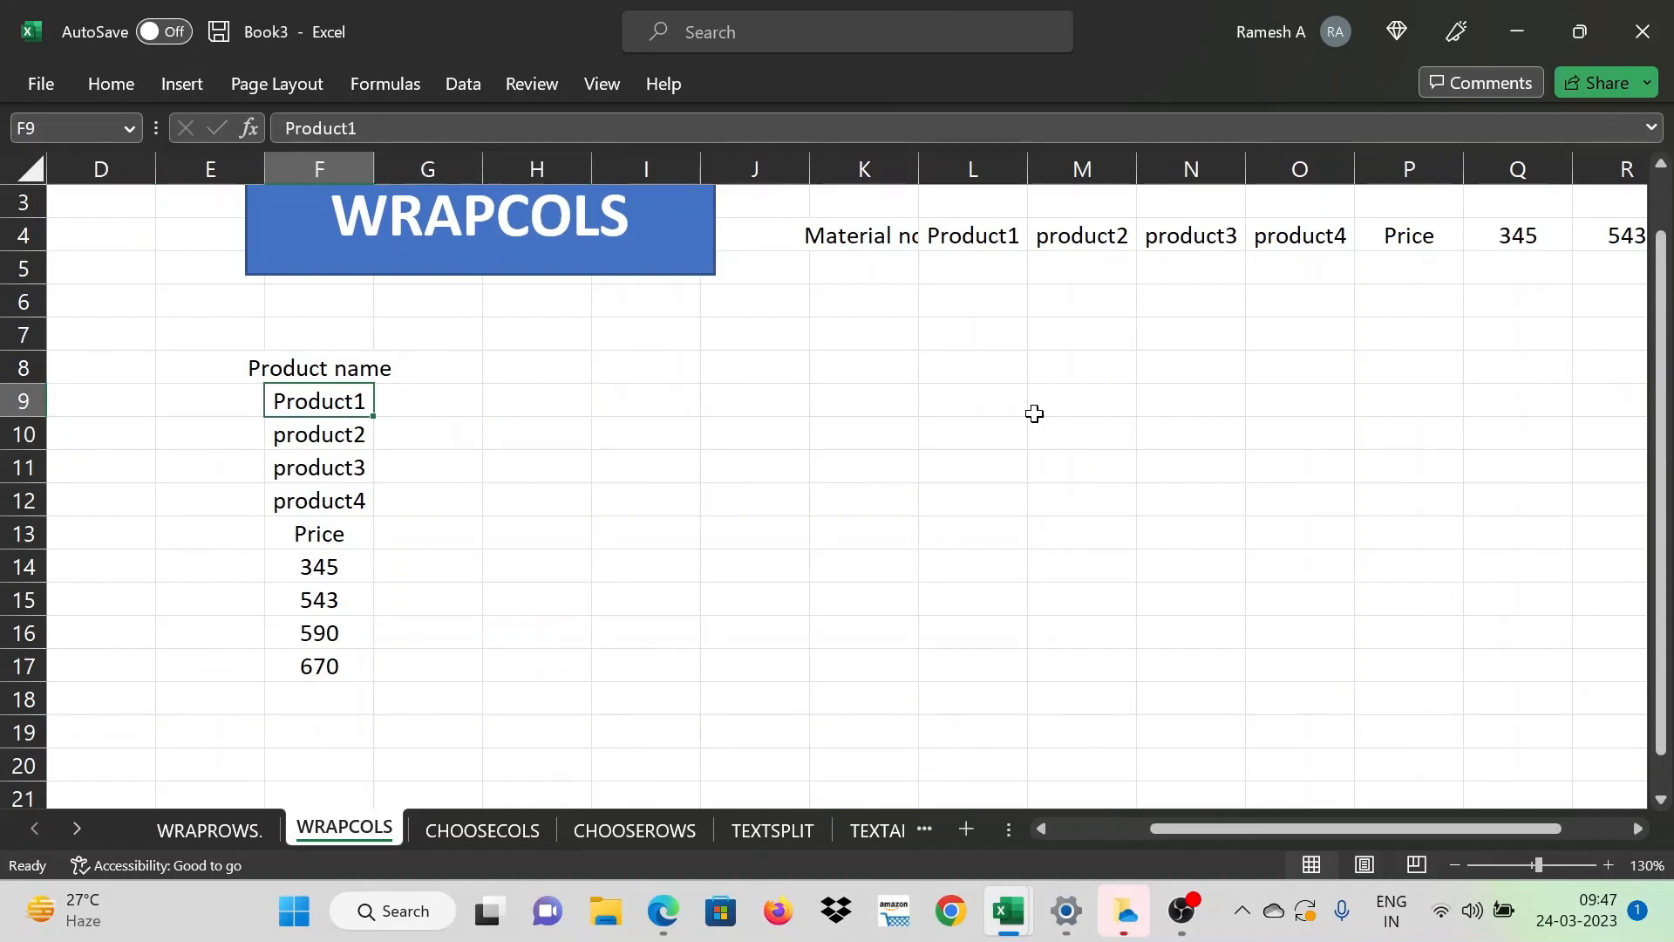
{"action": "key", "text": "Up"}
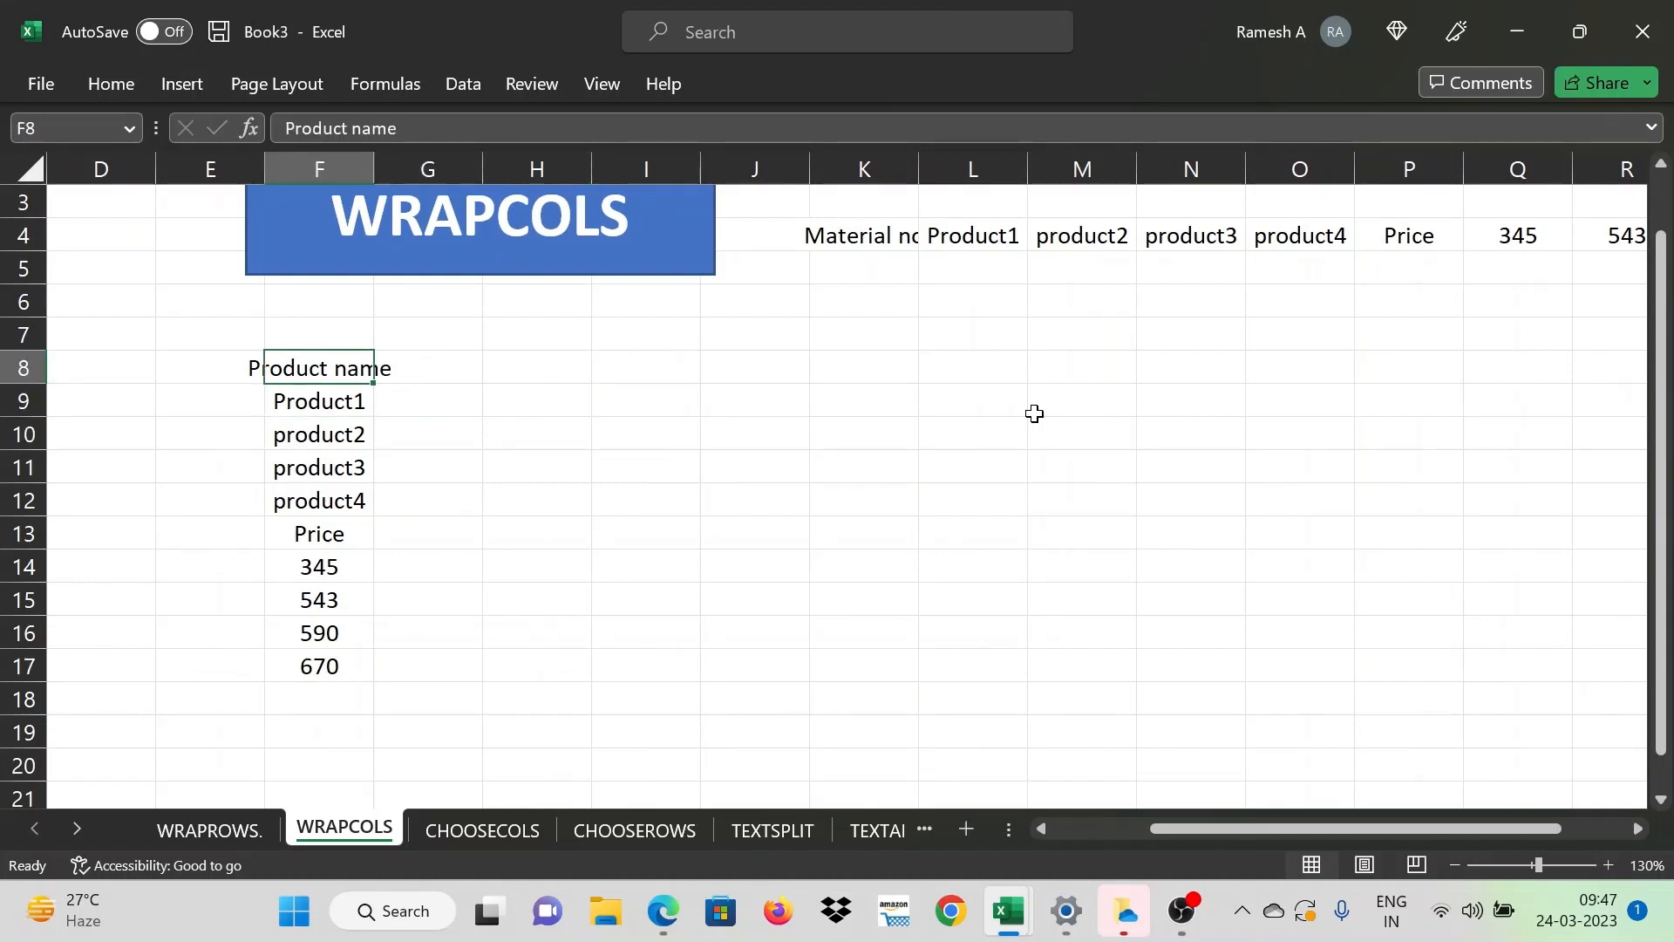
{"action": "key", "text": "Down"}
{"action": "key", "text": "Down"}
{"action": "key", "text": "Down"}
{"action": "key", "text": "Down"}
{"action": "key", "text": "Down"}
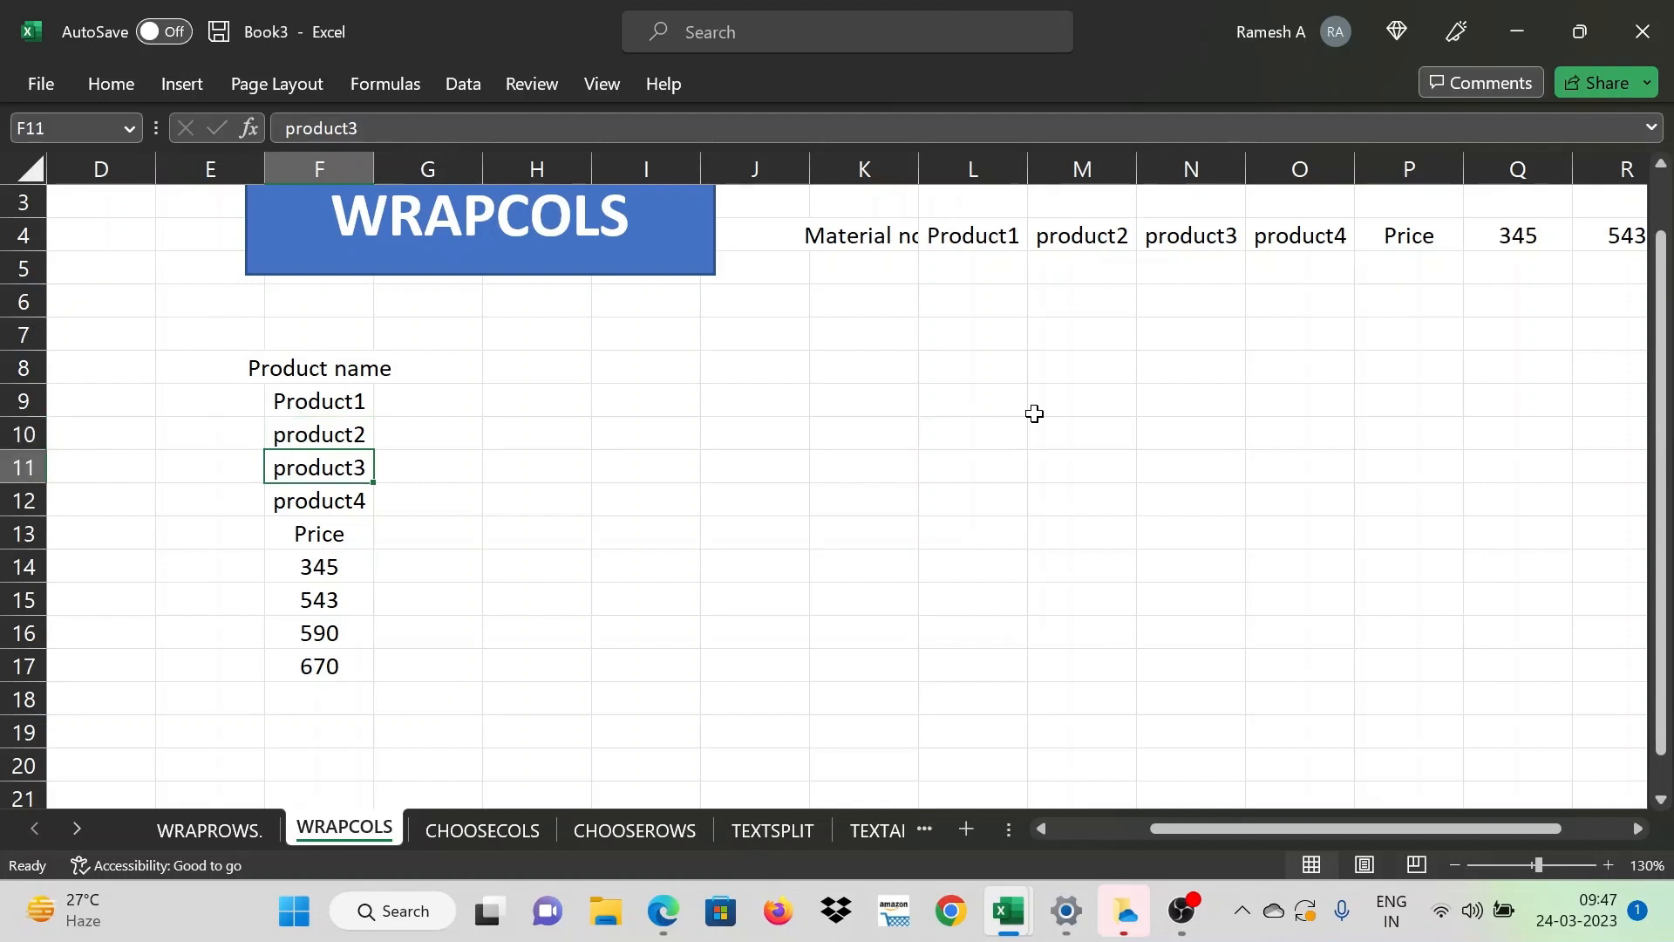
{"action": "key", "text": "ctrl+shift+Down"}
{"action": "key", "text": "Up"}
{"action": "key", "text": "Up"}
{"action": "key", "text": "Up"}
{"action": "key", "text": "Up"}
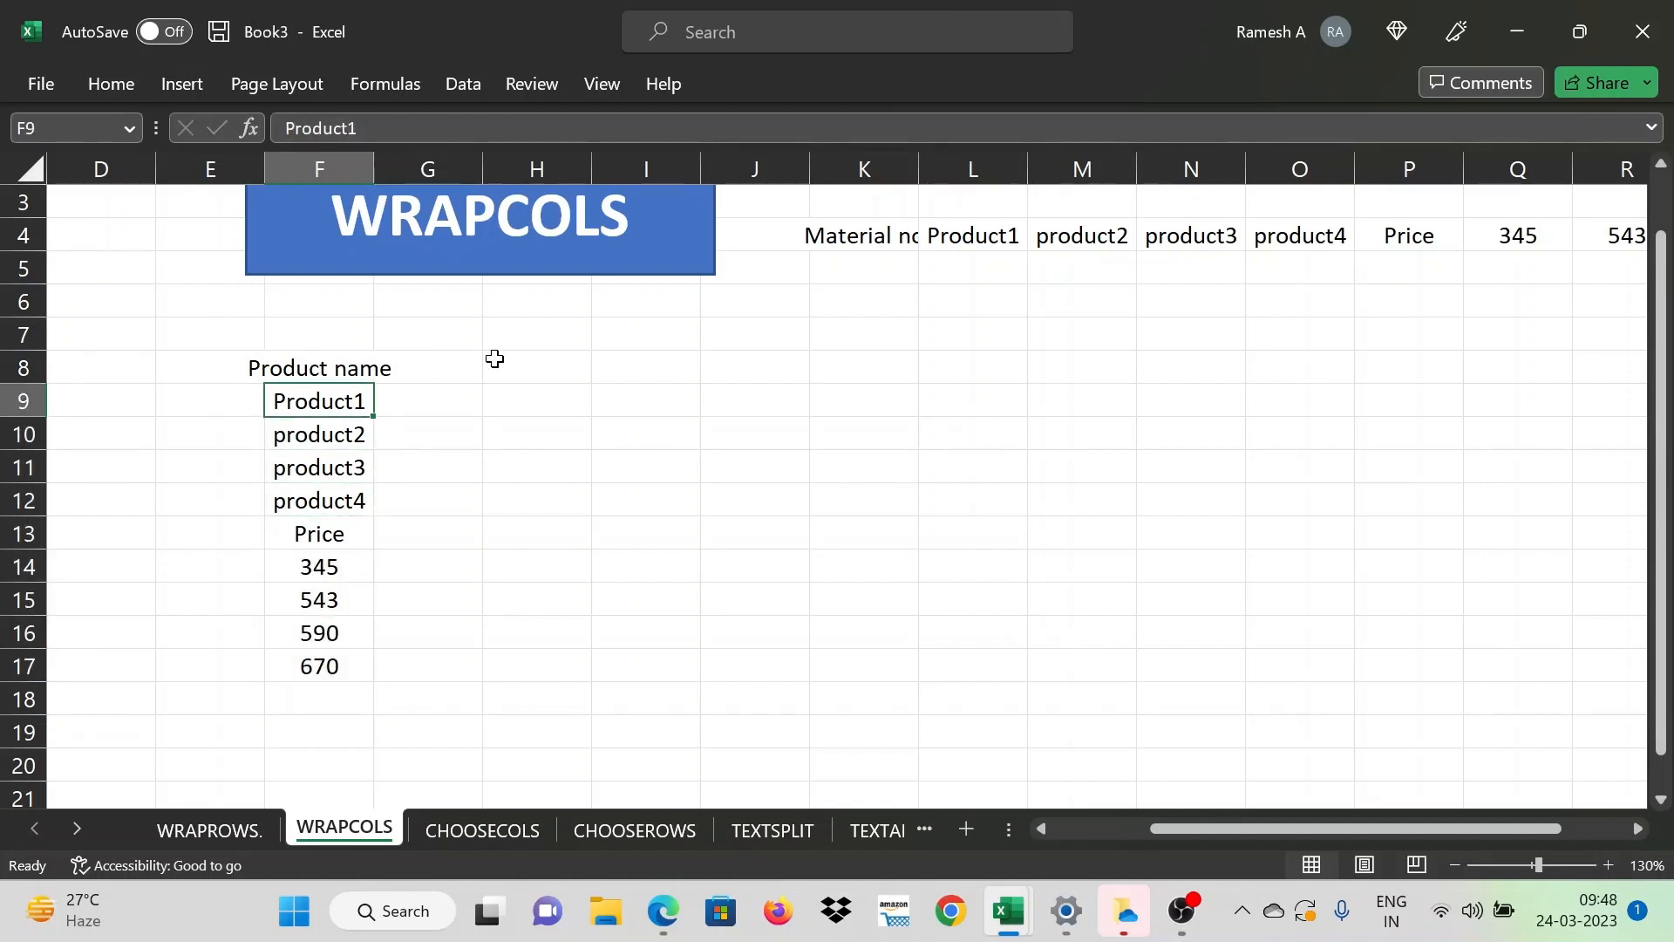
Compare the alternating name and price list on the WRAPROWS sheet with the grouped list in F8:F17 on the WRAPCOLS sheet
{"action": "left_click", "coordinate": [229, 830]}
{"action": "left_click", "coordinate": [355, 452]}
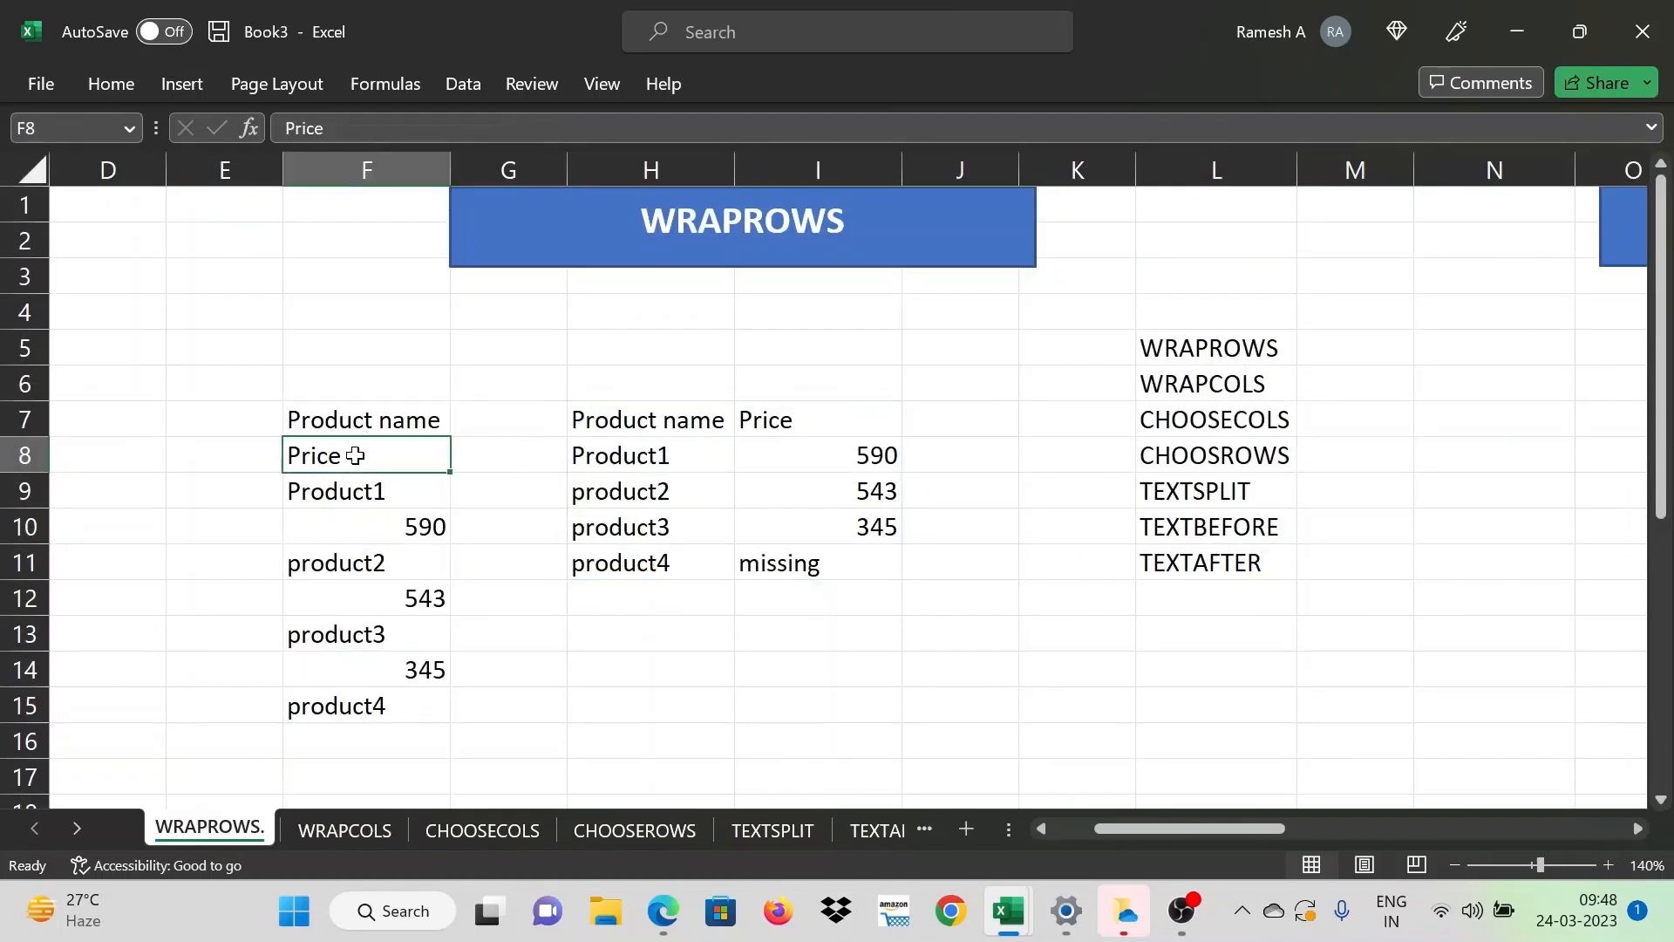
{"action": "left_click", "coordinate": [349, 489]}
{"action": "left_click", "coordinate": [362, 526]}
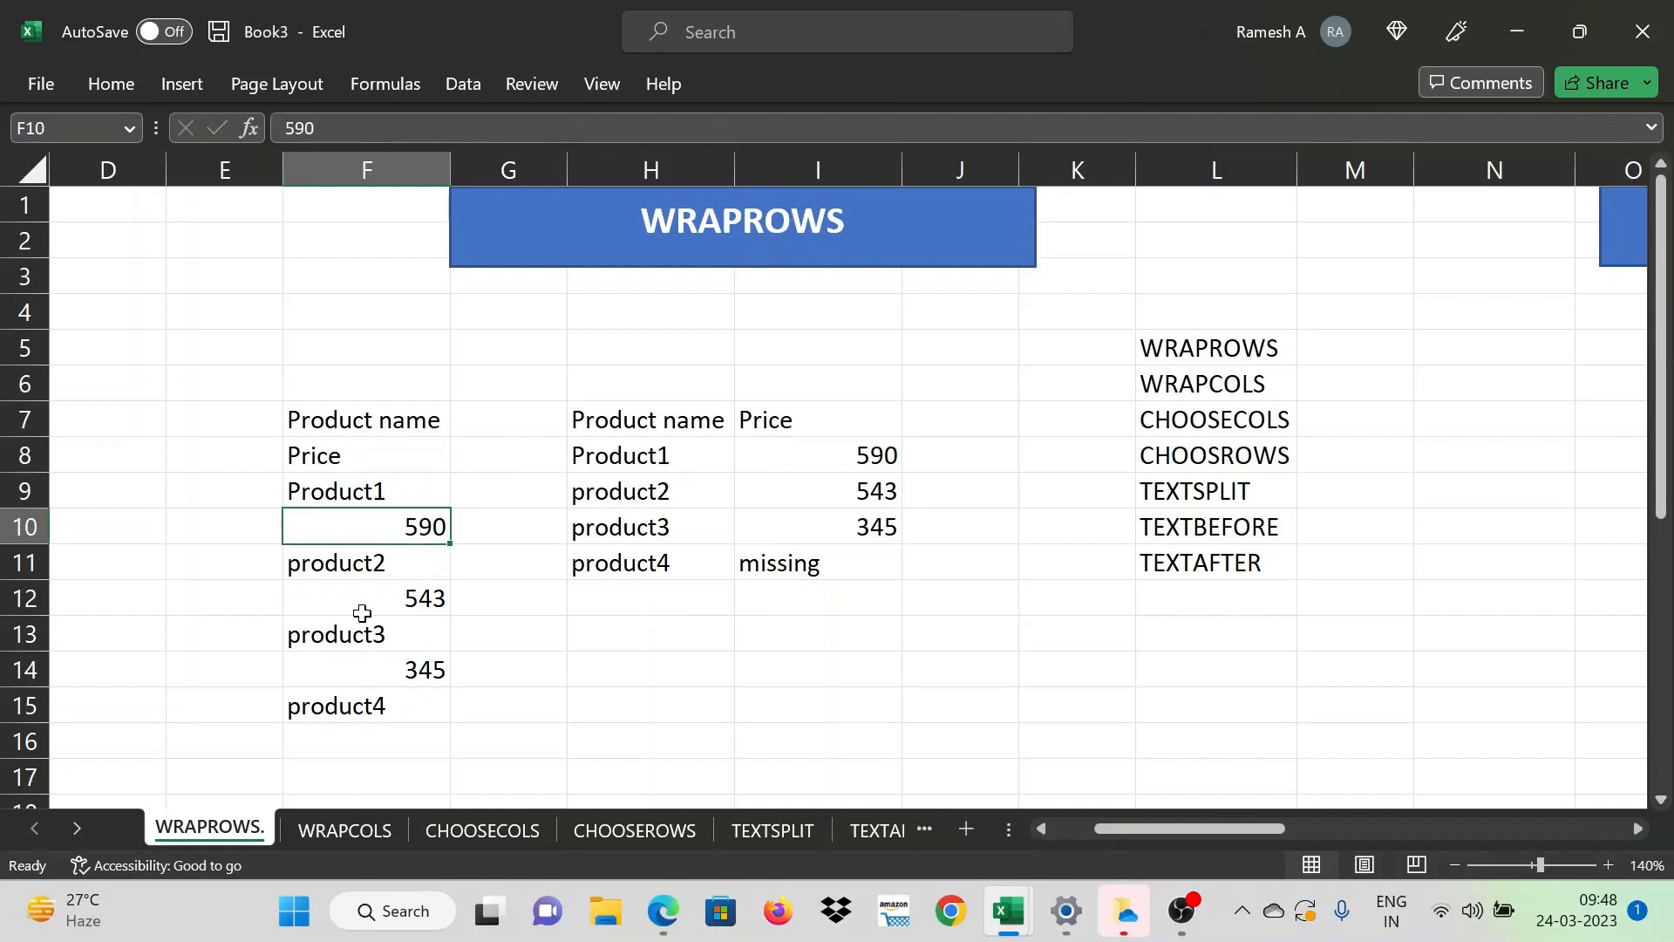
{"action": "left_click", "coordinate": [344, 830]}
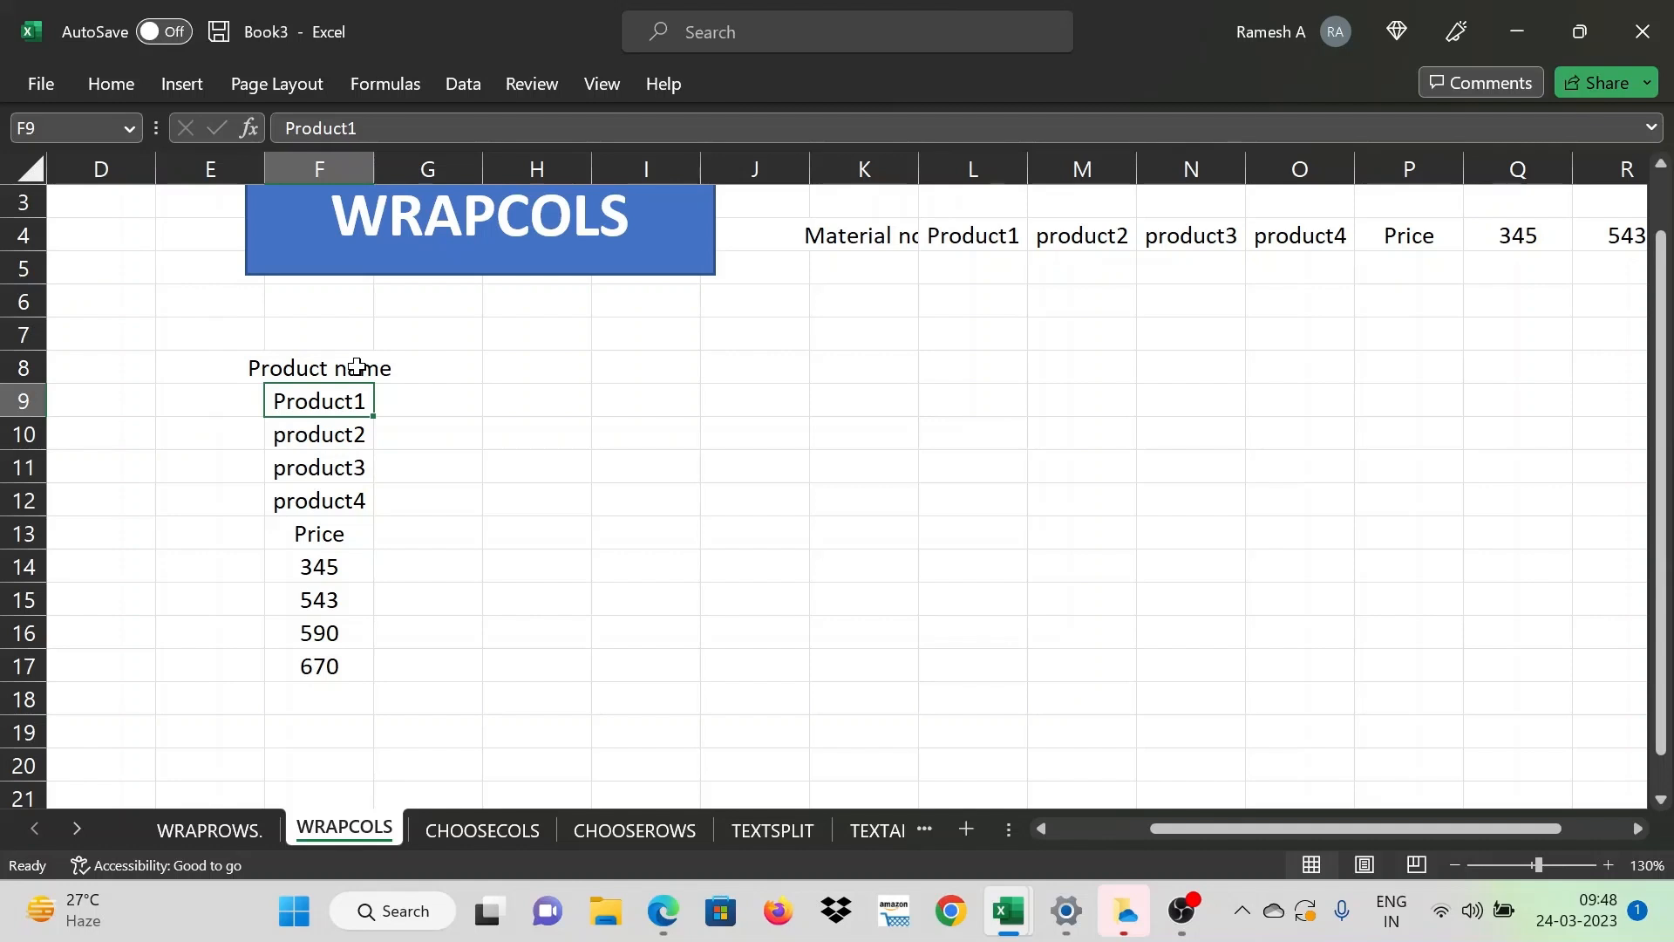
{"action": "left_click", "coordinate": [219, 833]}
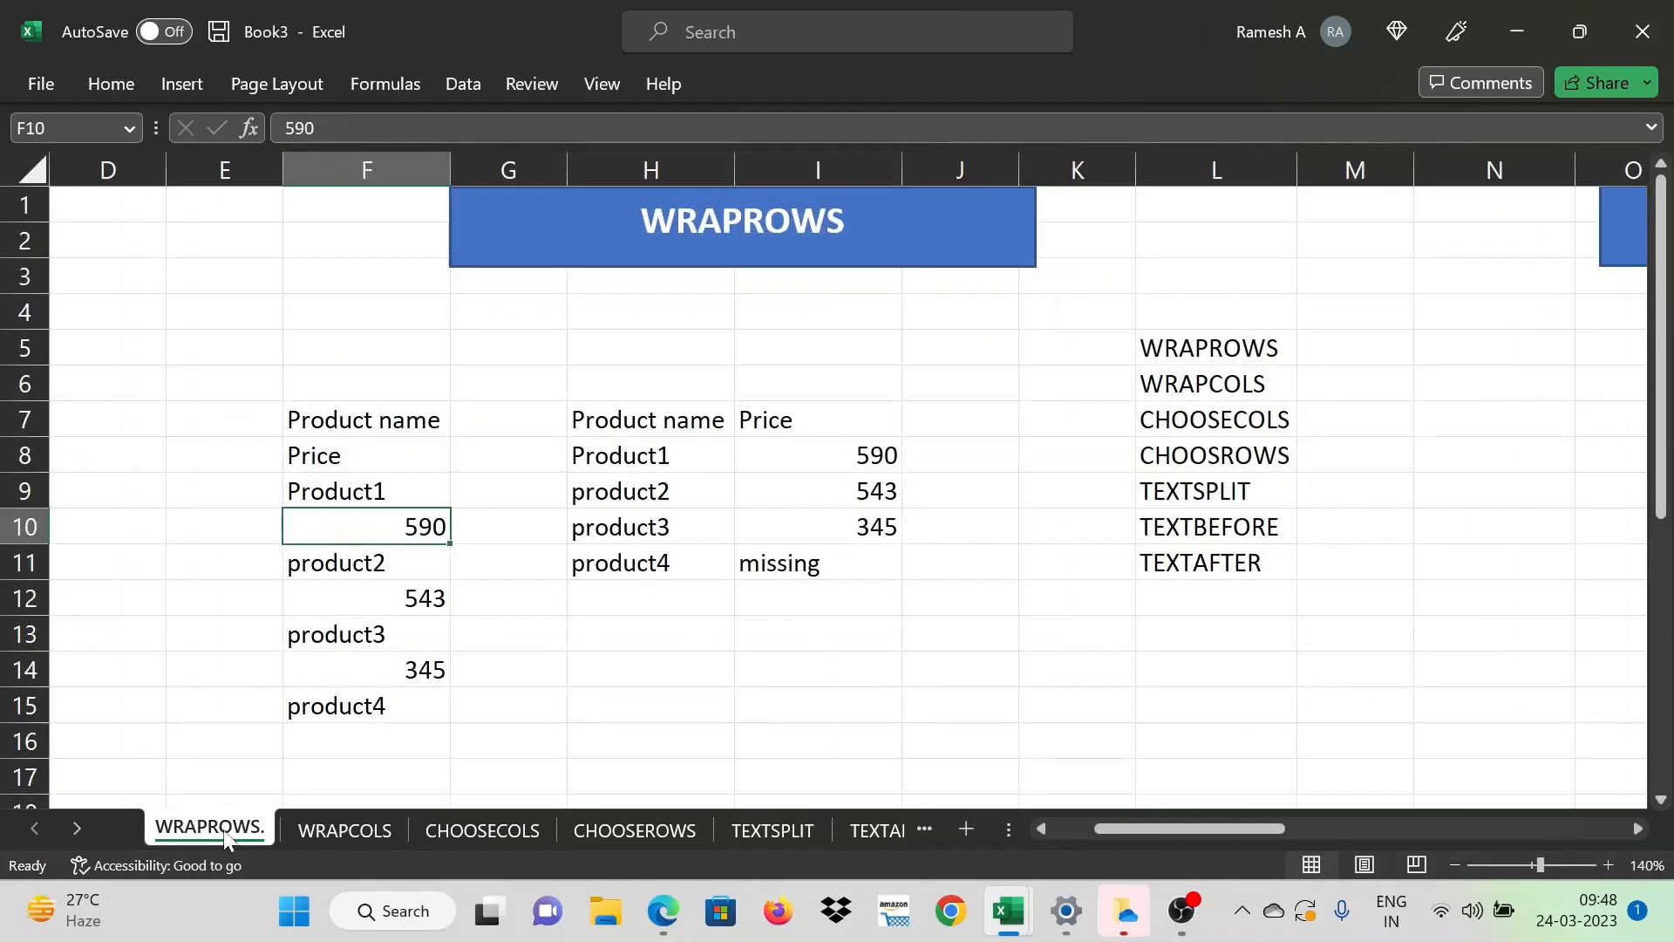
{"action": "left_click", "coordinate": [371, 833]}
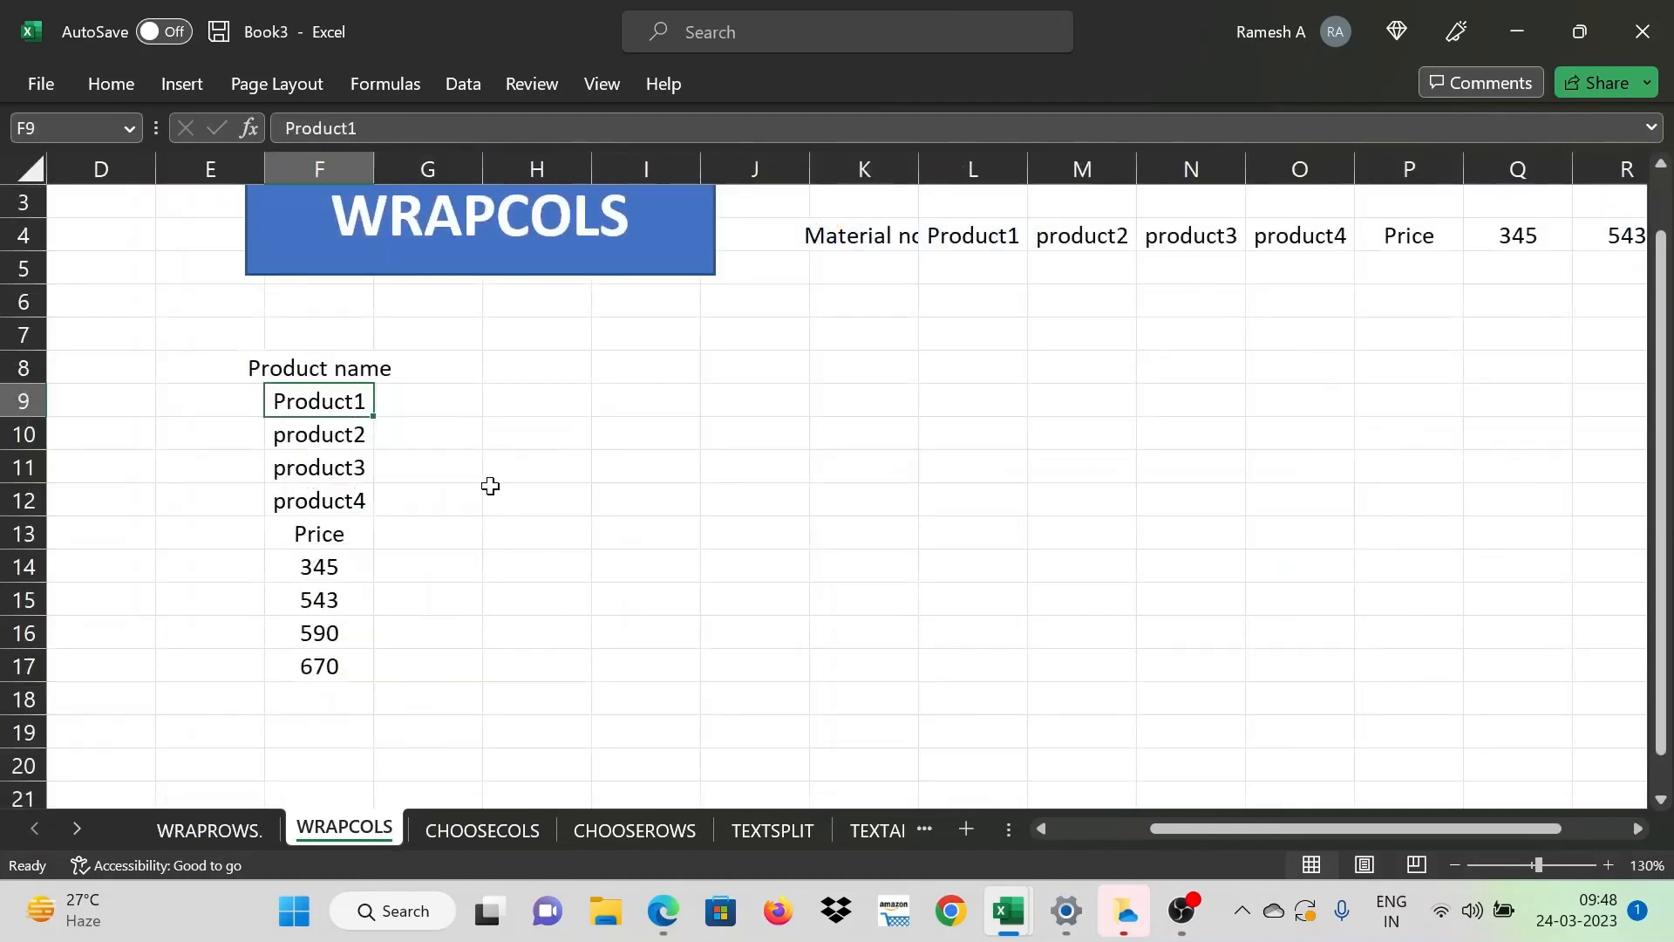
{"action": "key", "text": "Up"}
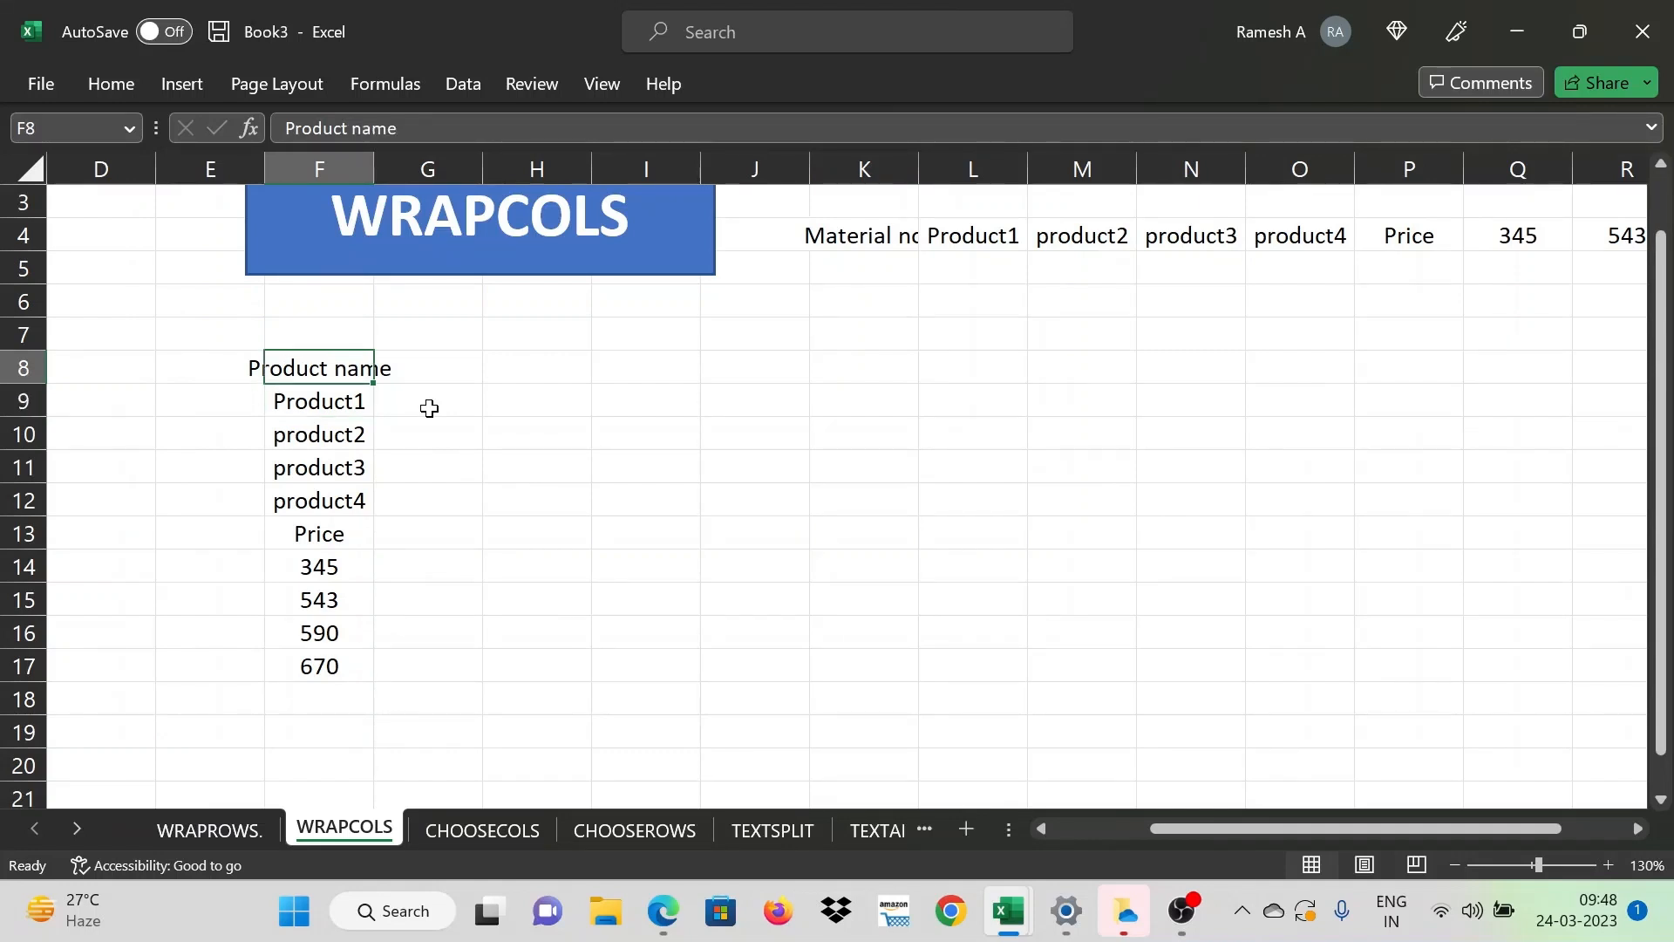
{"action": "key", "text": "shift+Down"}
{"action": "key", "text": "shift+Down"}
{"action": "key", "text": "shift+Down"}
{"action": "key", "text": "Down"}
{"action": "key", "text": "Up"}
Enter =WRAPCOLS(F8:F17,5) in H9 to wrap the vertical list into columns of five values
{"action": "left_click", "coordinate": [513, 410]}
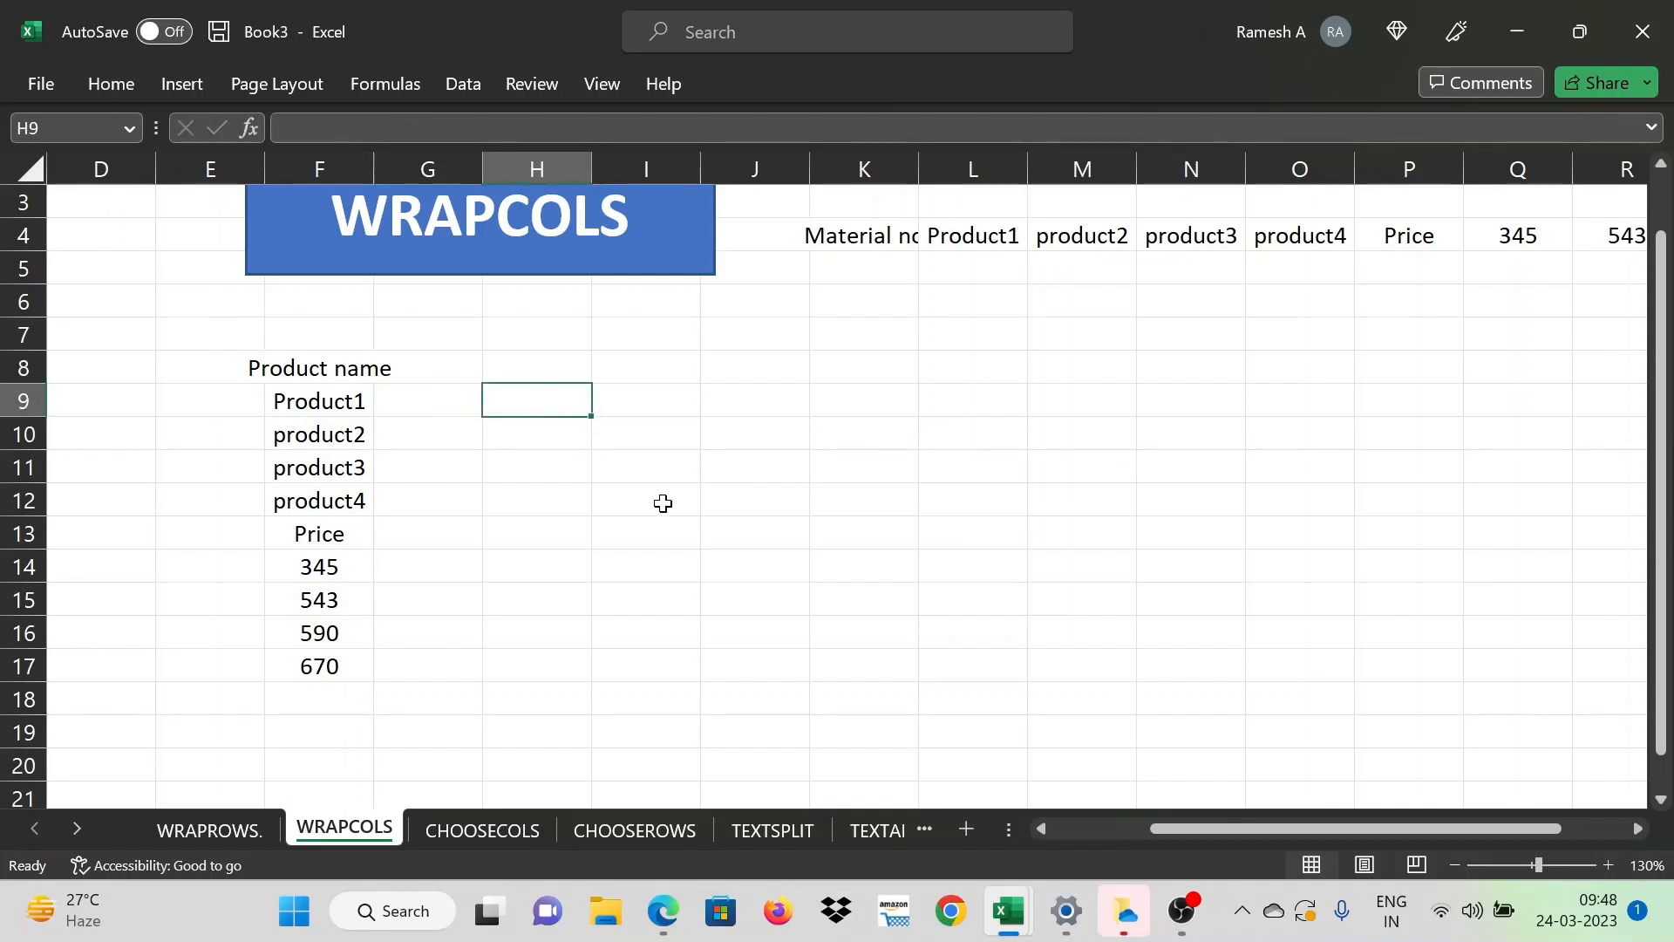
{"action": "type", "text": "=wrap"}
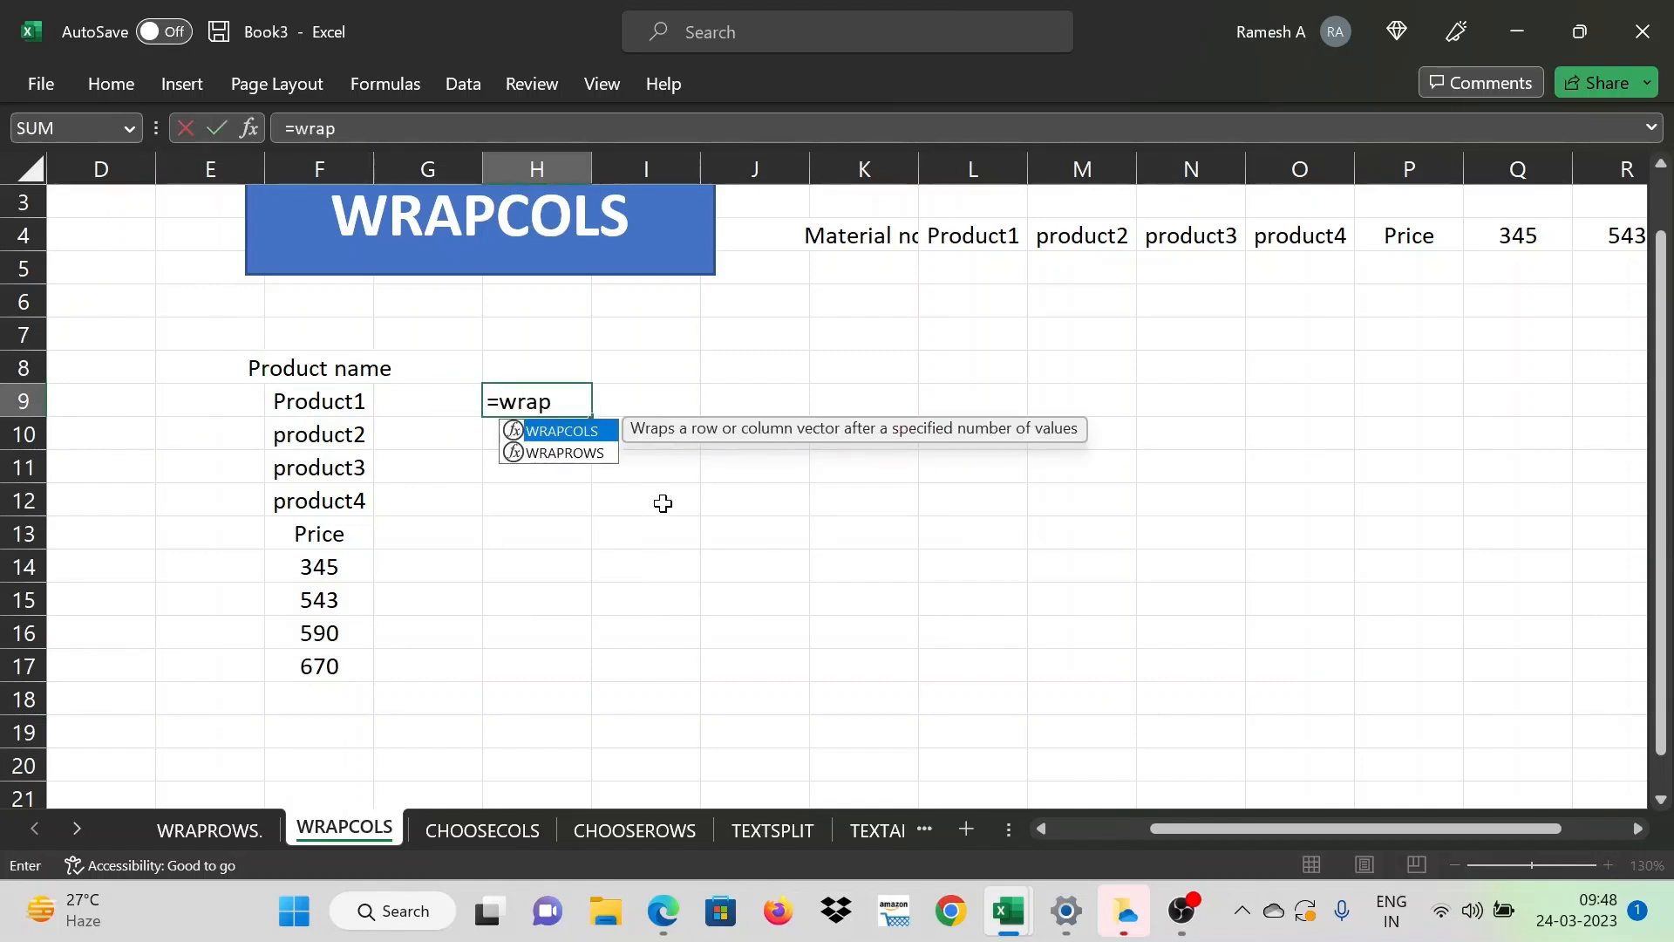
{"action": "type", "text": "col"}
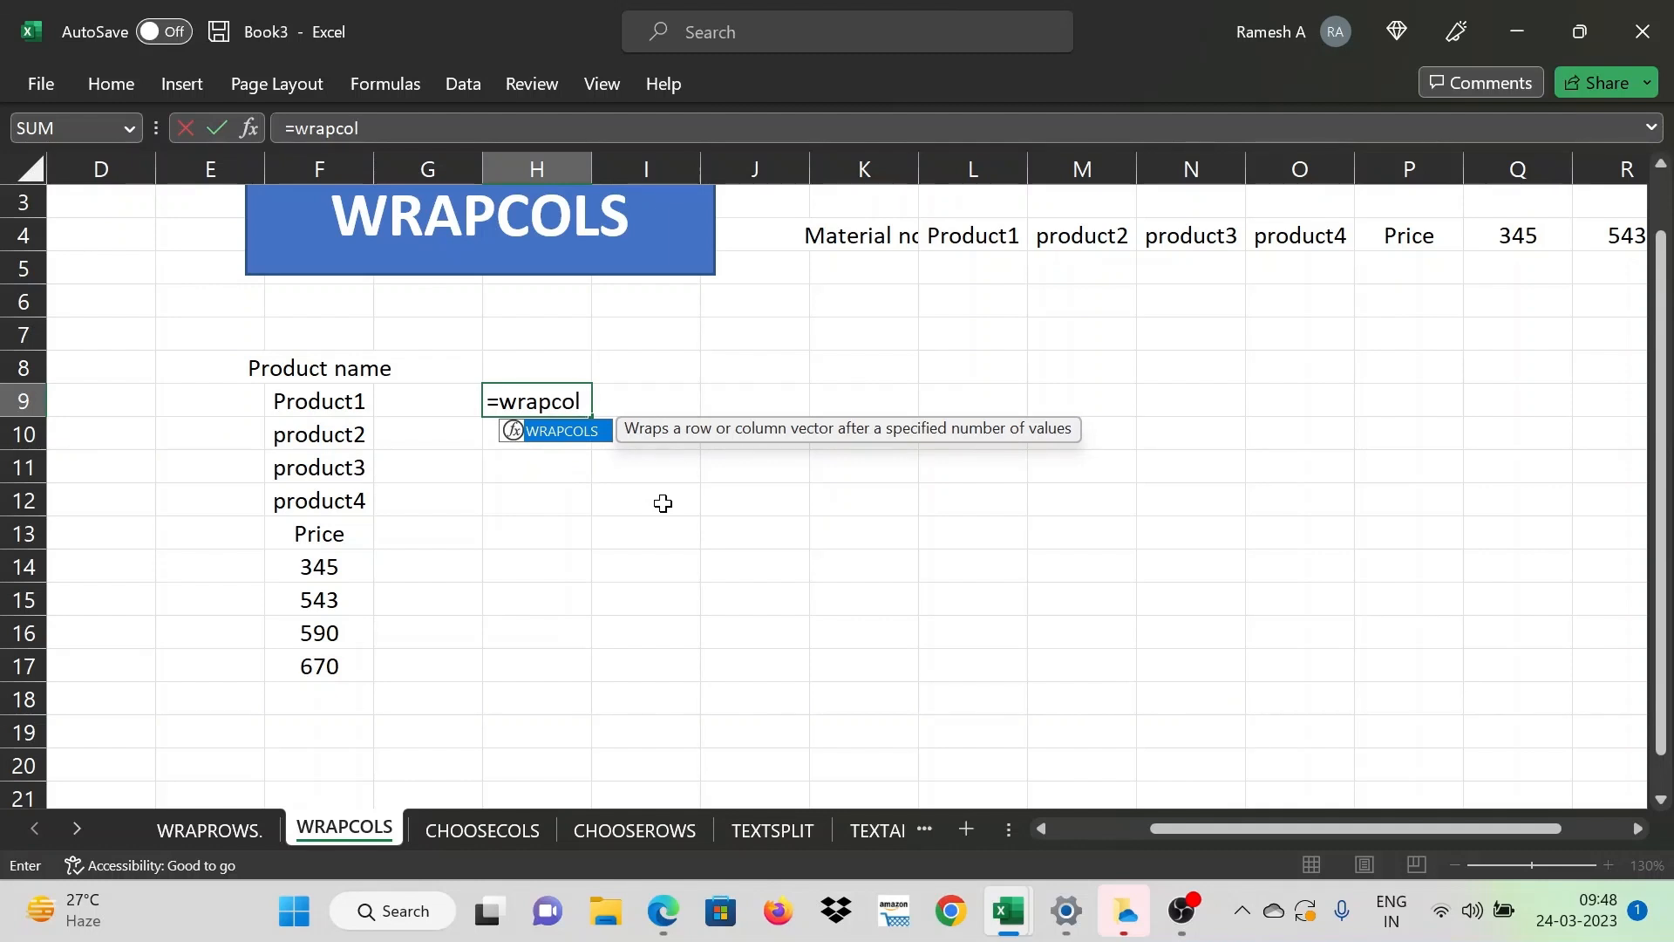
{"action": "type", "text": "s("}
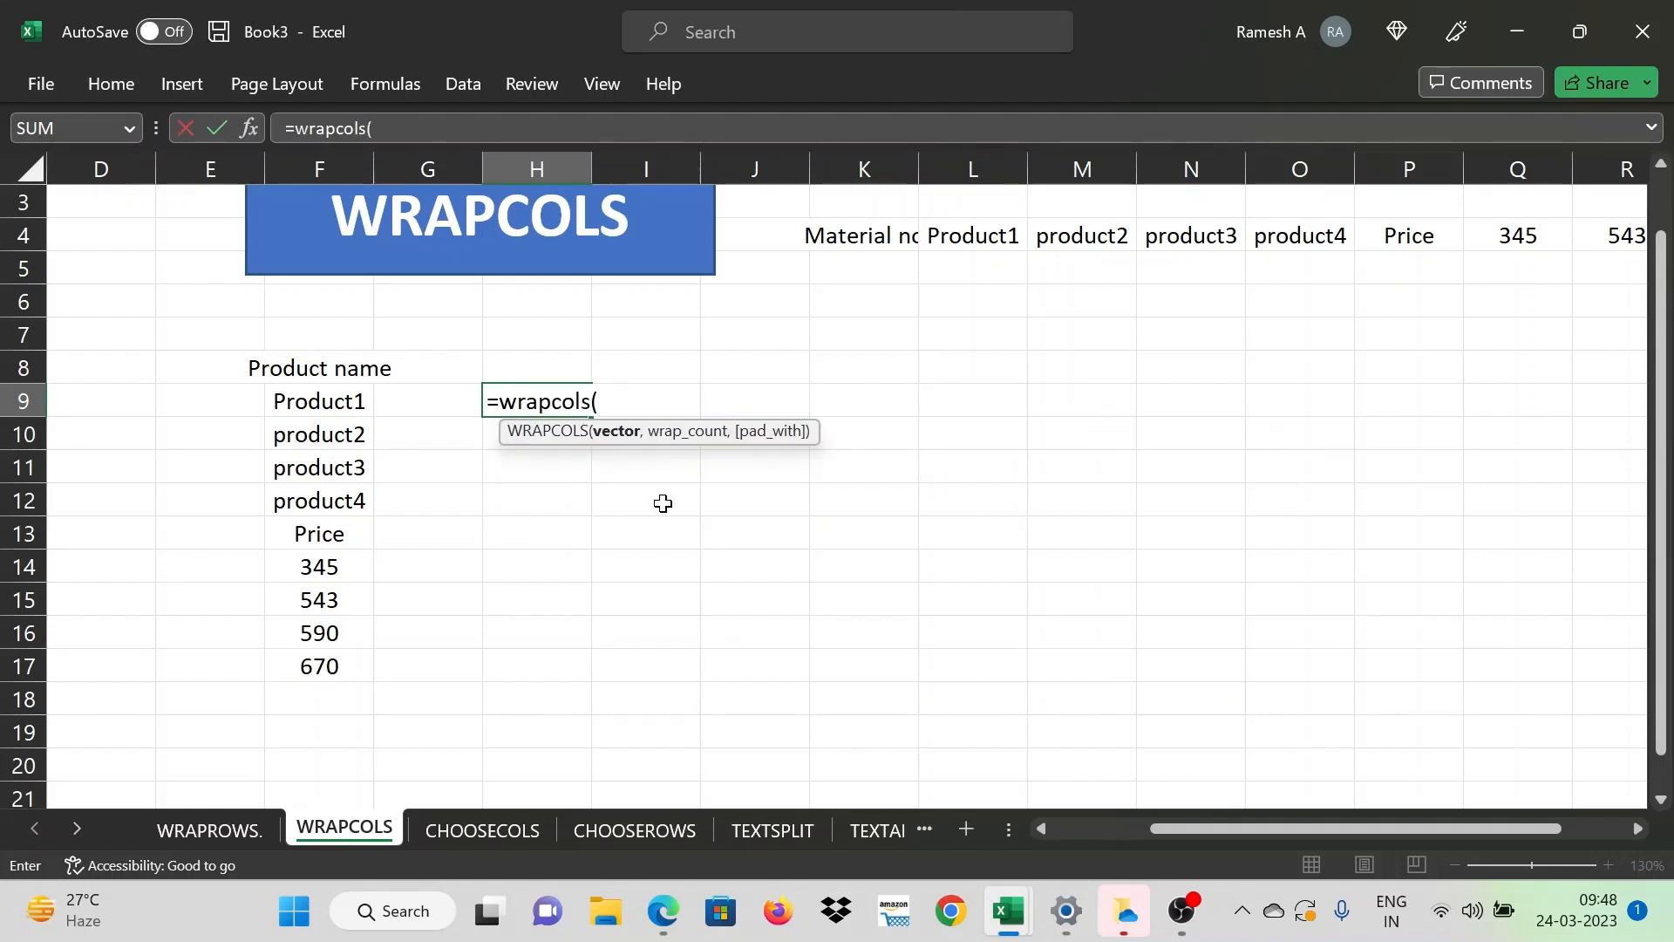
{"action": "left_click", "coordinate": [289, 373]}
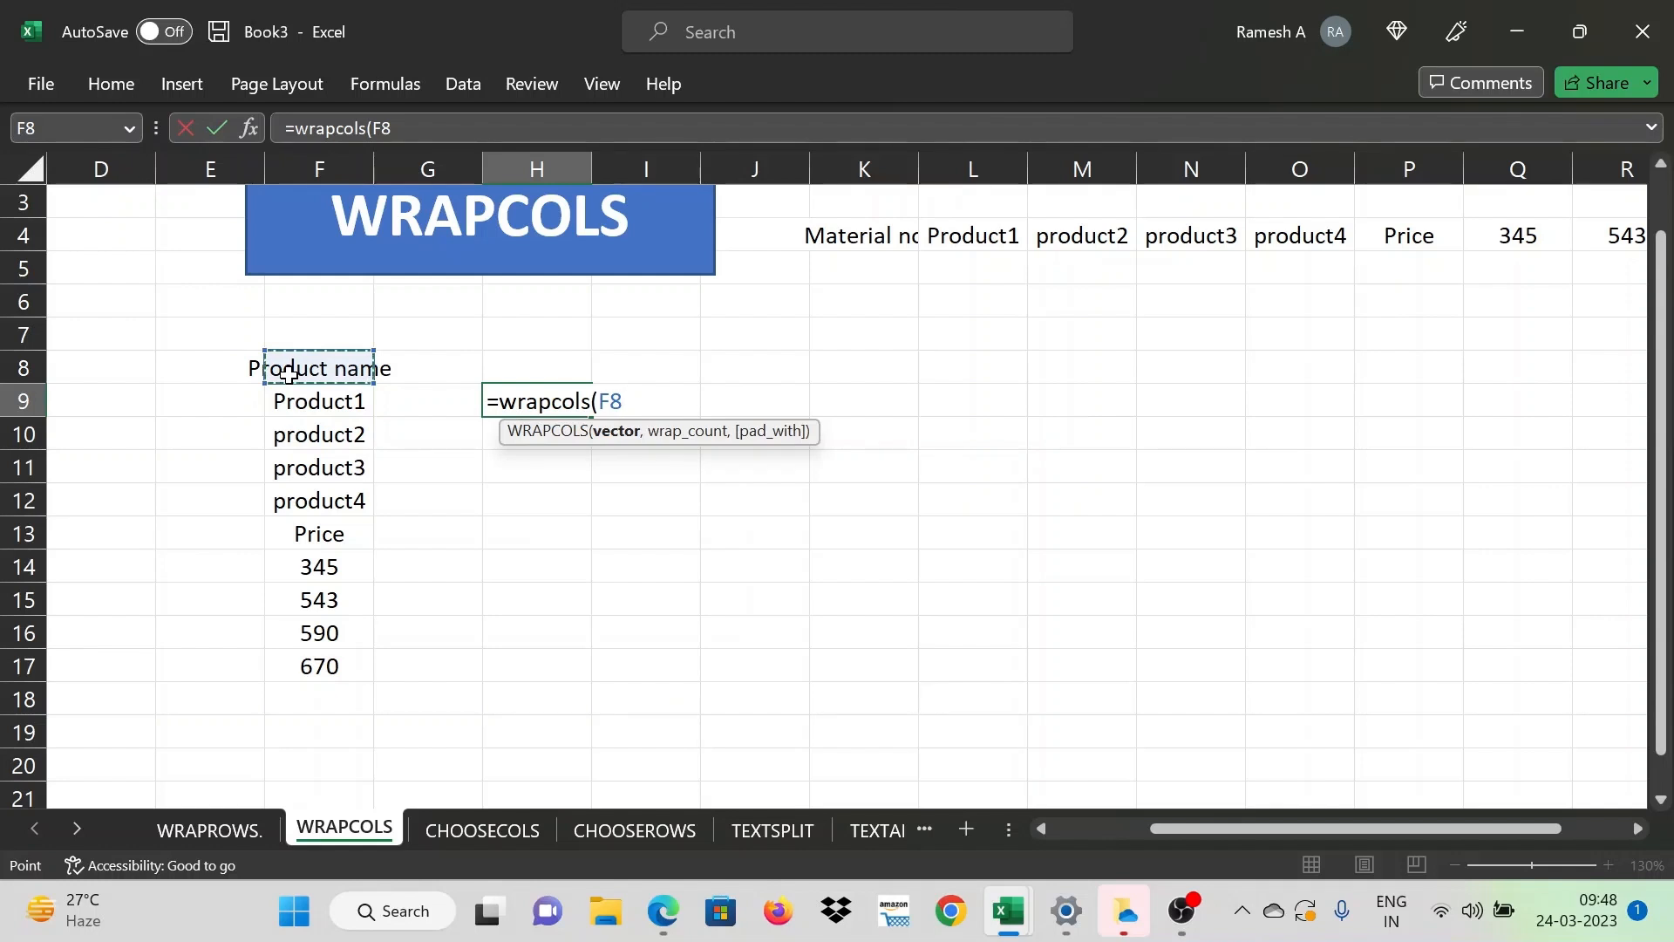
{"action": "key", "text": "ctrl+shift+Down"}
{"action": "type", "text": ",5"}
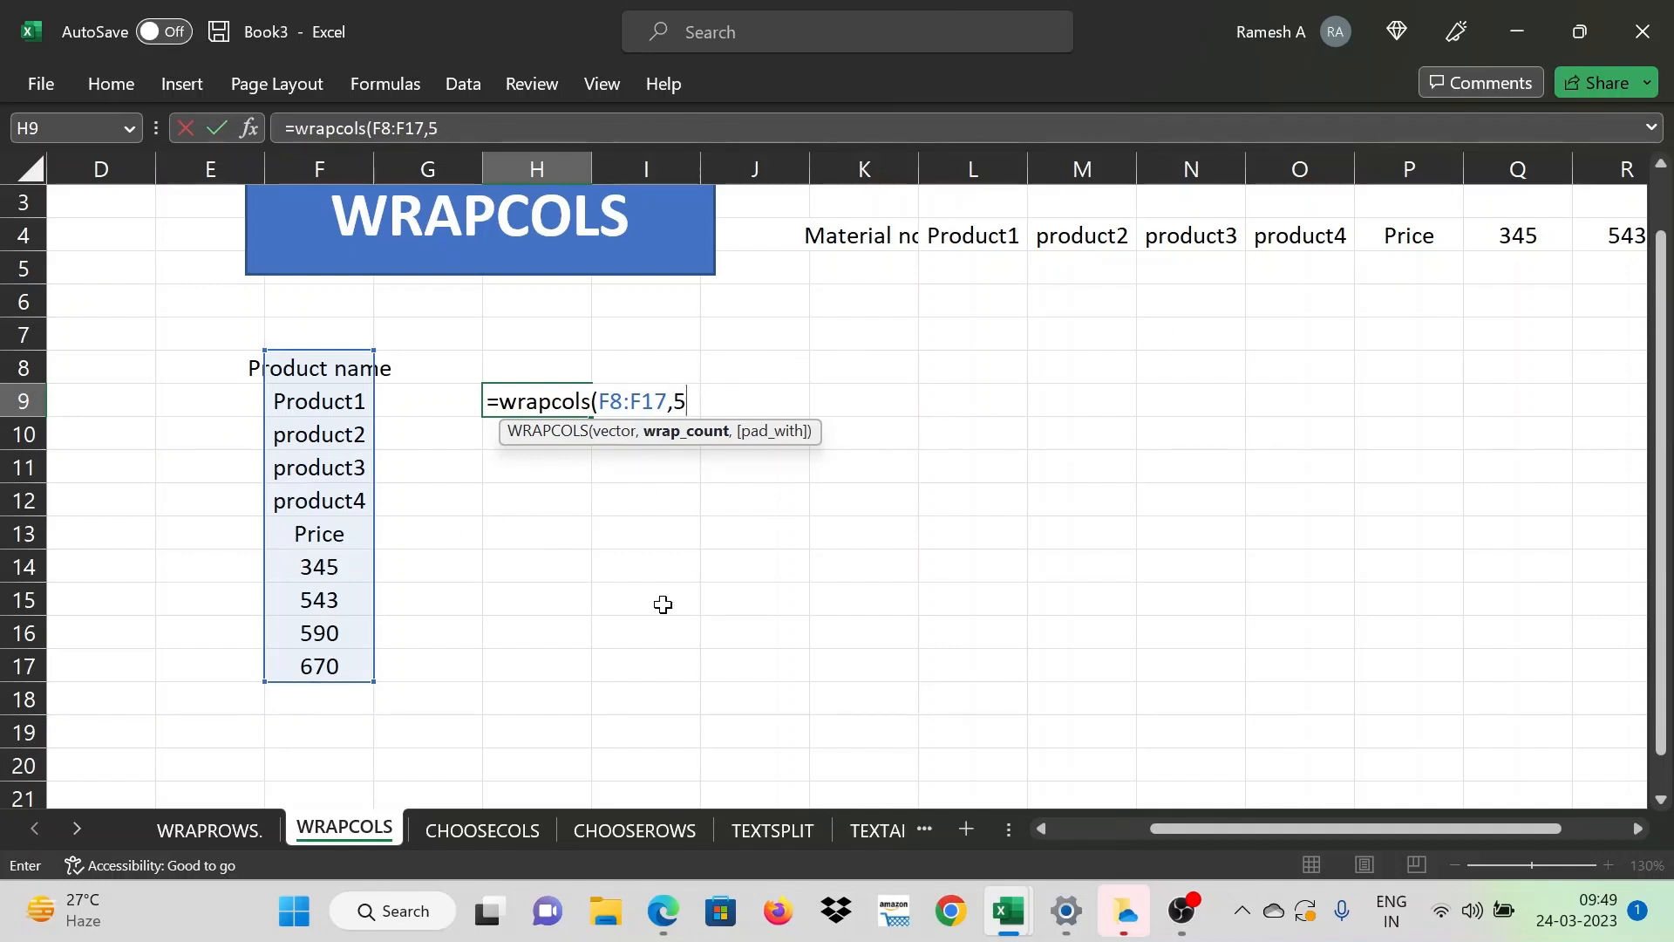
{"action": "type", "text": ")"}
{"action": "key", "text": "Return"}
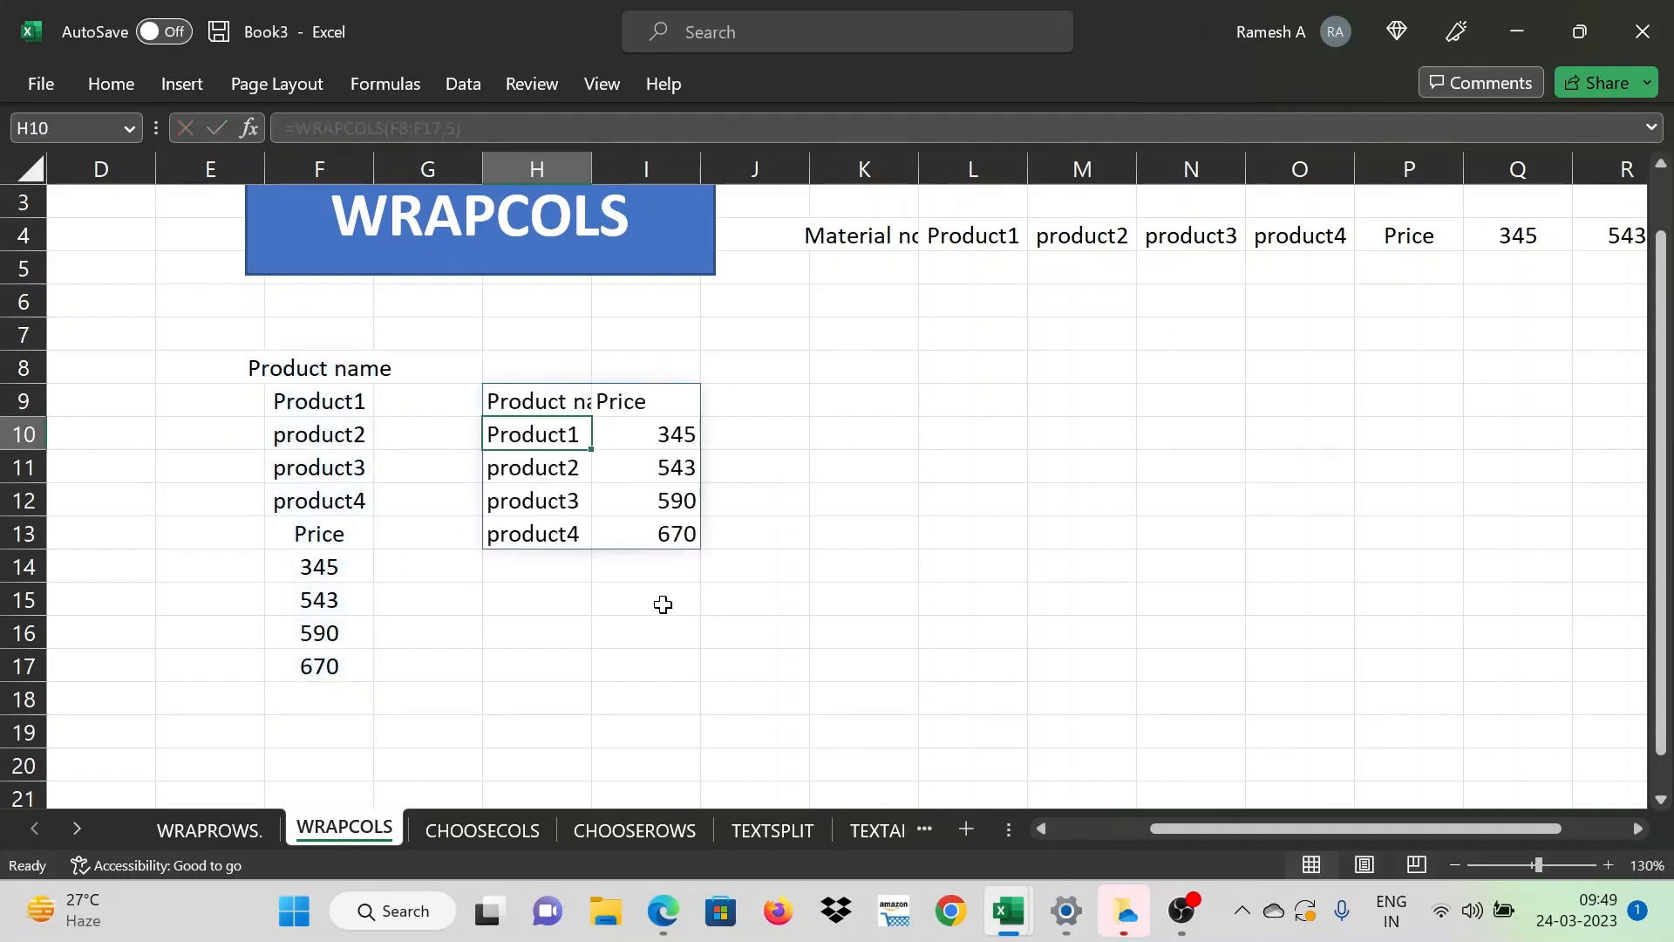
Check the wrapped product name and price columns in H9:I13 against the source list
{"action": "key", "text": "Up"}
{"action": "key", "text": "Down"}
{"action": "key", "text": "Down"}
{"action": "key", "text": "Down"}
{"action": "key", "text": "Down"}
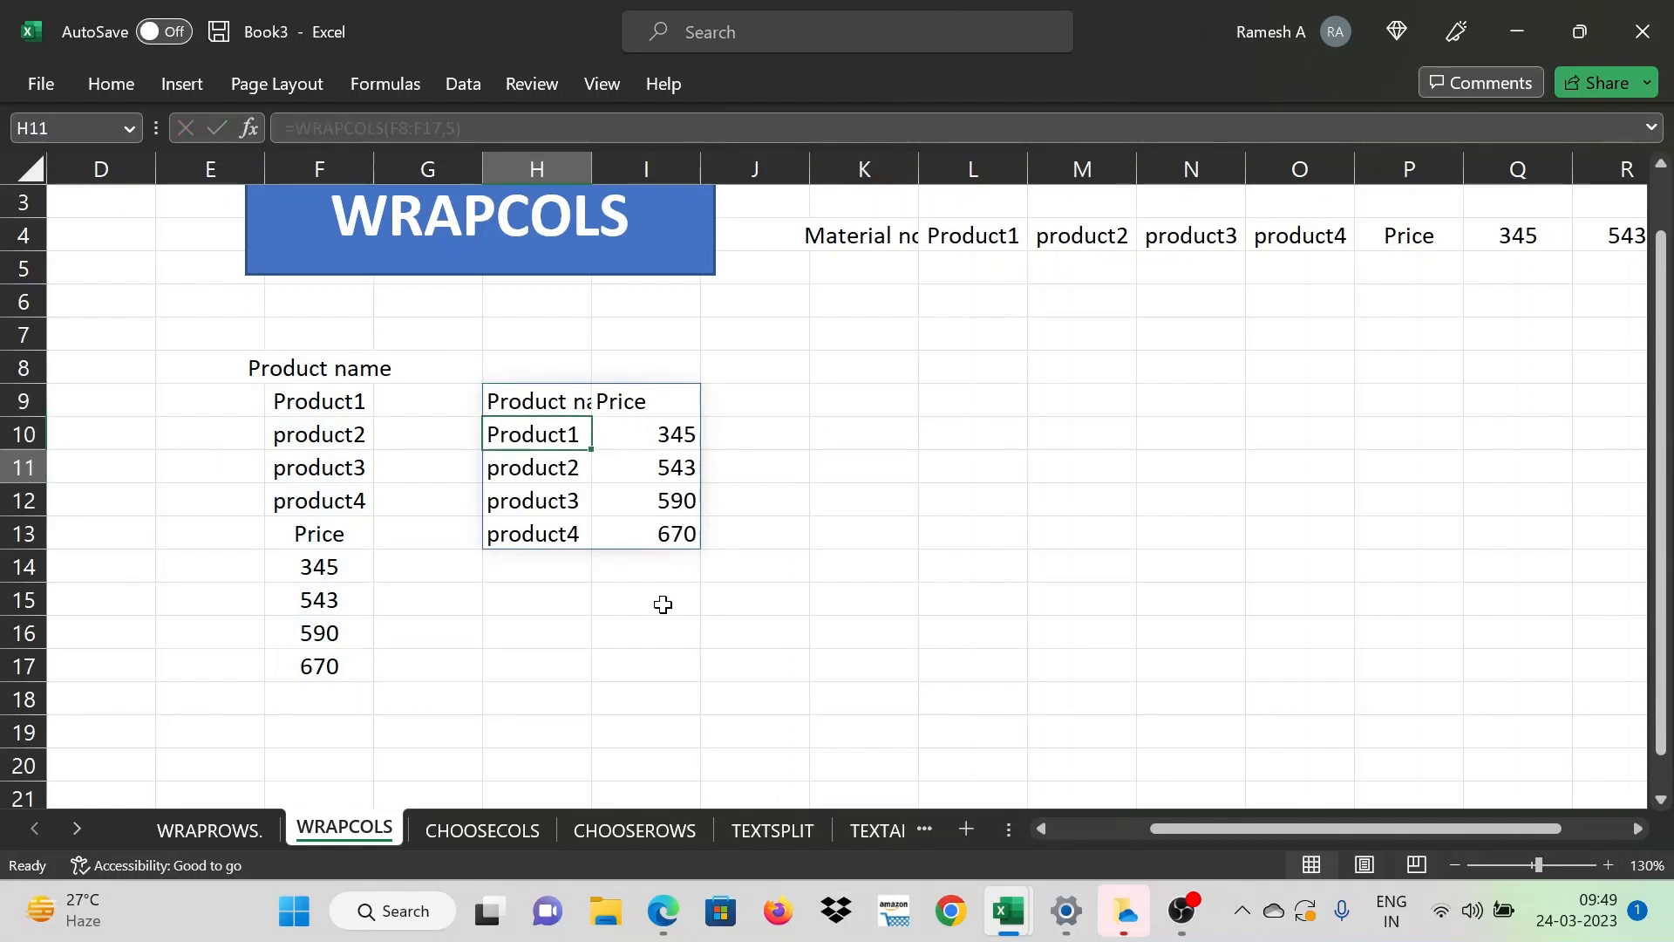
{"action": "key", "text": "Up"}
{"action": "key", "text": "Up"}
{"action": "key", "text": "Up"}
{"action": "key", "text": "Up"}
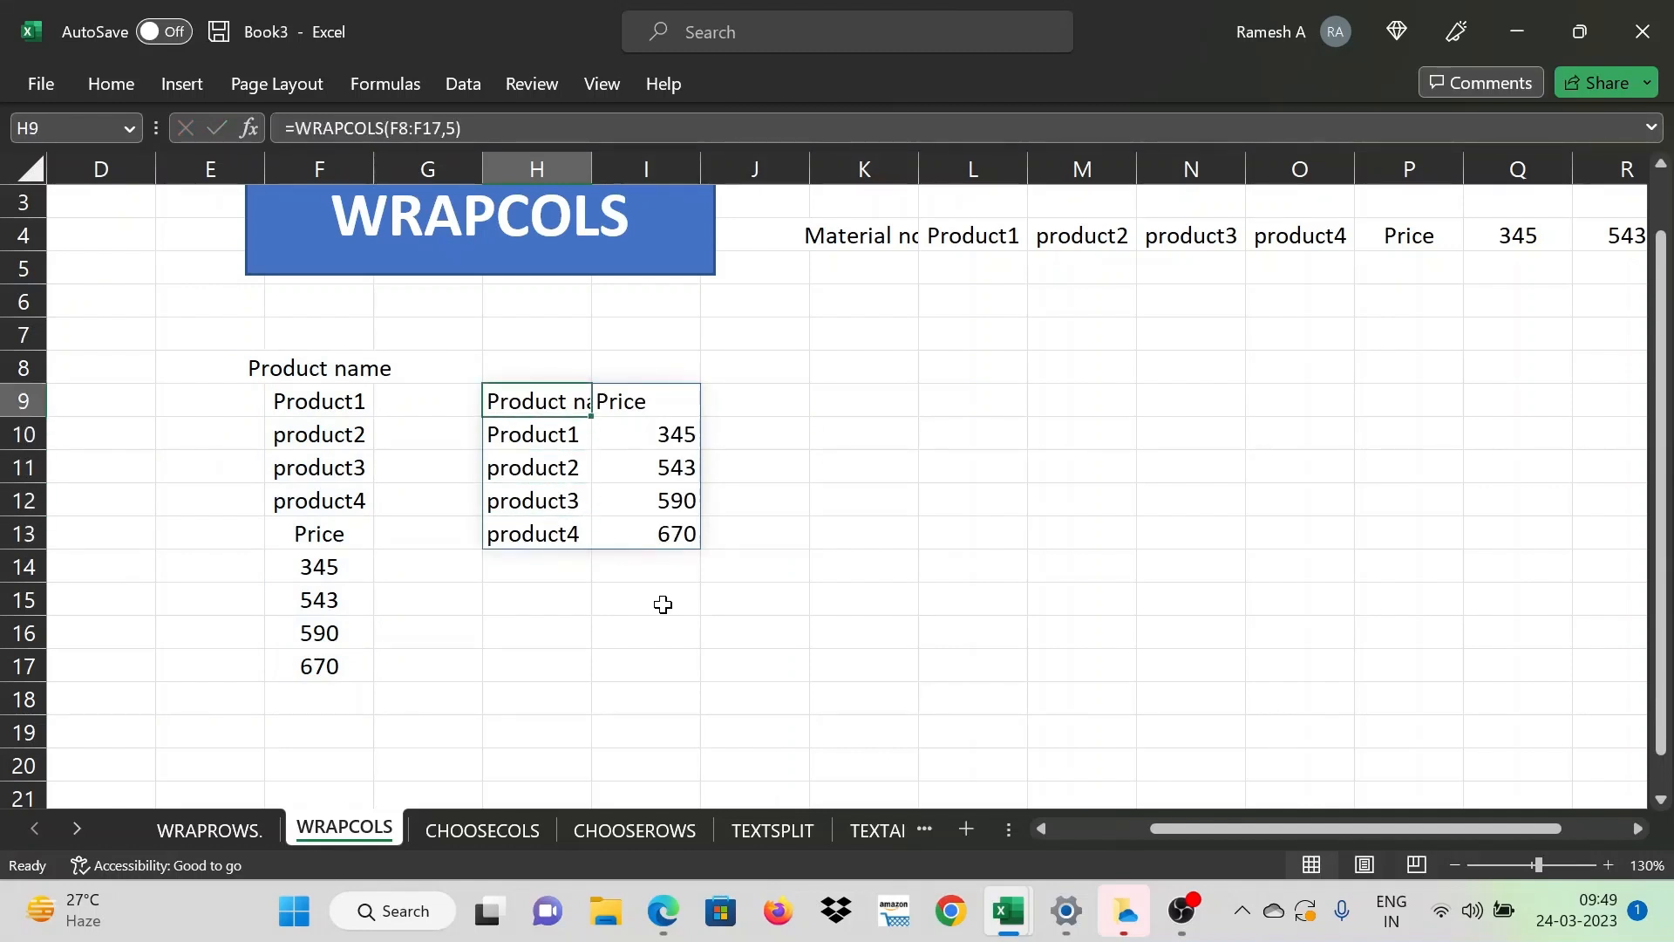
{"action": "key", "text": "Down"}
{"action": "key", "text": "Down"}
{"action": "key", "text": "Down"}
{"action": "key", "text": "Down"}
{"action": "key", "text": "Up"}
{"action": "key", "text": "Up"}
{"action": "key", "text": "Up"}
{"action": "key", "text": "Right"}
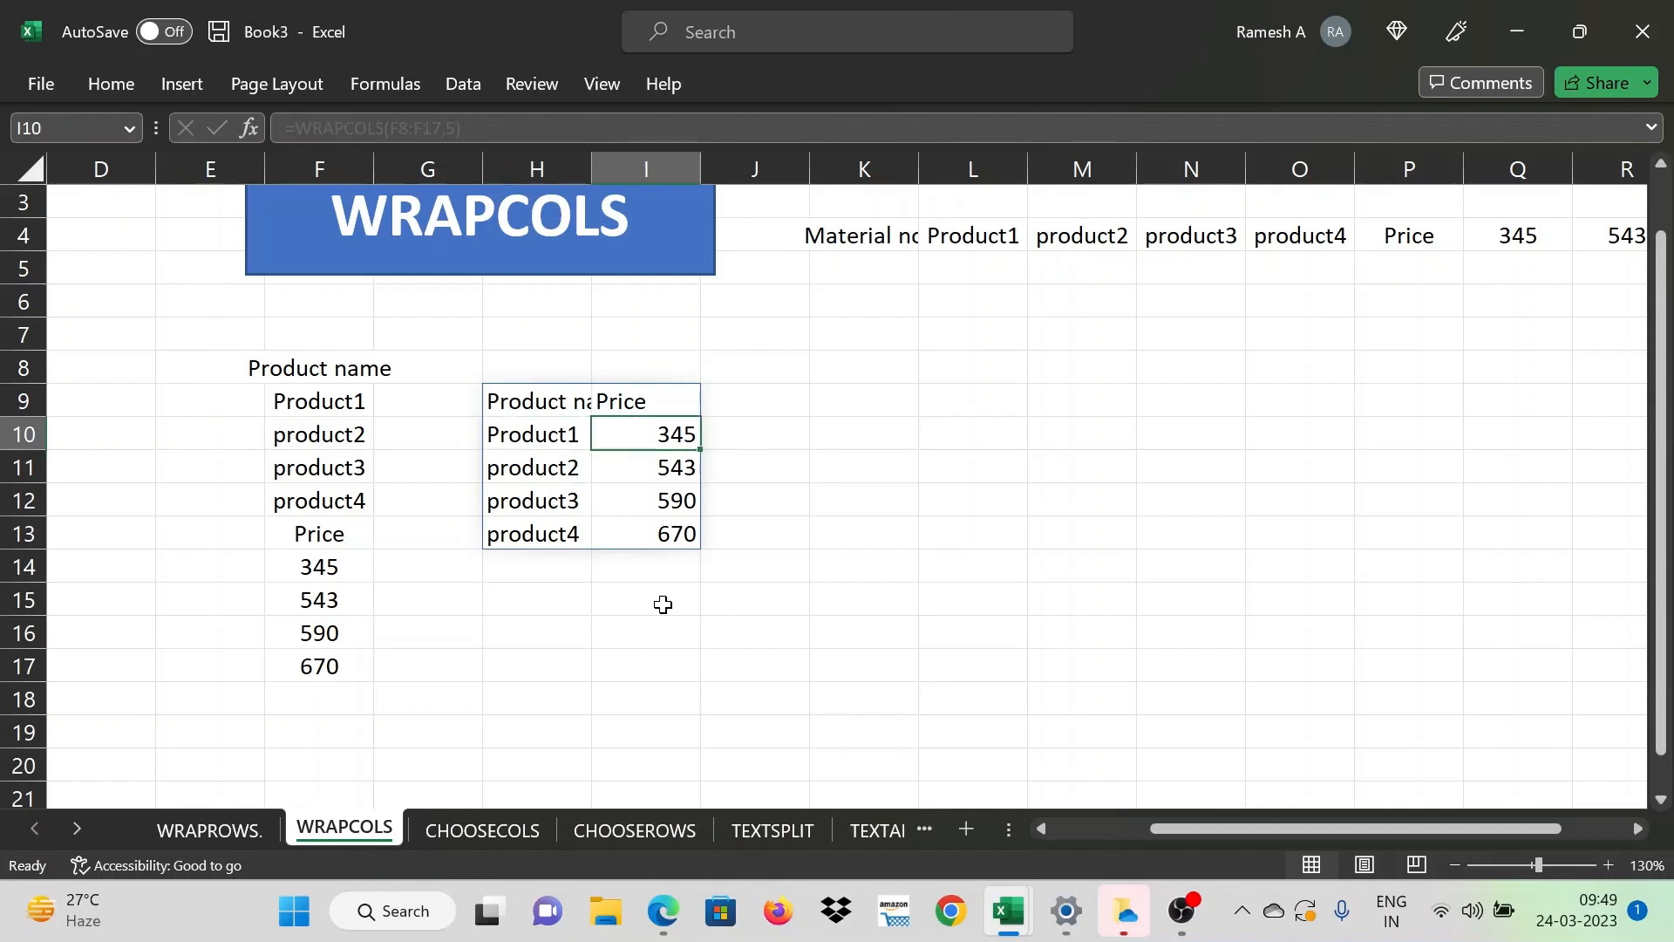
{"action": "key", "text": "Down"}
{"action": "key", "text": "Down"}
{"action": "key", "text": "Down"}
{"action": "key", "text": "Up"}
{"action": "key", "text": "Up"}
{"action": "key", "text": "Up"}
{"action": "key", "text": "Left"}
{"action": "key", "text": "Up"}
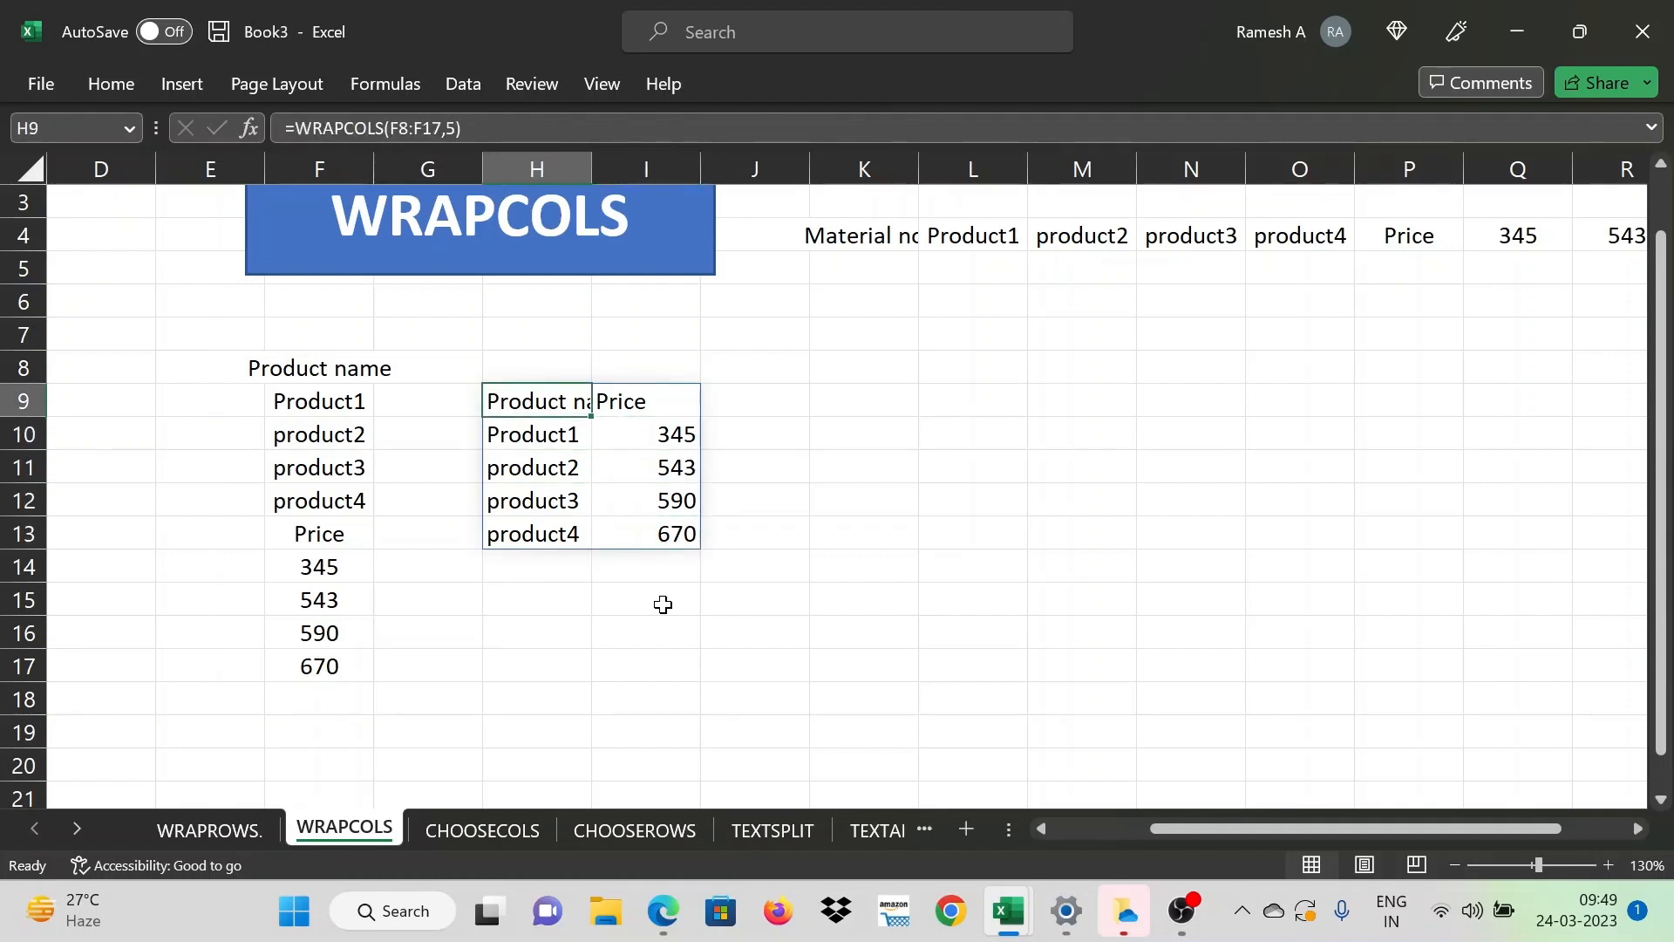
Review the horizontal list of material names and prices in K4:T4
{"action": "key", "text": "Right"}
{"action": "key", "text": "Right"}
{"action": "key", "text": "Right"}
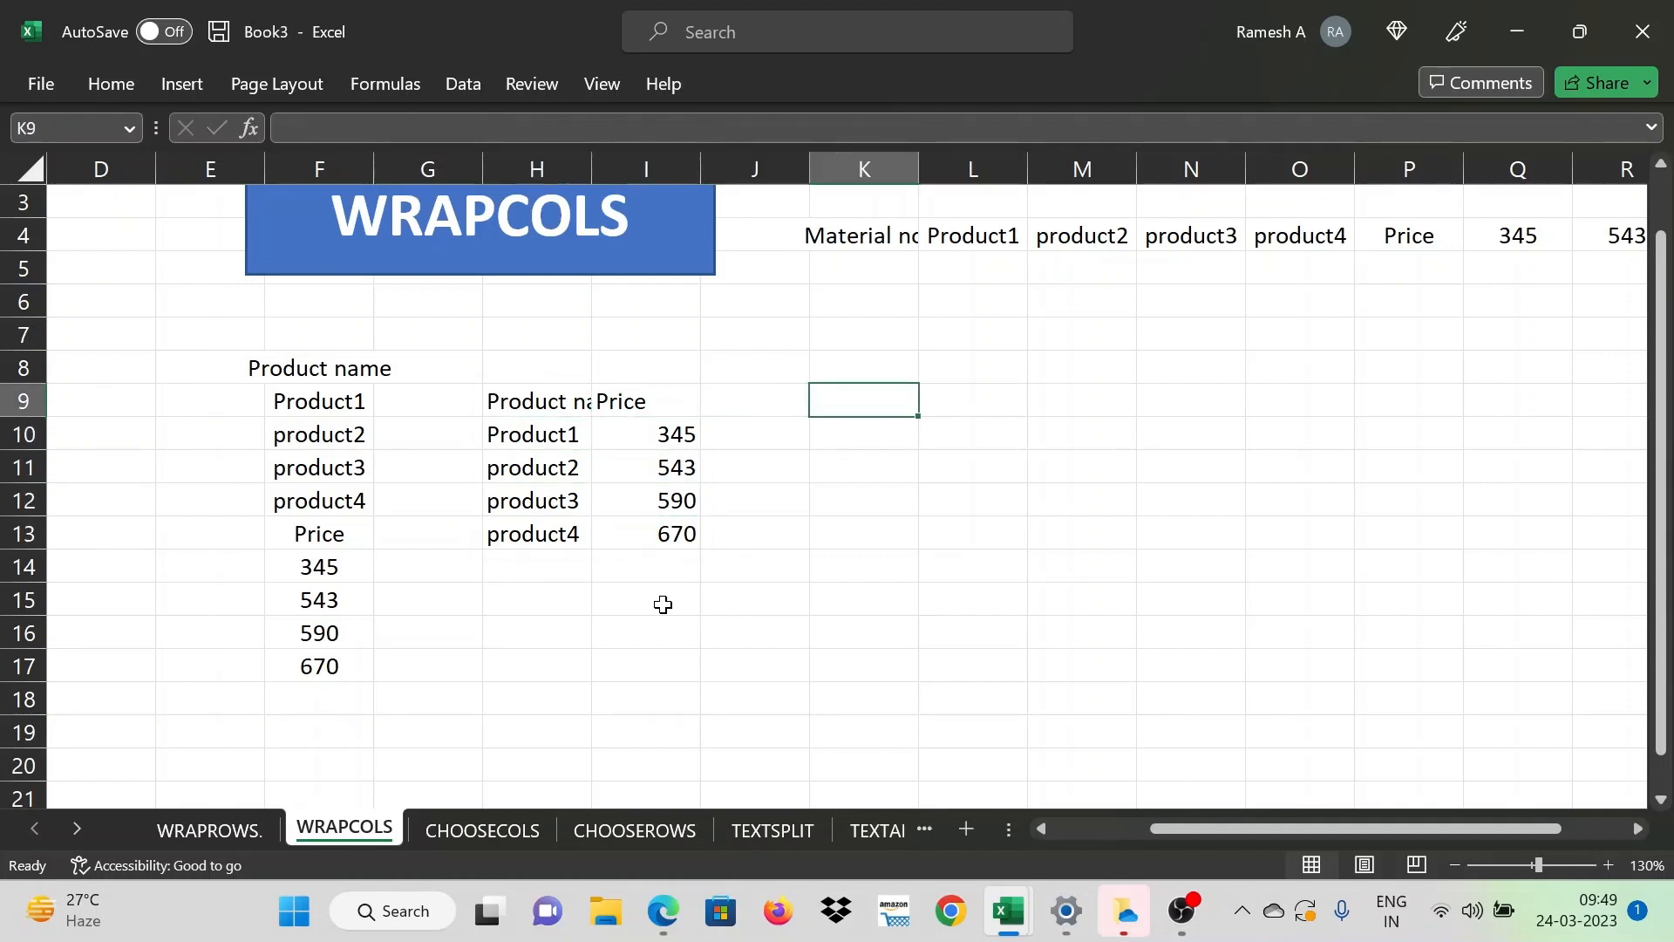
{"action": "key", "text": "Up"}
{"action": "key", "text": "Up"}
{"action": "key", "text": "Up"}
{"action": "key", "text": "Up"}
{"action": "key", "text": "Up"}
{"action": "key", "text": "ctrl+shift+Right"}
Enter =WRAPCOLS(K4:T4,5) in K11 to wrap the horizontal list into columns of five values
{"action": "key", "text": "Left"}
{"action": "key", "text": "Down"}
{"action": "key", "text": "Down"}
{"action": "key", "text": "Down"}
{"action": "key", "text": "Right"}
{"action": "key", "text": "Down"}
{"action": "key", "text": "Down"}
{"action": "key", "text": "Down"}
{"action": "key", "text": "Down"}
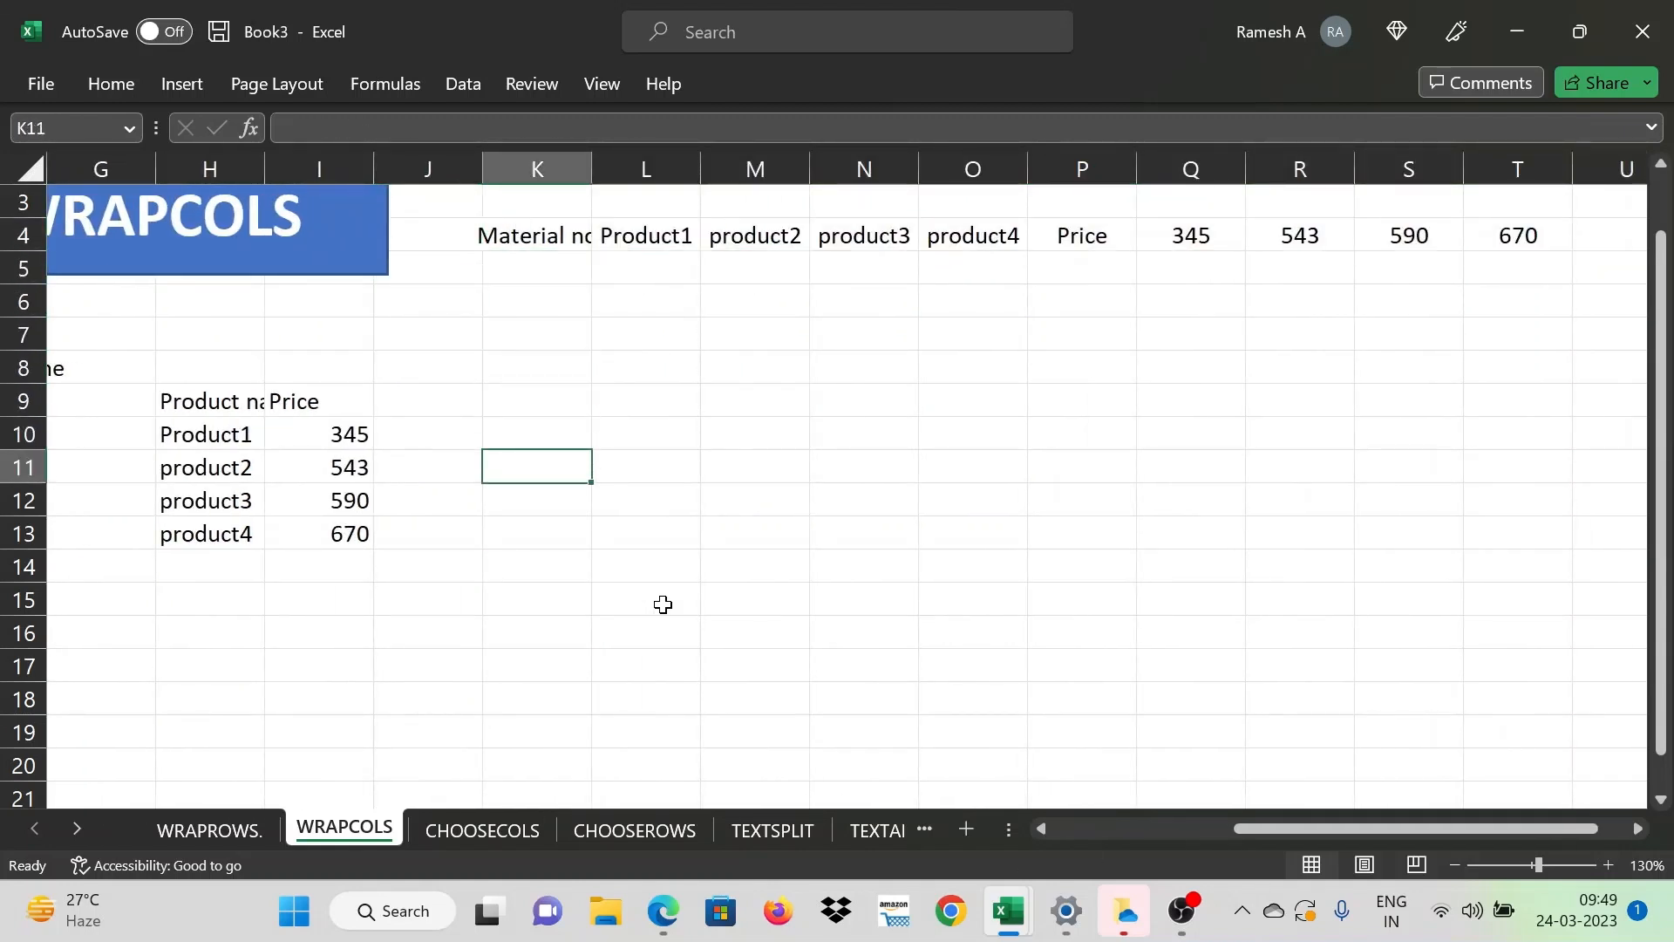
{"action": "type", "text": "=wrap"}
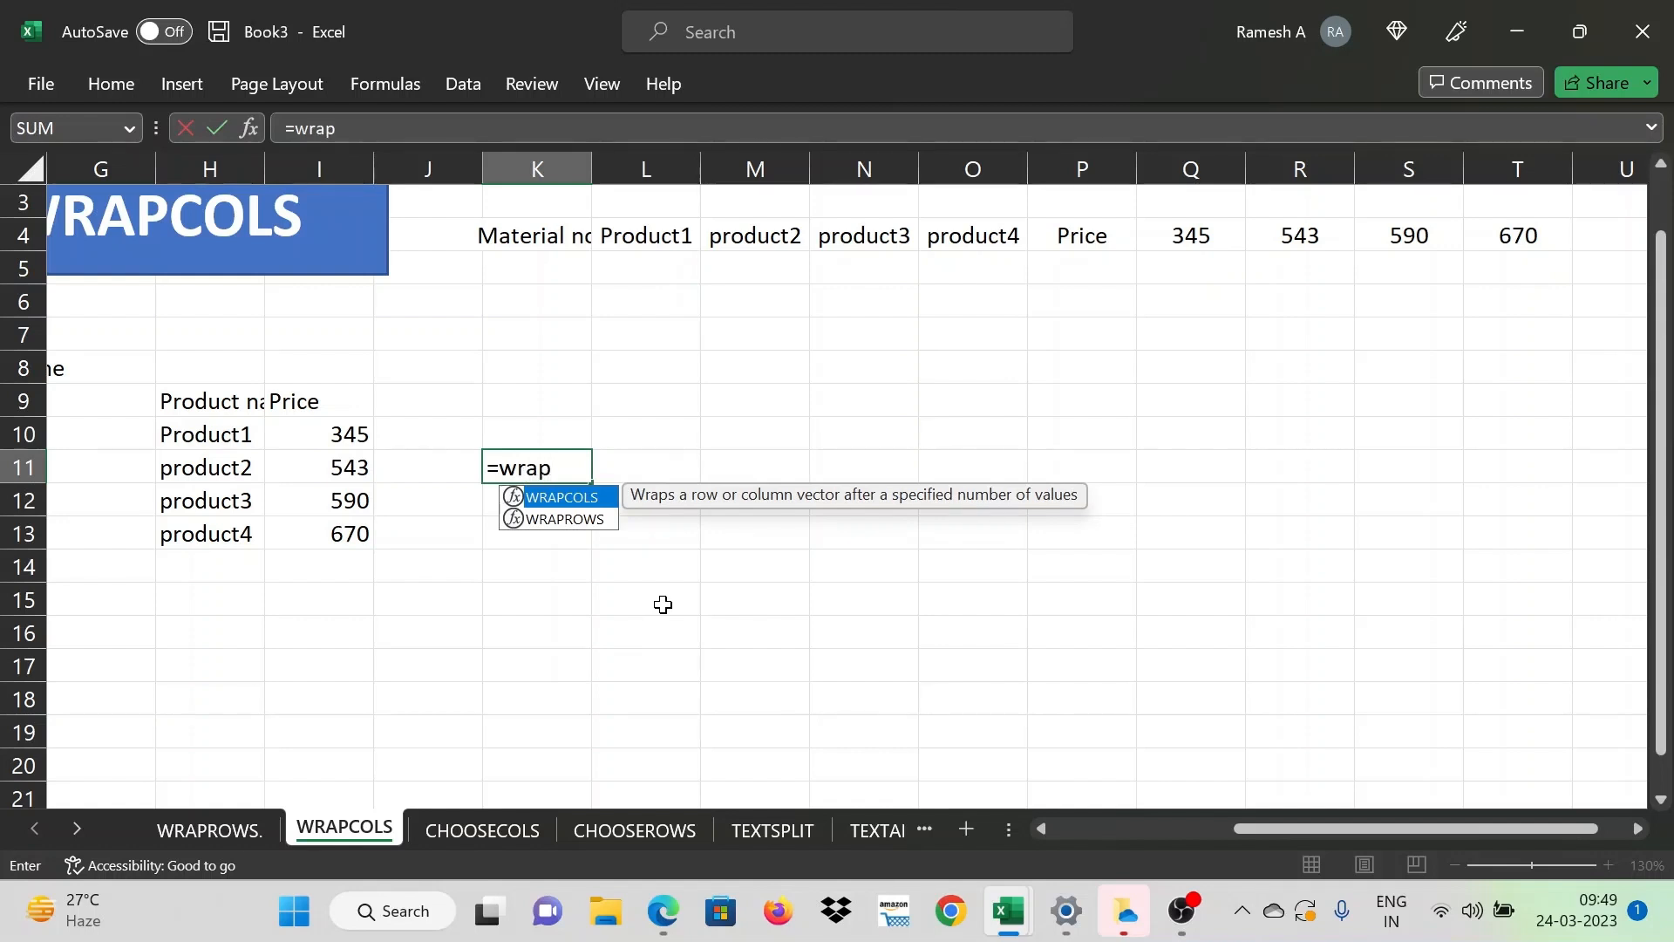
{"action": "type", "text": "cols("}
{"action": "key", "text": "Up"}
{"action": "key", "text": "Up"}
{"action": "key", "text": "Up"}
{"action": "key", "text": "Up"}
{"action": "key", "text": "Up"}
{"action": "key", "text": "Up"}
{"action": "key", "text": "Up"}
{"action": "key", "text": "ctrl+shift+Right"}
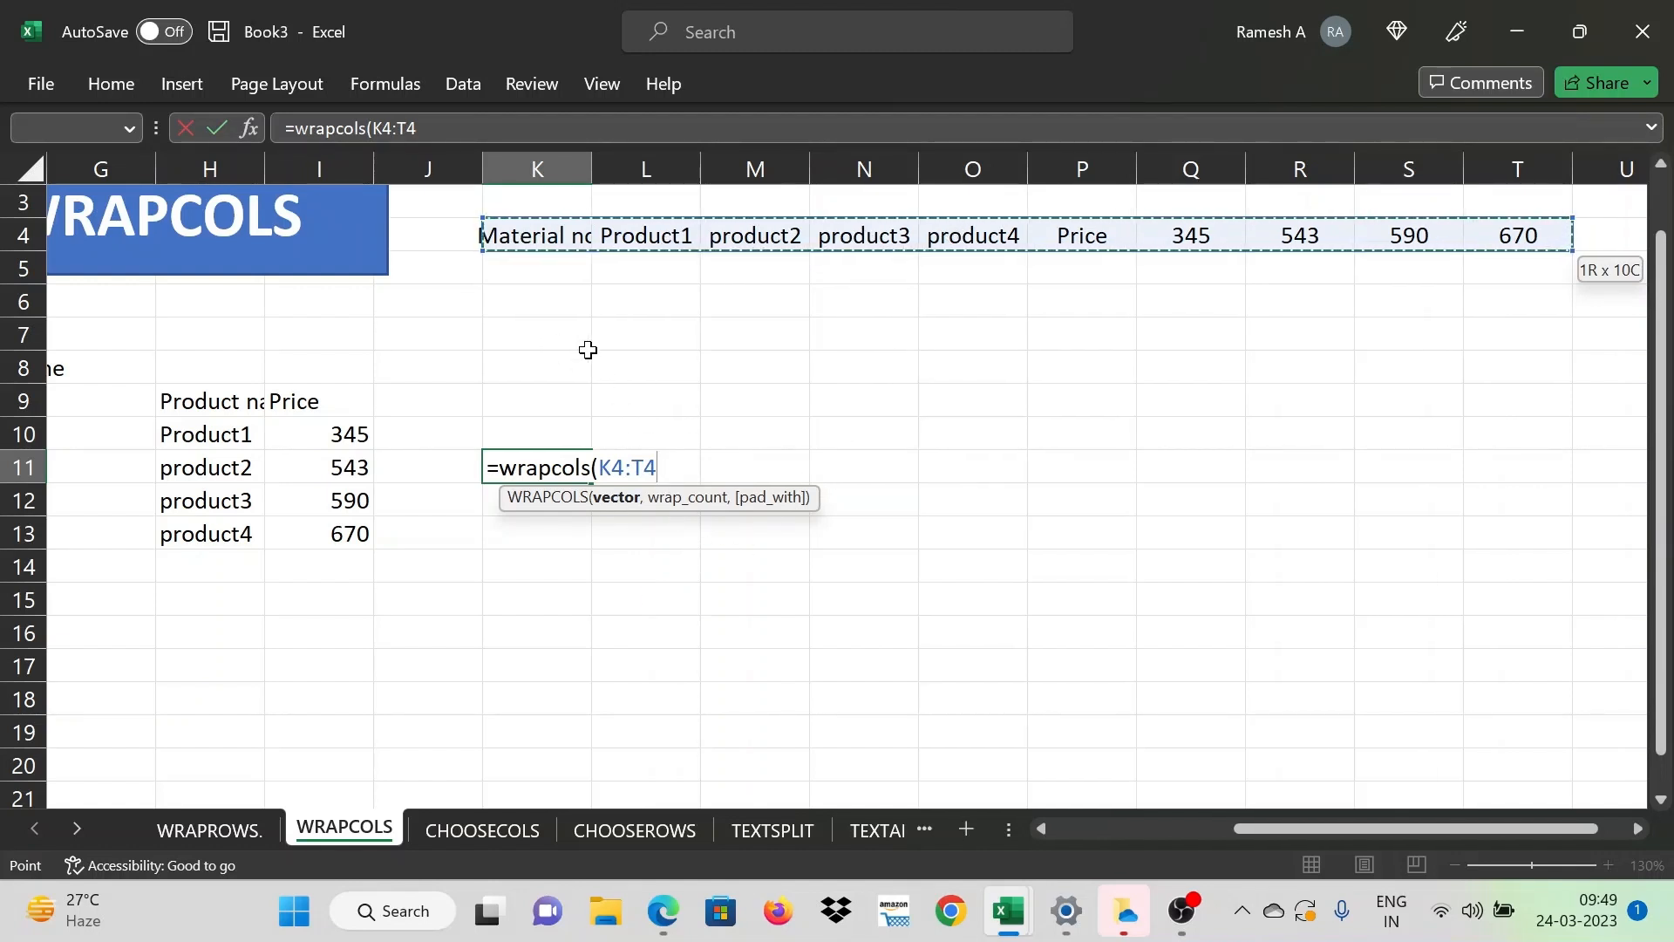
{"action": "type", "text": ","}
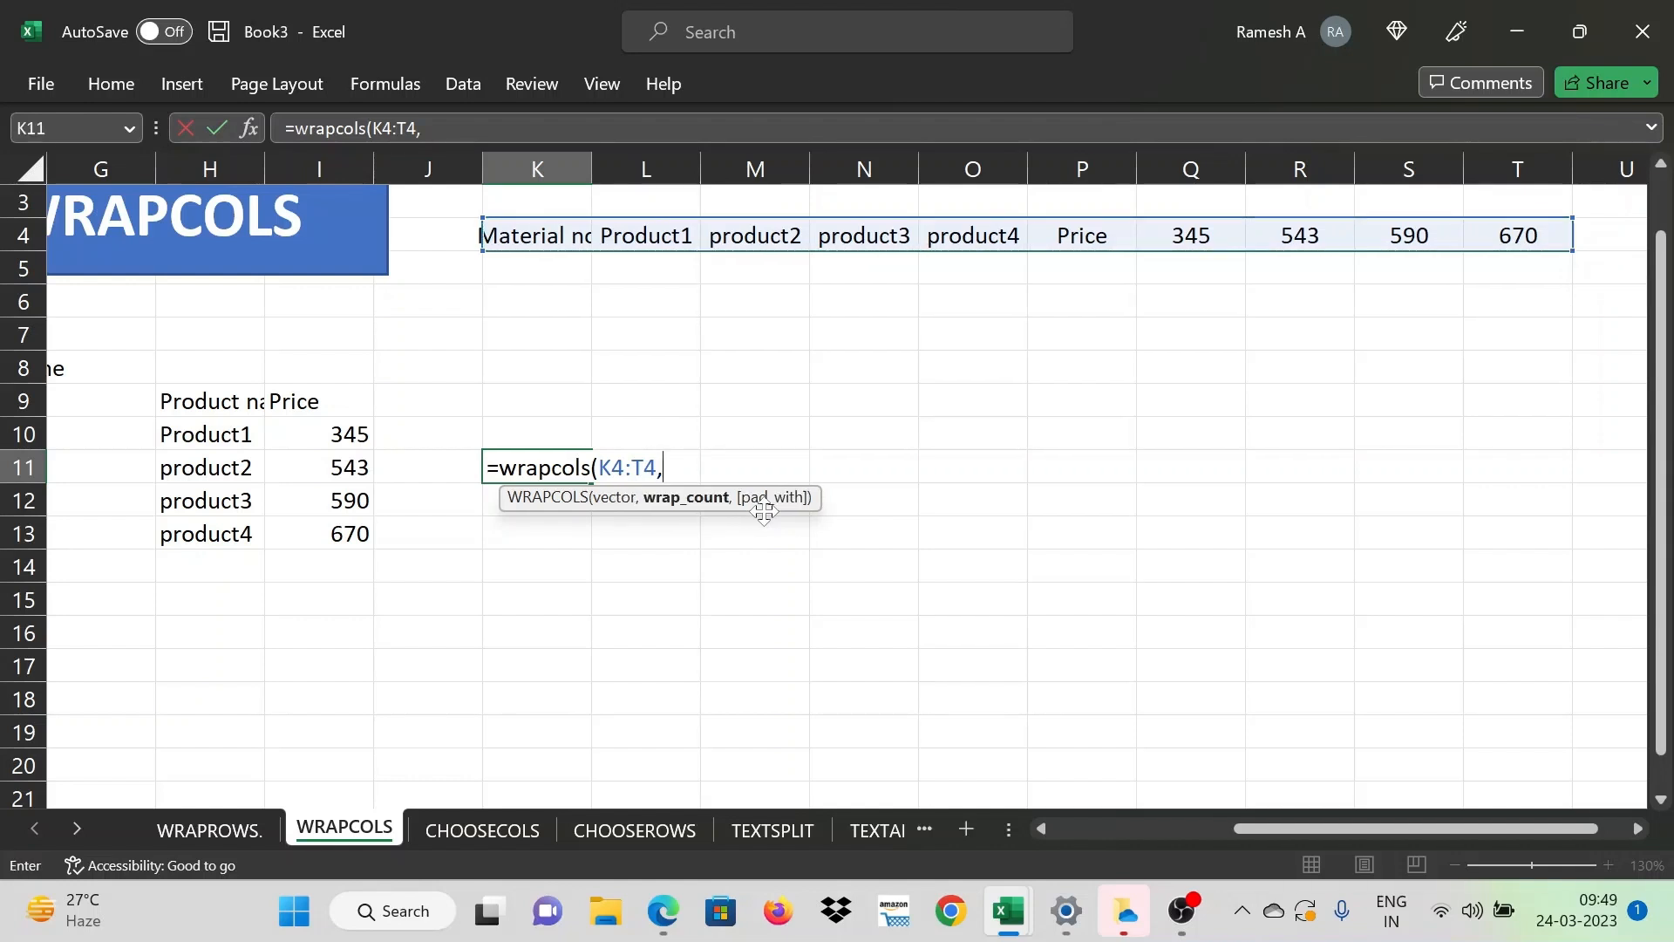
{"action": "type", "text": "5)"}
{"action": "key", "text": "Return"}
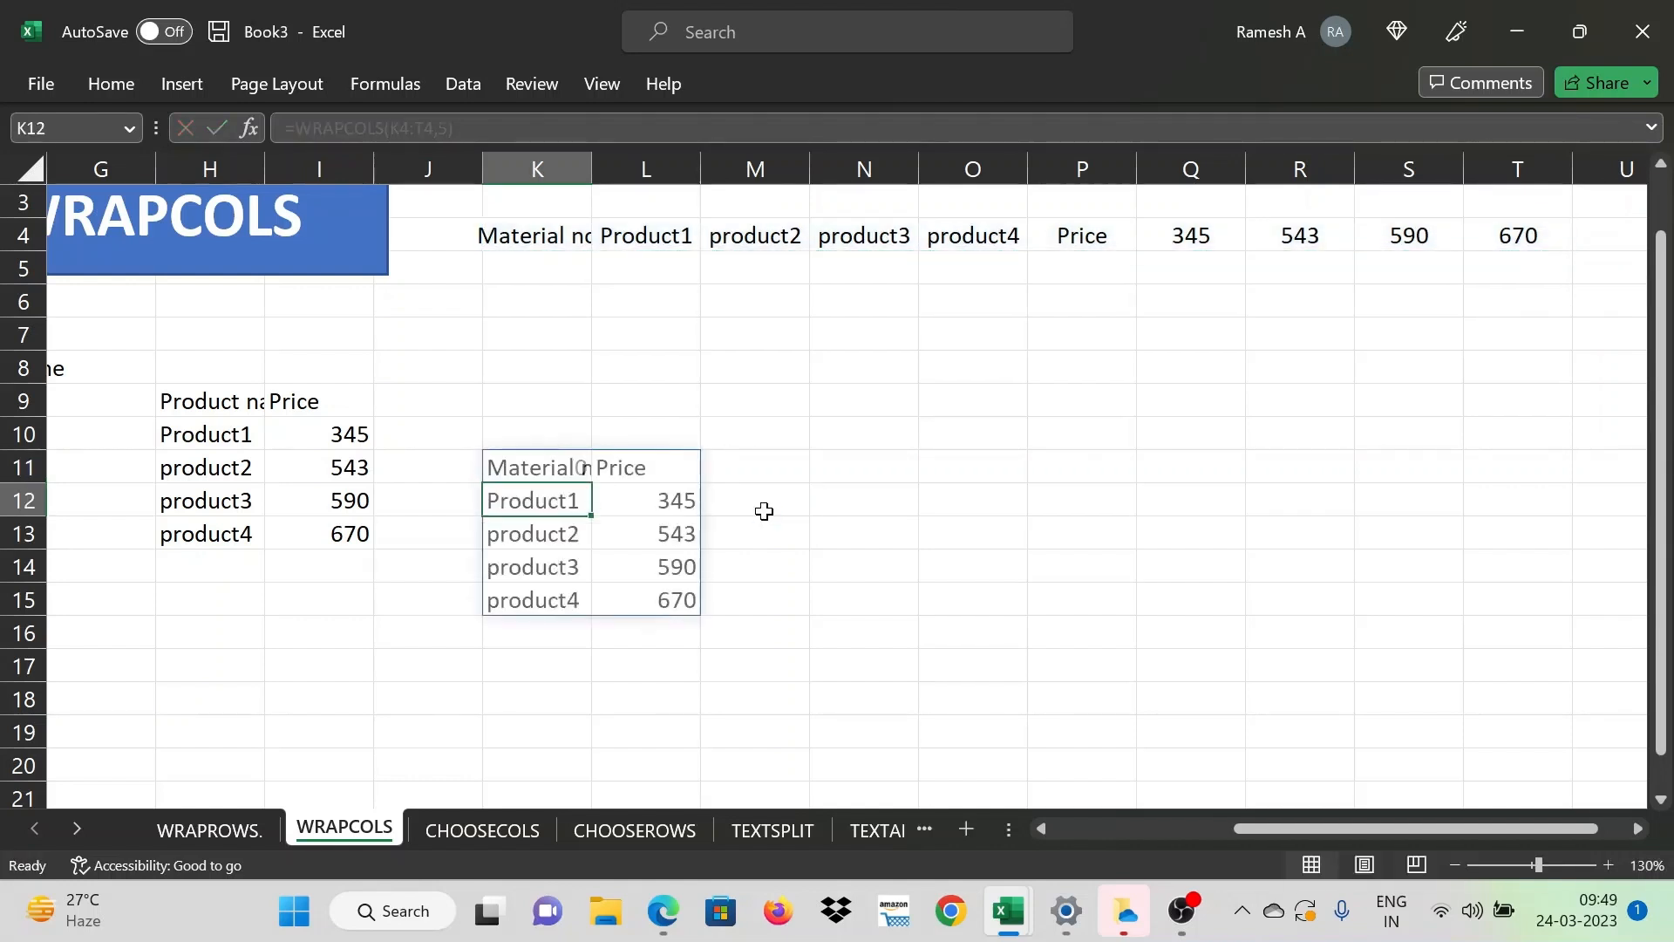
Check the wrapped result starting at K11 and compare it with the earlier vertical list example
{"action": "key", "text": "Up"}
{"action": "key", "text": "Right"}
{"action": "key", "text": "Left"}
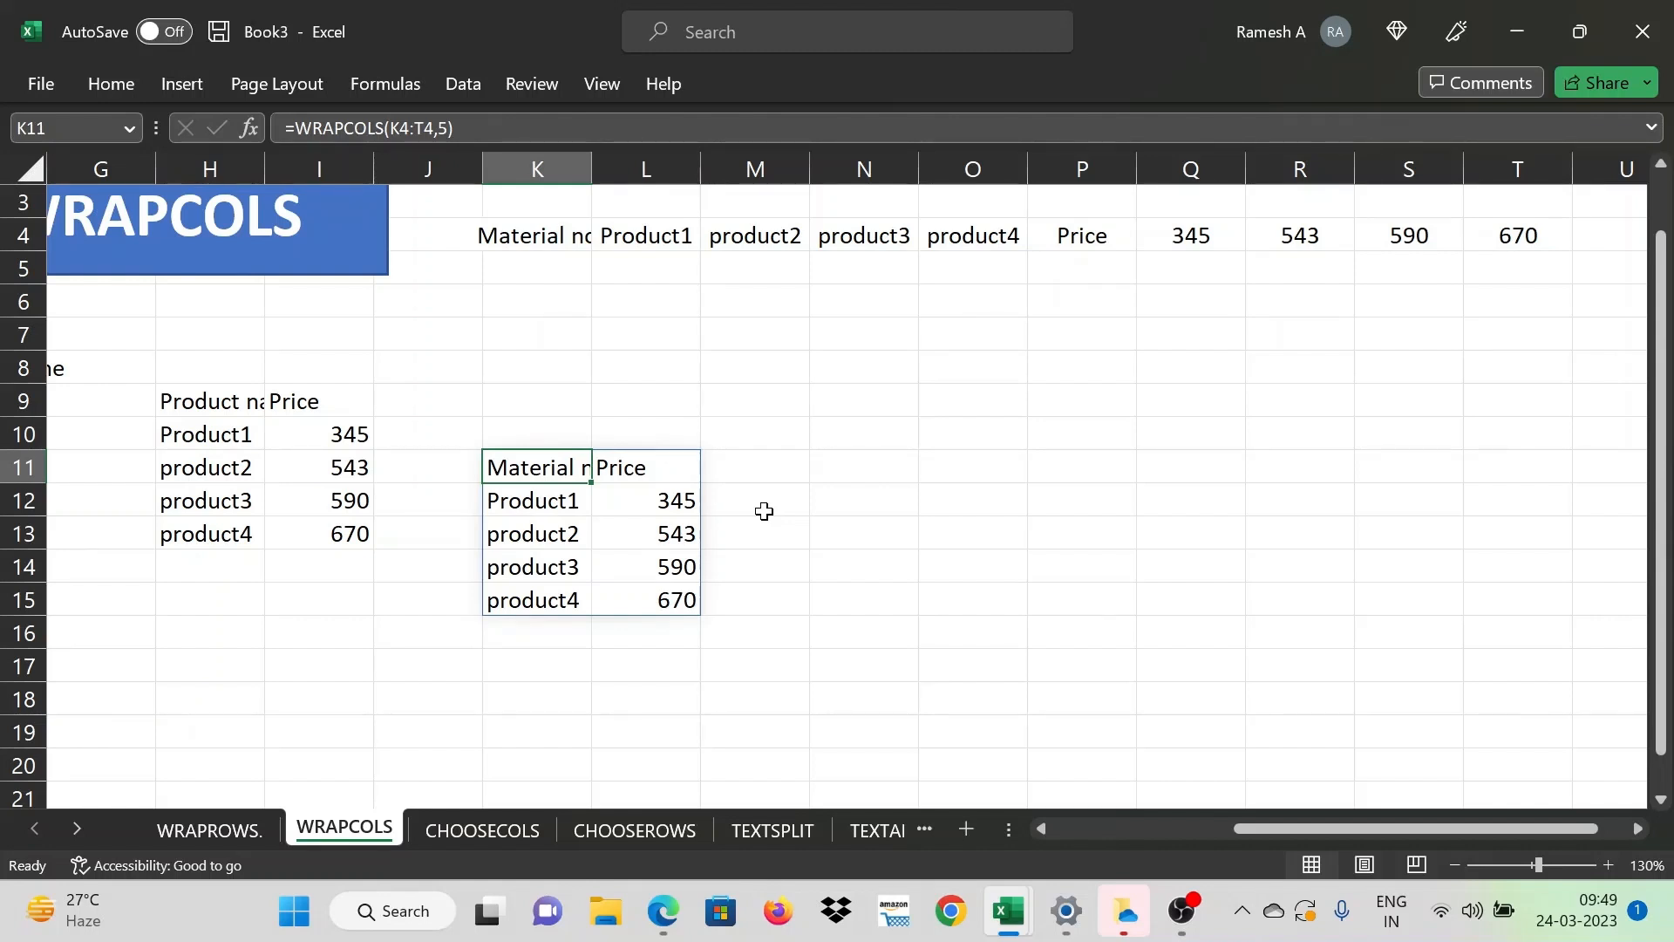
{"action": "key", "text": "Left"}
{"action": "key", "text": "Left"}
{"action": "key", "text": "Left"}
{"action": "key", "text": "Left"}
{"action": "key", "text": "Left"}
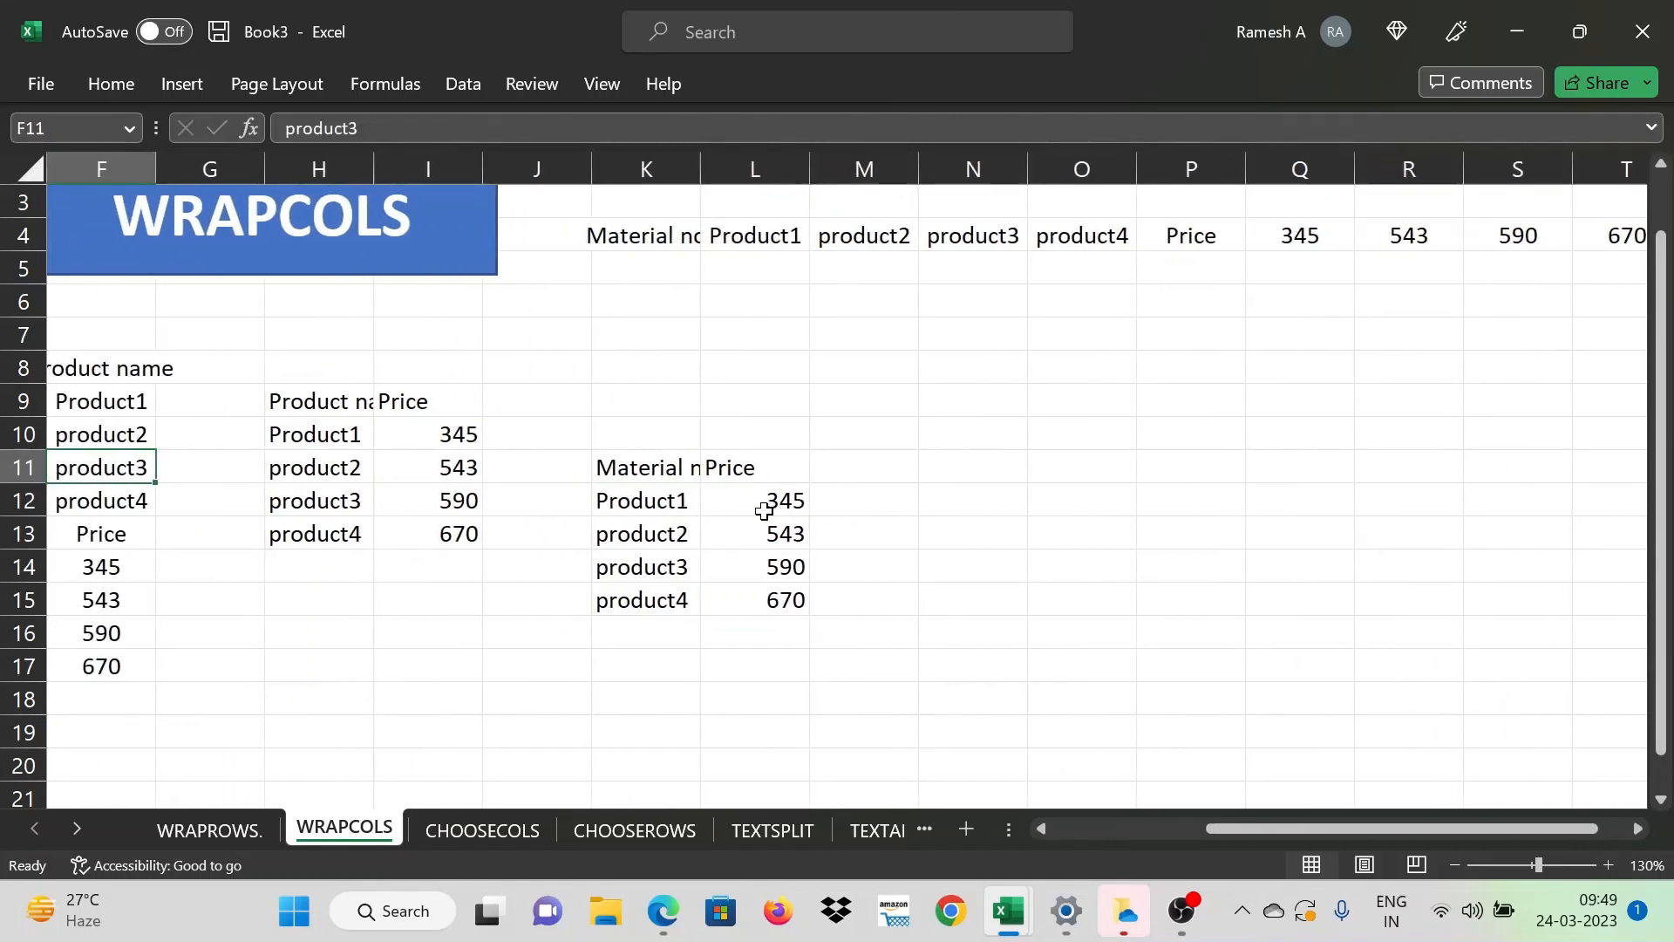
{"action": "key", "text": "Left"}
{"action": "key", "text": "Right"}
{"action": "key", "text": "Right"}
{"action": "key", "text": "Right"}
{"action": "key", "text": "Right"}
{"action": "key", "text": "Right"}
{"action": "key", "text": "Right"}
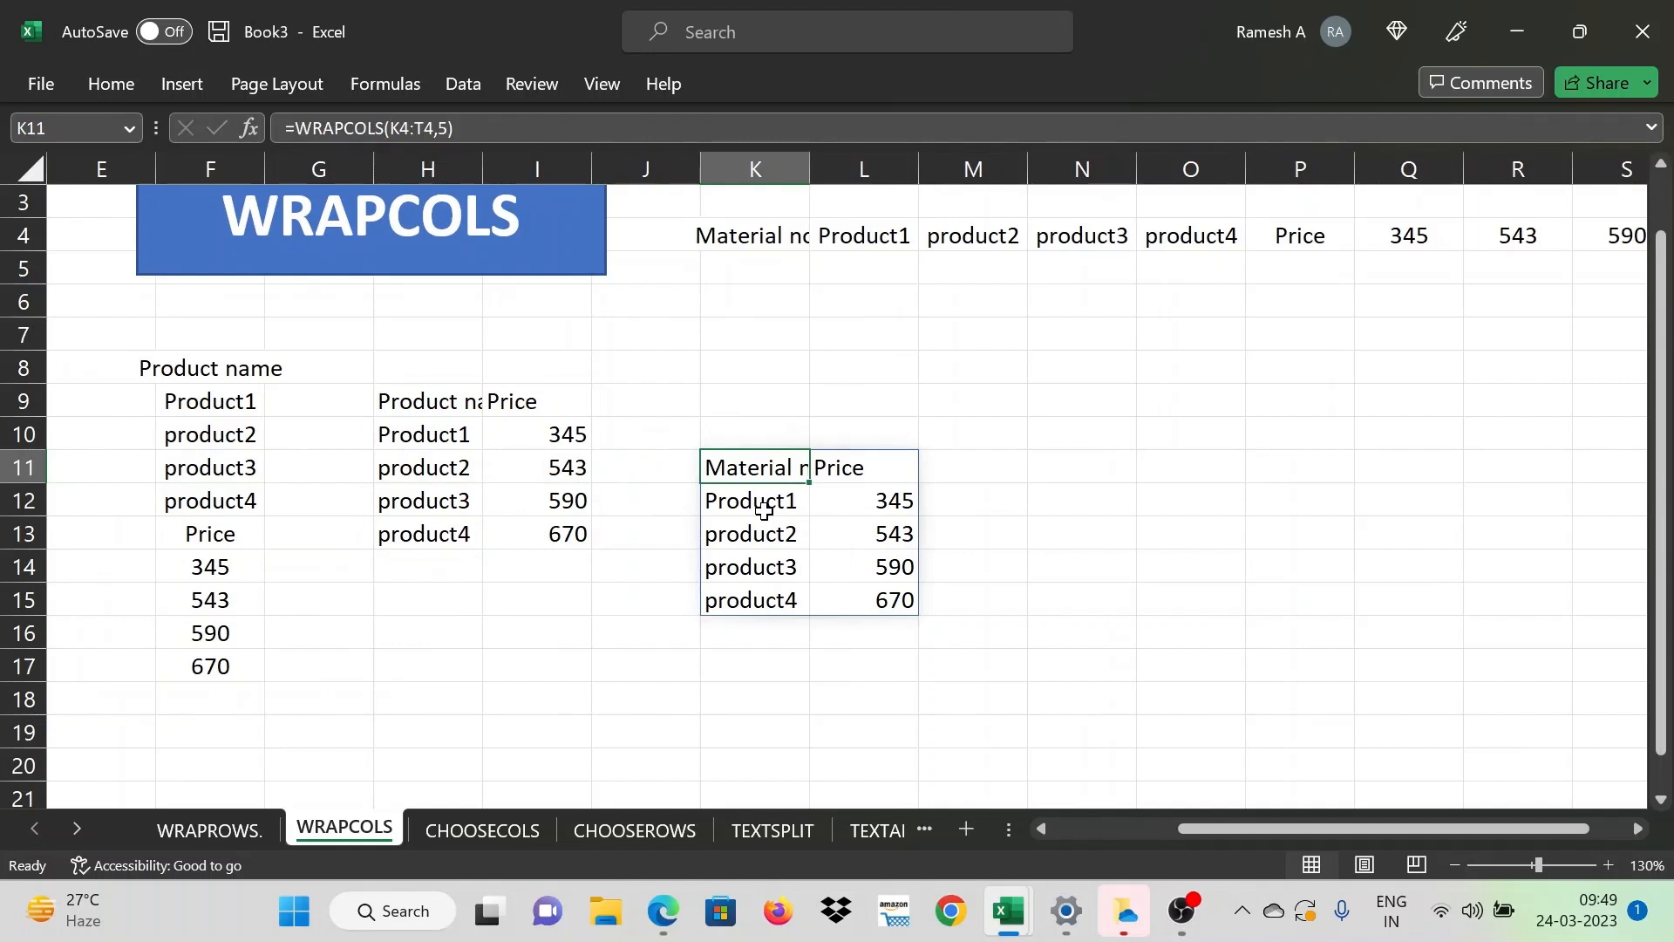
Change the source range of the WRAPCOLS formula in K11 to K4:S4, keeping the wrap count of 5
{"action": "double_click", "coordinate": [766, 460]}
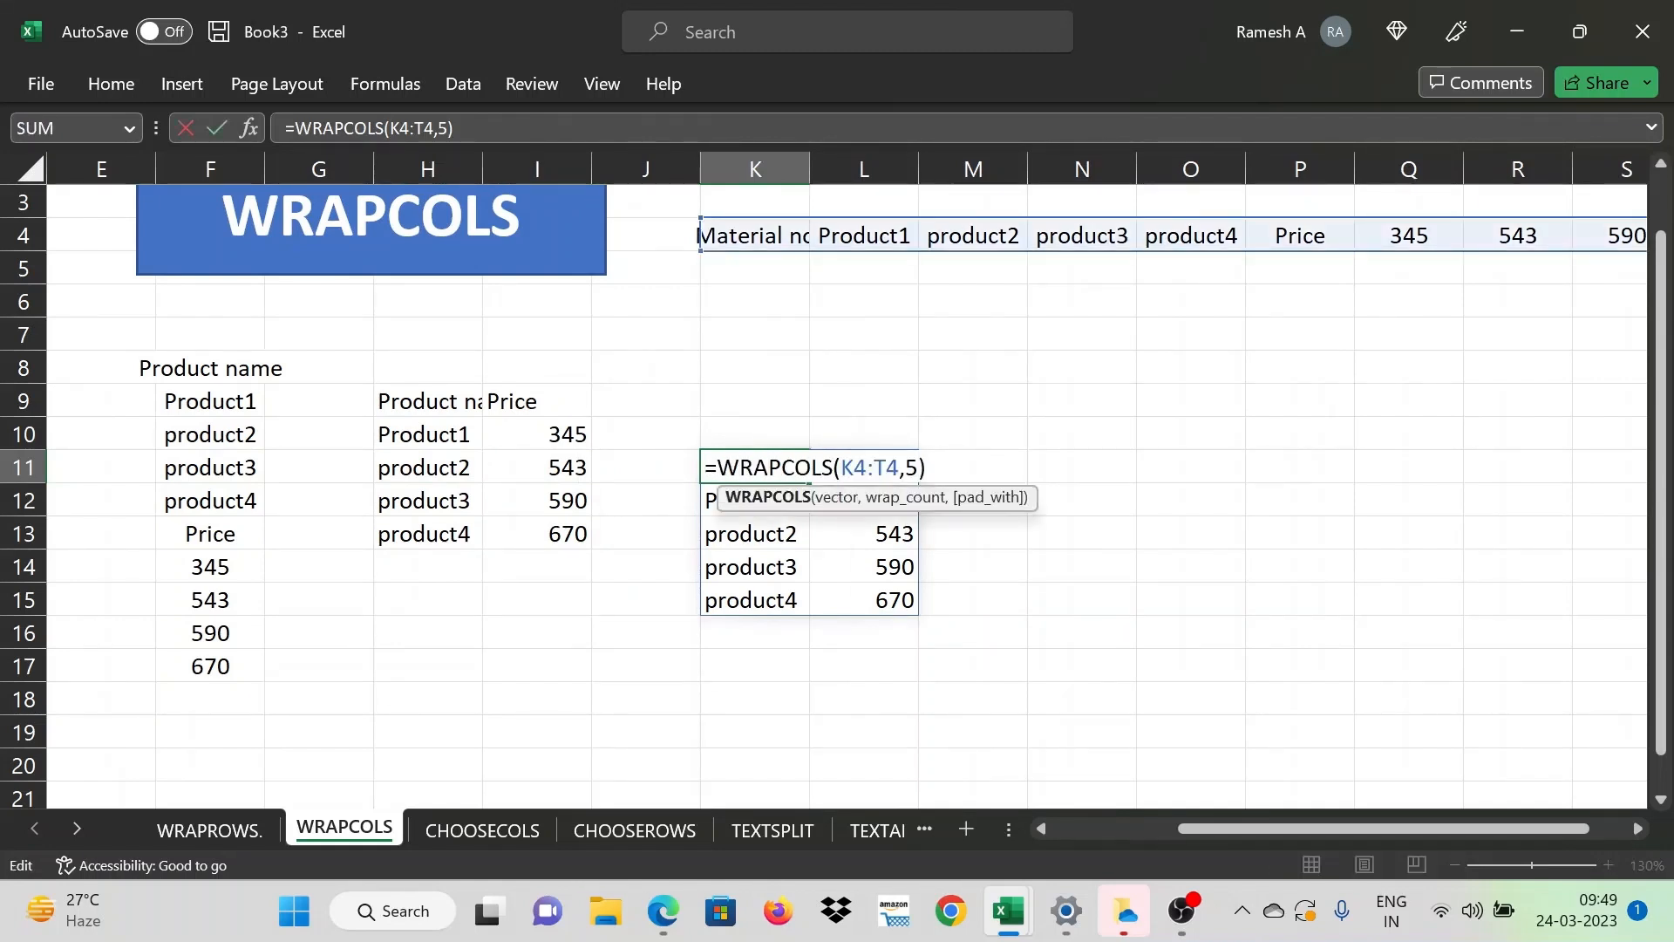
{"action": "left_click", "coordinate": [927, 467]}
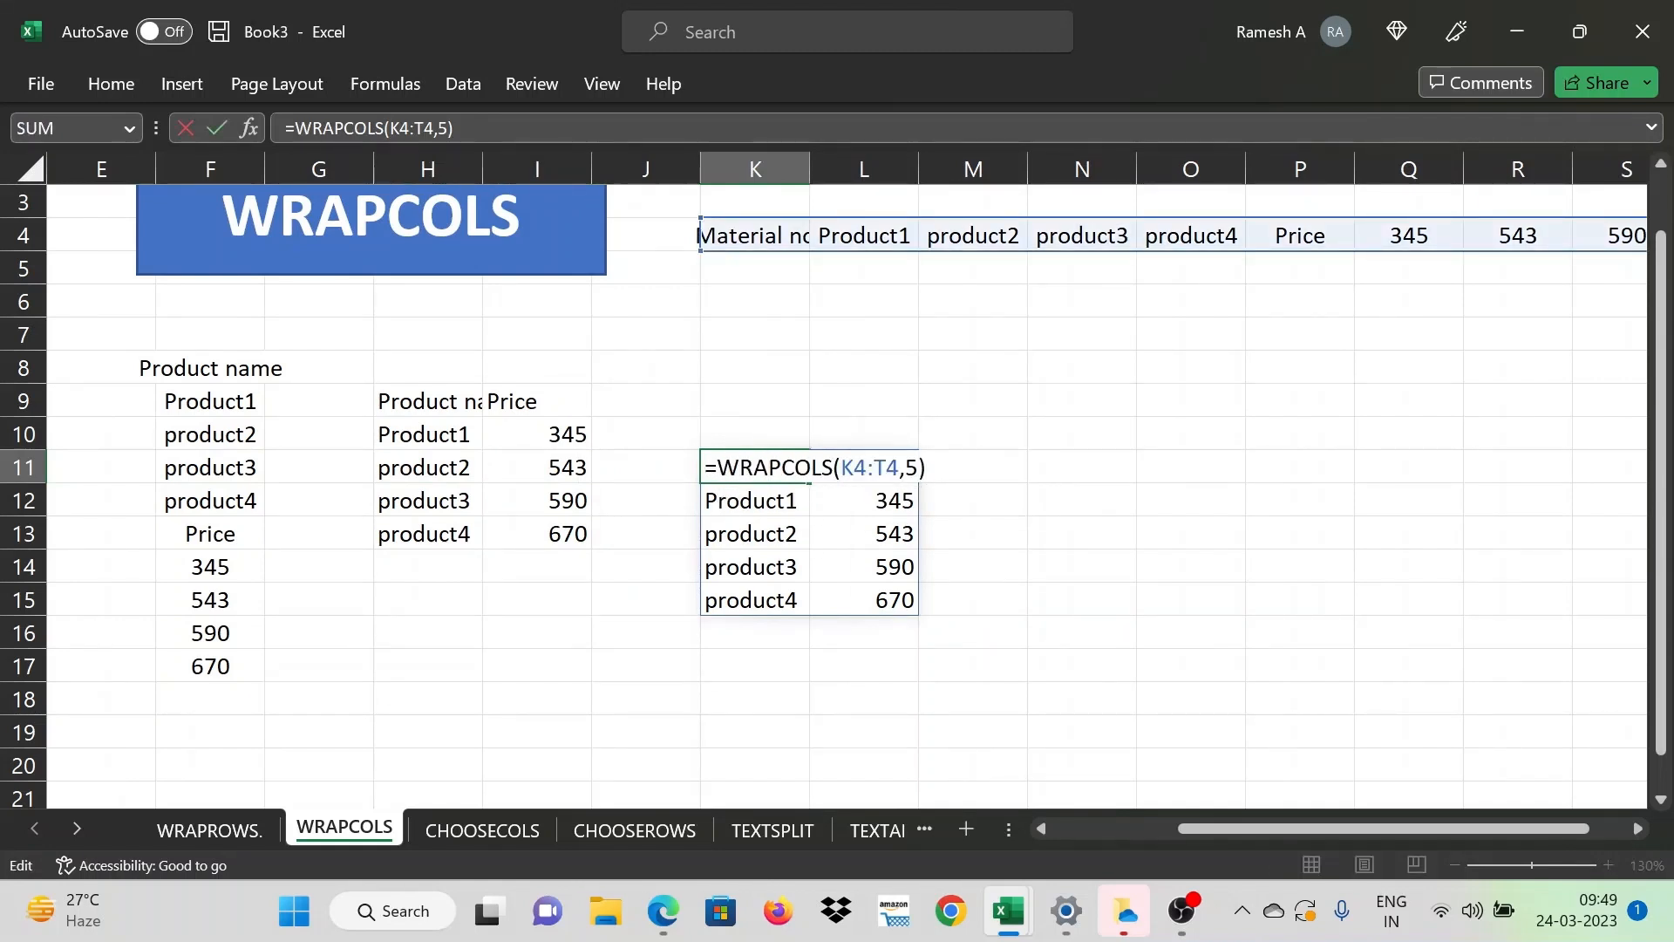
{"action": "left_click", "coordinate": [901, 467]}
{"action": "key", "text": "BackSpace"}
{"action": "key", "text": "BackSpace"}
{"action": "key", "text": "BackSpace"}
{"action": "key", "text": "BackSpace"}
{"action": "key", "text": "BackSpace"}
{"action": "key", "text": "BackSpace"}
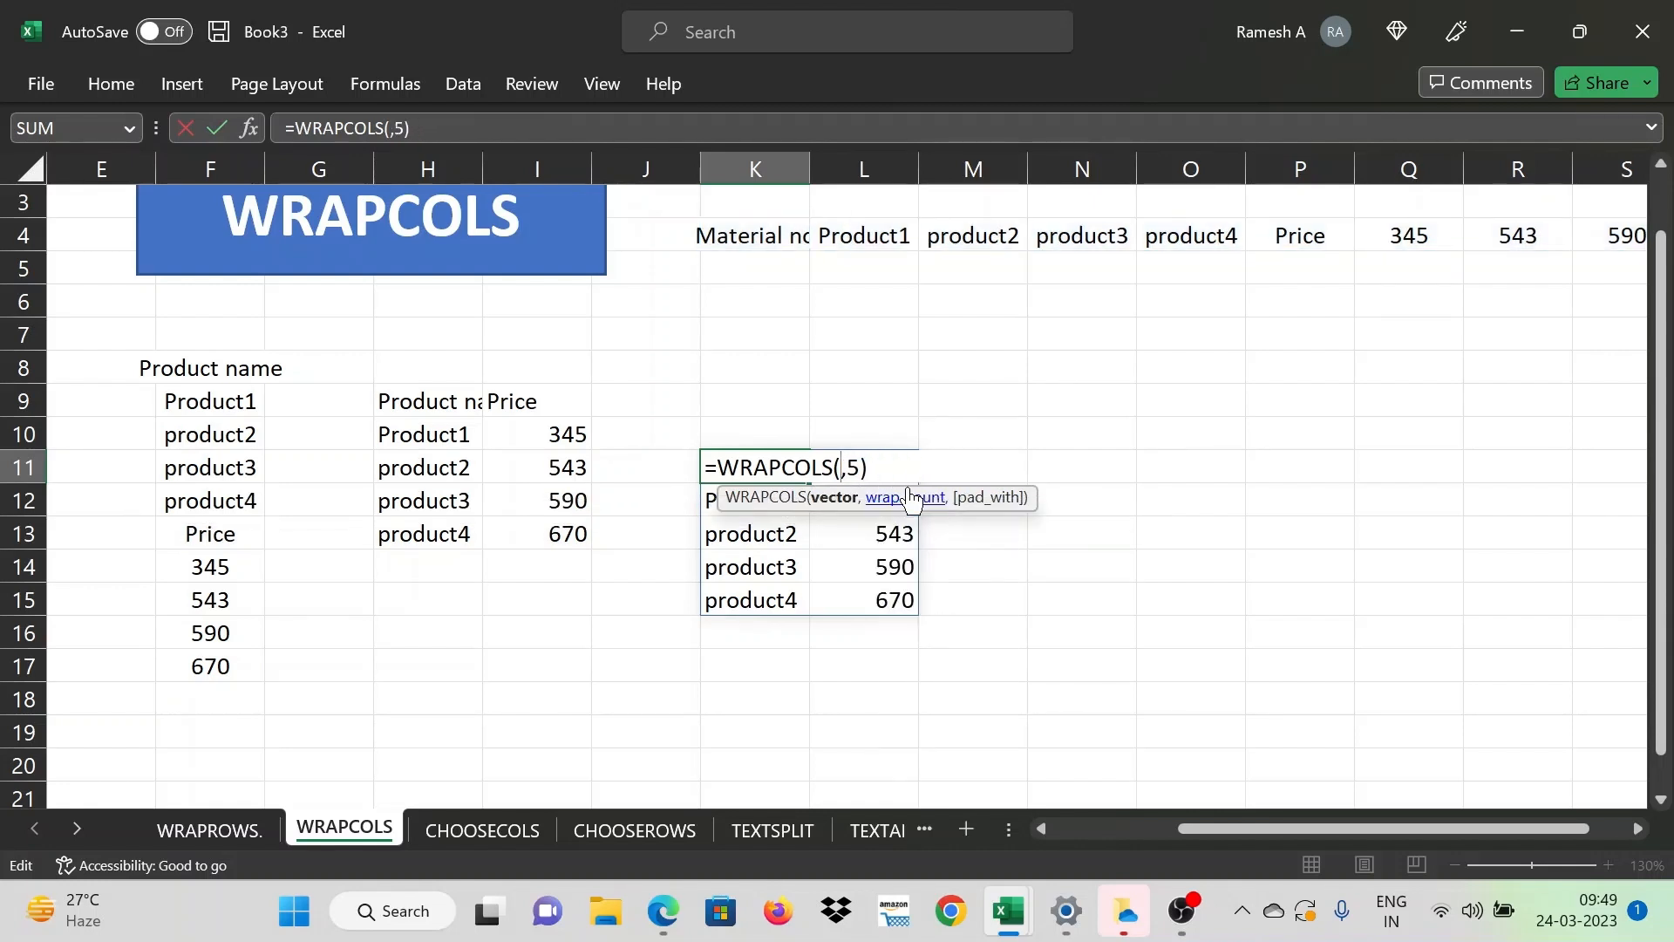
{"action": "left_click", "coordinate": [739, 231]}
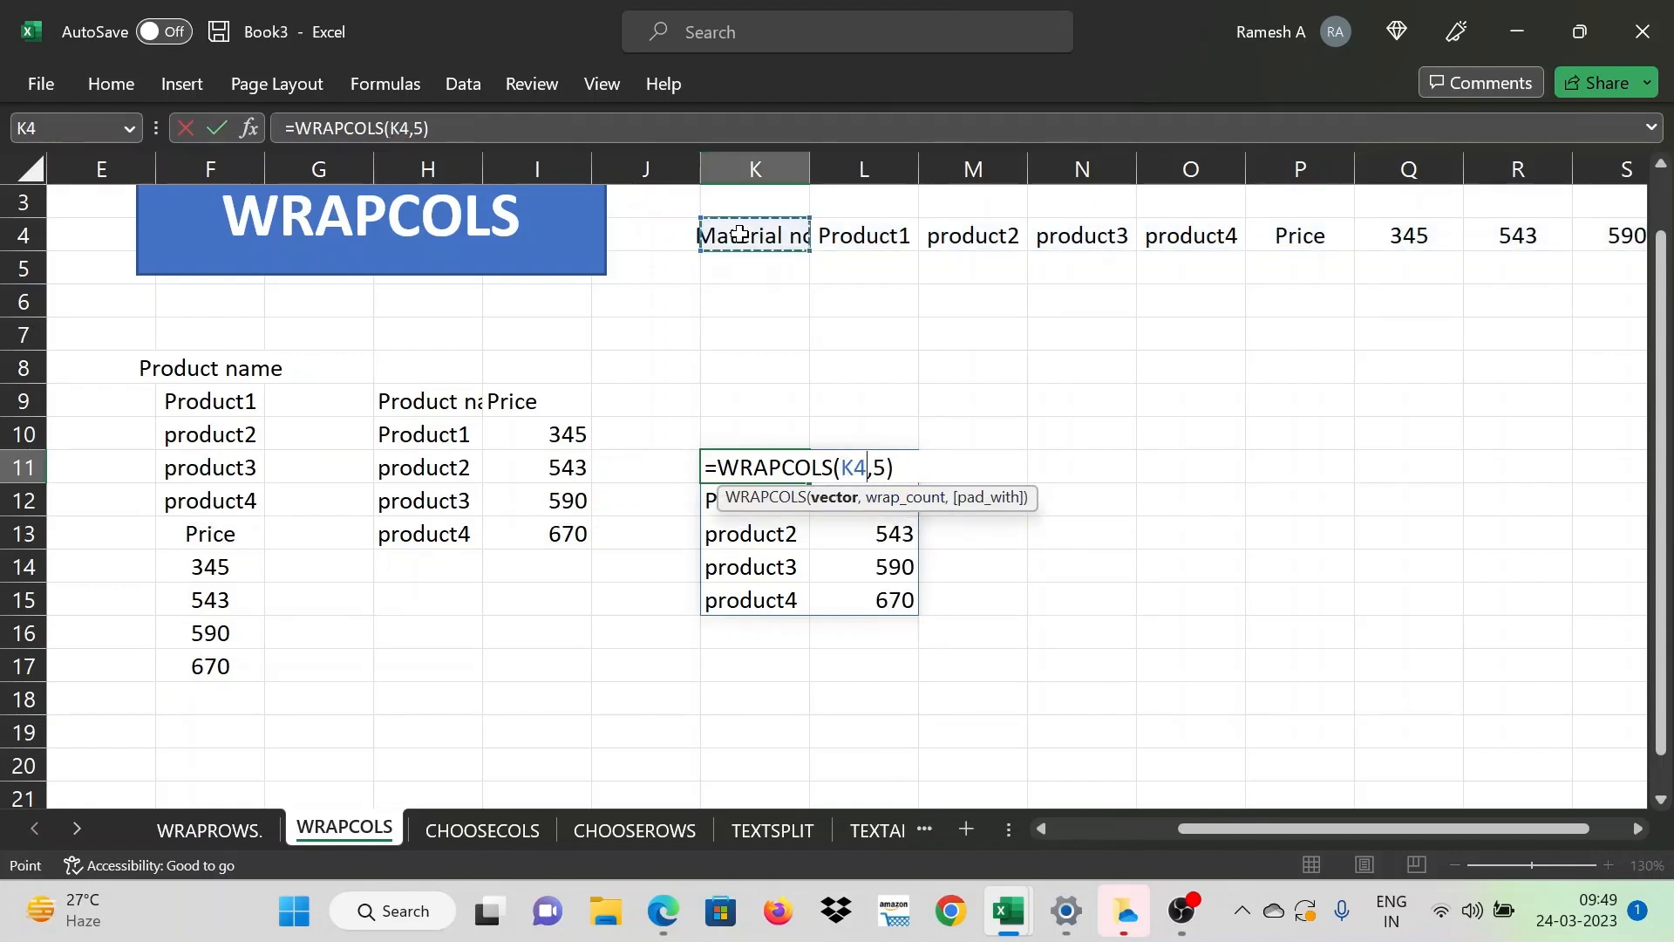
{"action": "key", "text": "ctrl+shift+Right"}
{"action": "key", "text": "shift+Left"}
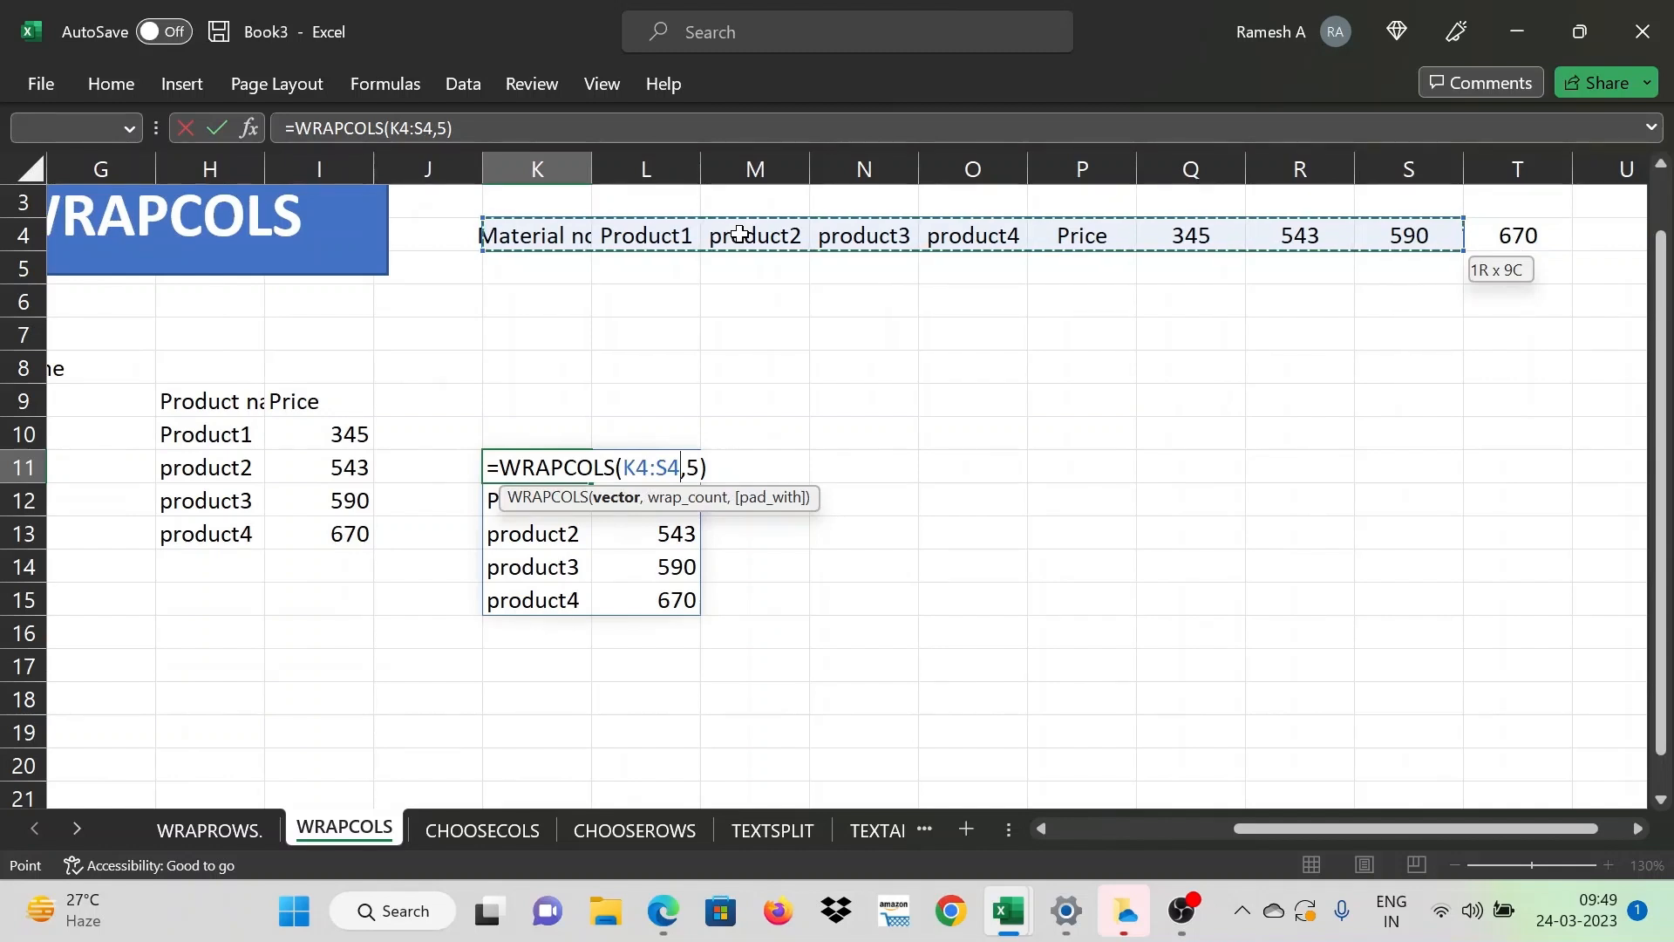
{"action": "key", "text": "Return"}
{"action": "key", "text": "Down"}
{"action": "key", "text": "Down"}
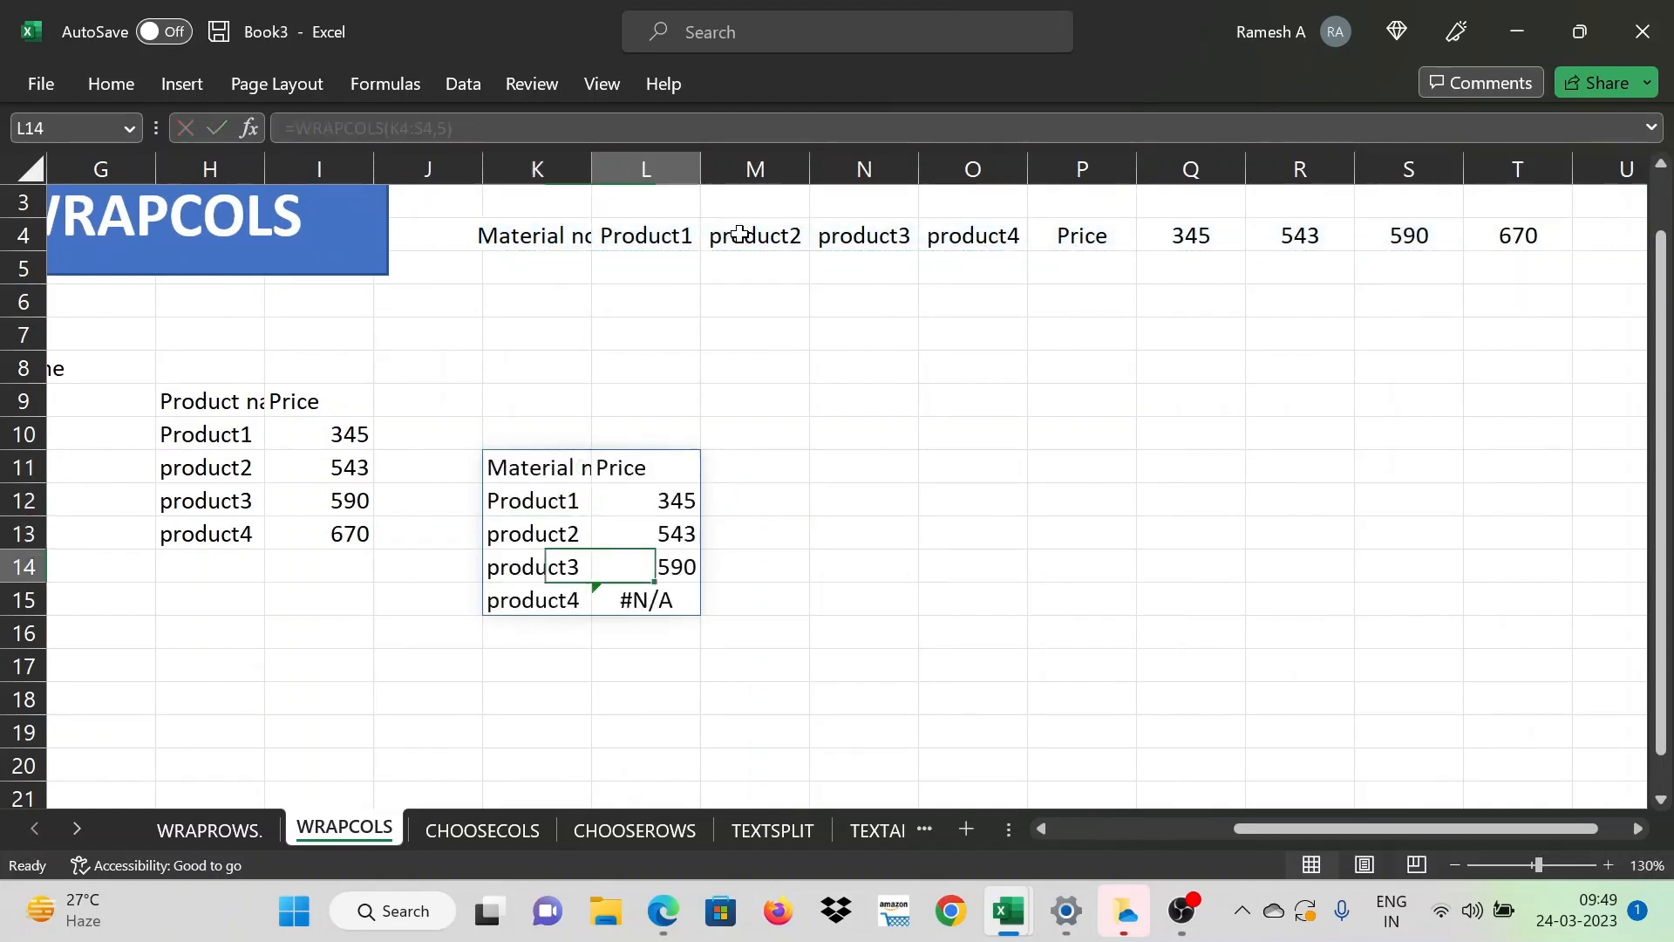
{"action": "key", "text": "Up"}
{"action": "key", "text": "Up"}
{"action": "key", "text": "Up"}
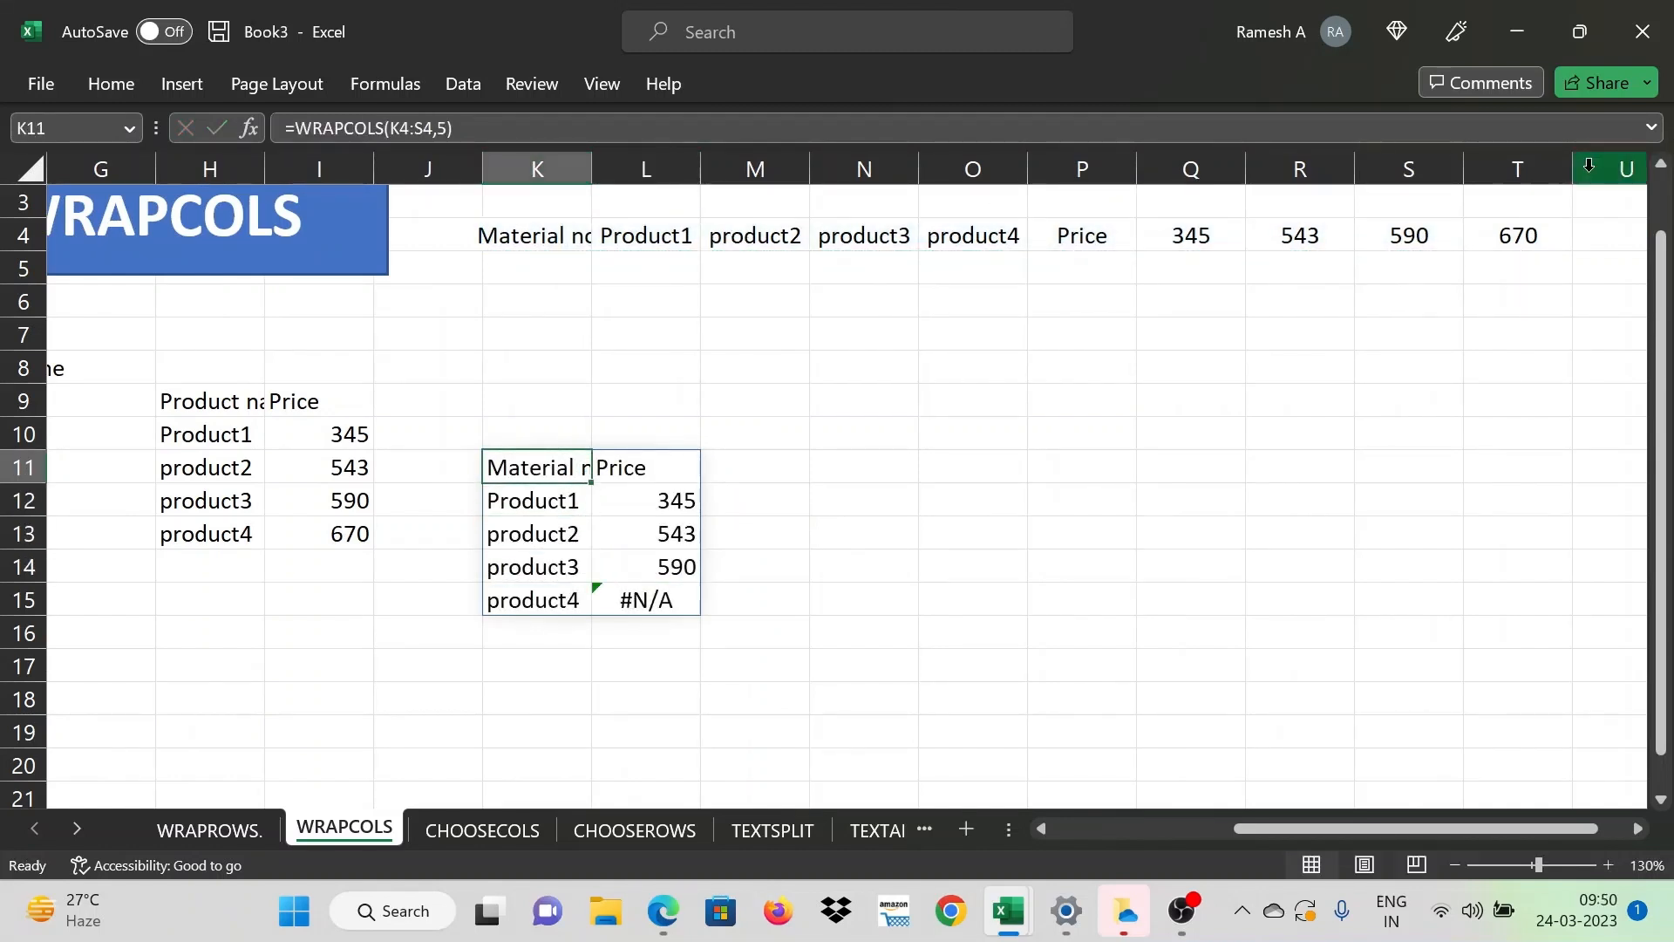
Clear the last price in T4 and add "Missing" as the padding value of the WRAPCOLS formula in K11
{"action": "left_click", "coordinate": [1538, 228]}
{"action": "key", "text": "Delete"}
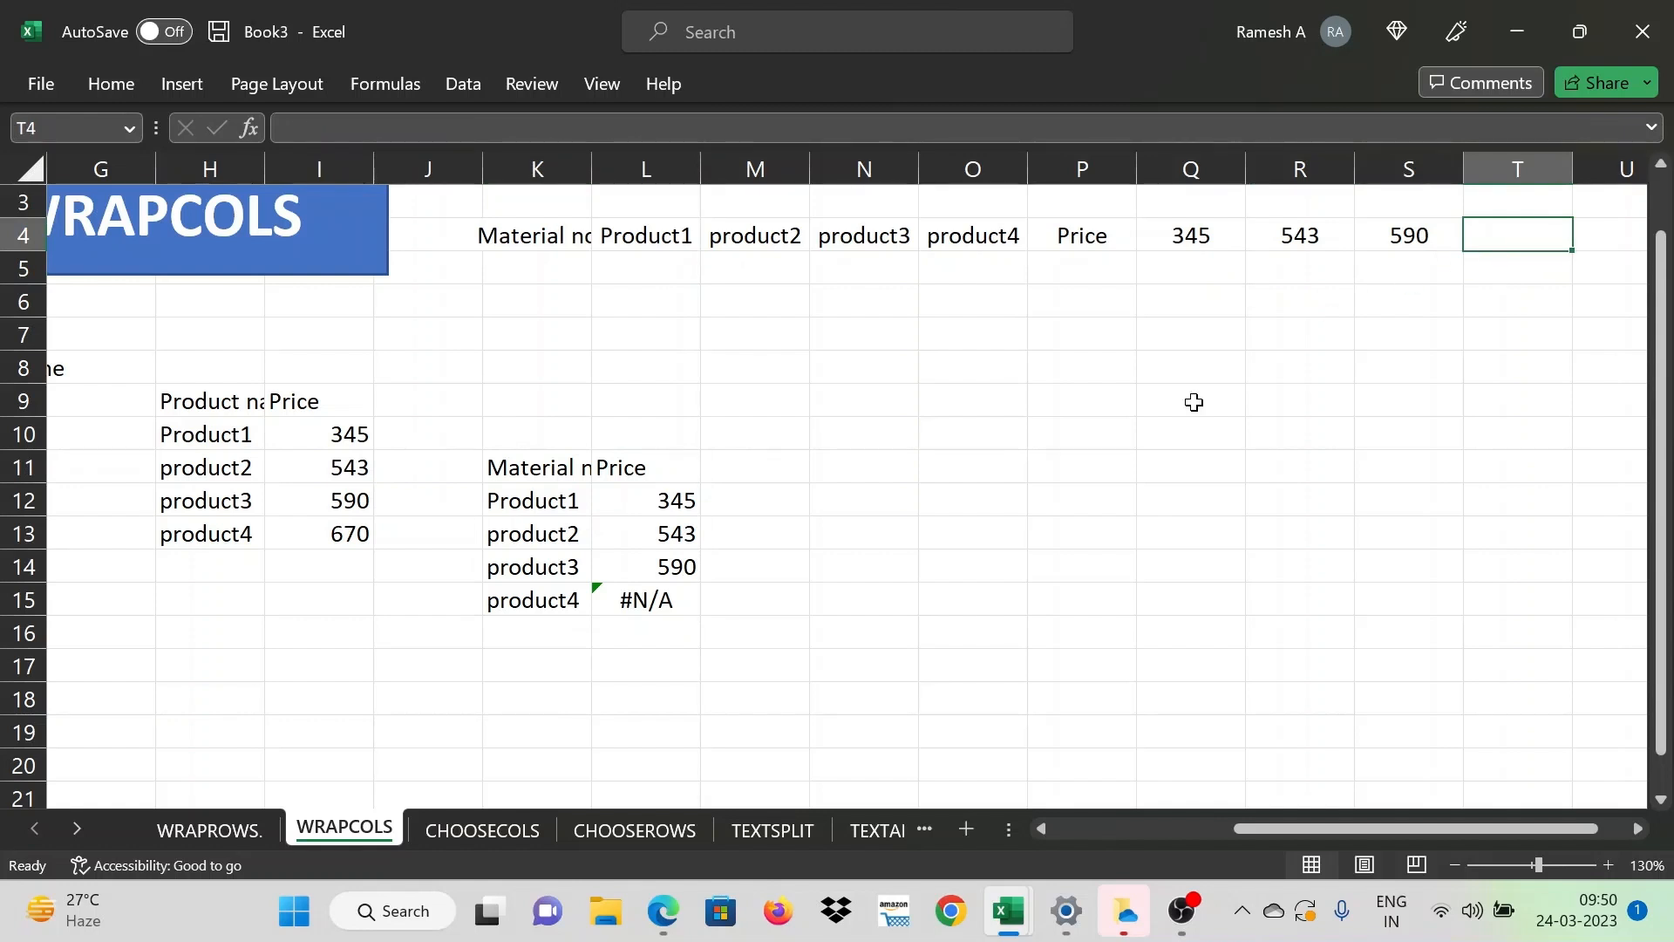
{"action": "double_click", "coordinate": [551, 467]}
{"action": "left_click", "coordinate": [699, 468]}
{"action": "type", "text": ","}
{"action": "type", "text": "\"Missin"}
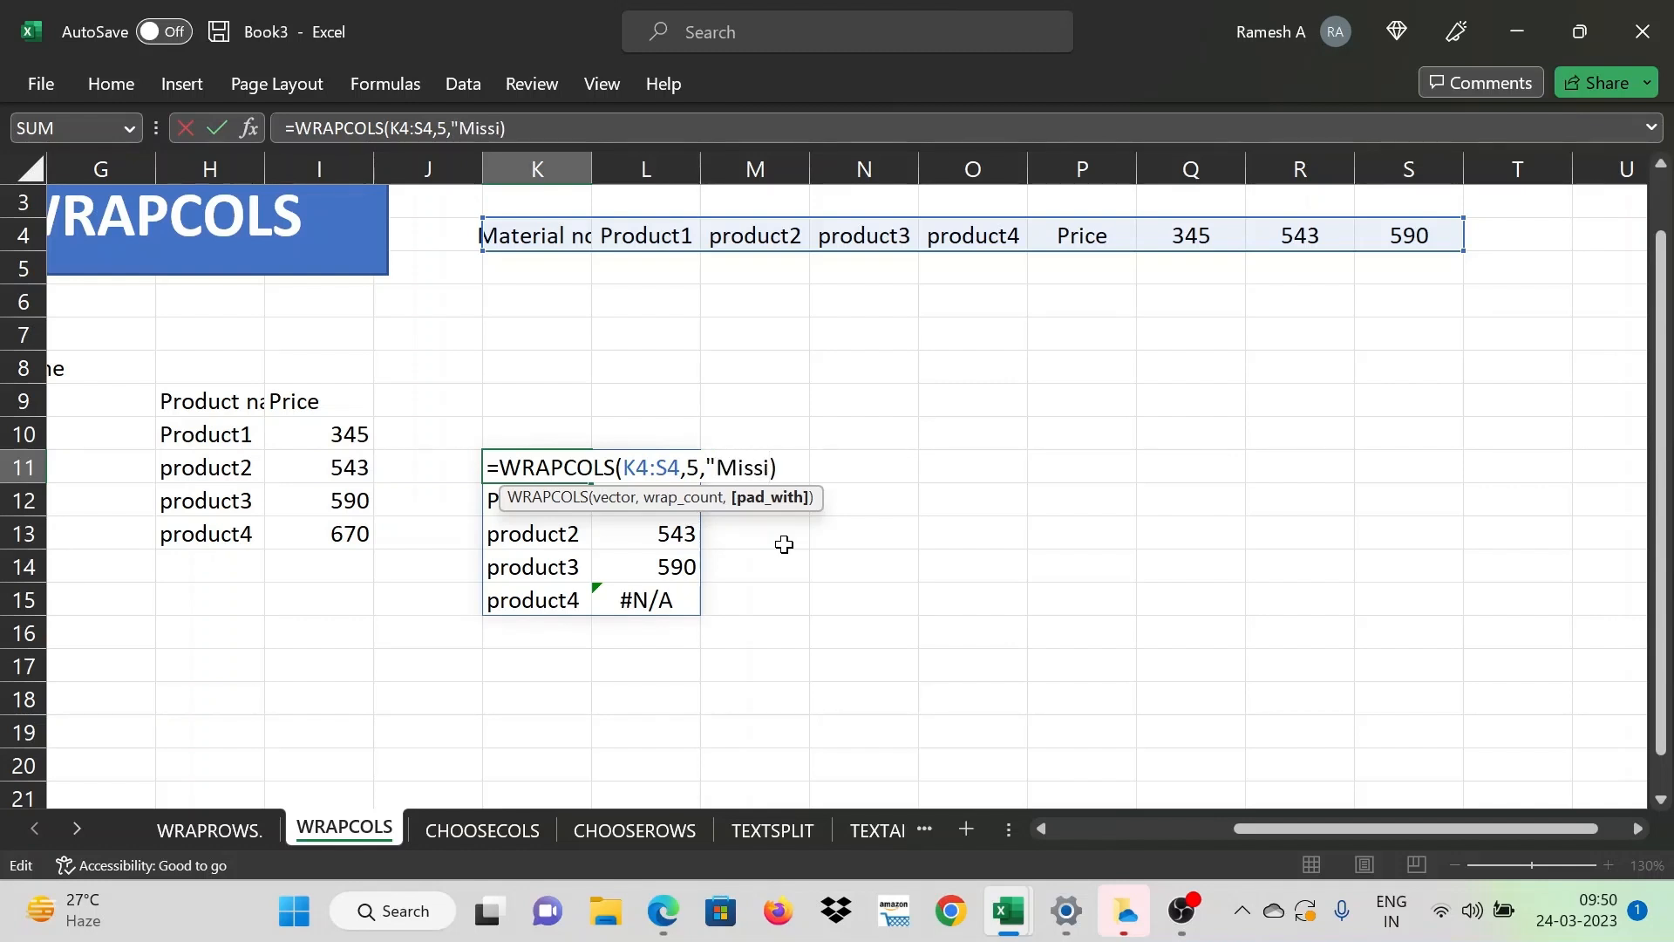
{"action": "type", "text": "g"}
{"action": "key", "text": "Return"}
{"action": "key", "text": "Down"}
{"action": "key", "text": "Down"}
{"action": "key", "text": "Down"}
{"action": "key", "text": "Right"}
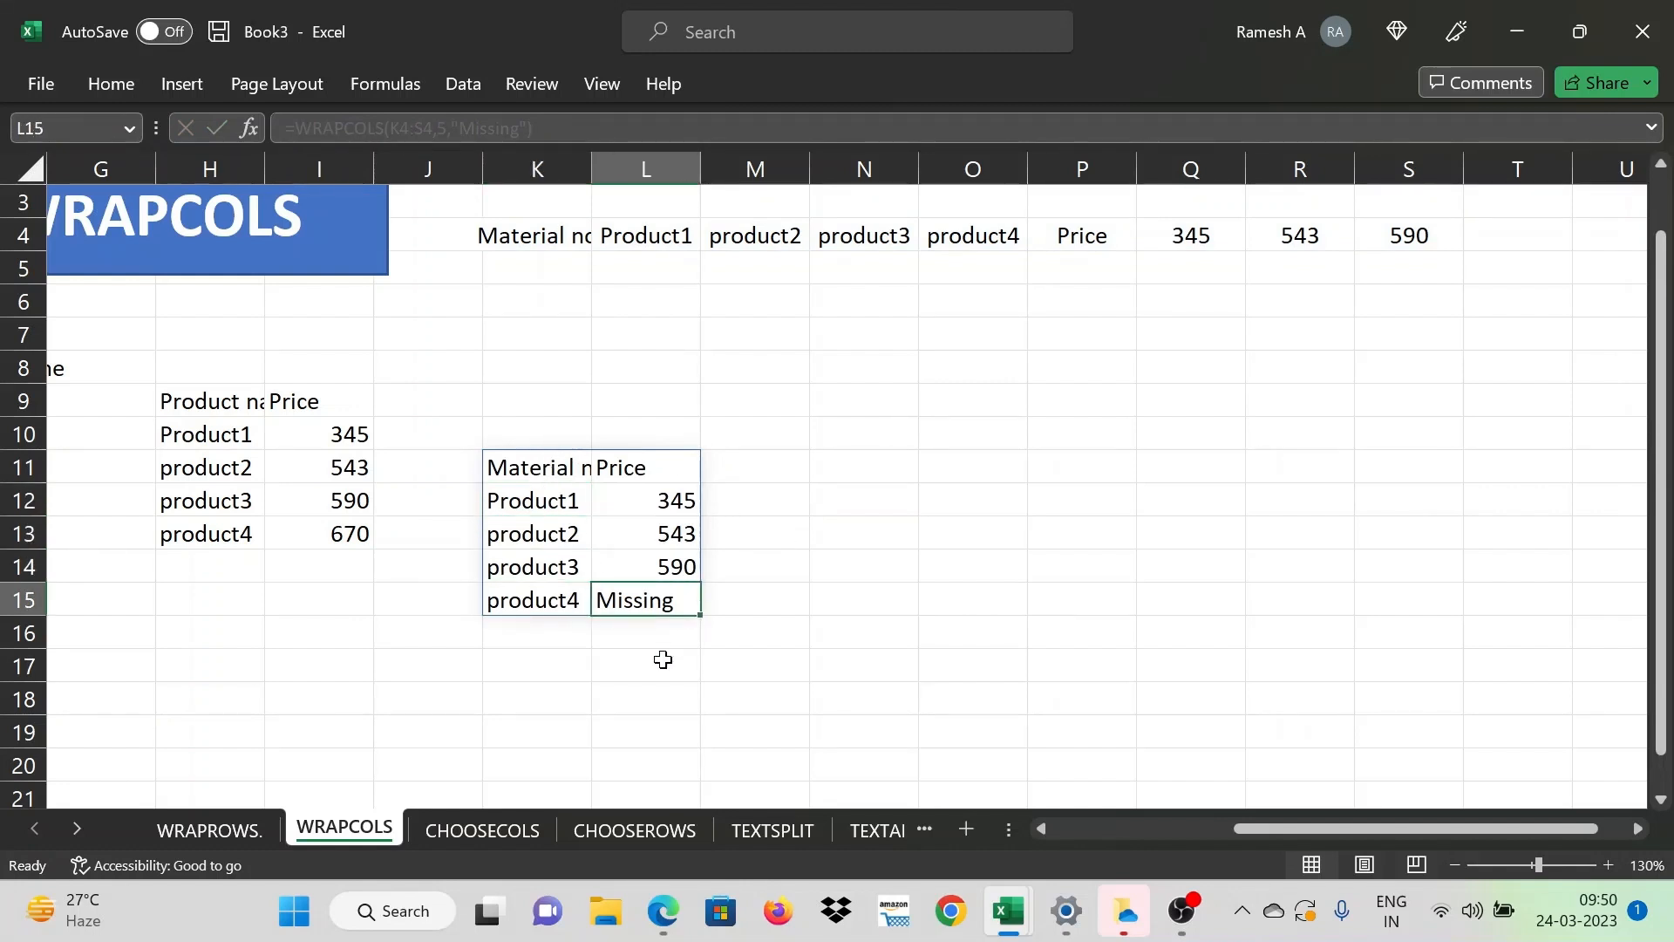
Open the CHOOSECOLS sheet and review the full employee salary table in B7:AH12
{"action": "left_click", "coordinate": [476, 839]}
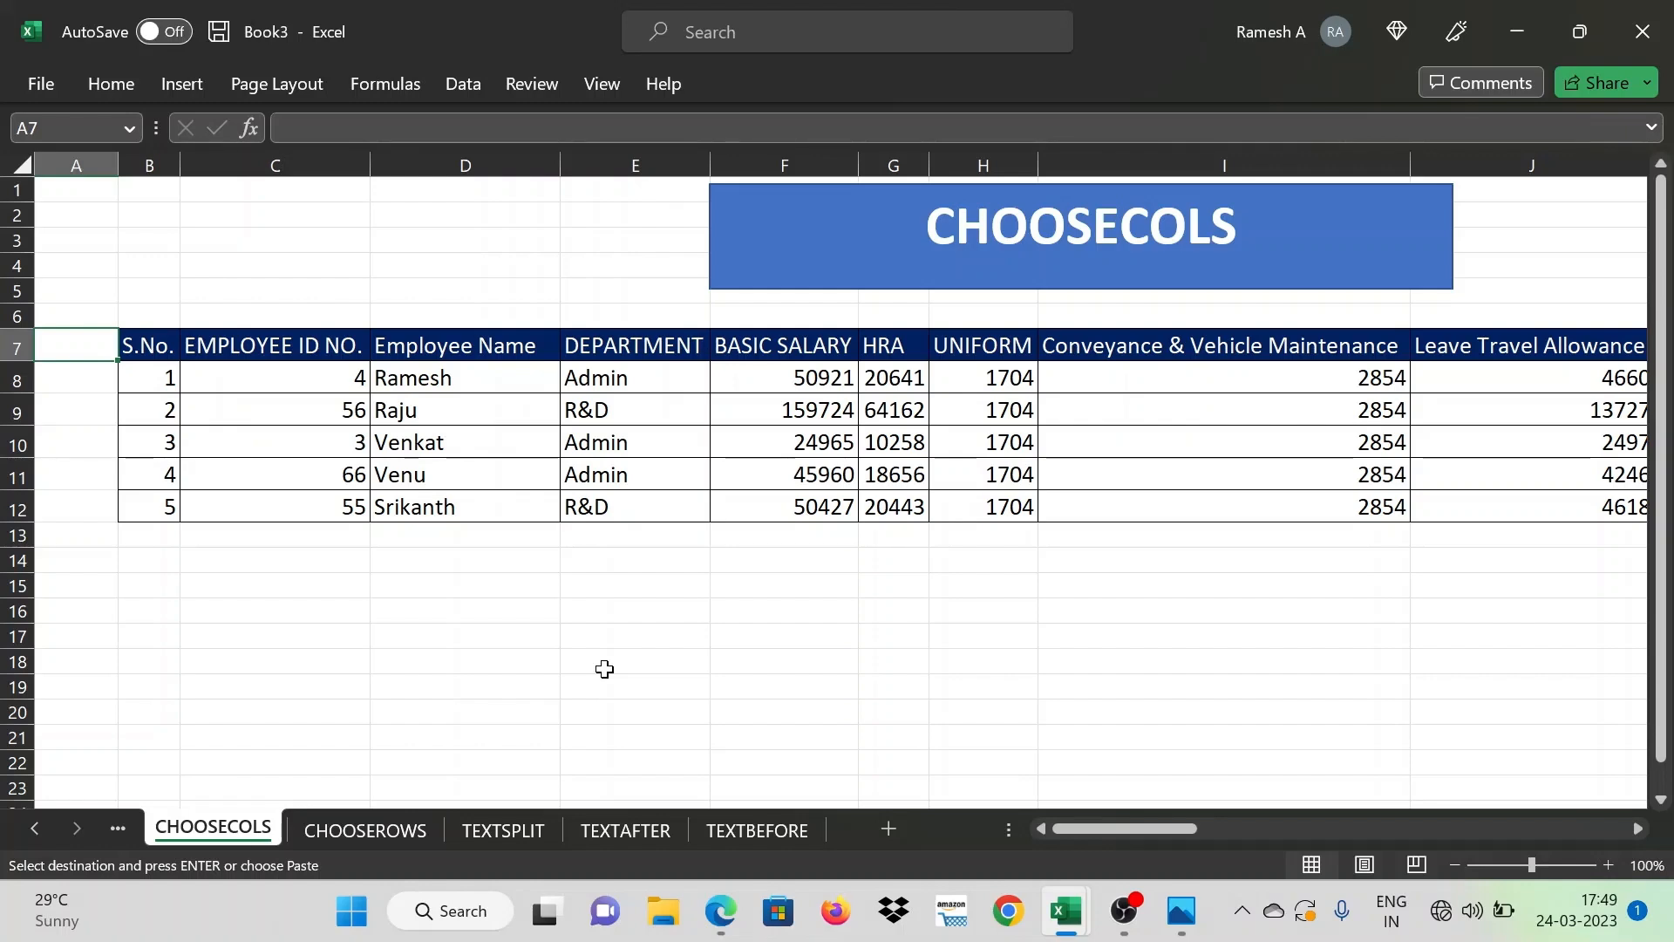
{"action": "key", "text": "Right"}
{"action": "key", "text": "Down"}
{"action": "key", "text": "Down"}
{"action": "key", "text": "Up"}
{"action": "key", "text": "Up"}
{"action": "key", "text": "ctrl+shift+Right"}
{"action": "key", "text": "ctrl+shift+Down"}
{"action": "key", "text": "Left"}
{"action": "key", "text": "Right"}
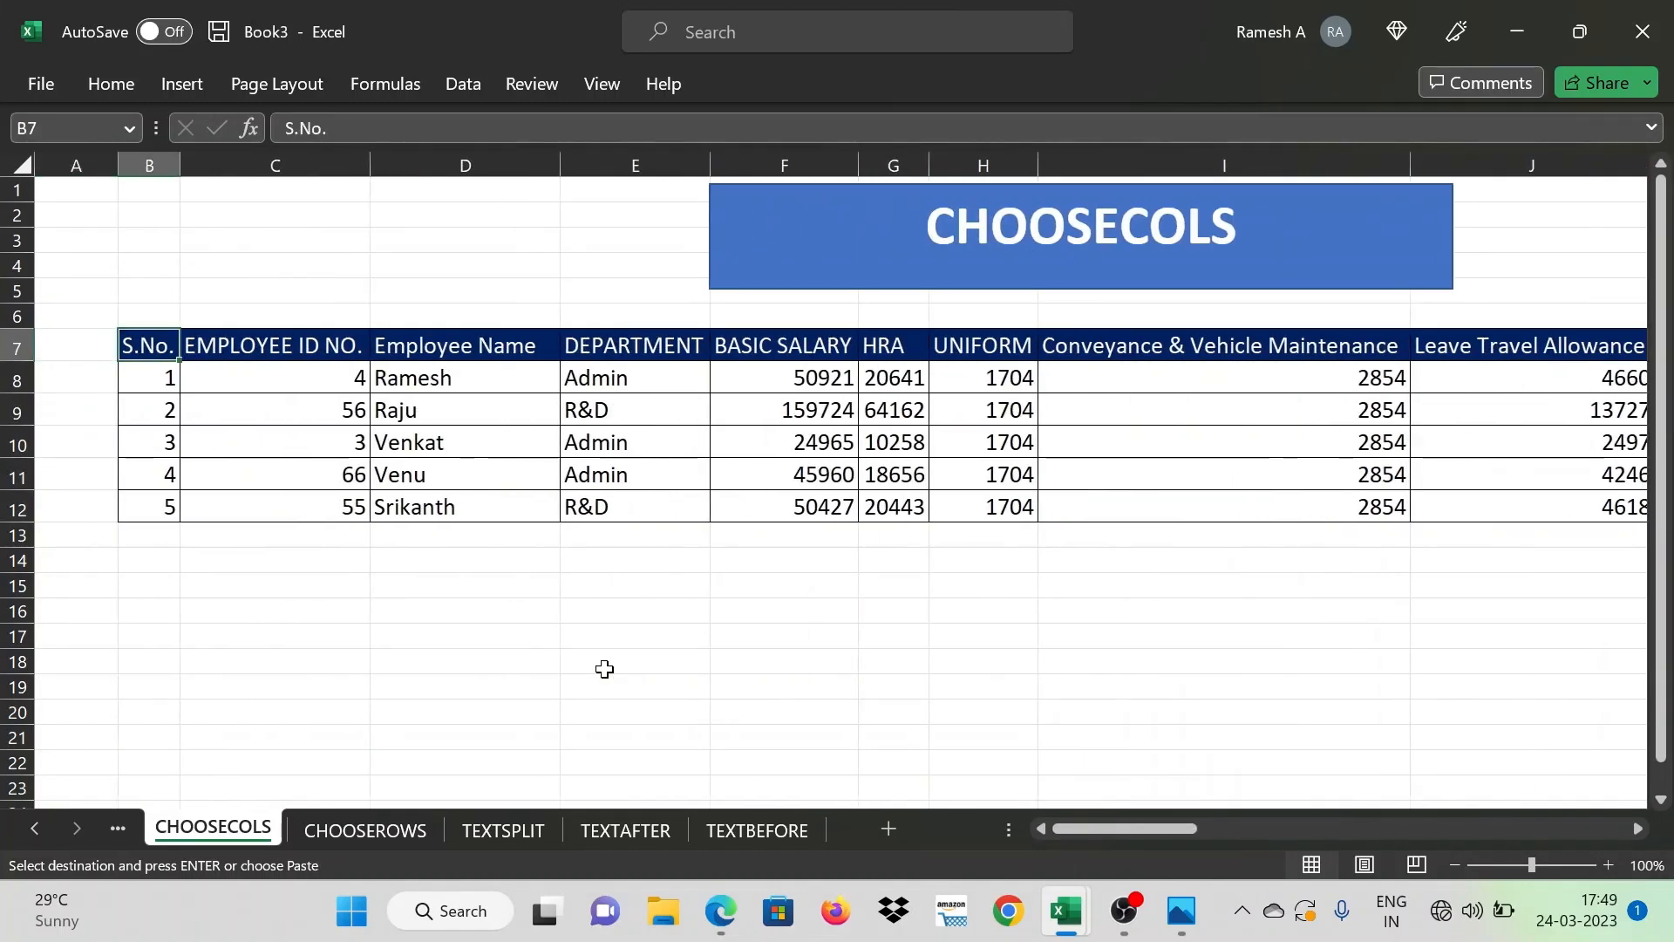
{"action": "key", "text": "ctrl+shift+Right"}
{"action": "key", "text": "shift+Down"}
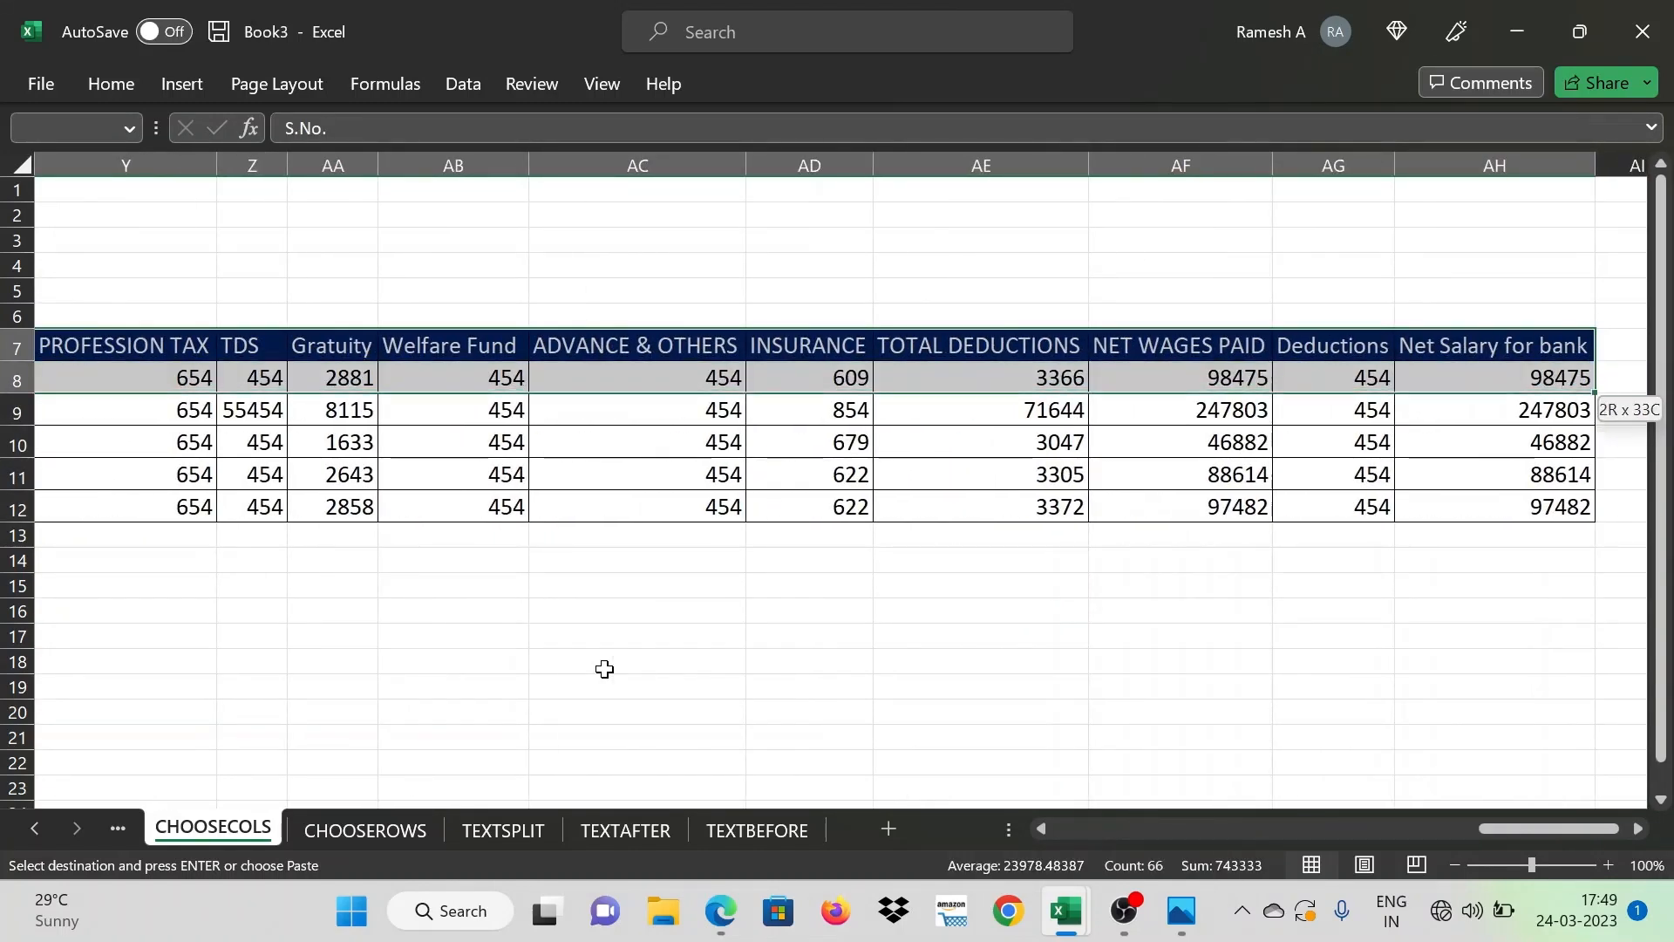
{"action": "key", "text": "shift+Down"}
{"action": "key", "text": "shift+Down"}
{"action": "key", "text": "shift+Down"}
{"action": "key", "text": "shift+Down"}
{"action": "key", "text": "Left"}
{"action": "key", "text": "Right"}
{"action": "key", "text": "ctrl+v"}
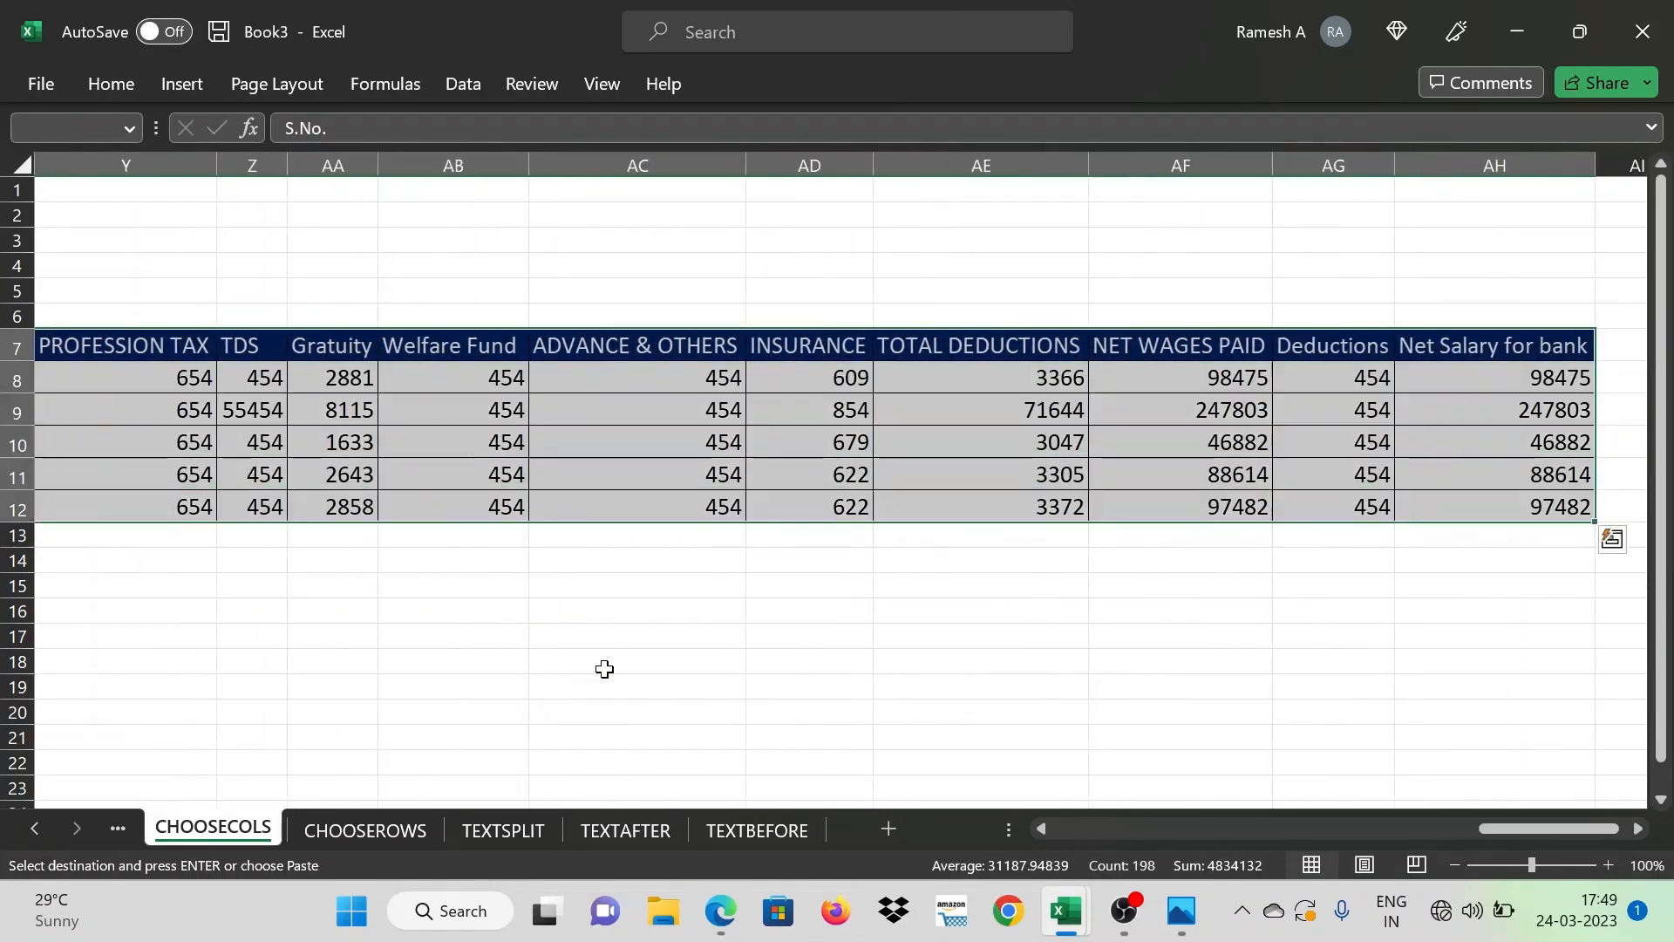
{"action": "key", "text": "Left"}
{"action": "key", "text": "Right"}
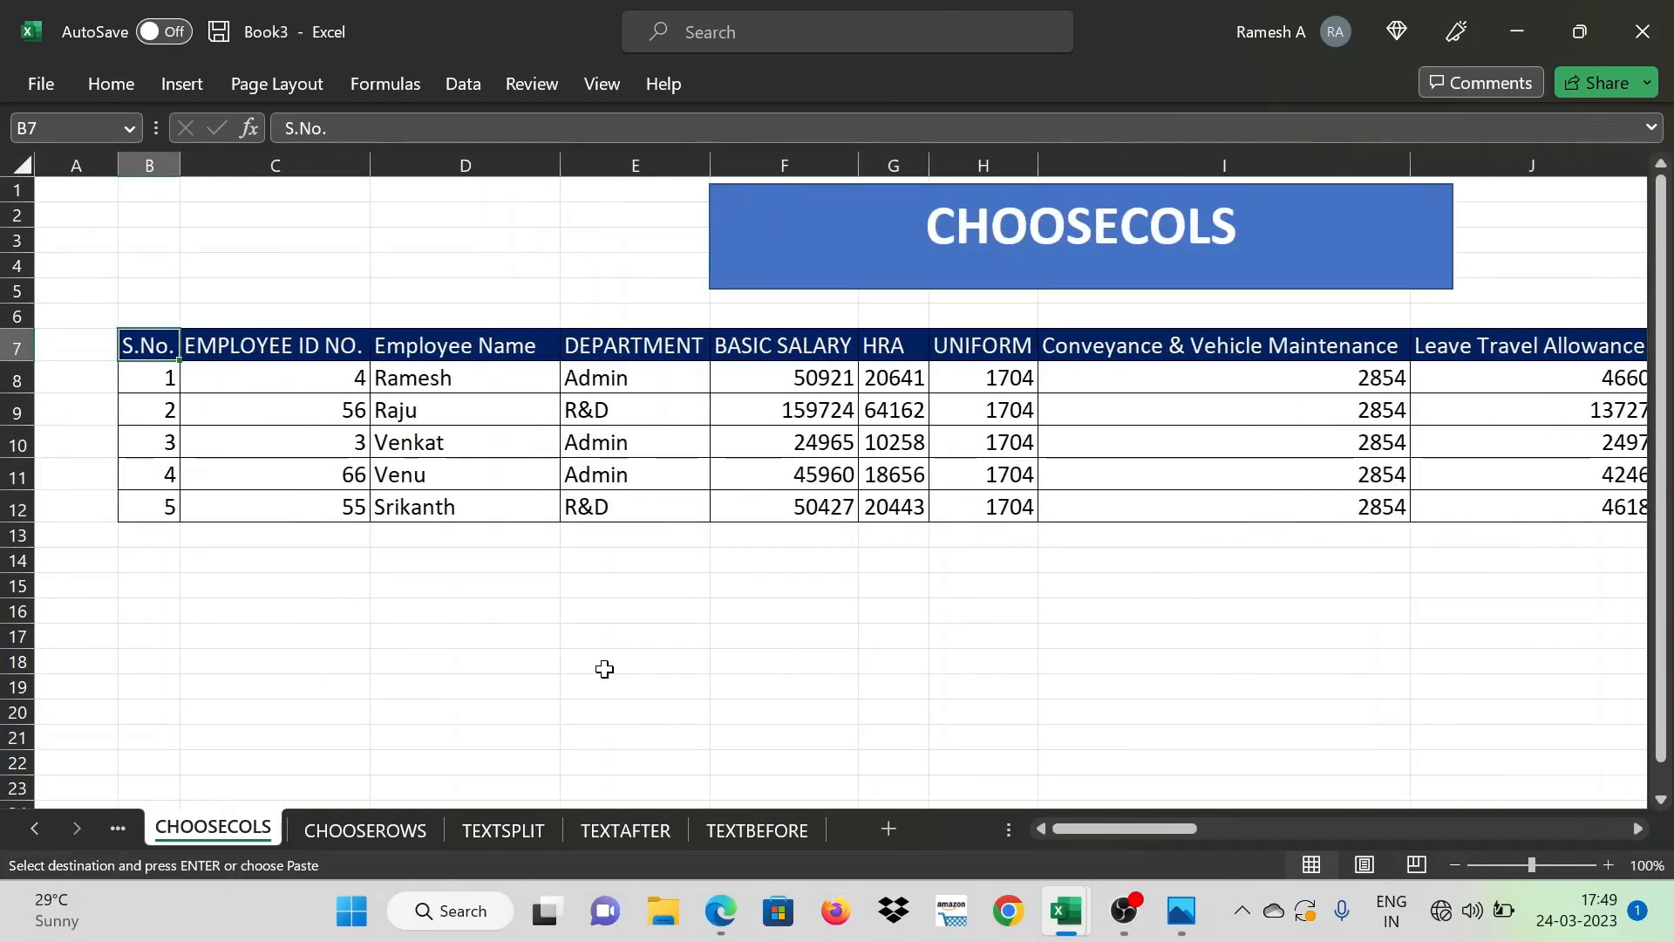
Examine the EMPLOYEE ID NO., Employee Name and Net Salary for bank columns as the ones to extract from the table
{"action": "key", "text": "Right"}
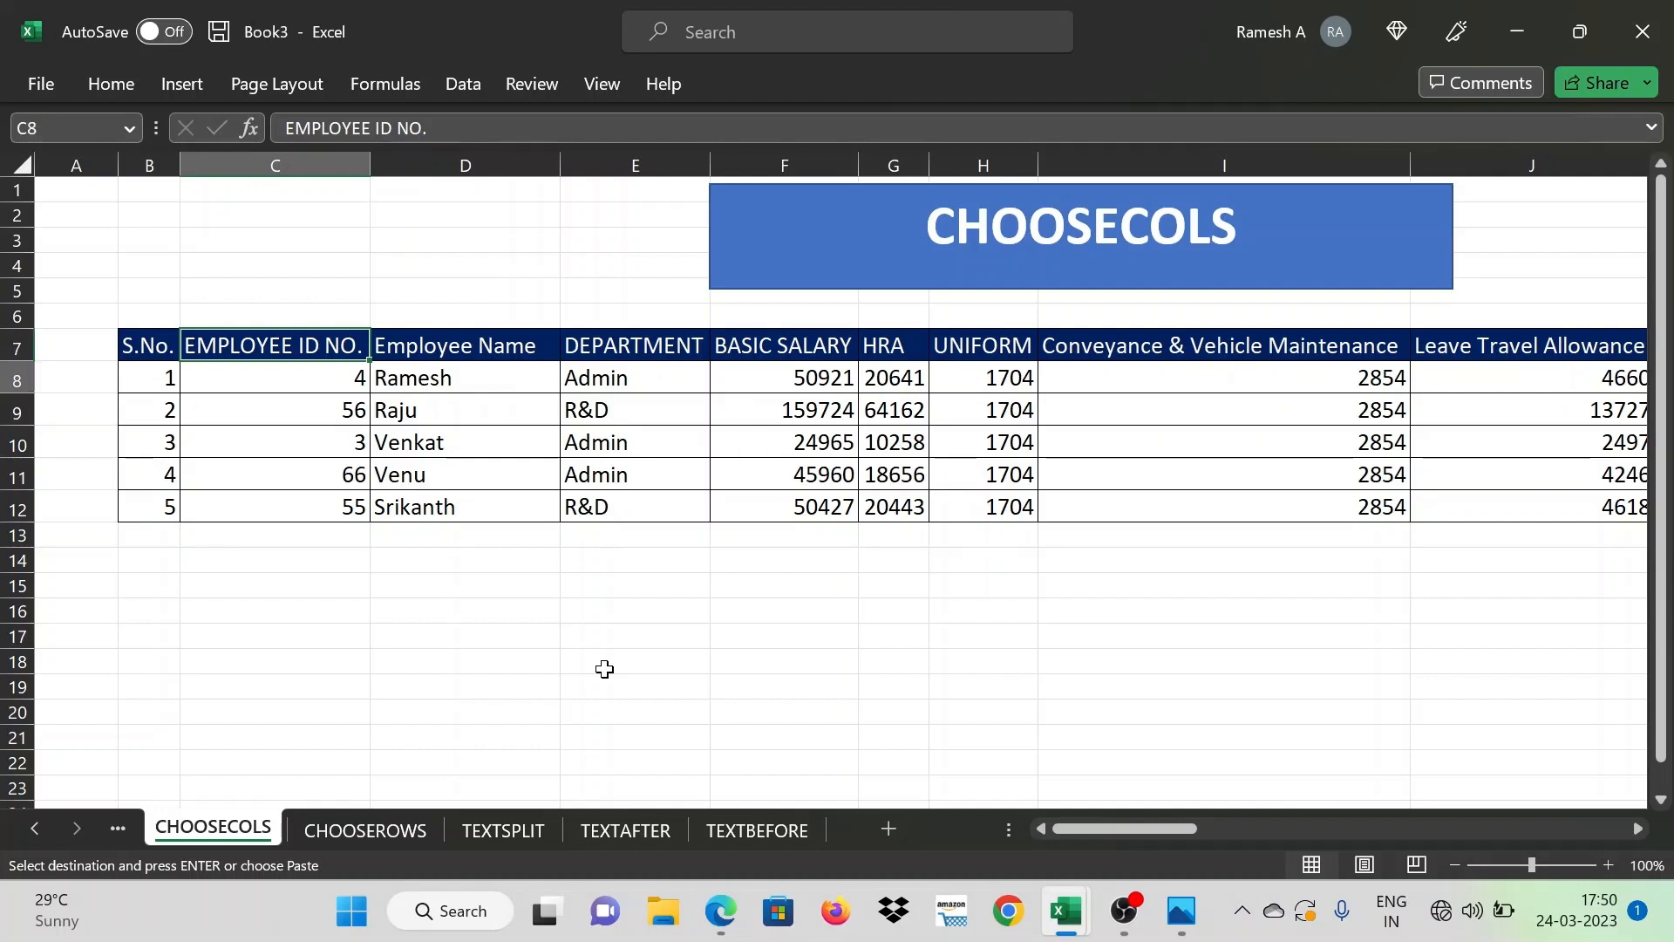
{"action": "key", "text": "Right"}
{"action": "key", "text": "shift+Down"}
{"action": "key", "text": "shift+Down"}
{"action": "key", "text": "shift+Down"}
{"action": "key", "text": "shift+Down"}
{"action": "key", "text": "Left"}
{"action": "key", "text": "shift+Down"}
{"action": "key", "text": "shift+Down"}
{"action": "key", "text": "shift+Down"}
{"action": "key", "text": "shift+Down"}
{"action": "key", "text": "shift+Down"}
{"action": "key", "text": "Right"}
{"action": "key", "text": "Right"}
{"action": "key", "text": "Right"}
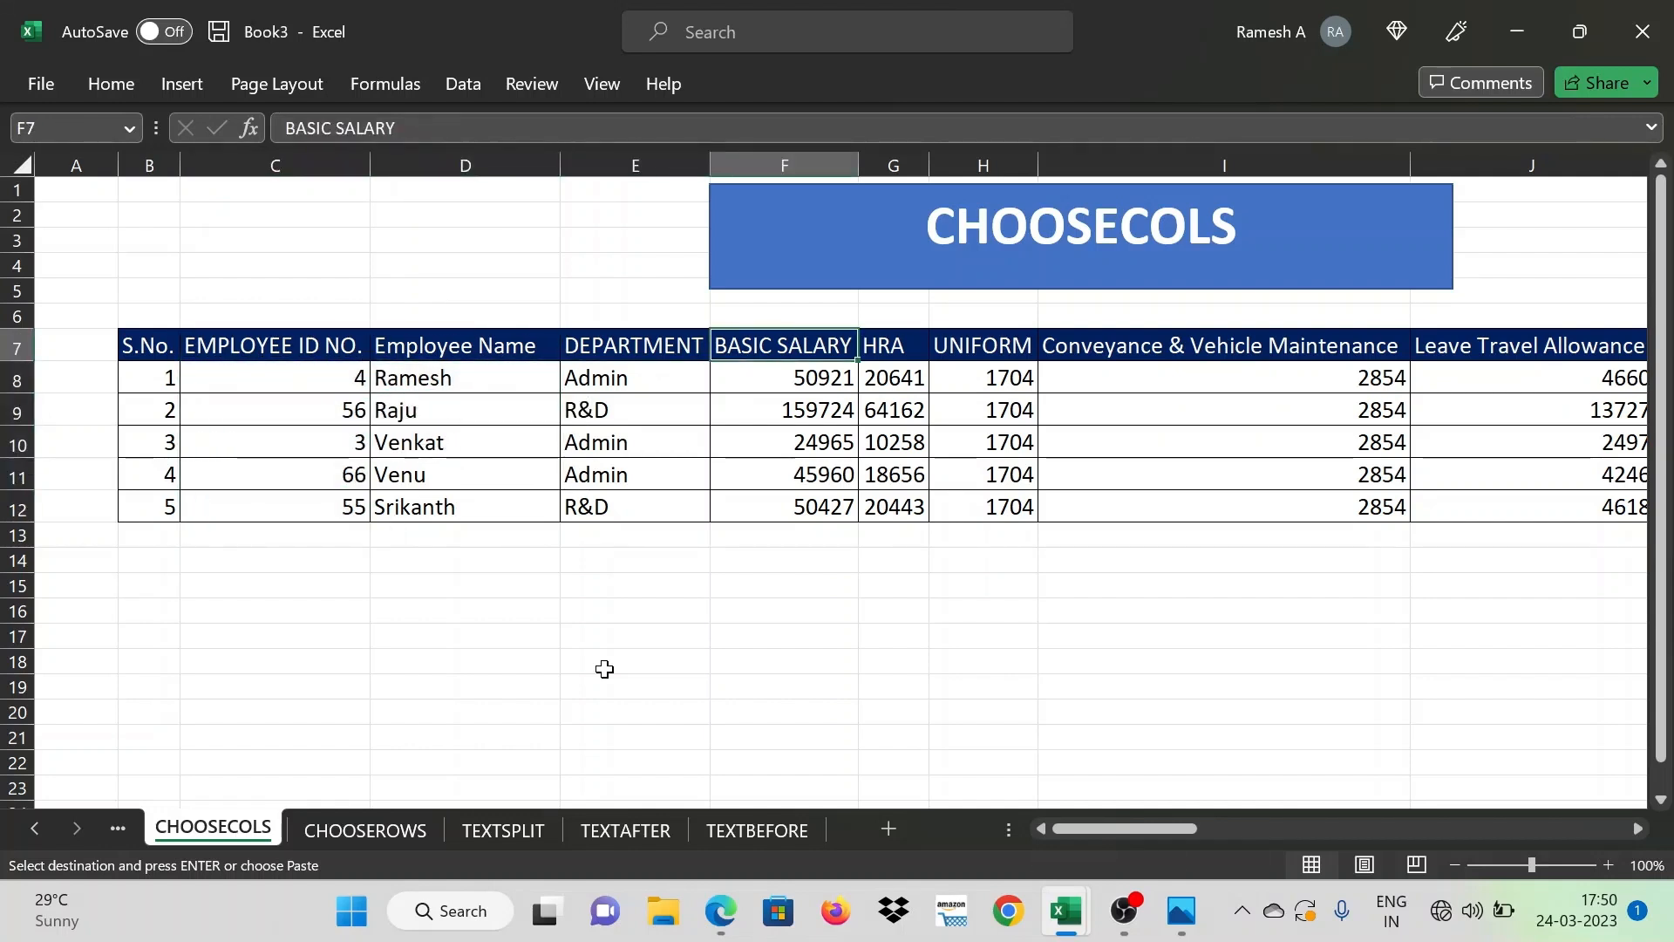
{"action": "key", "text": "ctrl+Right"}
{"action": "key", "text": "ctrl+shift+Left"}
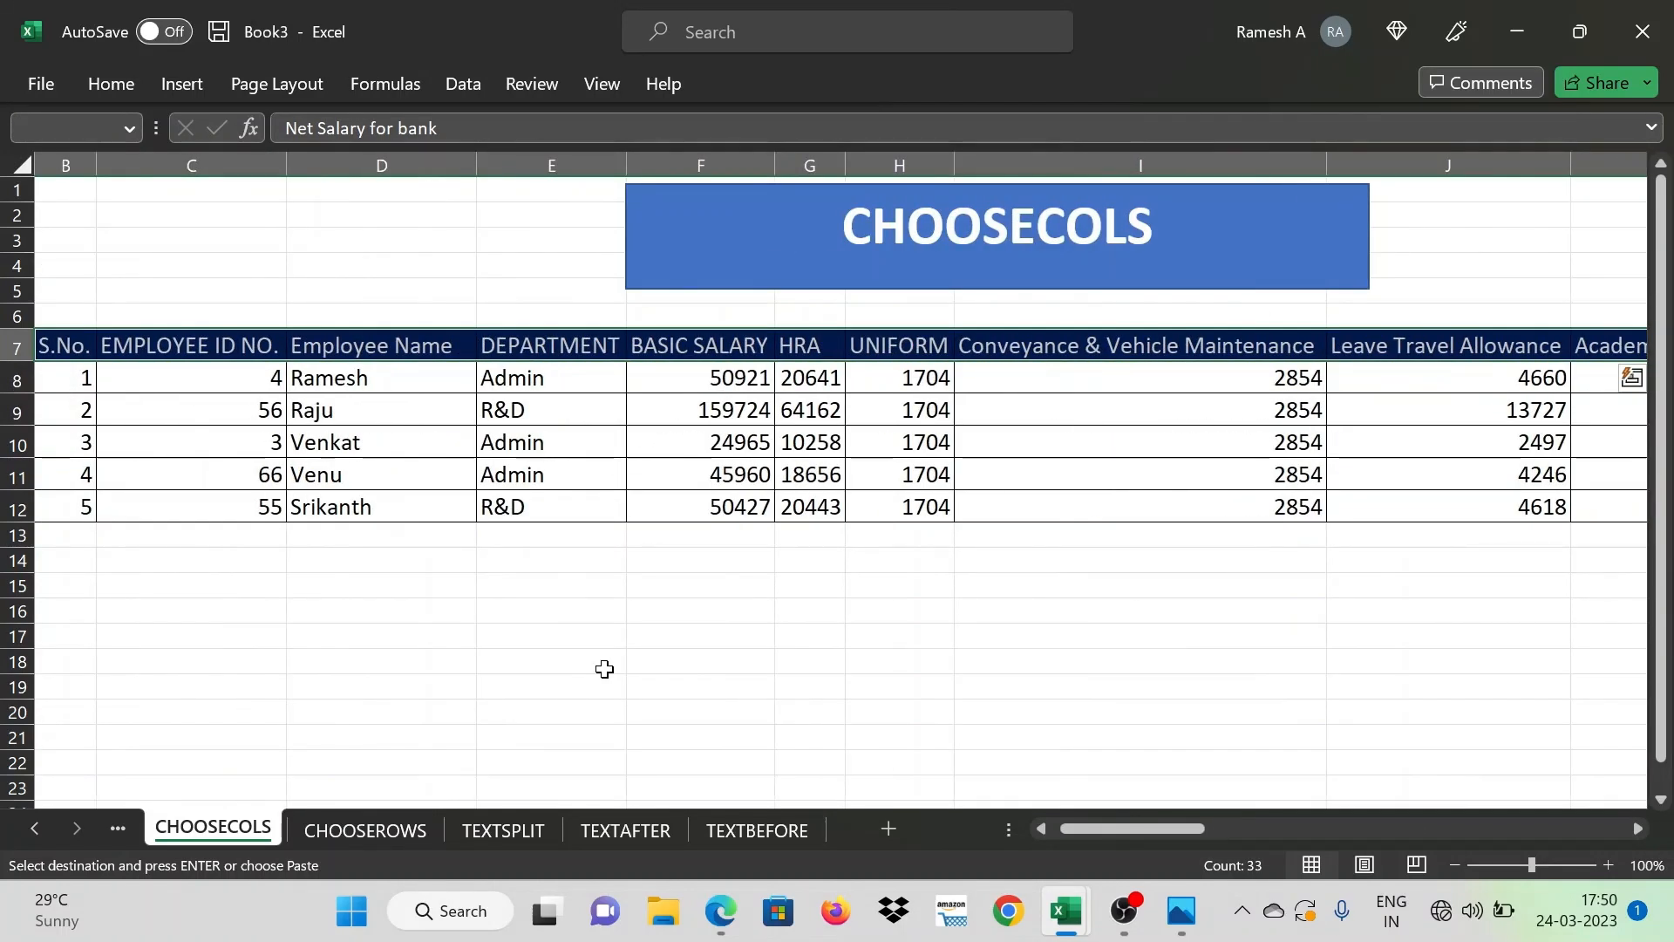
{"action": "key", "text": "Right"}
{"action": "key", "text": "ctrl+Left"}
{"action": "key", "text": "ctrl+Left"}
{"action": "key", "text": "ctrl+Left"}
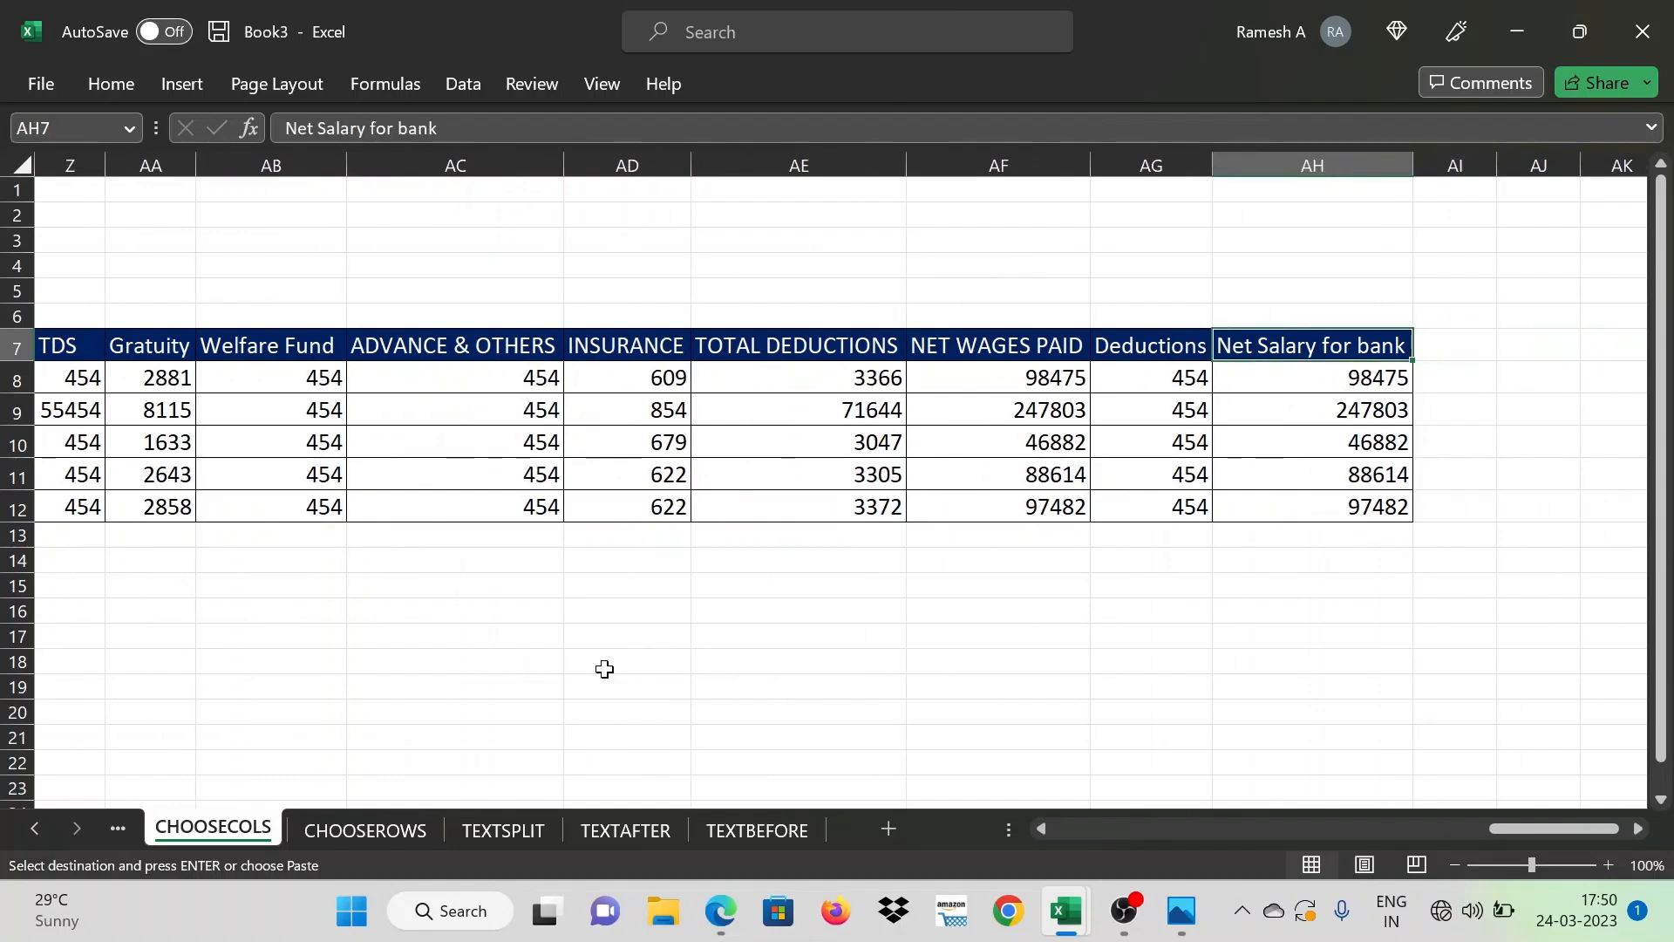
{"action": "key", "text": "Right"}
{"action": "key", "text": "Right"}
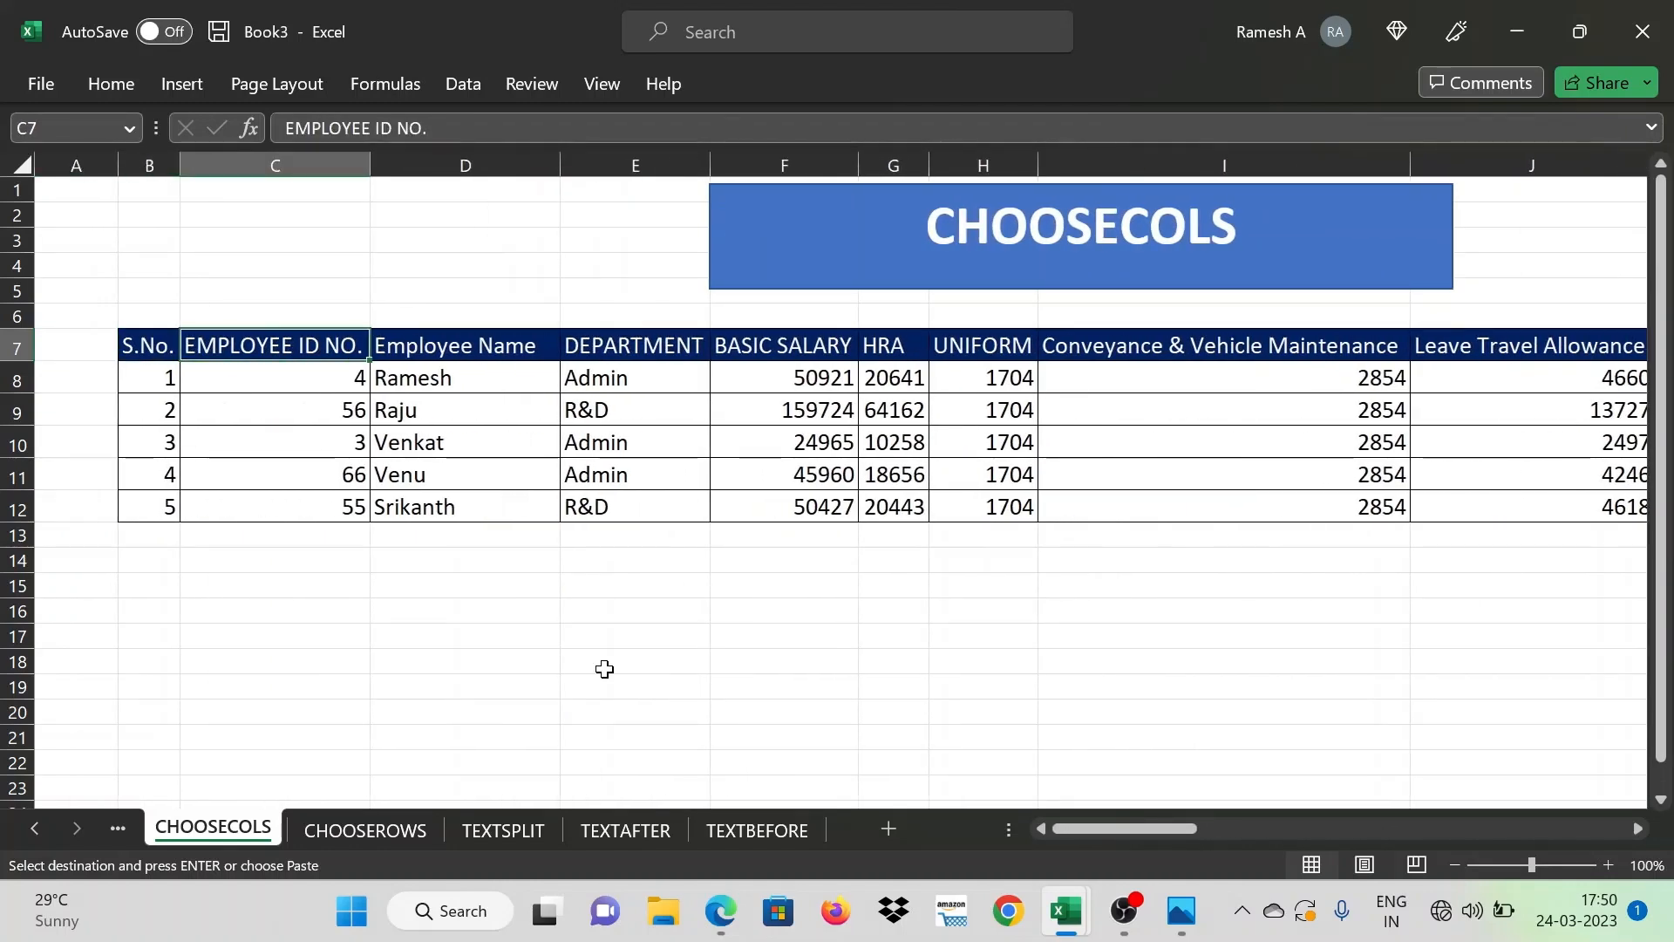
{"action": "key", "text": "Right"}
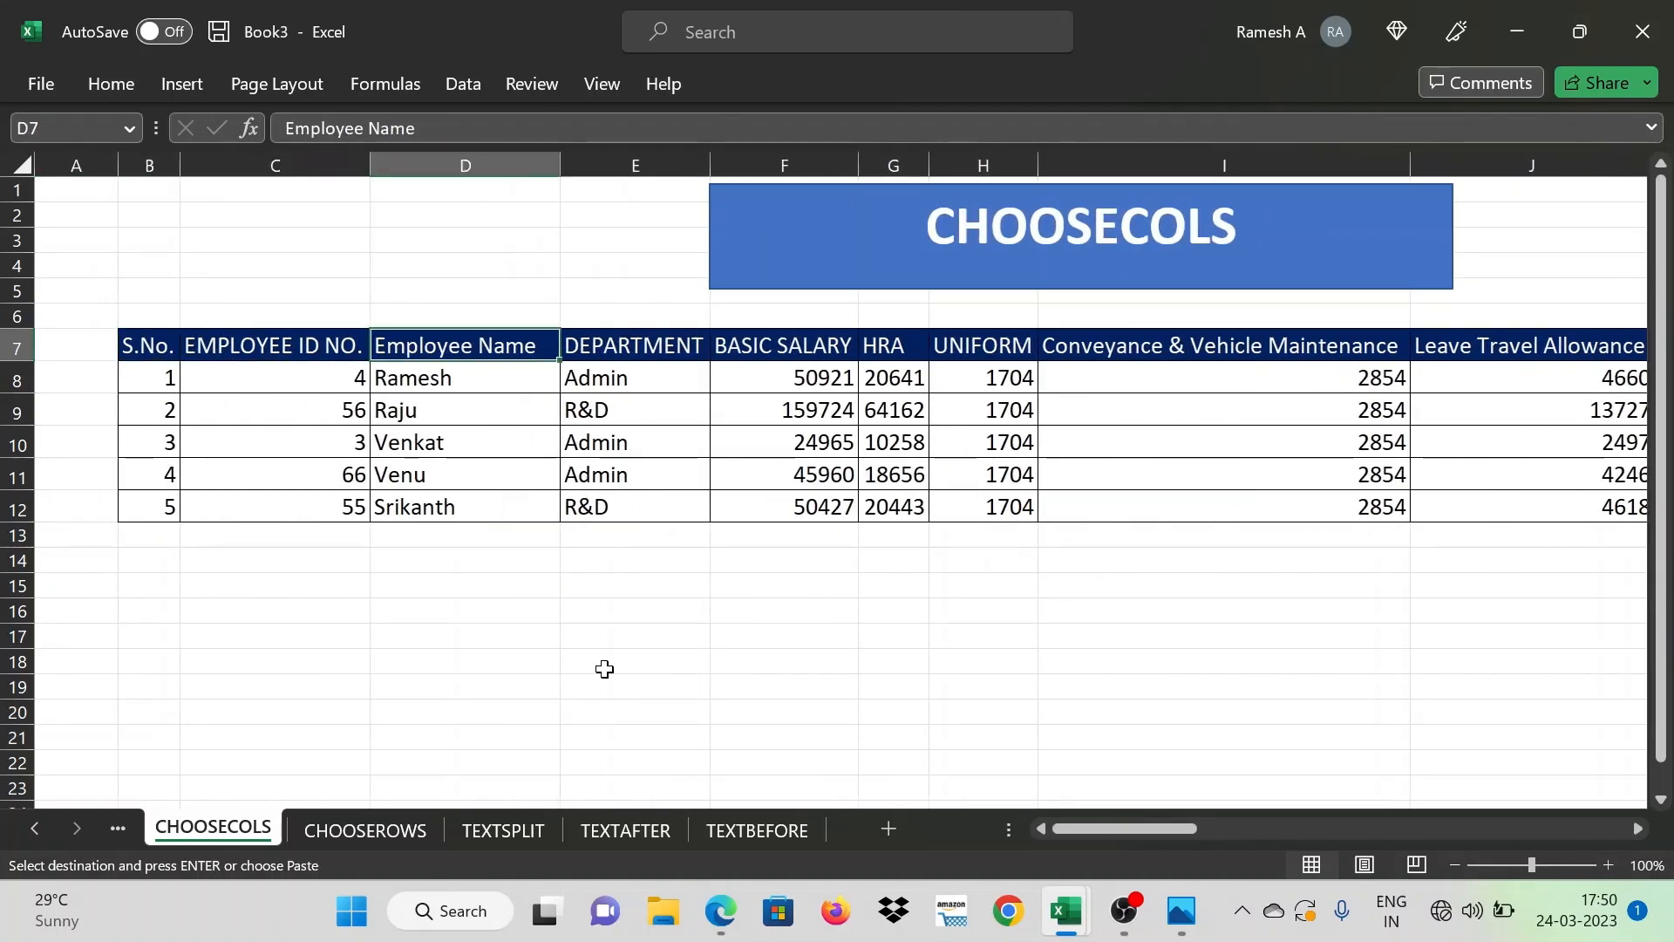
Start a CHOOSECOLS formula in E18 with the whole salary table B7:AH12 as its array
{"action": "key", "text": "Down"}
{"action": "key", "text": "Down"}
{"action": "key", "text": "Down"}
{"action": "key", "text": "Down"}
{"action": "key", "text": "Down"}
{"action": "key", "text": "Down"}
{"action": "key", "text": "Down"}
{"action": "key", "text": "Down"}
{"action": "key", "text": "Down"}
{"action": "key", "text": "Down"}
{"action": "key", "text": "Down"}
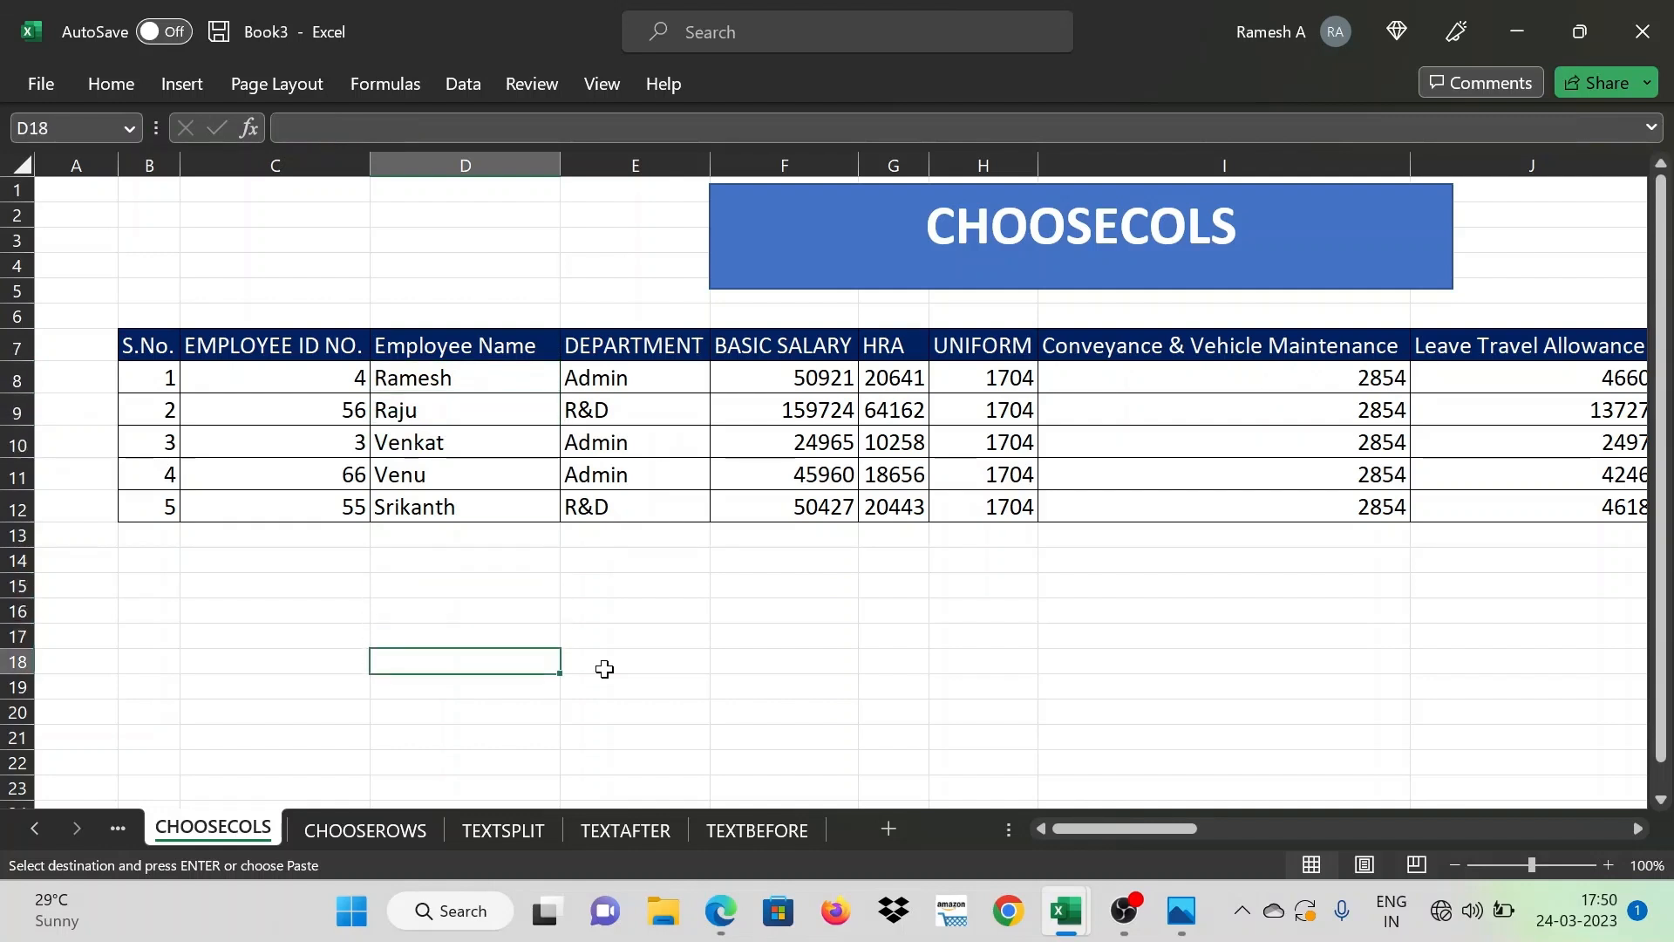
{"action": "key", "text": "Right"}
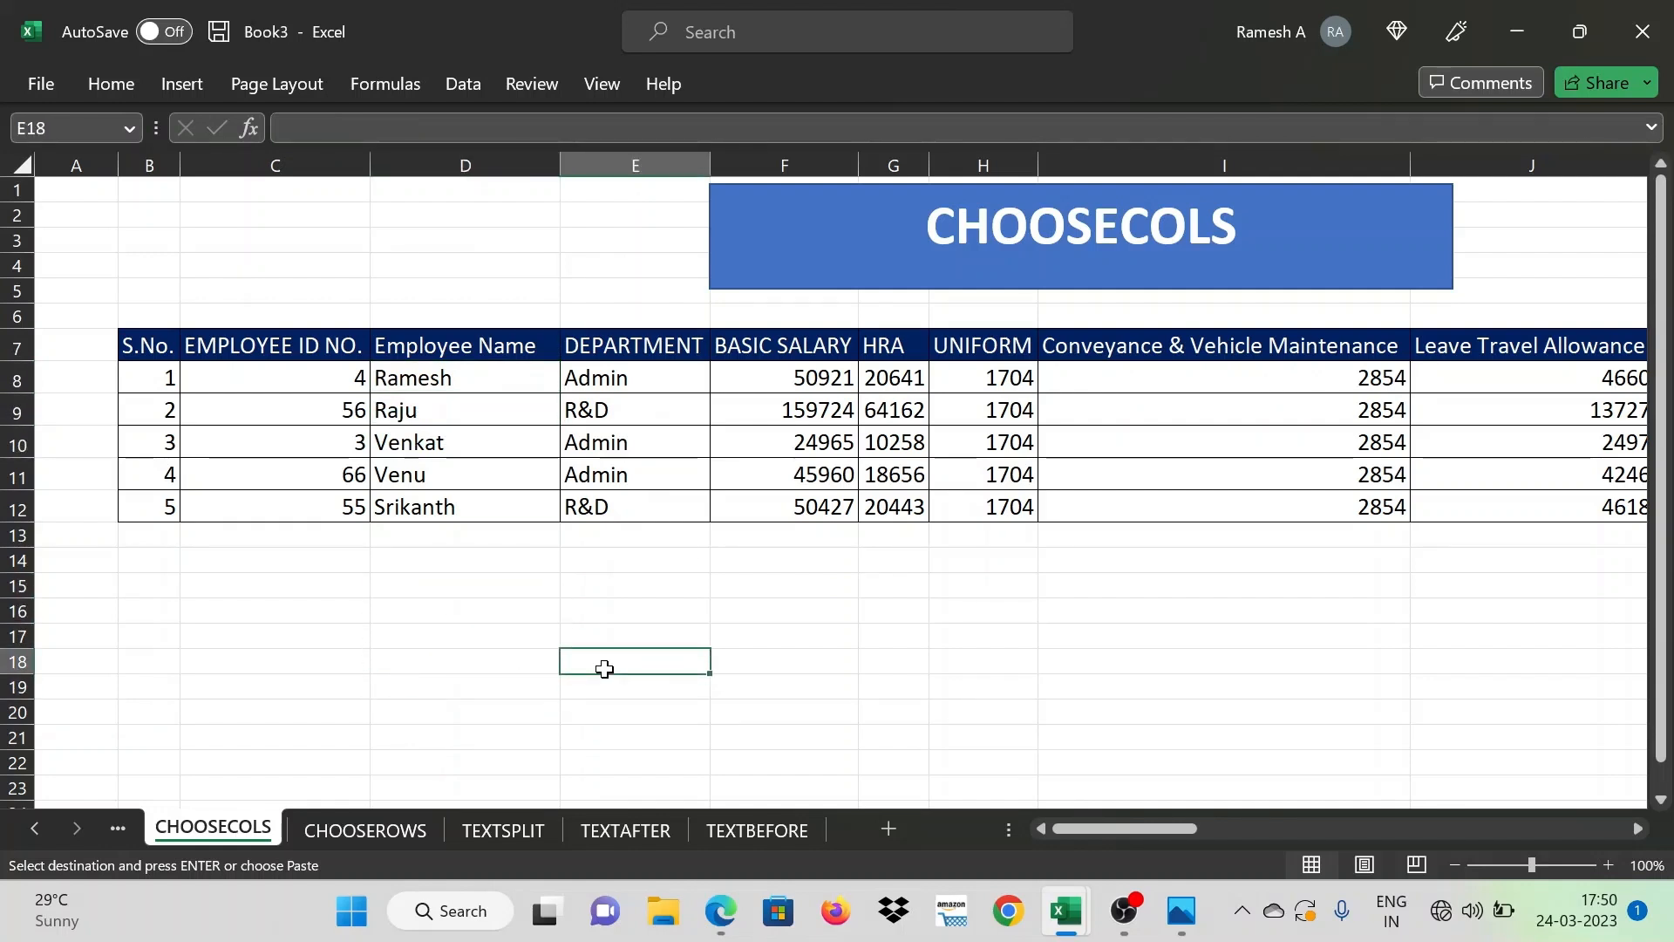
{"action": "type", "text": "=ch"}
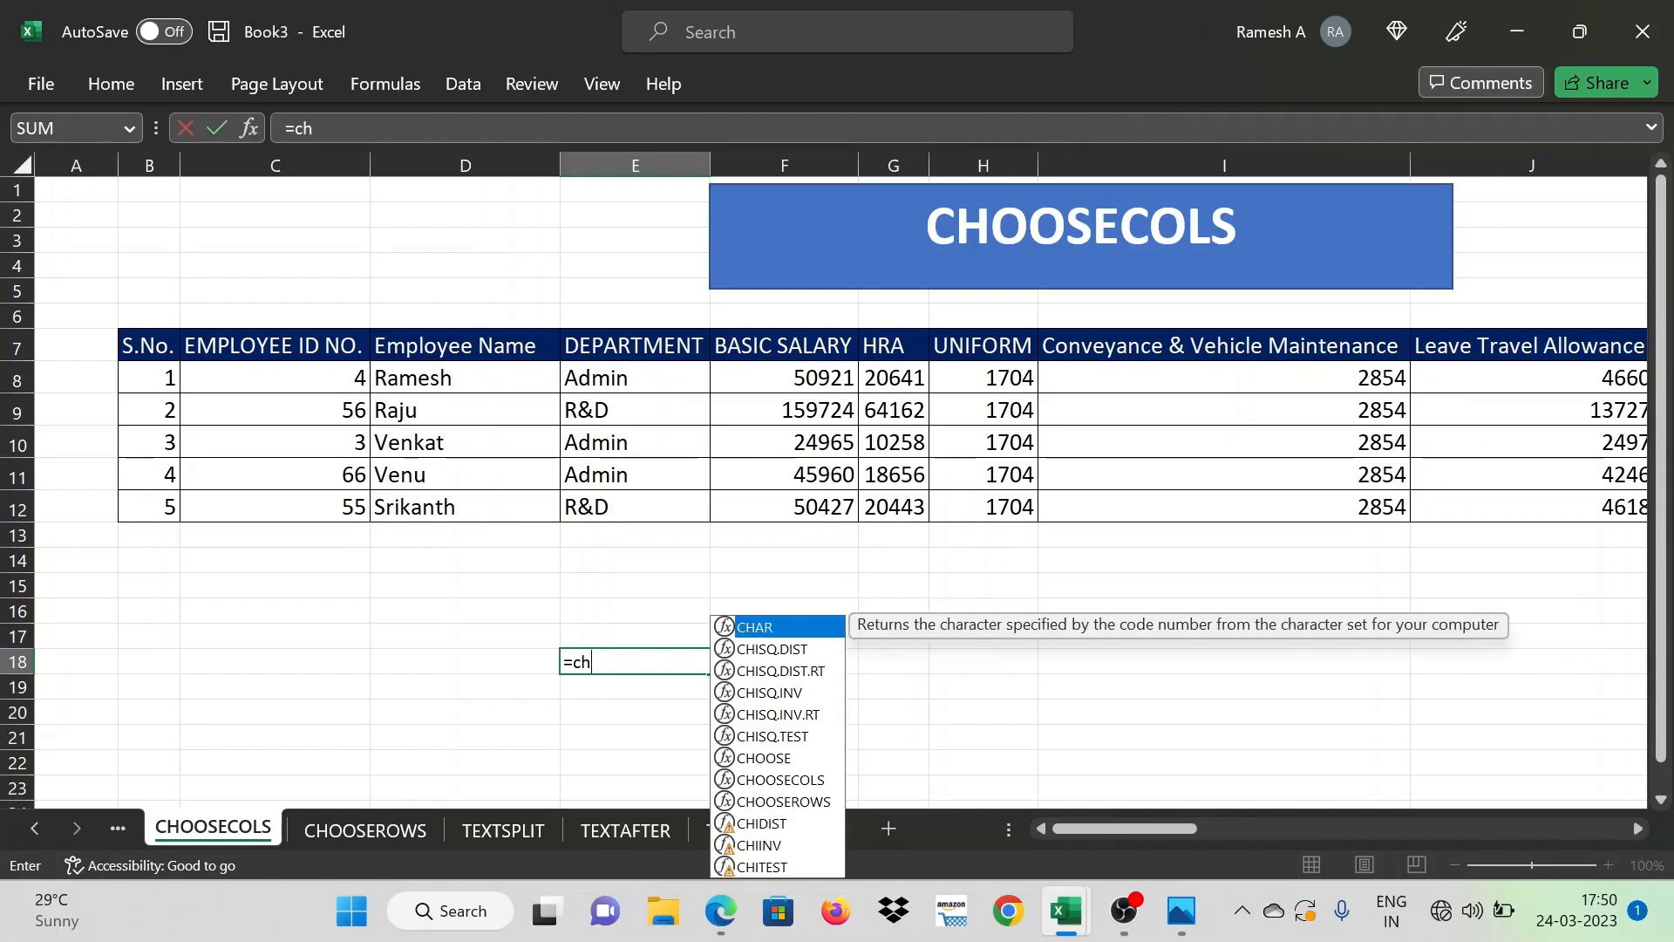
{"action": "type", "text": "oose"}
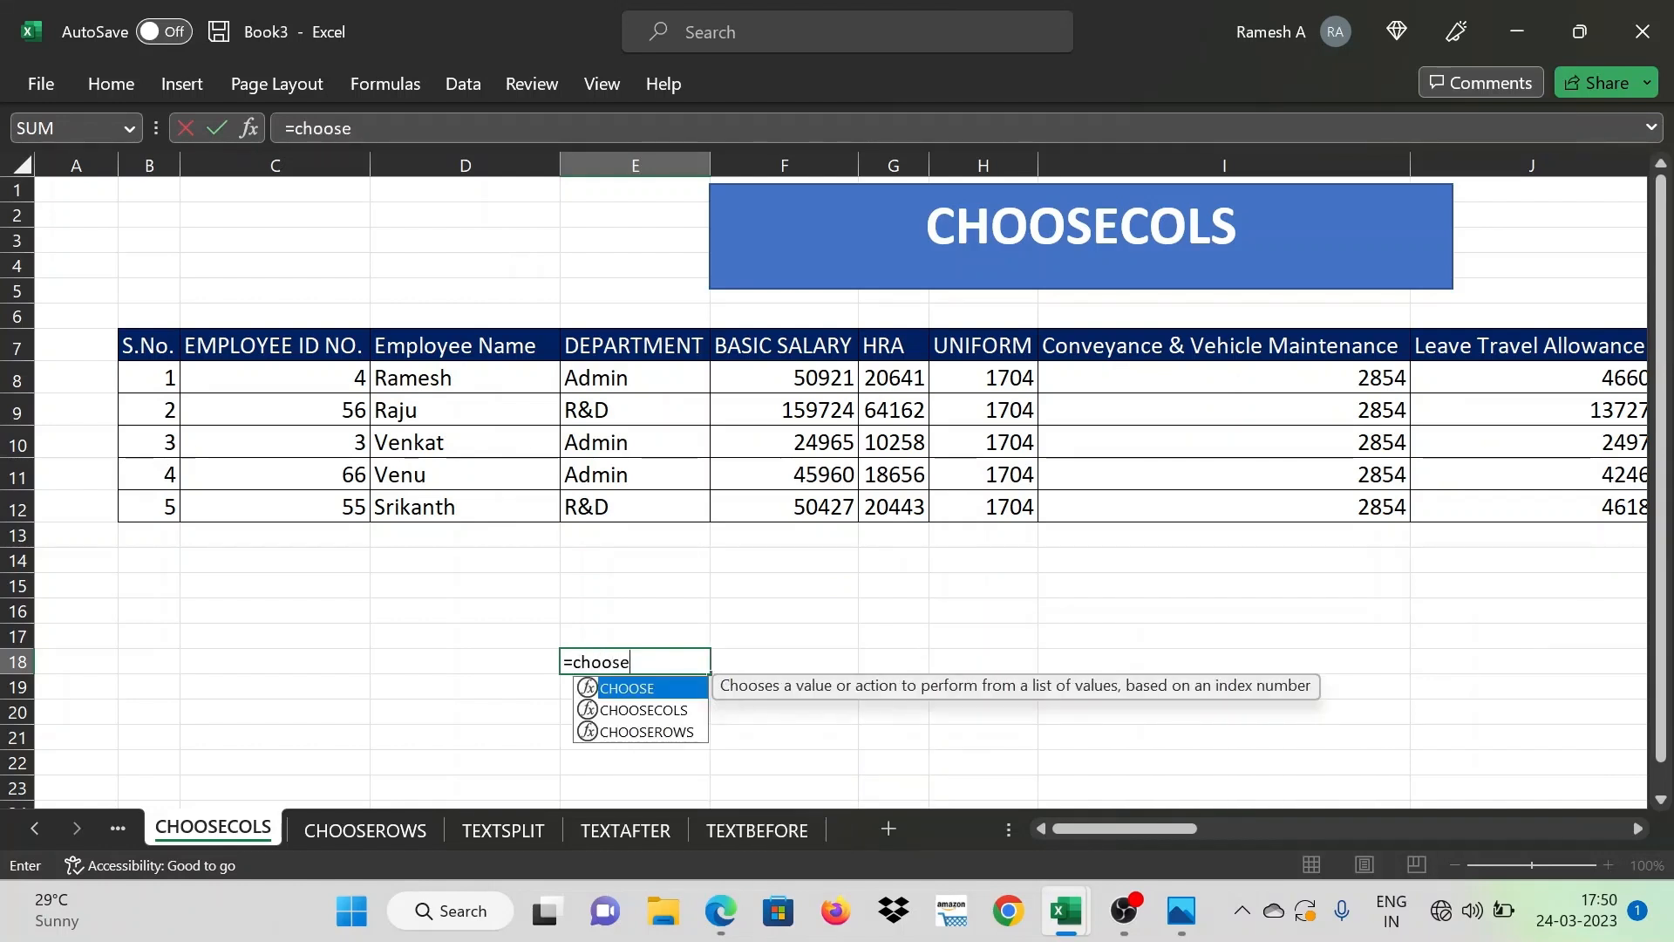
{"action": "type", "text": "cols("}
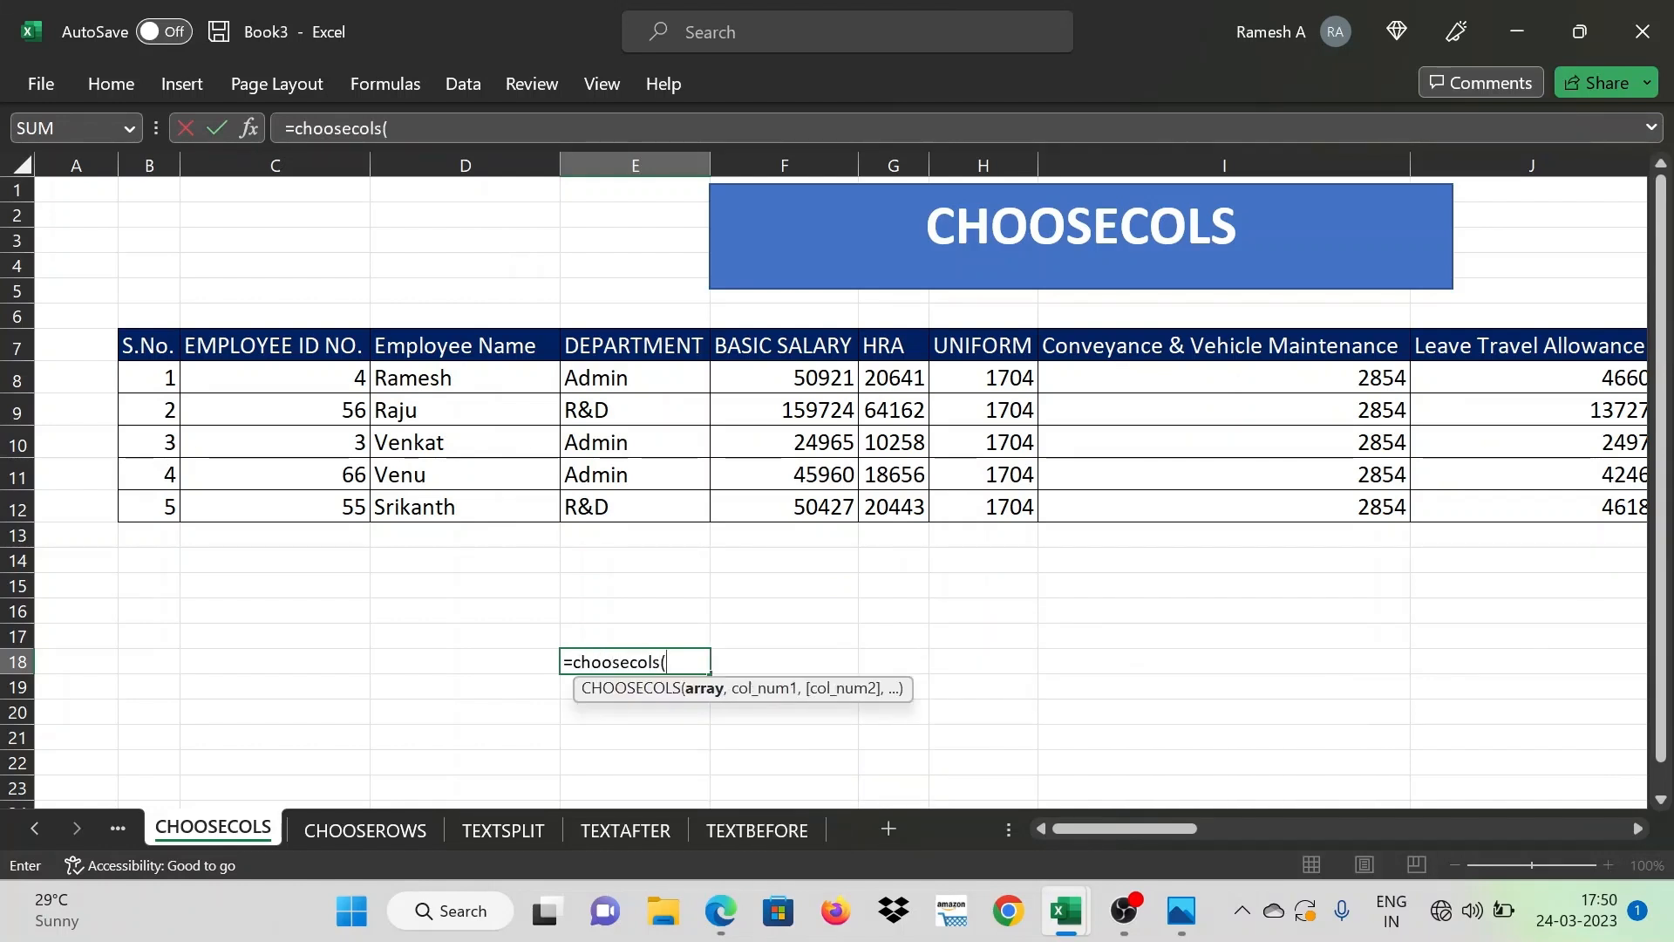
{"action": "key", "text": "Left"}
{"action": "key", "text": "Left"}
{"action": "key", "text": "Left"}
{"action": "key", "text": "Left"}
{"action": "key", "text": "Up"}
{"action": "key", "text": "Up"}
{"action": "key", "text": "Up"}
{"action": "key", "text": "Up"}
{"action": "key", "text": "Up"}
{"action": "key", "text": "Up"}
{"action": "key", "text": "Right"}
{"action": "key", "text": "shift+Up"}
{"action": "key", "text": "shift+Up"}
{"action": "key", "text": "shift+Up"}
{"action": "key", "text": "shift+Up"}
{"action": "key", "text": "shift+Up"}
{"action": "key", "text": "ctrl+shift+Right"}
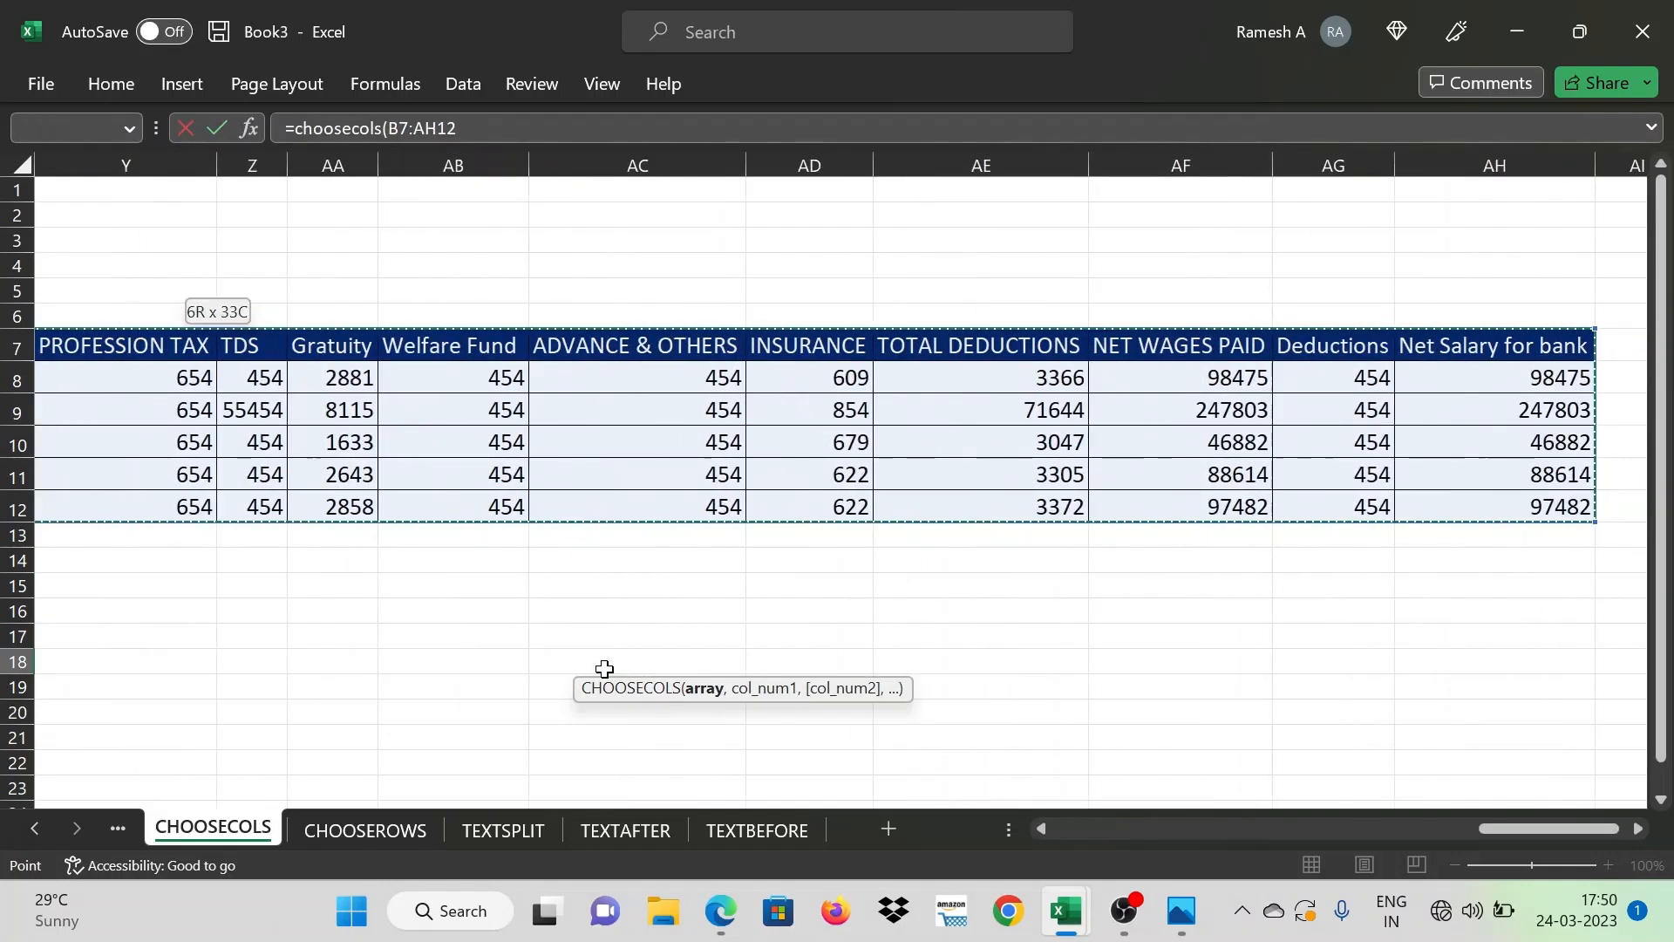
{"action": "type", "text": ","}
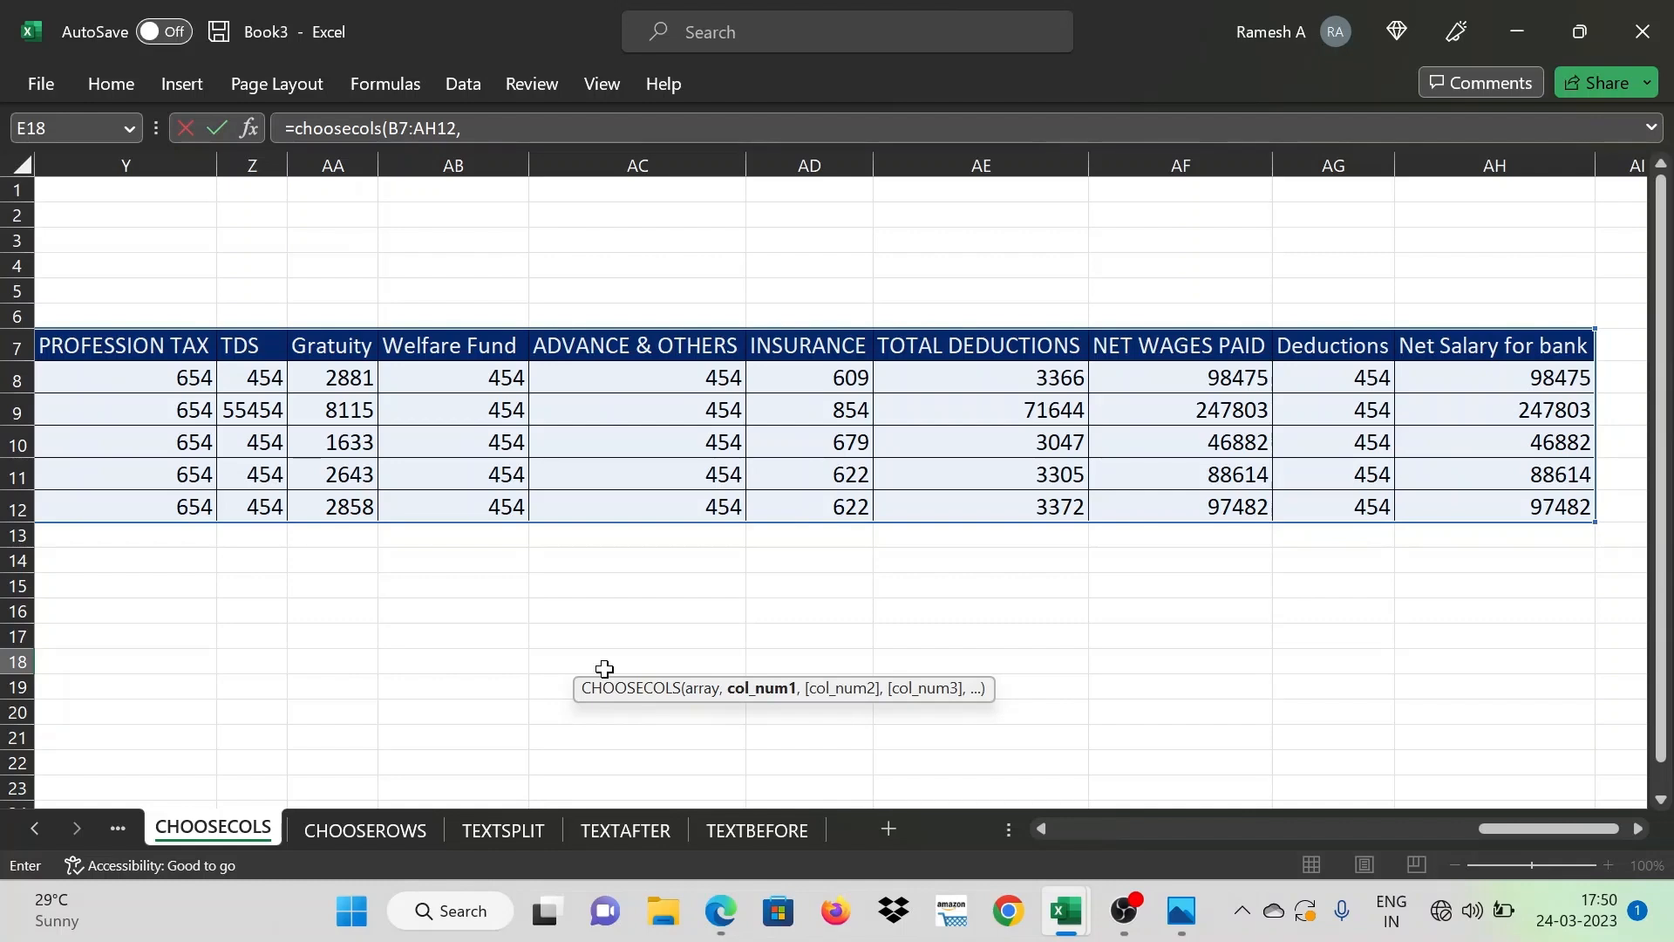
{"action": "key", "text": "Left"}
{"action": "key", "text": "Left"}
{"action": "key", "text": "Left"}
{"action": "key", "text": "Left"}
{"action": "key", "text": "Right"}
{"action": "type", "text": "2"}
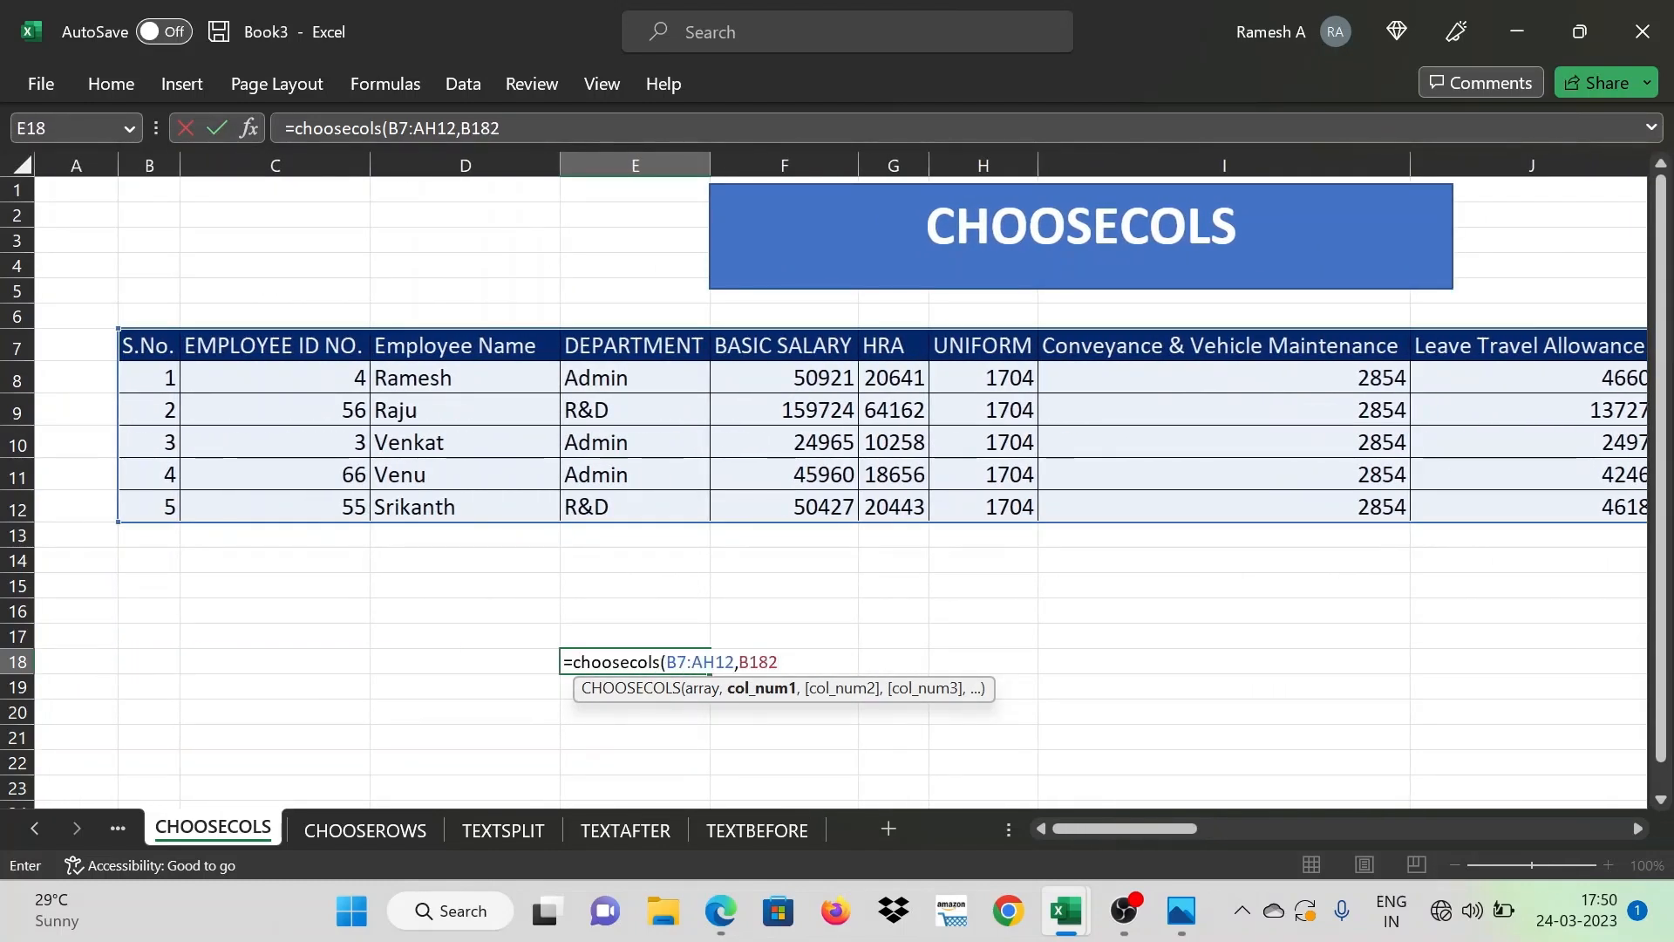
{"action": "key", "text": "BackSpace"}
{"action": "key", "text": "BackSpace"}
{"action": "key", "text": "BackSpace"}
{"action": "key", "text": "BackSpace"}
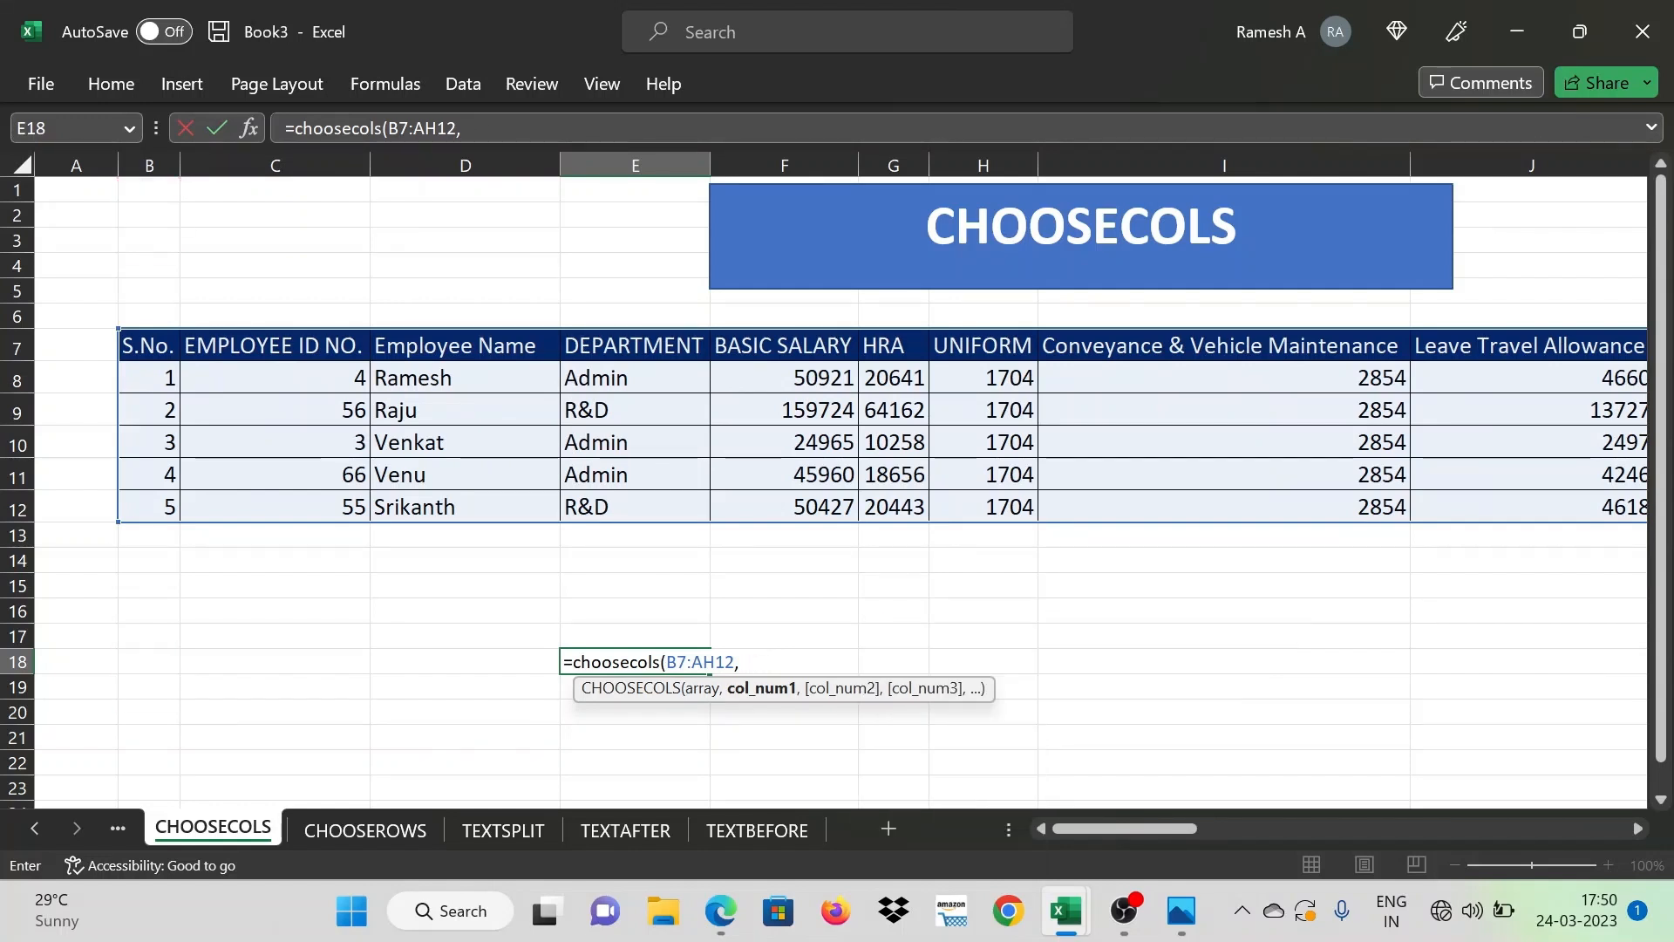
Complete the CHOOSECOLS formula in E18 with column numbers 2, 3 and 33
{"action": "type", "text": "2,"}
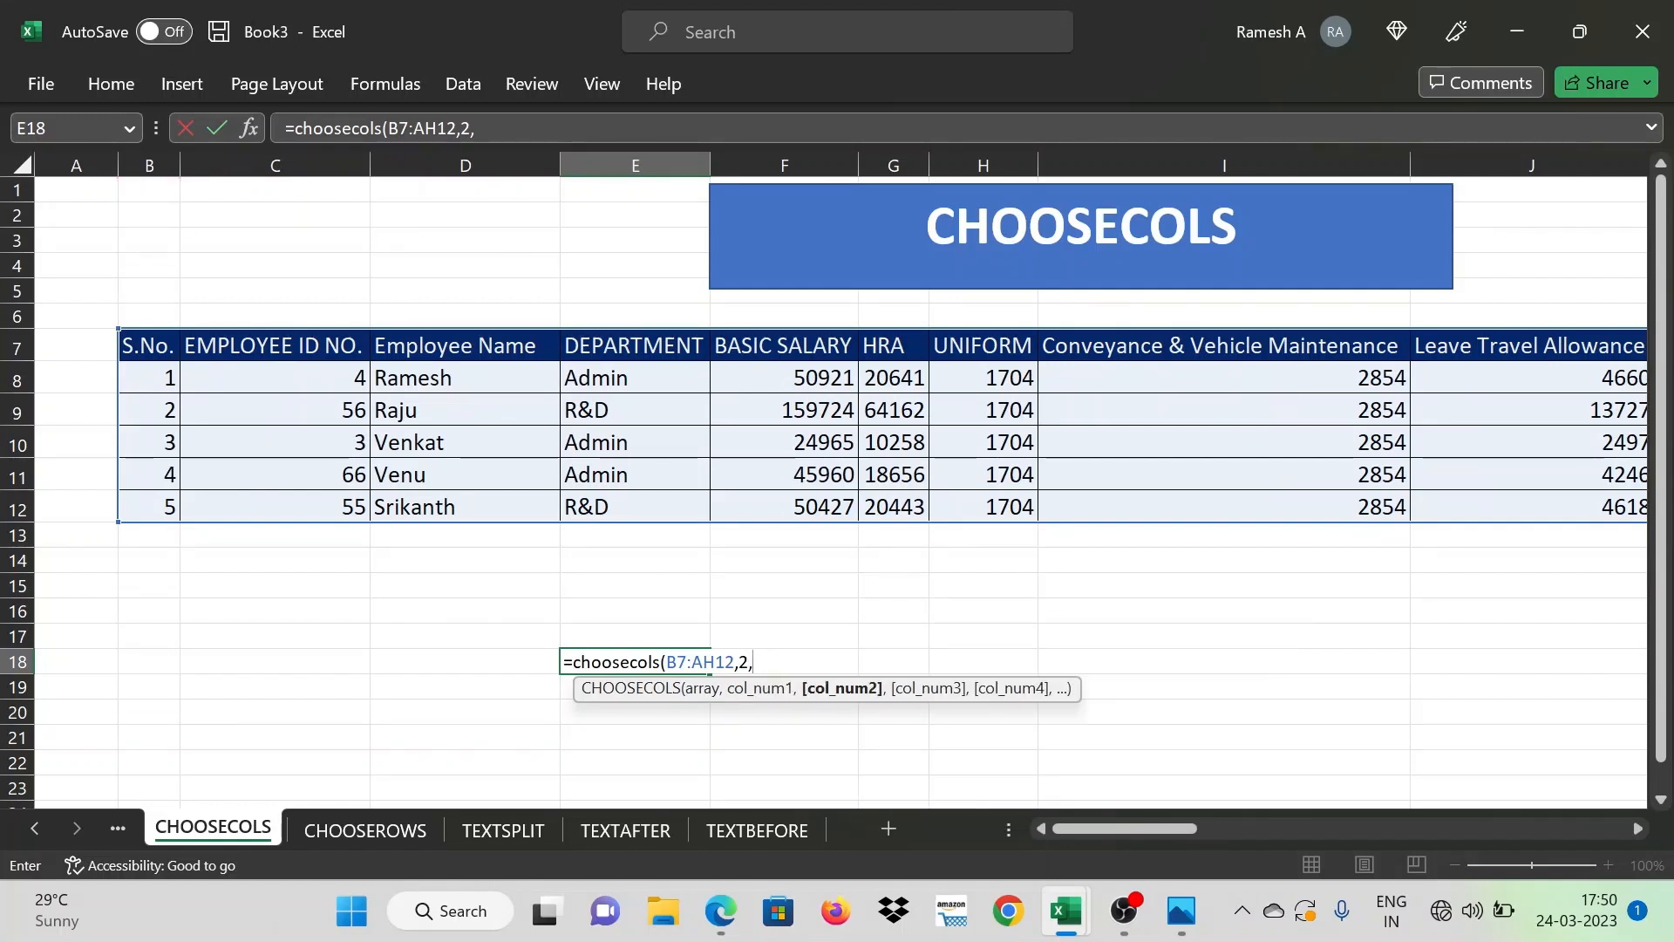
{"action": "type", "text": "3"}
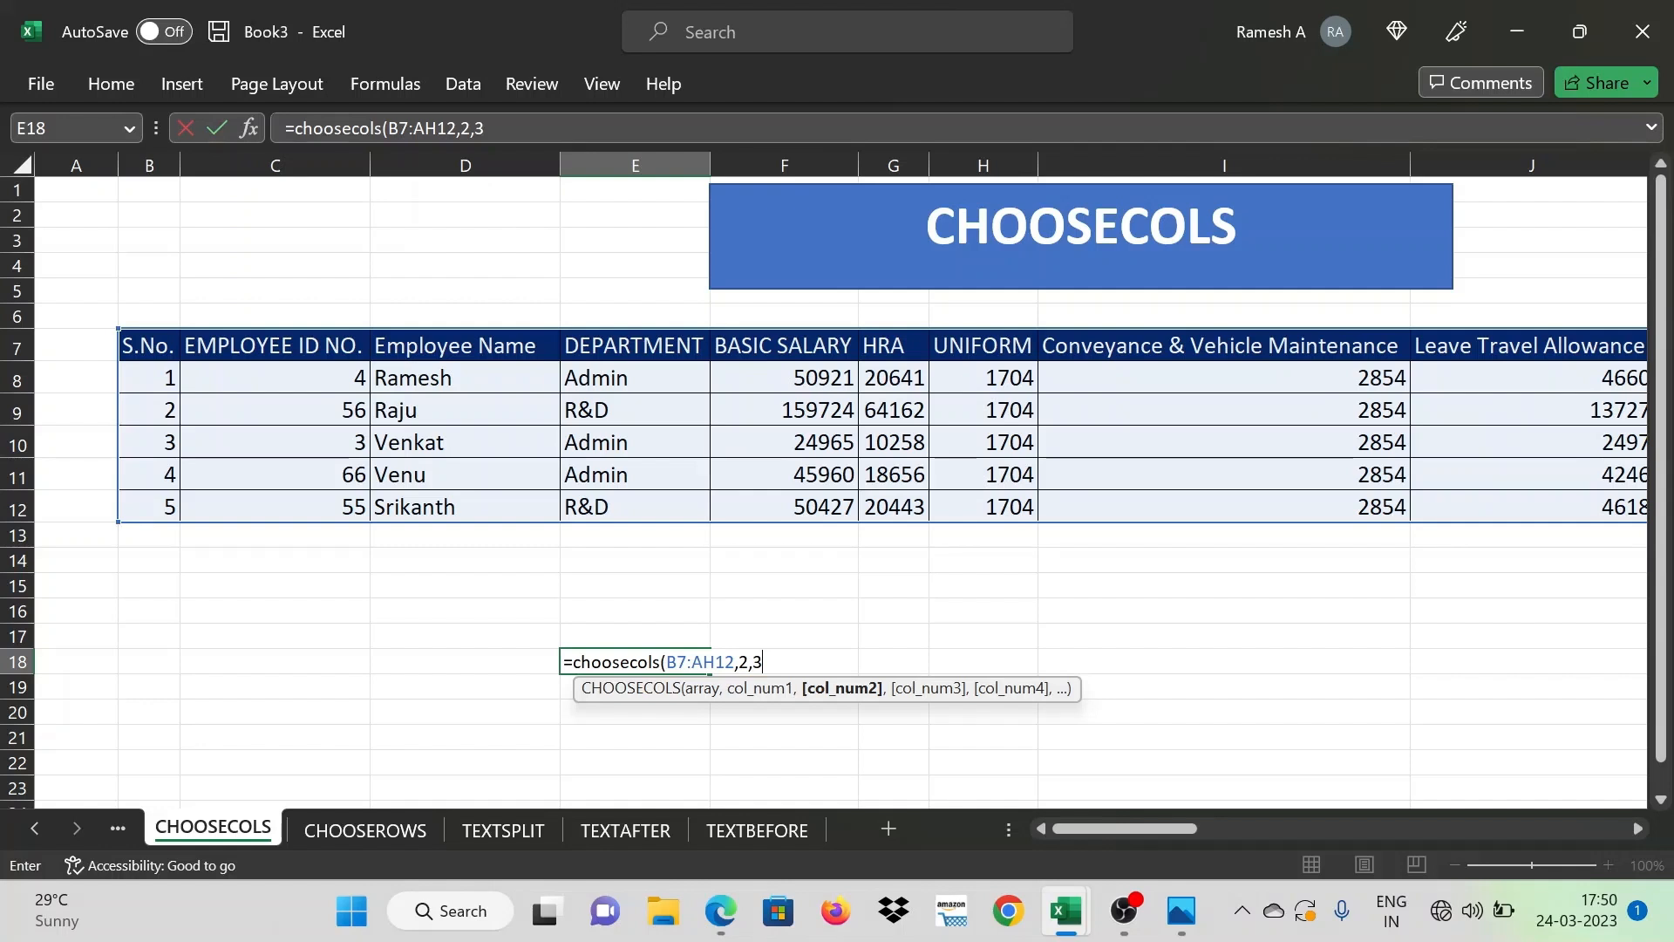
{"action": "type", "text": ",33"}
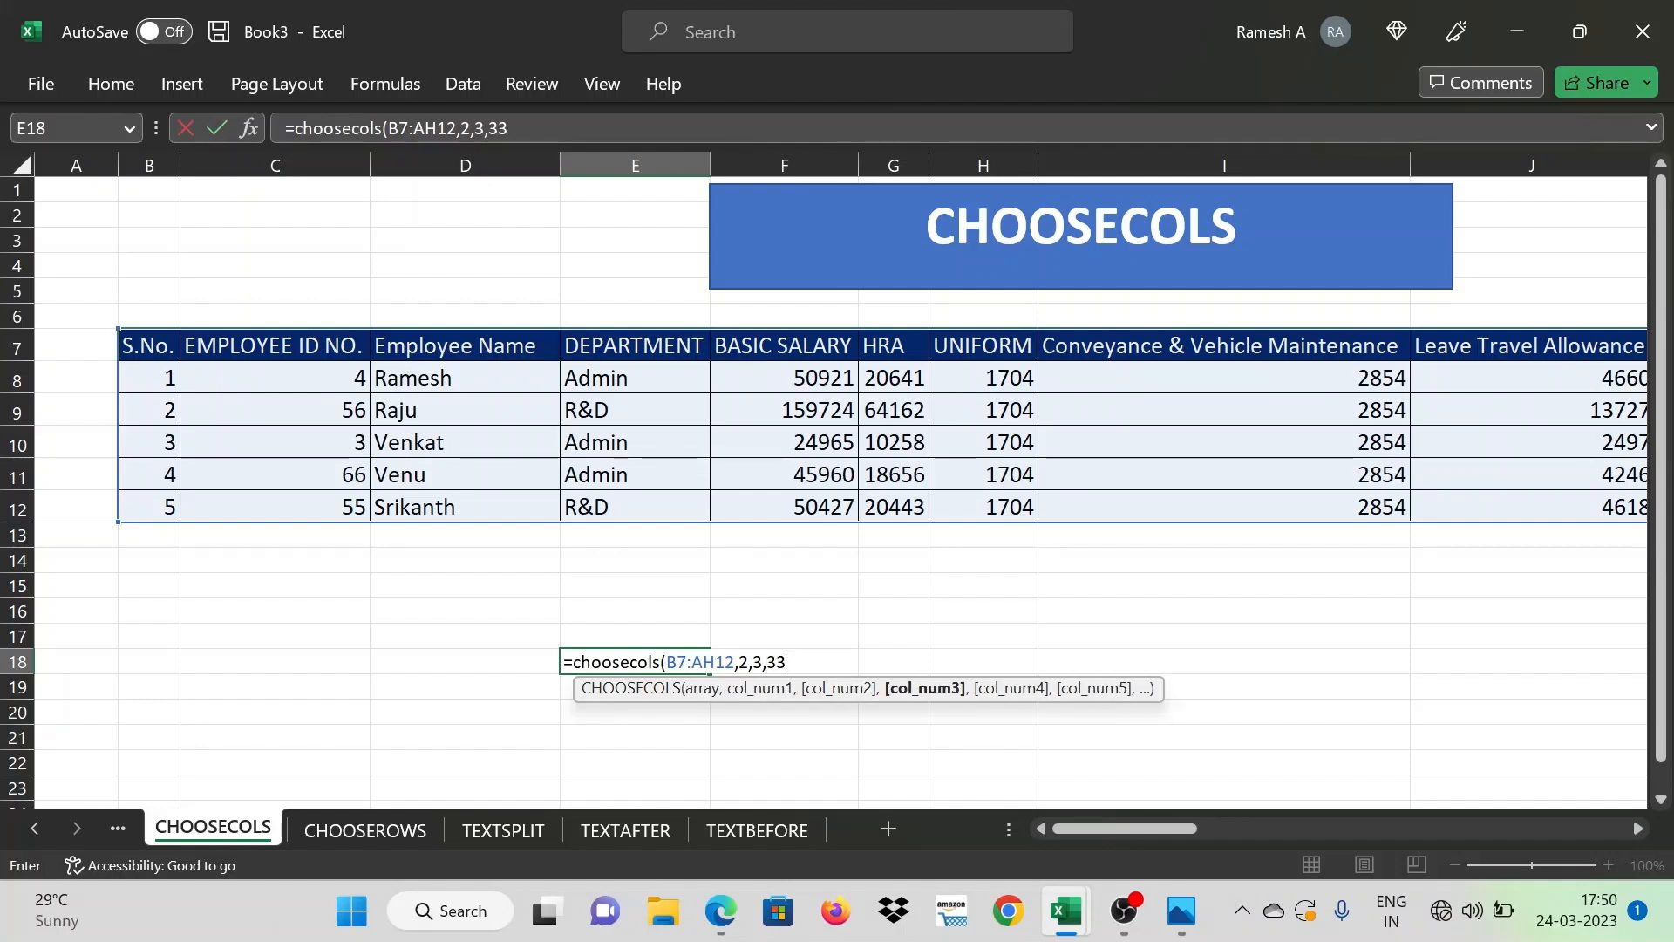
{"action": "type", "text": ")"}
{"action": "key", "text": "Return"}
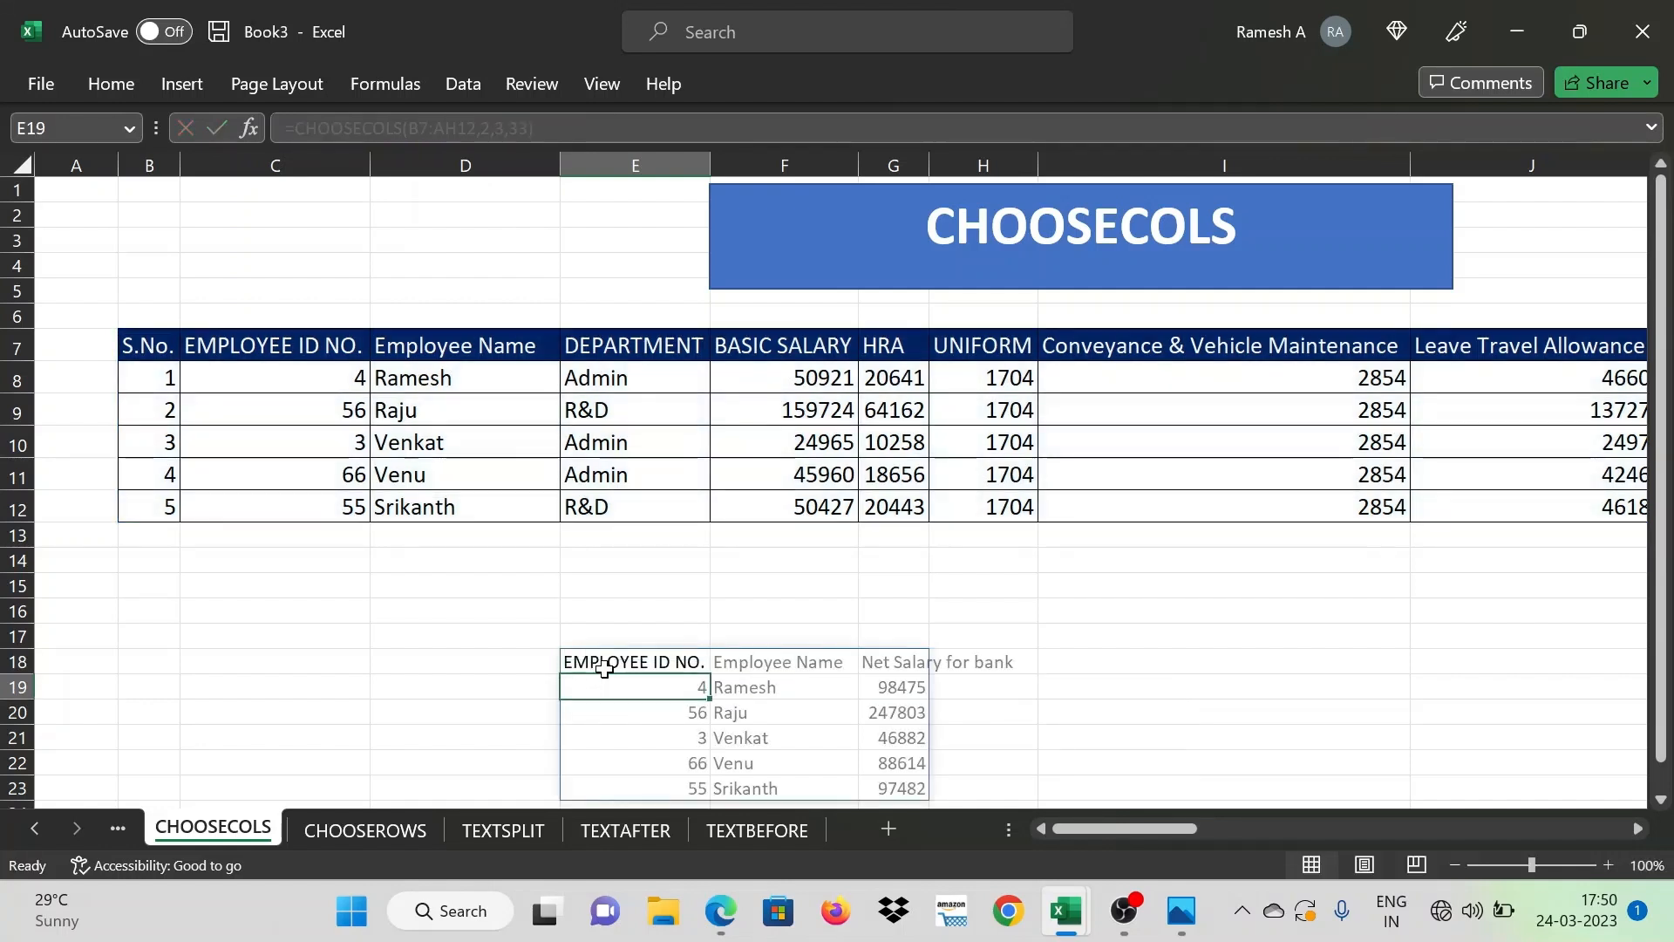
AutoFit the column widths to the extracted ID, name and net salary data in E18:G23
{"action": "left_click", "coordinate": [605, 669]}
{"action": "key", "text": "ctrl+shift+Right"}
{"action": "key", "text": "ctrl+shift+Down"}
{"action": "key", "text": "alt+o"}
{"action": "key", "text": "c"}
{"action": "key", "text": "a"}
{"action": "key", "text": "Down"}
{"action": "key", "text": "Down"}
{"action": "key", "text": "Down"}
{"action": "key", "text": "Down"}
{"action": "key", "text": "Down"}
{"action": "key", "text": "Down"}
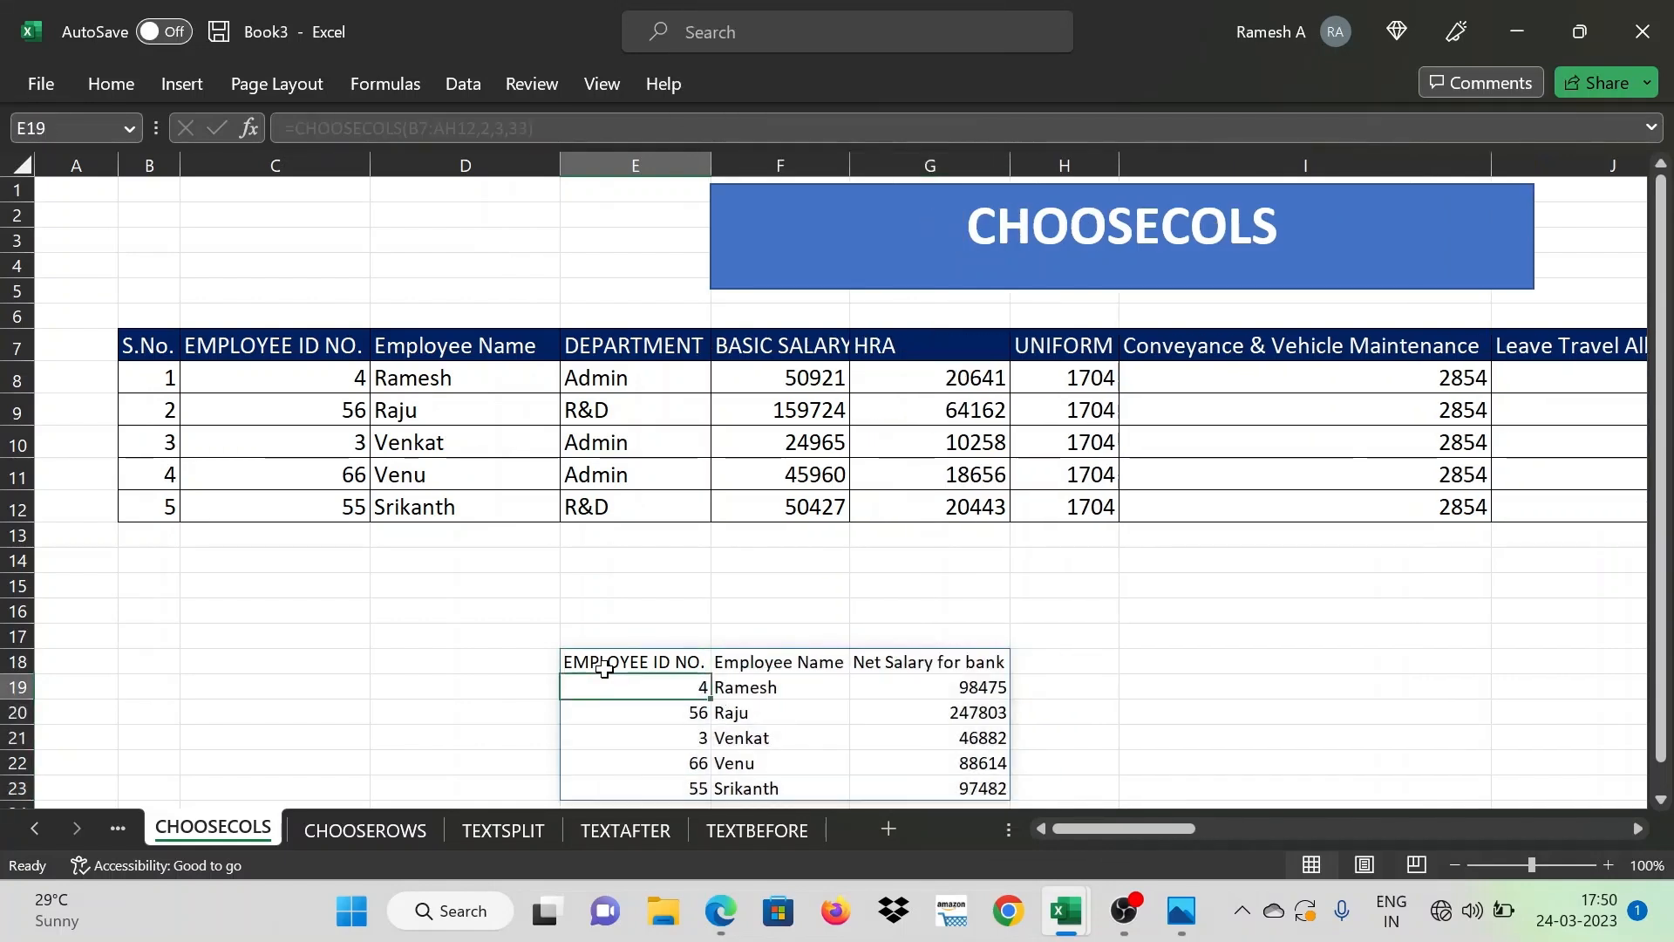
Review the CHOOSECOLS formula in E18 together with the extracted columns below the salary table
{"action": "key", "text": "Up"}
{"action": "key", "text": "Up"}
{"action": "key", "text": "Up"}
{"action": "key", "text": "Up"}
{"action": "key", "text": "Up"}
{"action": "key", "text": "Up"}
{"action": "key", "text": "Up"}
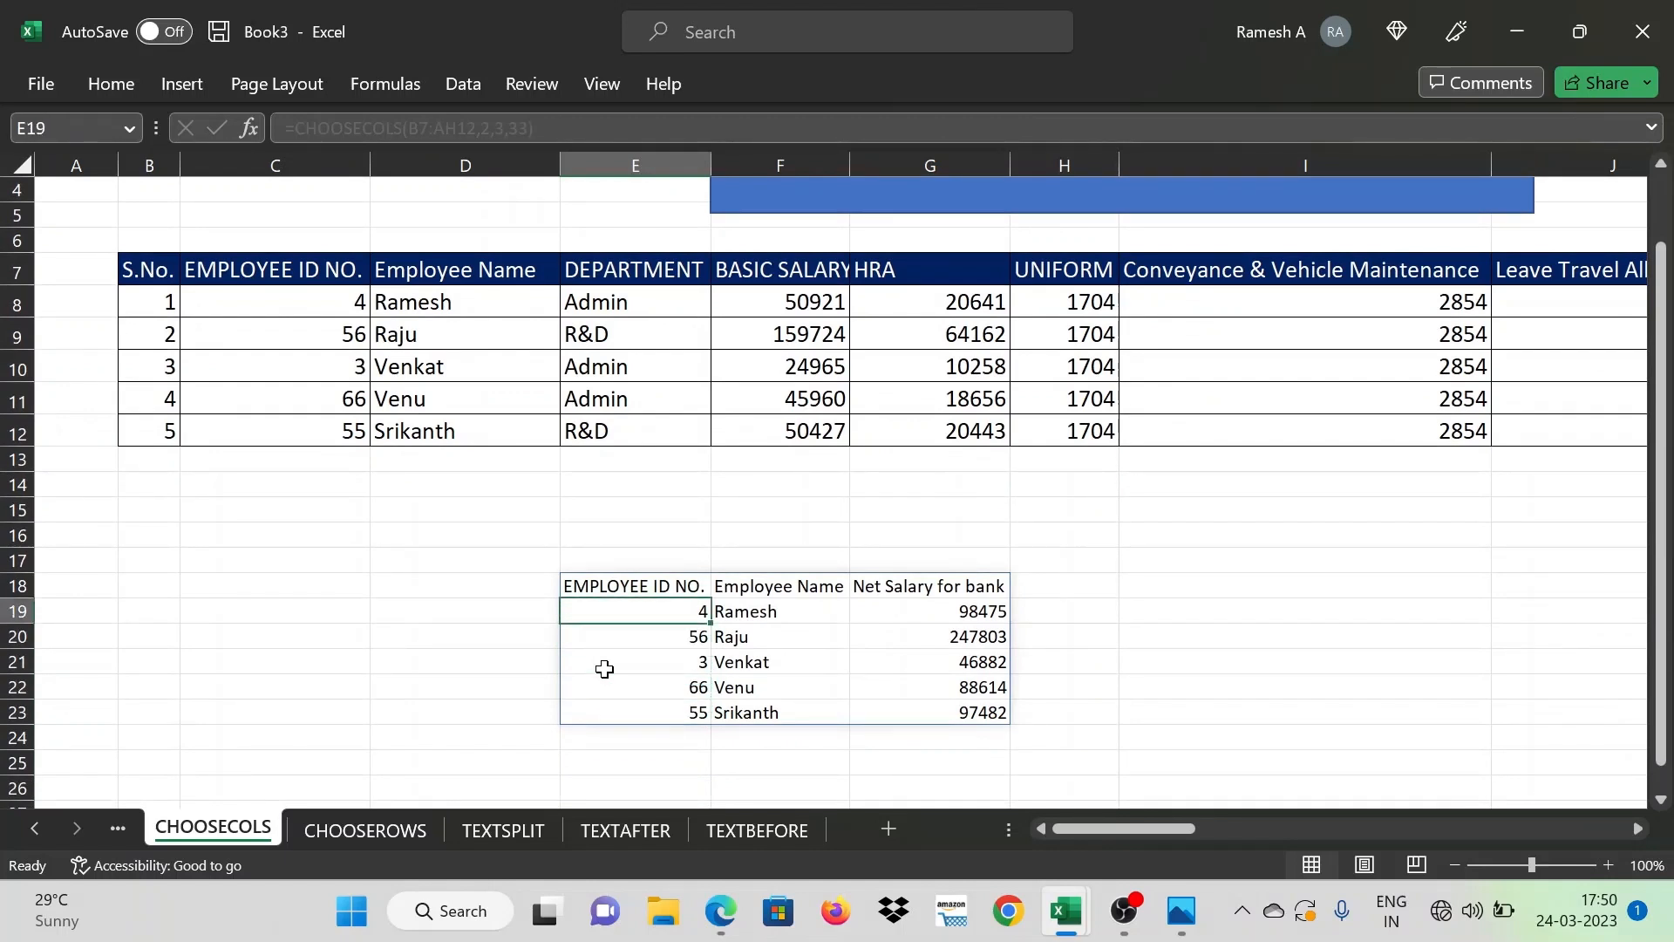
{"action": "left_click", "coordinate": [644, 584]}
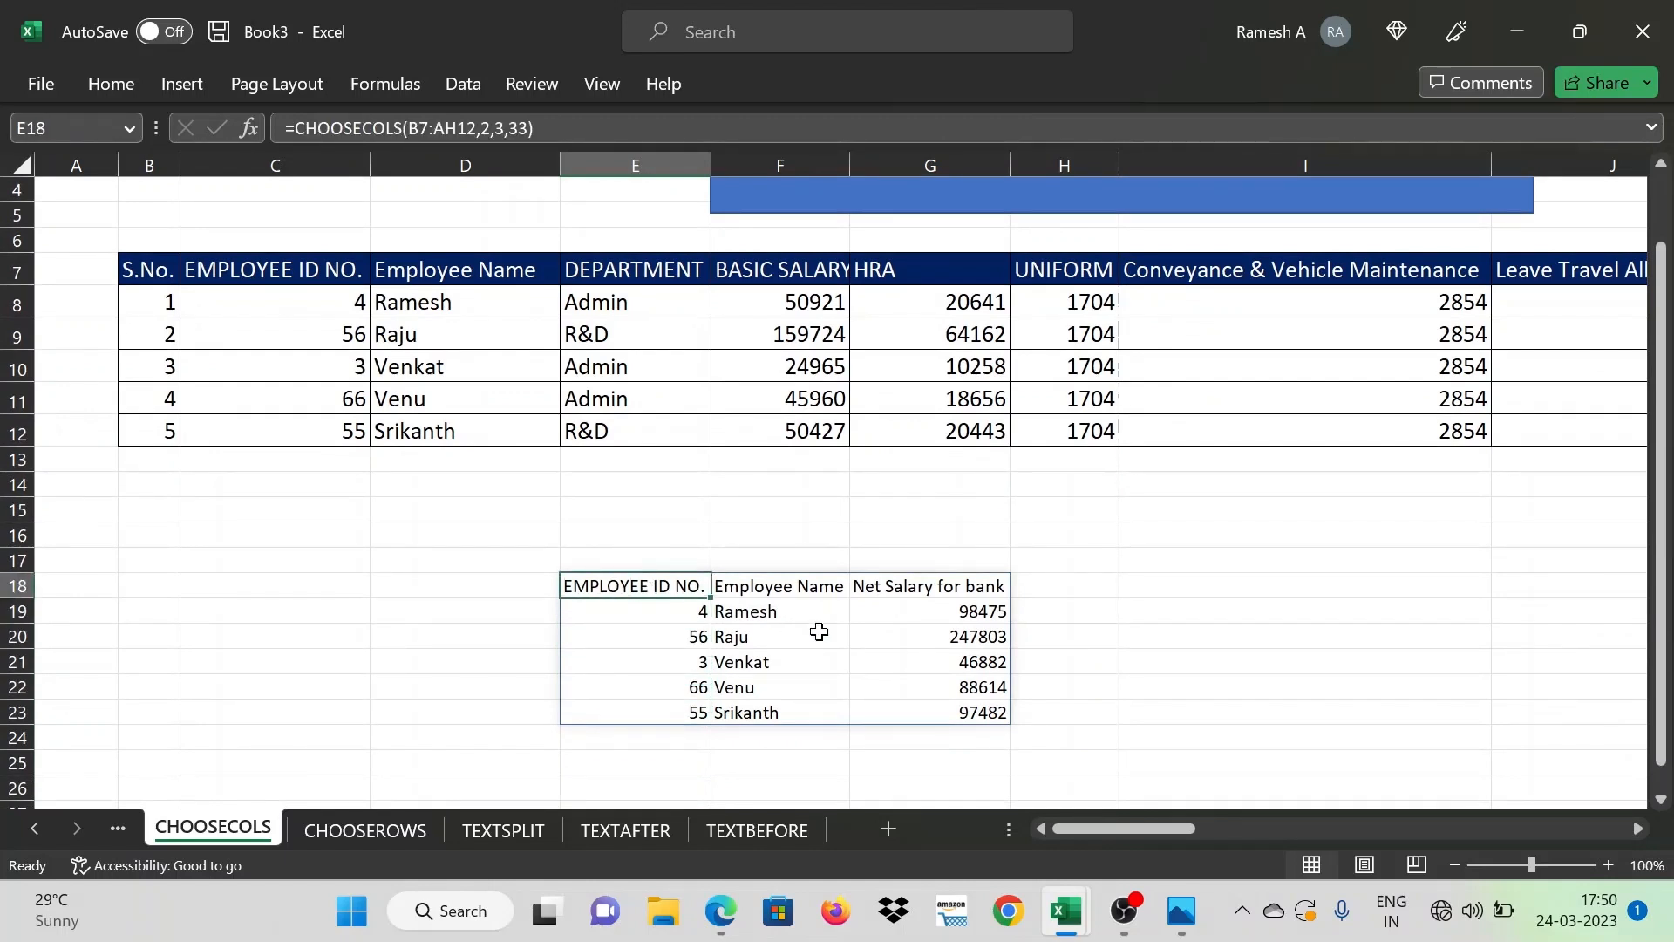
Replace the first employee's ID number in C8 of the salary table with a different one
{"action": "left_click", "coordinate": [364, 296]}
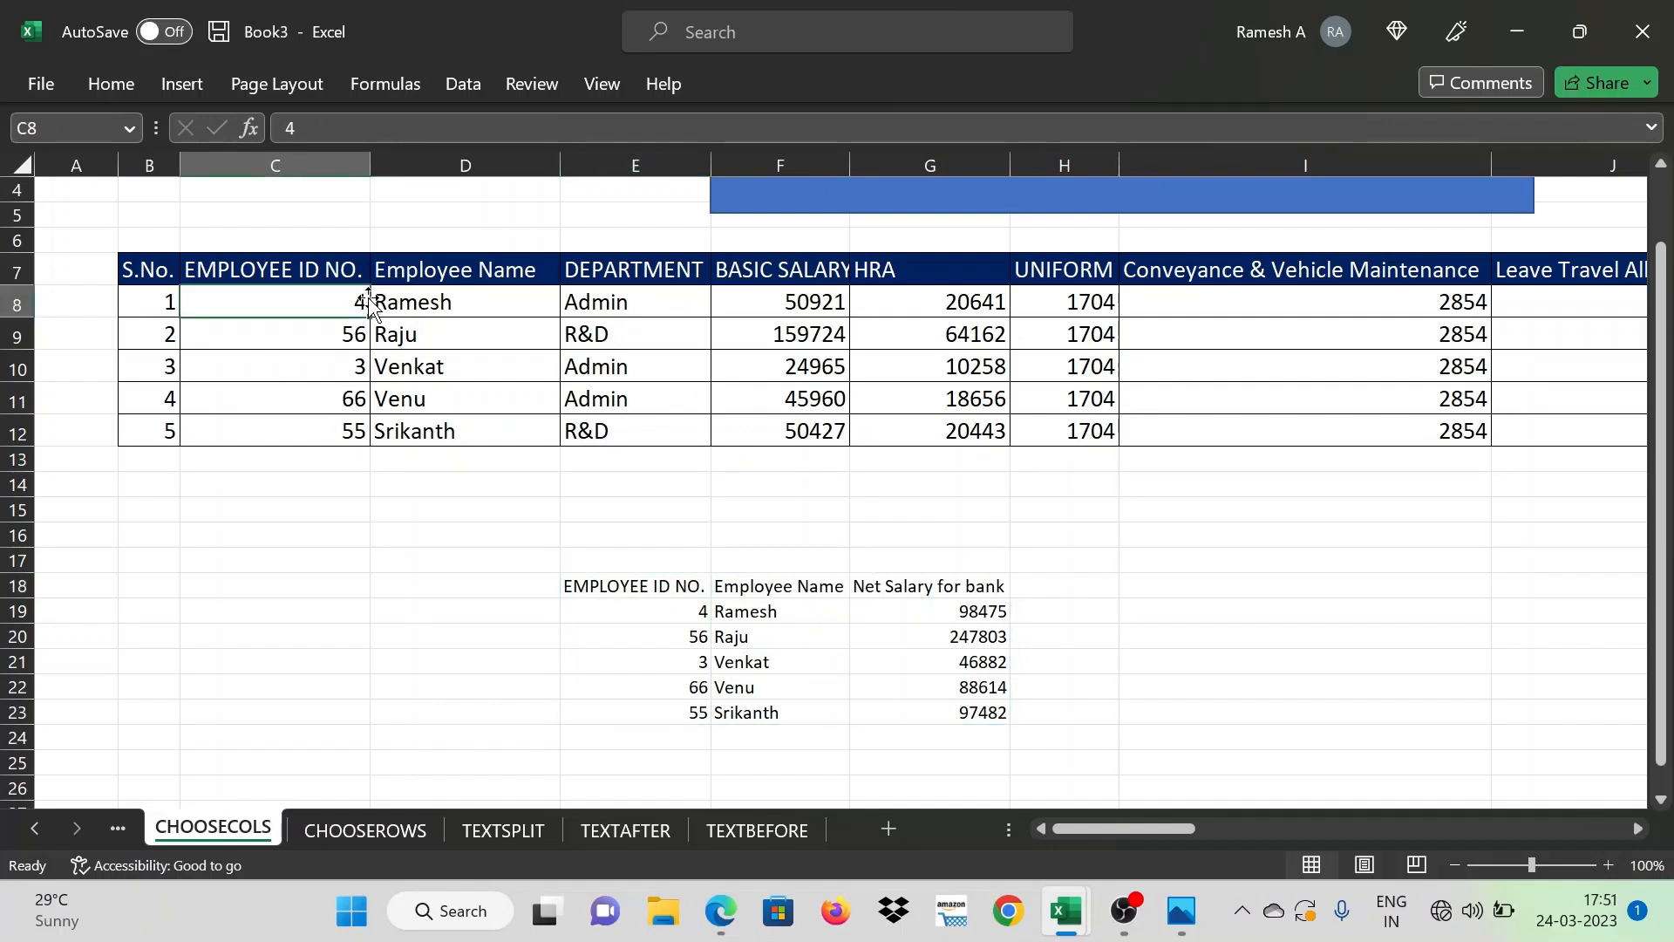
{"action": "type", "text": "55"}
{"action": "key", "text": "Return"}
{"action": "key", "text": "Up"}
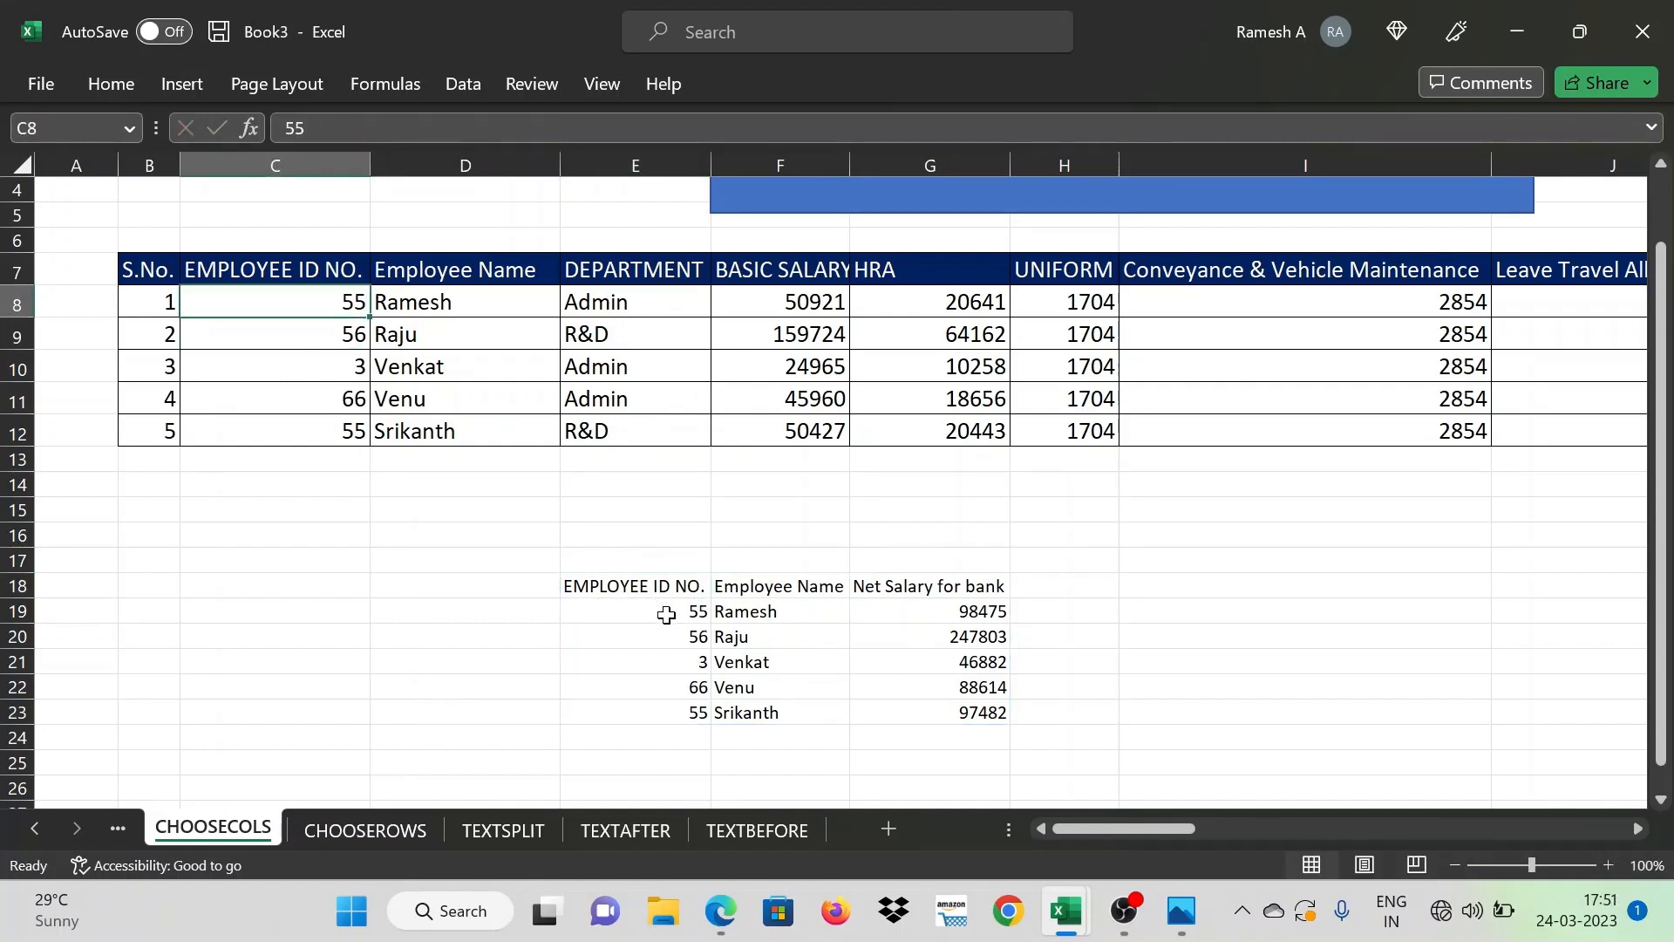
Rewrite the first employee's name in D8 in capital letters and check the matching extracted cell F19
{"action": "left_click", "coordinate": [510, 302]}
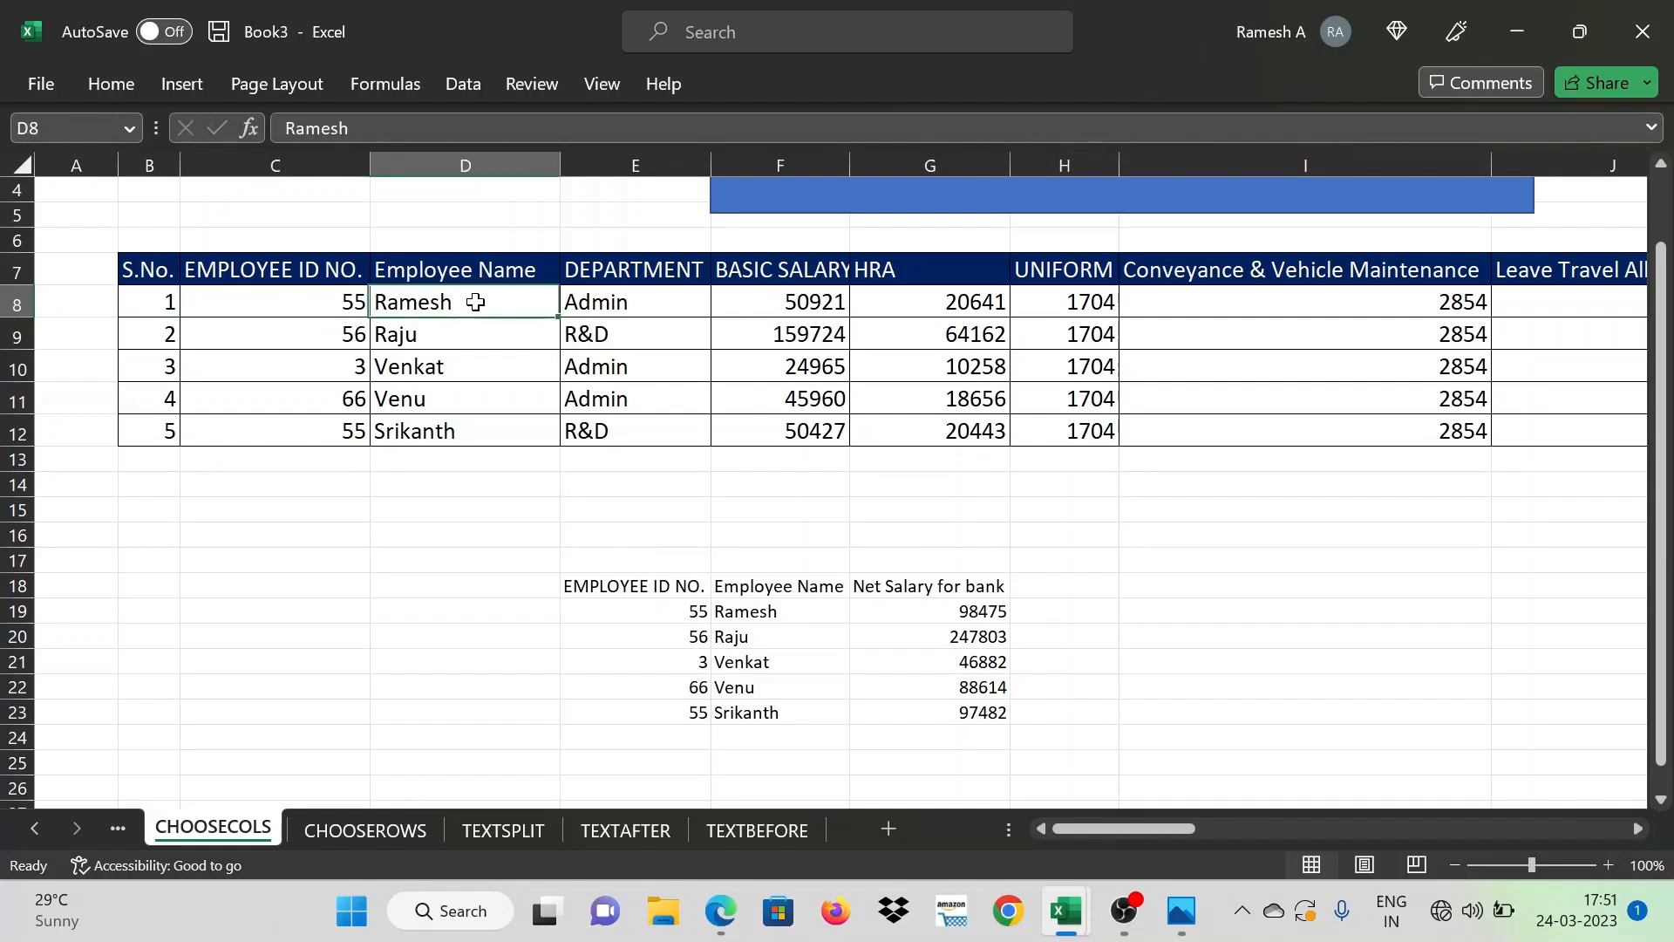
{"action": "type", "text": "R"}
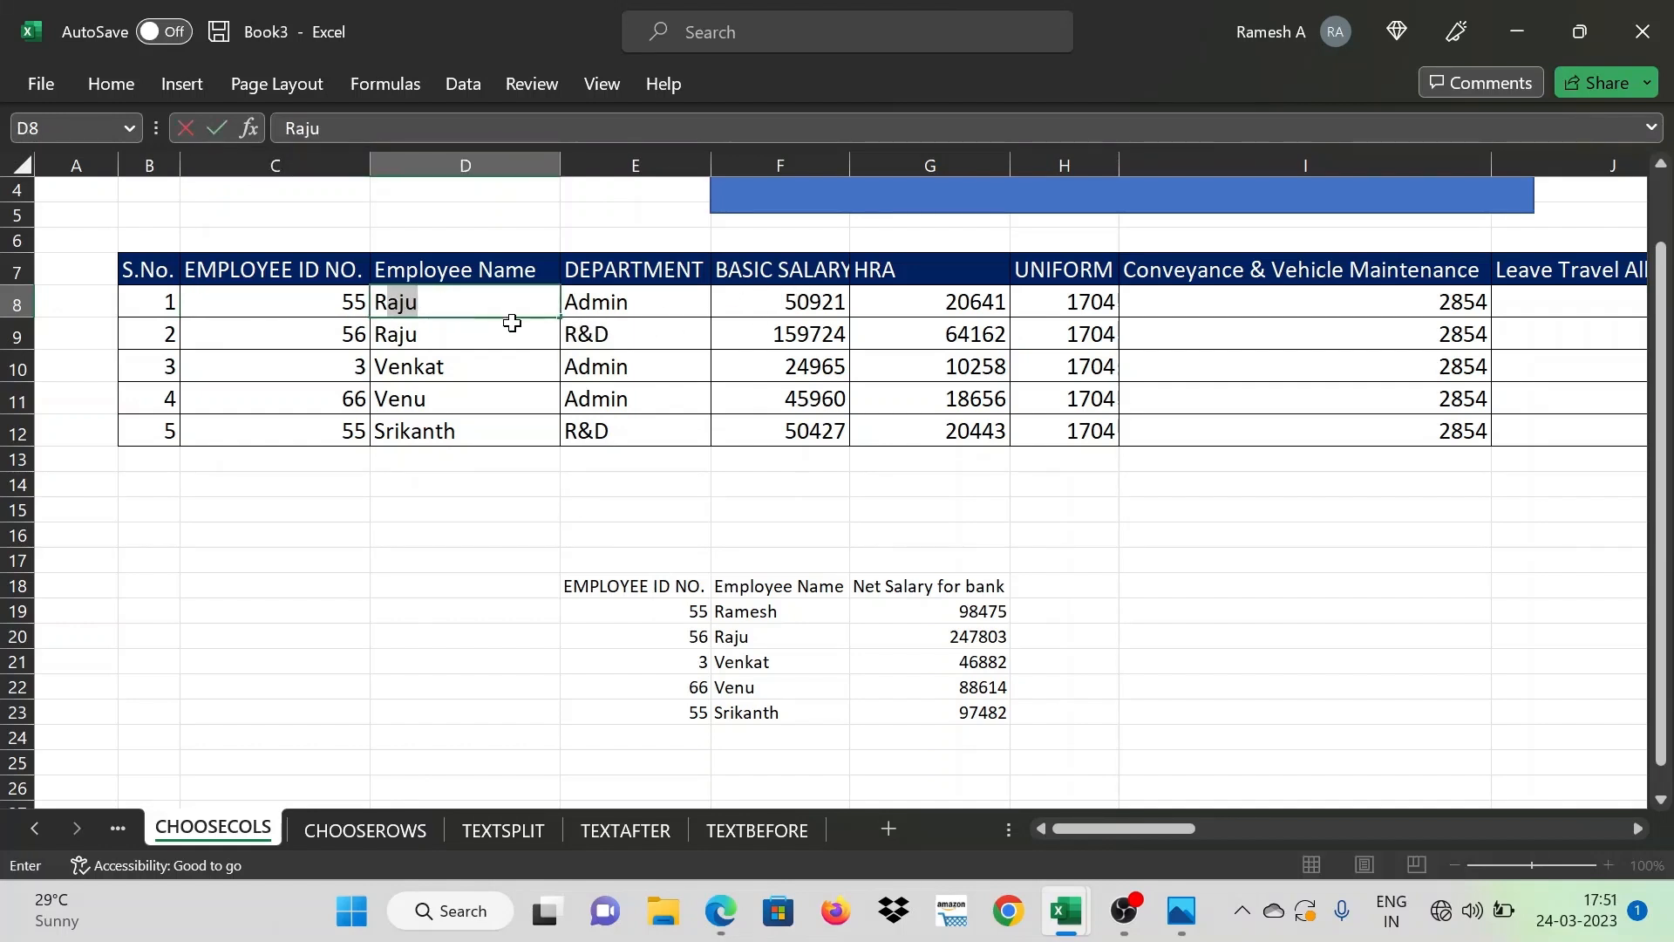
{"action": "type", "text": "AMESH"}
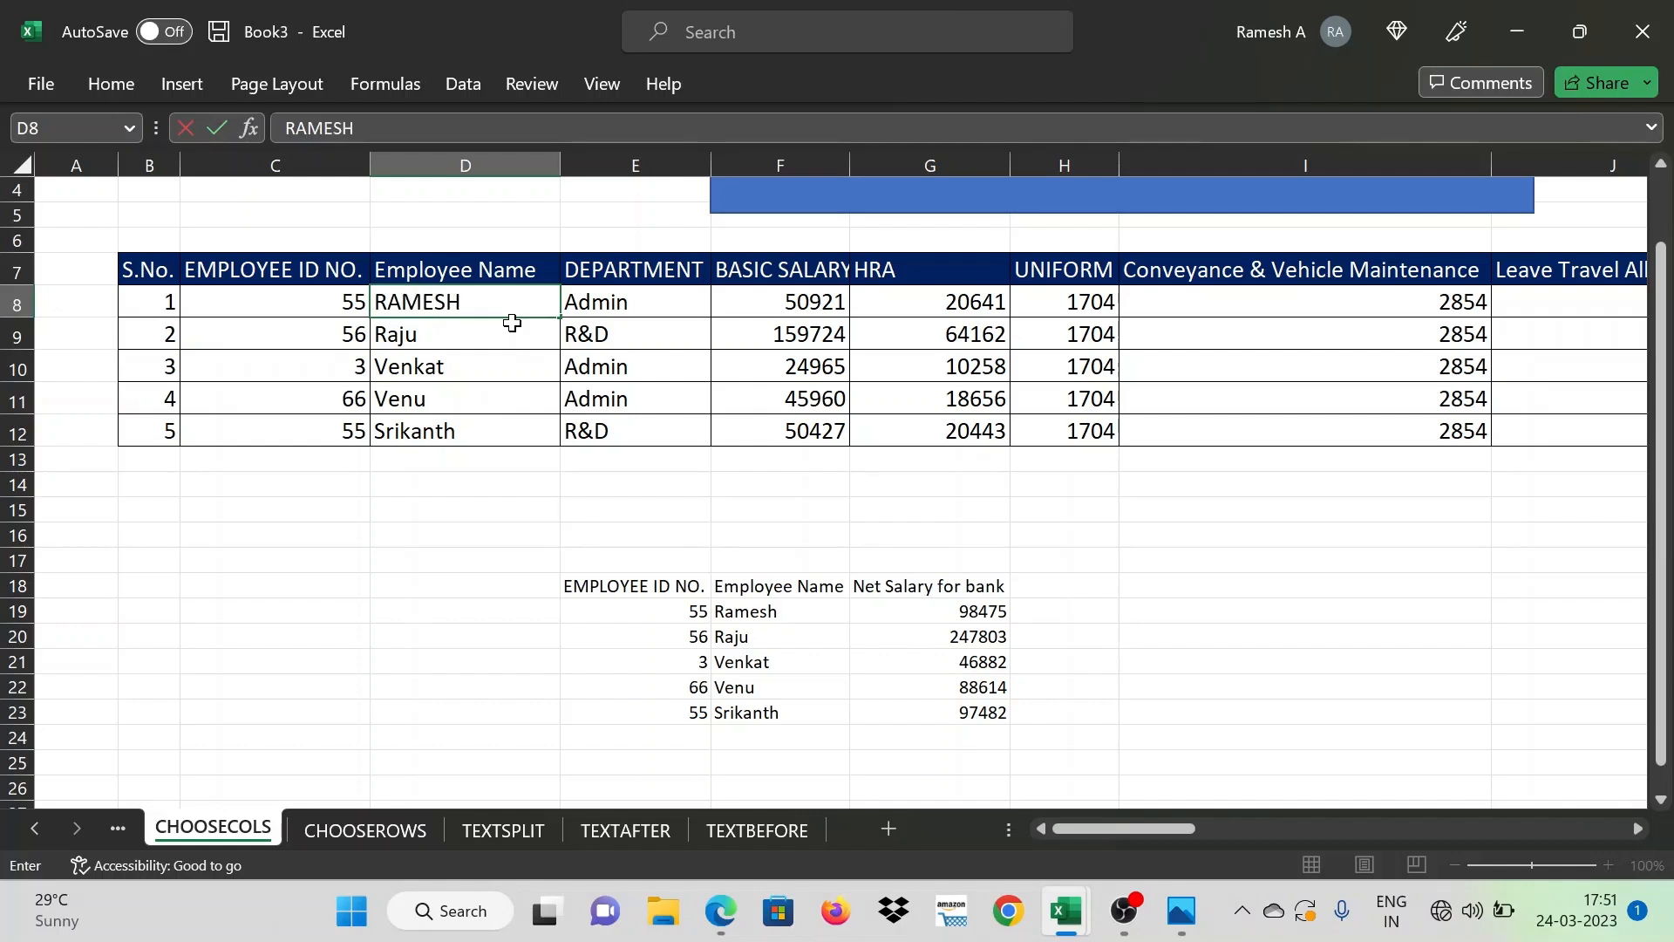
{"action": "key", "text": "Return"}
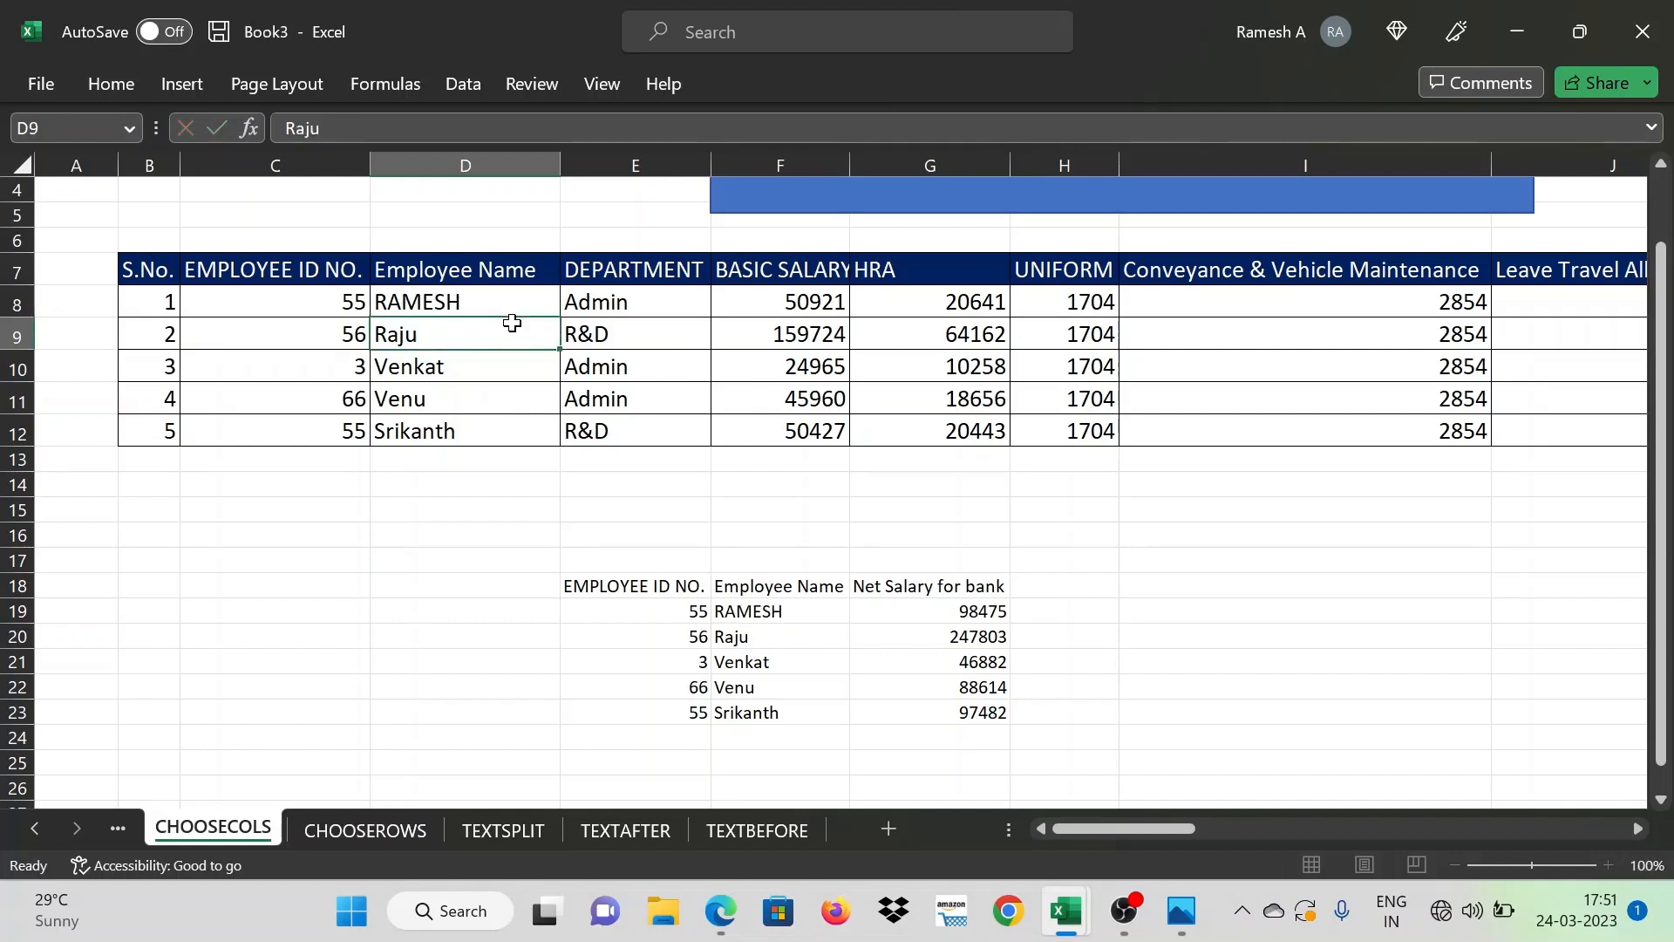
{"action": "left_click", "coordinate": [782, 614]}
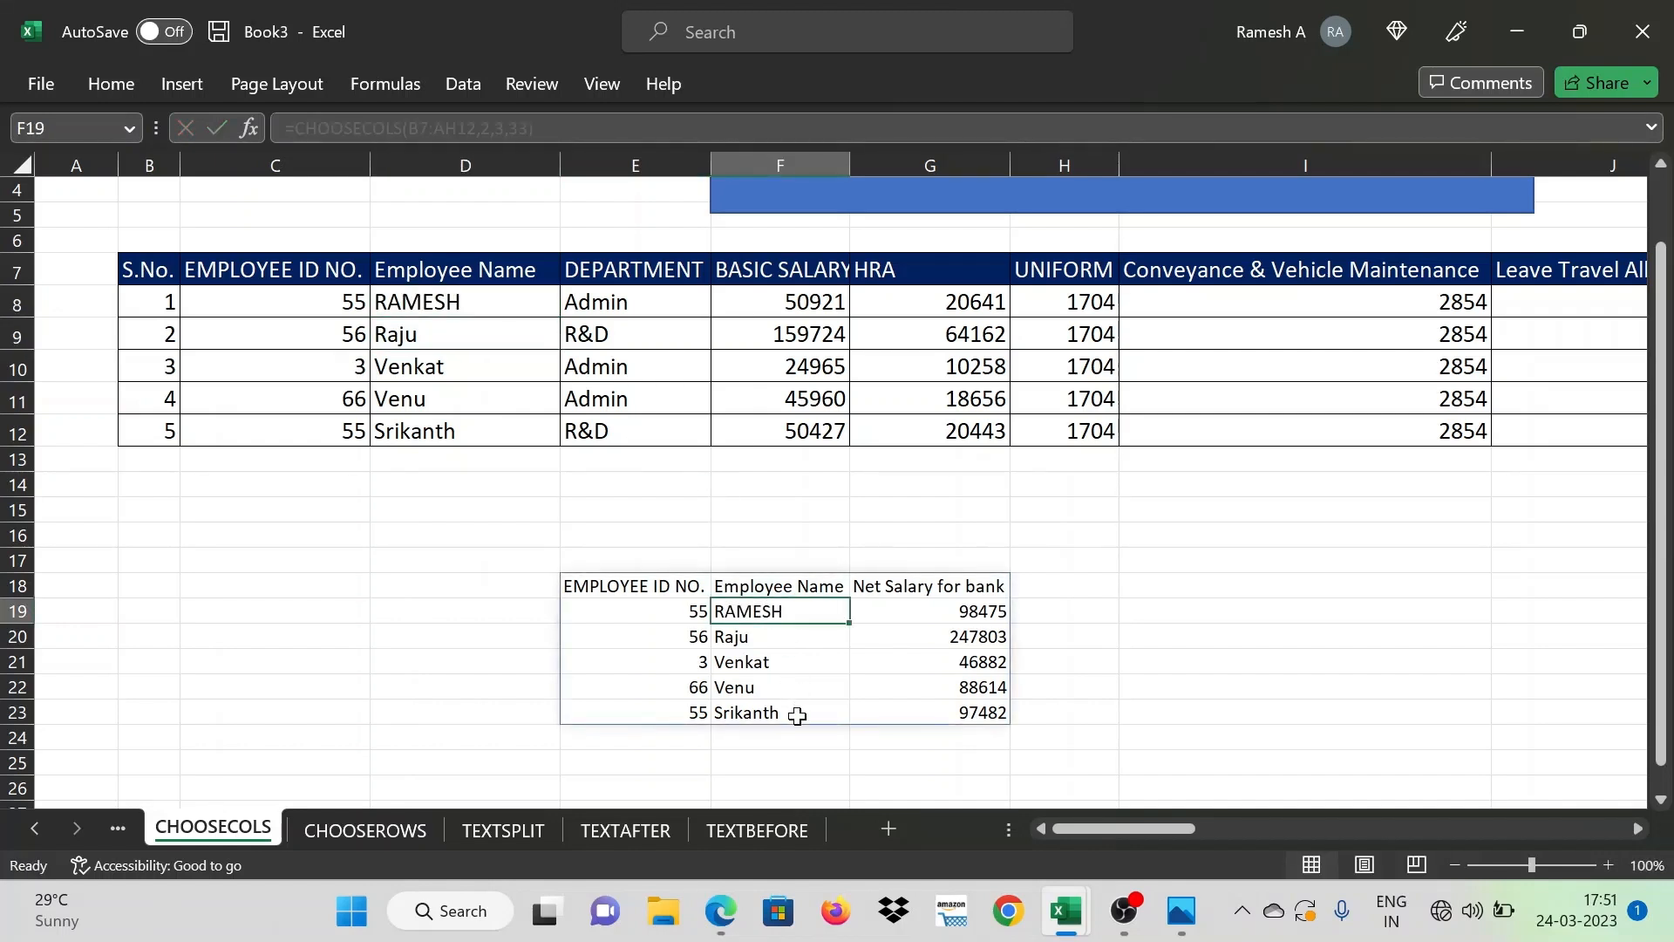
Try adding a new employee ID in C13 directly below the salary data and clear it again
{"action": "key", "text": "Left"}
{"action": "key", "text": "Left"}
{"action": "key", "text": "Up"}
{"action": "key", "text": "Up"}
{"action": "key", "text": "Up"}
{"action": "key", "text": "Up"}
{"action": "key", "text": "Left"}
{"action": "key", "text": "Up"}
{"action": "key", "text": "Up"}
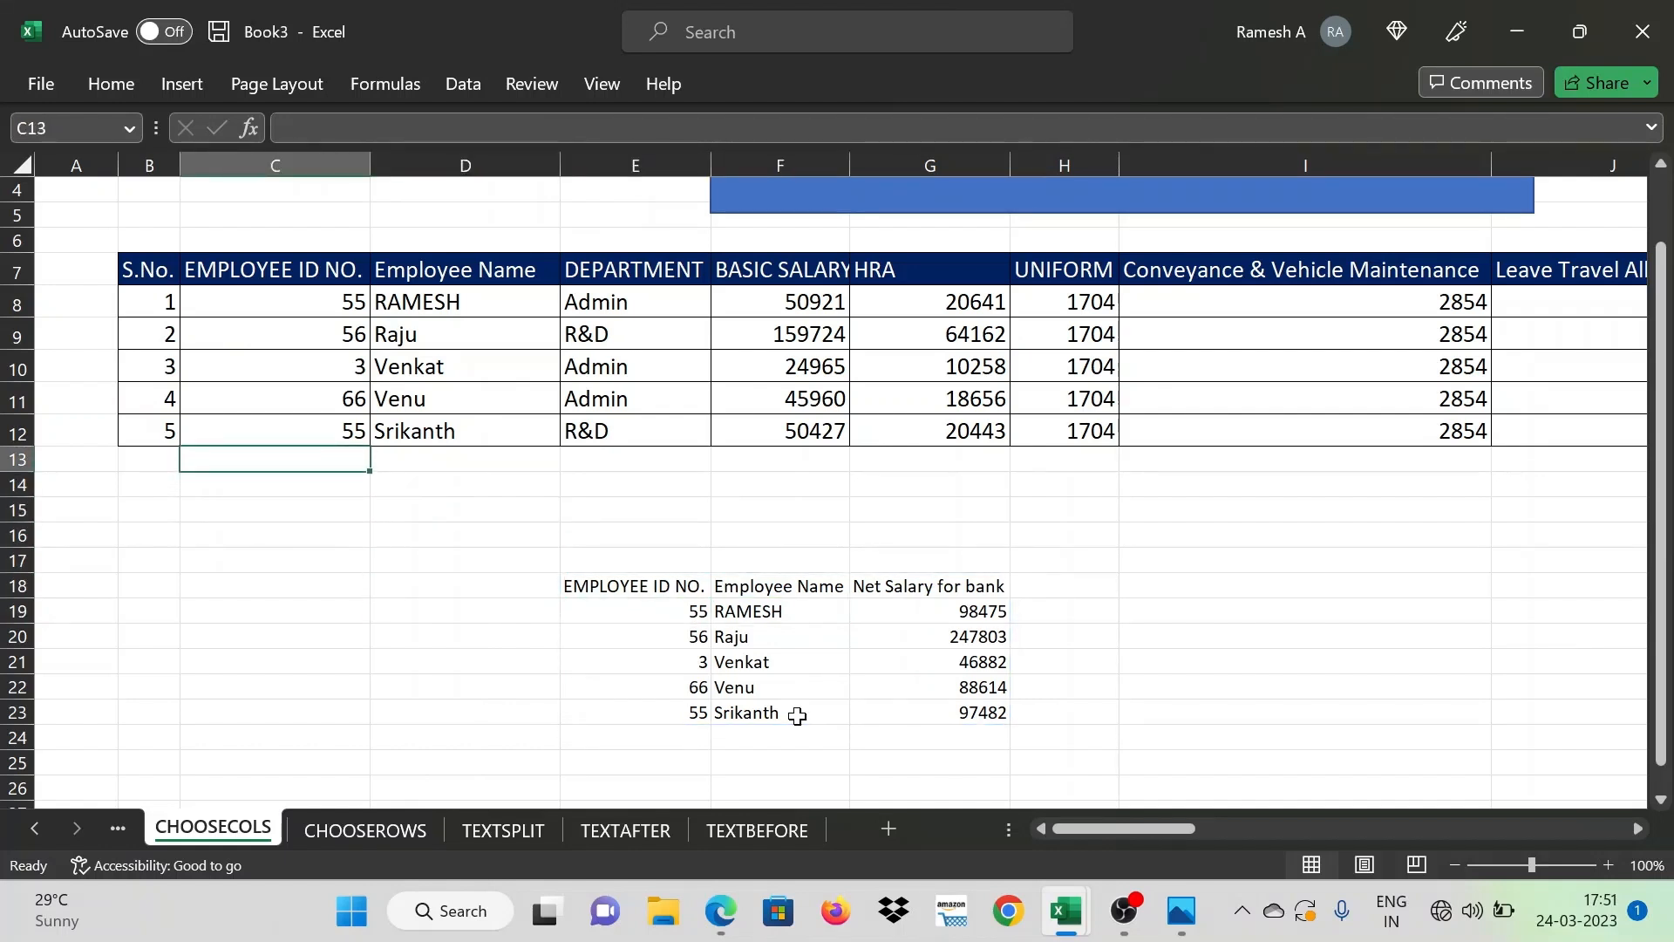
{"action": "type", "text": "677"}
{"action": "key", "text": "Return"}
{"action": "key", "text": "Up"}
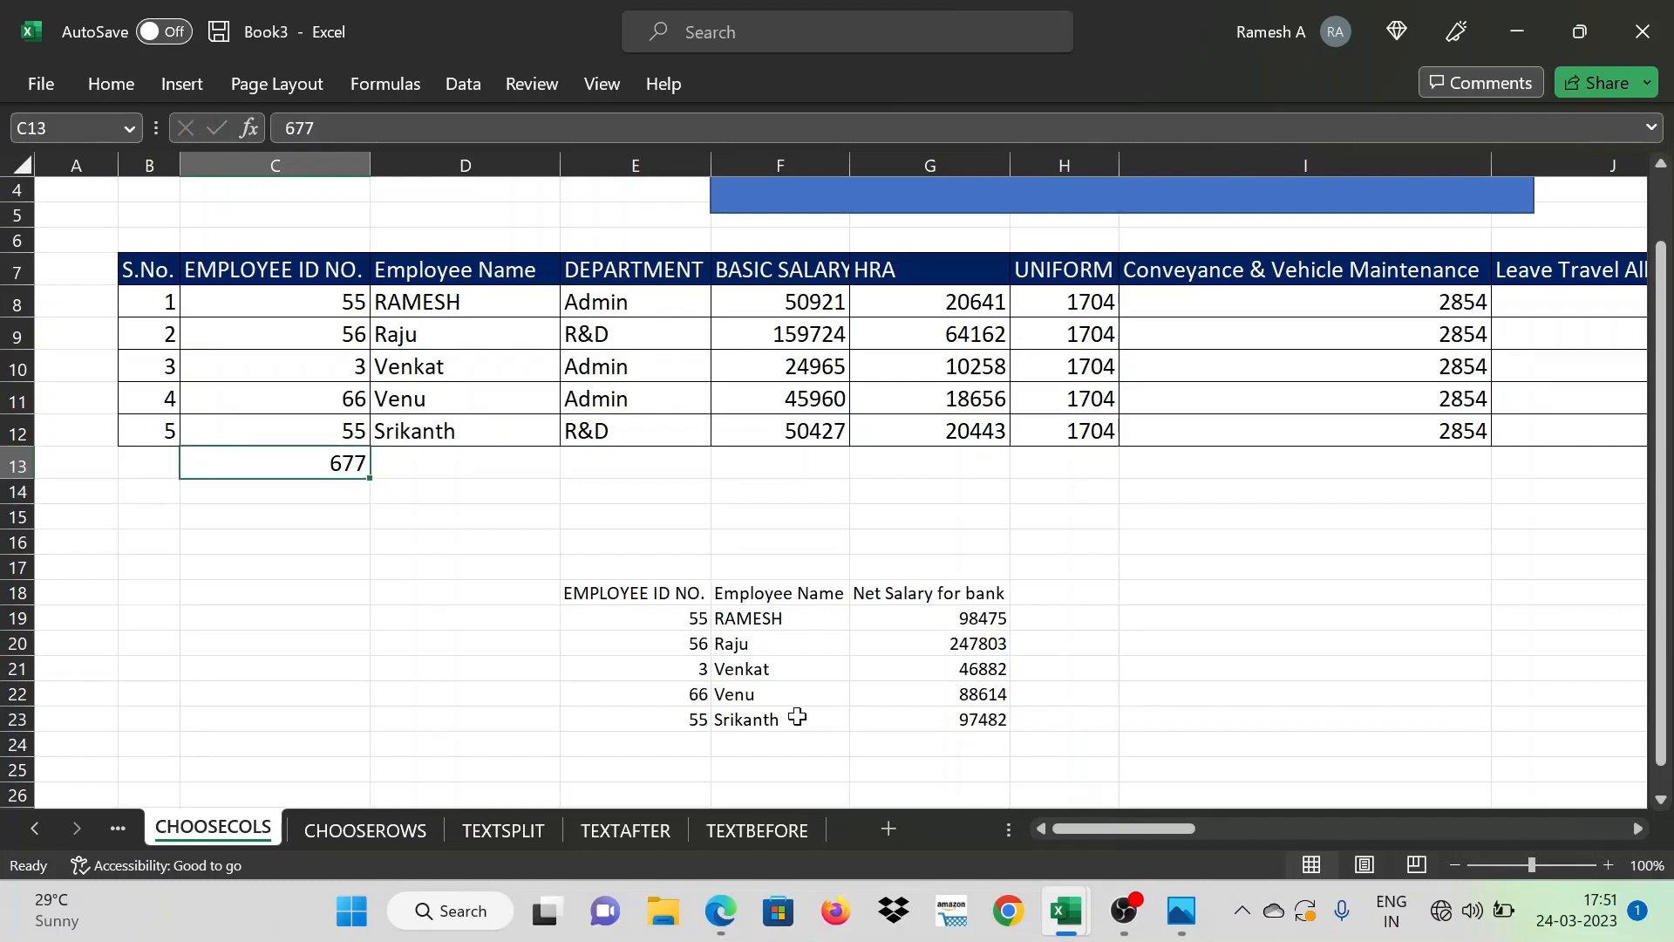
{"action": "key", "text": "Delete"}
Convert the salary data B7:AH12 into an Excel table with headers
{"action": "key", "text": "ctrl+Up"}
{"action": "key", "text": "ctrl+Up"}
{"action": "key", "text": "Left"}
{"action": "key", "text": "ctrl+shift+Right"}
{"action": "key", "text": "ctrl+shift+Down"}
{"action": "key", "text": "ctrl+t"}
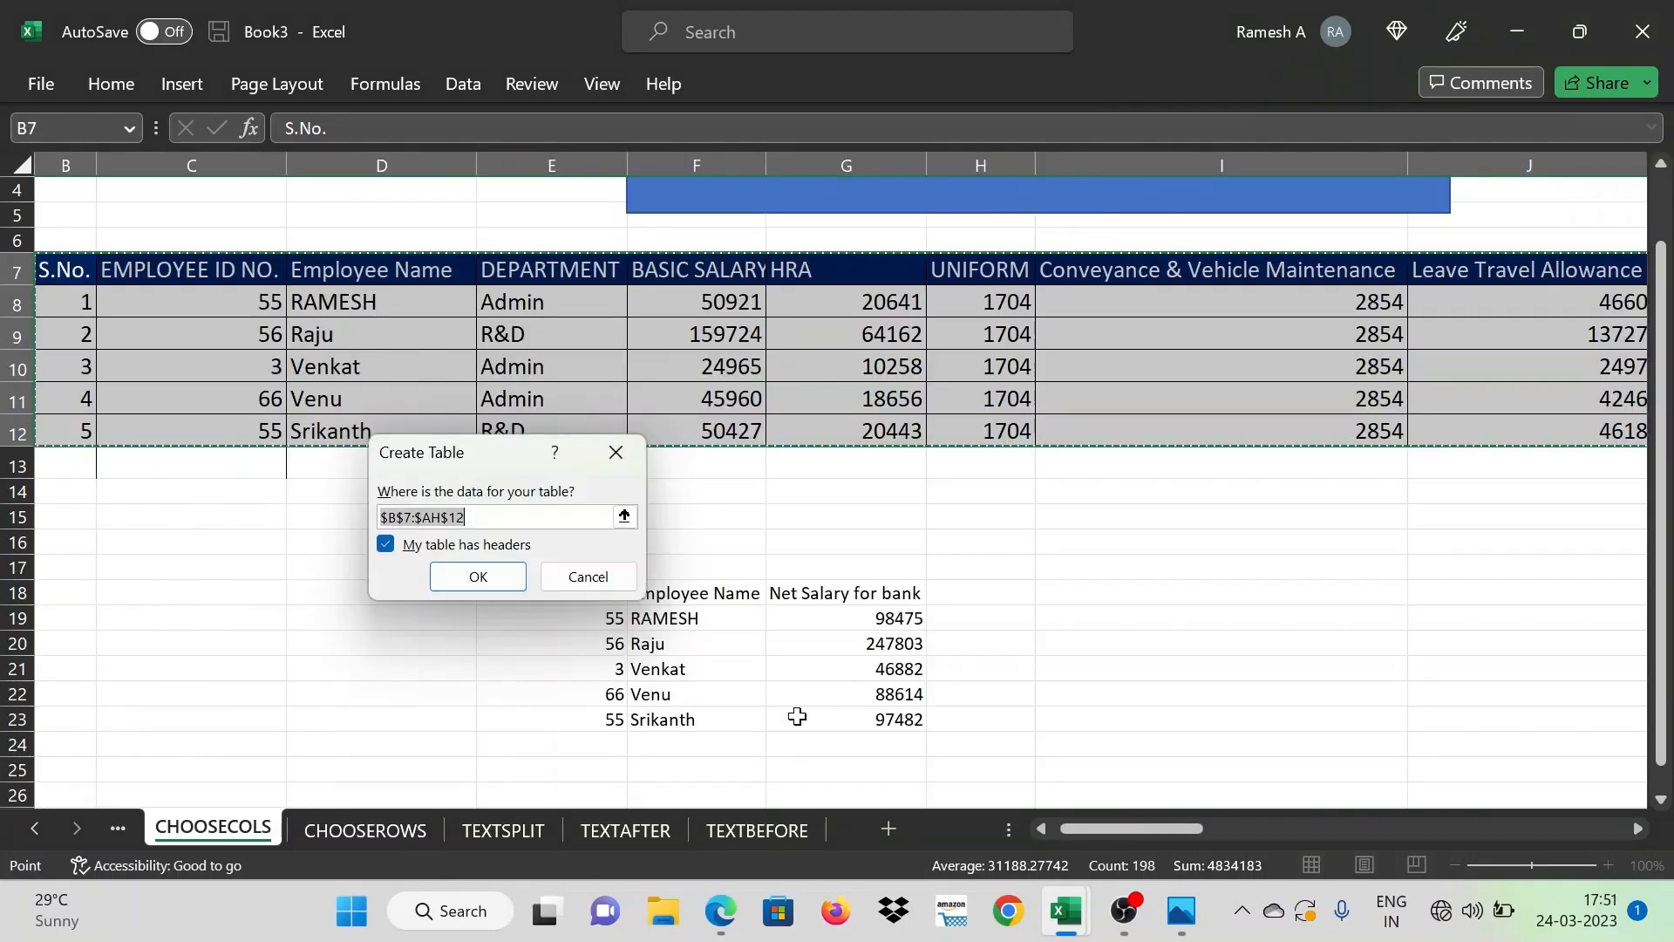
{"action": "key", "text": "Return"}
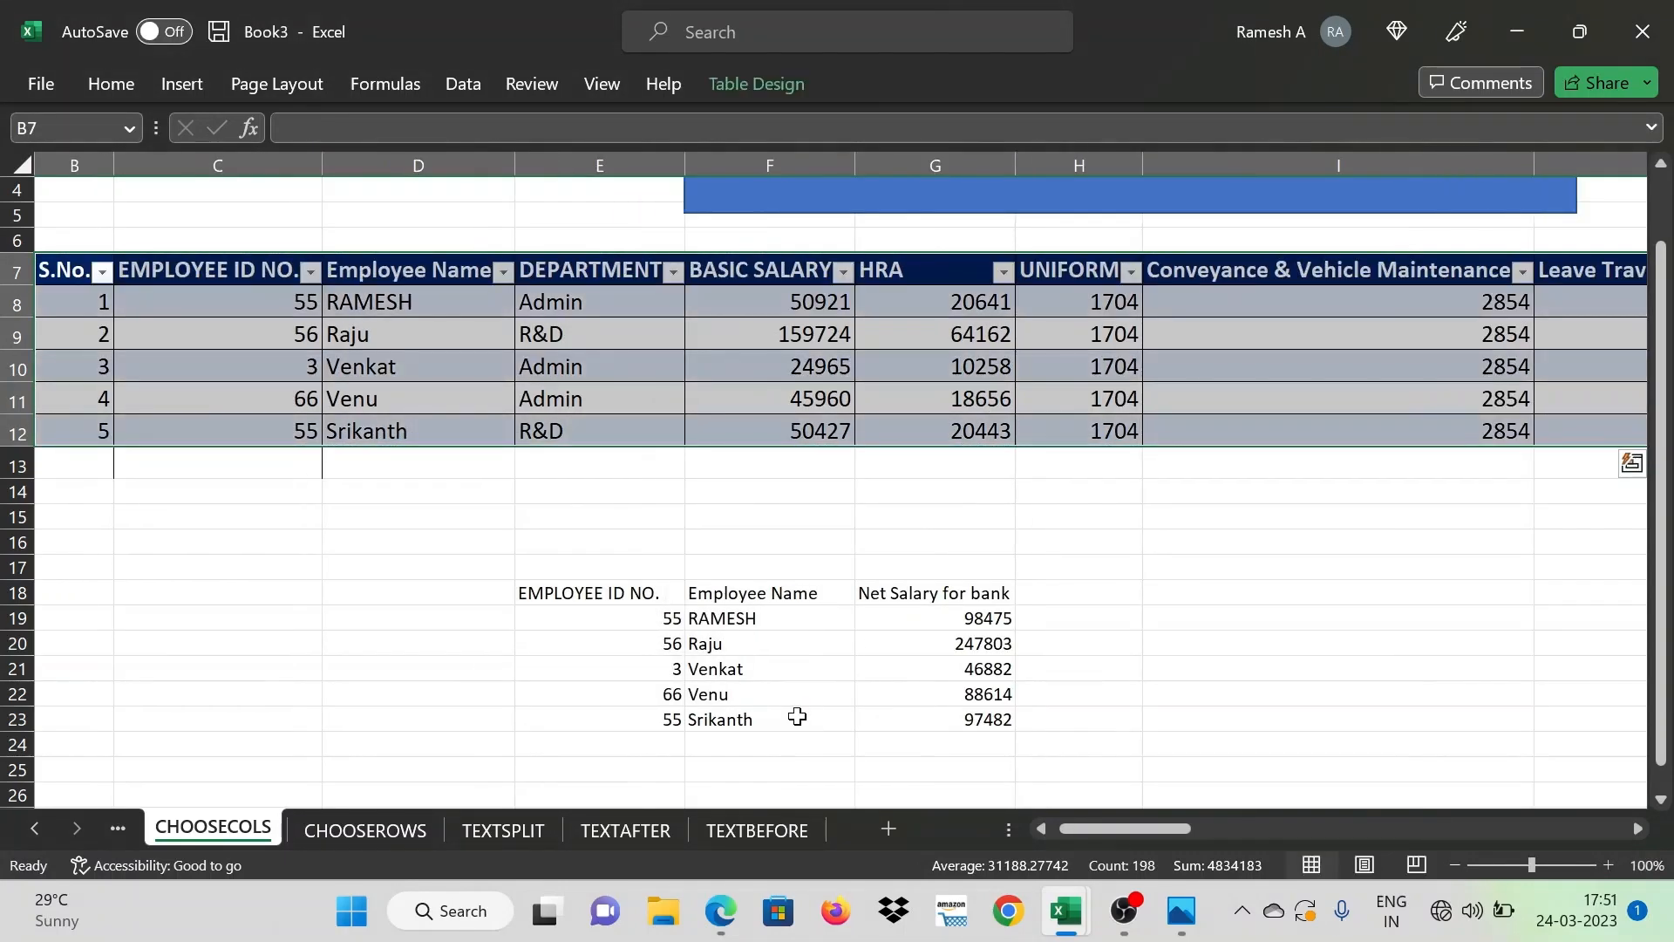
Reselect the whole table B7:AH12 as the array in E18's CHOOSECOLS formula, keeping column numbers 2, 3 and 33
{"action": "key", "text": "Down"}
{"action": "key", "text": "Left"}
{"action": "key", "text": "Right"}
{"action": "key", "text": "Right"}
{"action": "key", "text": "Down"}
{"action": "key", "text": "Down"}
{"action": "key", "text": "Down"}
{"action": "key", "text": "Down"}
{"action": "key", "text": "Down"}
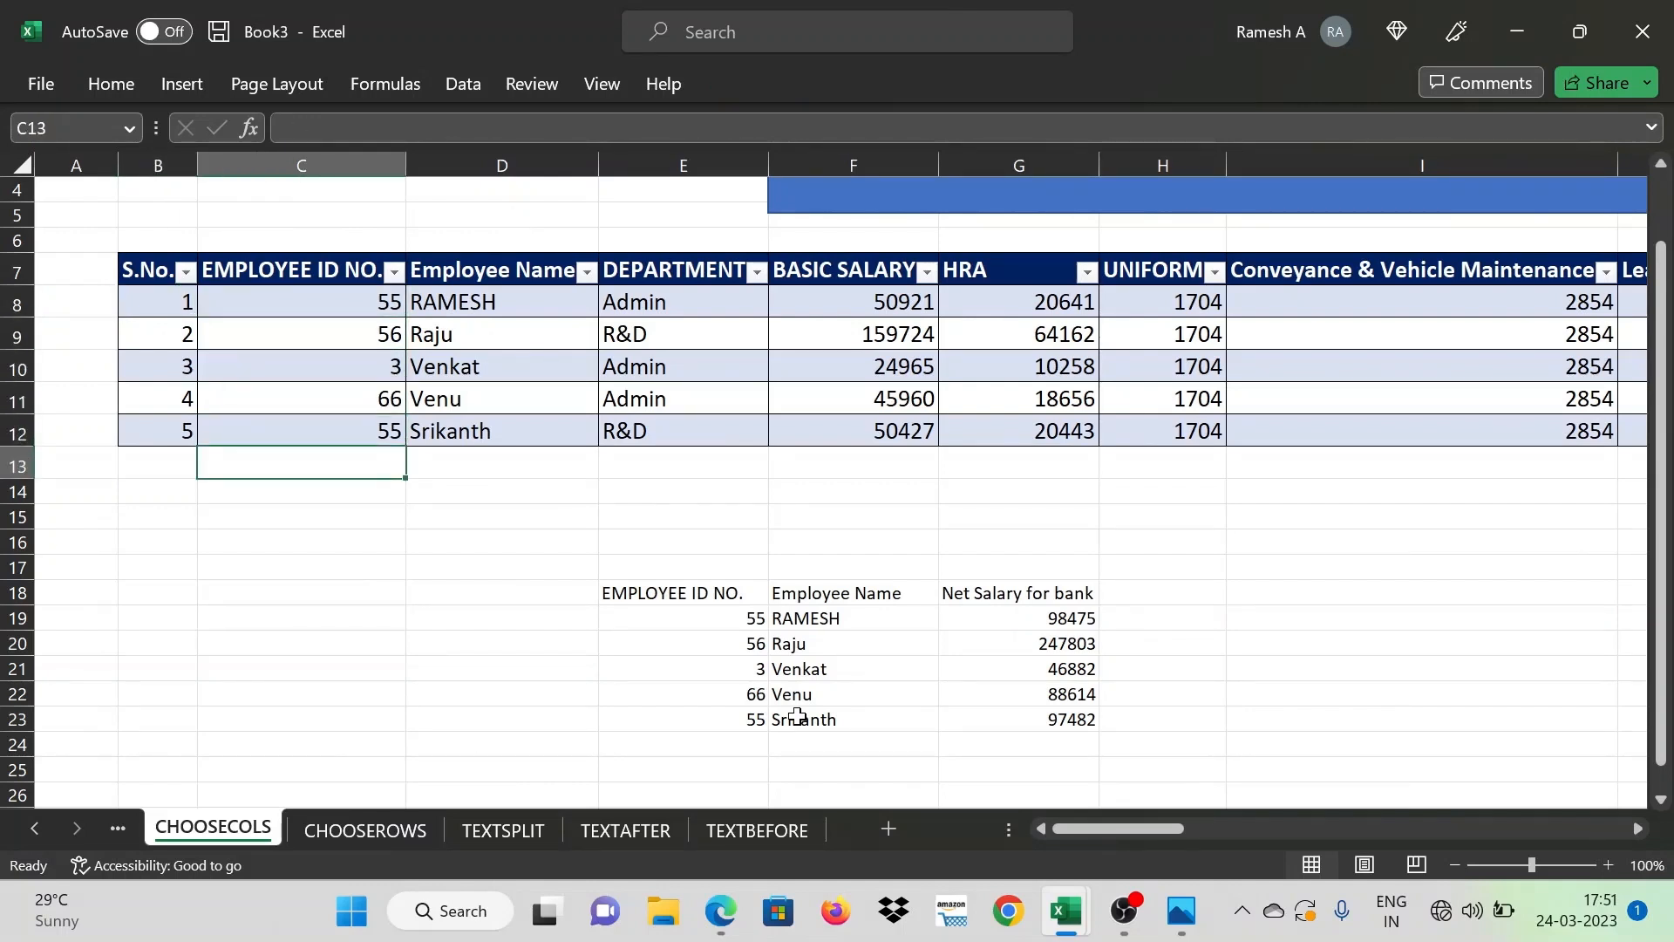
{"action": "key", "text": "Right"}
{"action": "key", "text": "Right"}
{"action": "key", "text": "Right"}
{"action": "key", "text": "Down"}
{"action": "key", "text": "Down"}
{"action": "key", "text": "Down"}
{"action": "key", "text": "Down"}
{"action": "key", "text": "Down"}
{"action": "key", "text": "Left"}
{"action": "key", "text": "shift+Right"}
{"action": "key", "text": "shift+Right"}
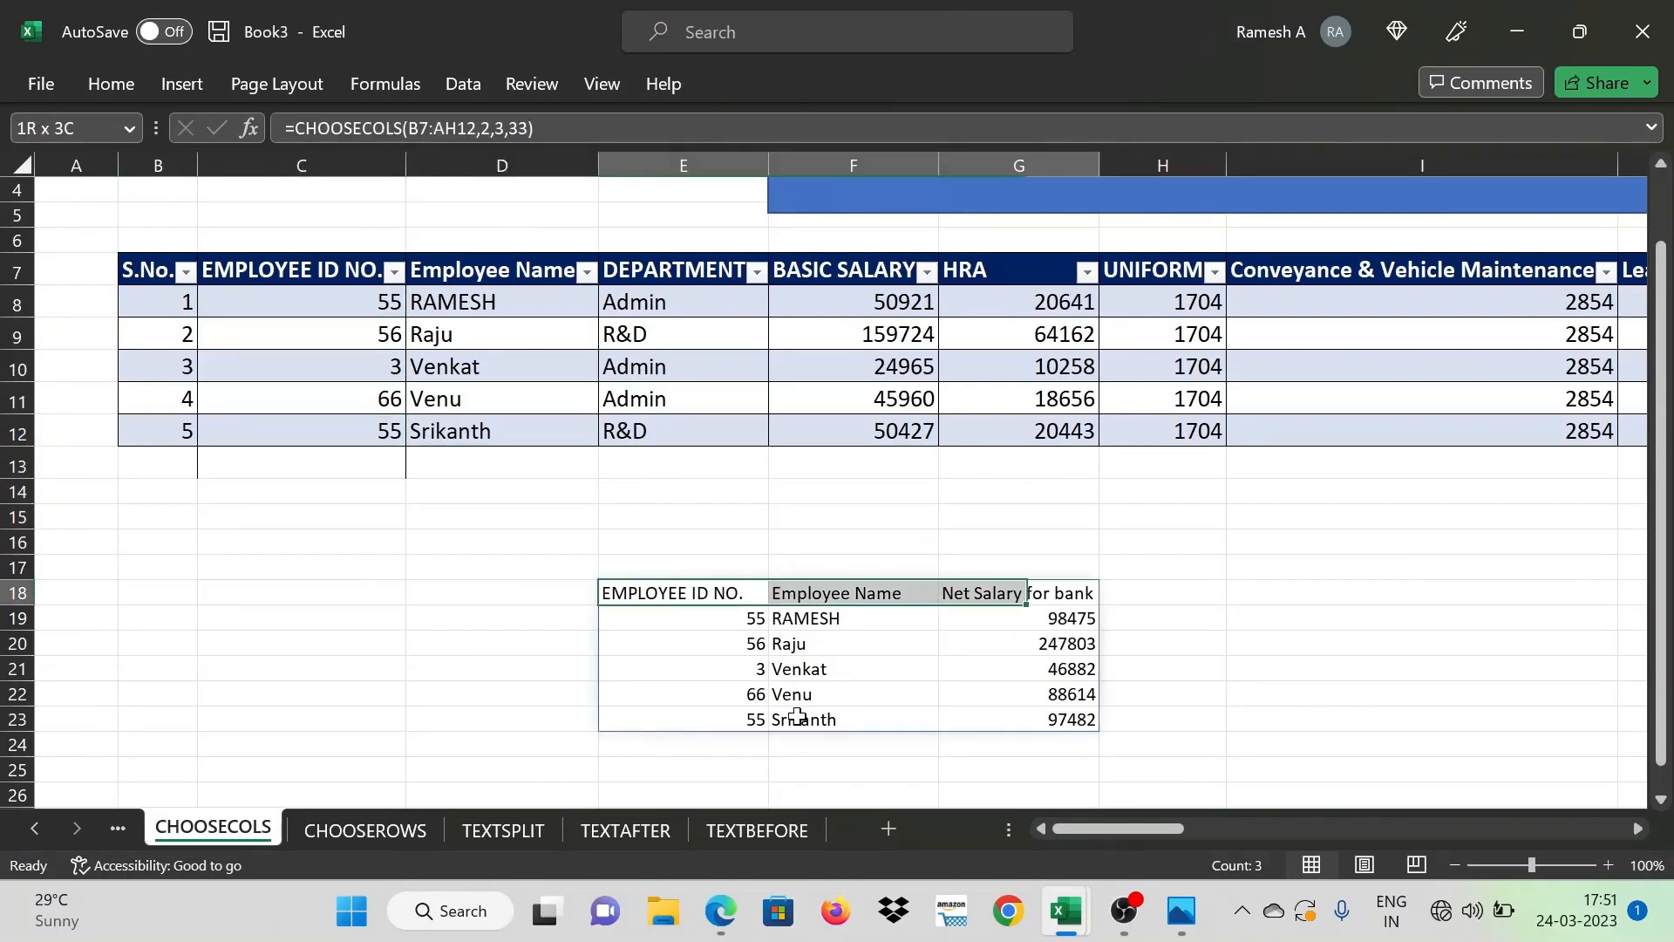
{"action": "key", "text": "ctrl+shift+Down"}
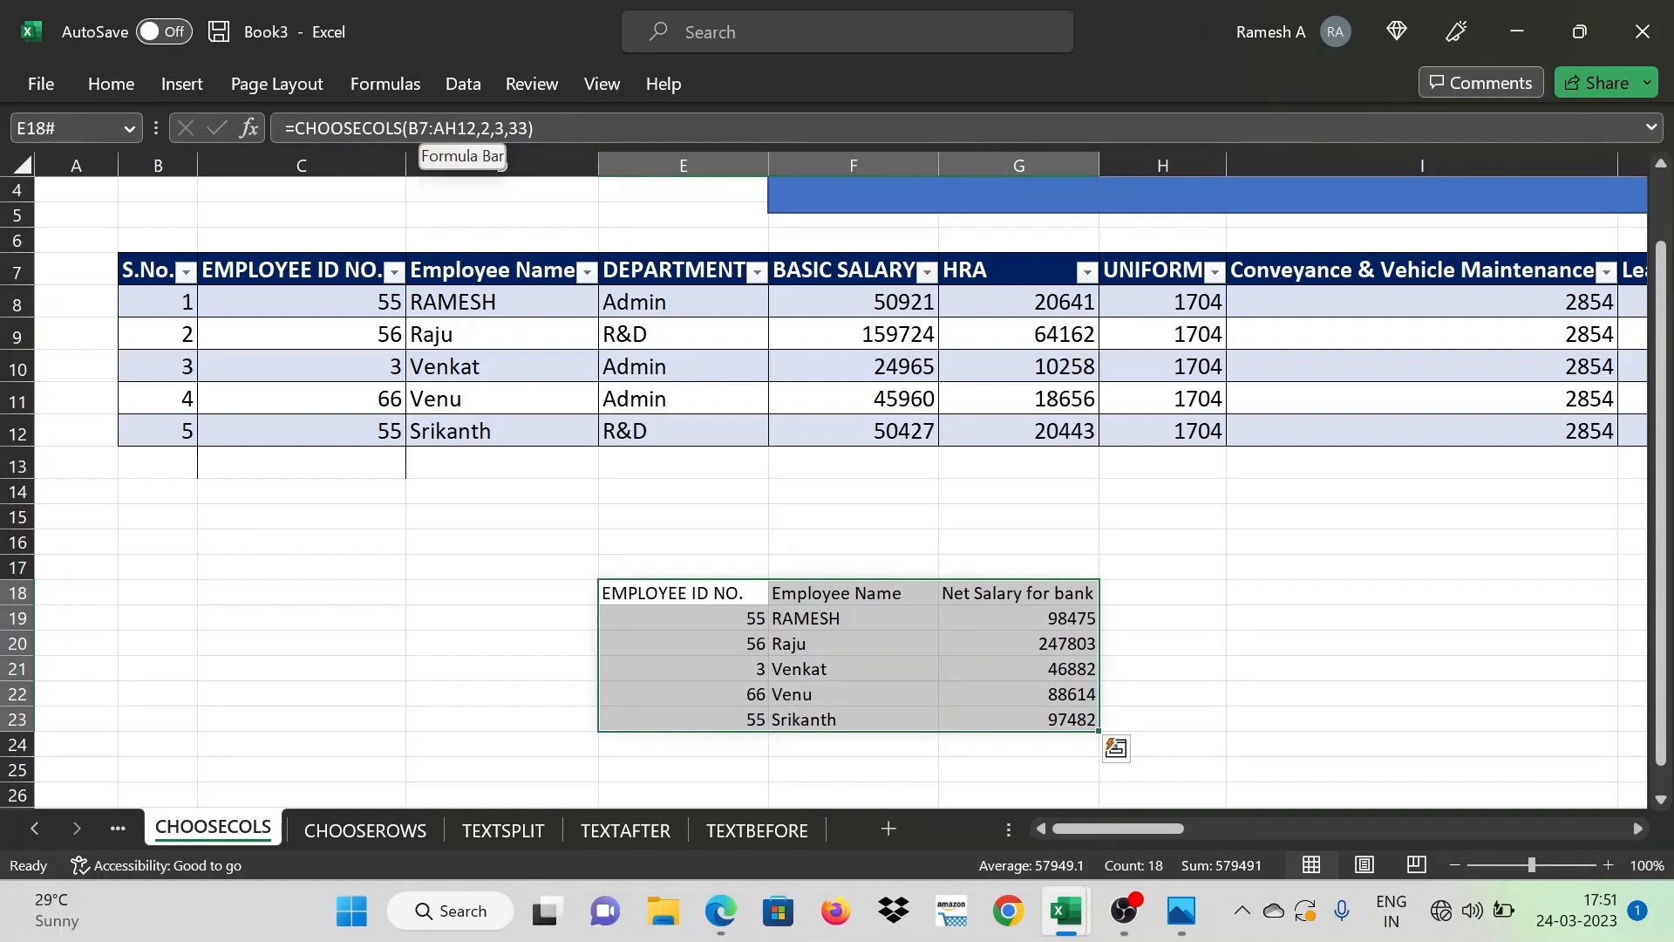
{"action": "left_click", "coordinate": [475, 128]}
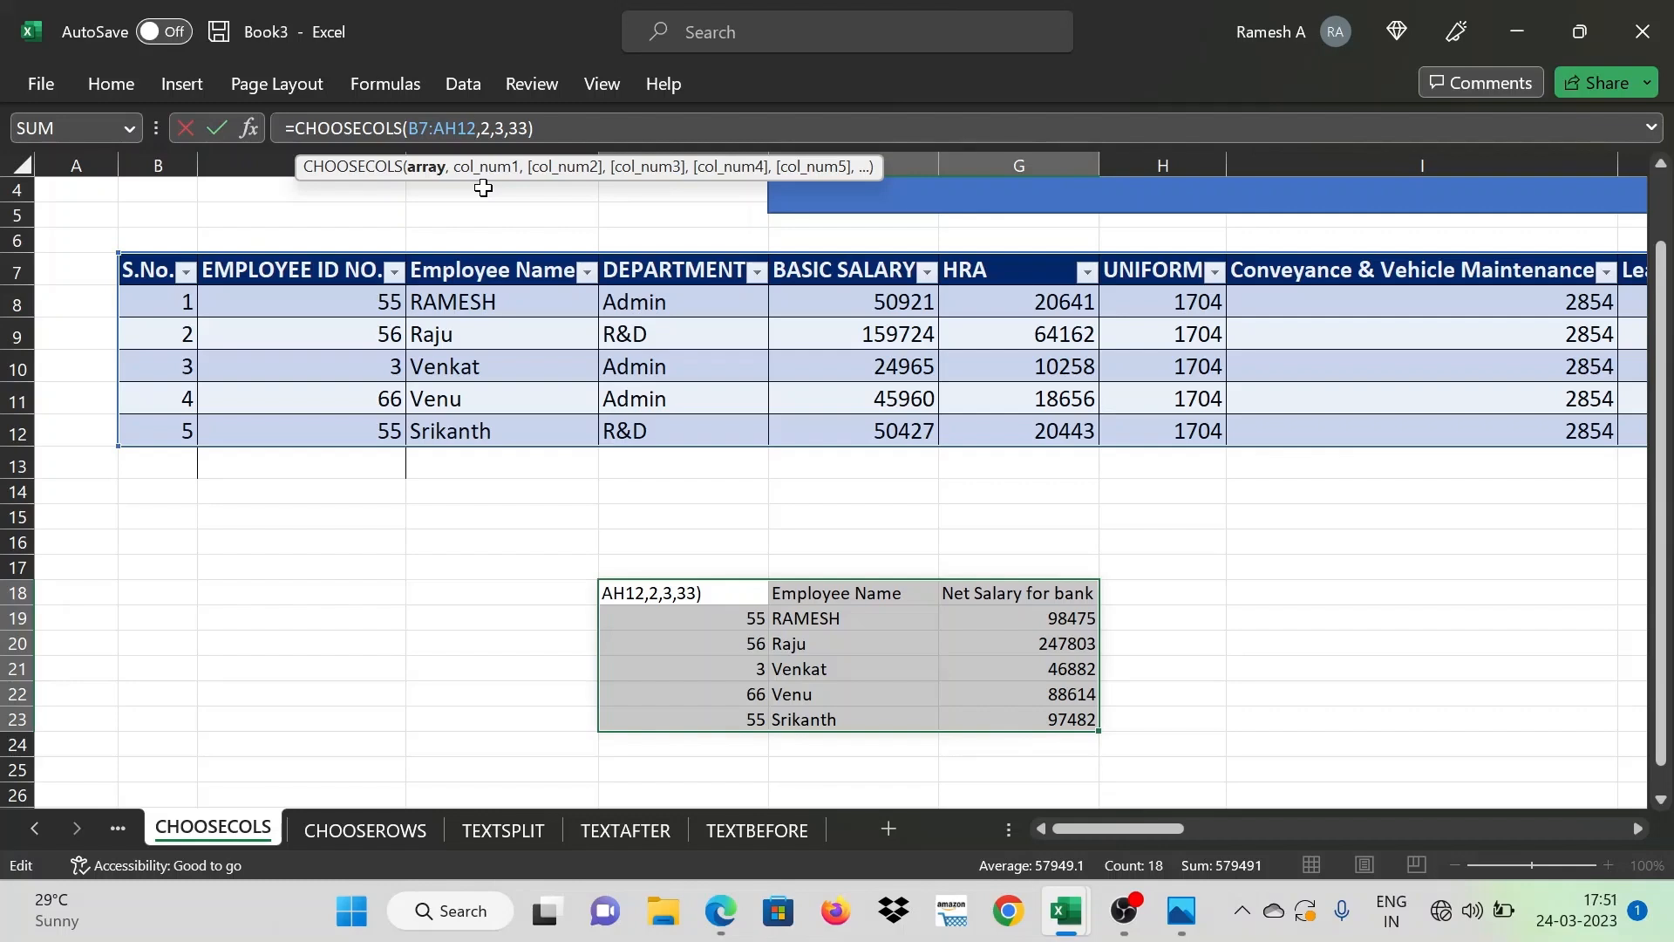
{"action": "key", "text": "BackSpace"}
{"action": "key", "text": "BackSpace"}
{"action": "key", "text": "BackSpace"}
{"action": "key", "text": "BackSpace"}
{"action": "key", "text": "BackSpace"}
{"action": "key", "text": "BackSpace"}
{"action": "key", "text": "BackSpace"}
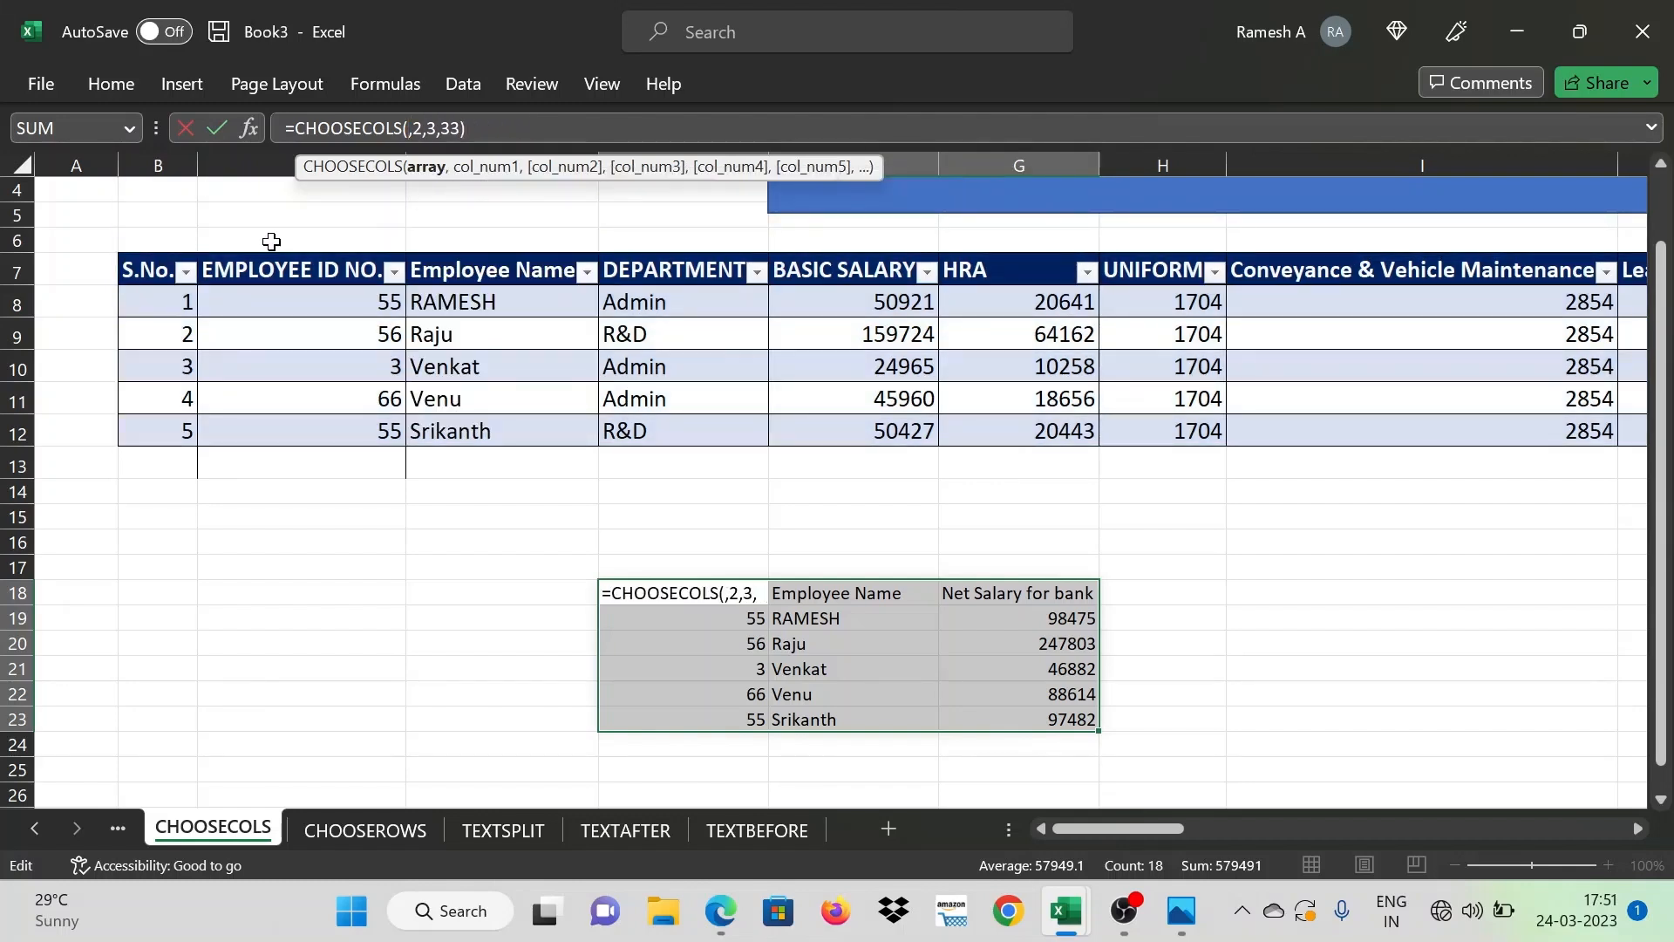
{"action": "left_click", "coordinate": [155, 270]}
{"action": "key", "text": "ctrl+shift+Right"}
{"action": "key", "text": "ctrl+shift+Down"}
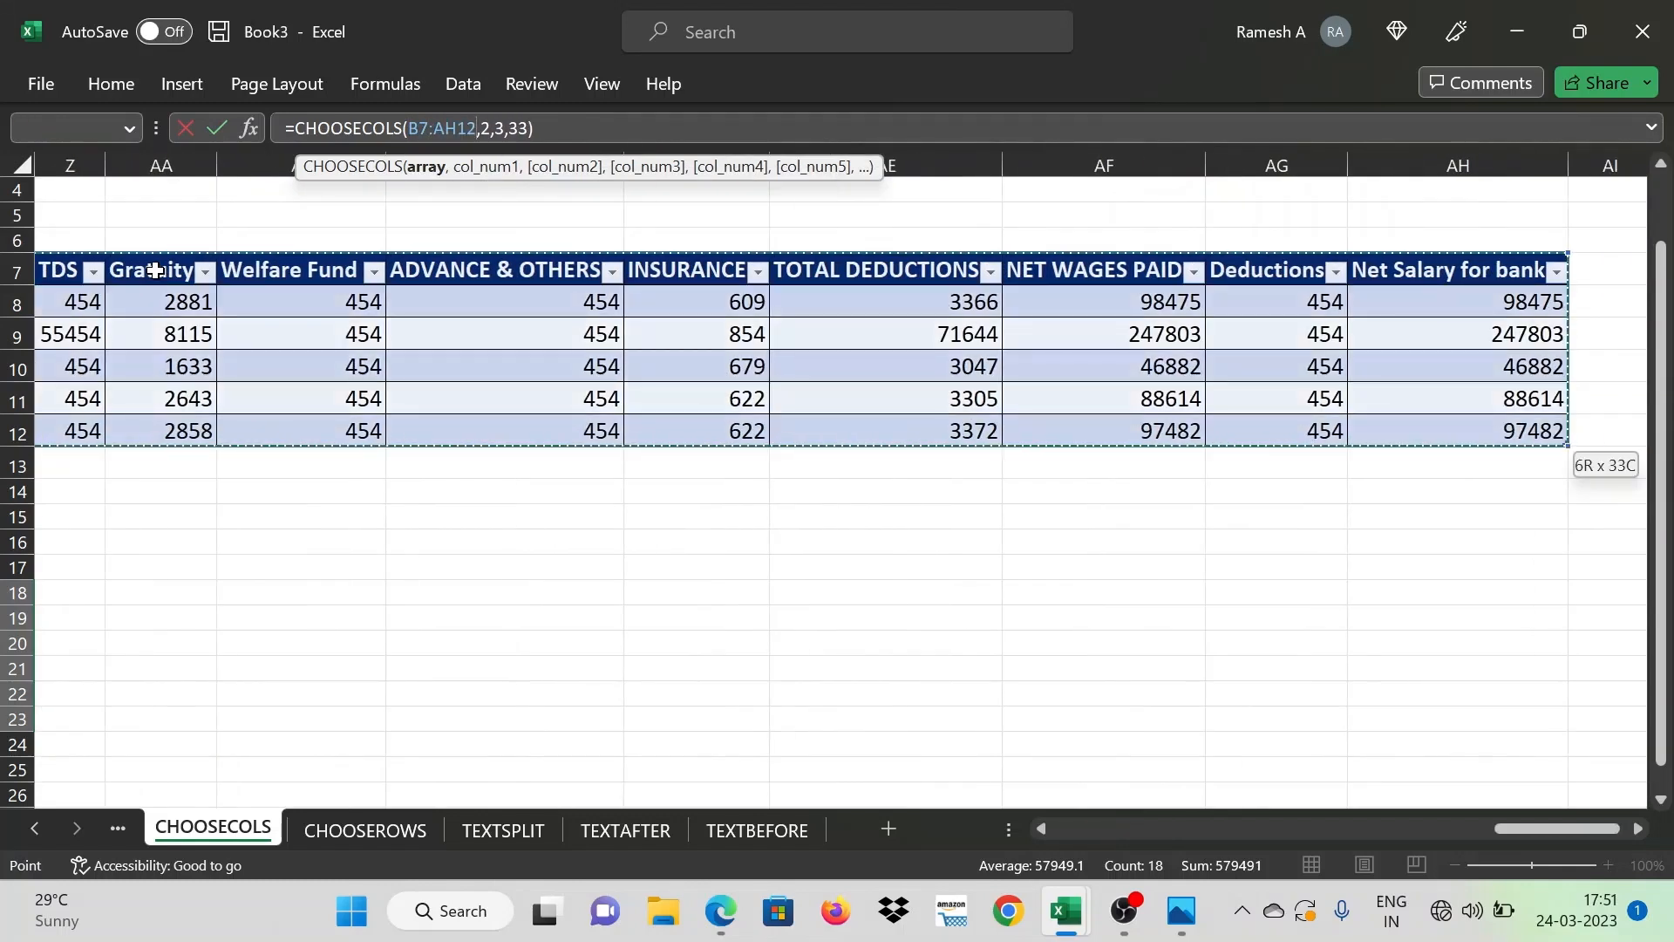
{"action": "key", "text": "Return"}
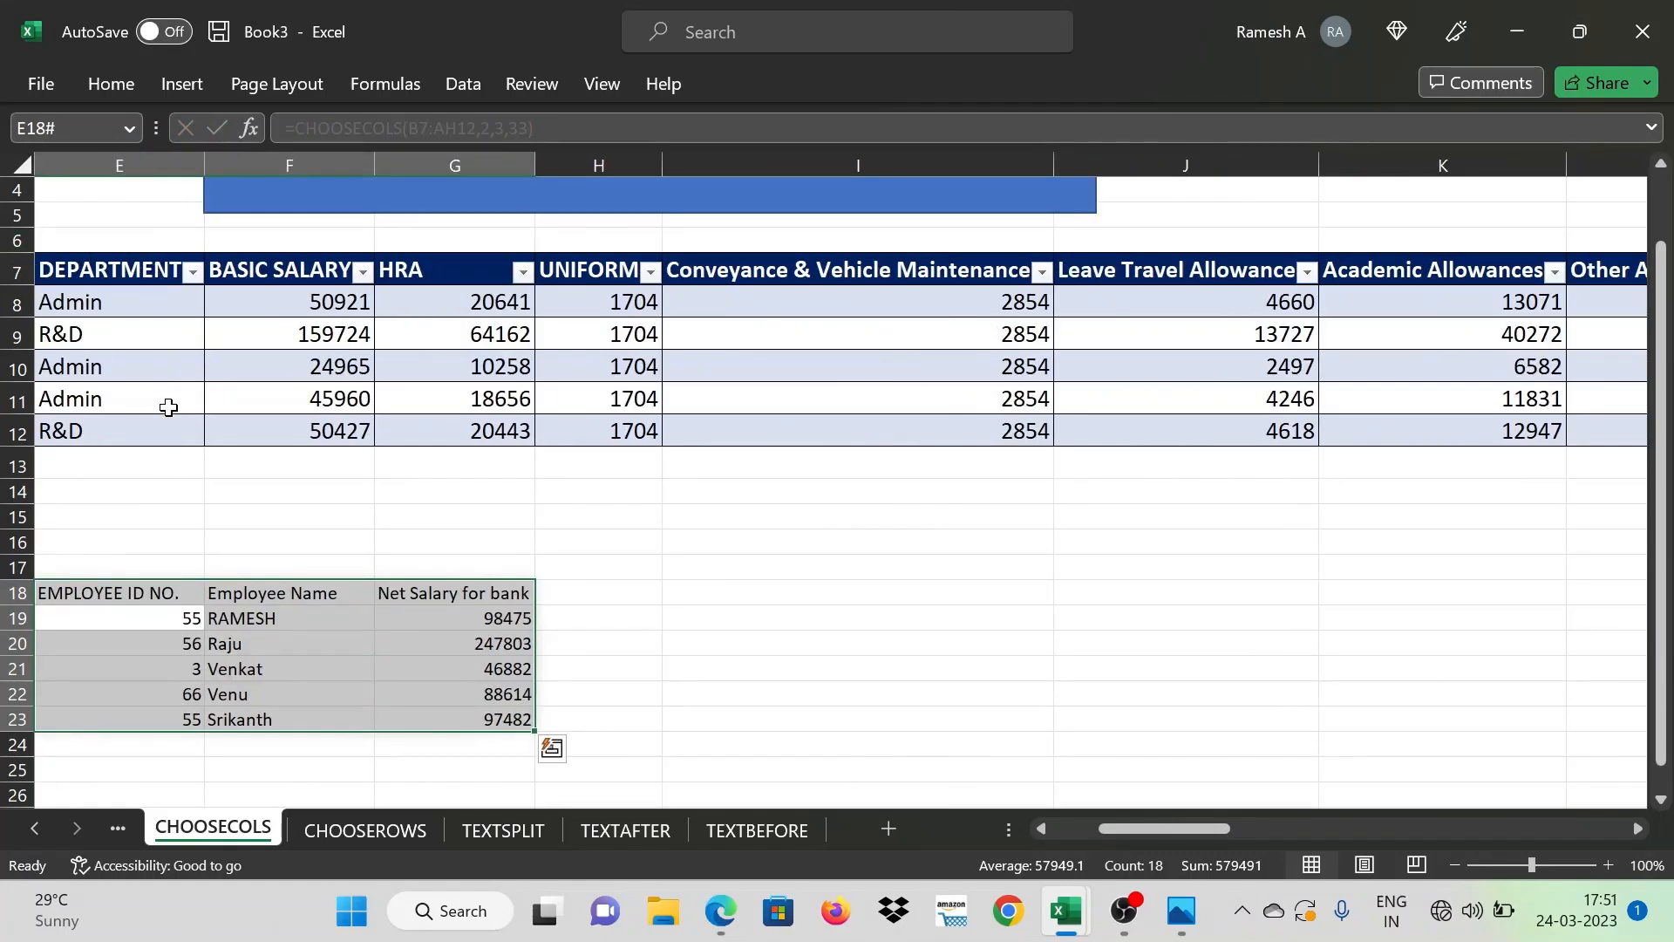
Add a new employee in table row 13, entering the employee ID in C13 and the employee's name in D13
{"action": "left_click", "coordinate": [171, 462]}
{"action": "scroll", "coordinate": [175, 456], "scroll_direction": "left", "scroll_amount": 3}
{"action": "left_click", "coordinate": [175, 455]}
{"action": "key", "text": "Right"}
{"action": "key", "text": "Right"}
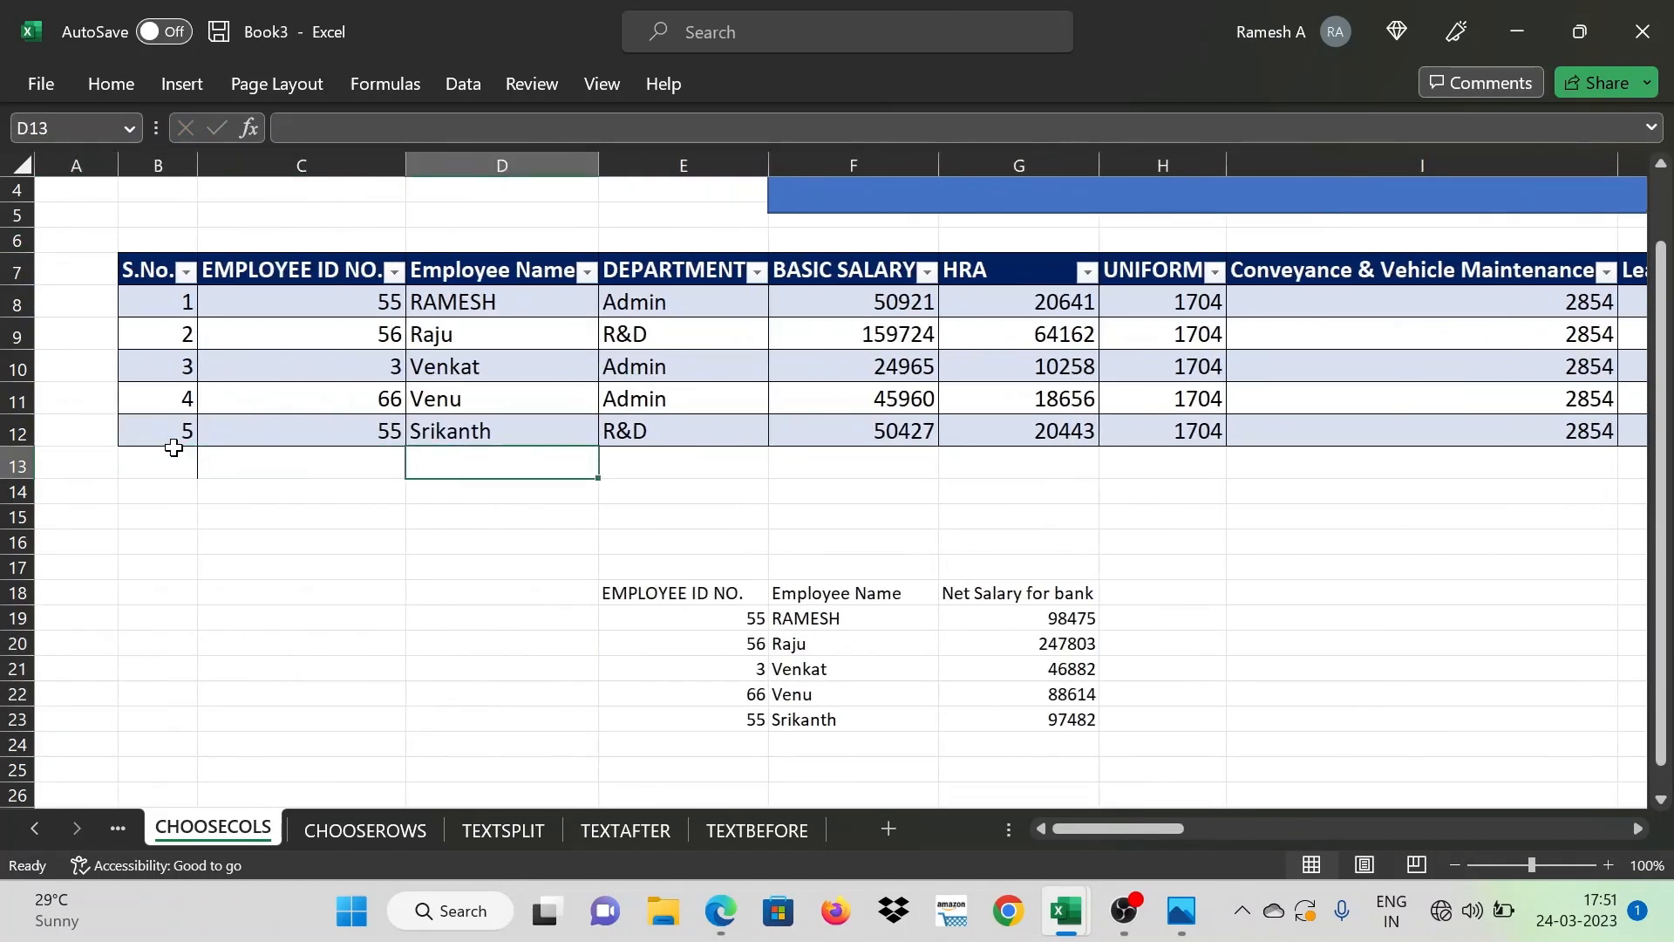
{"action": "key", "text": "Left"}
{"action": "type", "text": "77"}
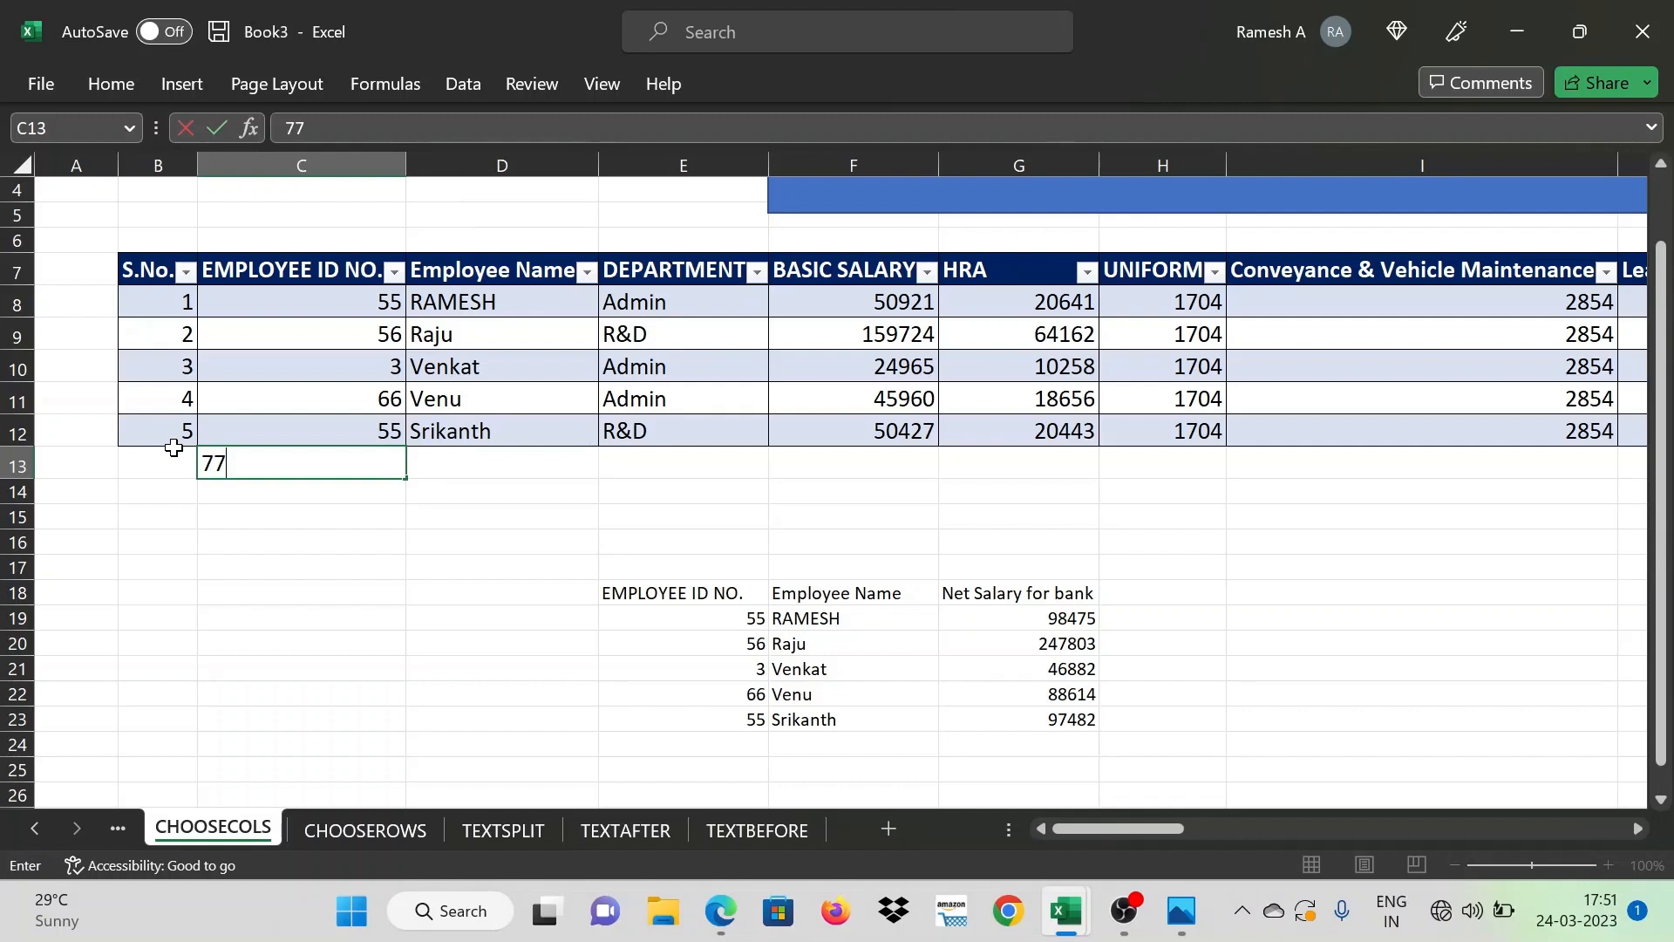
{"action": "key", "text": "Tab"}
{"action": "type", "text": "R"}
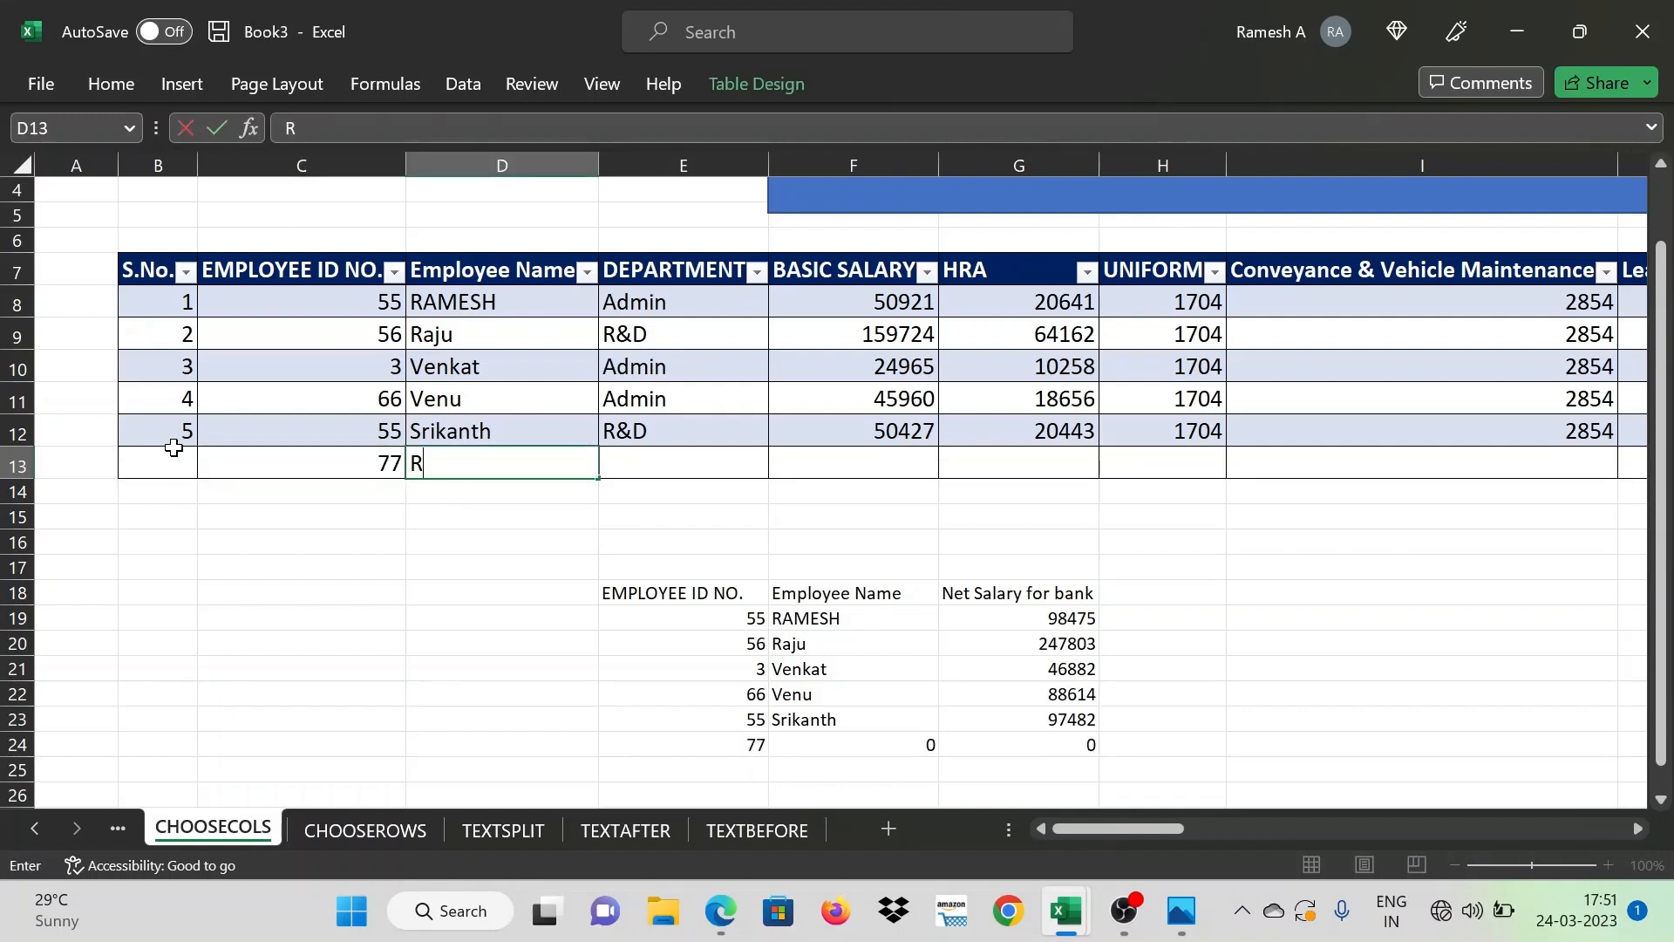
{"action": "type", "text": "ahul"}
{"action": "key", "text": "Tab"}
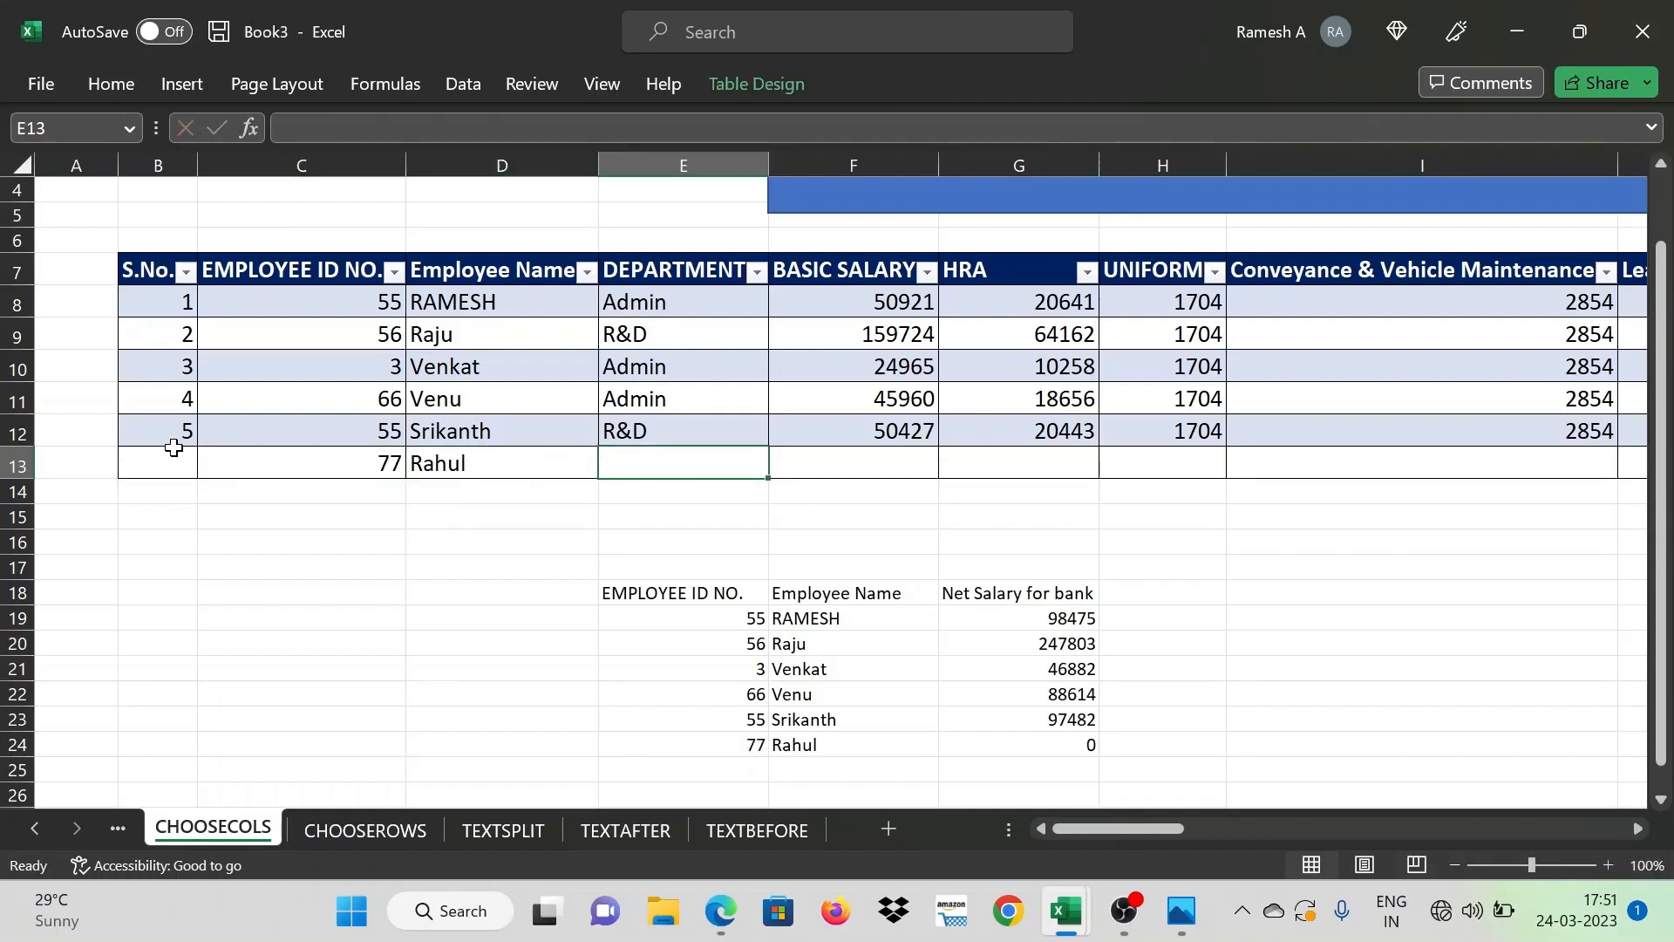
Enter 76575 as the new employee's Net Salary for bank in AH13
{"action": "key", "text": "ctrl+Right"}
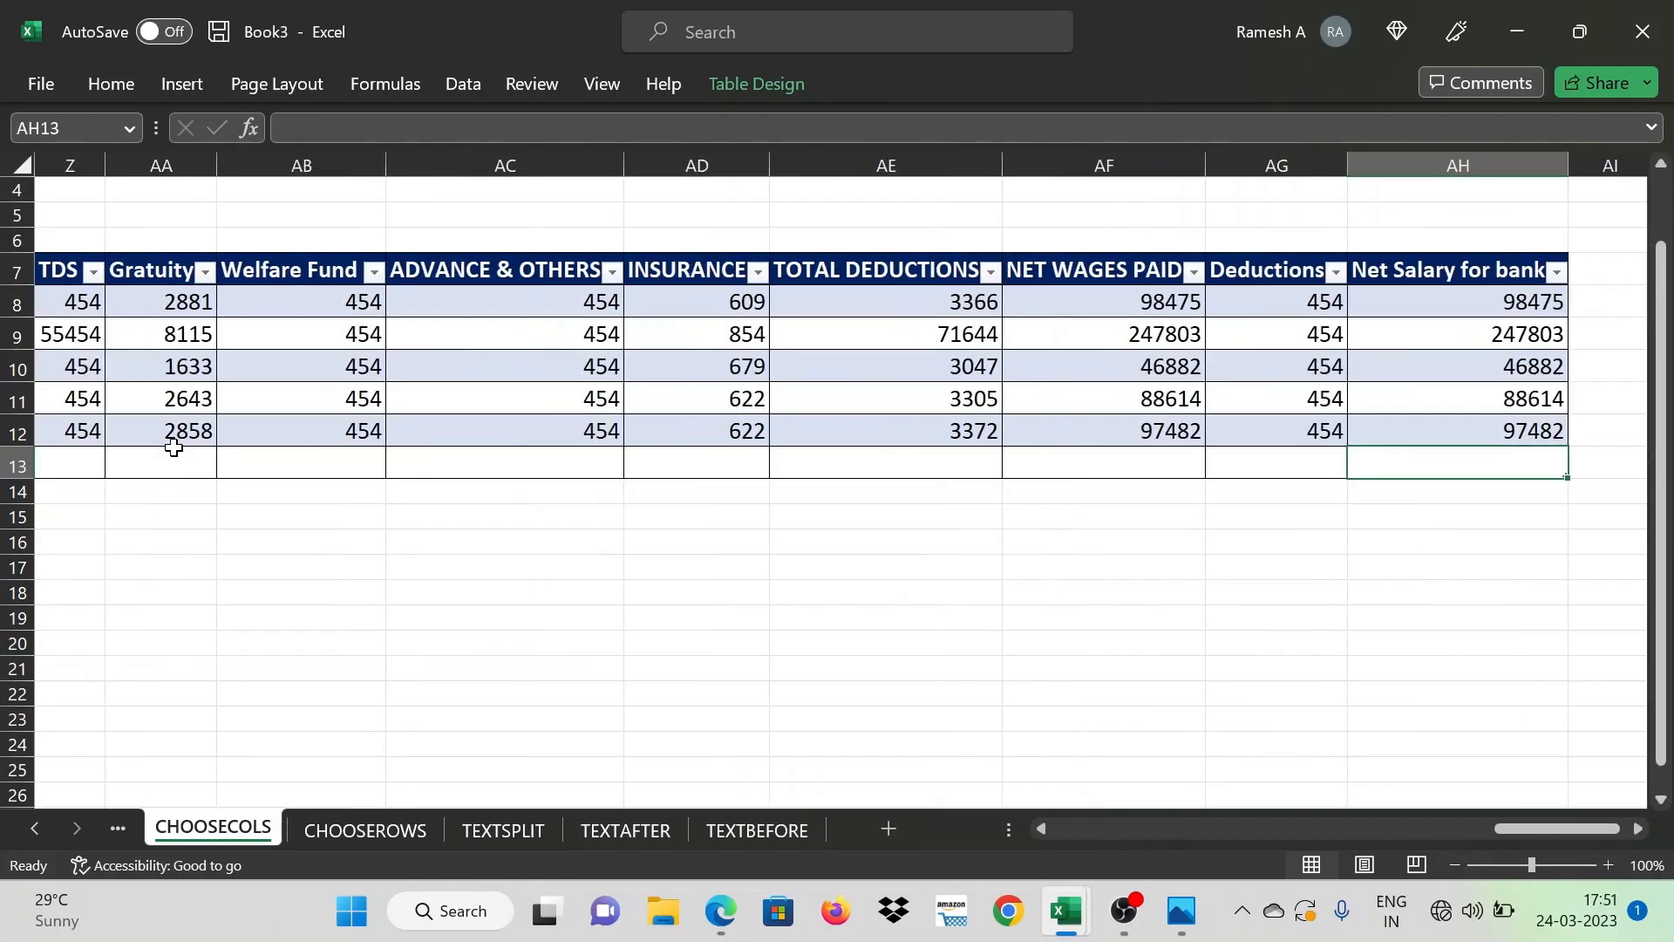
{"action": "type", "text": "76575"}
{"action": "key", "text": "Return"}
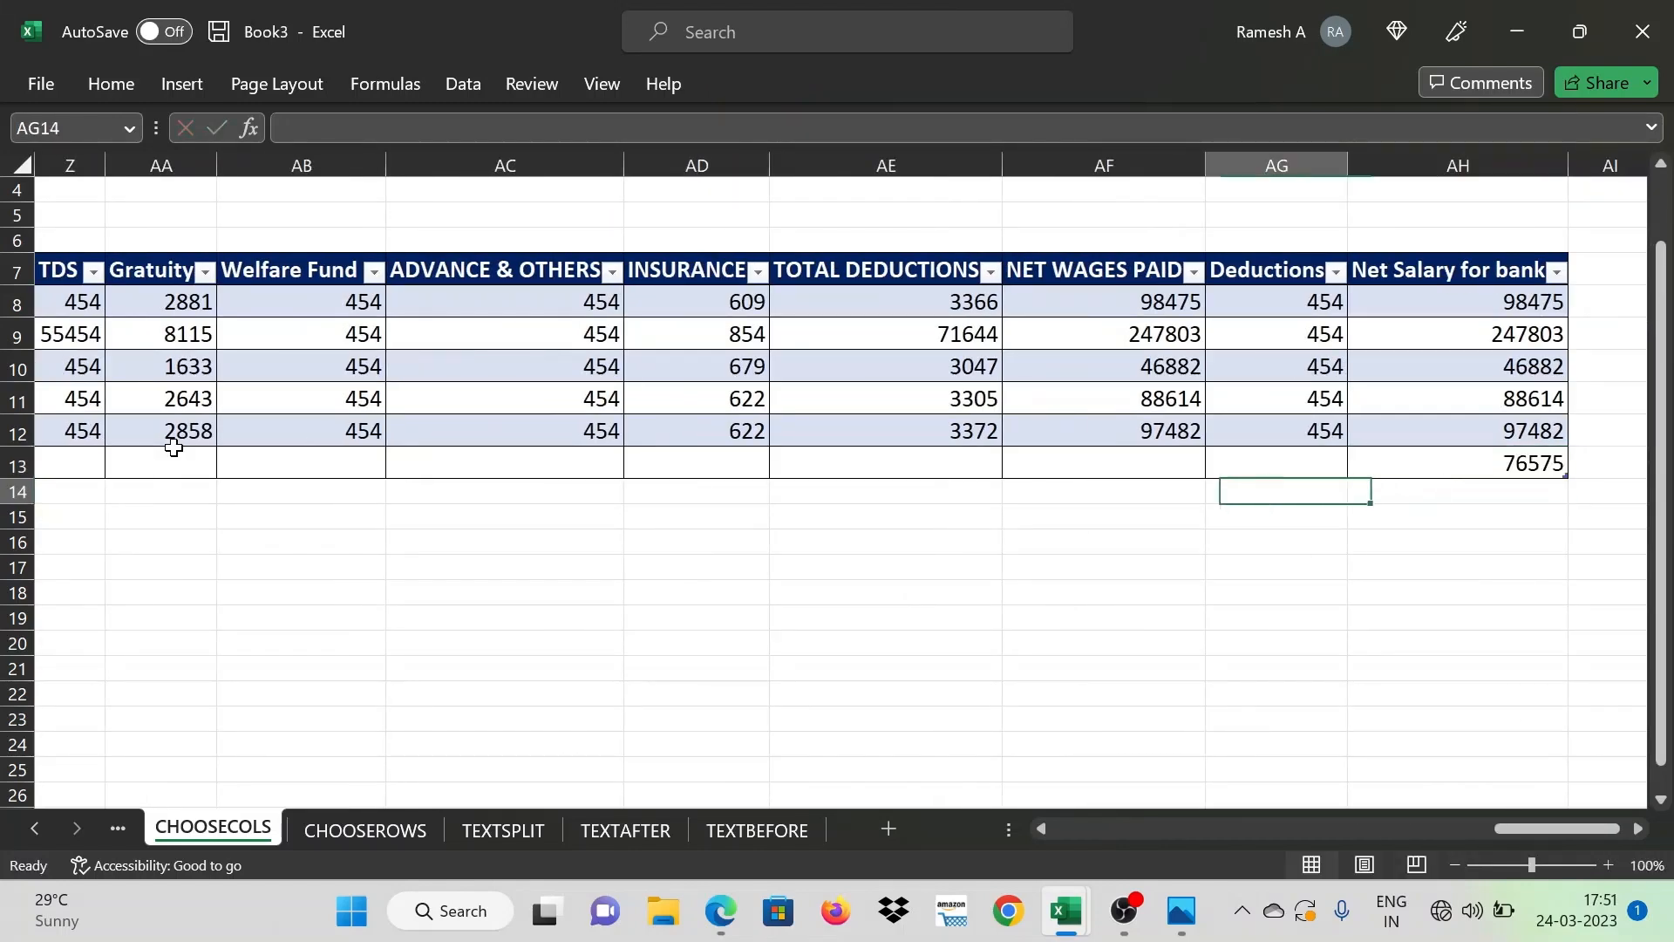
Apply outline and inside borders to the whole CHOOSECOLS result in E18:G24
{"action": "key", "text": "Home"}
{"action": "key", "text": "Right"}
{"action": "key", "text": "Right"}
{"action": "key", "text": "Right"}
{"action": "key", "text": "Right"}
{"action": "key", "text": "Down"}
{"action": "key", "text": "Down"}
{"action": "key", "text": "Down"}
{"action": "key", "text": "Down"}
{"action": "key", "text": "Down"}
{"action": "key", "text": "Down"}
{"action": "key", "text": "Down"}
{"action": "key", "text": "Down"}
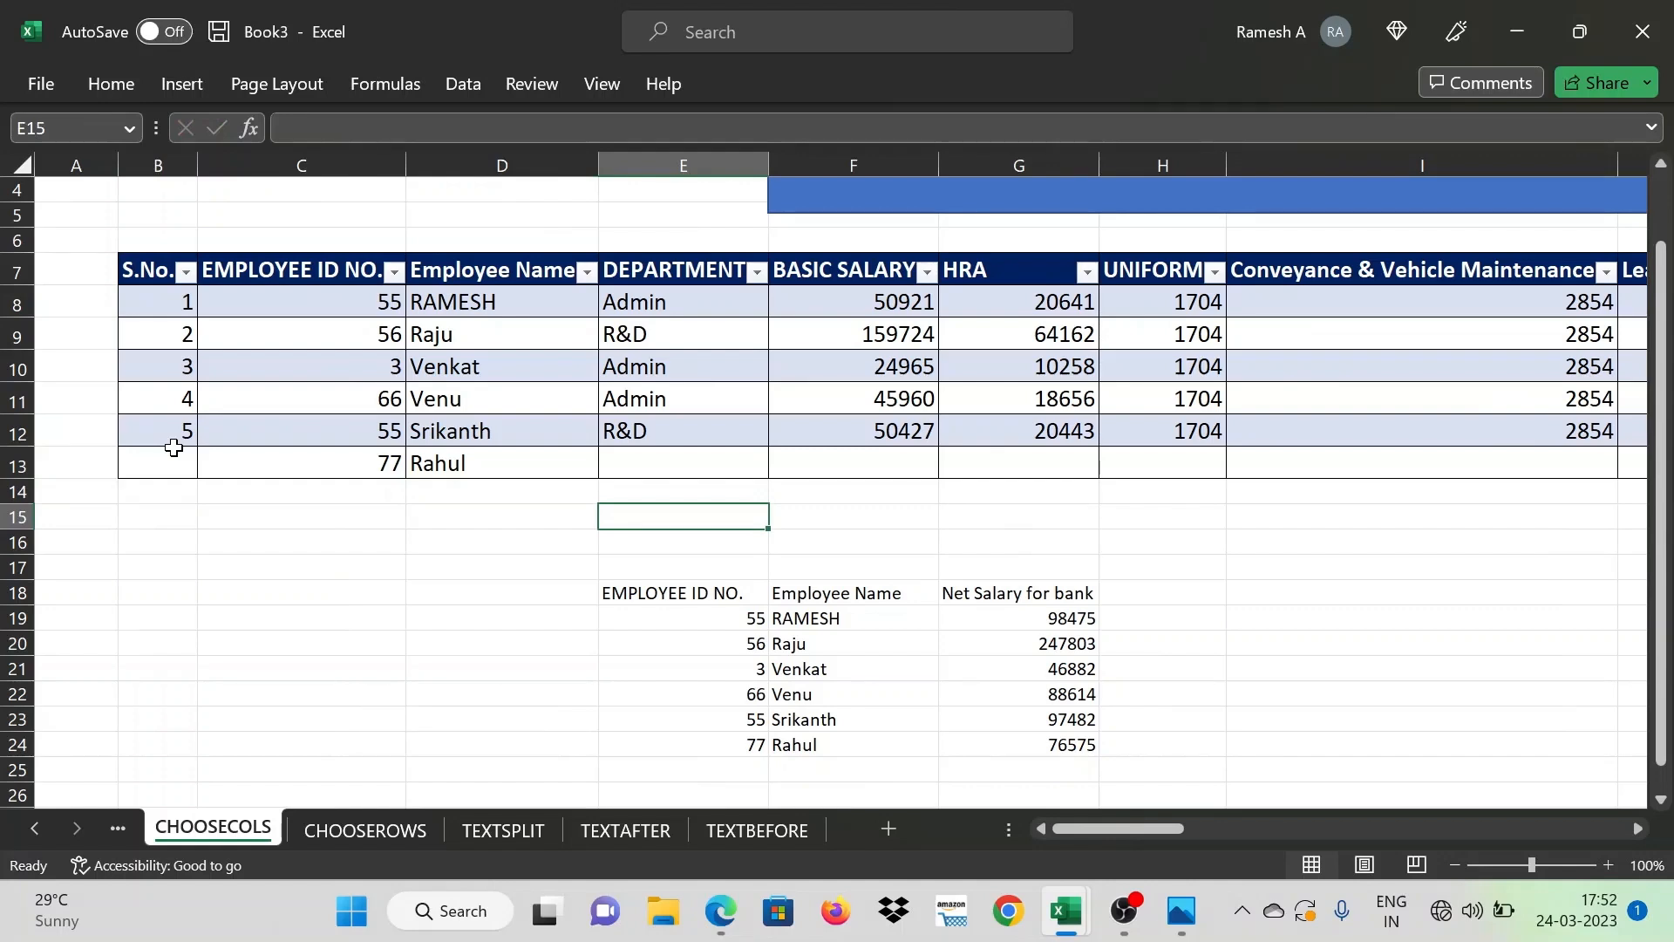
{"action": "key", "text": "Up"}
{"action": "key", "text": "Up"}
{"action": "key", "text": "Up"}
{"action": "key", "text": "Up"}
{"action": "key", "text": "ctrl+a"}
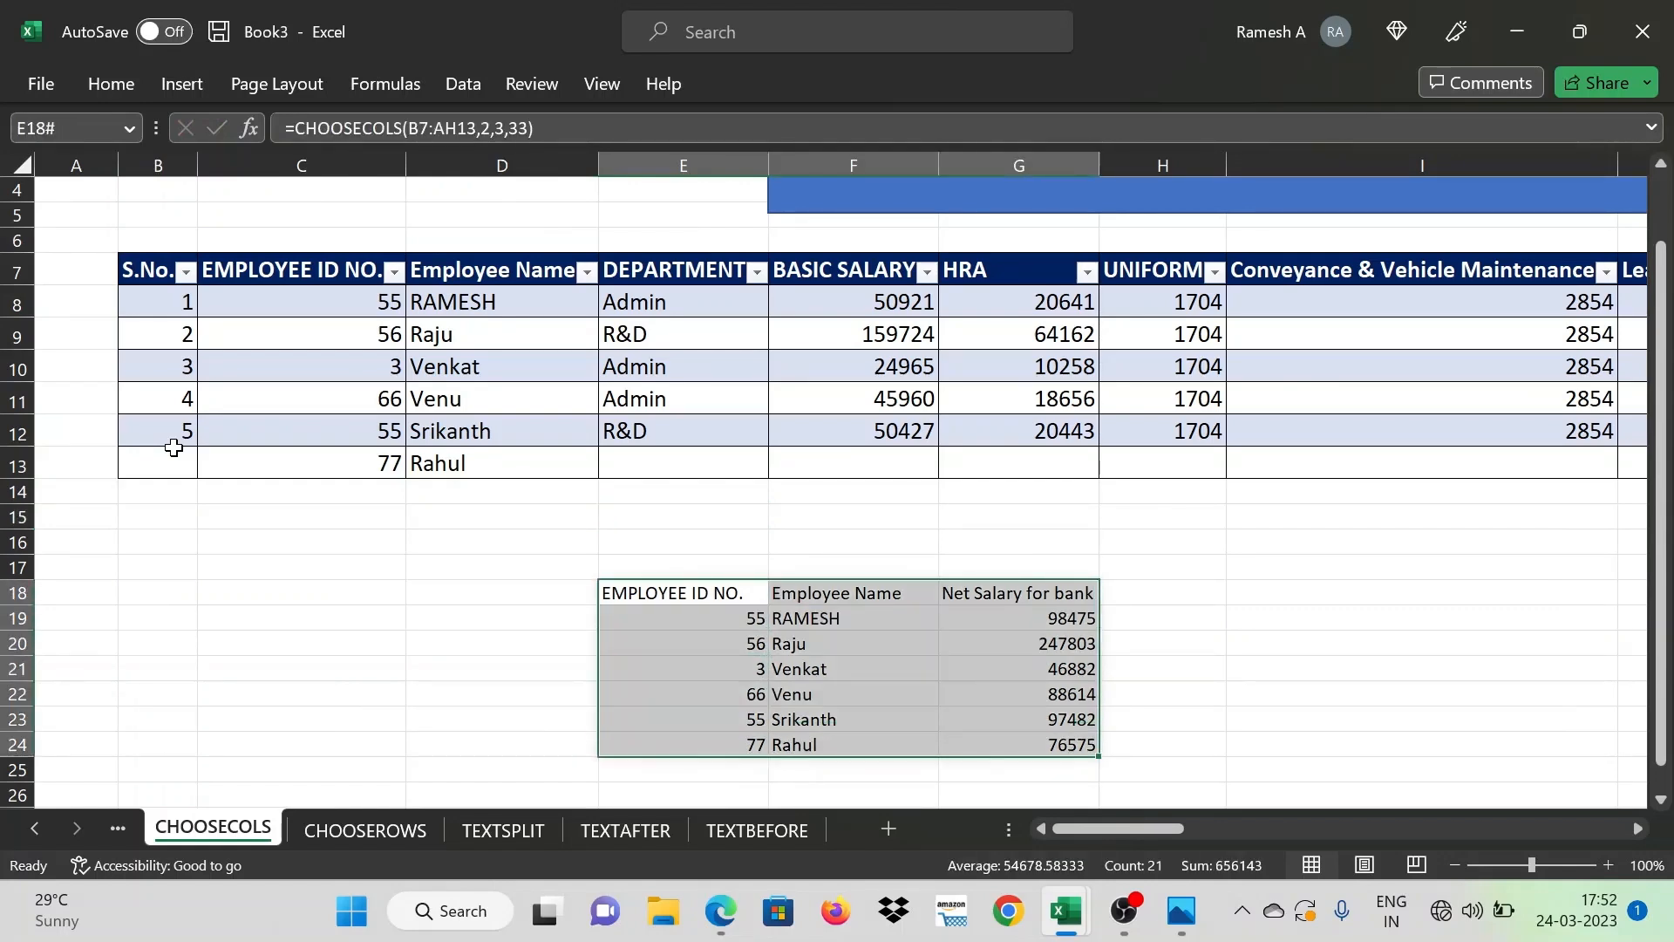
{"action": "key", "text": "ctrl+1"}
{"action": "key", "text": "alt+o"}
{"action": "key", "text": "alt+i"}
{"action": "key", "text": "Return"}
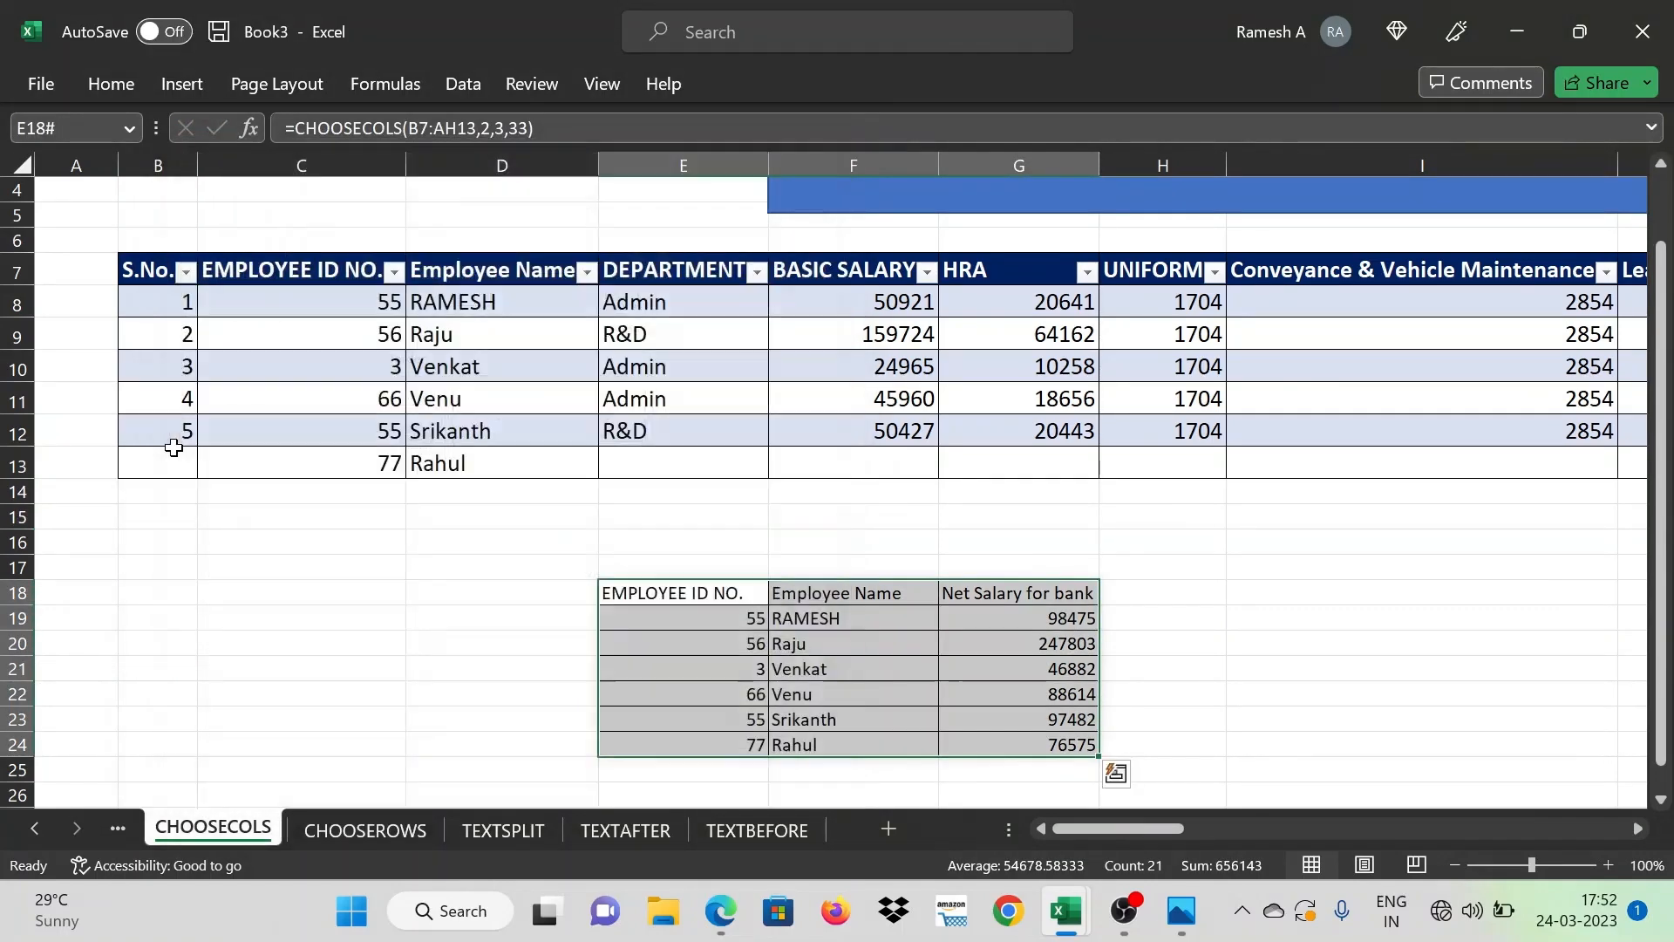
Center the contents of the extracted range E18:G24 horizontally and vertically
{"action": "key", "text": "ctrl+F1"}
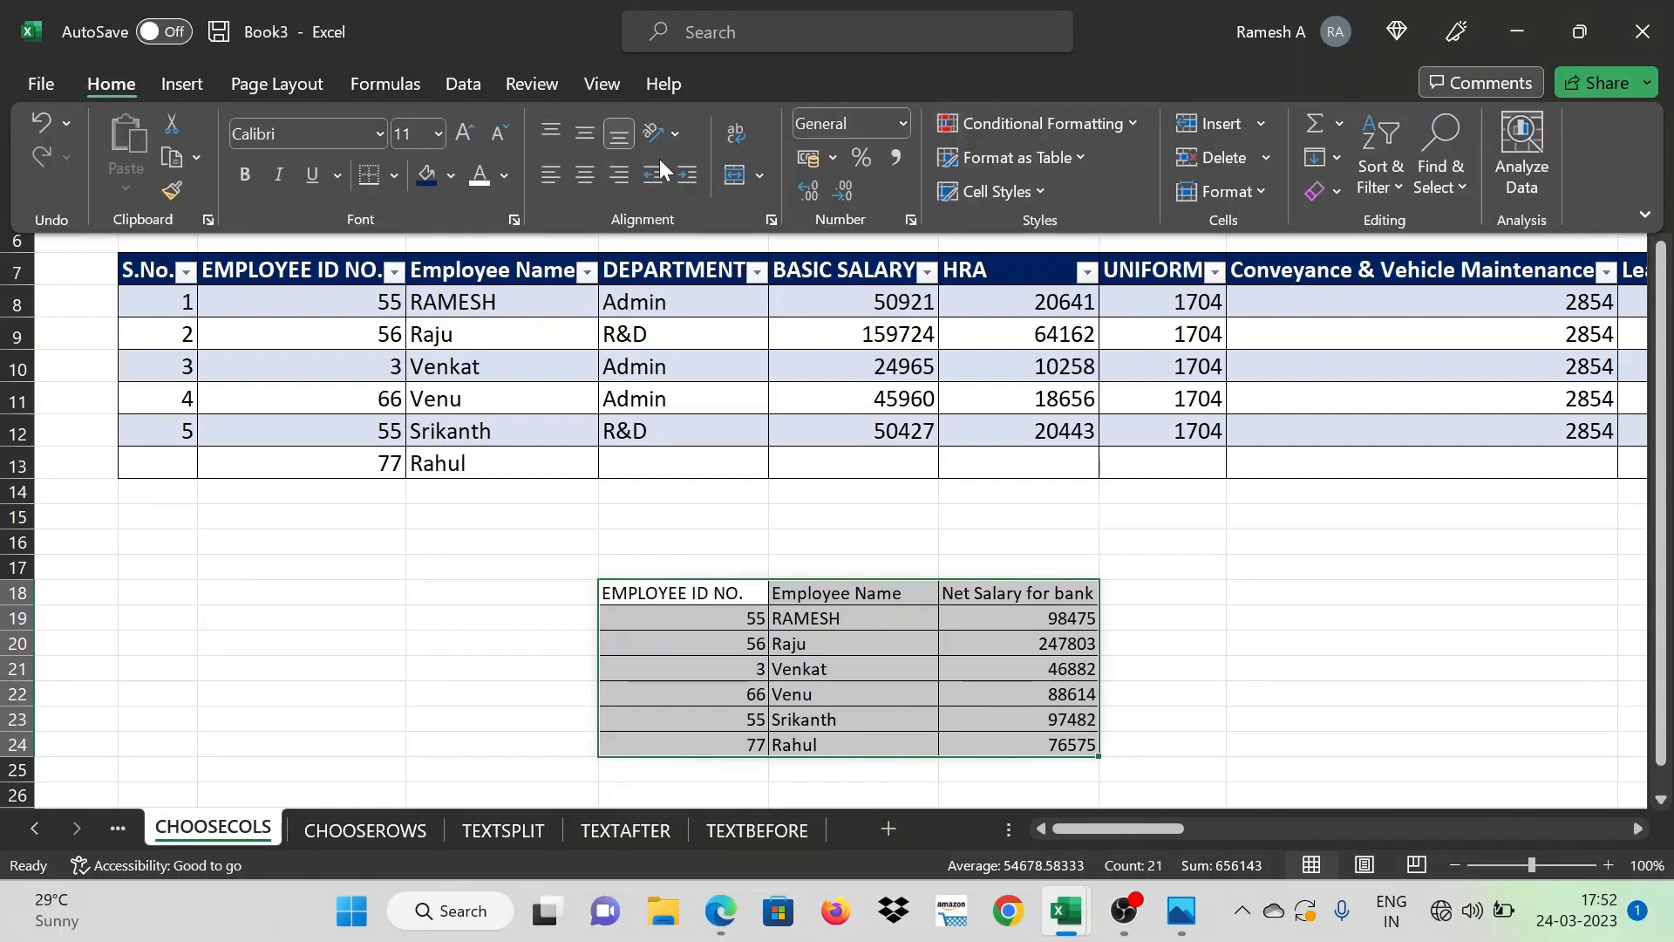
{"action": "left_click", "coordinate": [584, 176]}
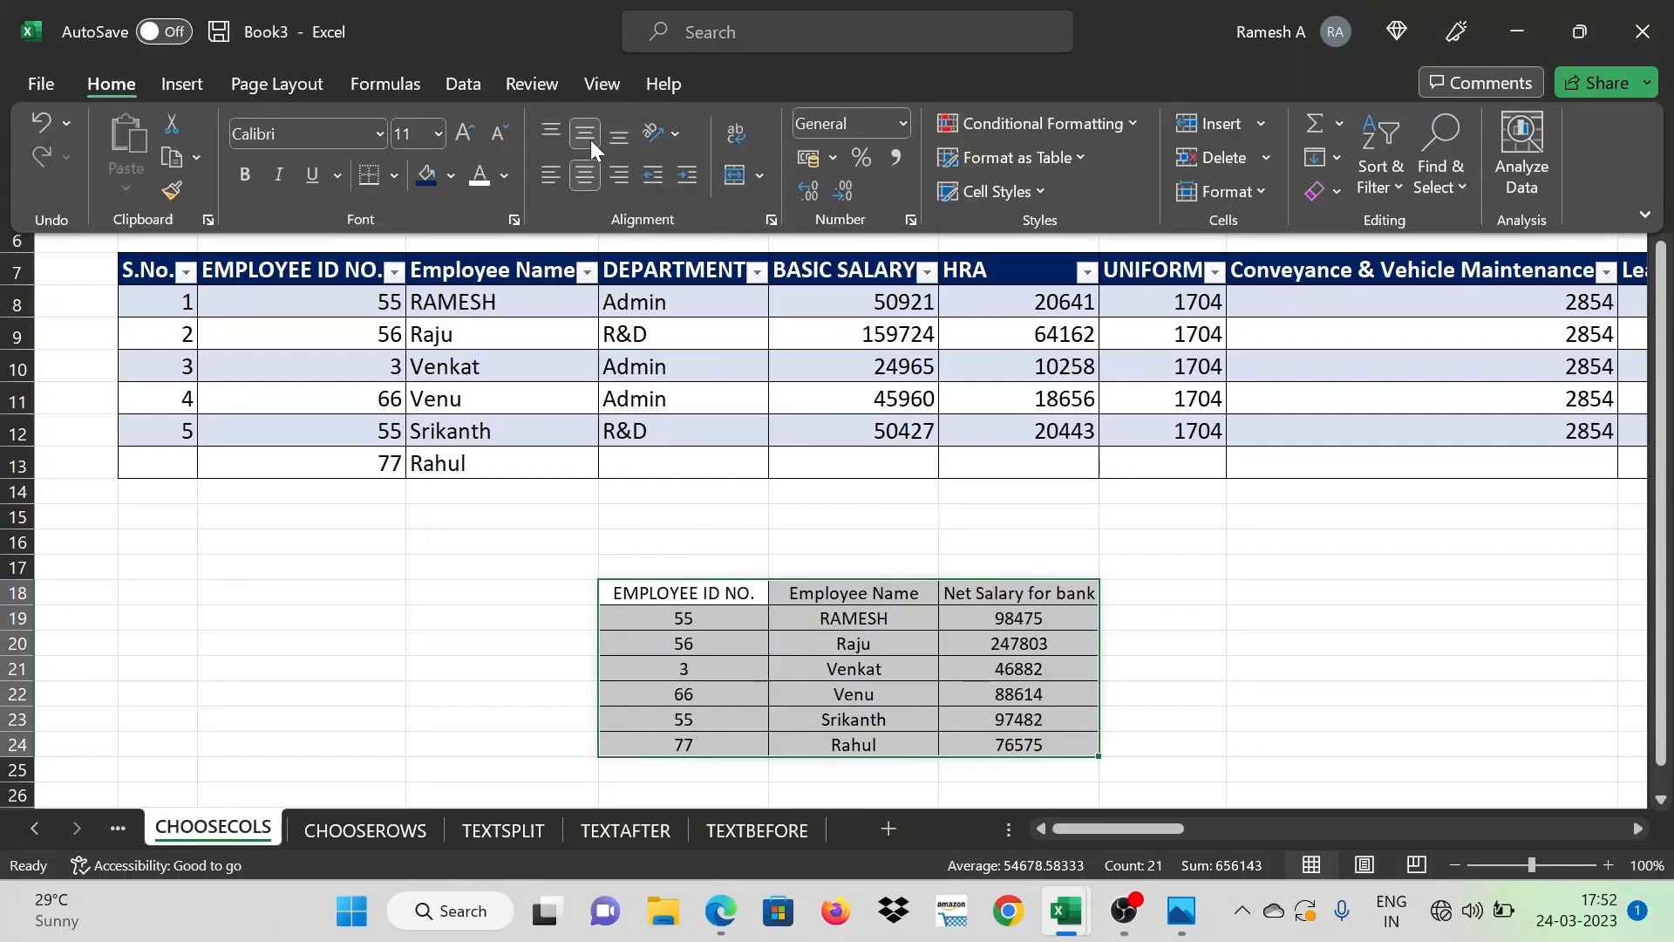
{"action": "key", "text": "ctrl+F1"}
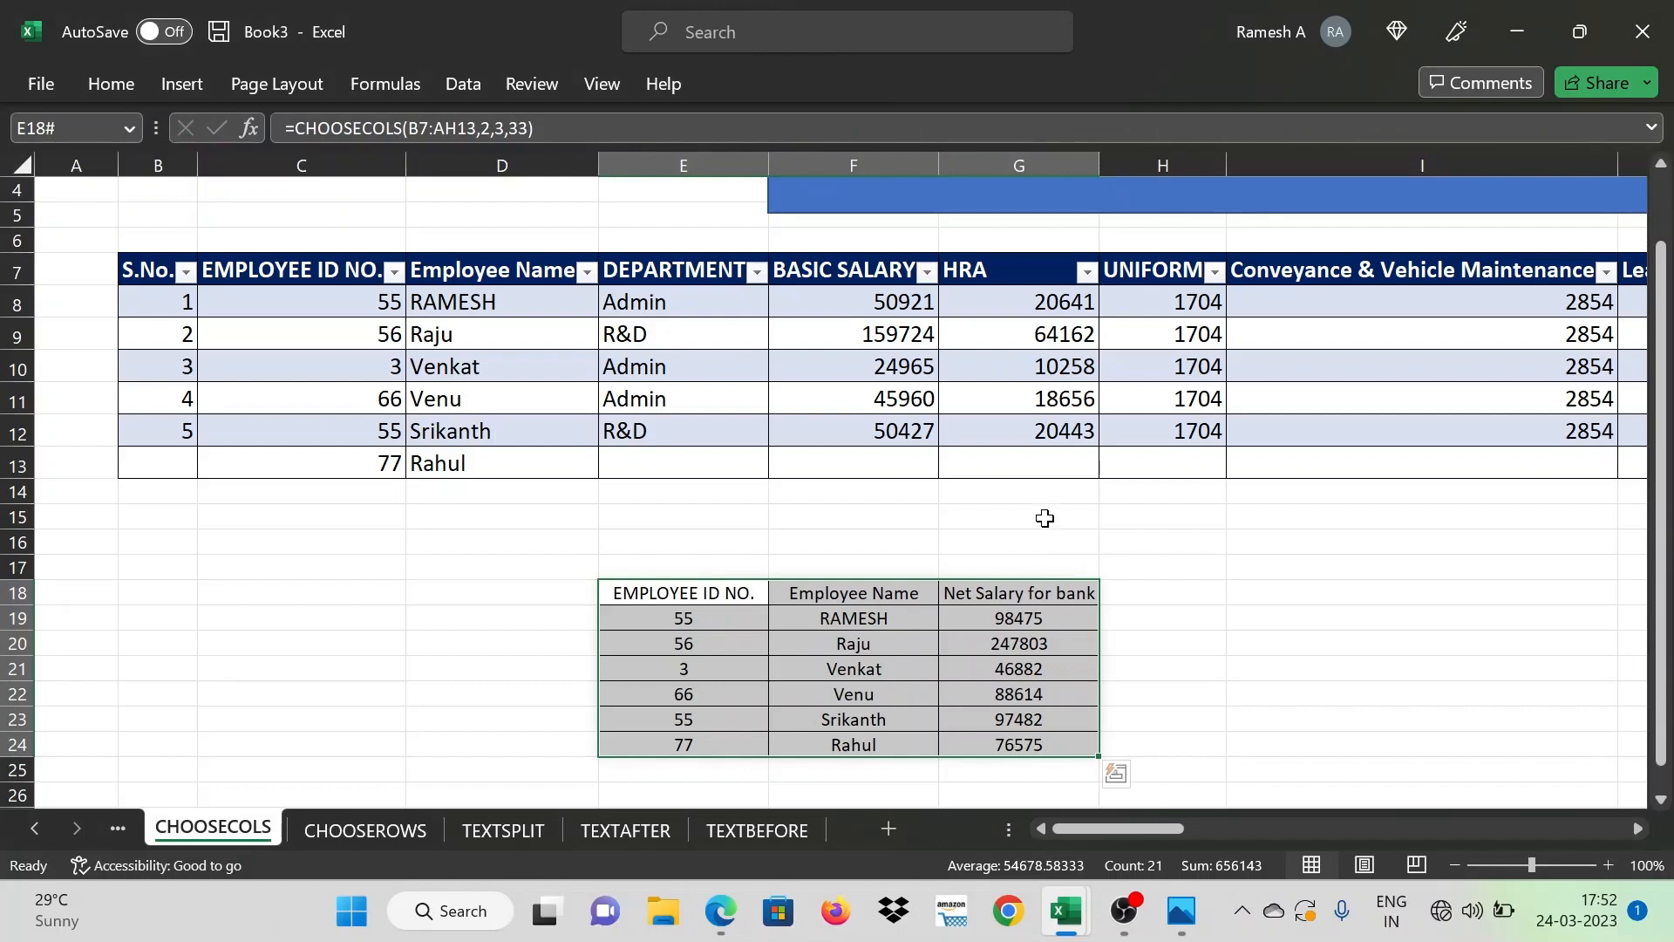
{"action": "key", "text": "Up"}
{"action": "key", "text": "Up"}
{"action": "key", "text": "Up"}
{"action": "key", "text": "Up"}
{"action": "key", "text": "Up"}
{"action": "key", "text": "Up"}
{"action": "key", "text": "Up"}
{"action": "key", "text": "Up"}
{"action": "key", "text": "Up"}
{"action": "key", "text": "Up"}
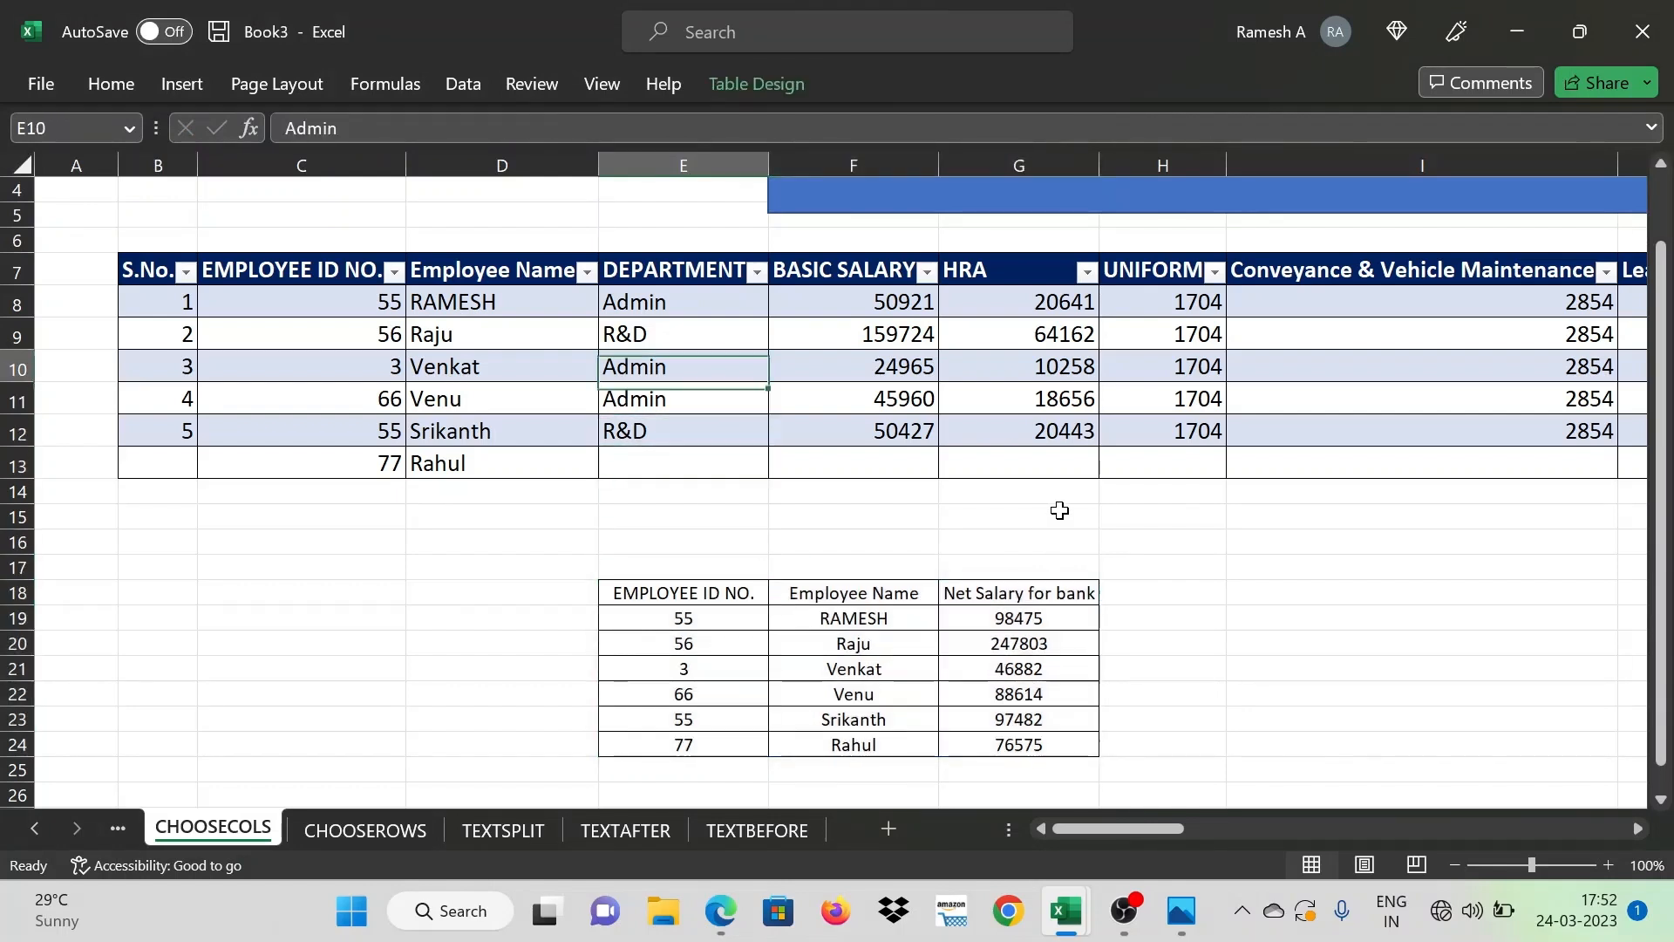
Fill the CHOOSECOLS result's header row E18:G18 with black and make its text white
{"action": "key", "text": "Down"}
{"action": "key", "text": "Down"}
{"action": "key", "text": "Down"}
{"action": "key", "text": "Down"}
{"action": "key", "text": "Down"}
{"action": "key", "text": "Down"}
{"action": "key", "text": "Down"}
{"action": "key", "text": "Down"}
{"action": "key", "text": "Down"}
{"action": "key", "text": "Down"}
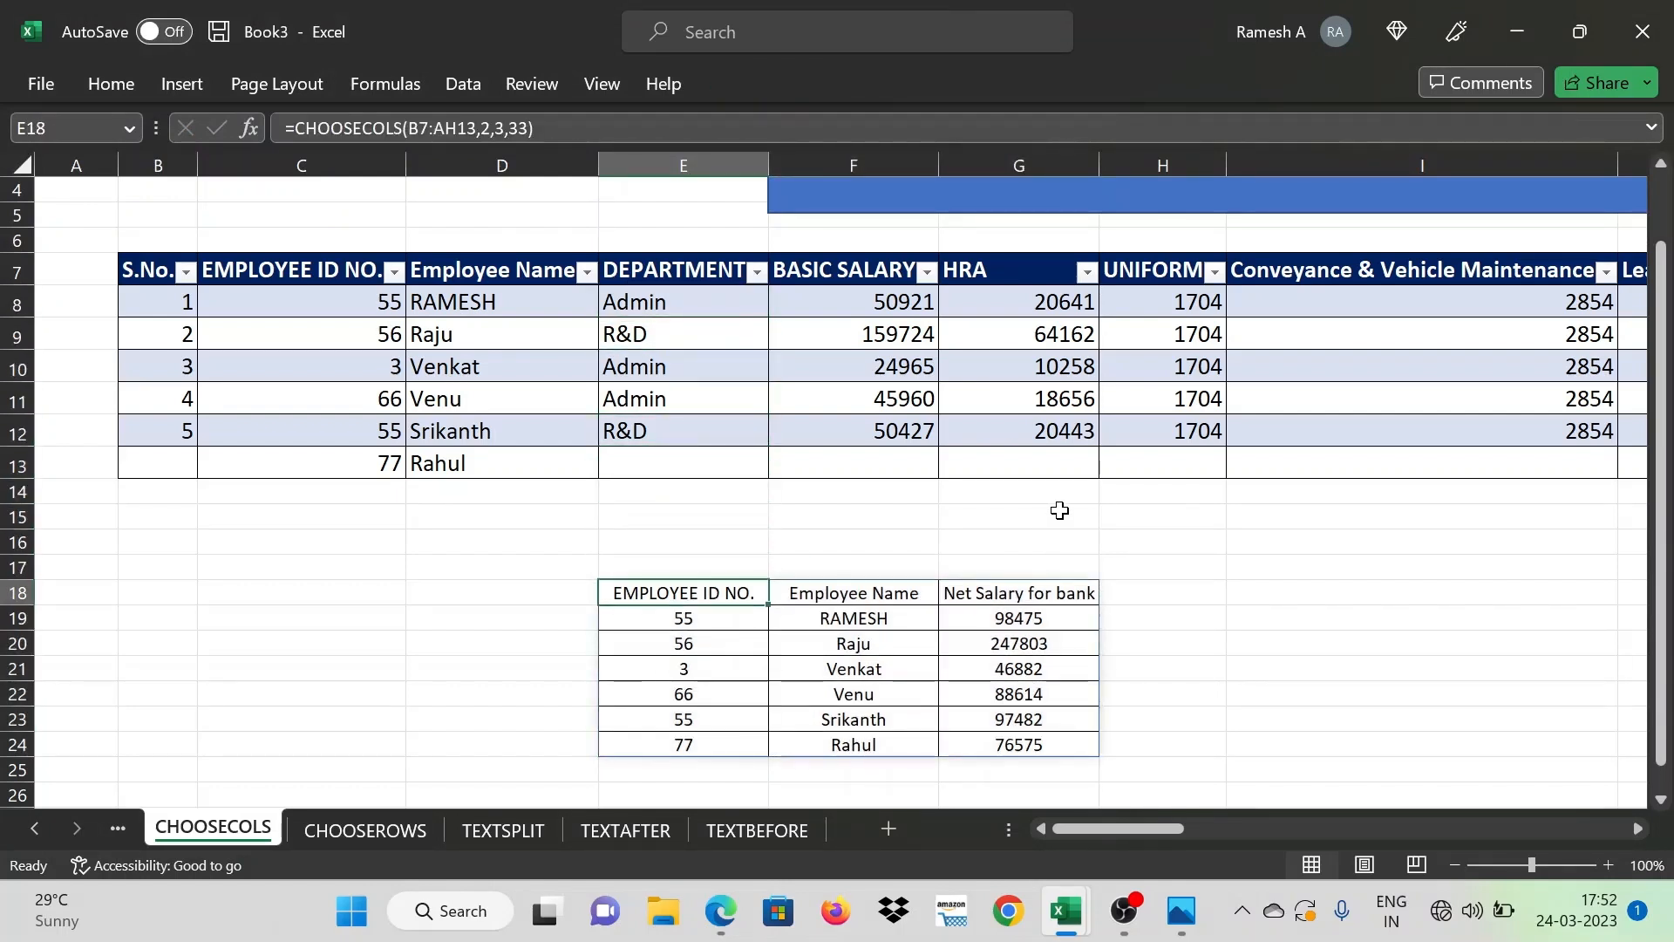
{"action": "key", "text": "shift+Right"}
{"action": "key", "text": "shift+Right"}
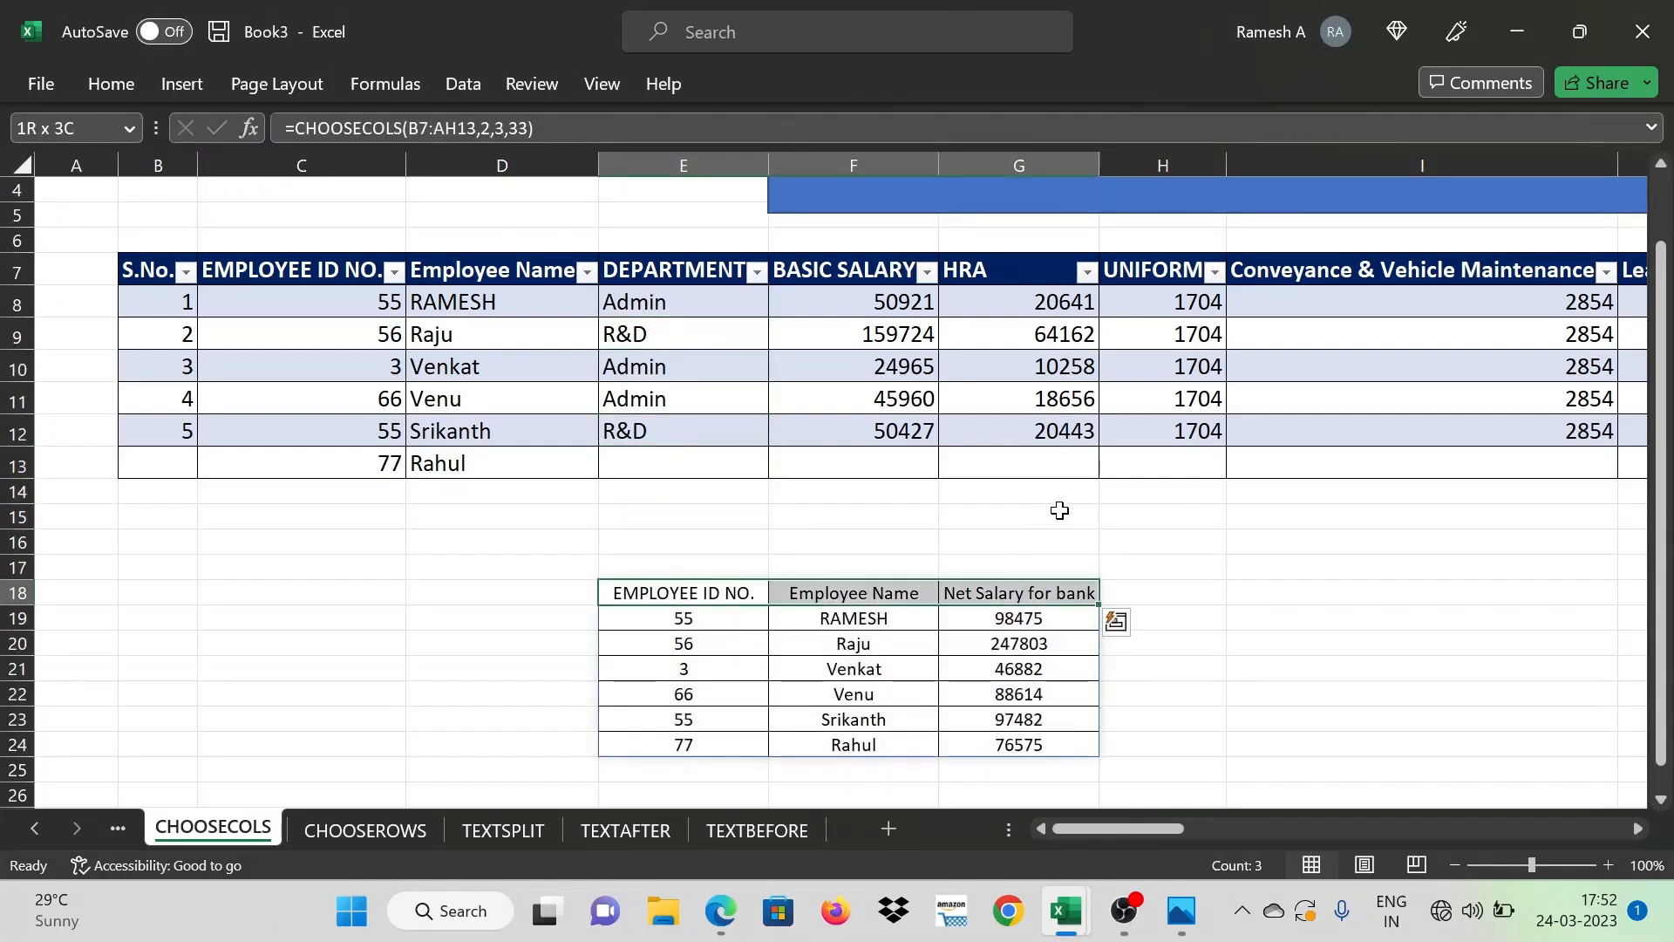
{"action": "left_click", "coordinate": [136, 84]}
{"action": "left_click", "coordinate": [453, 175]}
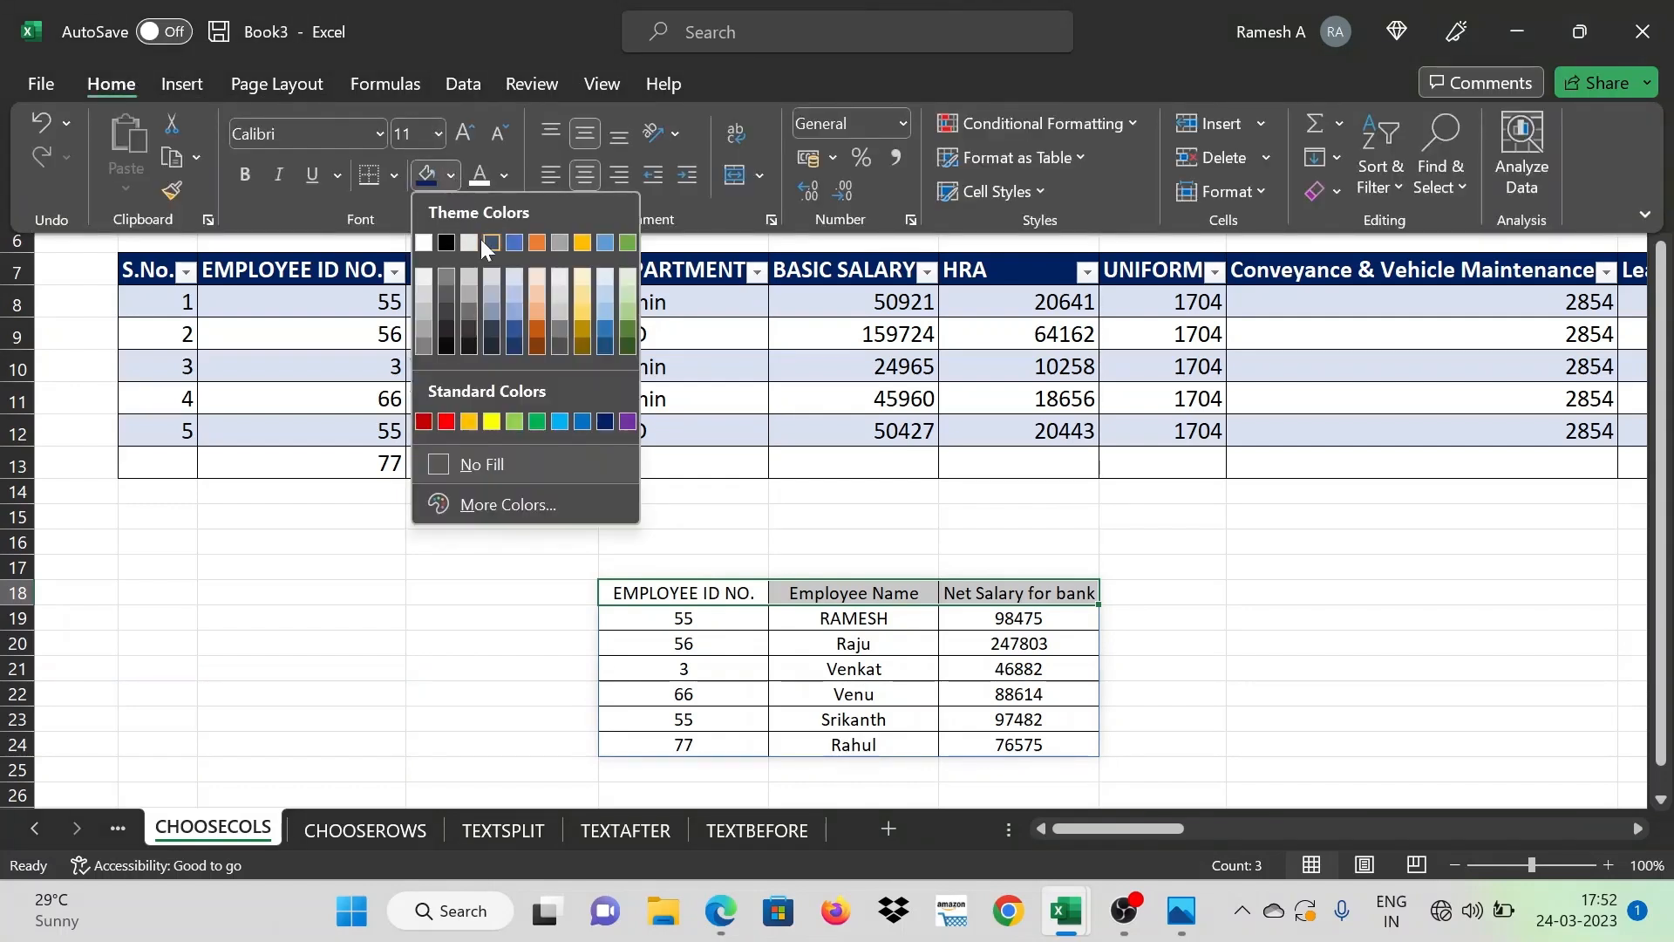
{"action": "left_click", "coordinate": [446, 243]}
{"action": "left_click", "coordinate": [478, 177]}
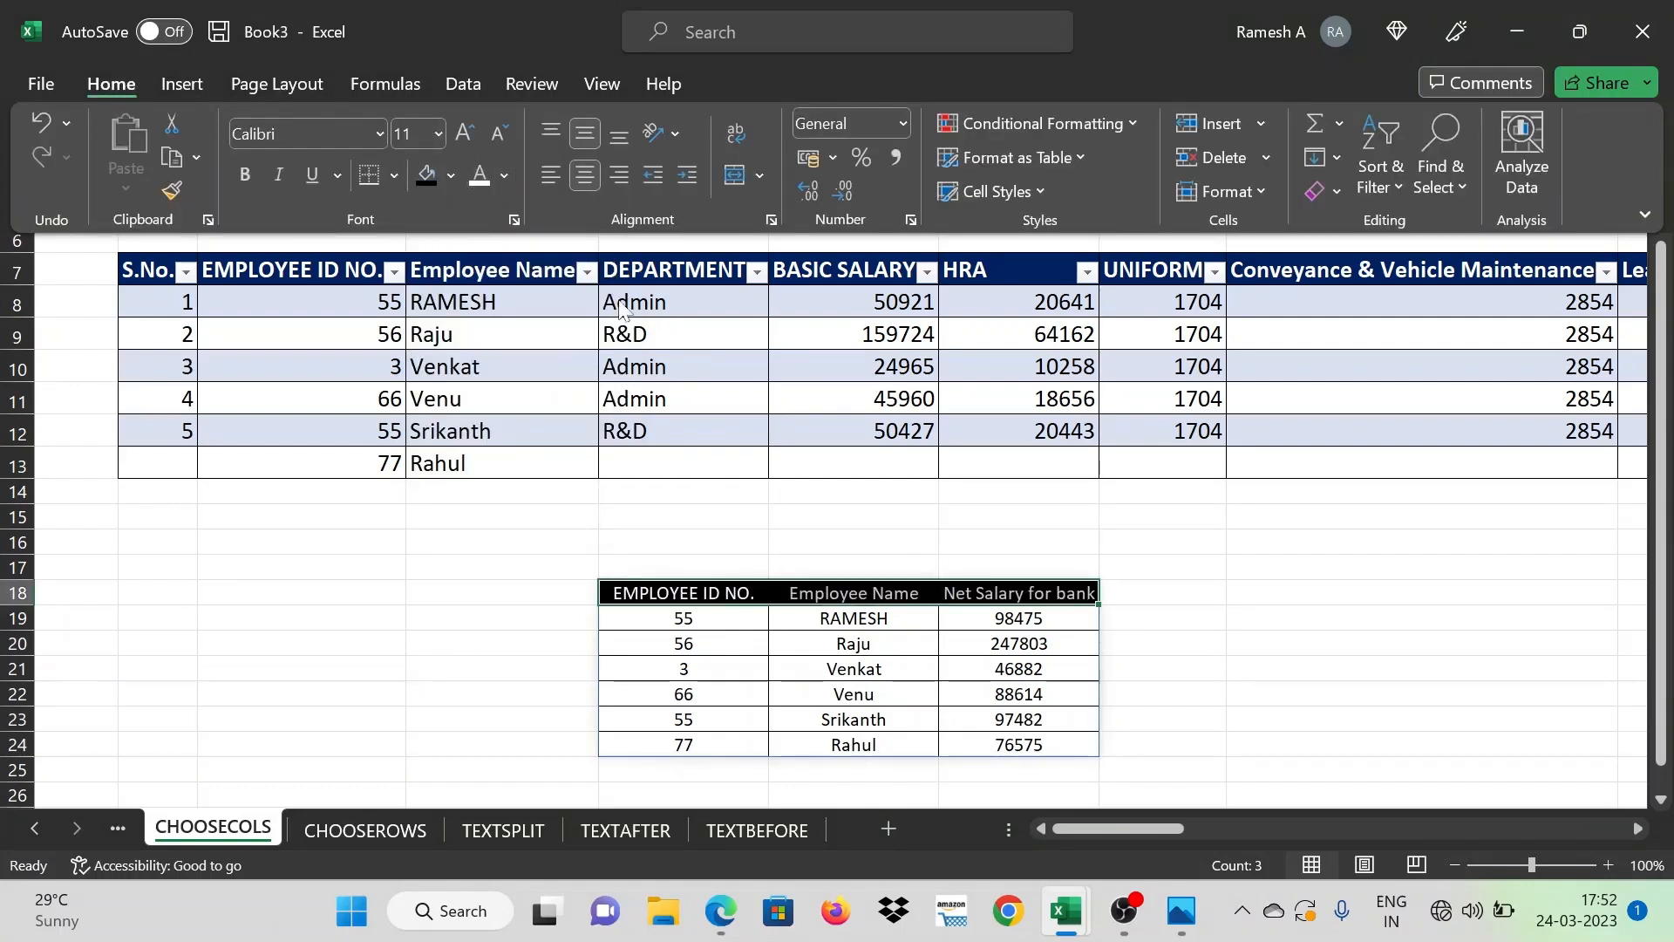
{"action": "left_click", "coordinate": [833, 456]}
{"action": "left_click", "coordinate": [925, 617]}
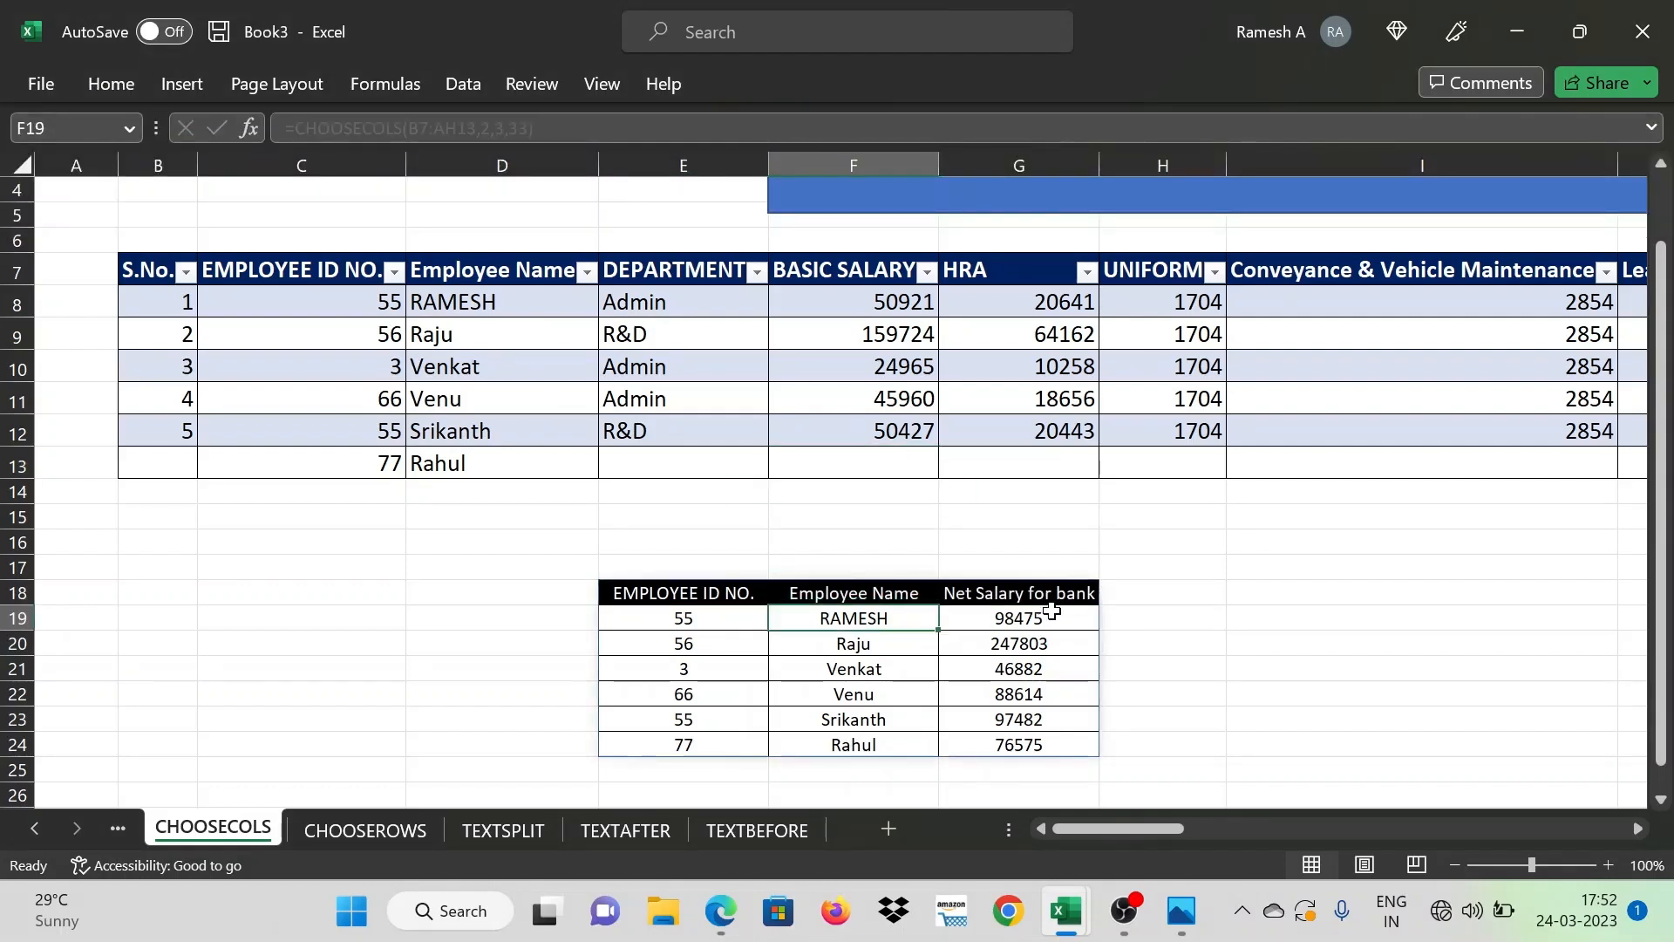
{"action": "left_click", "coordinate": [1016, 592]}
{"action": "key", "text": "BackSpace"}
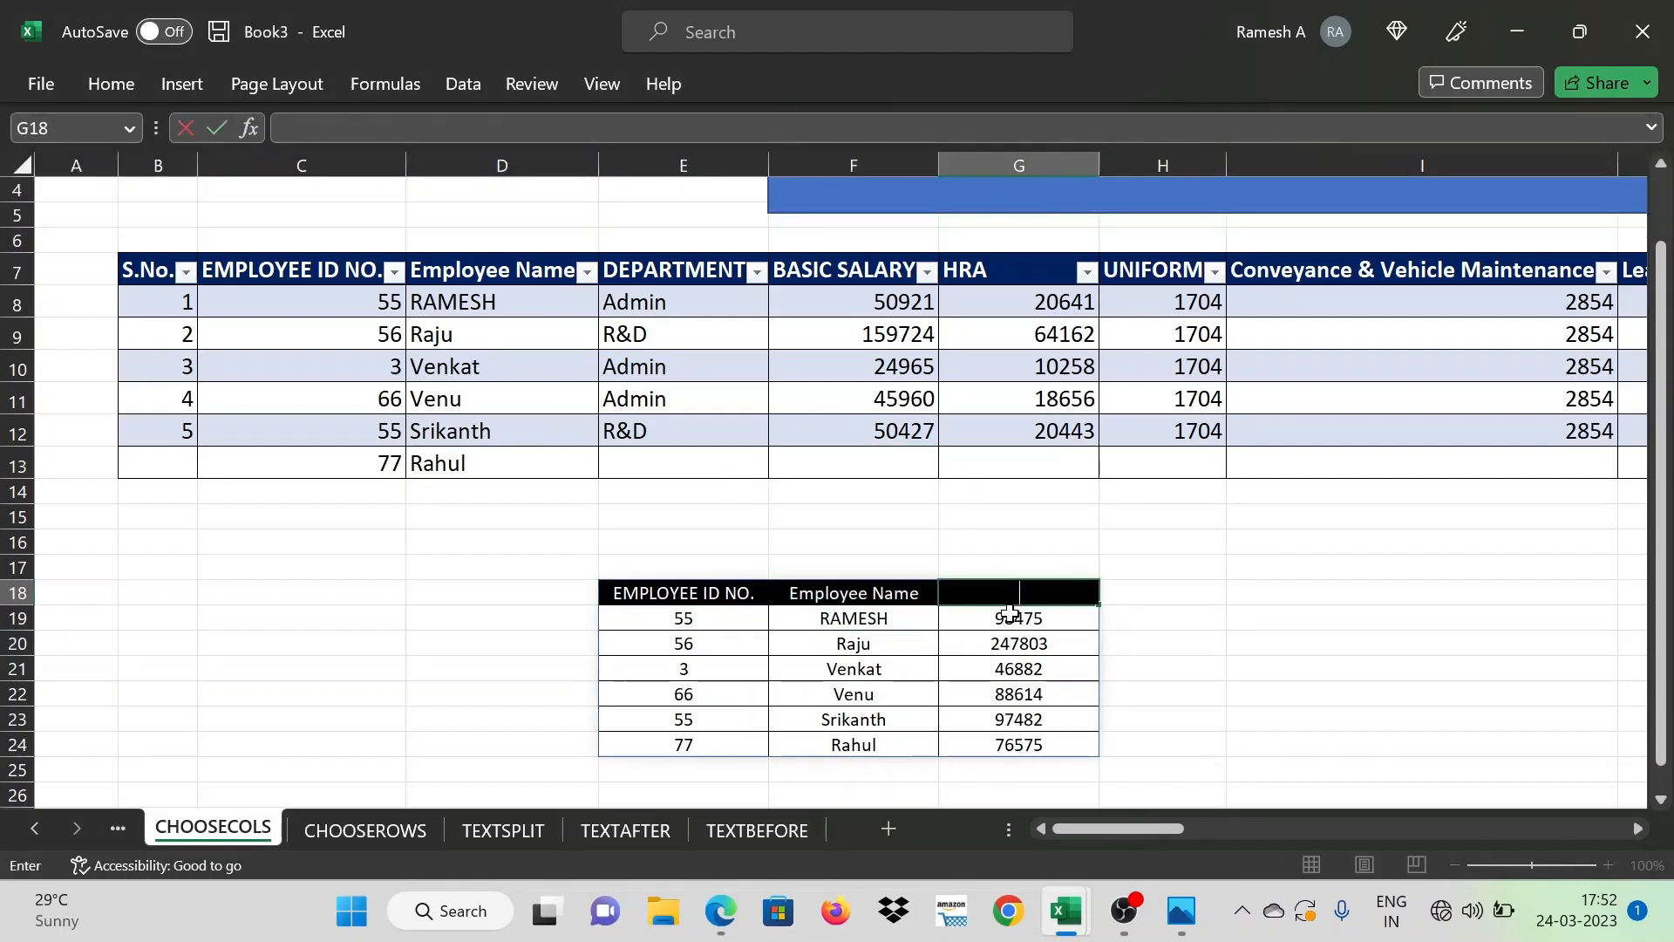
{"action": "key", "text": "Escape"}
{"action": "key", "text": "shift+Left"}
{"action": "key", "text": "shift+Left"}
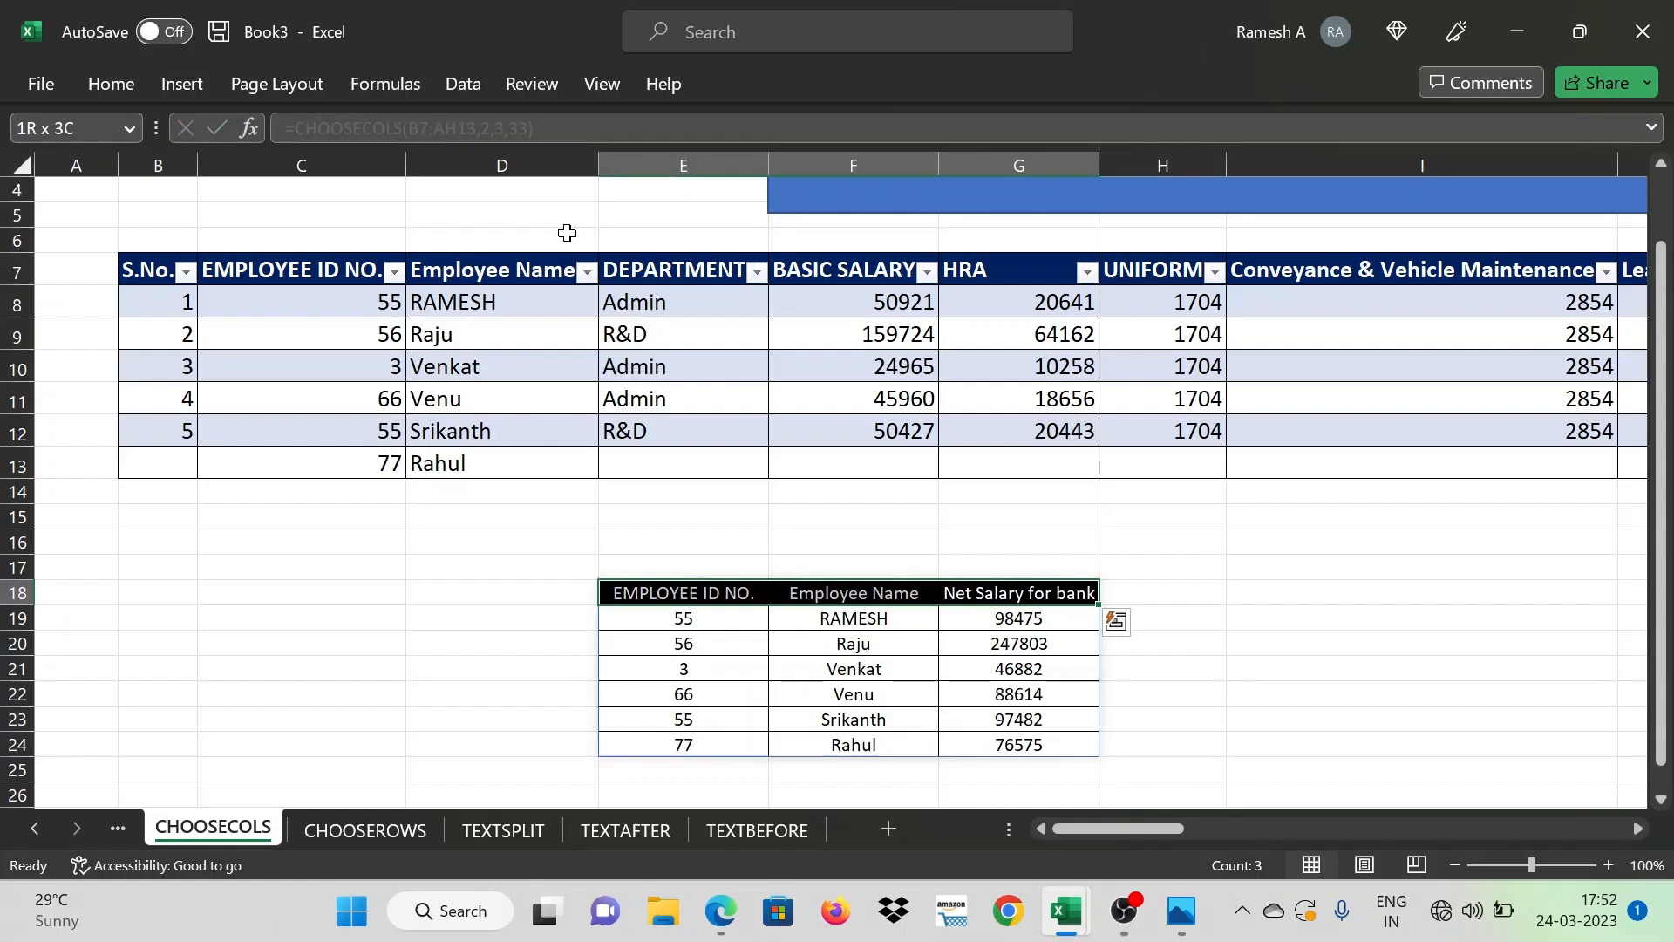
{"action": "key", "text": "Left"}
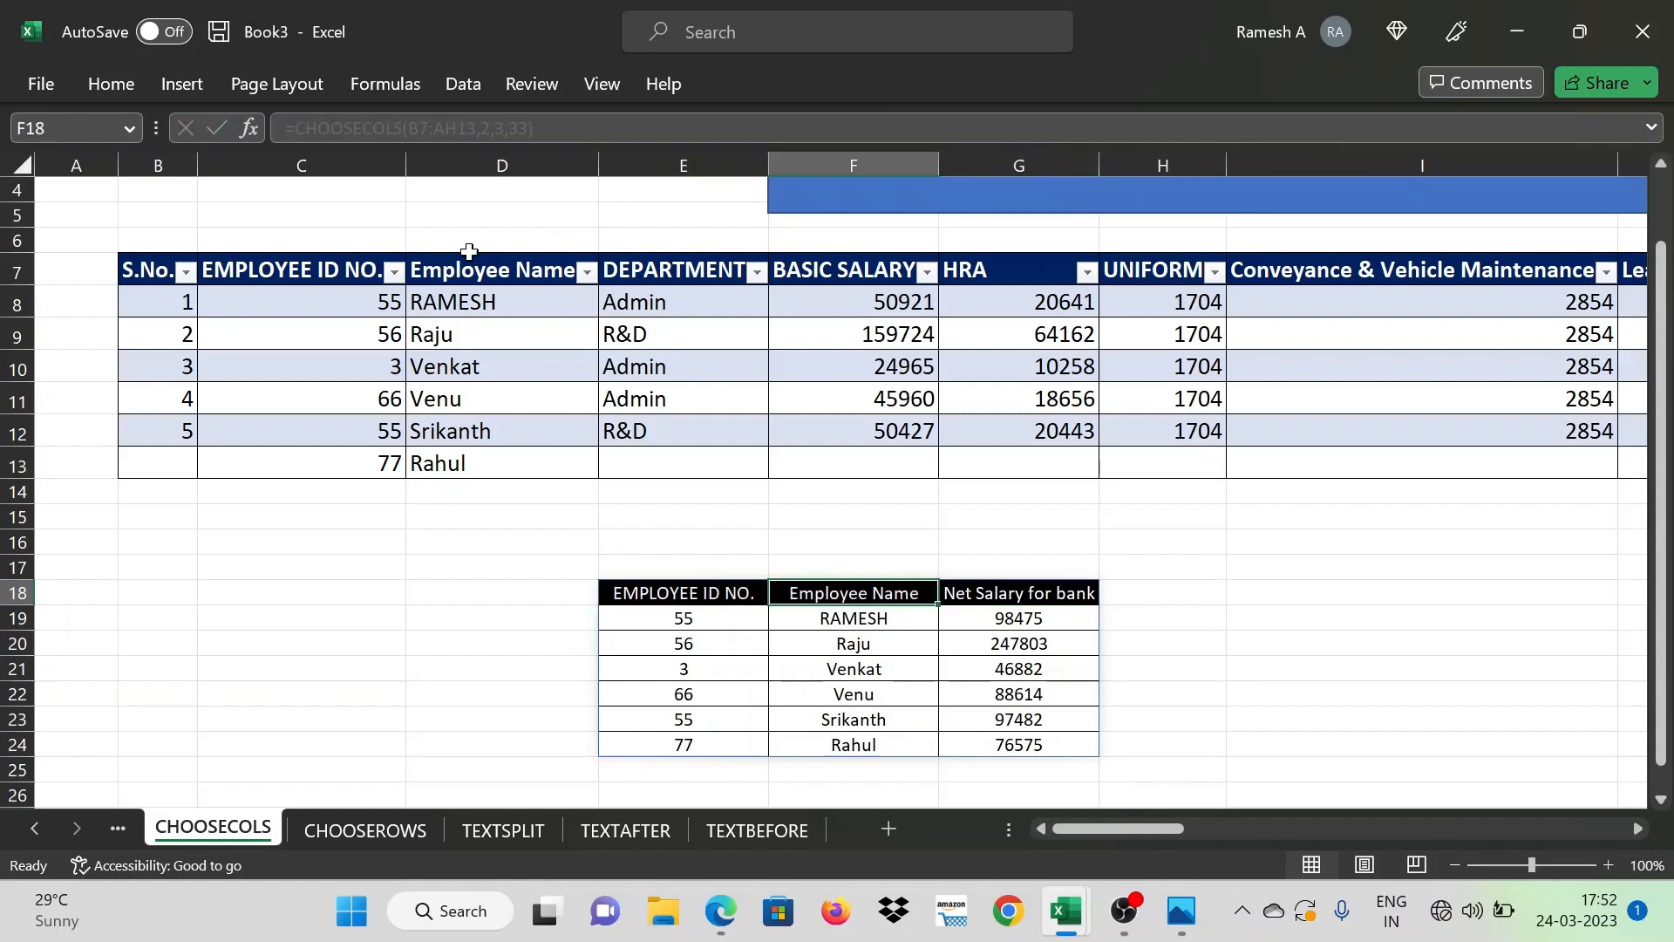
Try to add column 4 before column 33 in the CHOOSECOLS formula in E18
{"action": "double_click", "coordinate": [702, 591]}
{"action": "key", "text": "Left"}
{"action": "key", "text": "Left"}
{"action": "key", "text": "Left"}
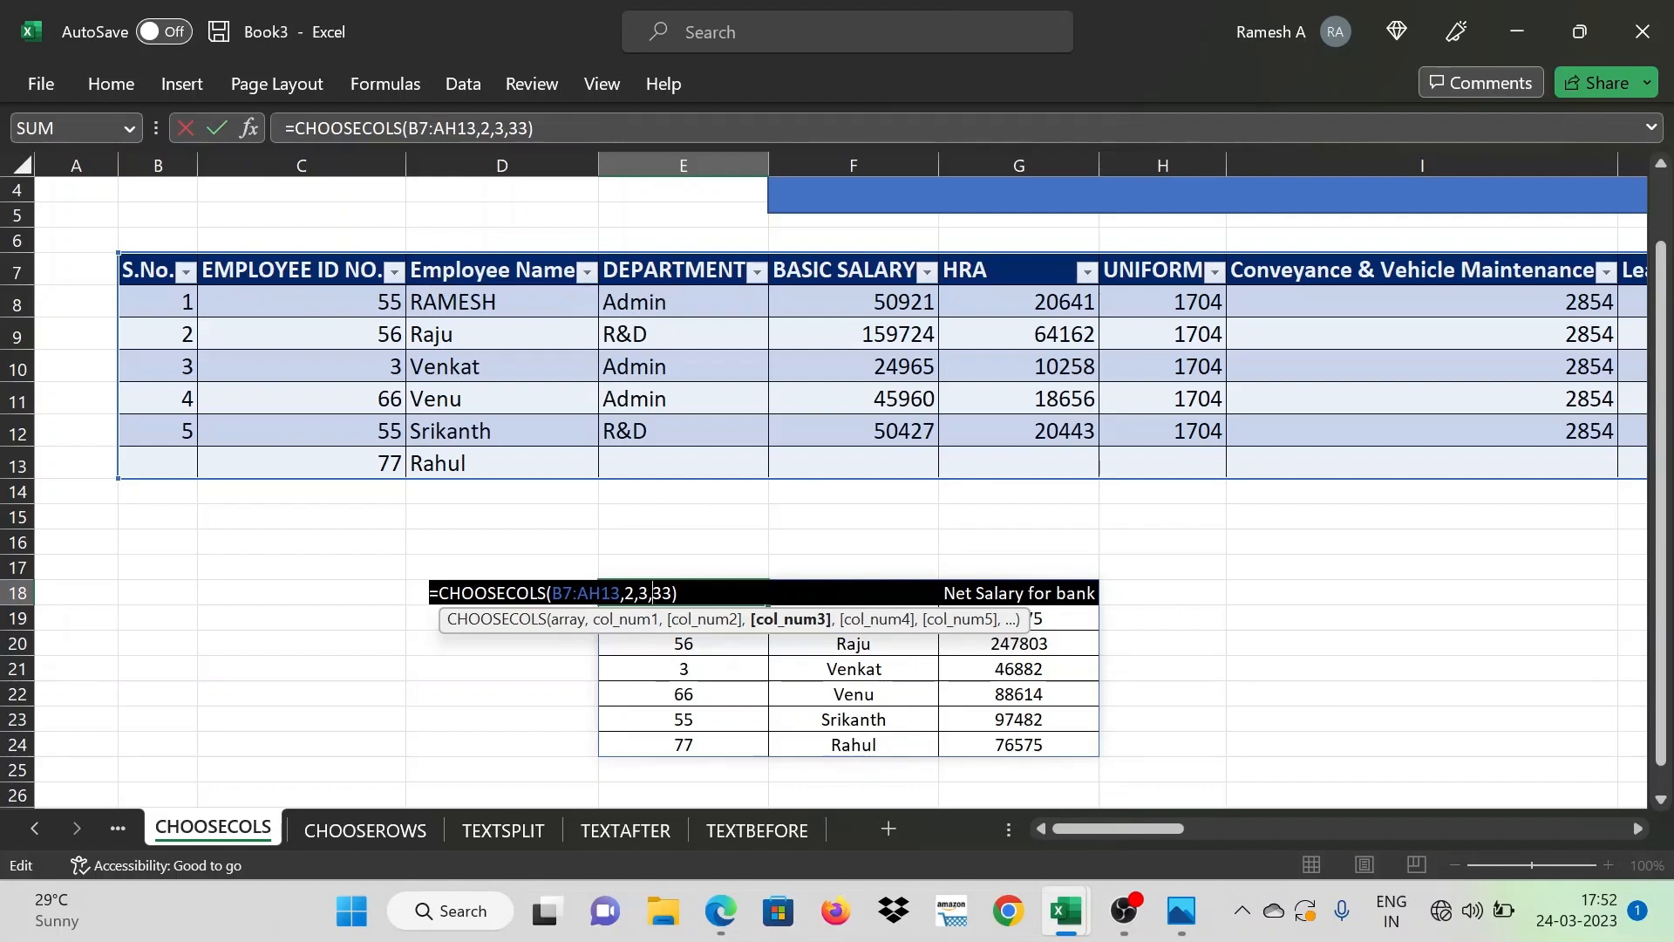
{"action": "type", "text": "4"}
{"action": "key", "text": "Return"}
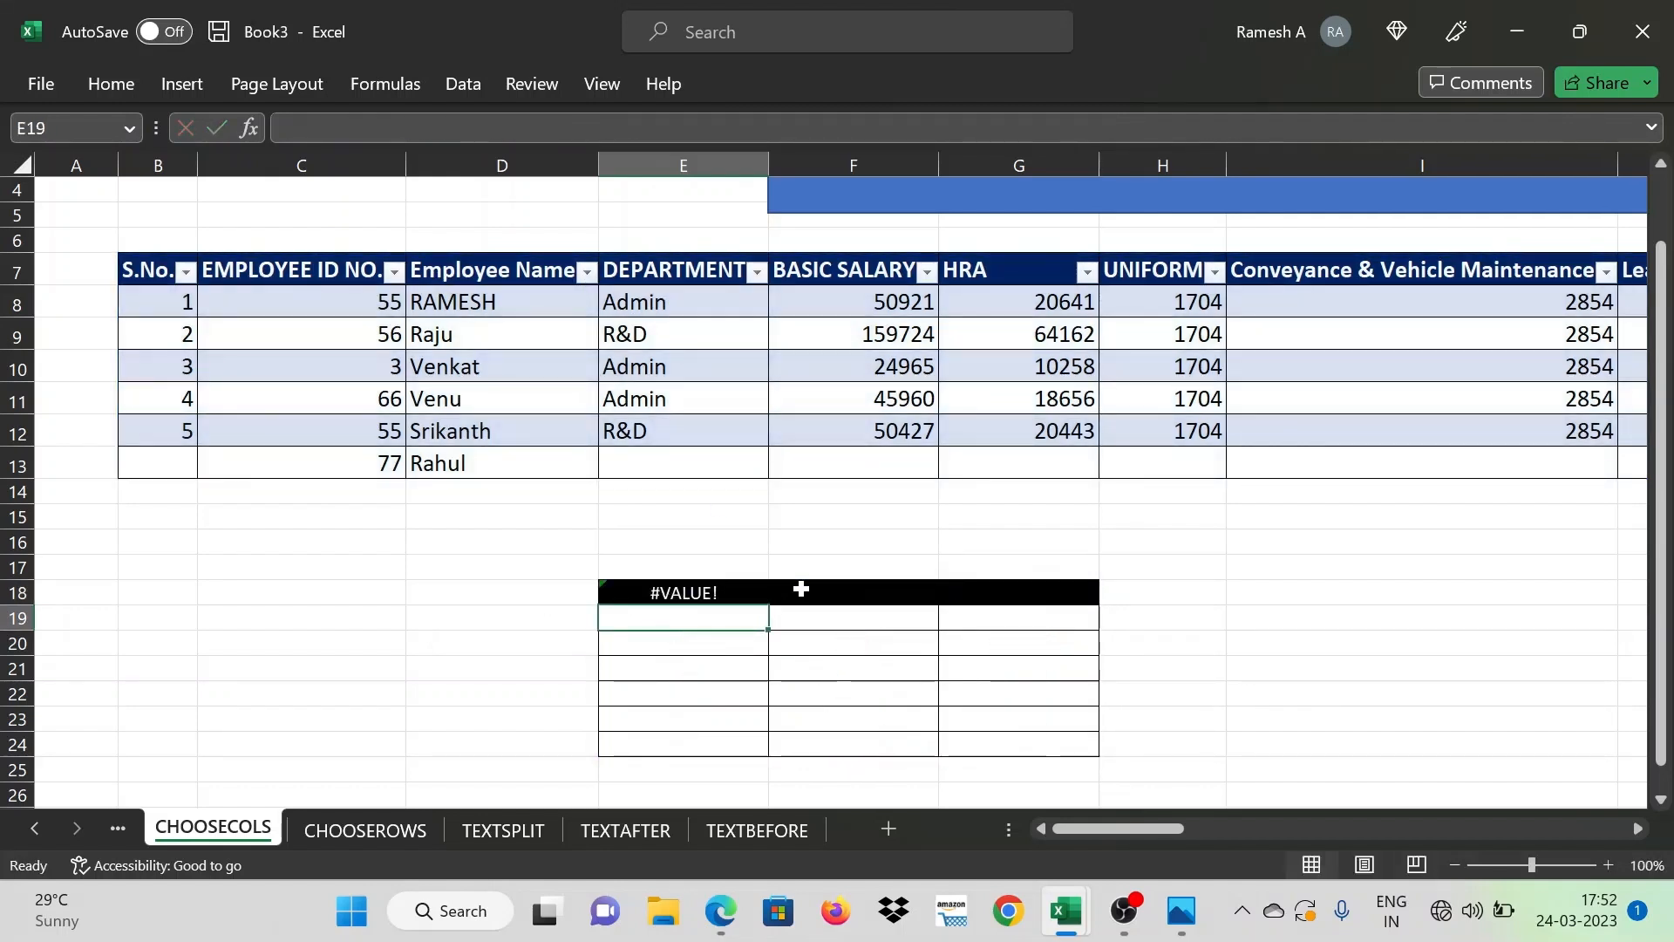
Separate 4 and 33 with a comma in E18's CHOOSECOLS formula, and undo the formula edits
{"action": "key", "text": "Up"}
{"action": "double_click", "coordinate": [708, 592]}
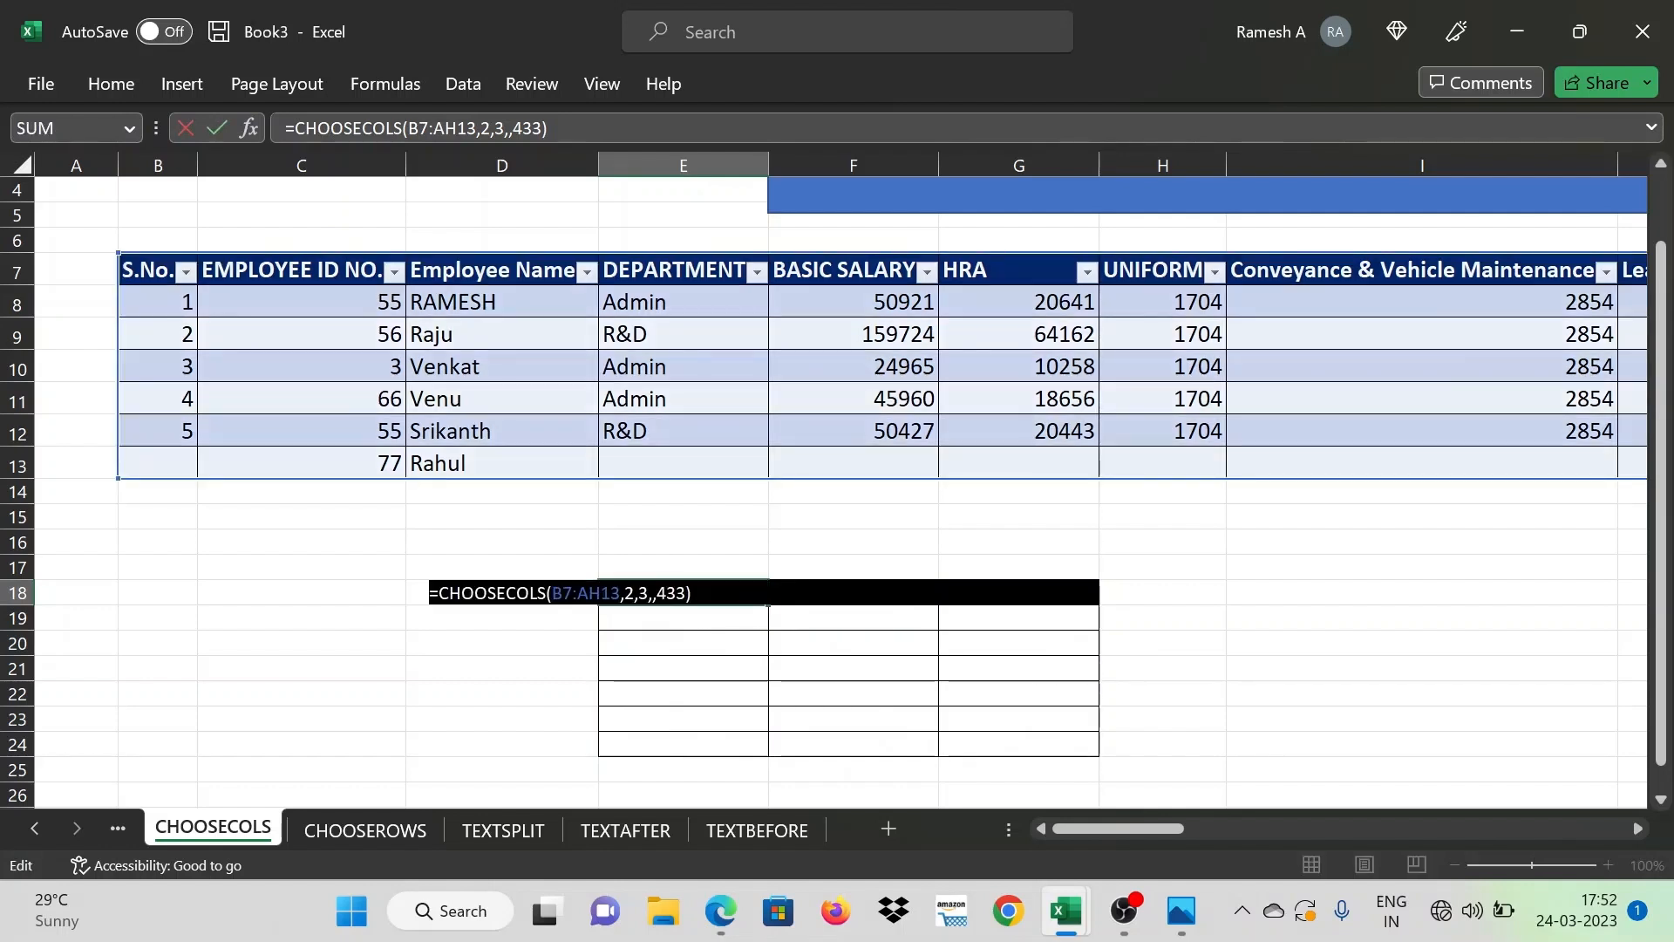
{"action": "key", "text": "Left"}
{"action": "key", "text": "Left"}
{"action": "key", "text": "Left"}
{"action": "type", "text": ","}
{"action": "key", "text": "ctrl+Return"}
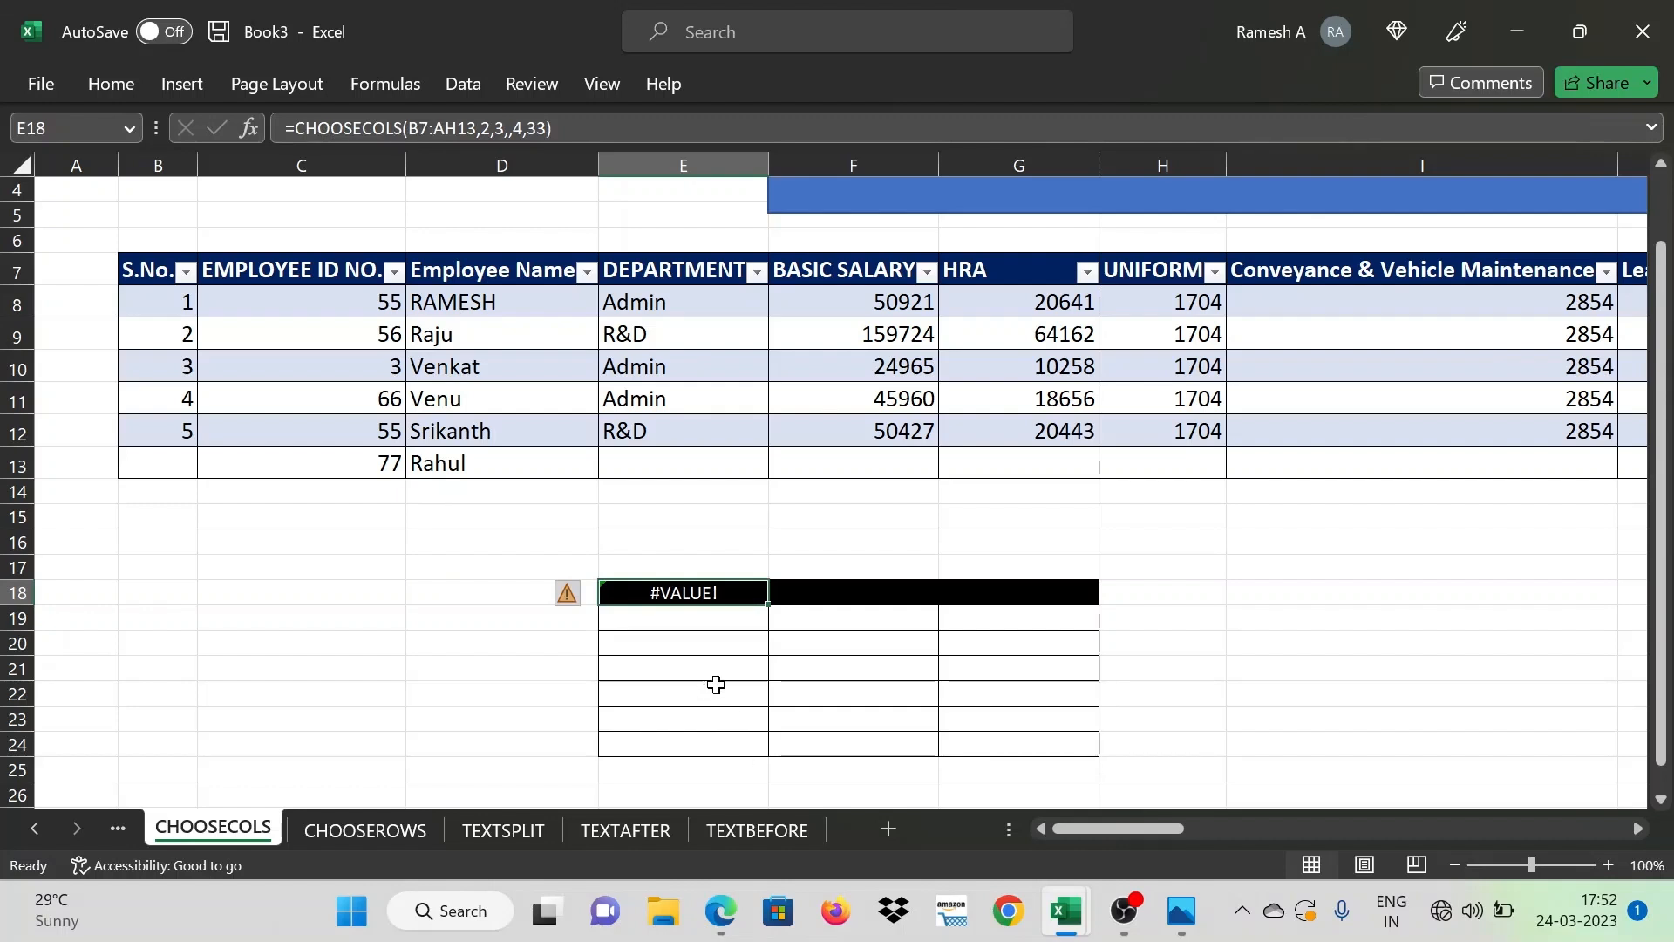
{"action": "key", "text": "ctrl+z"}
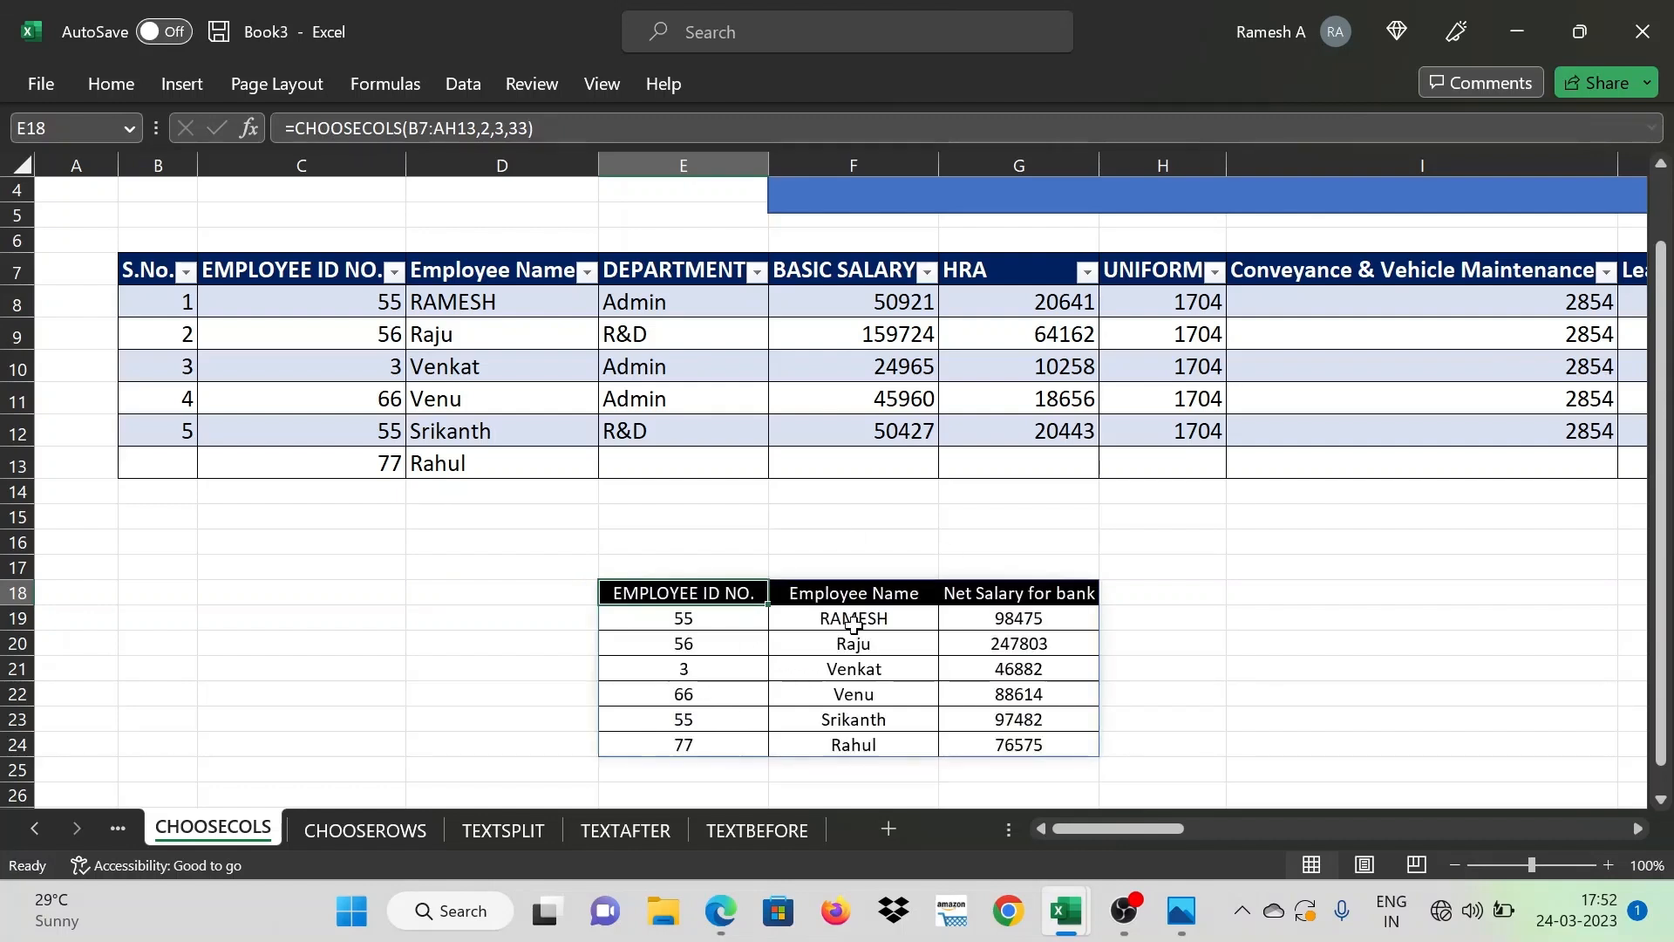
Add column 4 to the formula in E18 so that it reads =CHOOSECOLS(B7:AH13,2,3,4,33)
{"action": "double_click", "coordinate": [656, 591]}
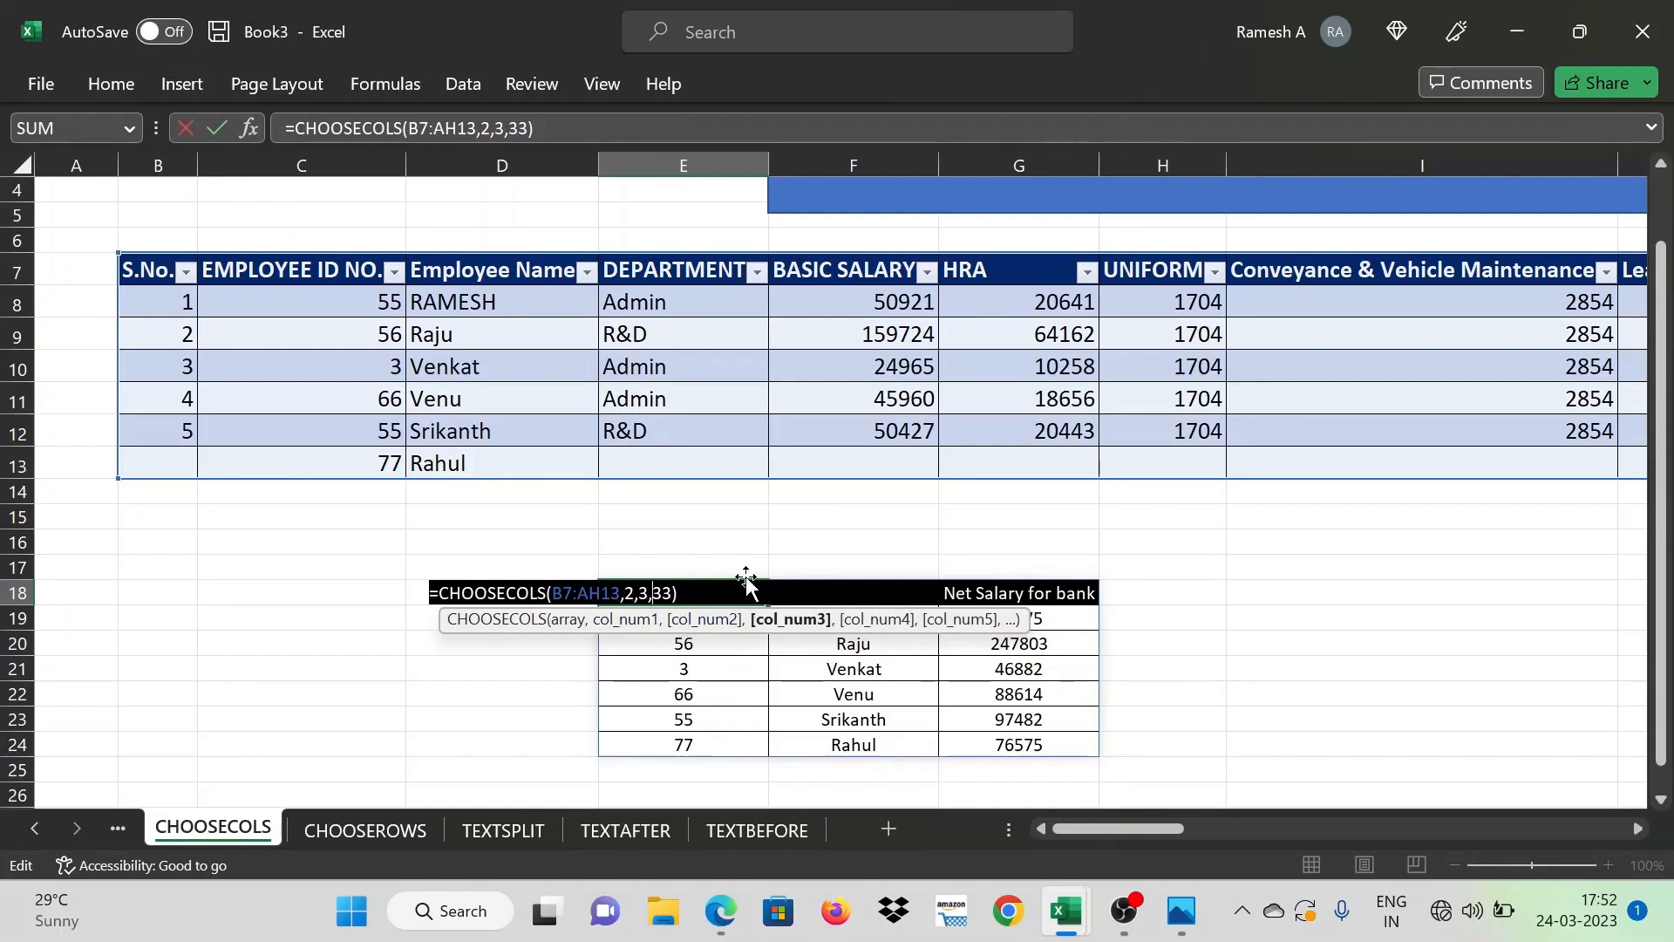
{"action": "type", "text": "4,"}
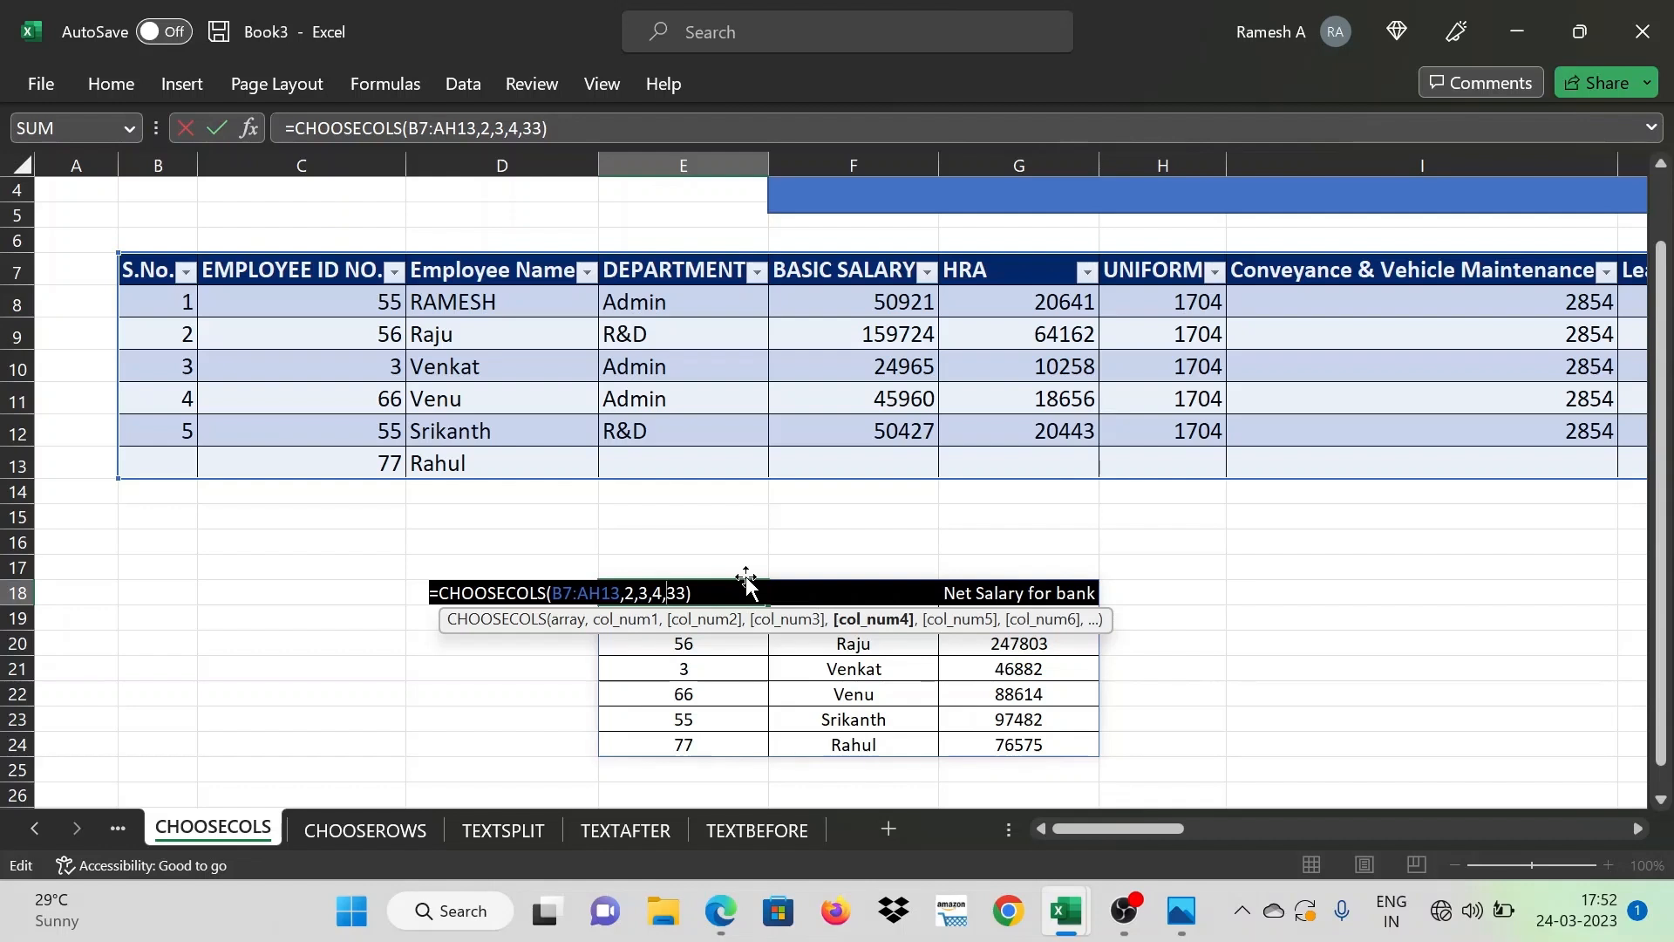
{"action": "key", "text": "Return"}
{"action": "key", "text": "Up"}
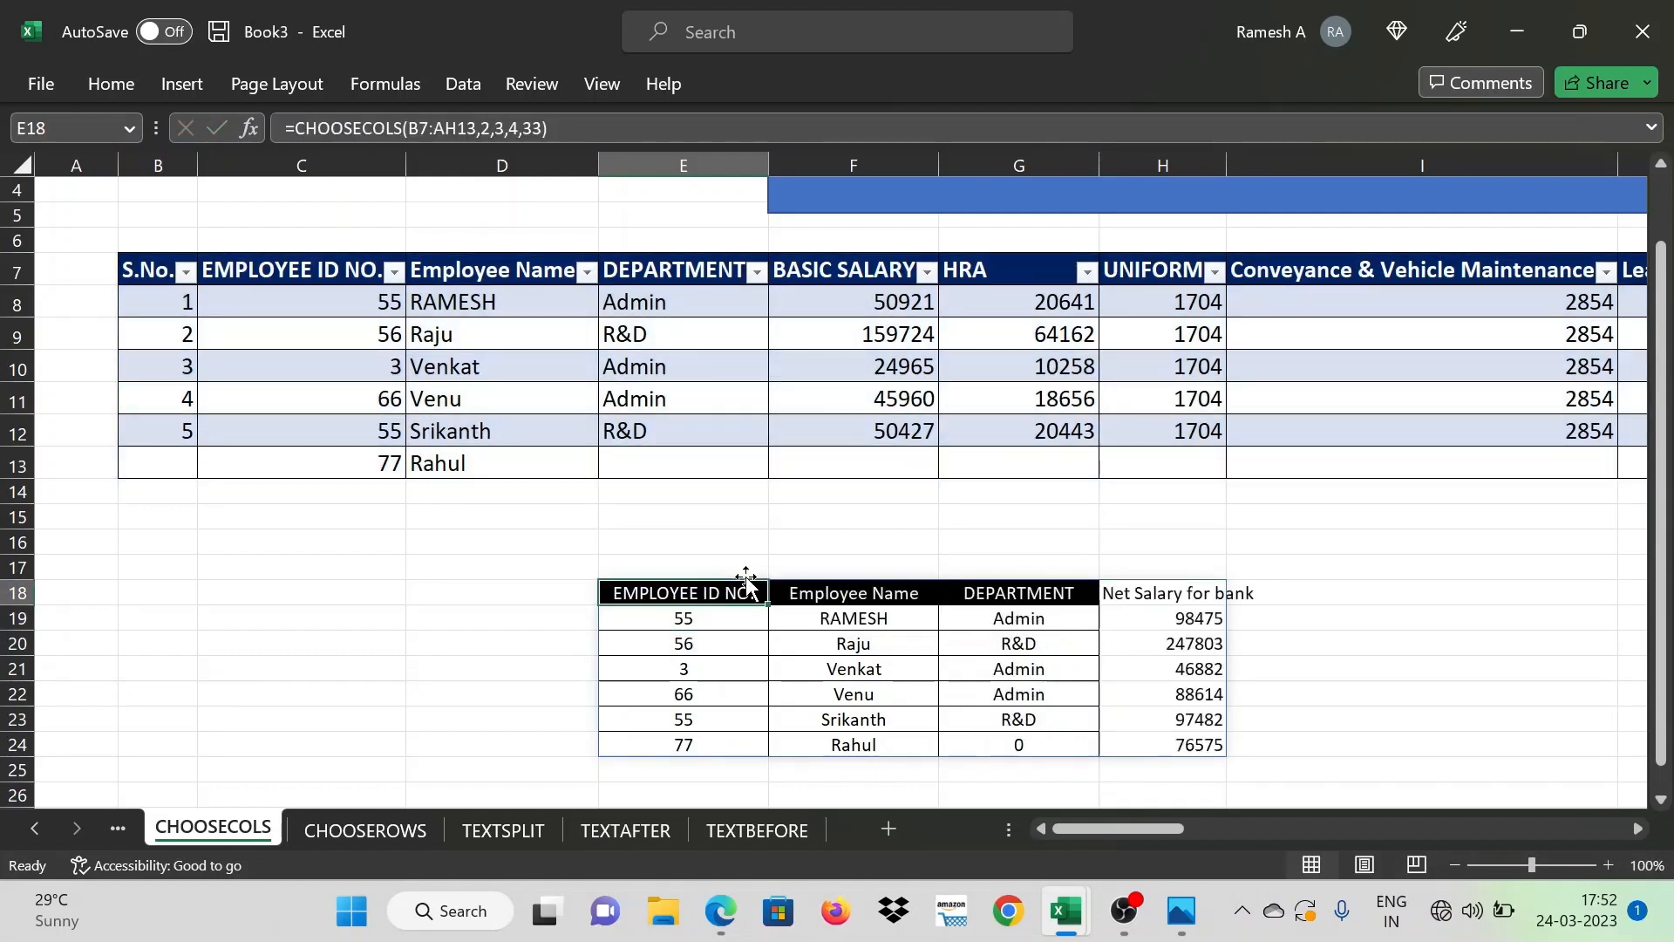
Copy the DEPARTMENT header's formatting from G18 onto the Net Salary for bank header in H18
{"action": "key", "text": "Right"}
{"action": "key", "text": "Right"}
{"action": "key", "text": "Right"}
{"action": "key", "text": "Left"}
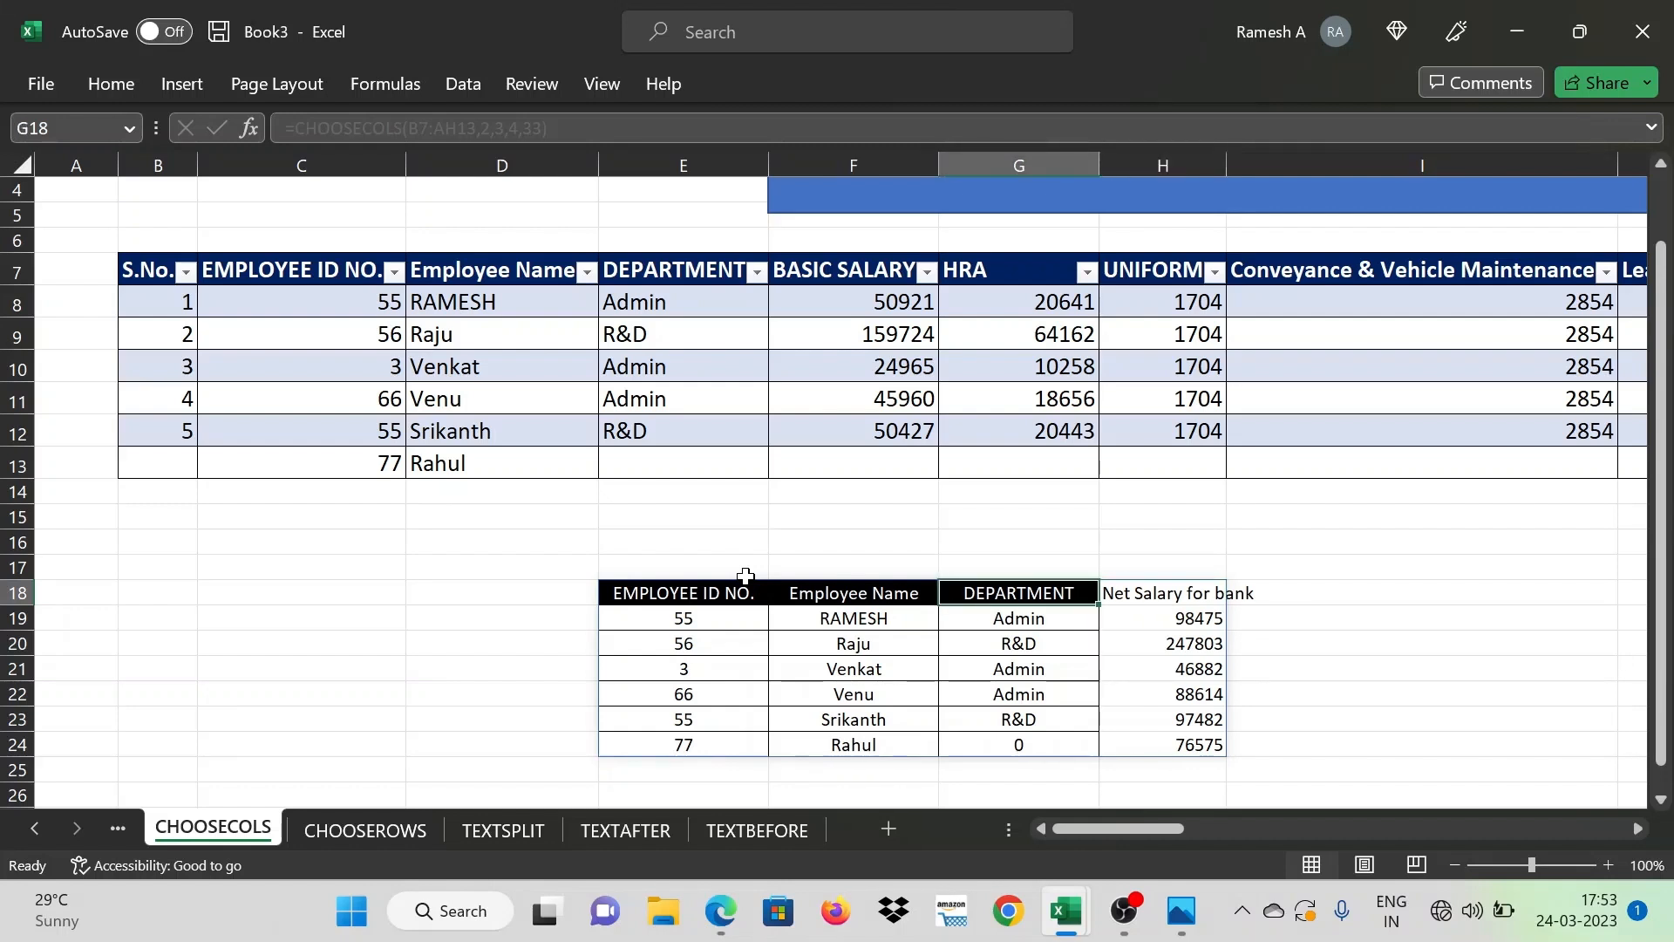
{"action": "left_click", "coordinate": [99, 83]}
{"action": "left_click", "coordinate": [172, 190]}
{"action": "left_click", "coordinate": [1179, 593]}
{"action": "key", "text": "BackSpace"}
{"action": "key", "text": "Escape"}
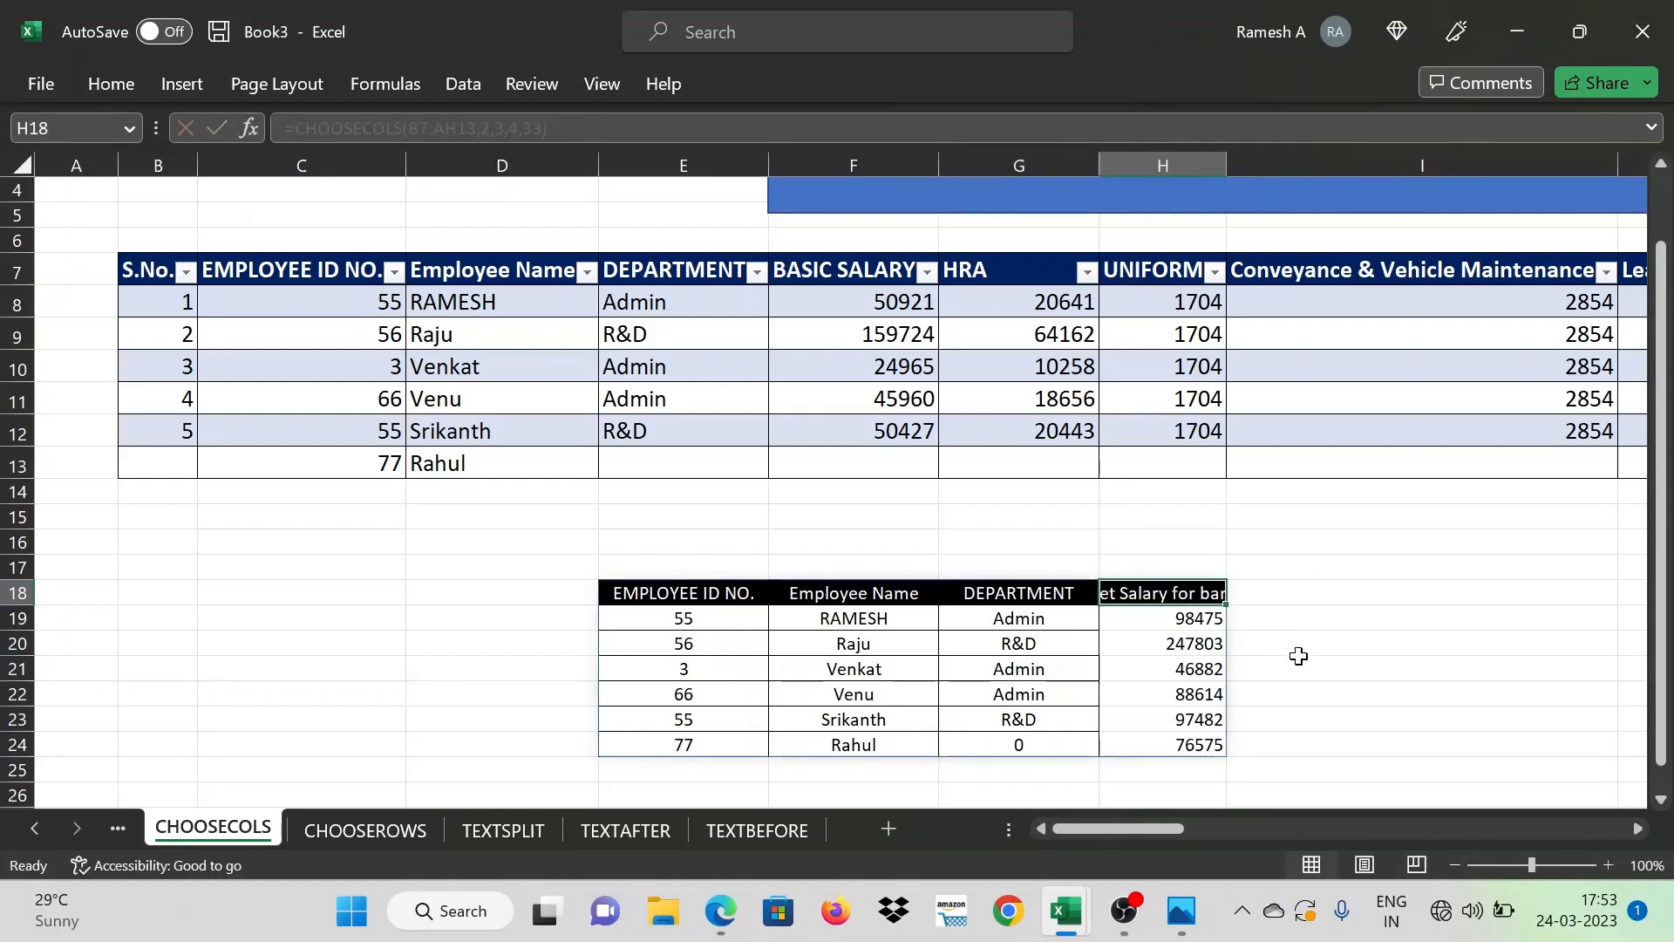
Change the fill of the result's header row E18:H18 to the blue theme color
{"action": "key", "text": "shift+Left"}
{"action": "key", "text": "shift+Left"}
{"action": "key", "text": "shift+Left"}
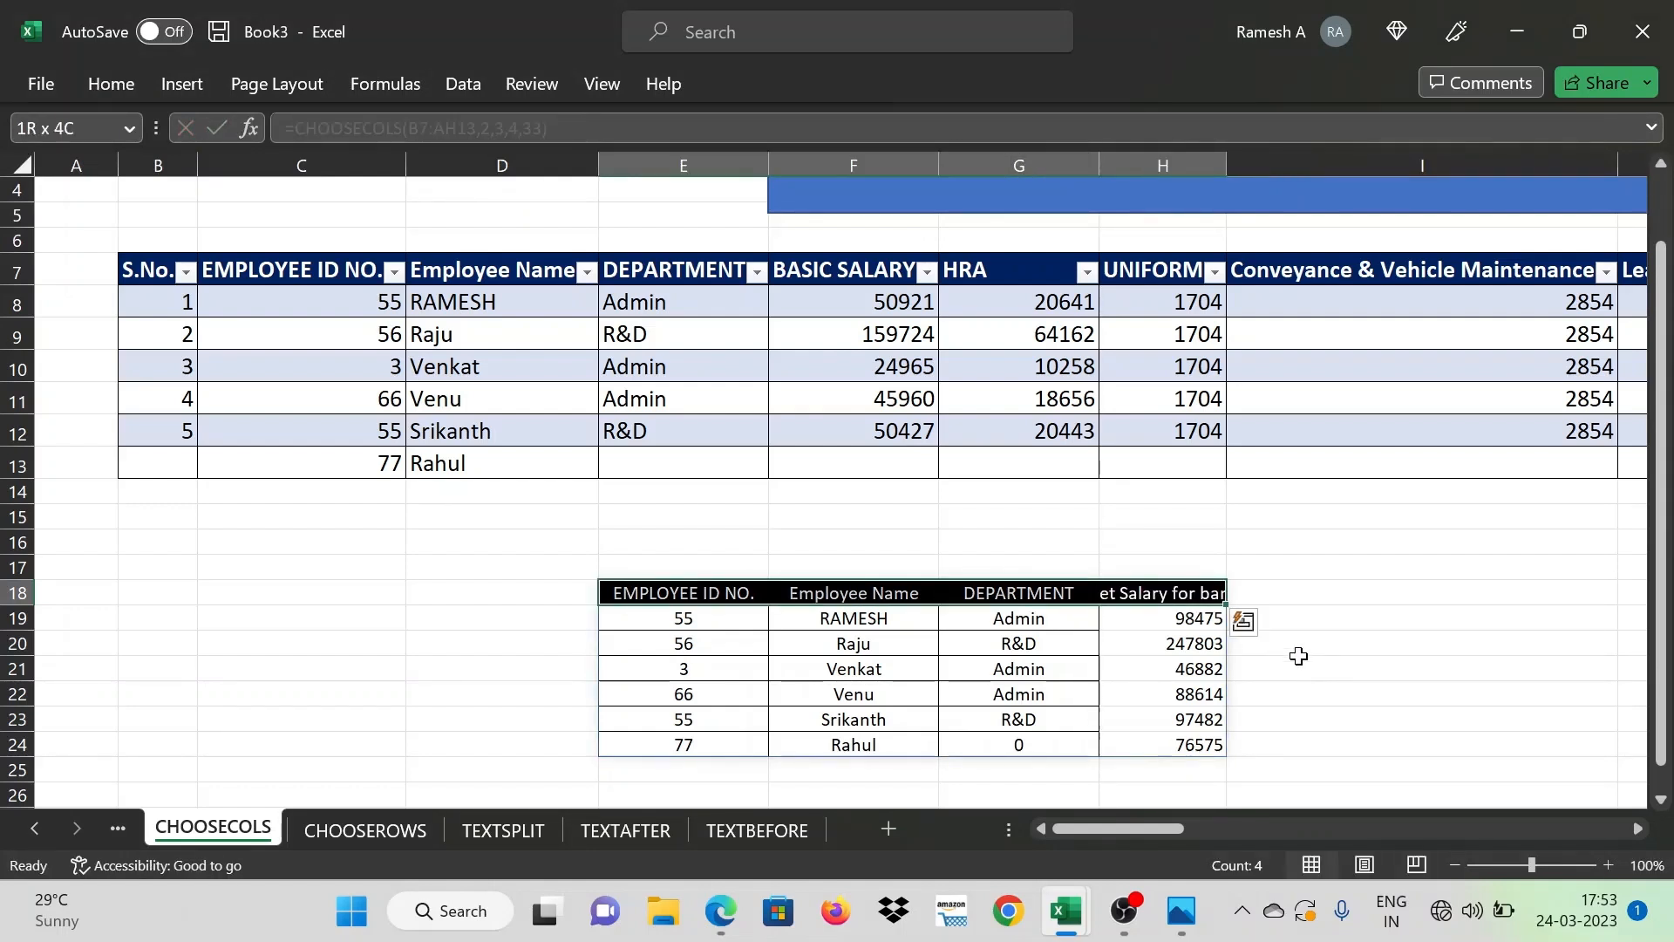
{"action": "left_click", "coordinate": [134, 89]}
{"action": "left_click", "coordinate": [451, 177]}
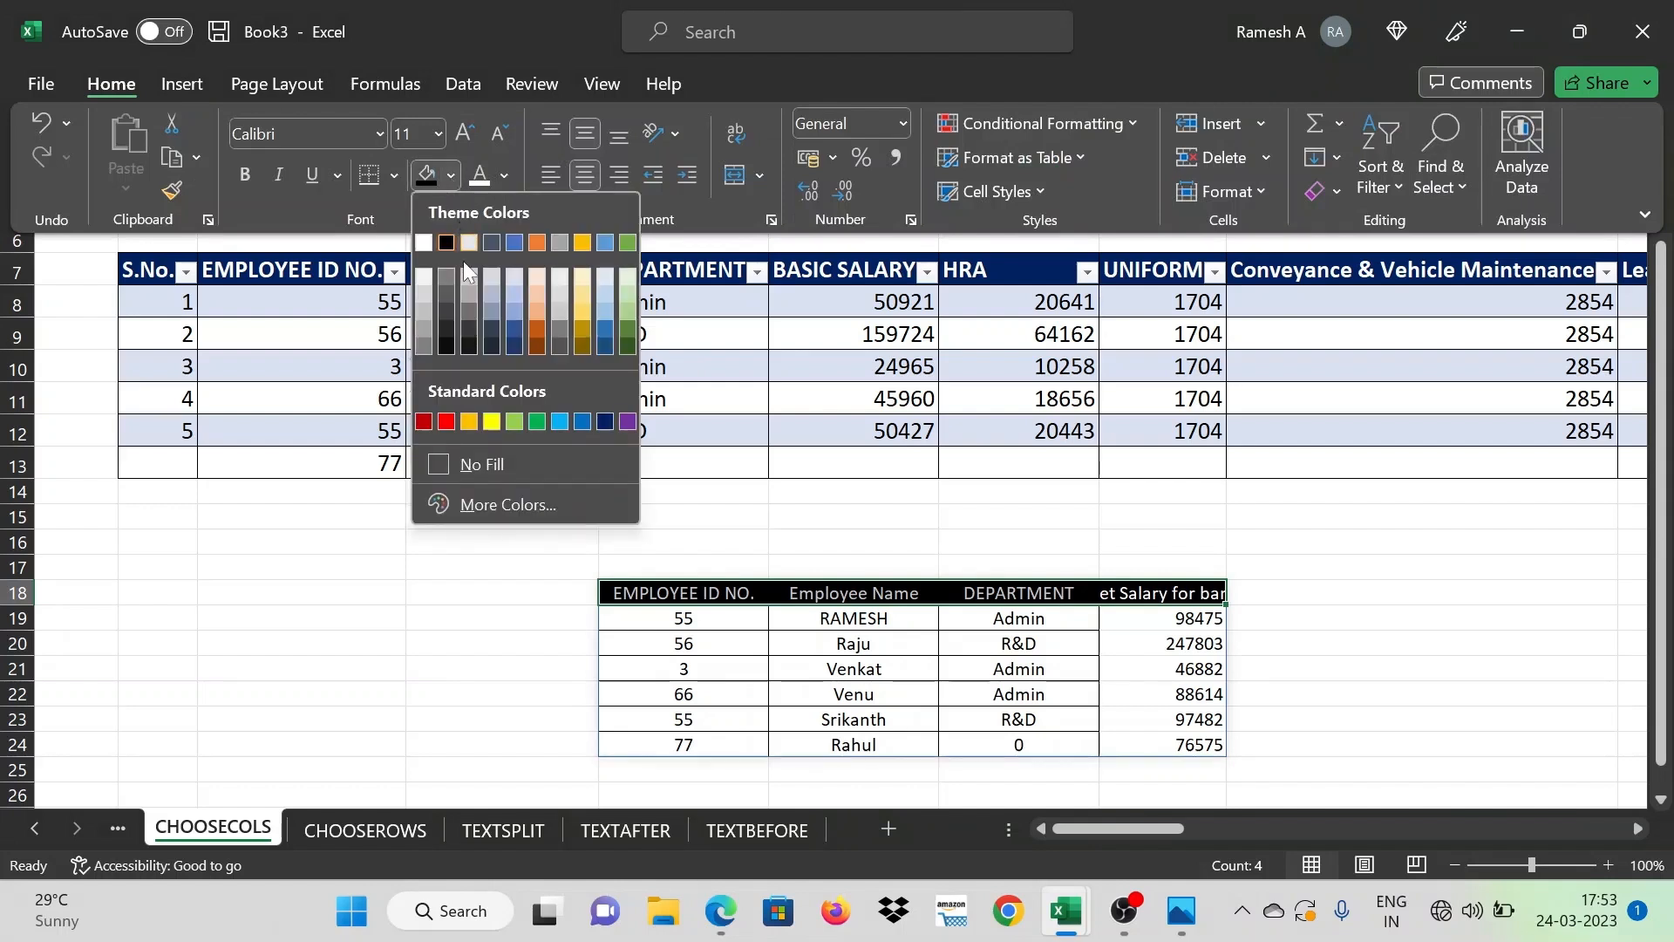
{"action": "left_click", "coordinate": [514, 243]}
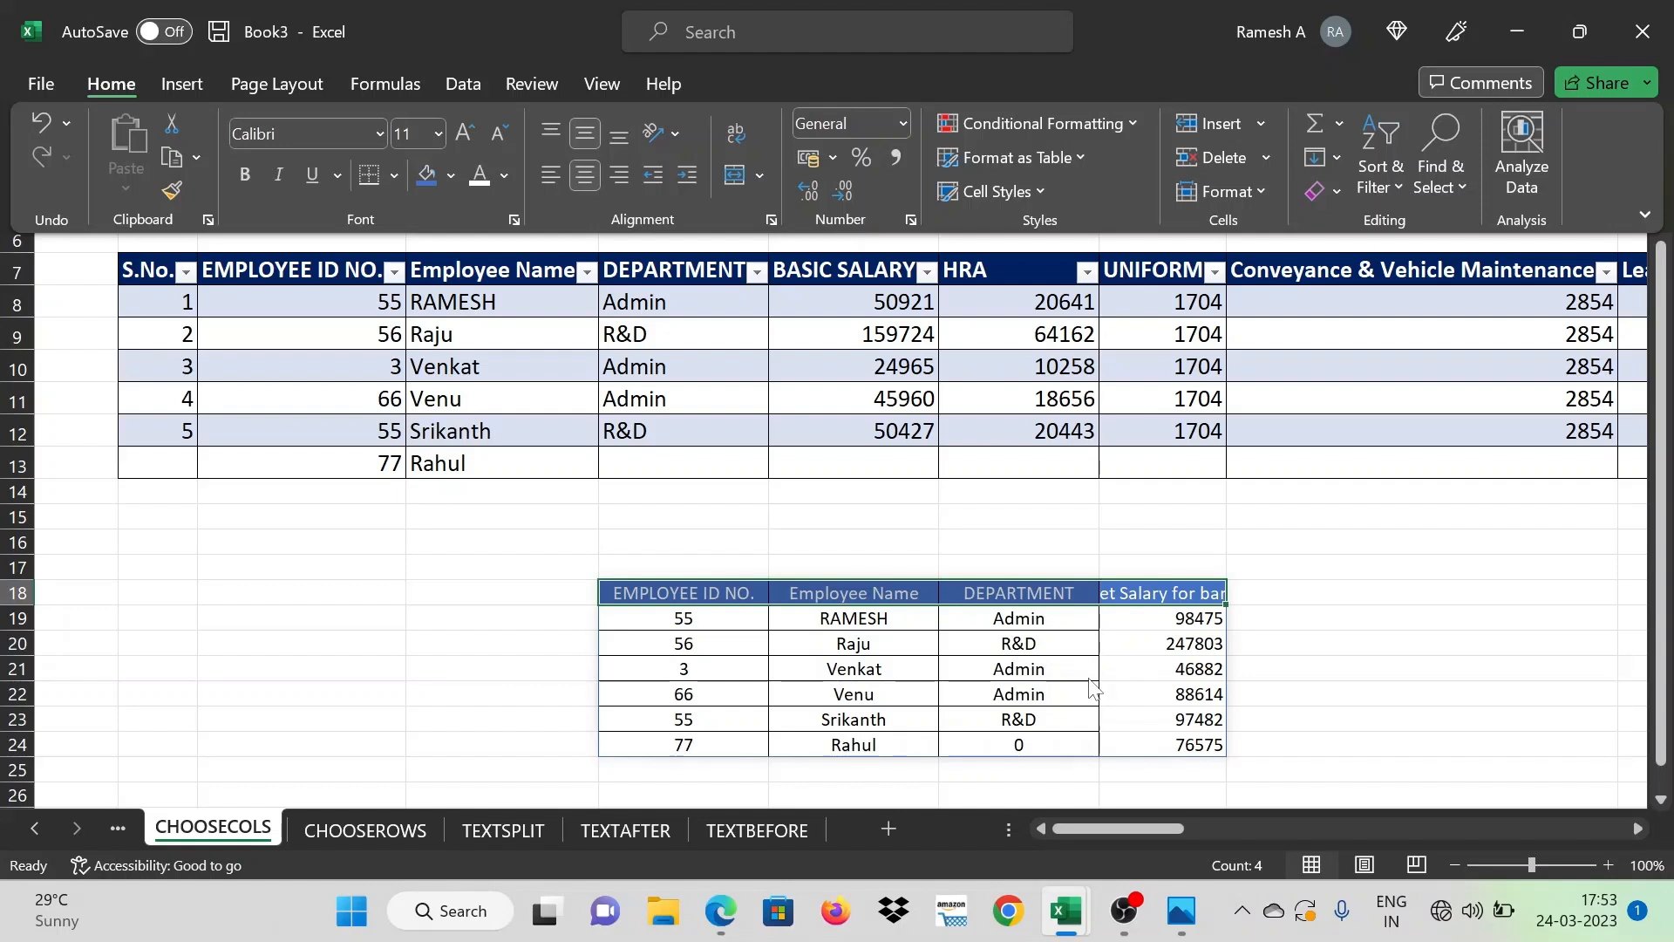
AutoFit the column widths of the CHOOSECOLS result in E18:H24
{"action": "key", "text": "Escape"}
{"action": "key", "text": "ctrl+shift+Down"}
{"action": "key", "text": "alt+o"}
{"action": "key", "text": "c"}
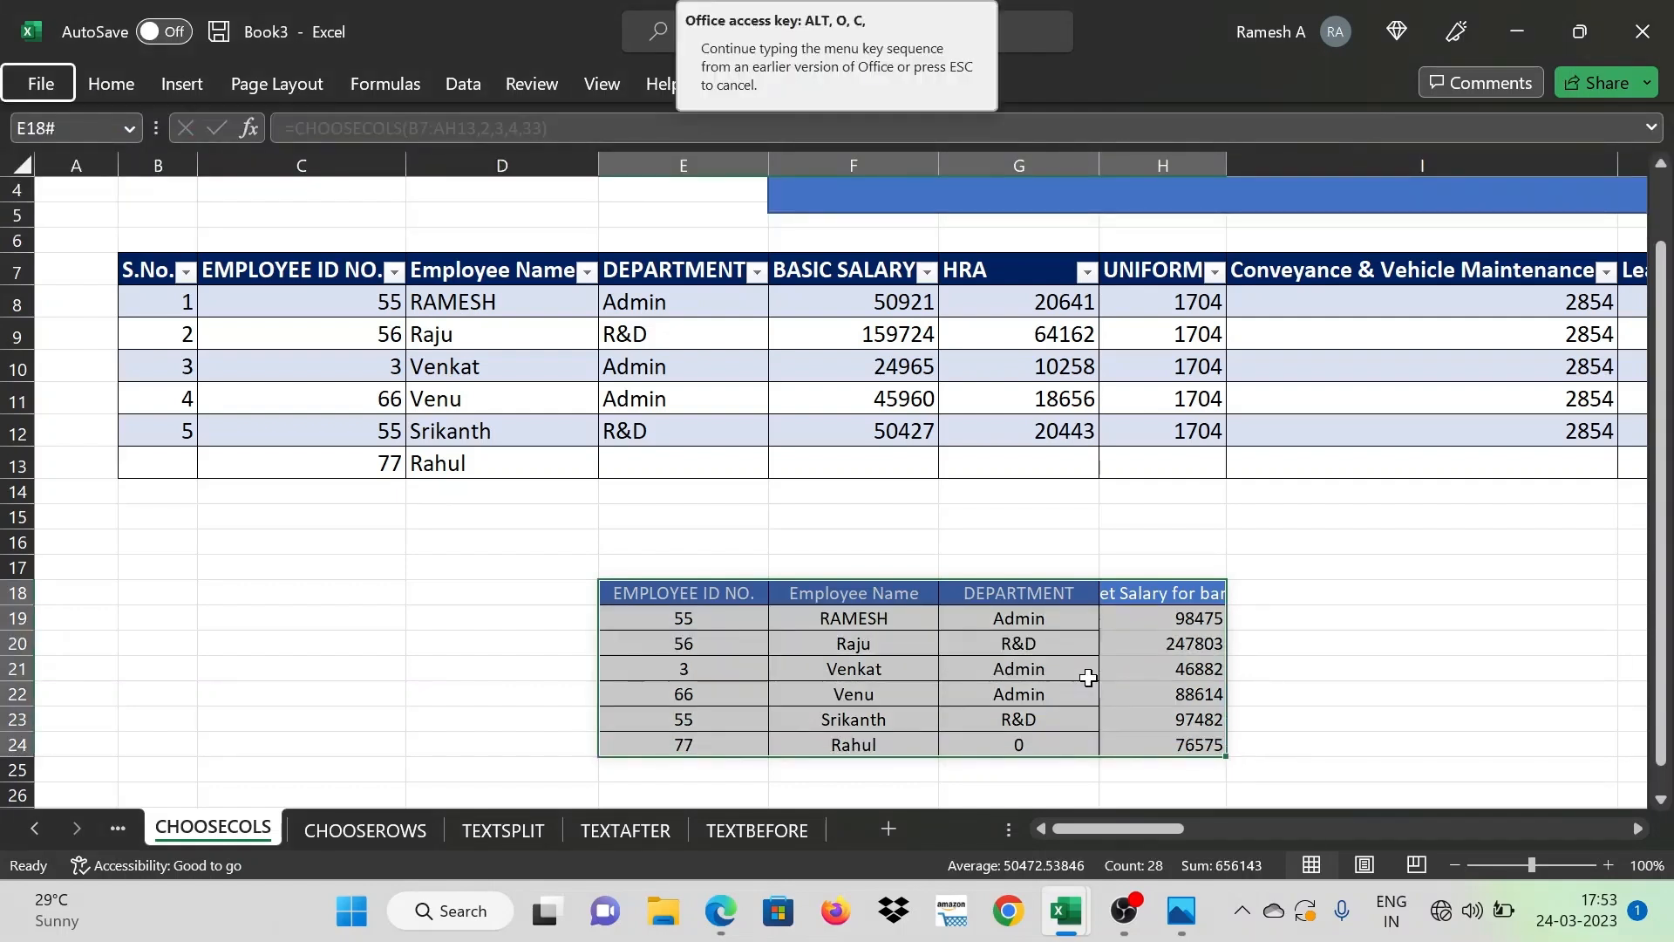
{"action": "key", "text": "a"}
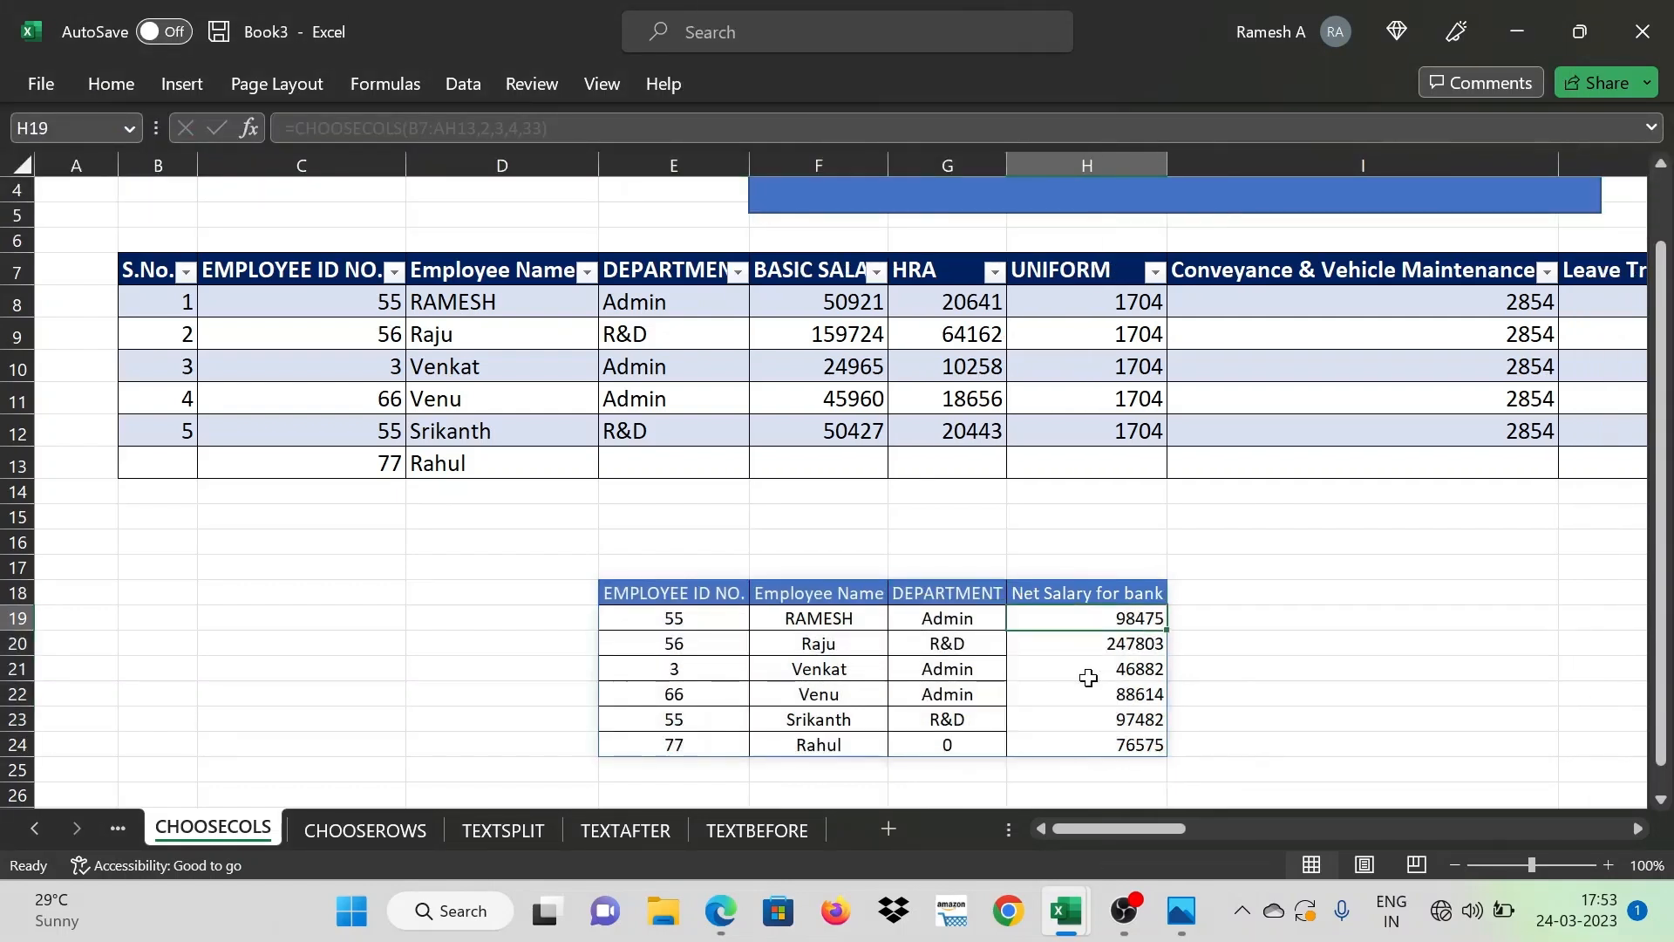
{"action": "key", "text": "Down"}
{"action": "key", "text": "Down"}
{"action": "key", "text": "Down"}
{"action": "key", "text": "Down"}
{"action": "key", "text": "Down"}
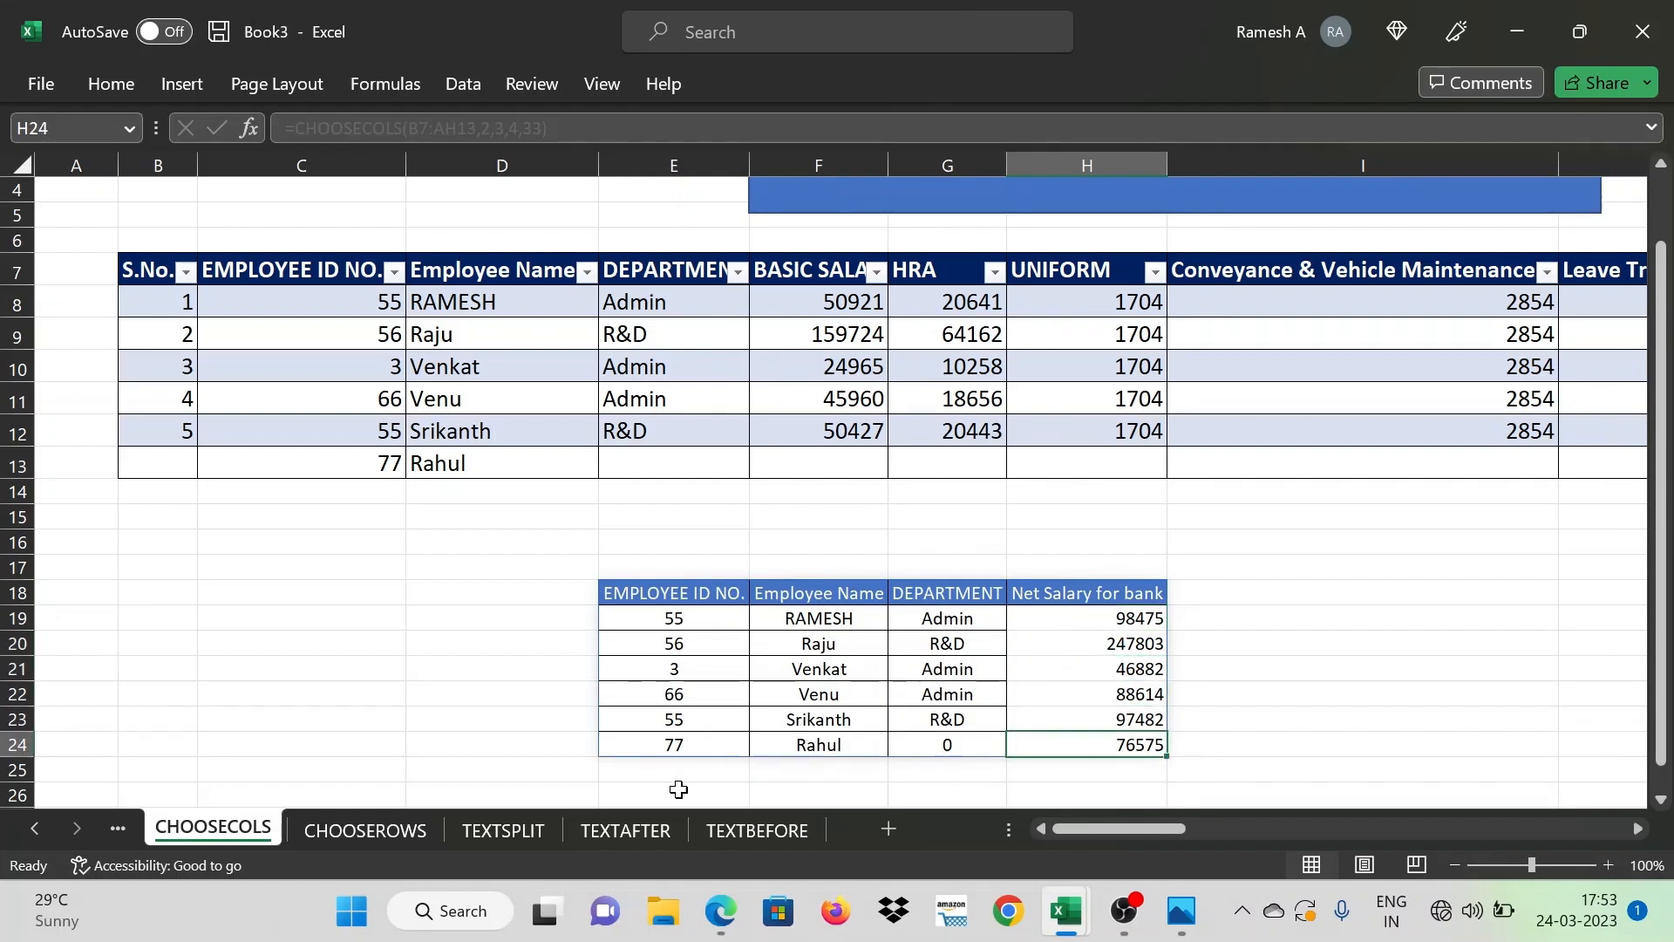
Add another table row by entering an employee ID in C14
{"action": "left_click", "coordinate": [377, 496]}
{"action": "type", "text": "55"}
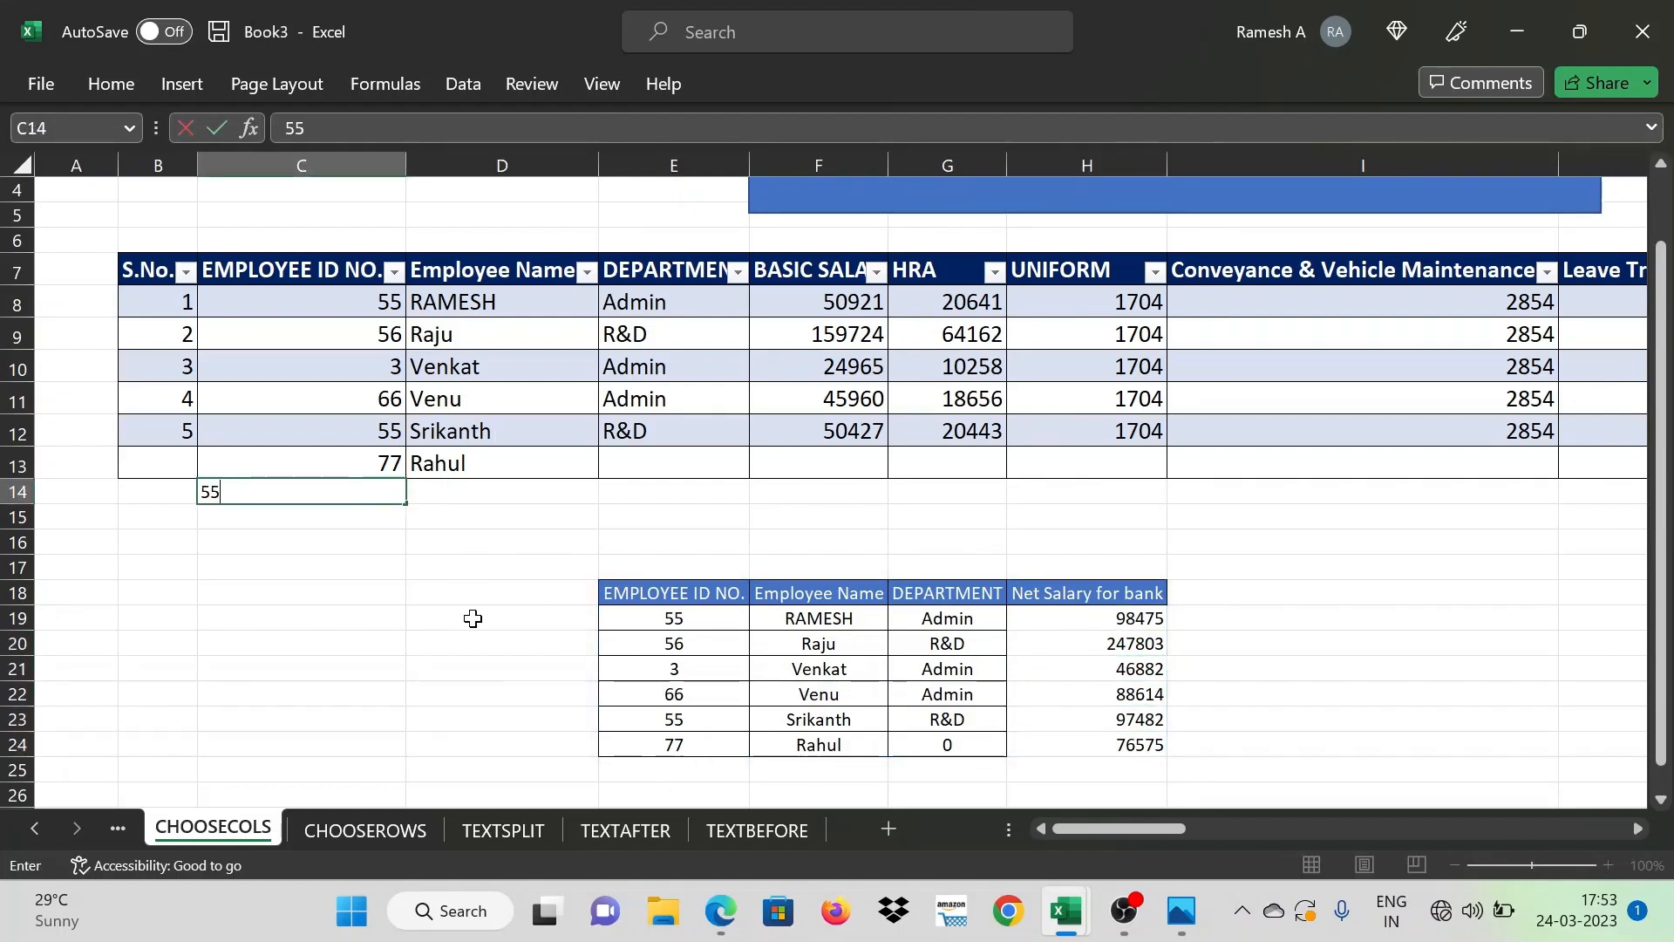
{"action": "left_click", "coordinate": [462, 673]}
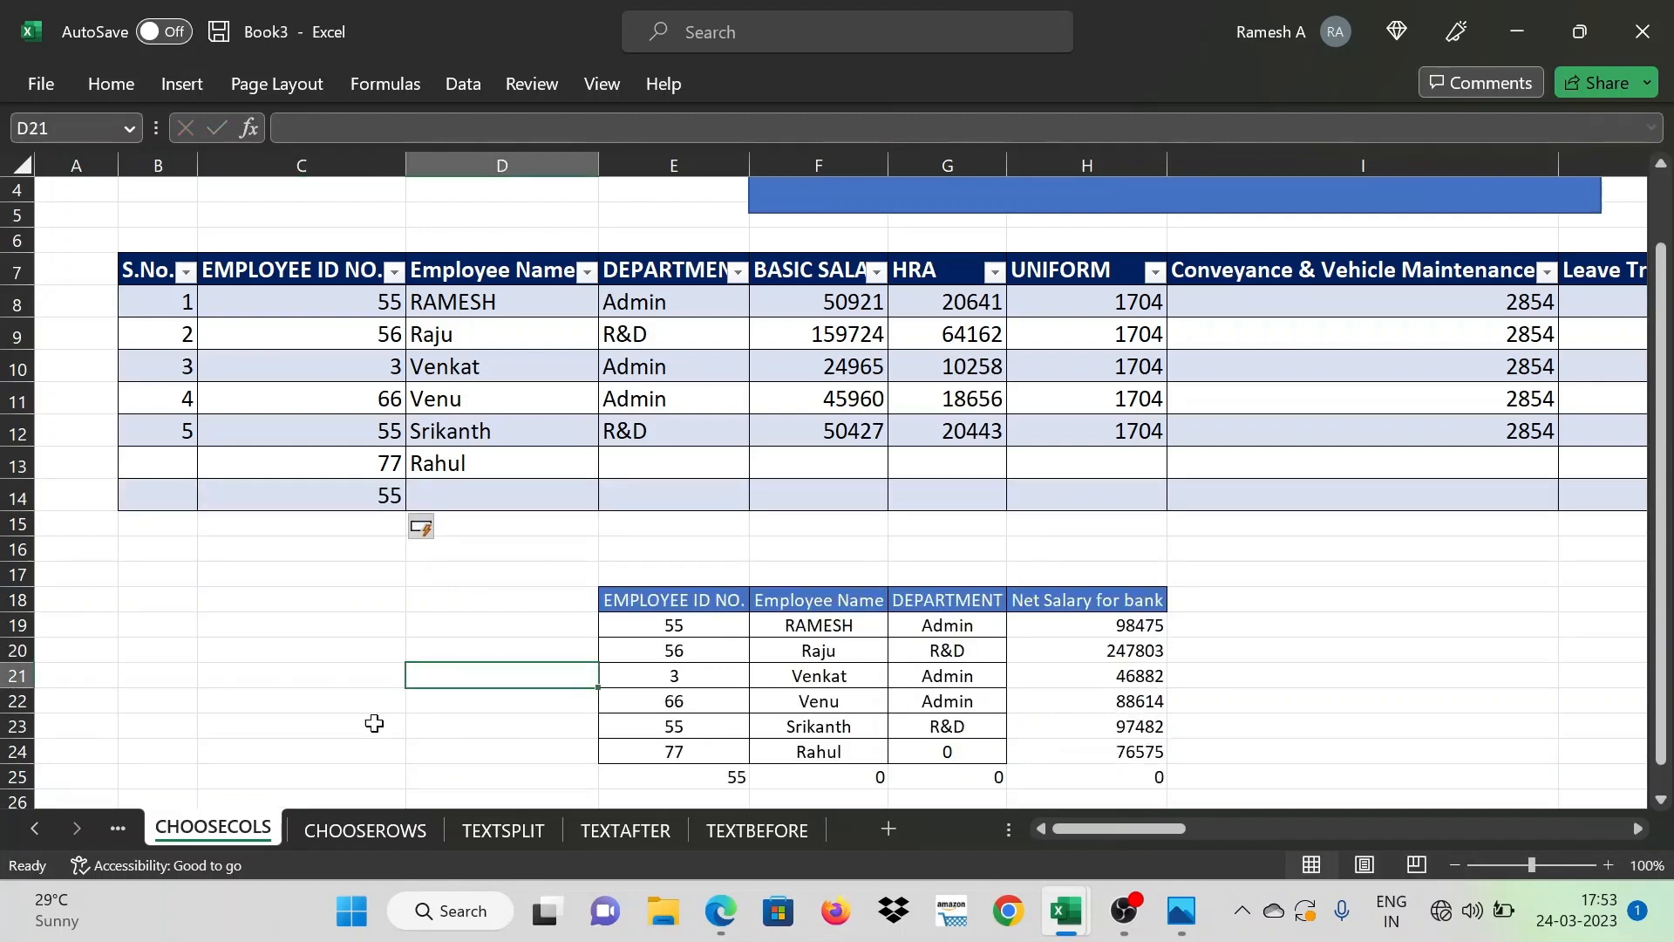
Switch to the CHOOSEROWS sheet and select the whole store table C6:L22
{"action": "left_click", "coordinate": [347, 824]}
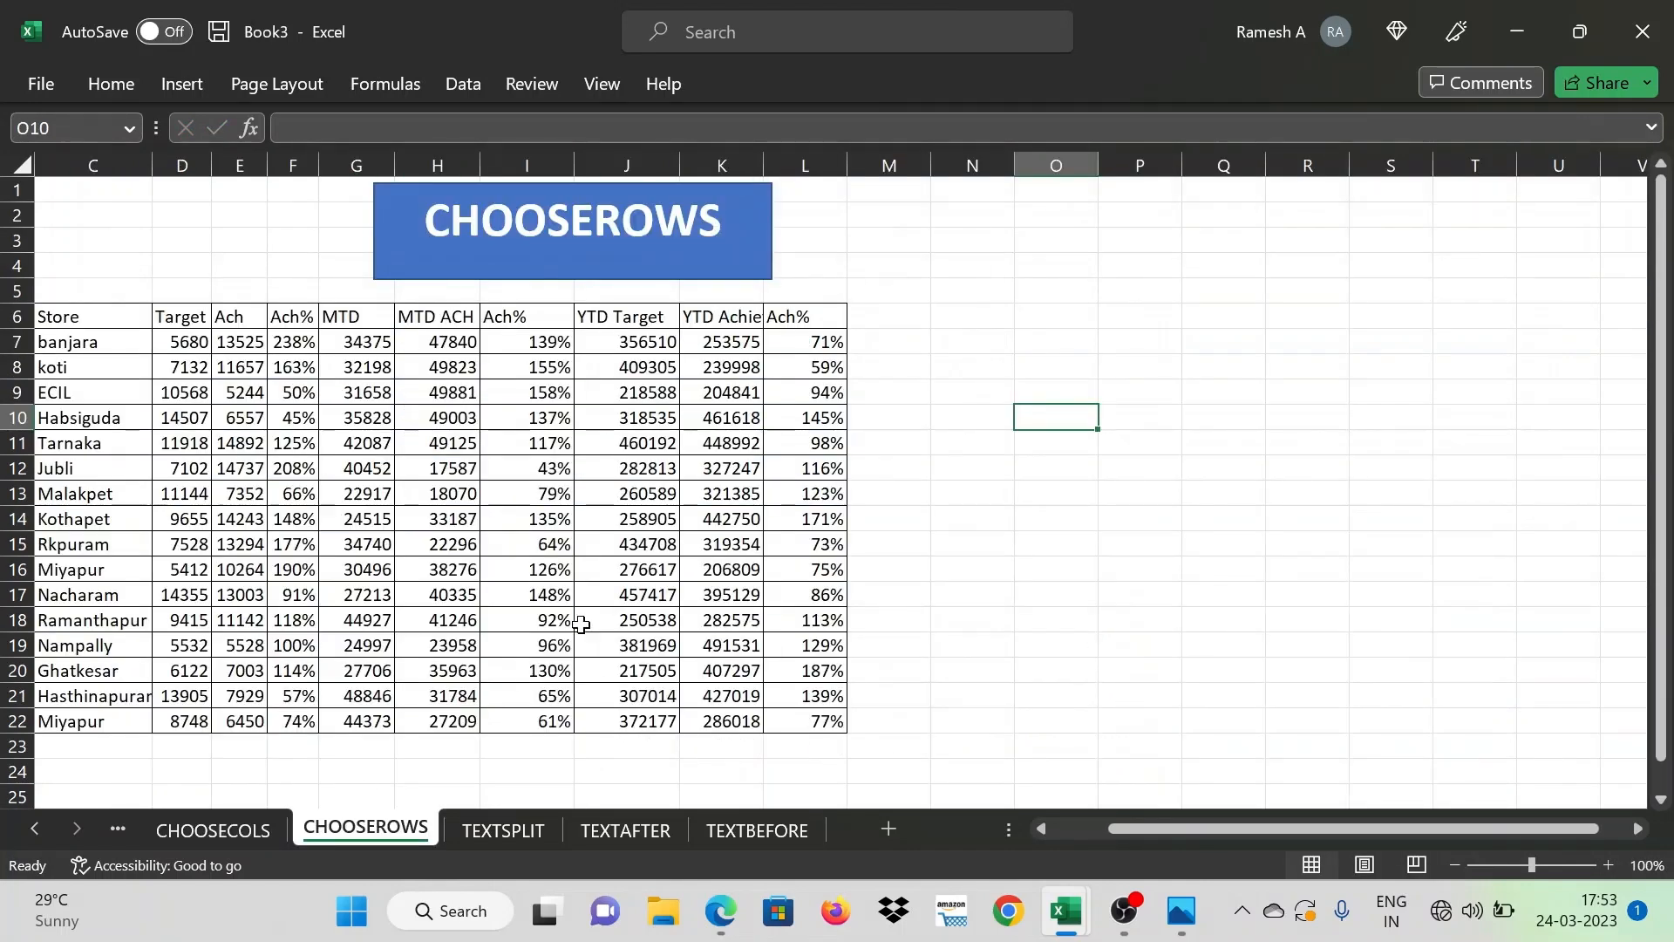
{"action": "key", "text": "ctrl+Left"}
{"action": "key", "text": "ctrl+Left"}
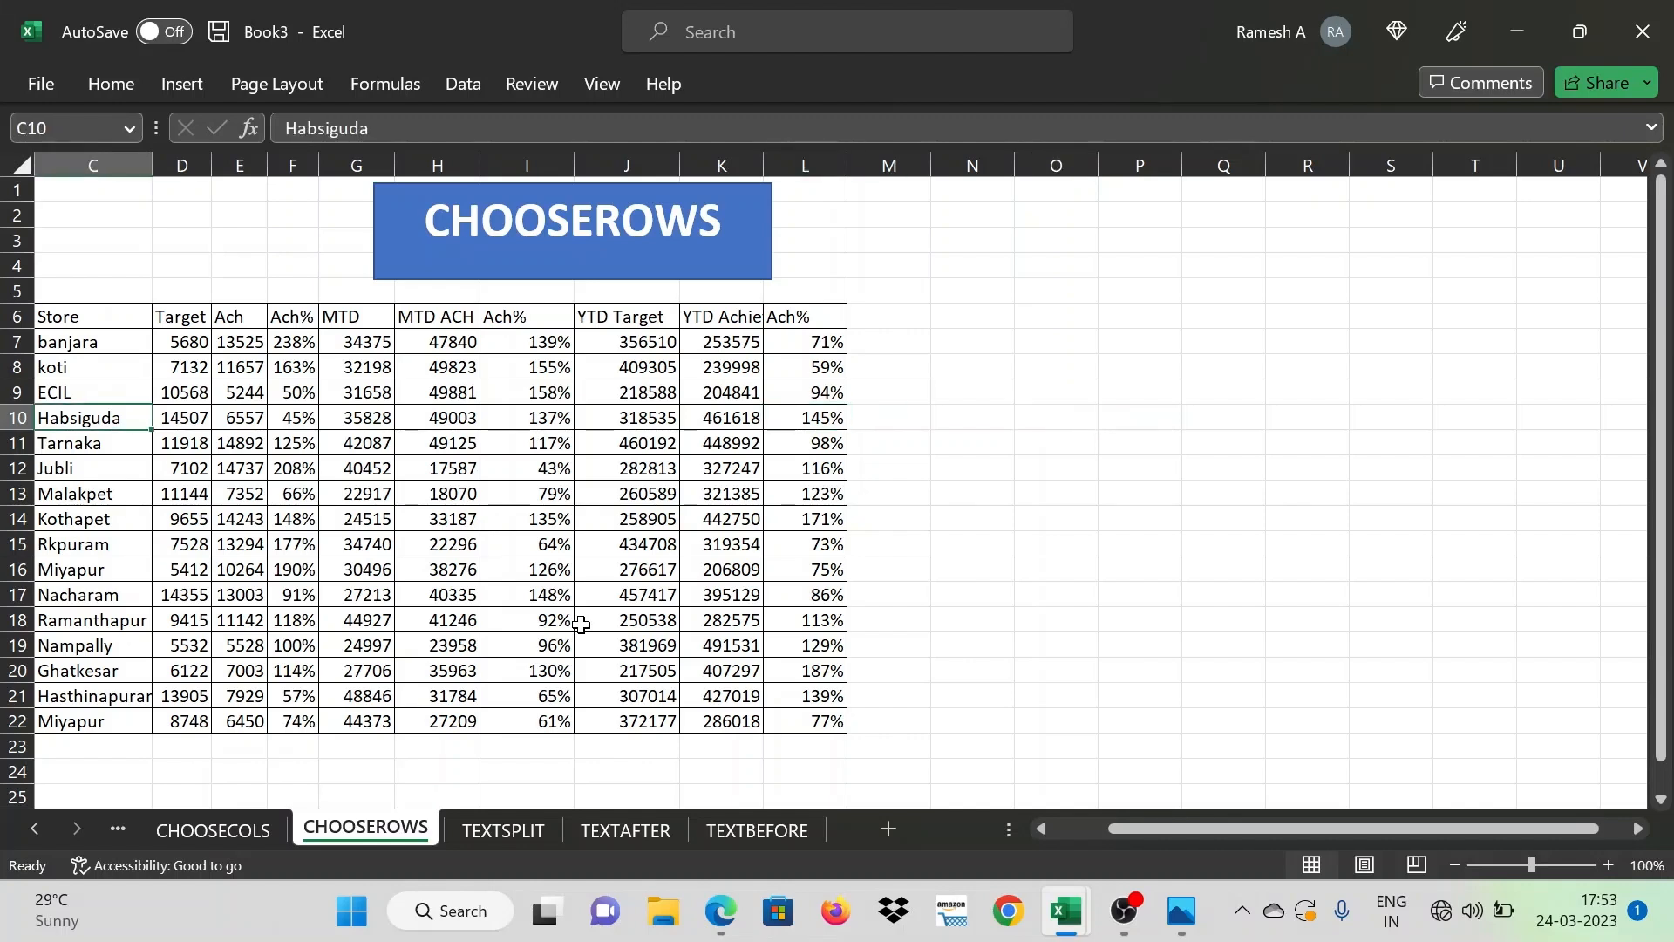
{"action": "key", "text": "Right"}
{"action": "key", "text": "Up"}
{"action": "key", "text": "Up"}
{"action": "key", "text": "Up"}
{"action": "key", "text": "Up"}
{"action": "key", "text": "Left"}
{"action": "key", "text": "ctrl+shift+Right"}
{"action": "key", "text": "ctrl+shift+Down"}
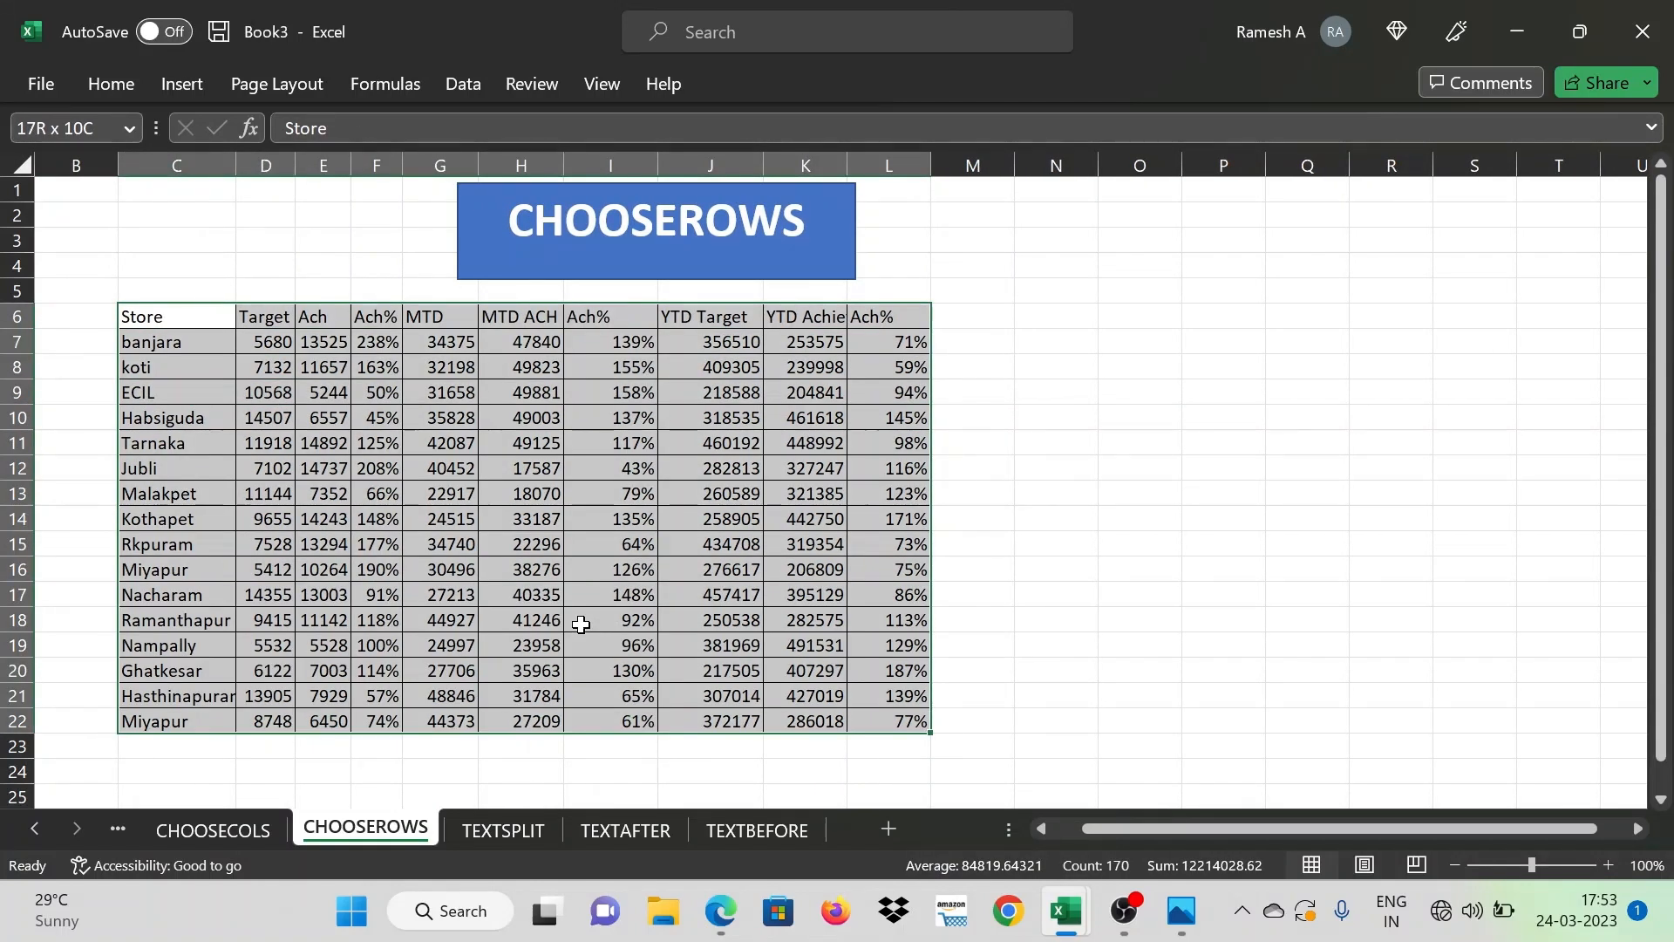
Select the store table's header row C6:L6, from Store to the last Ach% column
{"action": "key", "text": "ctrl+1"}
{"action": "key", "text": "Escape"}
{"action": "key", "text": "Right"}
{"action": "key", "text": "Right"}
{"action": "key", "text": "ctrl+Left"}
{"action": "key", "text": "shift+Right"}
{"action": "key", "text": "ctrl+shift+Right"}
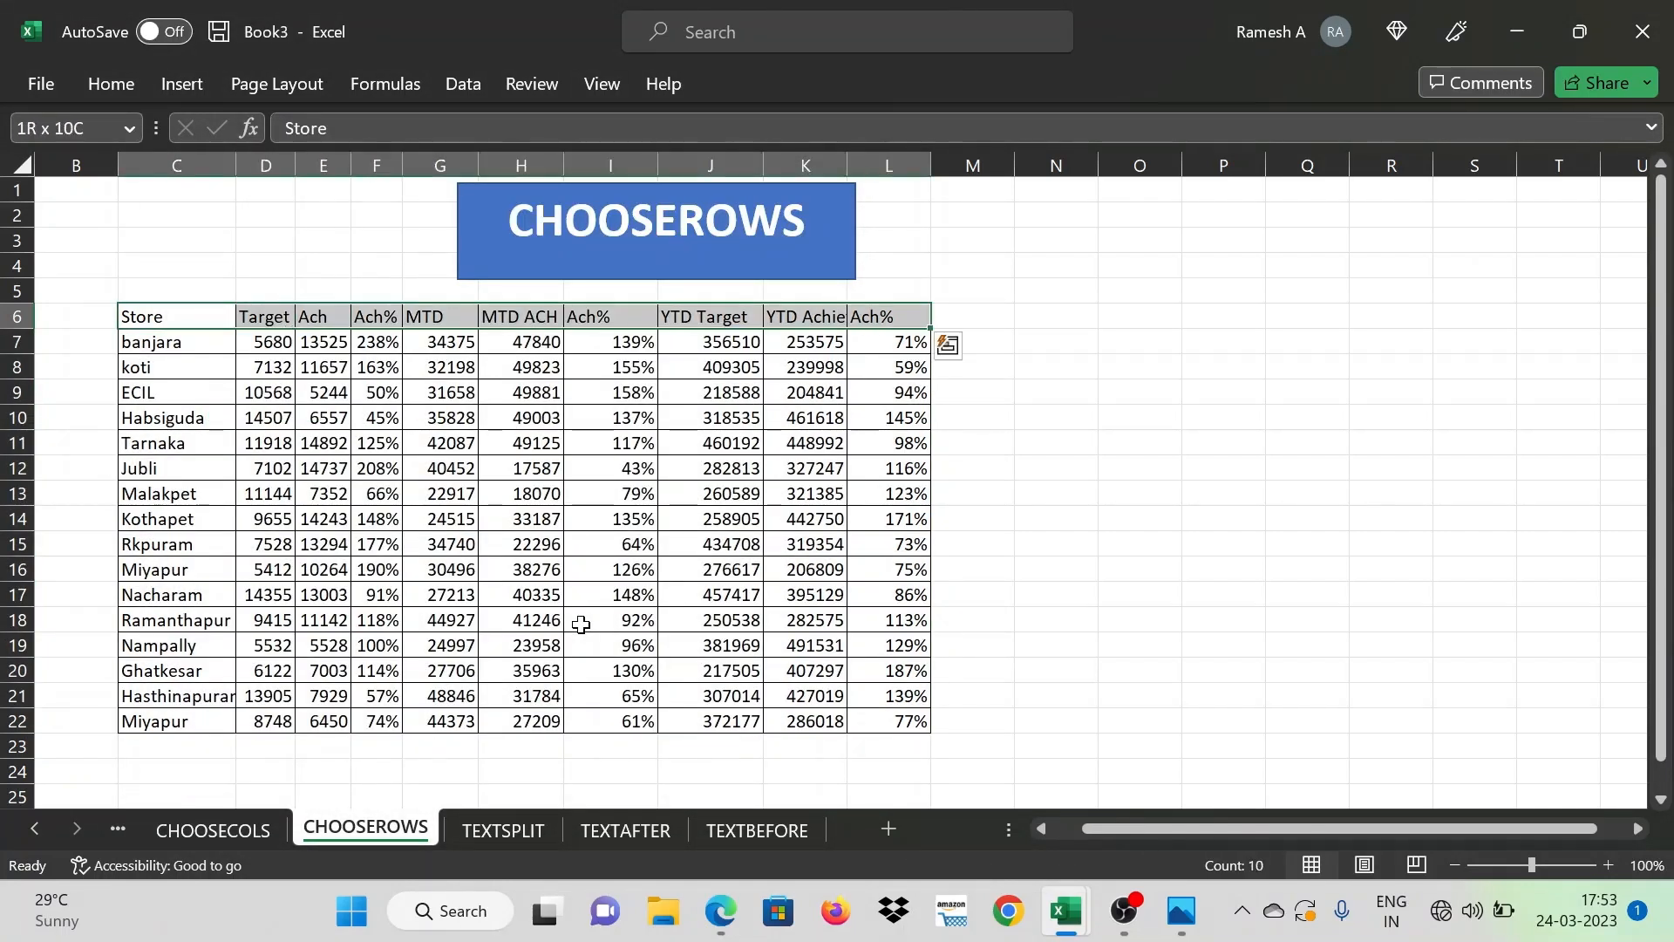
Examine the store names down to Miyapur in row 16 and that row's figures through column L
{"action": "key", "text": "Down"}
{"action": "key", "text": "Down"}
{"action": "key", "text": "Down"}
{"action": "key", "text": "Down"}
{"action": "key", "text": "Down"}
{"action": "key", "text": "Down"}
{"action": "key", "text": "Down"}
{"action": "key", "text": "Down"}
{"action": "key", "text": "Down"}
{"action": "key", "text": "Down"}
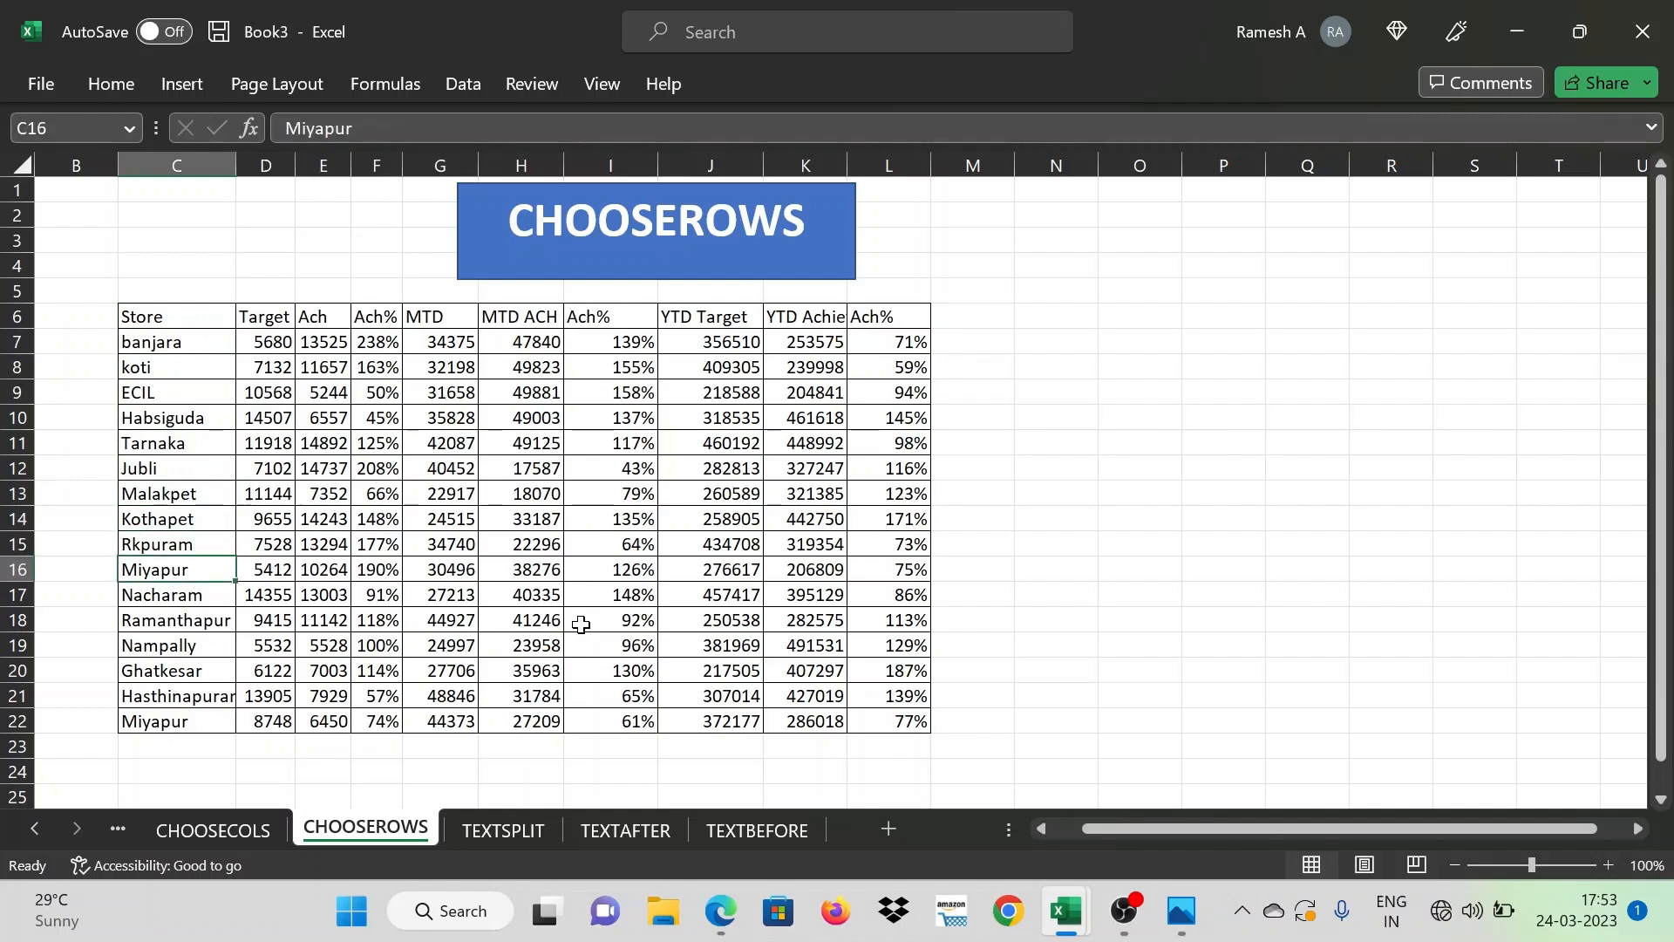
{"action": "key", "text": "ctrl+shift+Right"}
{"action": "key", "text": "Right"}
{"action": "key", "text": "Right"}
{"action": "key", "text": "Right"}
{"action": "key", "text": "Right"}
{"action": "key", "text": "Right"}
{"action": "key", "text": "Right"}
{"action": "key", "text": "Right"}
{"action": "key", "text": "Right"}
{"action": "key", "text": "Right"}
{"action": "key", "text": "Right"}
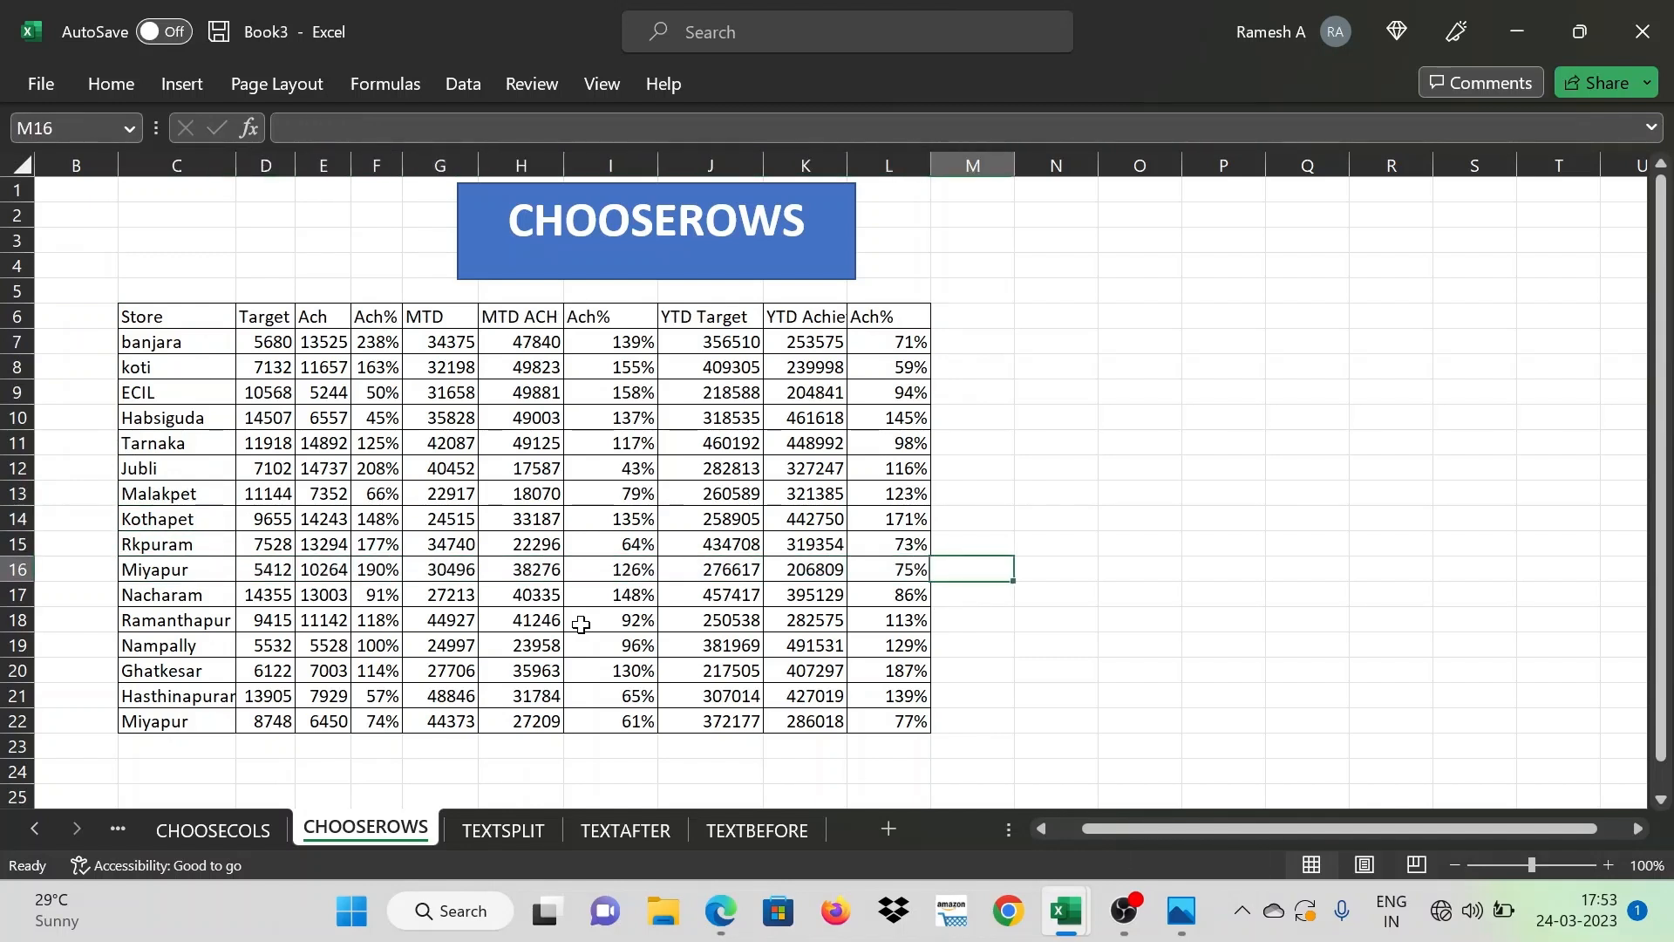
Start a CHOOSEROWS formula in O9 using the table C6:L22 as the array and 1 as the first row number
{"action": "key", "text": "Right"}
{"action": "key", "text": "Right"}
{"action": "key", "text": "Up"}
{"action": "key", "text": "Up"}
{"action": "key", "text": "Up"}
{"action": "key", "text": "Up"}
{"action": "key", "text": "Up"}
{"action": "key", "text": "Left"}
{"action": "key", "text": "Left"}
{"action": "key", "text": "Left"}
{"action": "key", "text": "Left"}
{"action": "key", "text": "Left"}
{"action": "key", "text": "Right"}
{"action": "key", "text": "Right"}
{"action": "key", "text": "Right"}
{"action": "key", "text": "Right"}
{"action": "key", "text": "Right"}
{"action": "key", "text": "Up"}
{"action": "key", "text": "Up"}
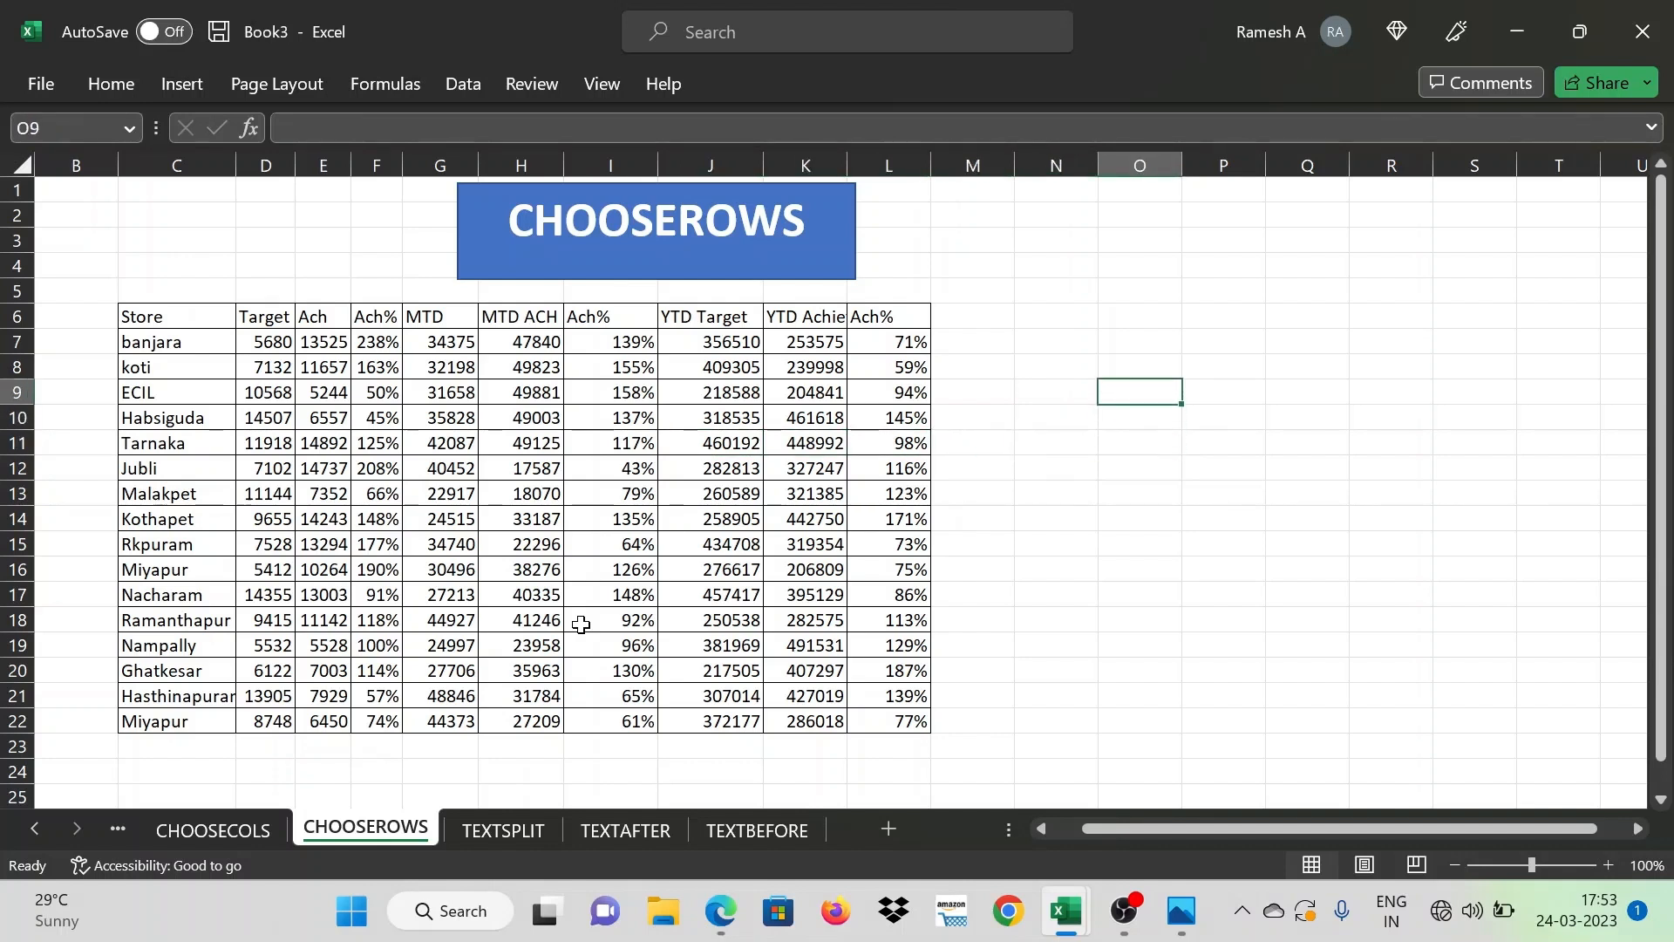
{"action": "type", "text": "="}
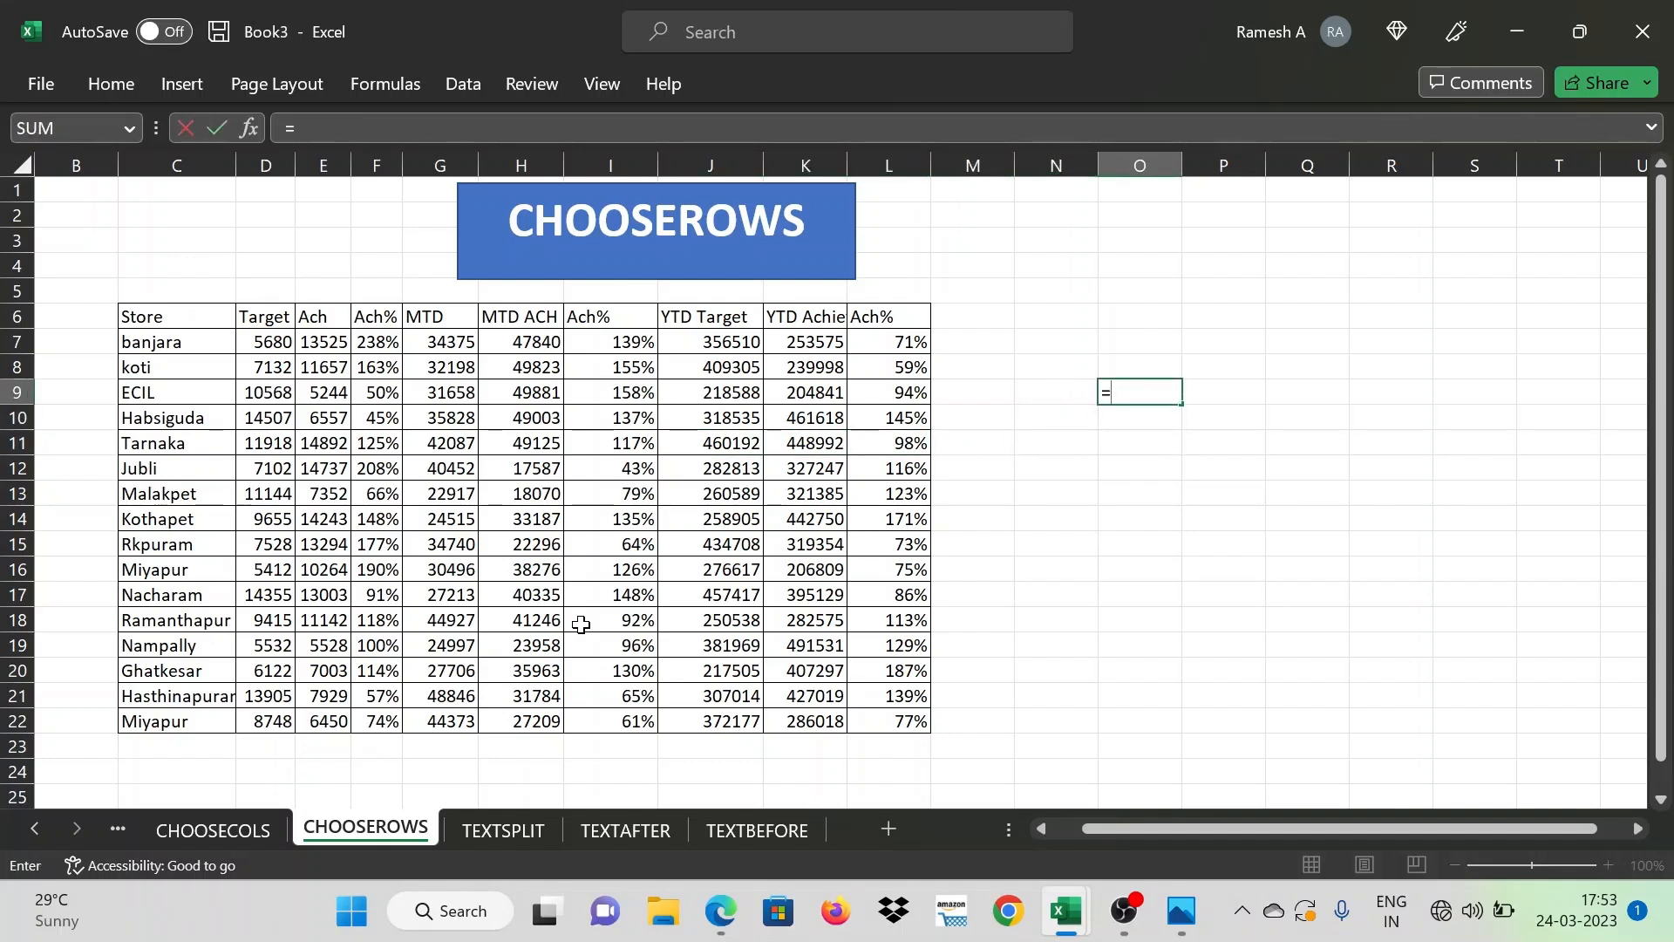
{"action": "type", "text": "c"}
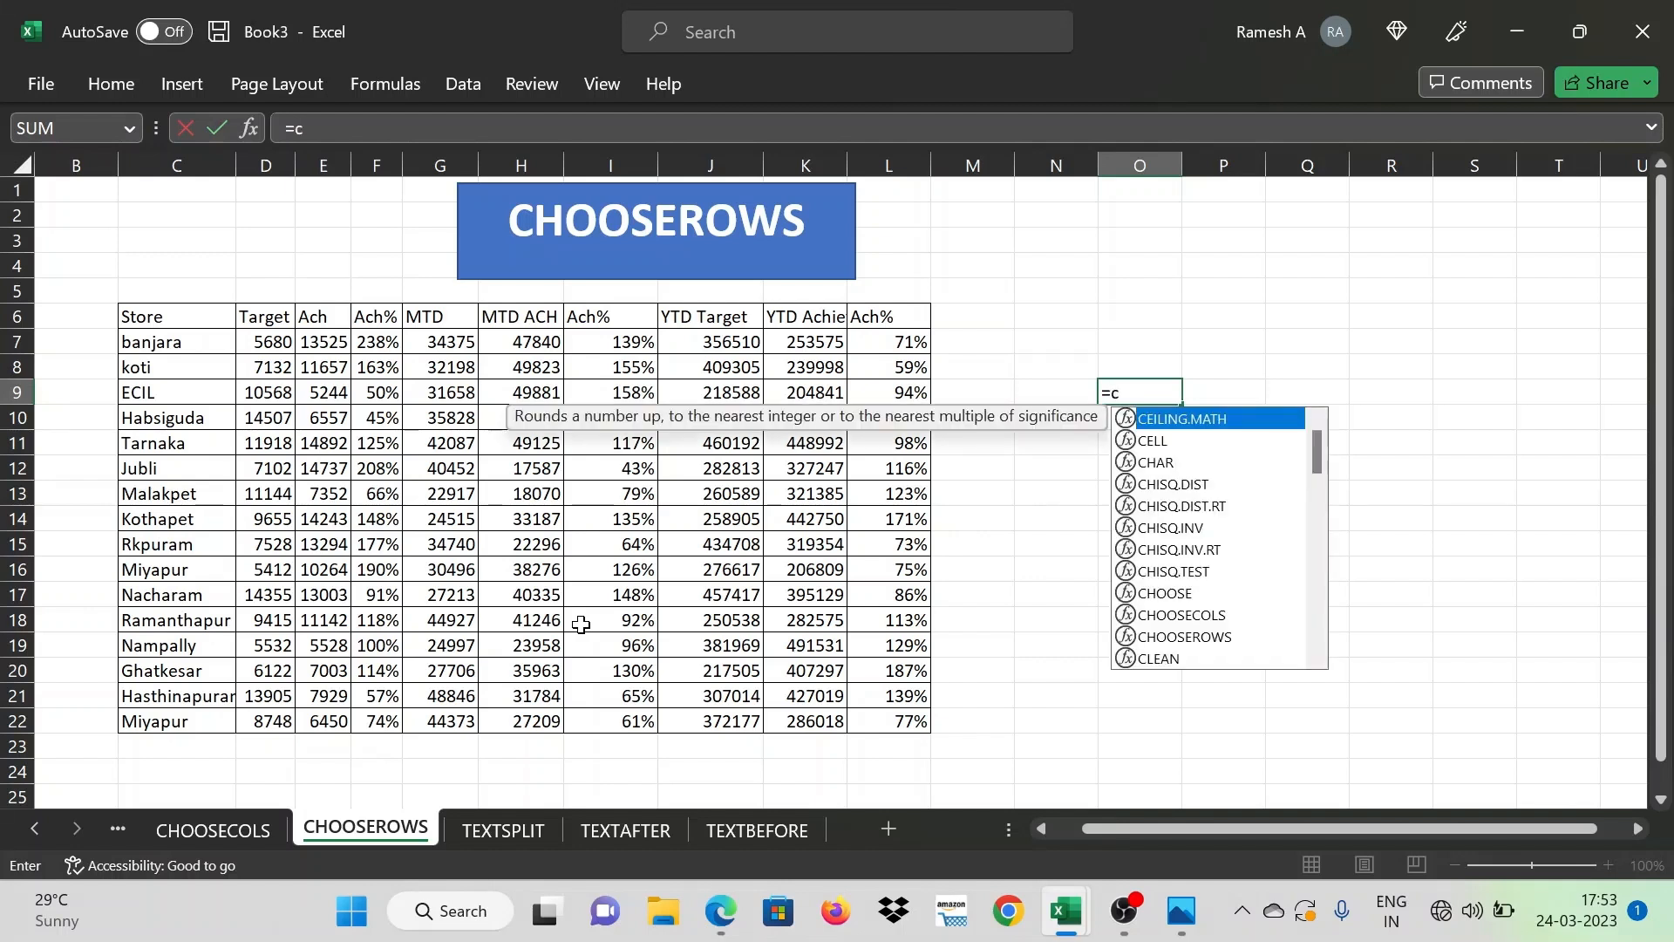
{"action": "type", "text": "hooserows("}
{"action": "key", "text": "ctrl+Left"}
{"action": "key", "text": "ctrl+Left"}
{"action": "key", "text": "Up"}
{"action": "key", "text": "Up"}
{"action": "key", "text": "Up"}
{"action": "key", "text": "ctrl+shift+Right"}
{"action": "key", "text": "ctrl+shift+Down"}
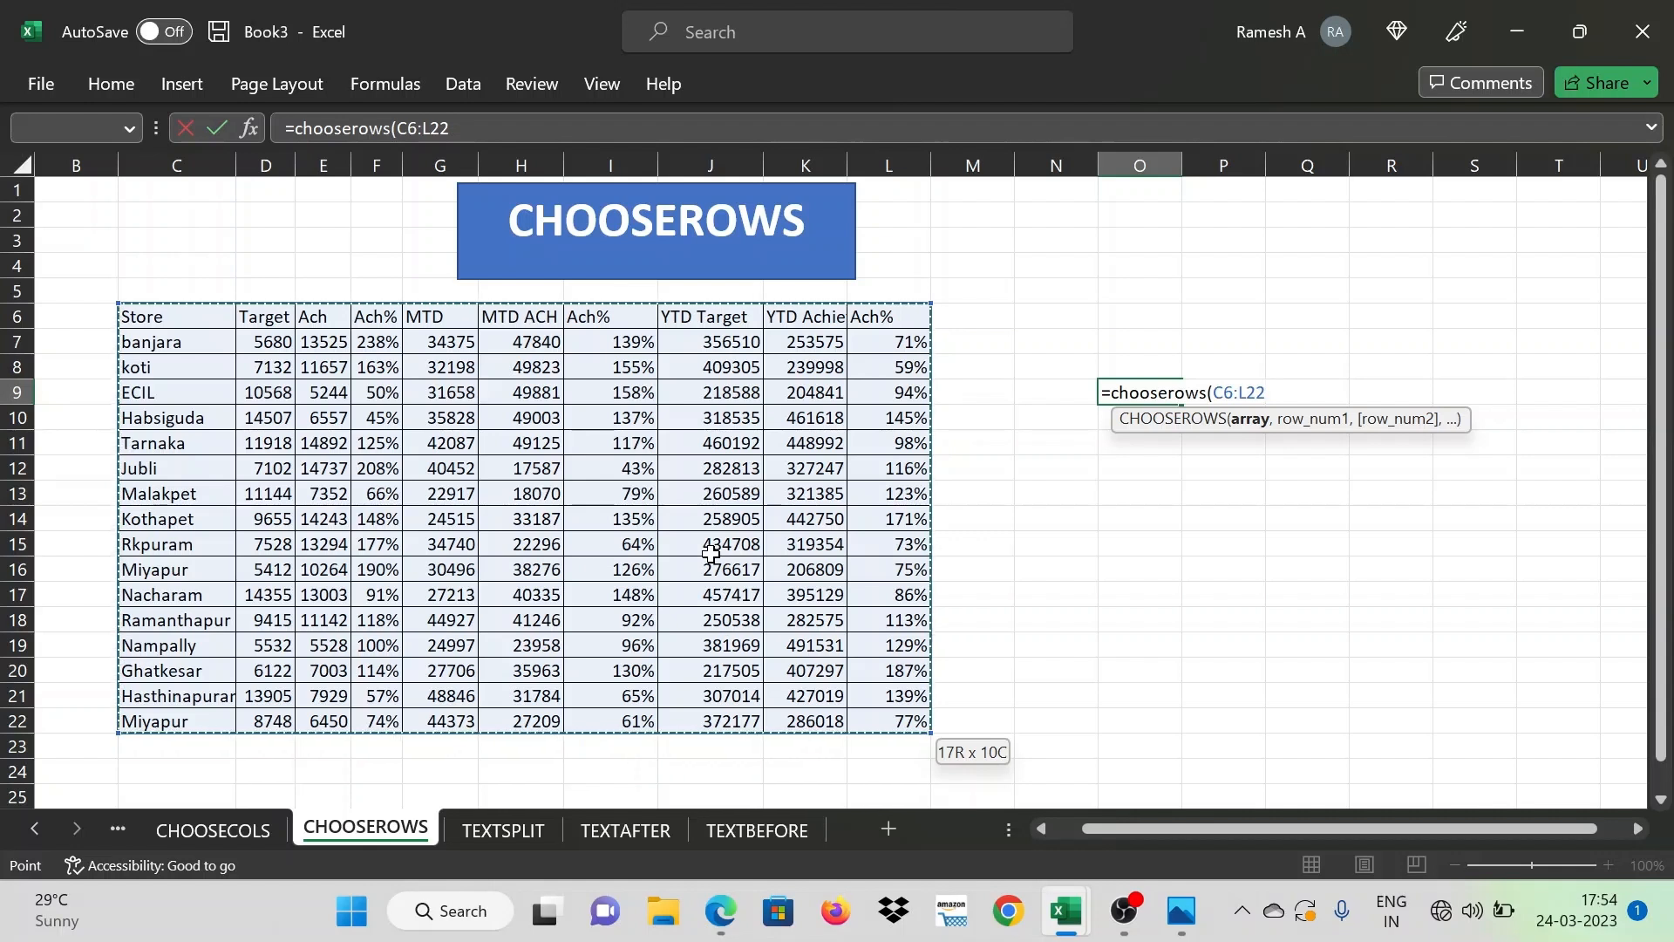
{"action": "type", "text": ","}
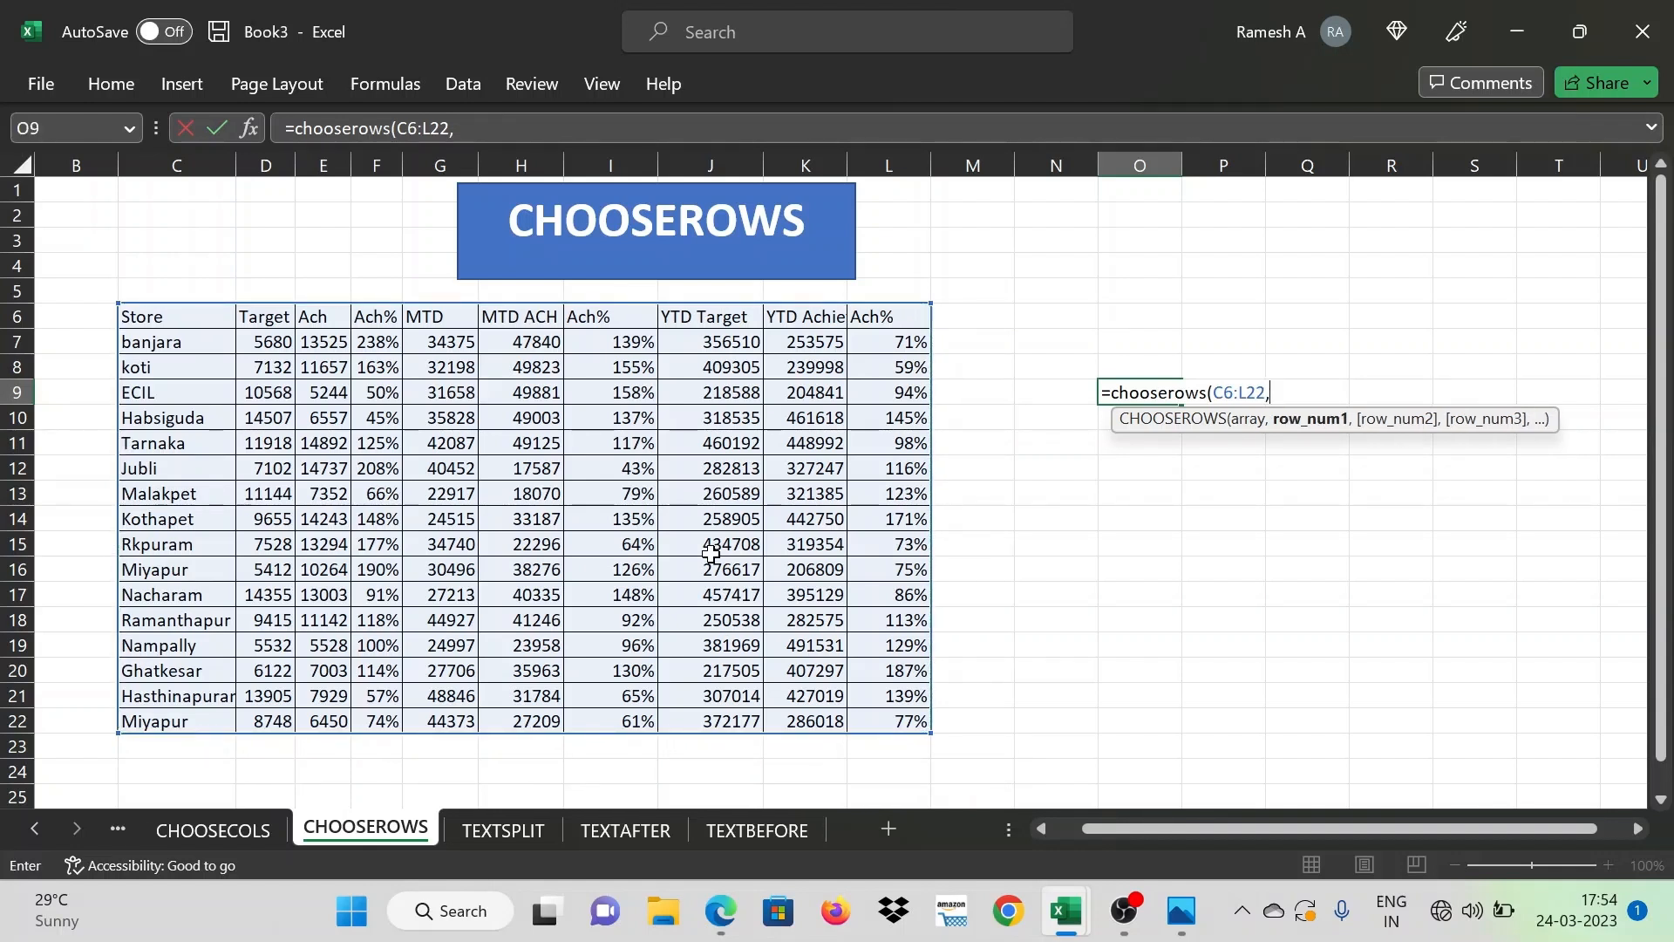
{"action": "type", "text": "1,"}
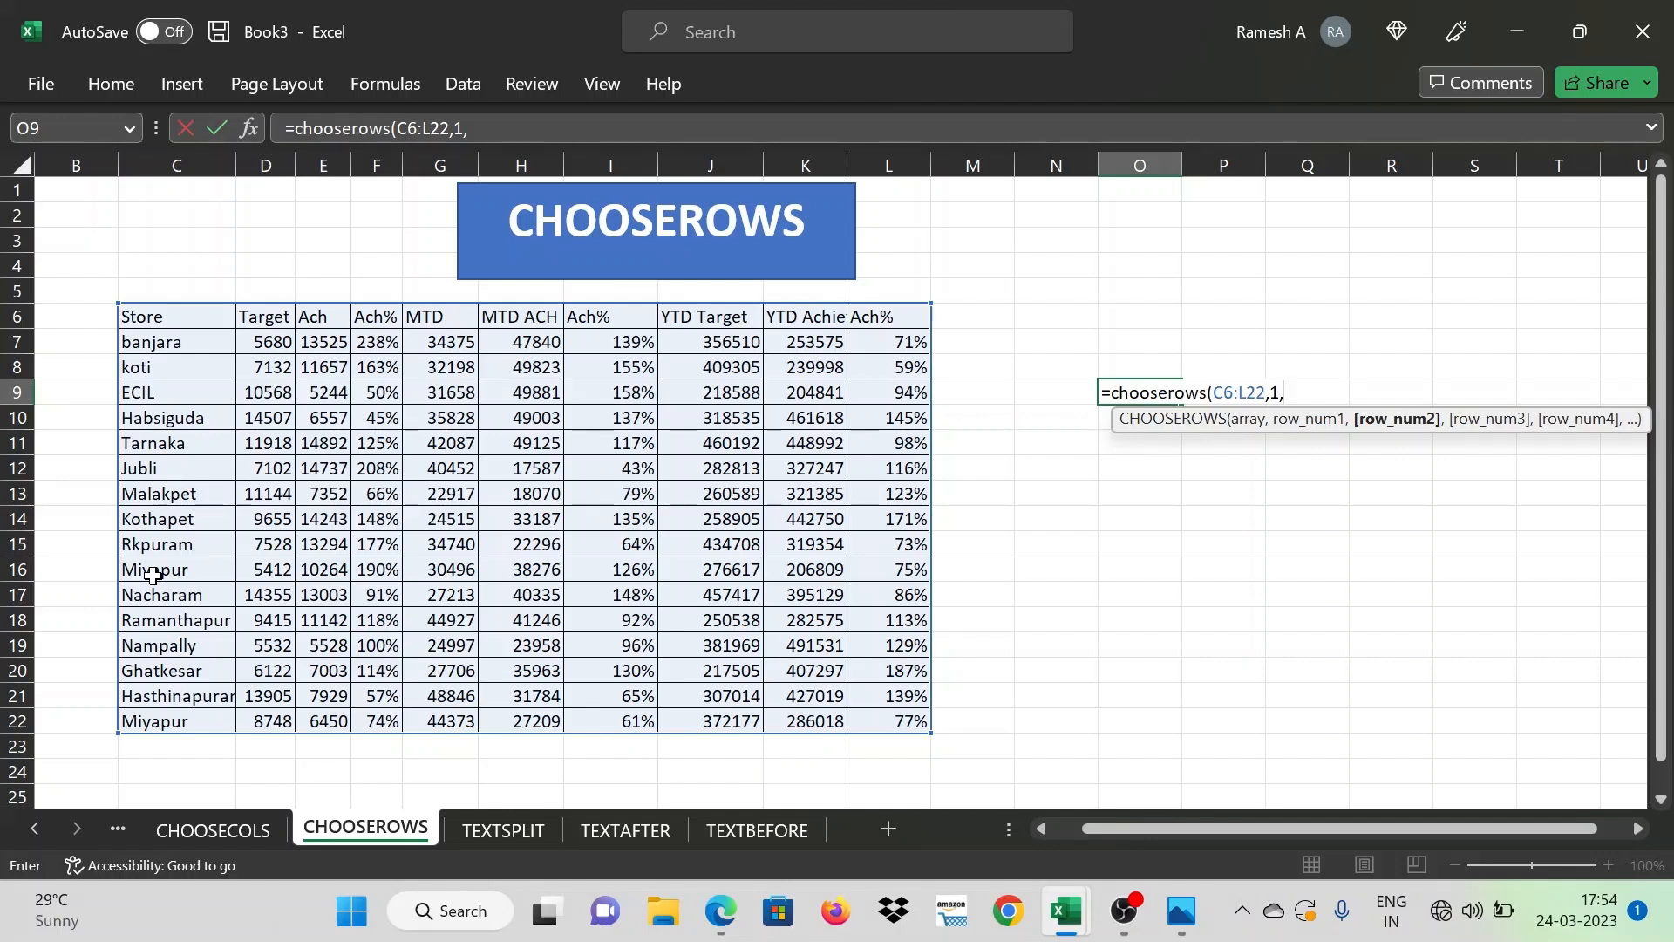
Complete the formula with MATCH("miyapur",C6:C22,0) as the second row number and enter it
{"action": "type", "text": "m"}
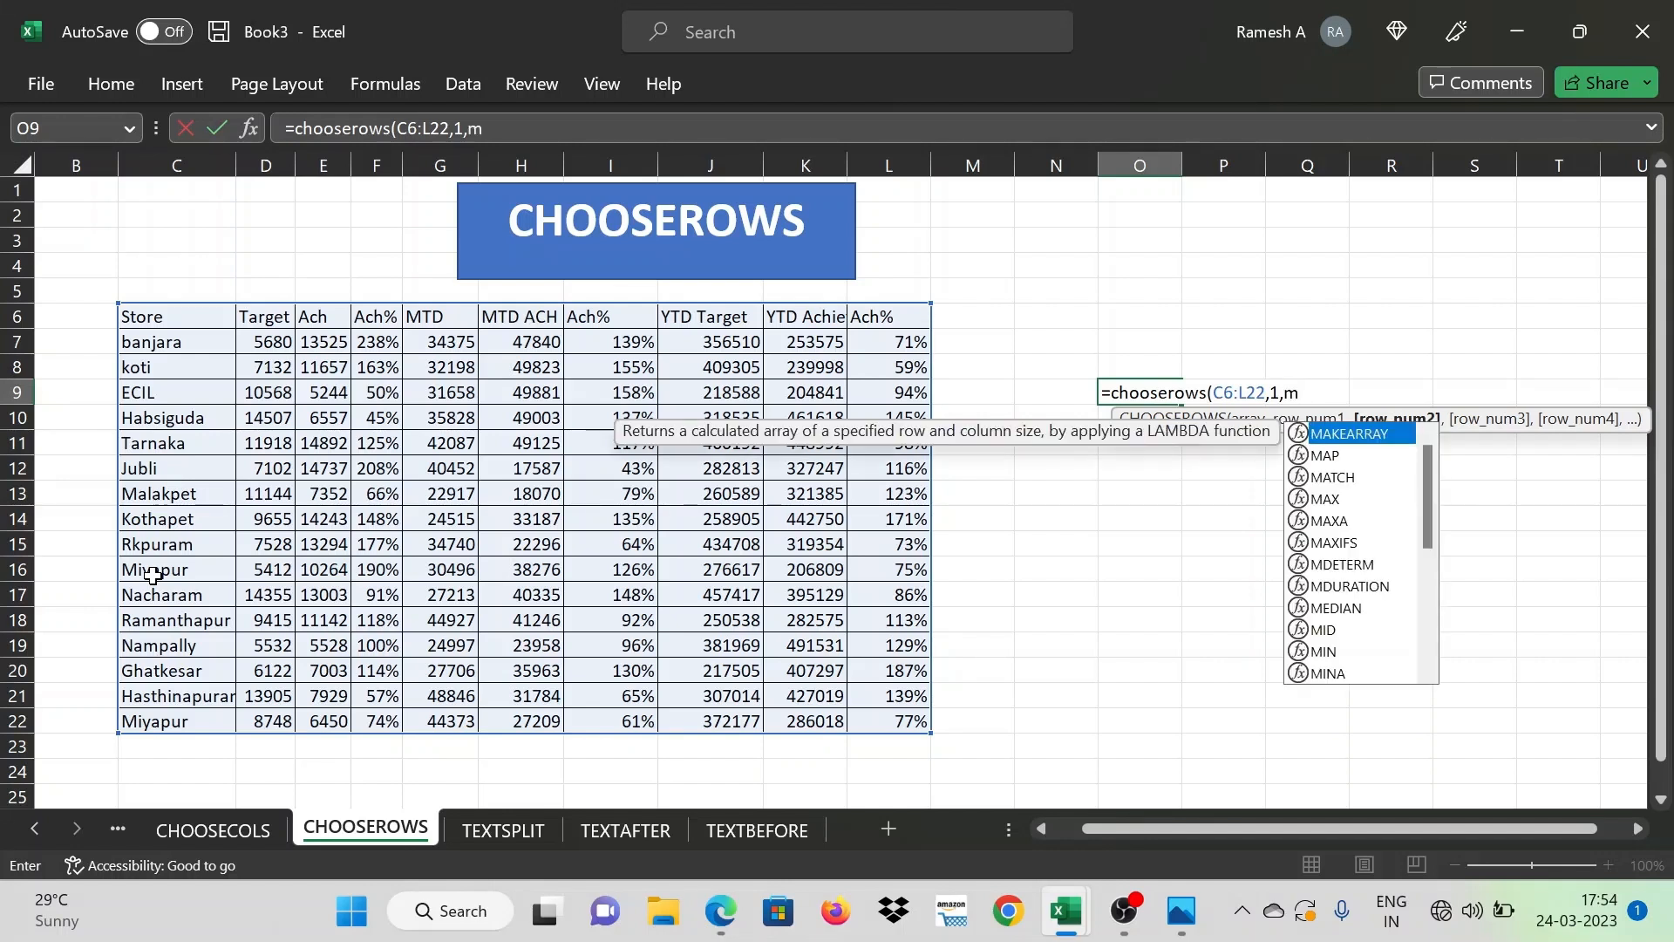
{"action": "type", "text": "atch"}
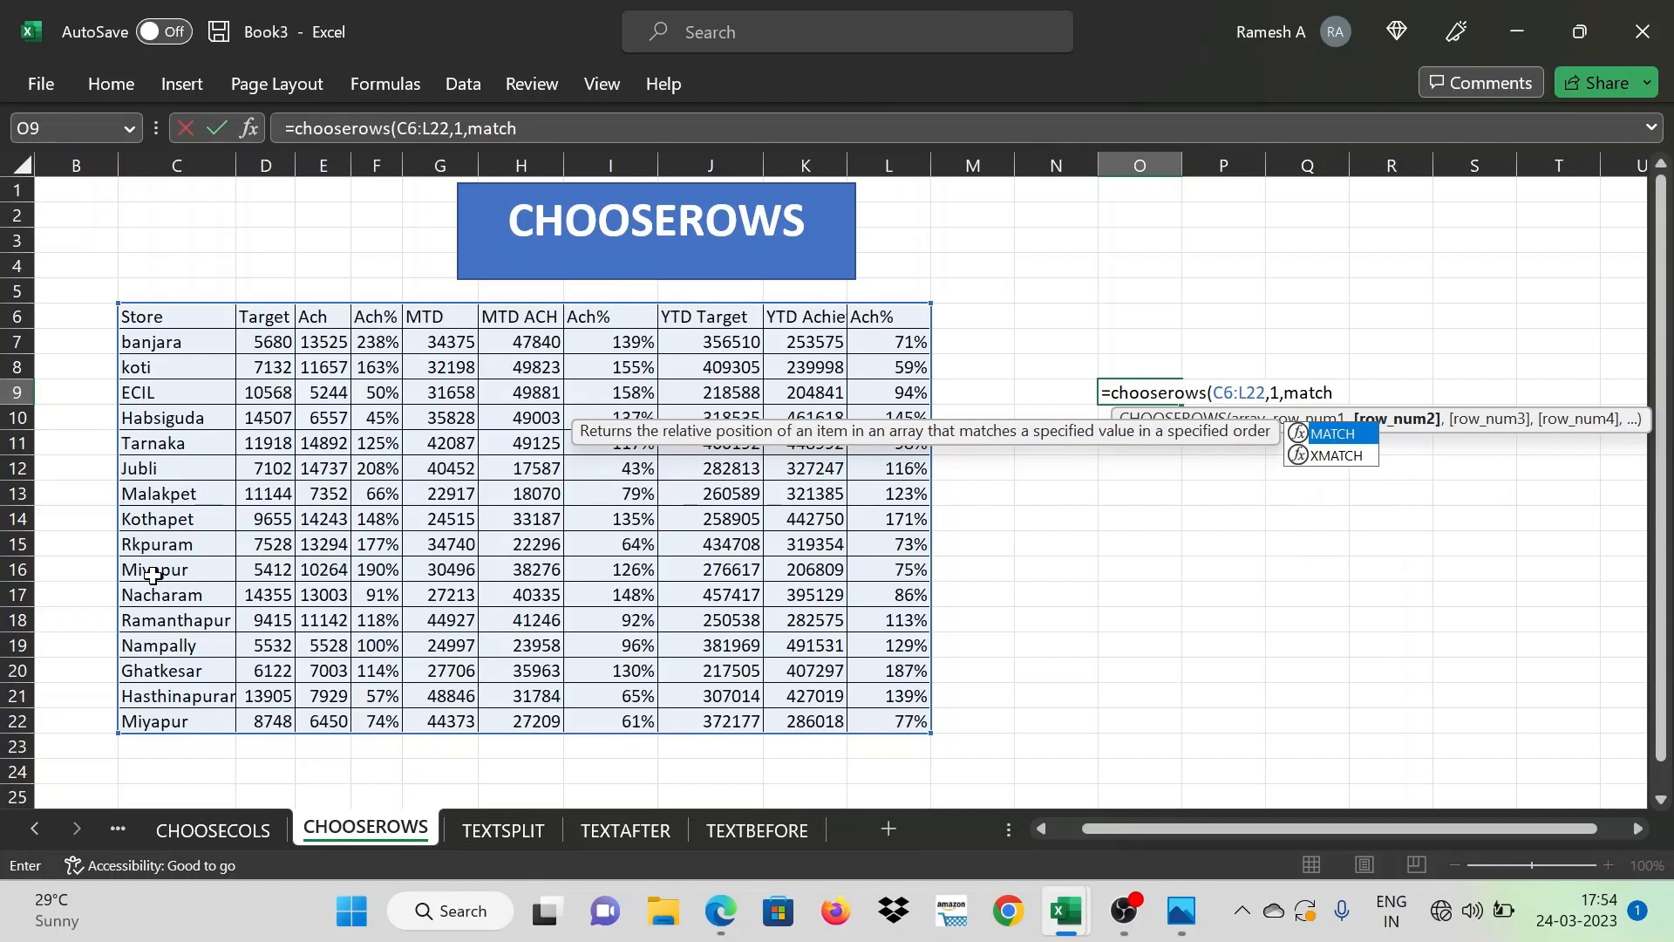
{"action": "type", "text": "("}
{"action": "type", "text": "\"miy"}
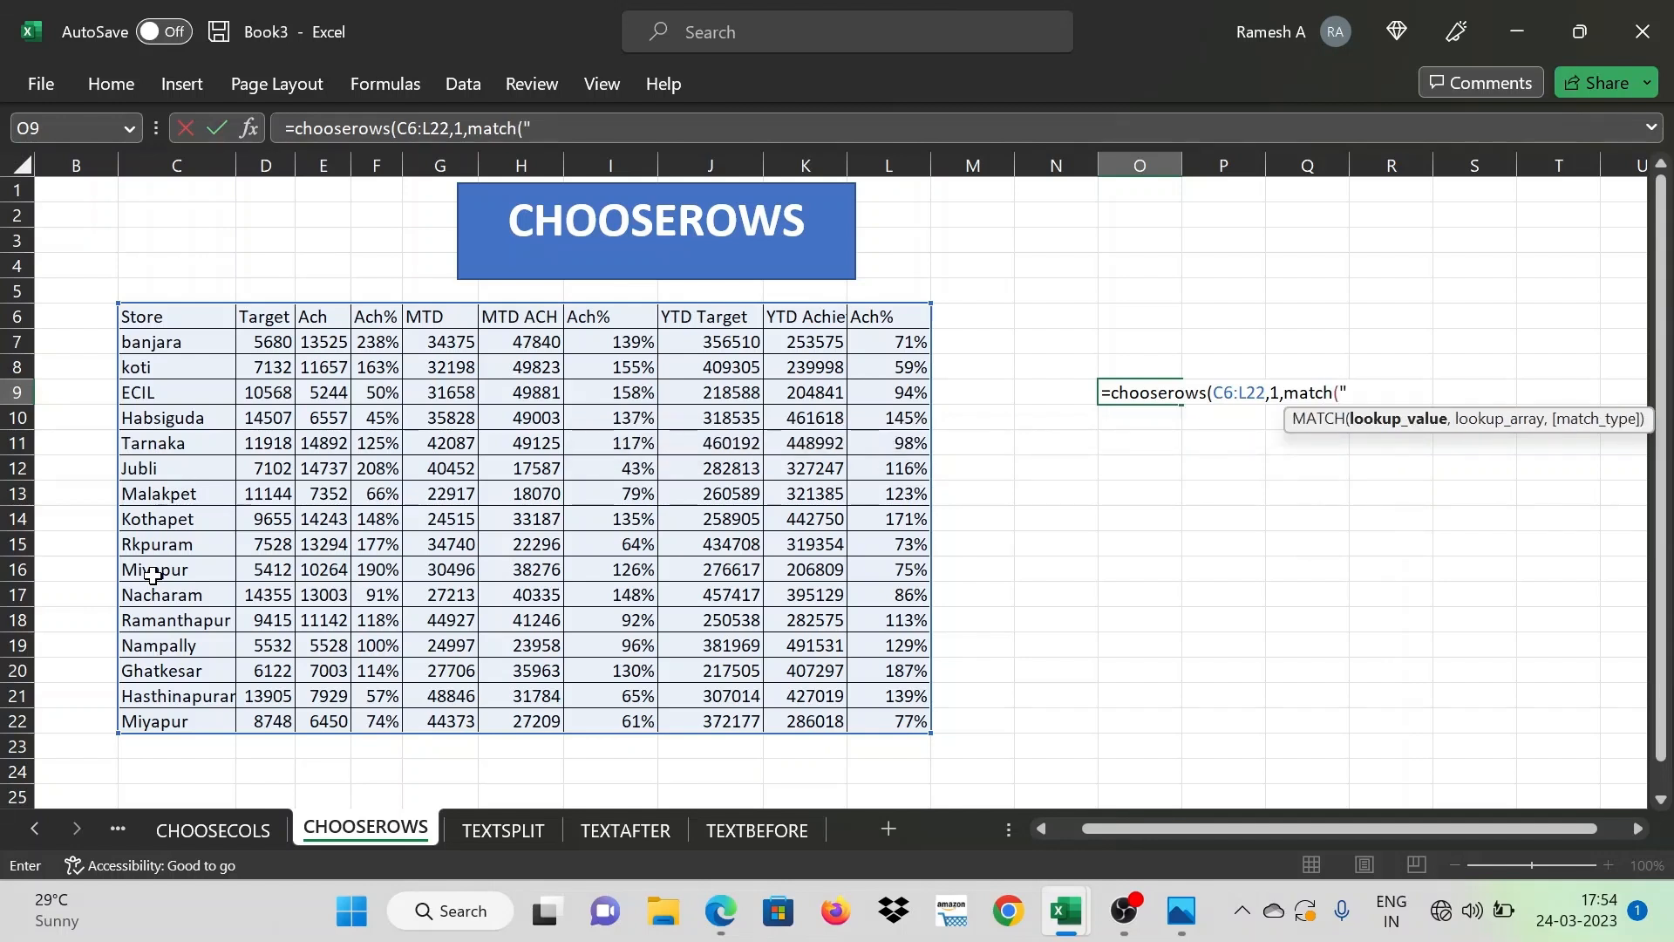
{"action": "type", "text": "apur\","}
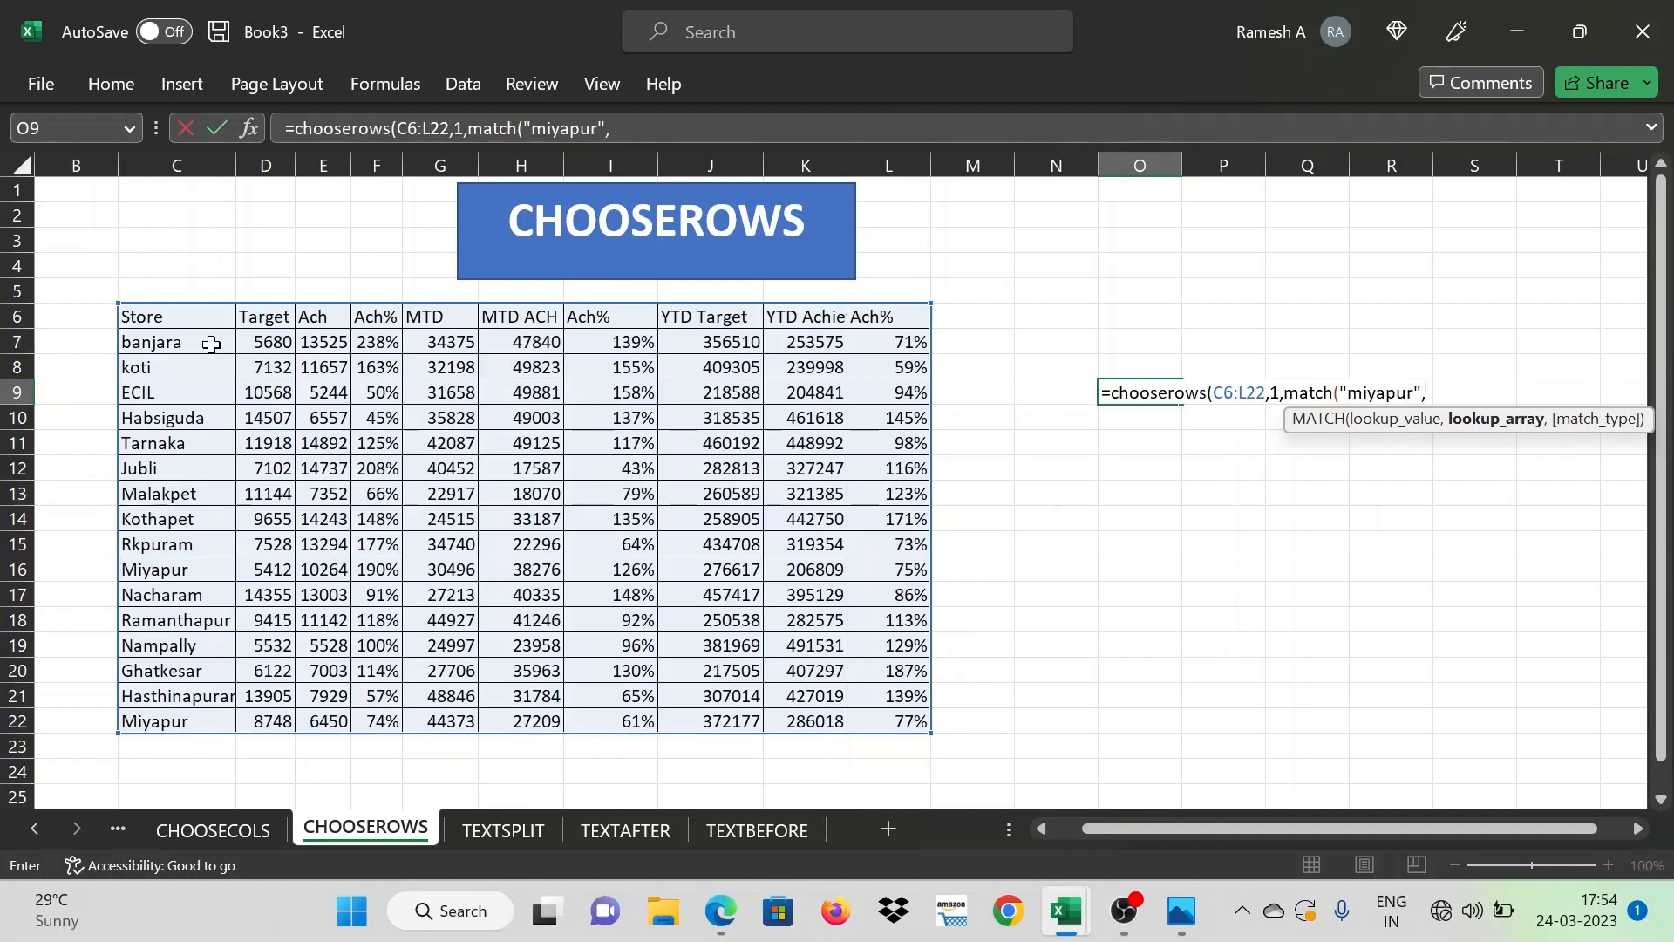
{"action": "left_click", "coordinate": [162, 318]}
{"action": "key", "text": "ctrl+shift+Down"}
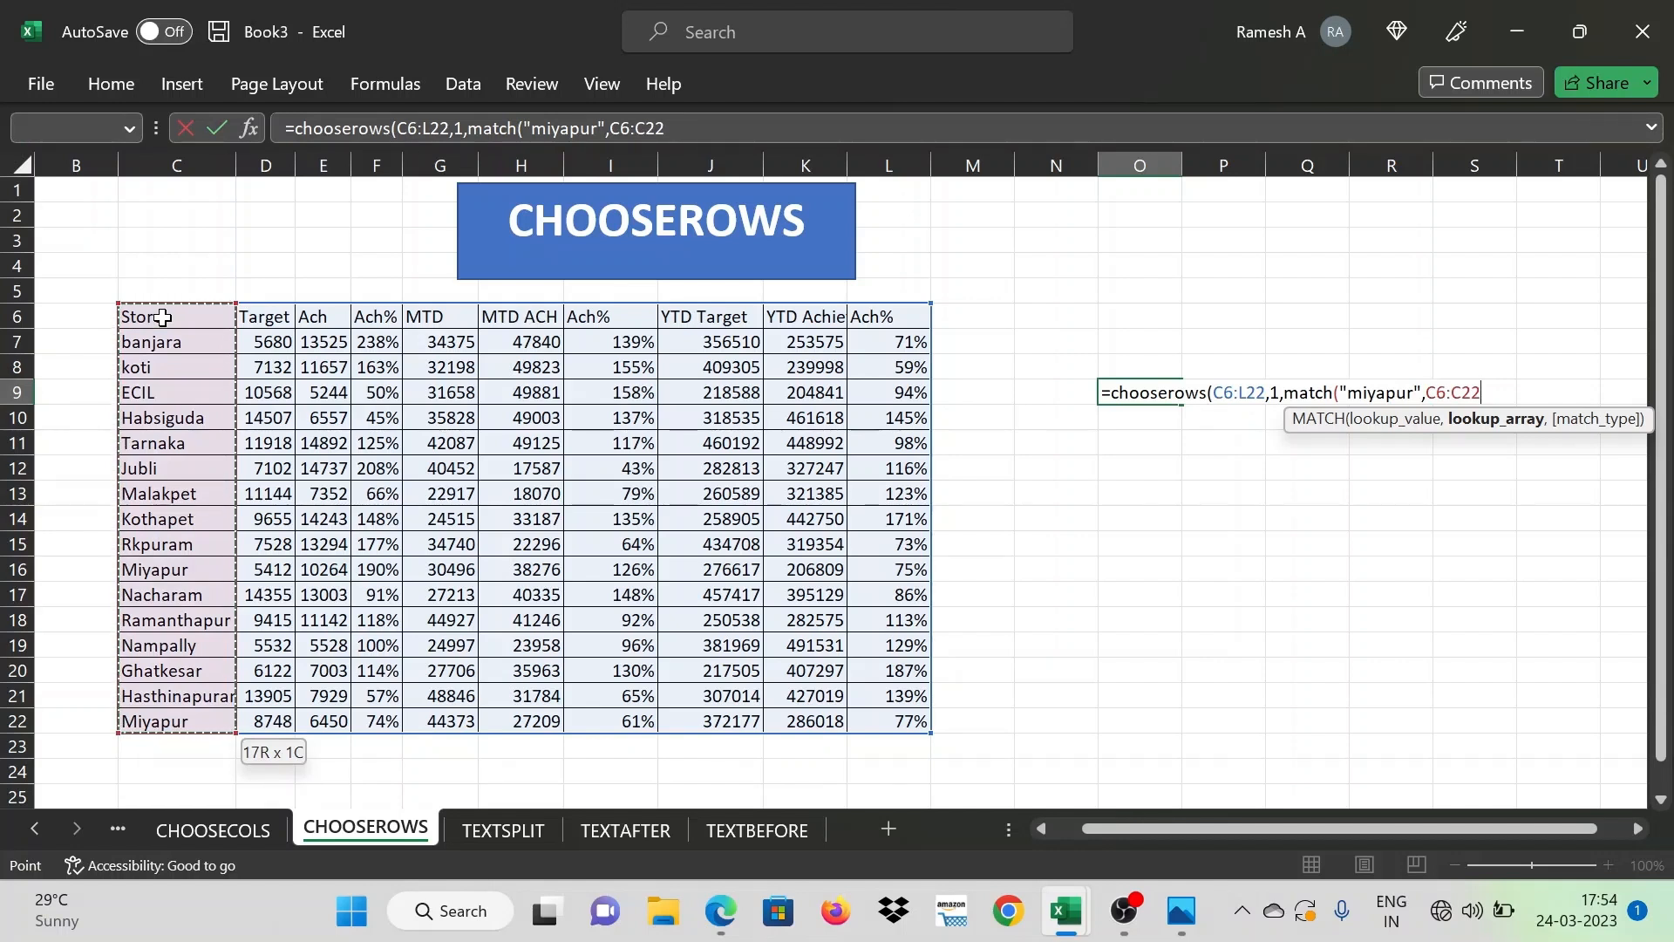
{"action": "type", "text": ","}
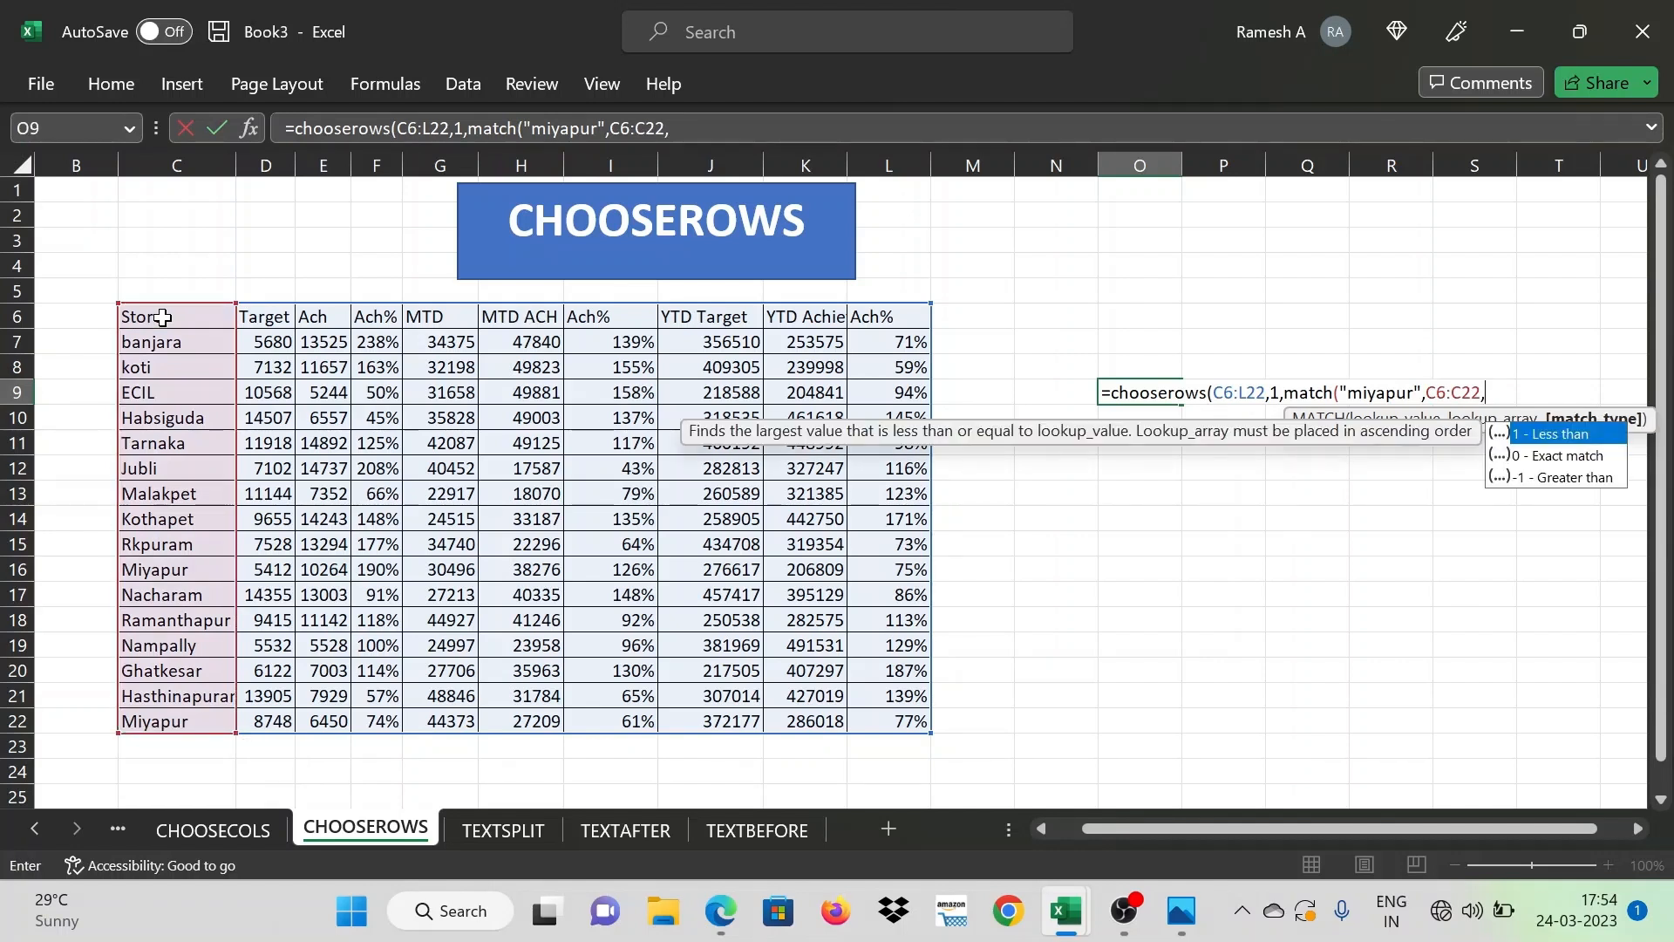
{"action": "type", "text": "0)"}
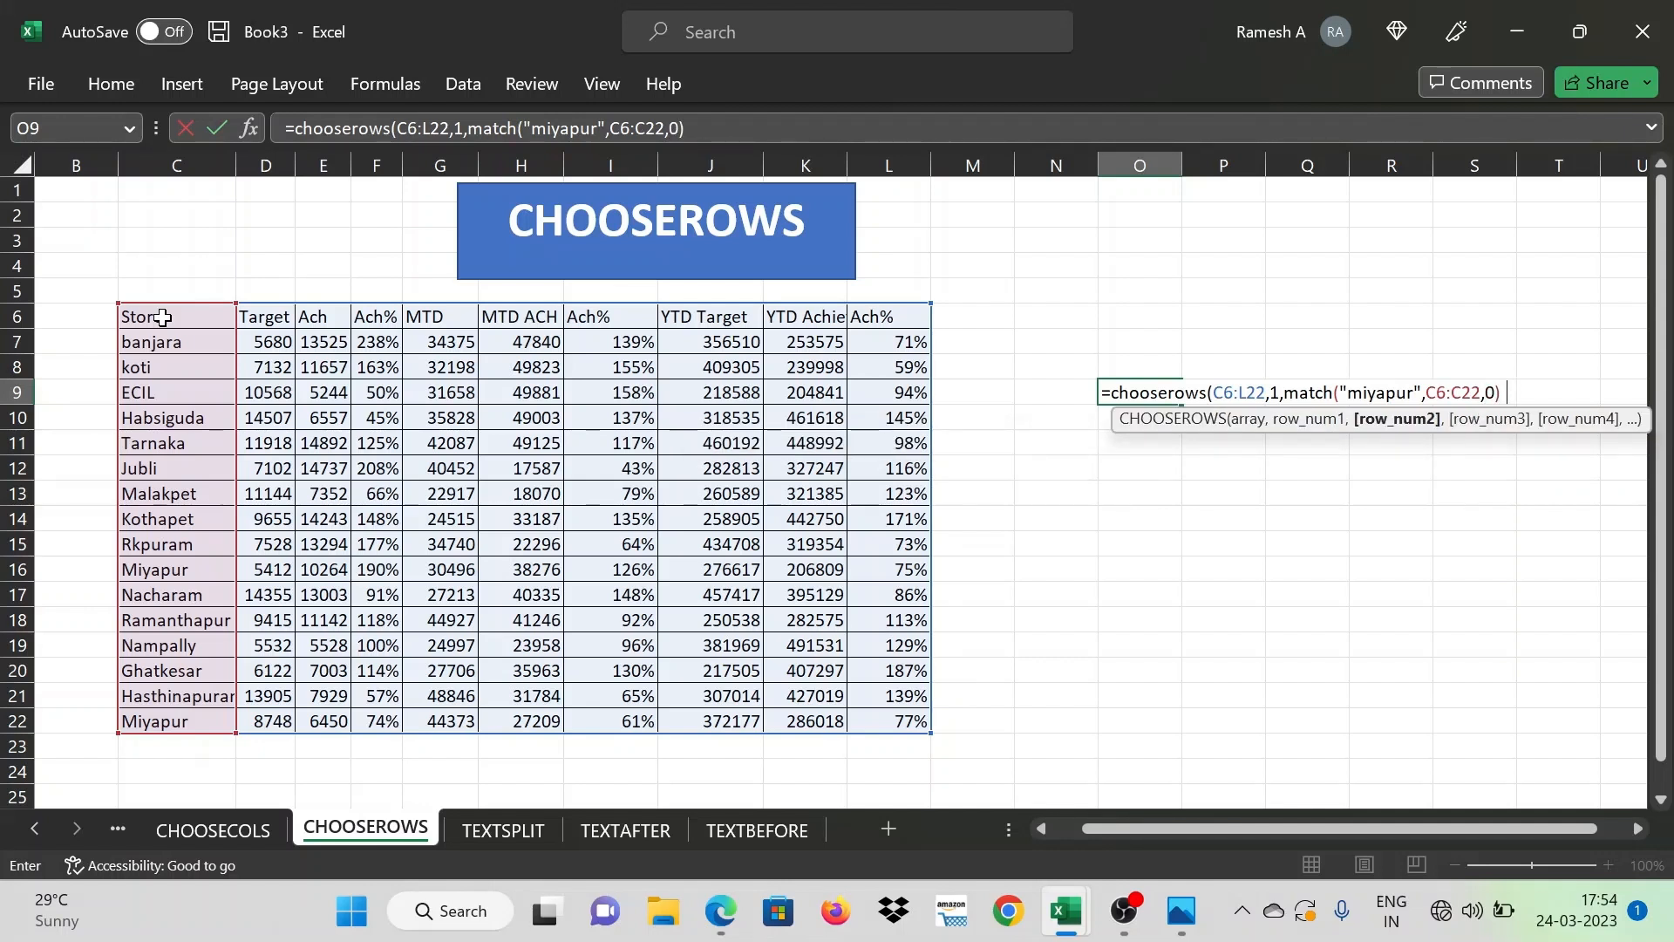
{"action": "type", "text": ")"}
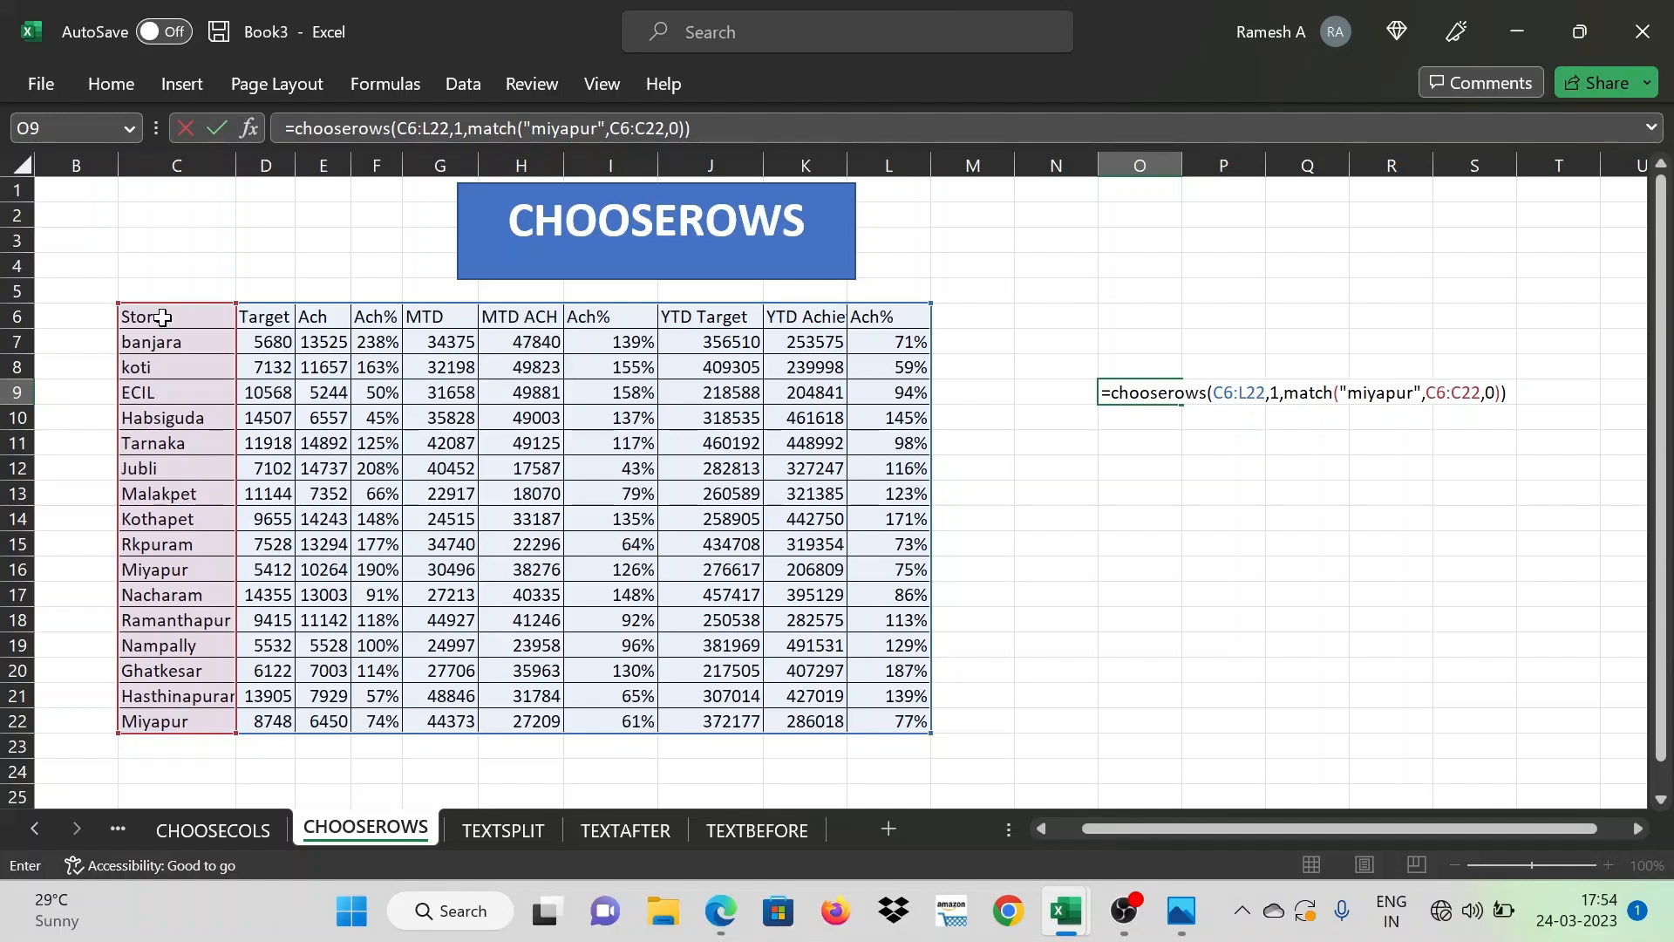
{"action": "type", "text": ")"}
{"action": "key", "text": "Return"}
{"action": "key", "text": "Return"}
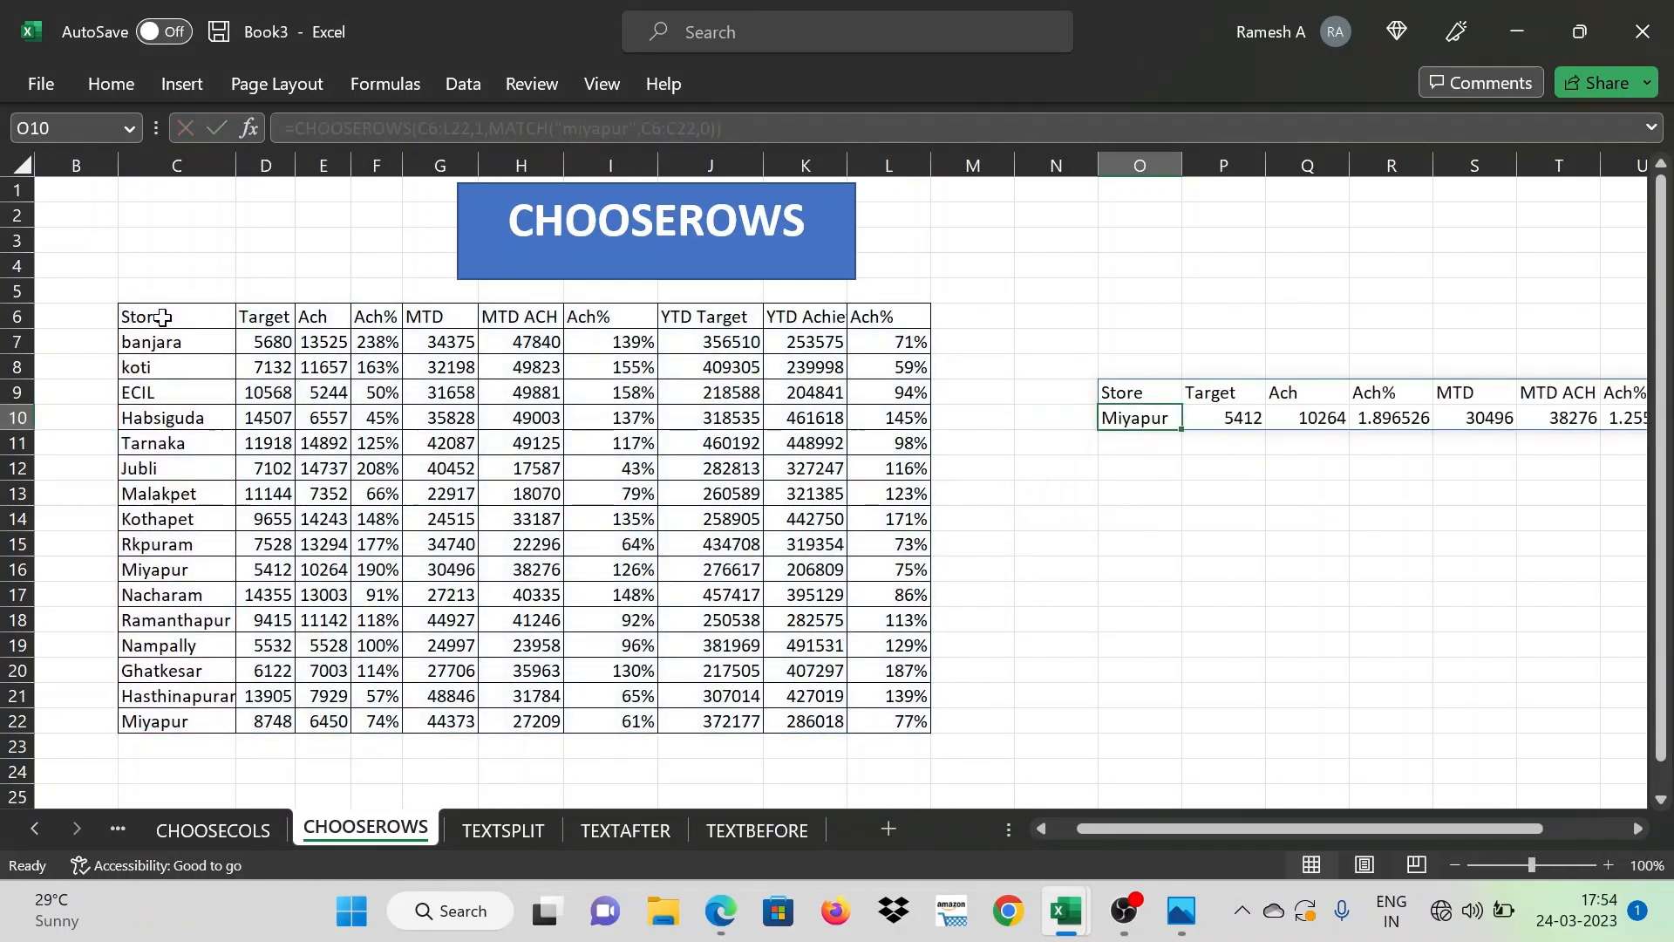
Examine the CHOOSEROWS output across row 9, from the Store column to the last Ach% column
{"action": "key", "text": "Up"}
{"action": "key", "text": "Right"}
{"action": "key", "text": "Right"}
{"action": "key", "text": "Right"}
{"action": "key", "text": "Right"}
{"action": "key", "text": "Right"}
{"action": "key", "text": "Right"}
{"action": "key", "text": "Right"}
{"action": "key", "text": "Right"}
{"action": "key", "text": "Right"}
{"action": "key", "text": "Right"}
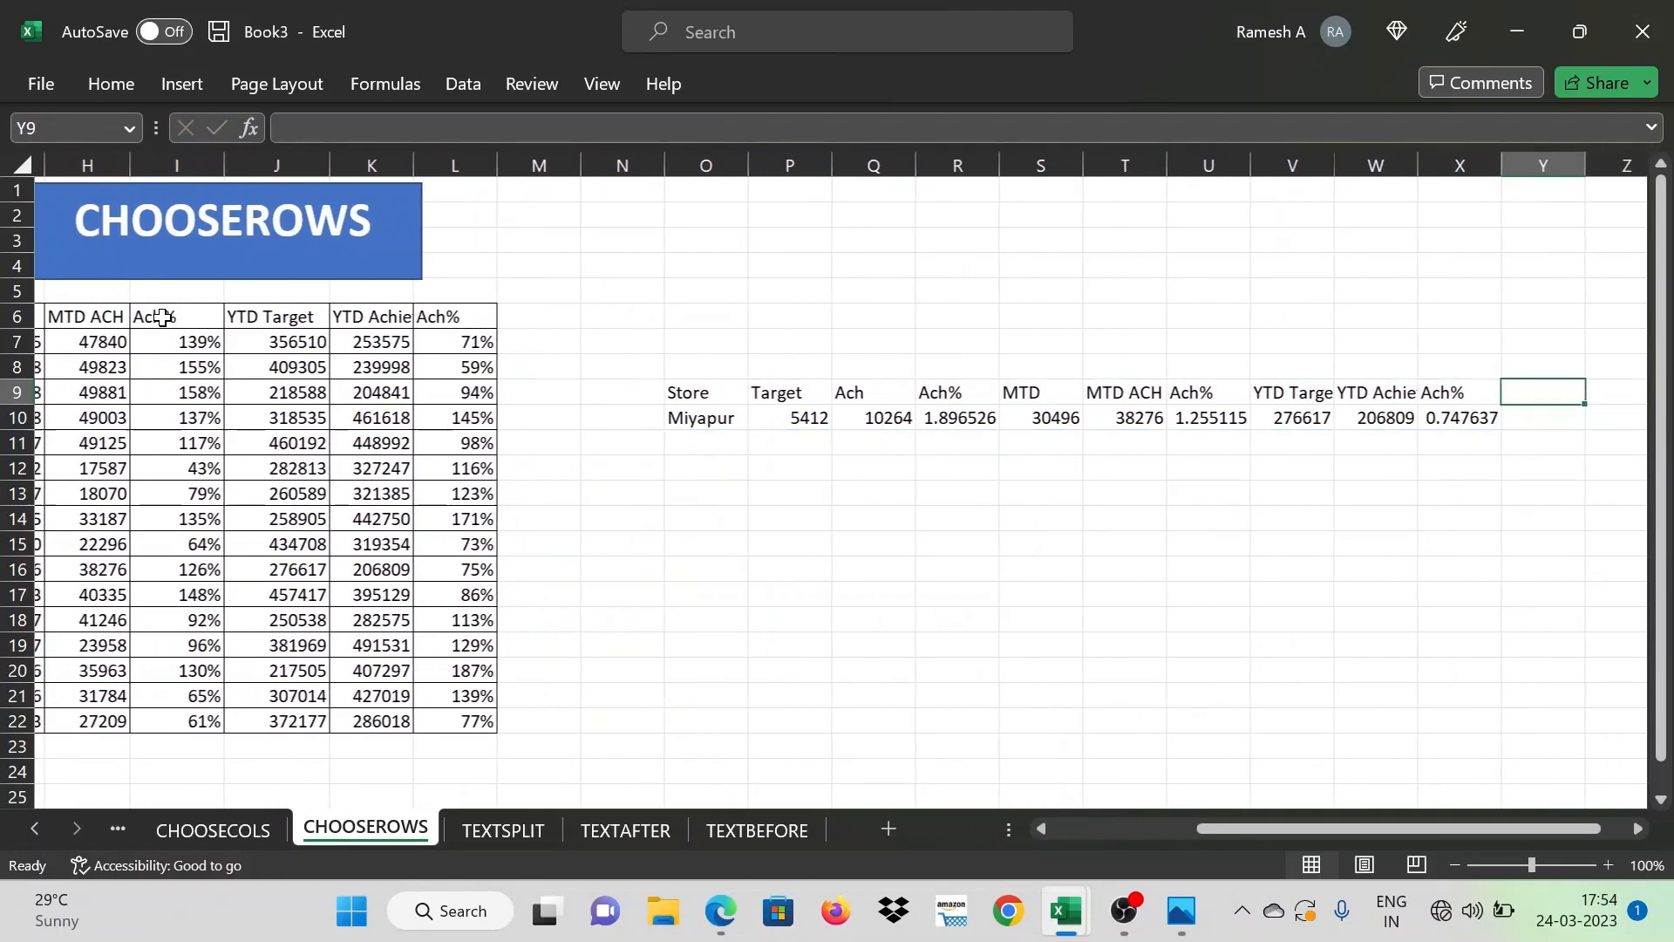
Insert a blank row of cells across C16:L16 in the store table above the first Miyapur row, shifting cells down
{"action": "key", "text": "Left"}
{"action": "key", "text": "Left"}
{"action": "key", "text": "Left"}
{"action": "key", "text": "Left"}
{"action": "key", "text": "Left"}
{"action": "key", "text": "Left"}
{"action": "key", "text": "Left"}
{"action": "key", "text": "Left"}
{"action": "key", "text": "Left"}
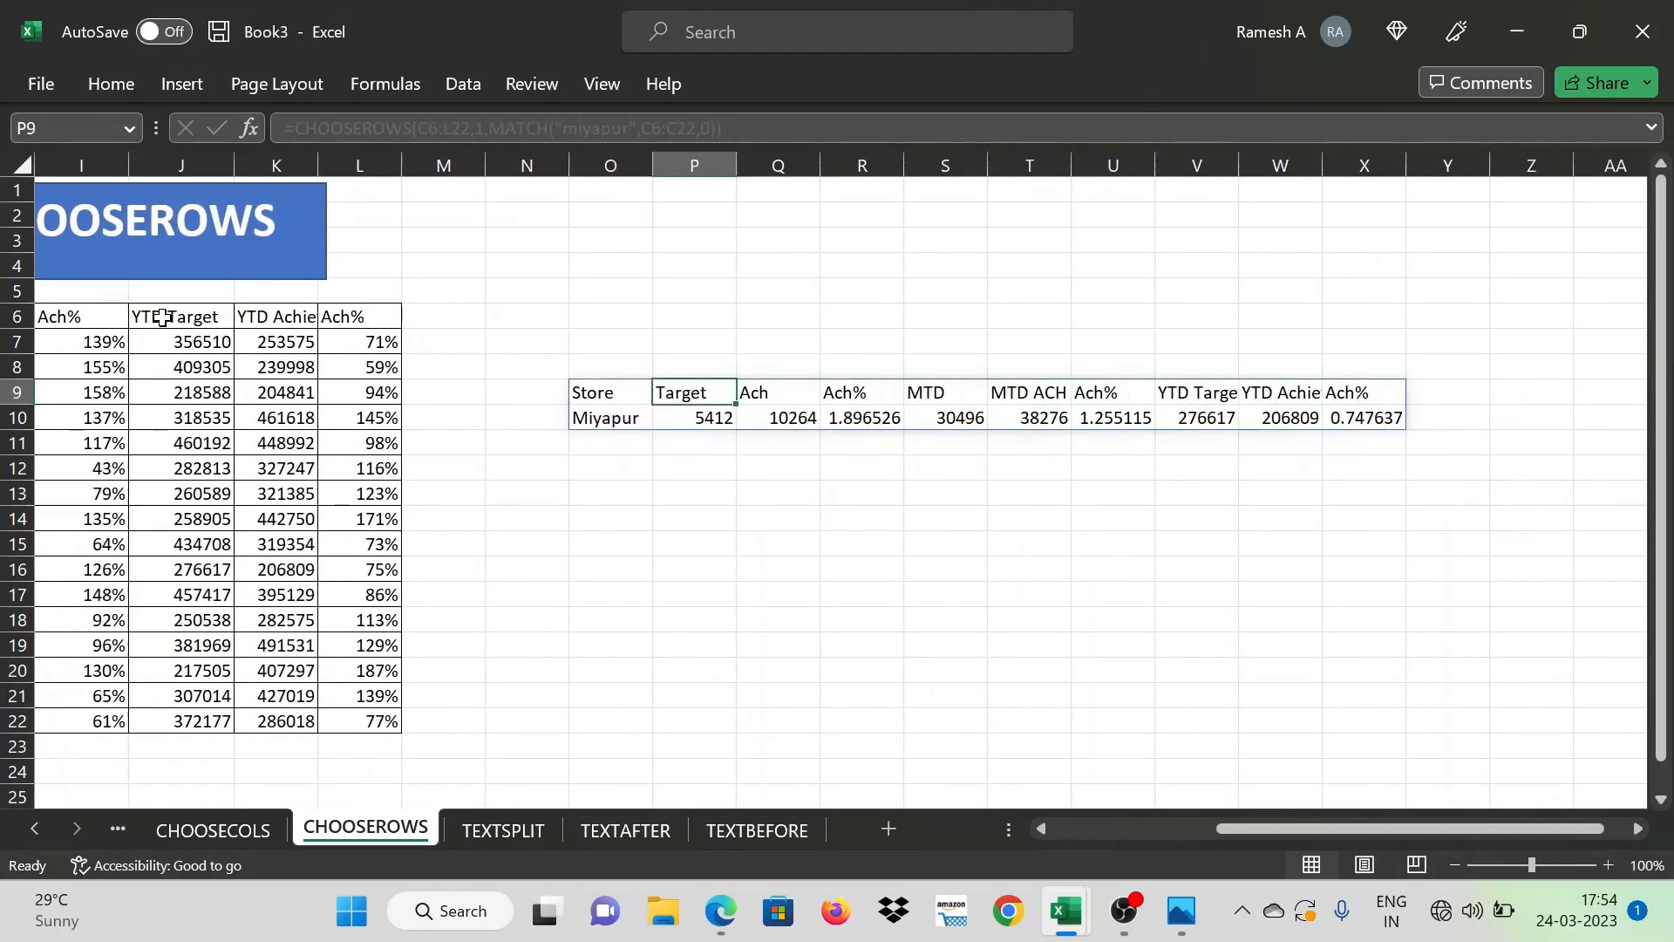
{"action": "key", "text": "Left"}
{"action": "key", "text": "Left"}
{"action": "key", "text": "Left"}
{"action": "key", "text": "Left"}
{"action": "key", "text": "Left"}
{"action": "key", "text": "Left"}
{"action": "key", "text": "Left"}
{"action": "key", "text": "Left"}
{"action": "key", "text": "Left"}
{"action": "key", "text": "Left"}
{"action": "key", "text": "Left"}
{"action": "key", "text": "Left"}
{"action": "key", "text": "Left"}
{"action": "key", "text": "Left"}
{"action": "key", "text": "Left"}
{"action": "key", "text": "Down"}
{"action": "key", "text": "Down"}
{"action": "key", "text": "Down"}
{"action": "key", "text": "Down"}
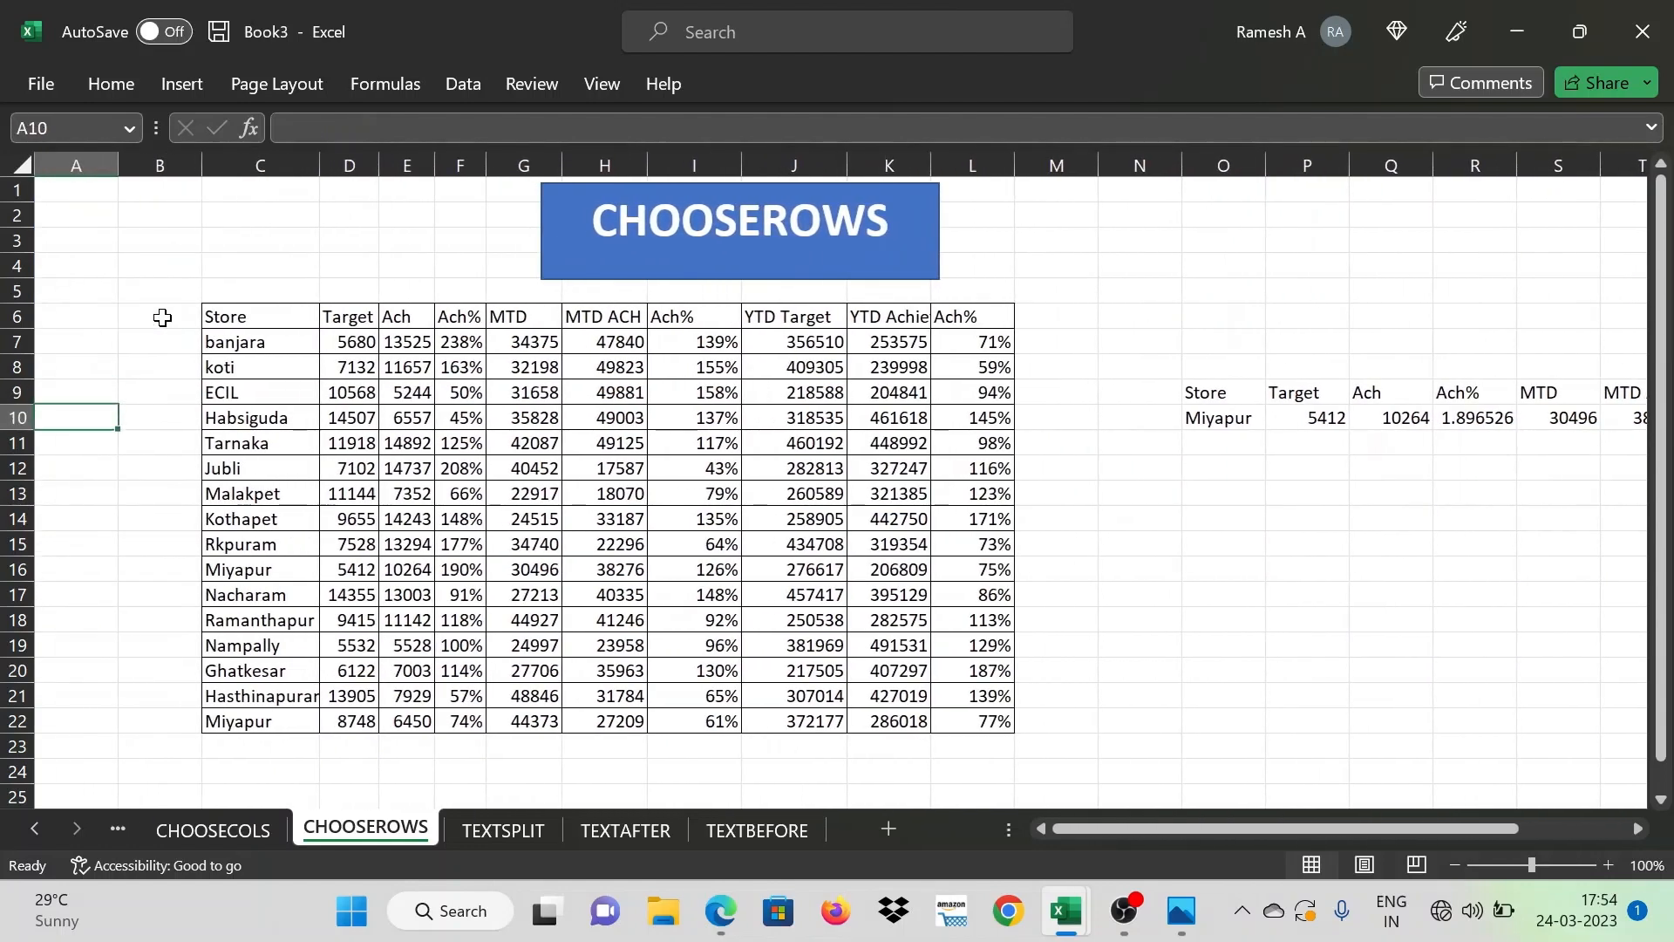
{"action": "key", "text": "Down"}
{"action": "key", "text": "Right"}
{"action": "key", "text": "Down"}
{"action": "key", "text": "Right"}
{"action": "key", "text": "Down"}
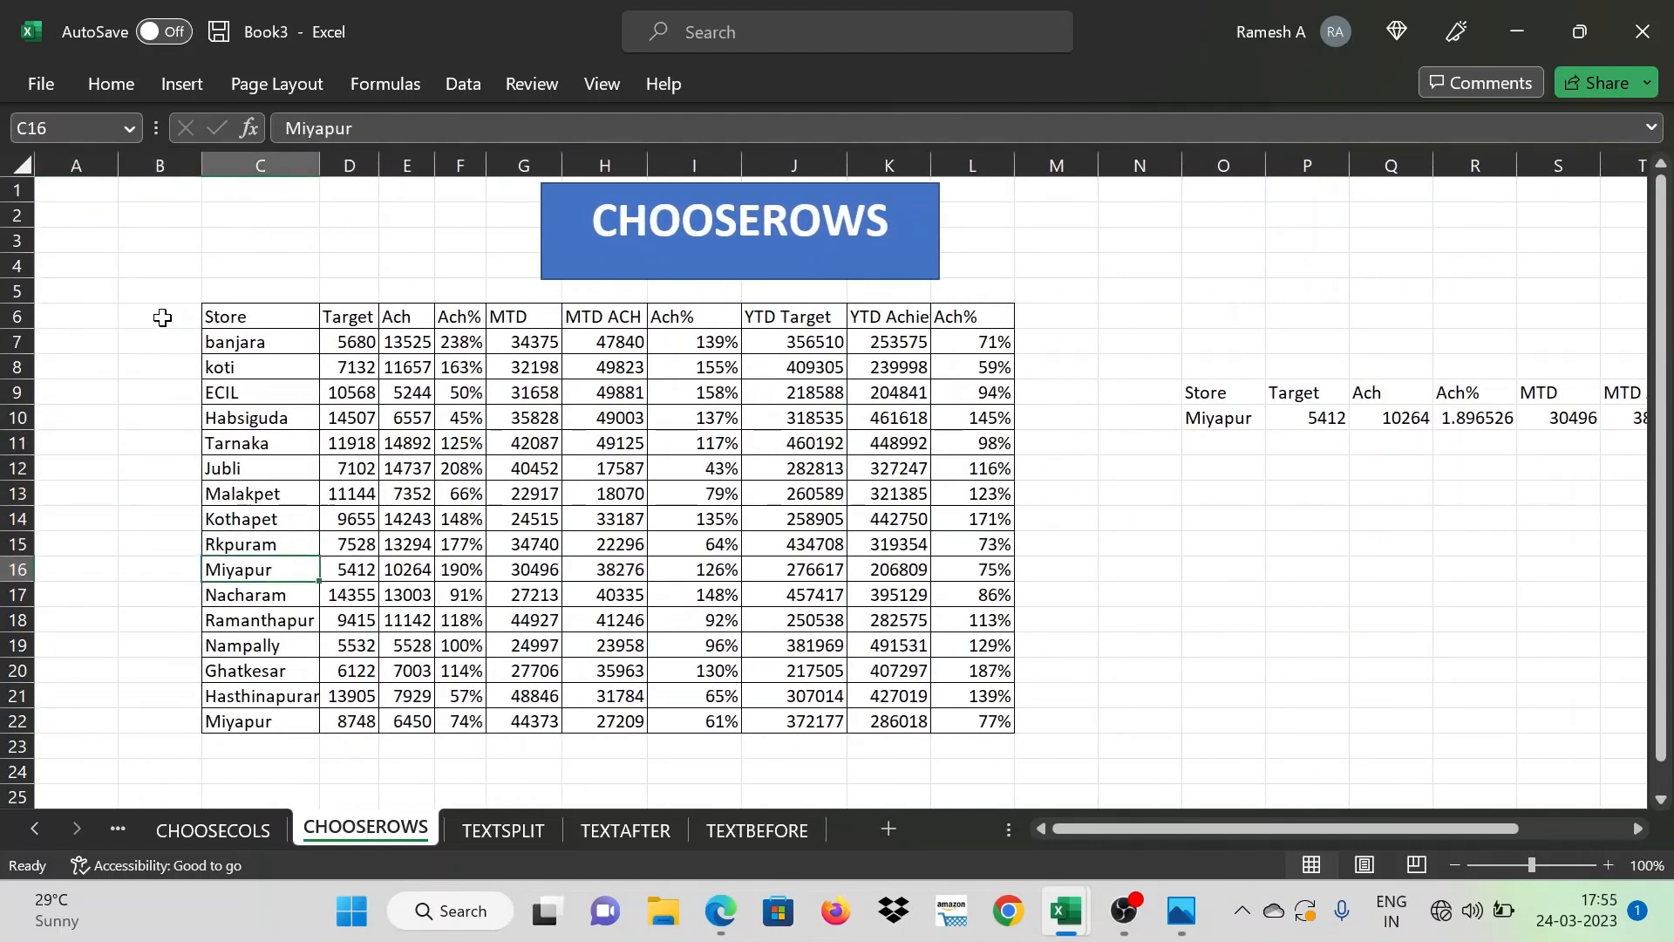
{"action": "key", "text": "ctrl+shift+Right"}
{"action": "key", "text": "ctrl+shift+plus"}
{"action": "key", "text": "Down"}
{"action": "key", "text": "Return"}
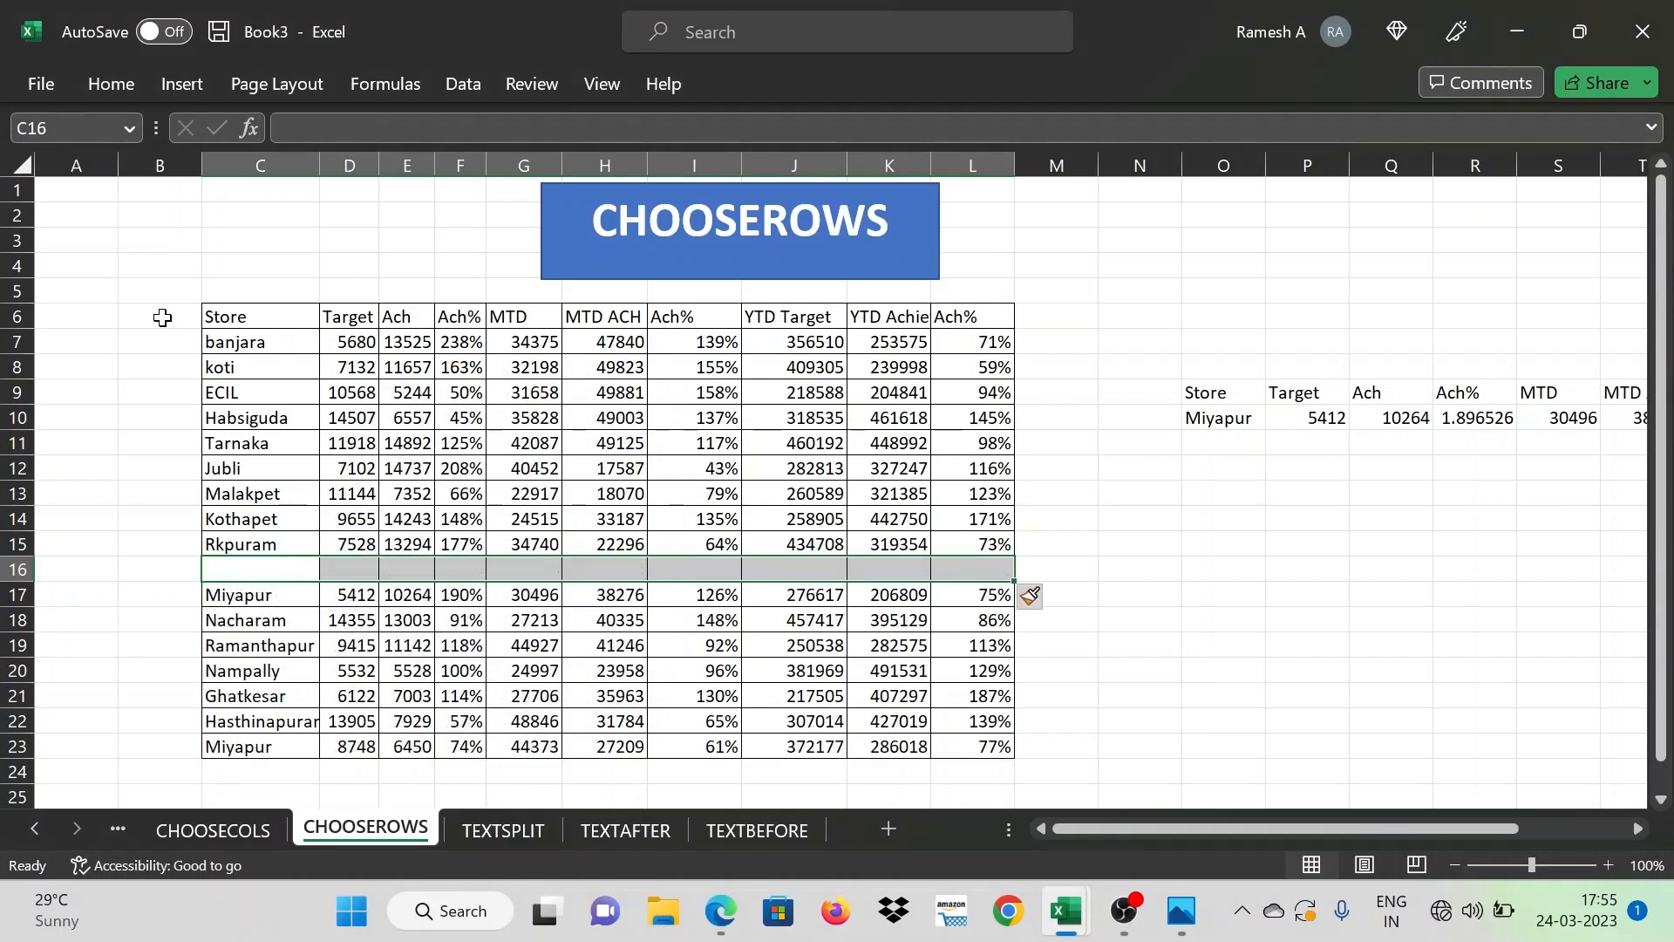
Replace the MATCH function in the CHOOSEROWS formula in O9 with the fixed row number 11
{"action": "key", "text": "Down"}
{"action": "key", "text": "Up"}
{"action": "key", "text": "Right"}
{"action": "key", "text": "Right"}
{"action": "key", "text": "Right"}
{"action": "key", "text": "Right"}
{"action": "key", "text": "Right"}
{"action": "key", "text": "Right"}
{"action": "key", "text": "Right"}
{"action": "key", "text": "Right"}
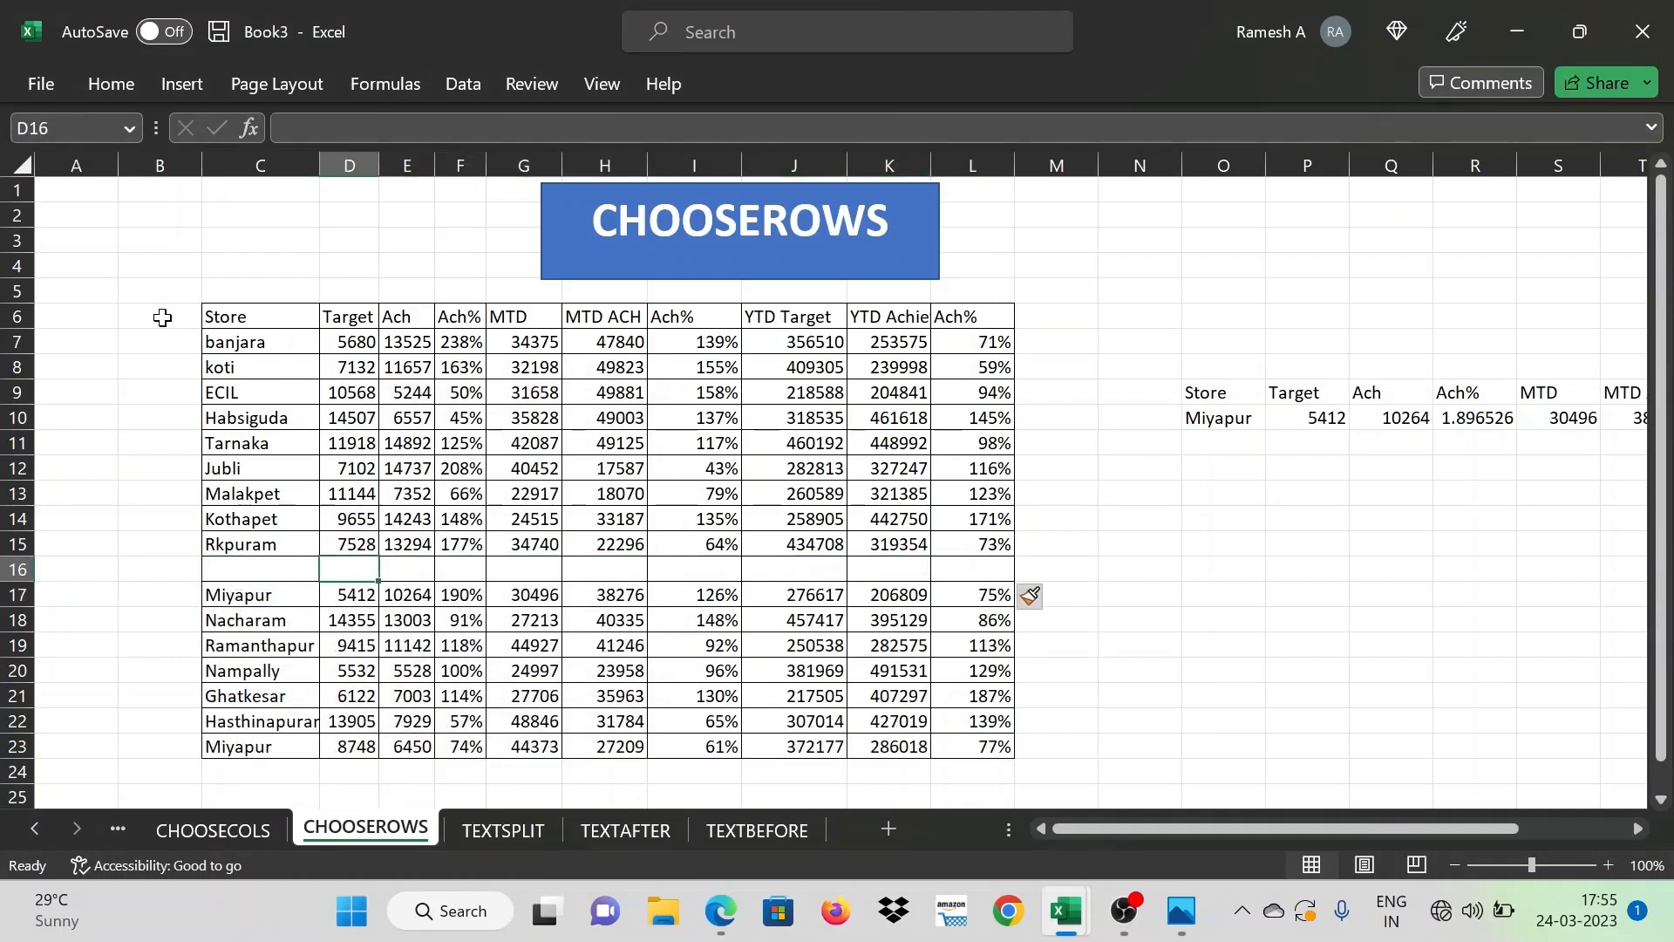
{"action": "key", "text": "Right"}
{"action": "key", "text": "Right"}
{"action": "key", "text": "Right"}
{"action": "key", "text": "Up"}
{"action": "key", "text": "Up"}
{"action": "key", "text": "Up"}
{"action": "key", "text": "Up"}
{"action": "key", "text": "Up"}
{"action": "key", "text": "Up"}
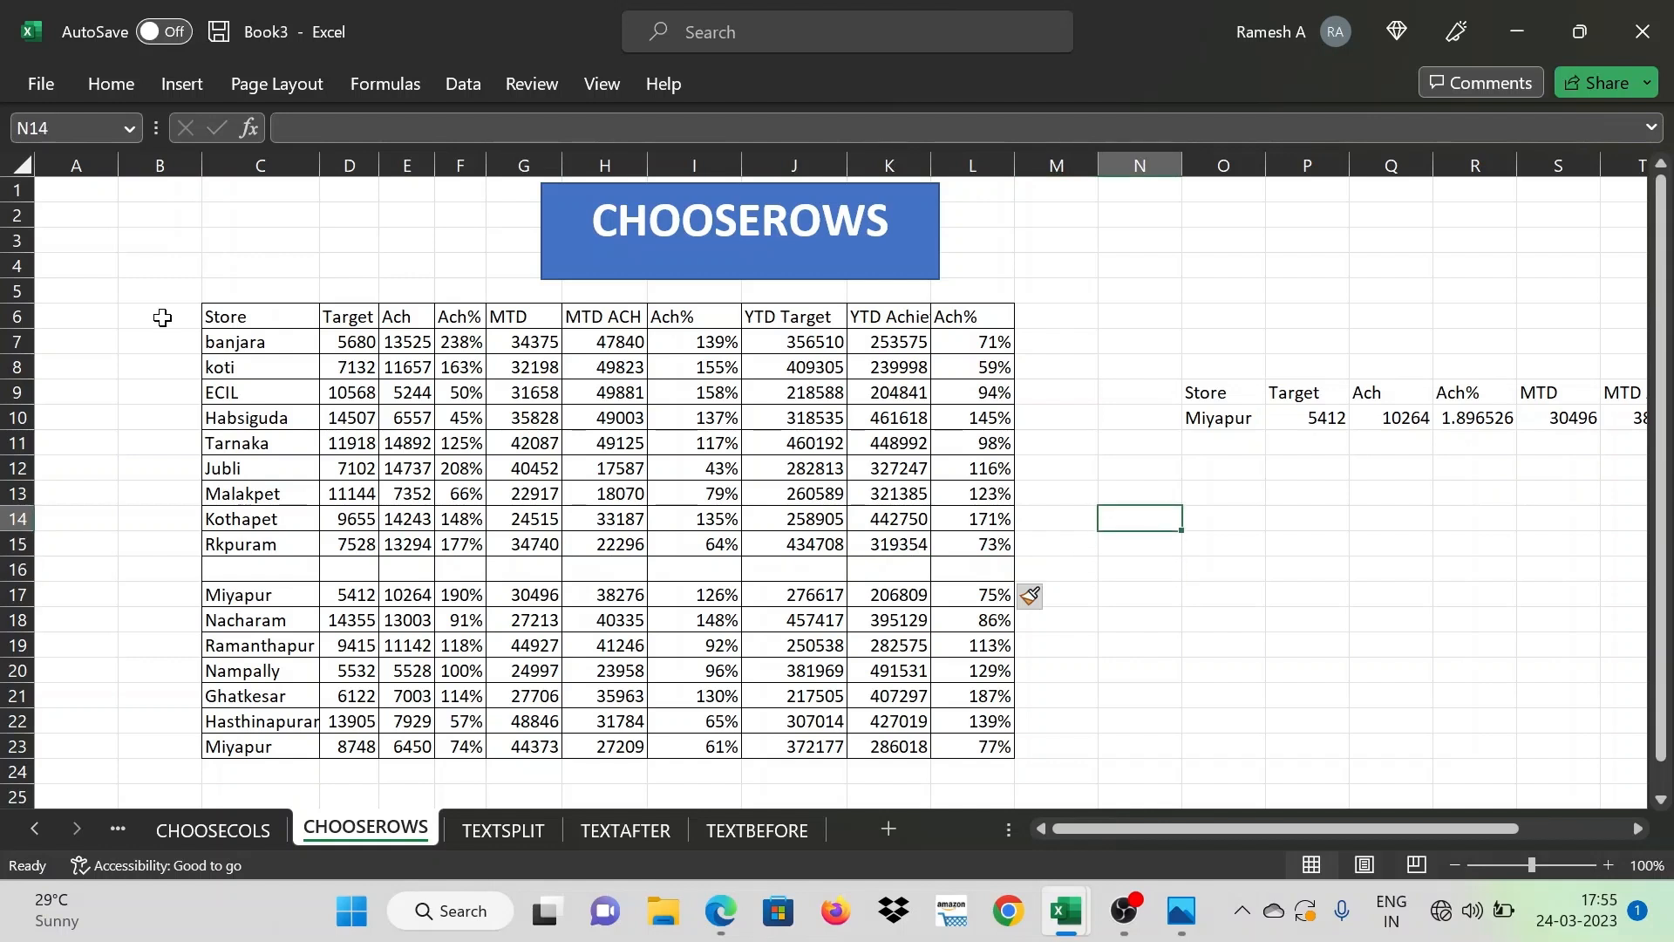
{"action": "key", "text": "Right"}
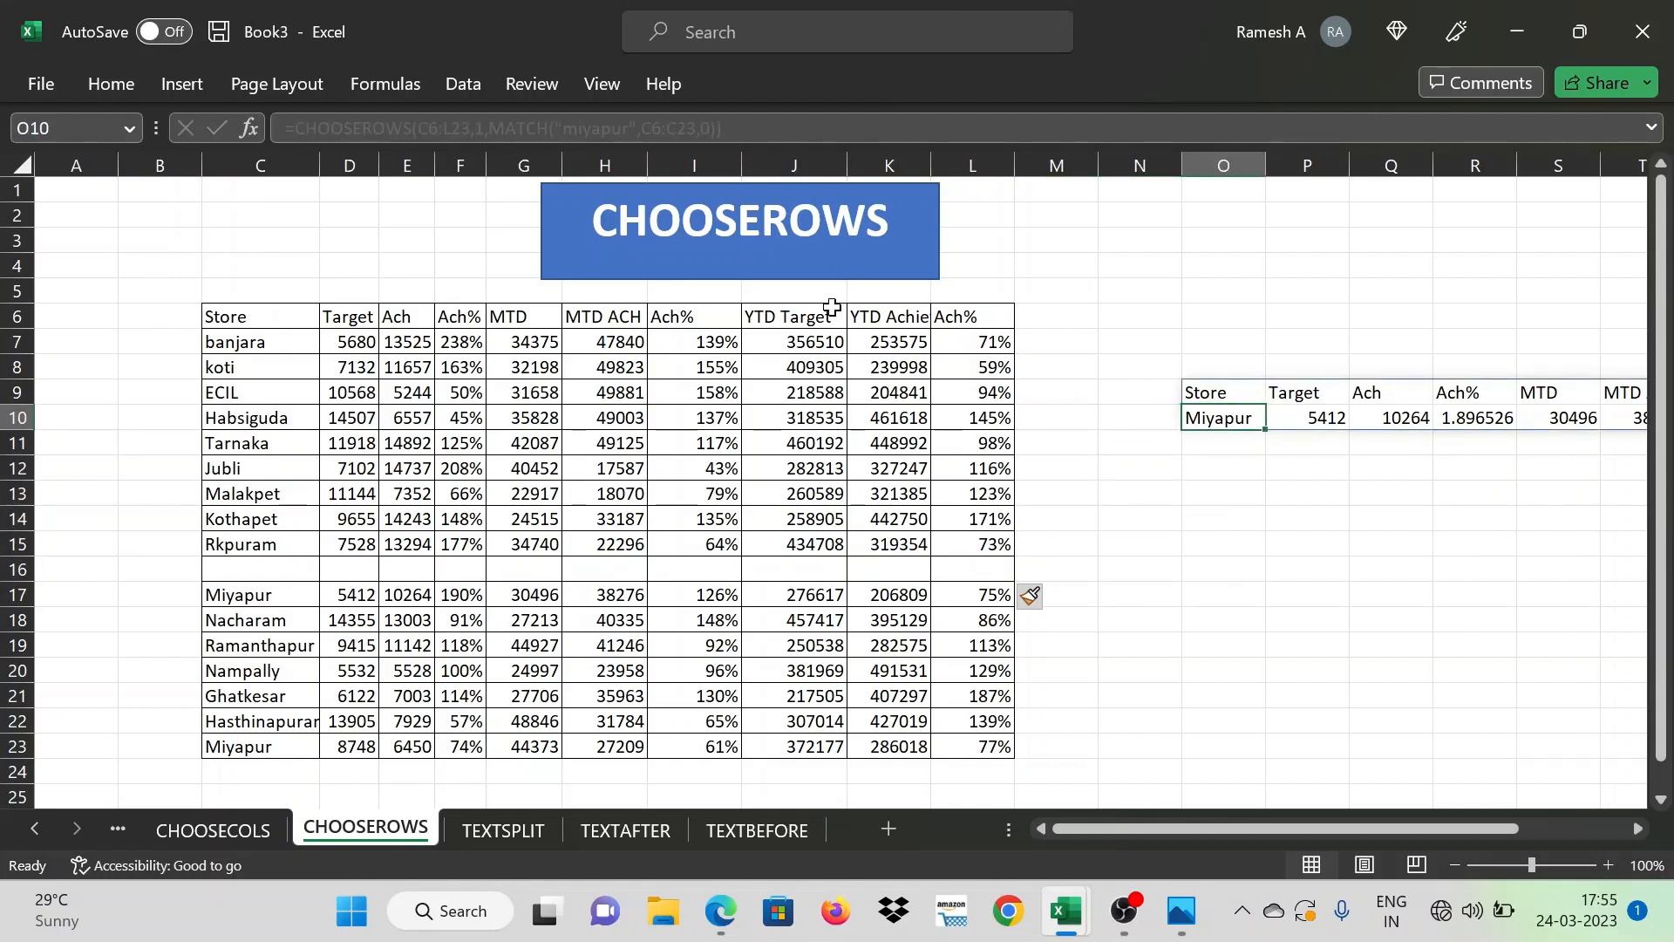
{"action": "double_click", "coordinate": [1218, 392]}
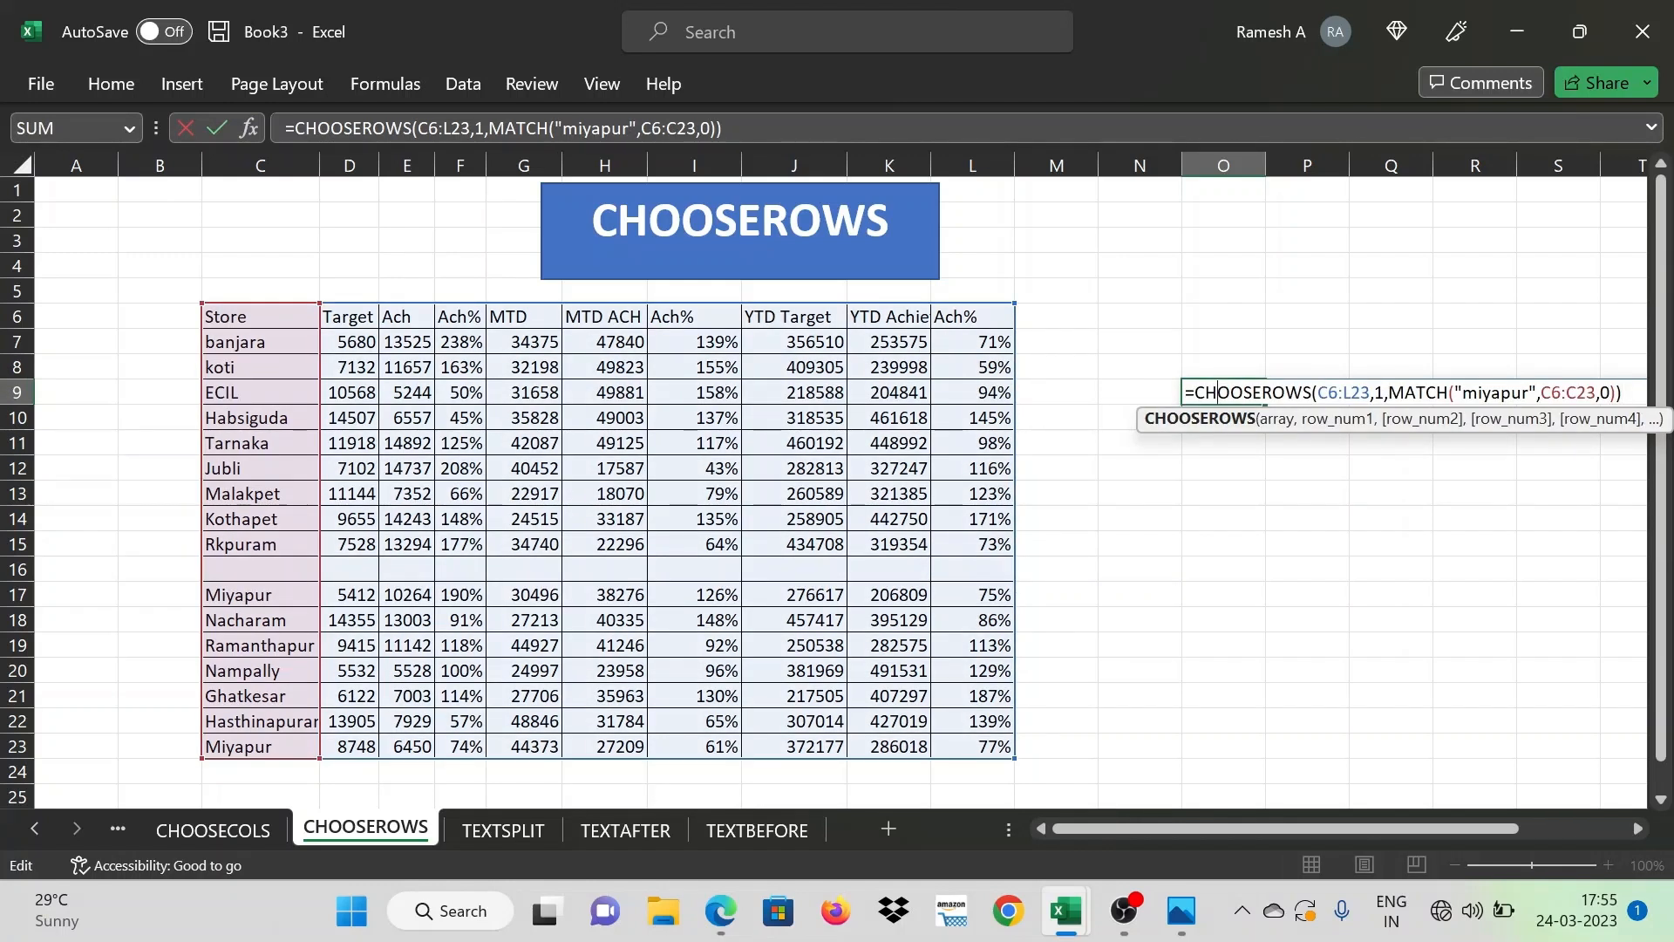
{"action": "left_click", "coordinate": [1393, 392]}
{"action": "key", "text": "Delete"}
{"action": "key", "text": "Delete"}
{"action": "key", "text": "Delete"}
{"action": "key", "text": "Delete"}
{"action": "key", "text": "Delete"}
{"action": "key", "text": "Delete"}
{"action": "key", "text": "Delete"}
{"action": "key", "text": "Delete"}
{"action": "key", "text": "Delete"}
{"action": "key", "text": "Delete"}
{"action": "key", "text": "Delete"}
{"action": "key", "text": "Delete"}
{"action": "key", "text": "Delete"}
{"action": "key", "text": "Delete"}
{"action": "key", "text": "Delete"}
{"action": "key", "text": "Delete"}
{"action": "key", "text": "Delete"}
{"action": "key", "text": "Delete"}
{"action": "key", "text": "Delete"}
{"action": "key", "text": "Delete"}
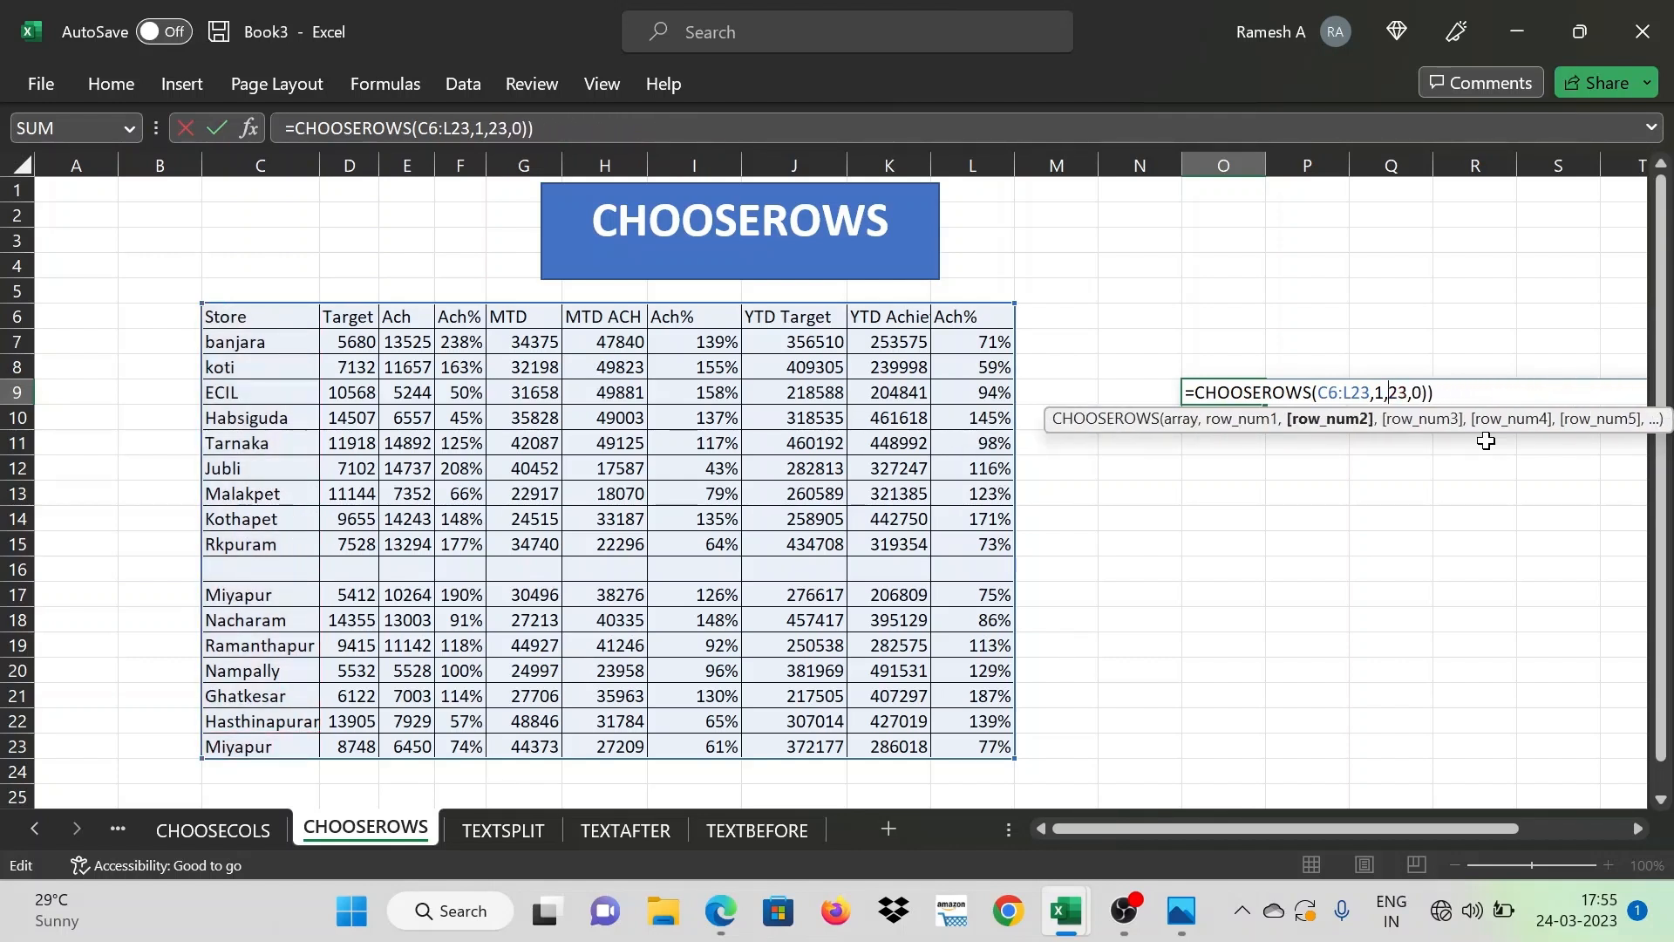
{"action": "key", "text": "Delete"}
{"action": "key", "text": "Delete"}
{"action": "key", "text": "Delete"}
{"action": "key", "text": "Delete"}
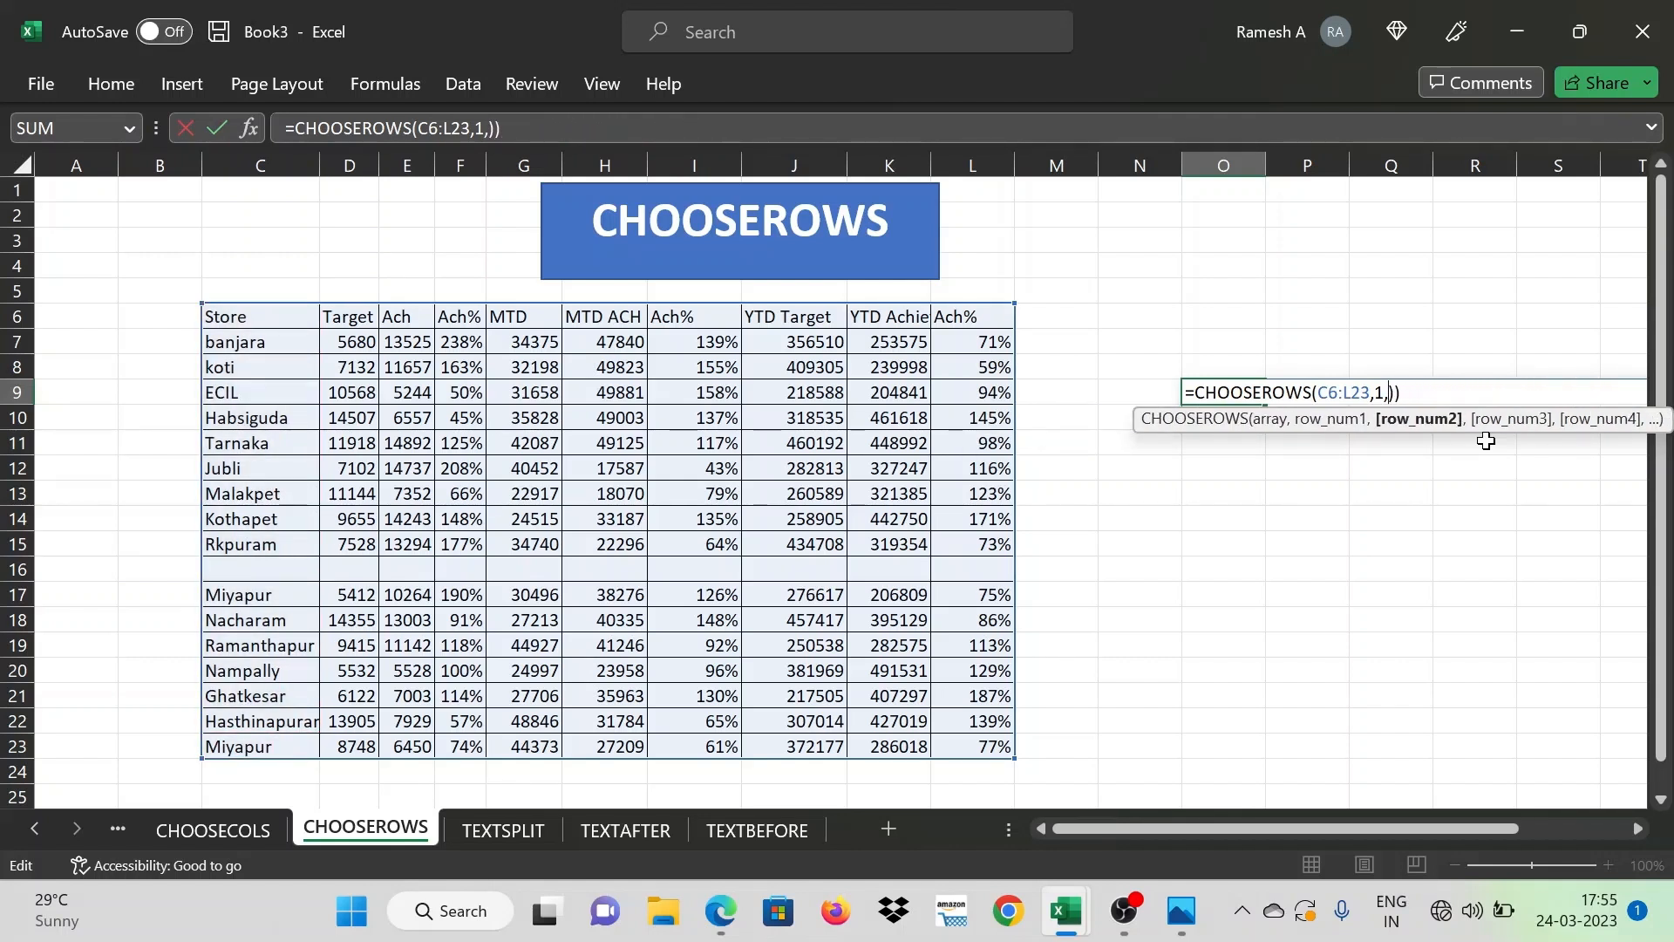
{"action": "type", "text": "11"}
{"action": "key", "text": "Return"}
{"action": "key", "text": "Return"}
Set the second row number of the CHOOSEROWS formula in O9 to 12
{"action": "key", "text": "Up"}
{"action": "key", "text": "Down"}
{"action": "key", "text": "Up"}
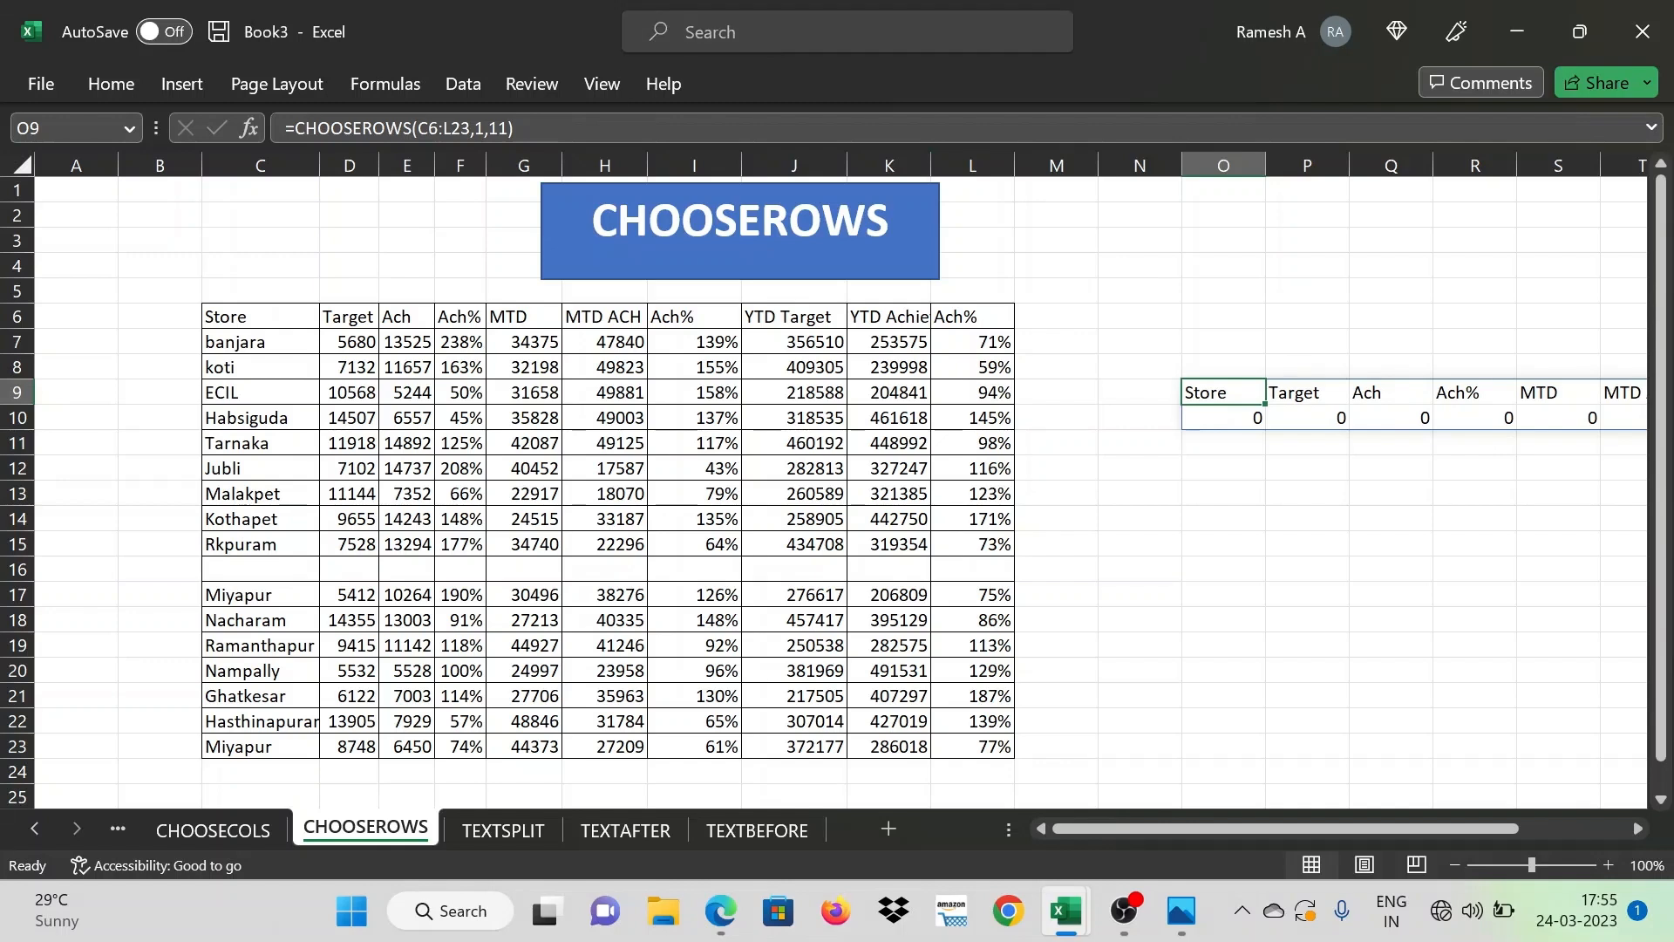
{"action": "left_click", "coordinate": [499, 128]}
{"action": "key", "text": "BackSpace"}
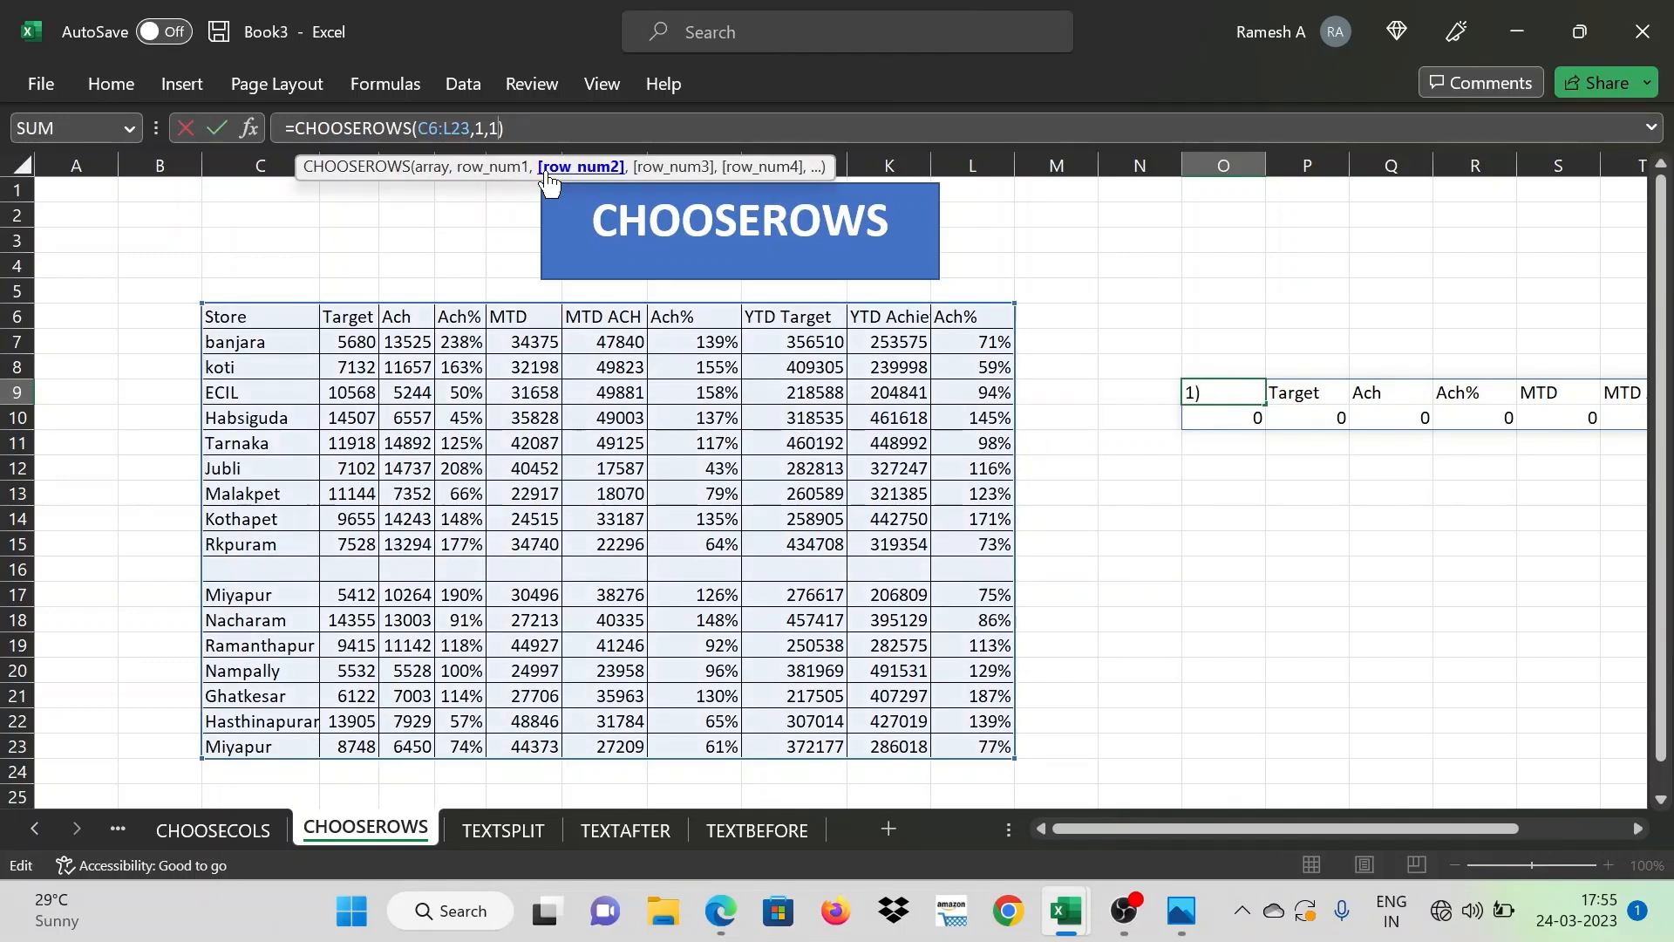
{"action": "type", "text": "2"}
{"action": "key", "text": "Return"}
Delete the blank cells C16:L16 from the store table, shifting the cells below up
{"action": "key", "text": "Left"}
{"action": "key", "text": "Left"}
{"action": "key", "text": "Left"}
{"action": "key", "text": "Left"}
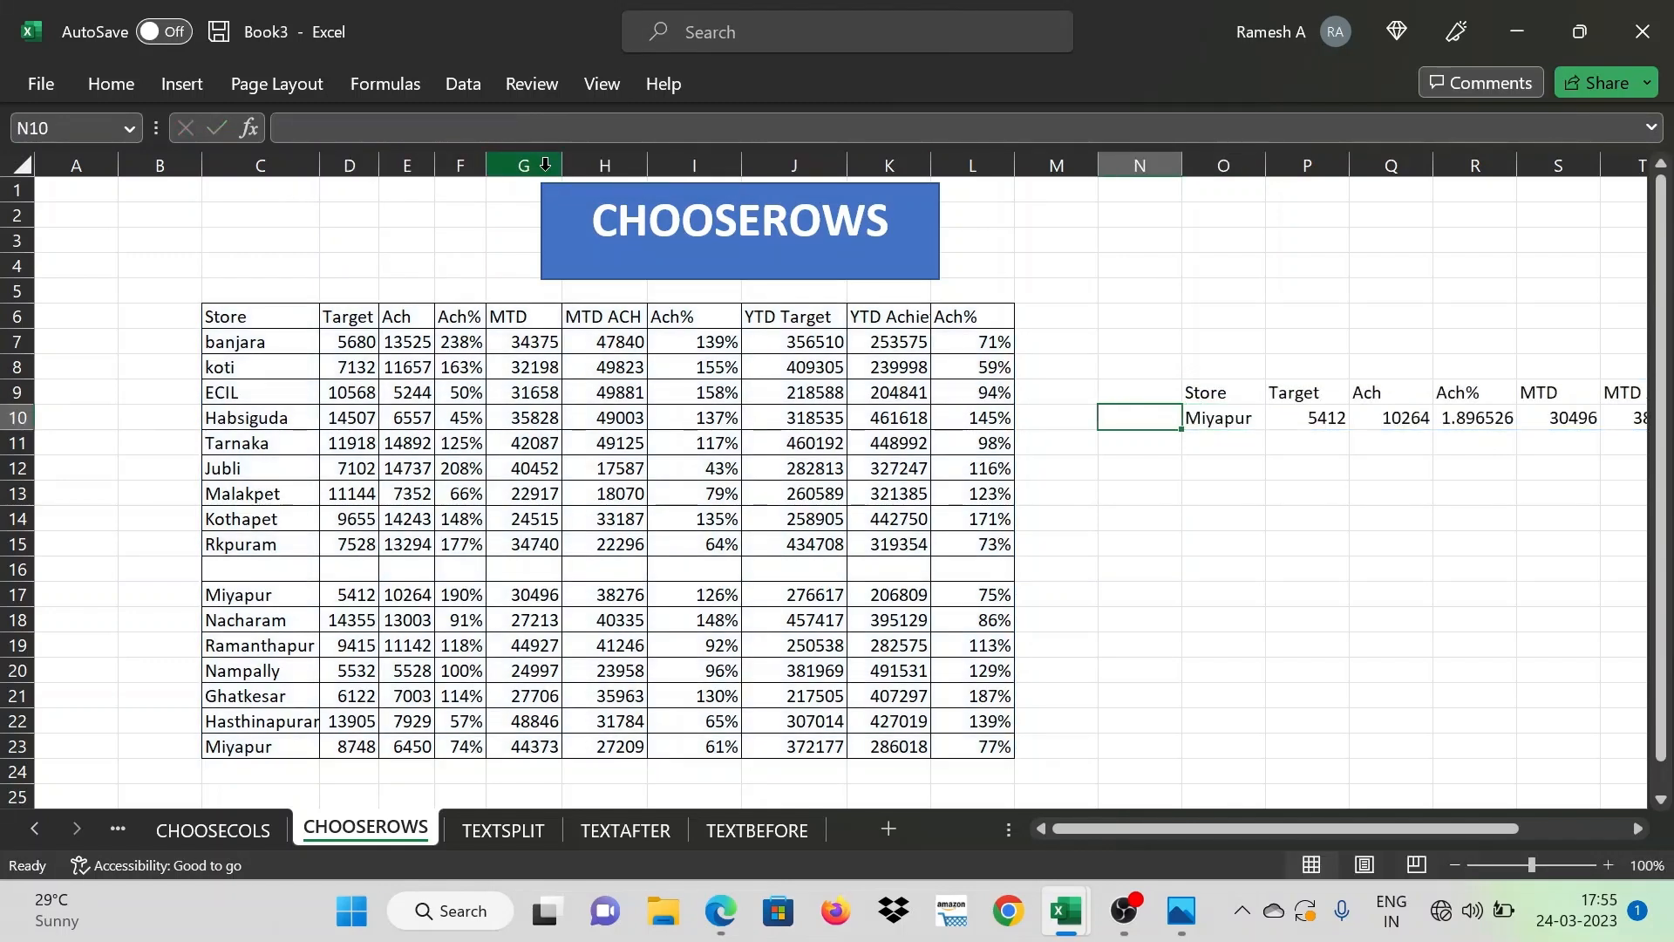
{"action": "key", "text": "Down"}
{"action": "key", "text": "Down"}
{"action": "key", "text": "Down"}
{"action": "key", "text": "Down"}
{"action": "key", "text": "Down"}
{"action": "key", "text": "Down"}
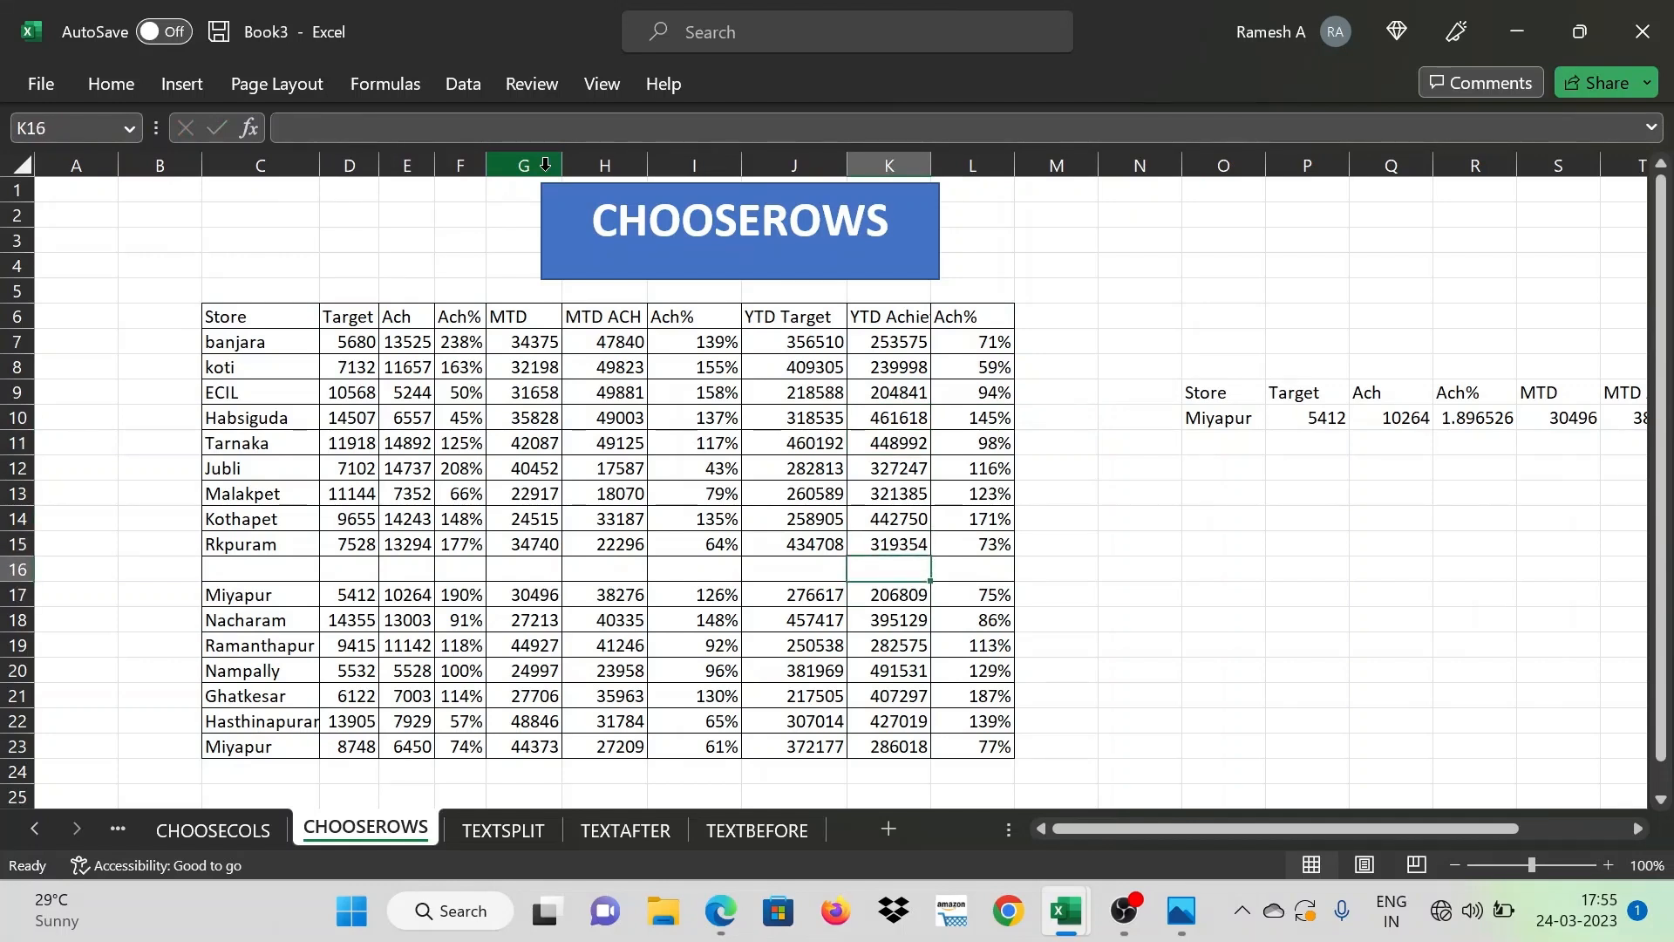
{"action": "key", "text": "Right"}
{"action": "key", "text": "ctrl+shift+Left"}
{"action": "key", "text": "shift+Right"}
{"action": "key", "text": "shift+Right"}
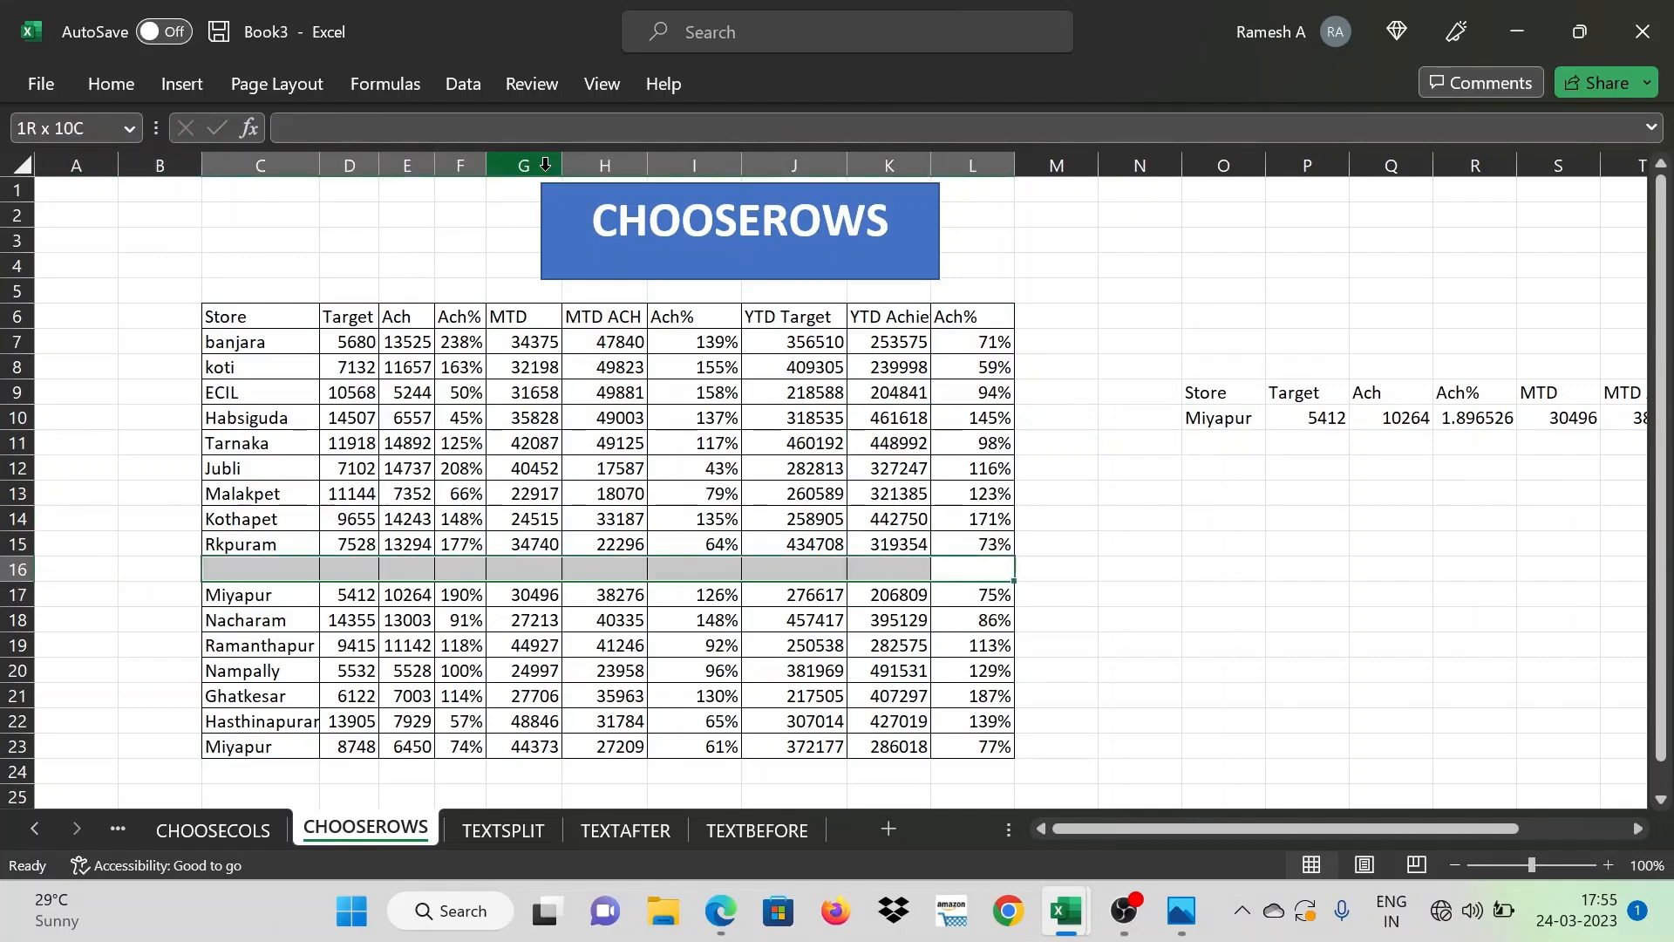
{"action": "key", "text": "ctrl+minus"}
{"action": "key", "text": "Down"}
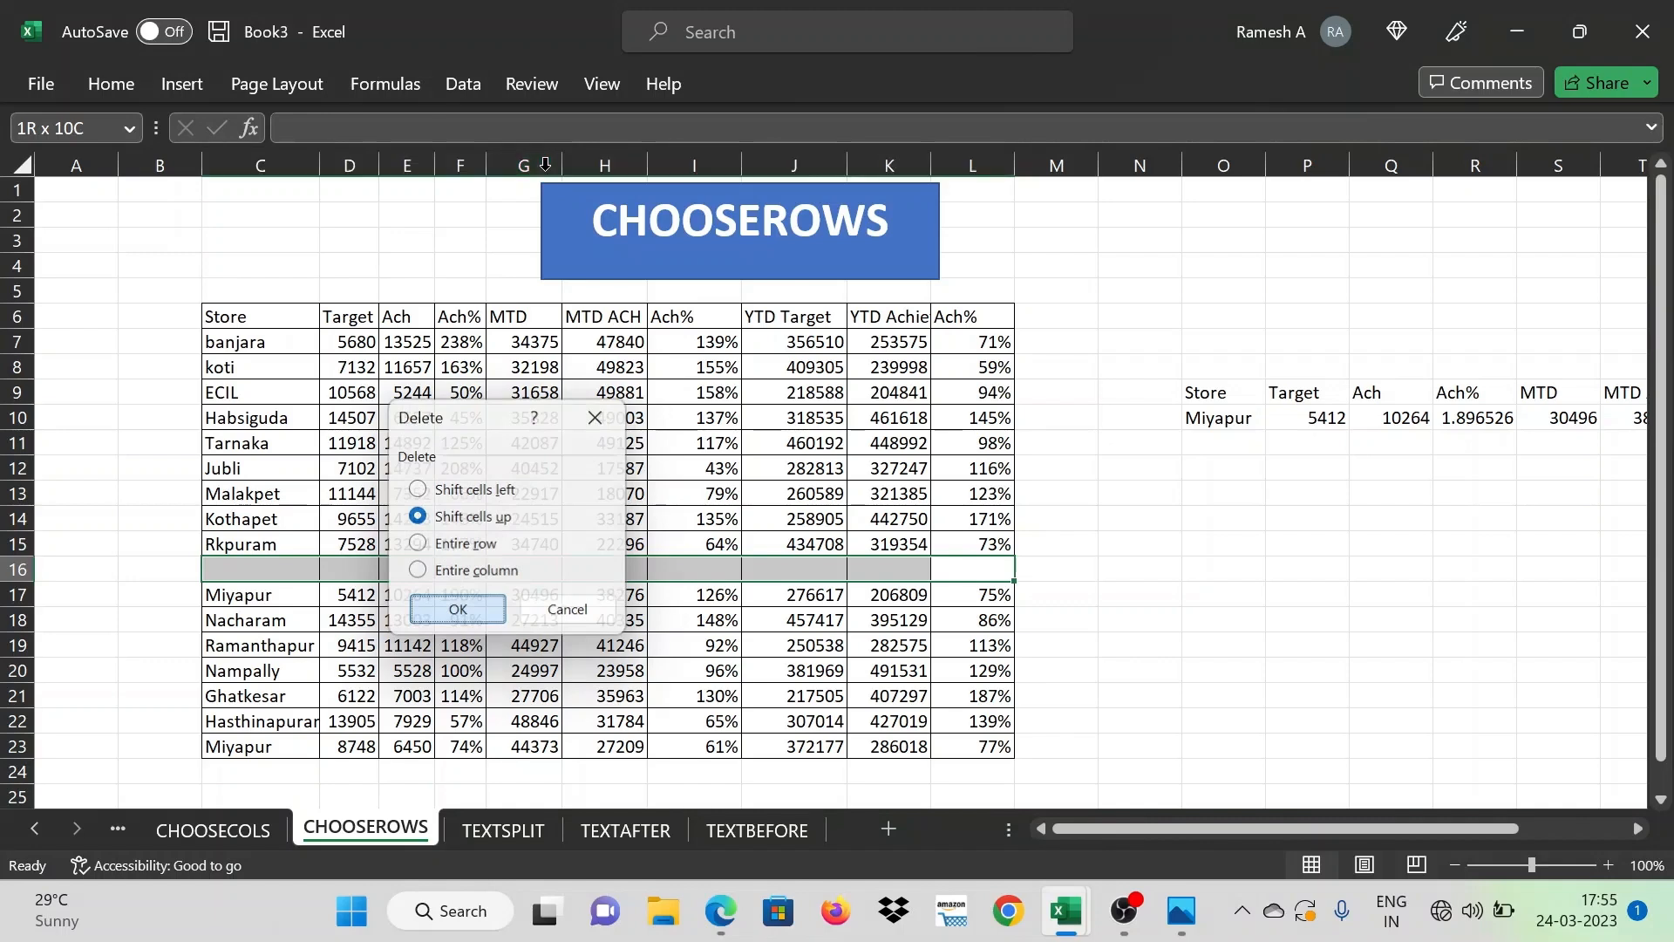
{"action": "key", "text": "Return"}
Undo the cell deletion and the fixed row number edits to restore the MATCH-based formula in O9
{"action": "key", "text": "Right"}
{"action": "key", "text": "Right"}
{"action": "key", "text": "Right"}
{"action": "key", "text": "Up"}
{"action": "key", "text": "Up"}
{"action": "key", "text": "Up"}
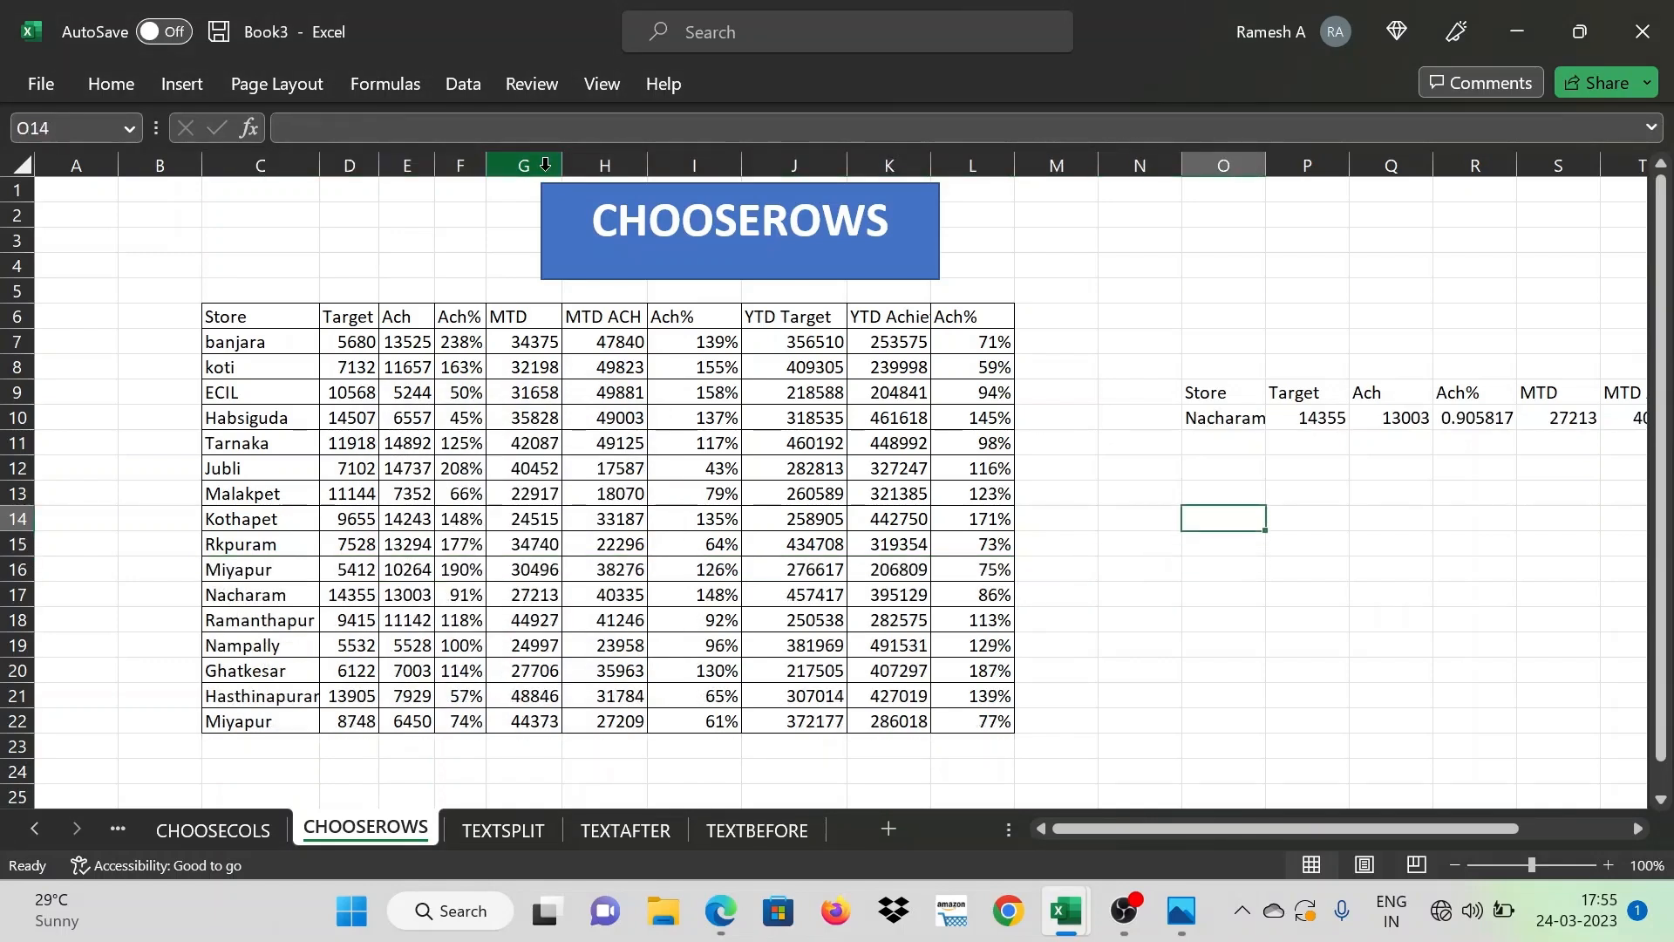
{"action": "key", "text": "ctrl+z"}
{"action": "key", "text": "Up"}
{"action": "key", "text": "Up"}
{"action": "key", "text": "Up"}
{"action": "key", "text": "Up"}
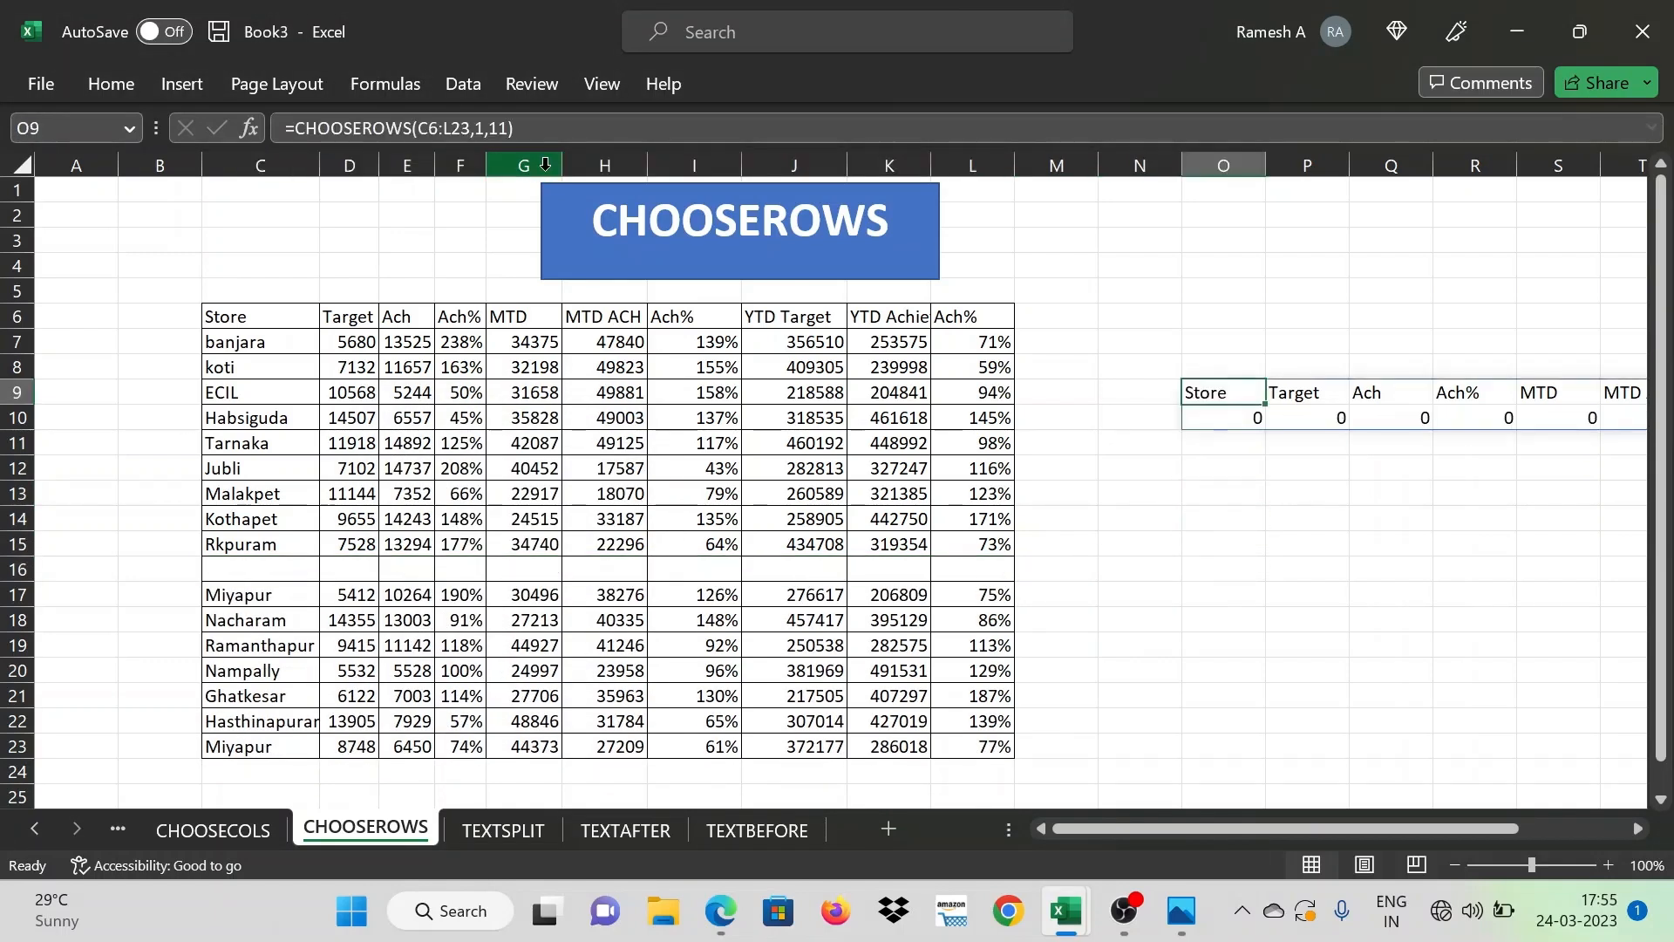
{"action": "key", "text": "Down"}
{"action": "key", "text": "Down"}
{"action": "key", "text": "Down"}
{"action": "key", "text": "Down"}
{"action": "key", "text": "Down"}
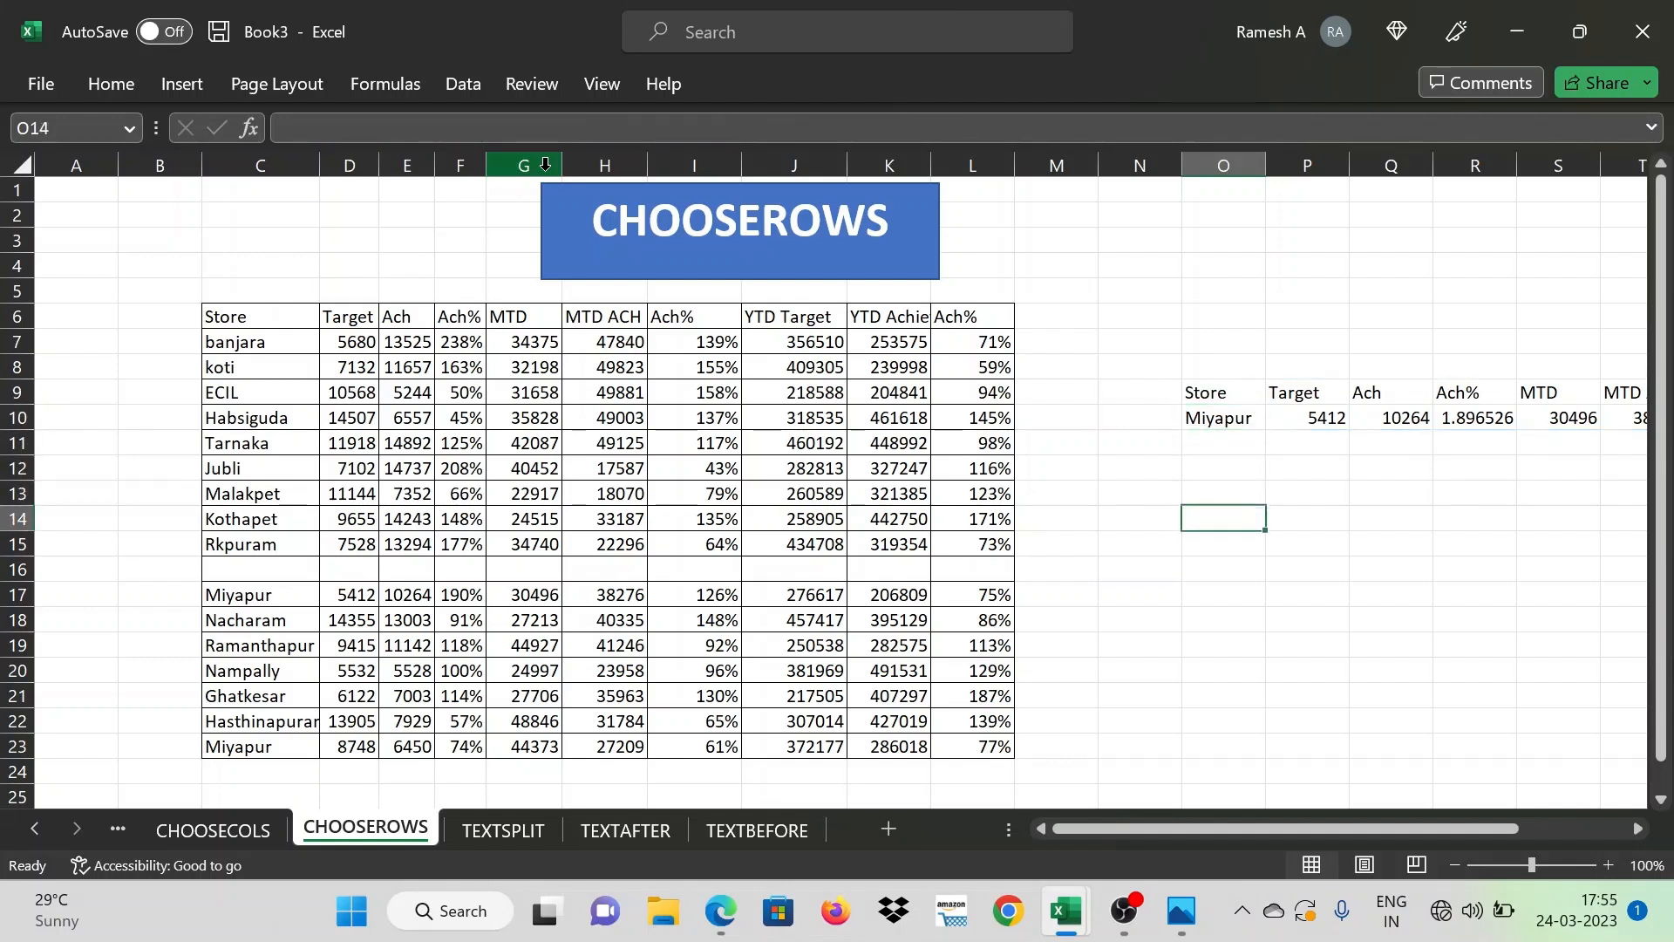
Remove the blank row of cells between Rkpuram and Miyapur from the store table by shifting cells up
{"action": "key", "text": "Down"}
{"action": "key", "text": "Down"}
{"action": "key", "text": "Left"}
{"action": "key", "text": "Left"}
{"action": "key", "text": "Left"}
{"action": "key", "text": "ctrl+shift+Left"}
{"action": "key", "text": "shift+Right"}
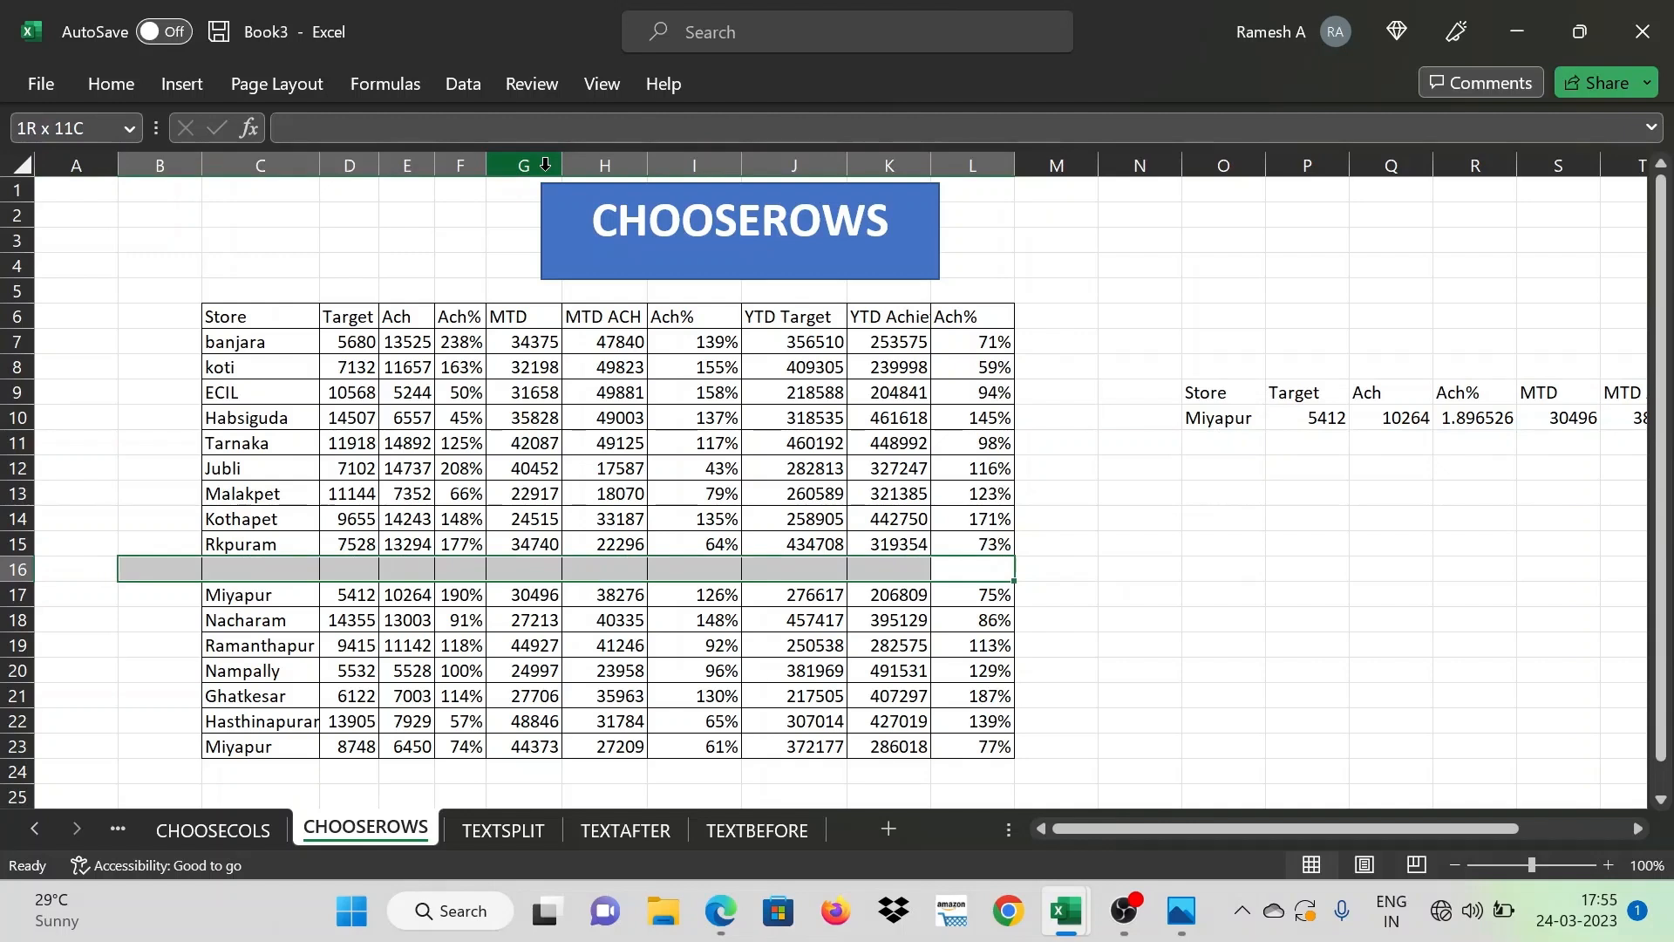
{"action": "key", "text": "shift+Right"}
{"action": "key", "text": "ctrl+minus"}
{"action": "key", "text": "Down"}
{"action": "key", "text": "Return"}
Convert the store data range C6:L22 into a table with headers
{"action": "key", "text": "ctrl+Up"}
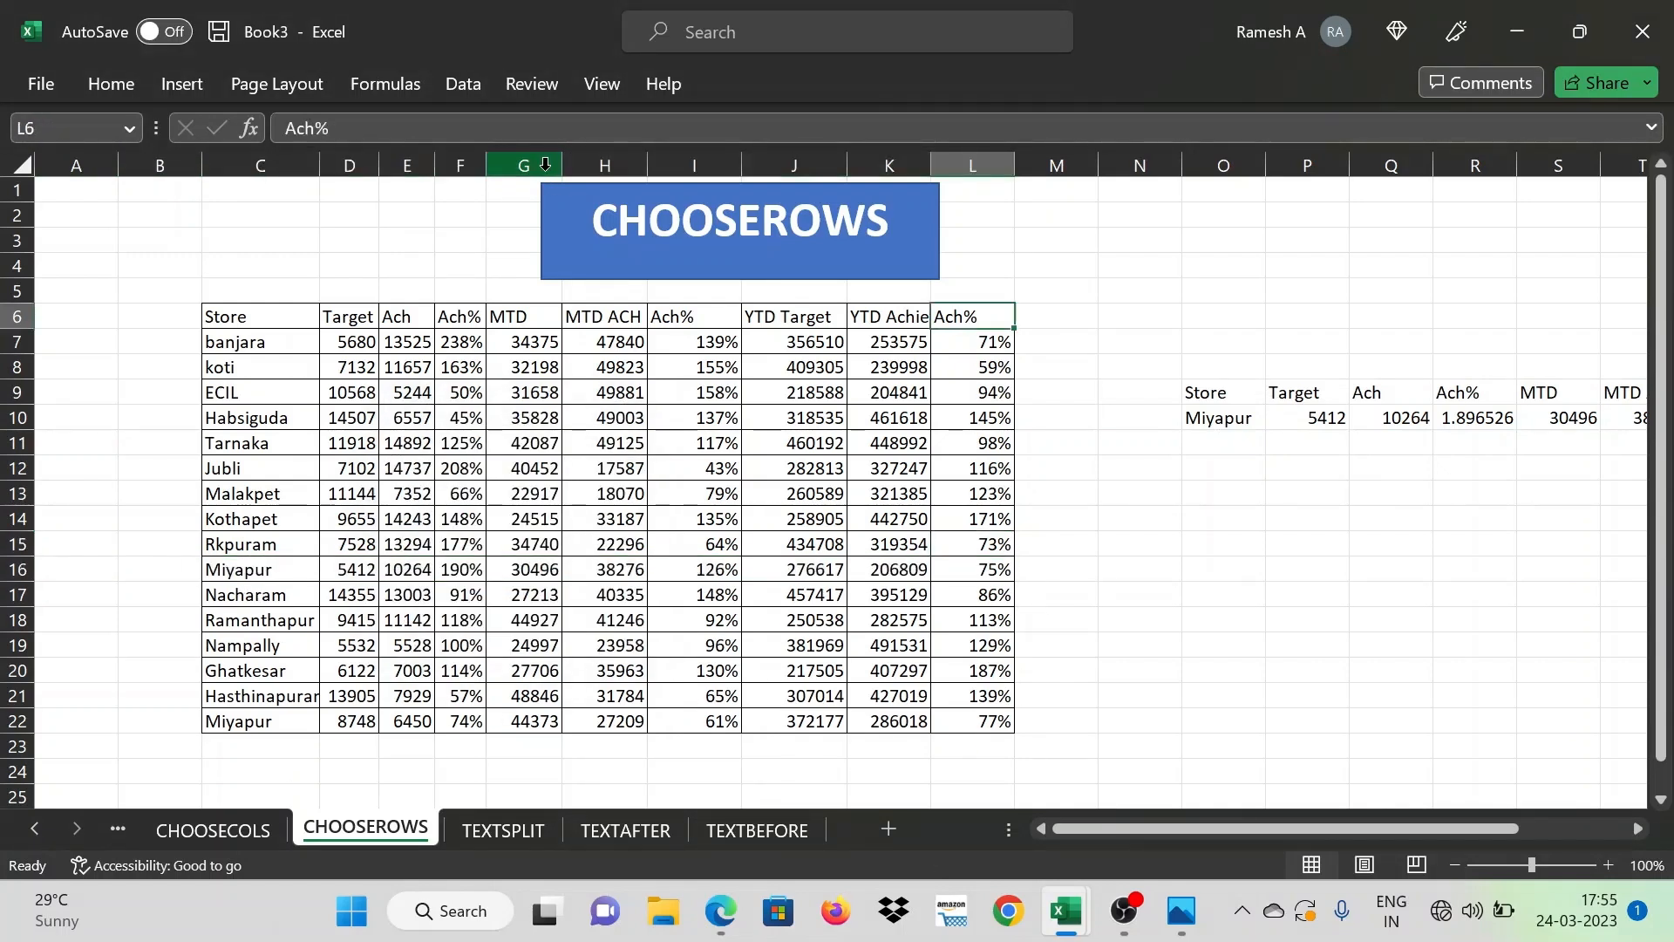
{"action": "key", "text": "Left"}
{"action": "key", "text": "Left"}
{"action": "key", "text": "Left"}
{"action": "key", "text": "Left"}
{"action": "key", "text": "Left"}
{"action": "key", "text": "Left"}
{"action": "key", "text": "Left"}
{"action": "key", "text": "Left"}
{"action": "key", "text": "Left"}
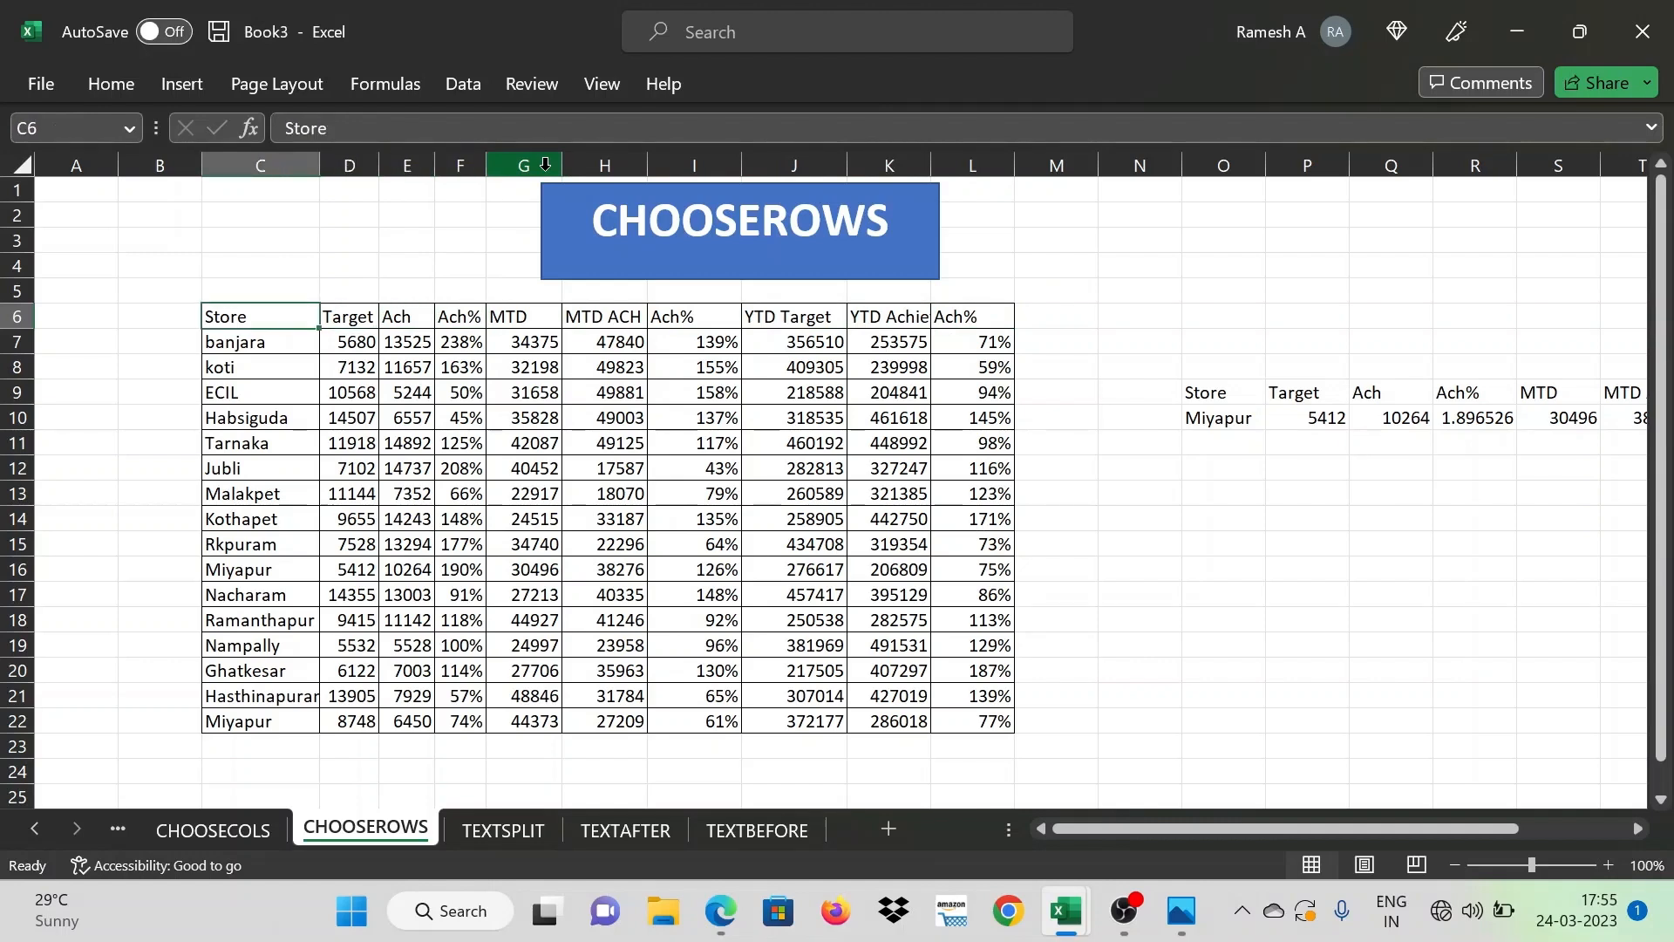
{"action": "key", "text": "ctrl+shift+Right"}
{"action": "key", "text": "ctrl+shift+Down"}
{"action": "key", "text": "ctrl+t"}
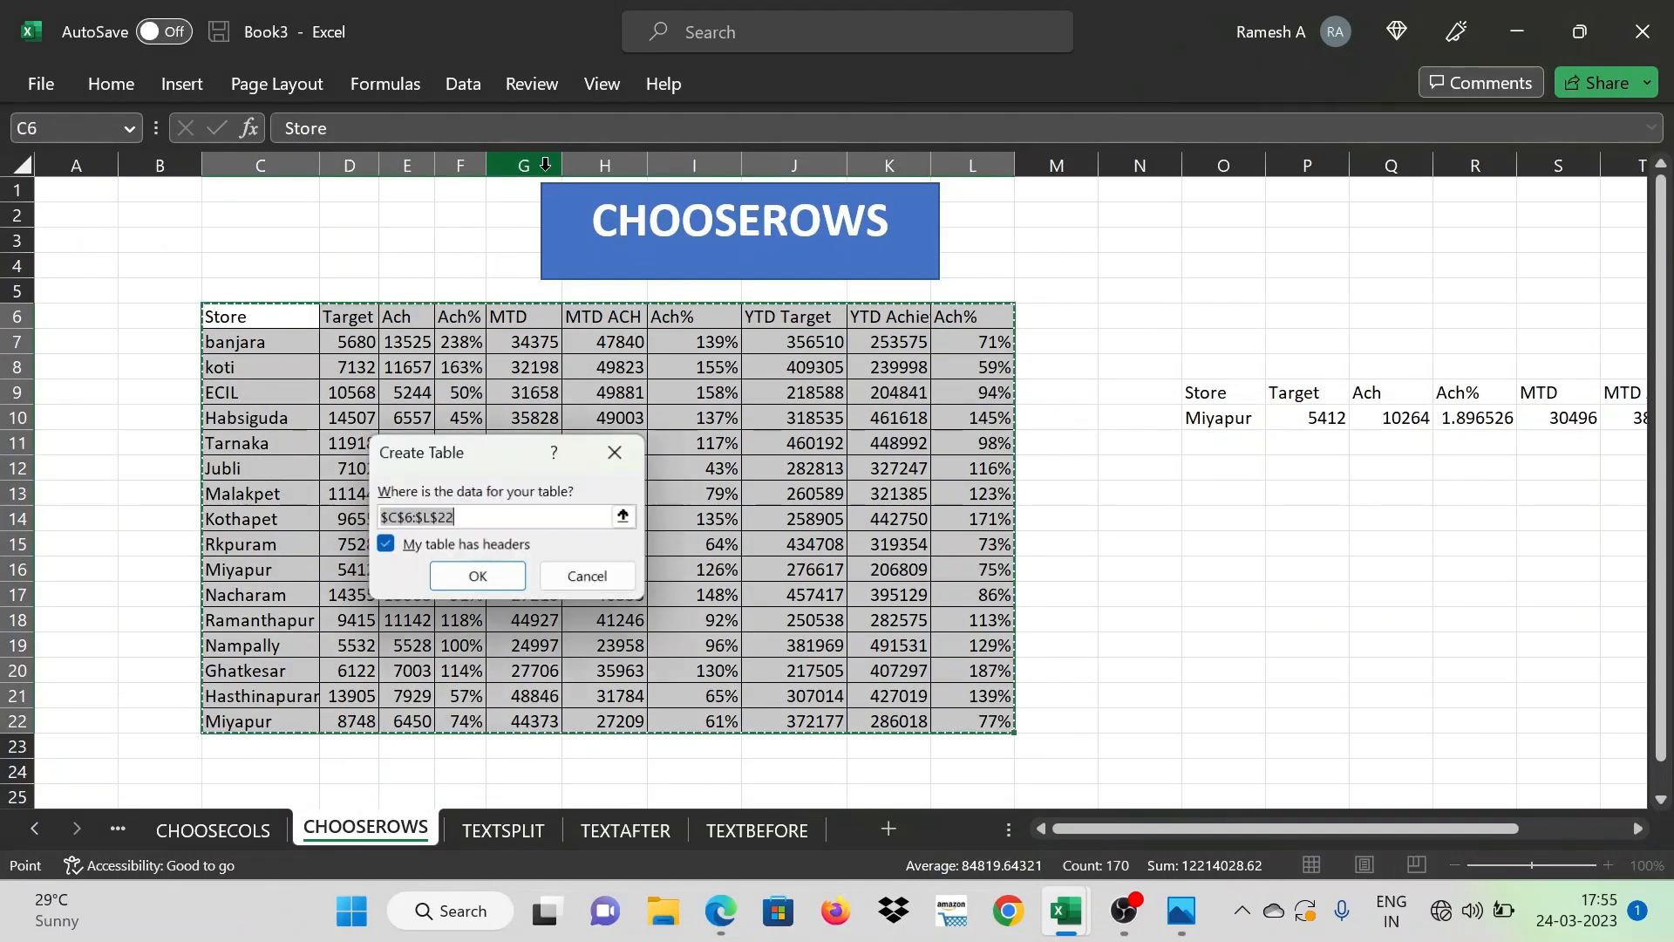
{"action": "key", "text": "Return"}
Replace the C6:L22 array in the O9 CHOOSEROWS formula with the whole table including headers, Table7[#All]
{"action": "key", "text": "Down"}
{"action": "key", "text": "Down"}
{"action": "key", "text": "Down"}
{"action": "key", "text": "Down"}
{"action": "key", "text": "Down"}
{"action": "key", "text": "Down"}
{"action": "key", "text": "Down"}
{"action": "key", "text": "Down"}
{"action": "key", "text": "Down"}
{"action": "key", "text": "Down"}
{"action": "key", "text": "Down"}
{"action": "key", "text": "Down"}
{"action": "key", "text": "Down"}
{"action": "key", "text": "Down"}
{"action": "key", "text": "Down"}
{"action": "key", "text": "Down"}
{"action": "key", "text": "Down"}
{"action": "key", "text": "Right"}
{"action": "key", "text": "Right"}
{"action": "key", "text": "Right"}
{"action": "key", "text": "Right"}
{"action": "key", "text": "Right"}
{"action": "key", "text": "Right"}
{"action": "key", "text": "Right"}
{"action": "key", "text": "Right"}
{"action": "key", "text": "Right"}
{"action": "key", "text": "Right"}
{"action": "key", "text": "Right"}
{"action": "key", "text": "Right"}
{"action": "key", "text": "Right"}
{"action": "key", "text": "Right"}
{"action": "key", "text": "Right"}
{"action": "key", "text": "Right"}
{"action": "key", "text": "Right"}
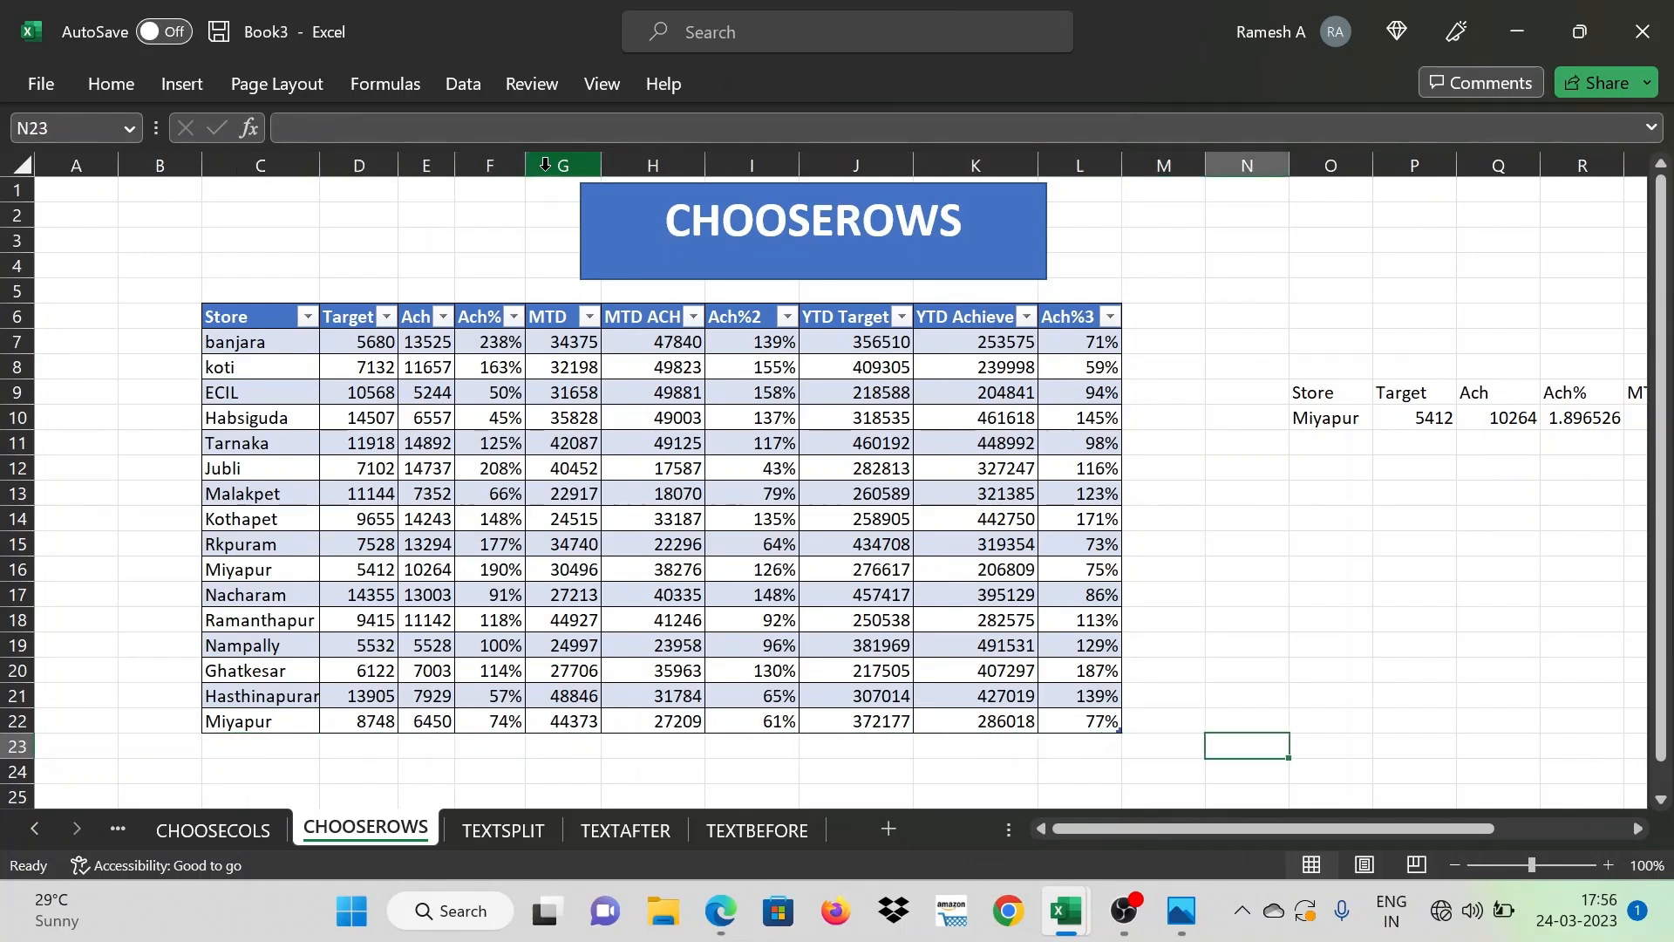
{"action": "key", "text": "Left"}
{"action": "key", "text": "Left"}
{"action": "key", "text": "Left"}
{"action": "key", "text": "Up"}
{"action": "key", "text": "Up"}
{"action": "key", "text": "Up"}
{"action": "key", "text": "Up"}
{"action": "key", "text": "Up"}
{"action": "key", "text": "Up"}
{"action": "key", "text": "Up"}
{"action": "key", "text": "Up"}
{"action": "key", "text": "Up"}
{"action": "key", "text": "Up"}
{"action": "key", "text": "Up"}
{"action": "key", "text": "Up"}
{"action": "key", "text": "Up"}
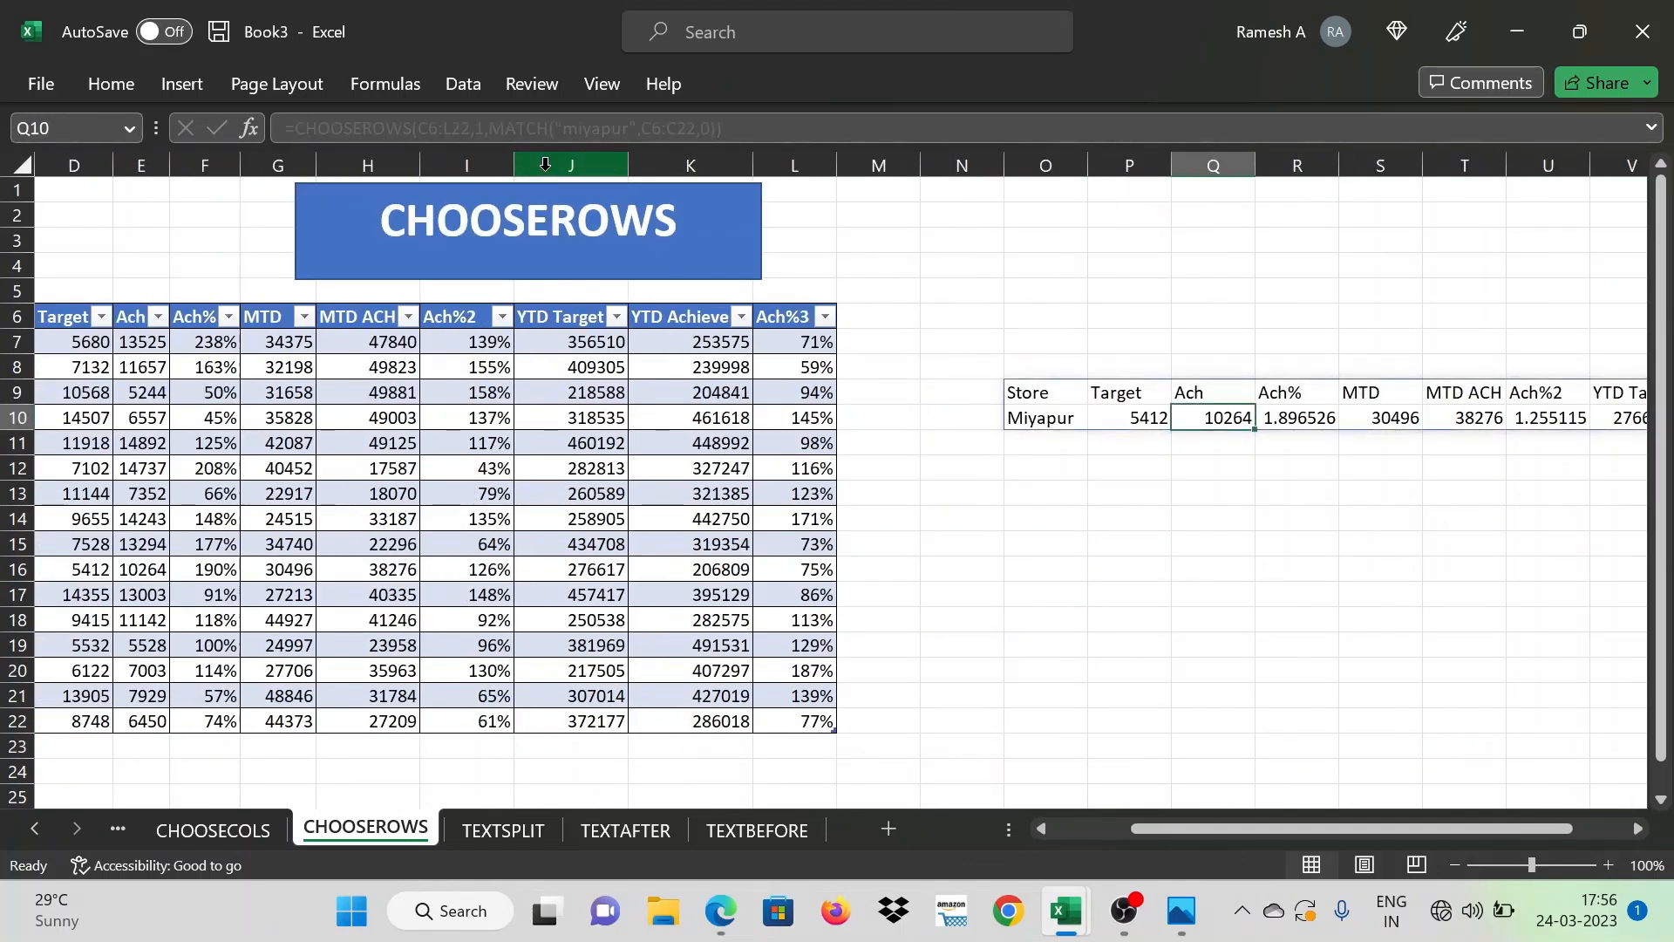
{"action": "key", "text": "Left"}
{"action": "key", "text": "Left"}
{"action": "key", "text": "Up"}
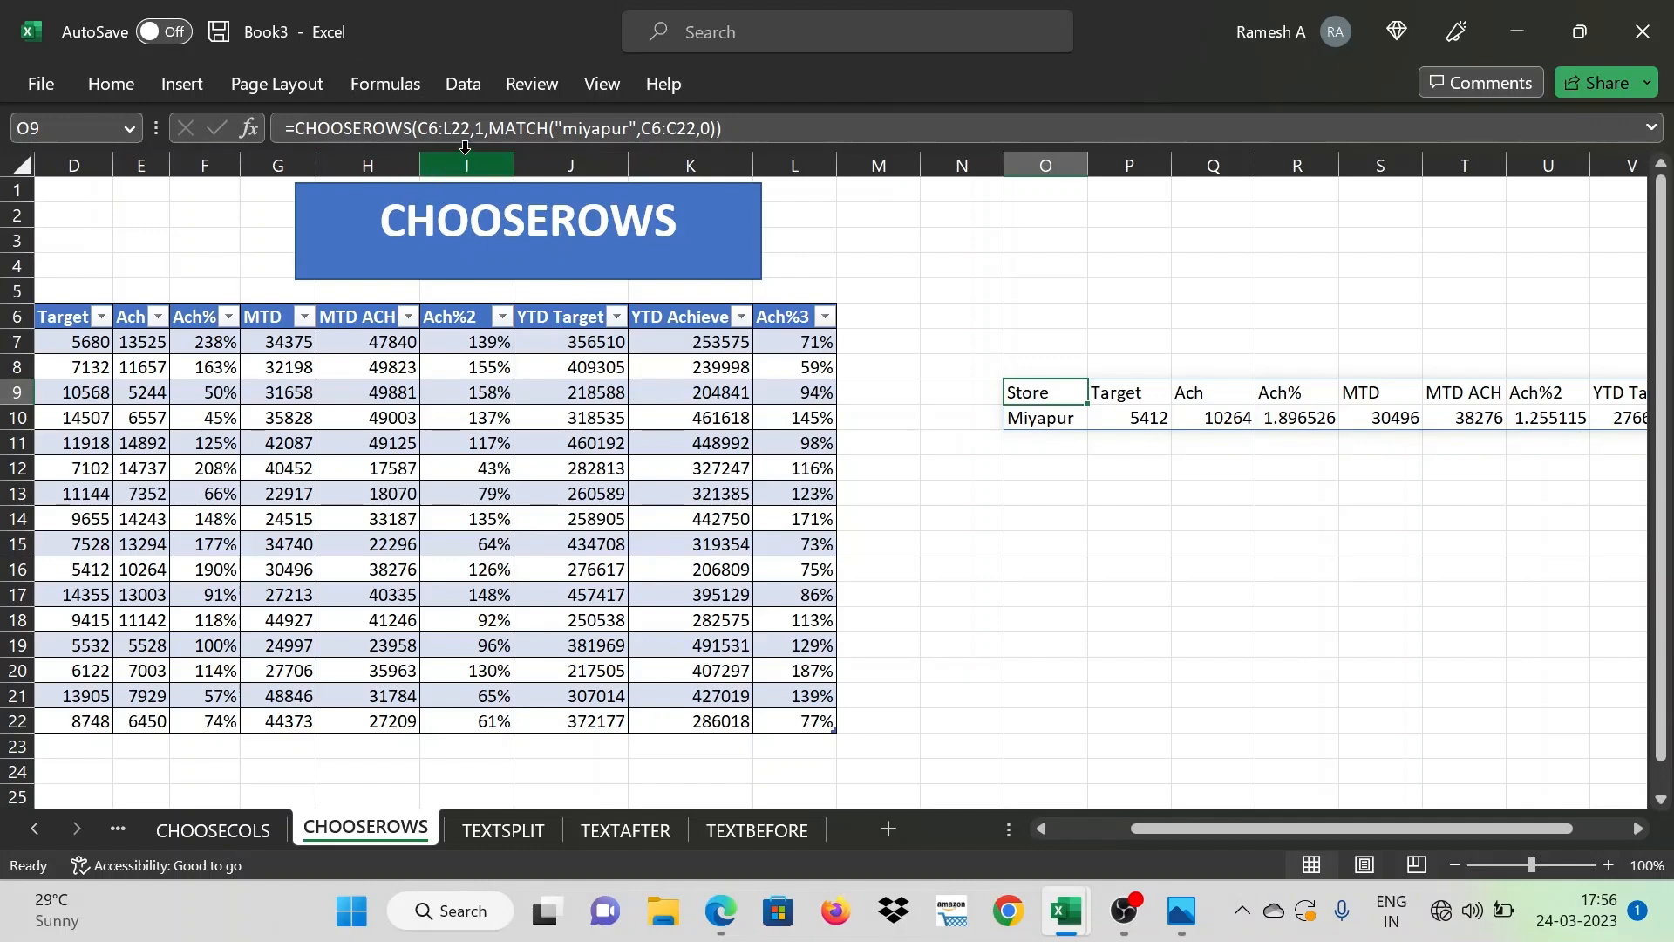
{"action": "double_click", "coordinate": [1056, 392]}
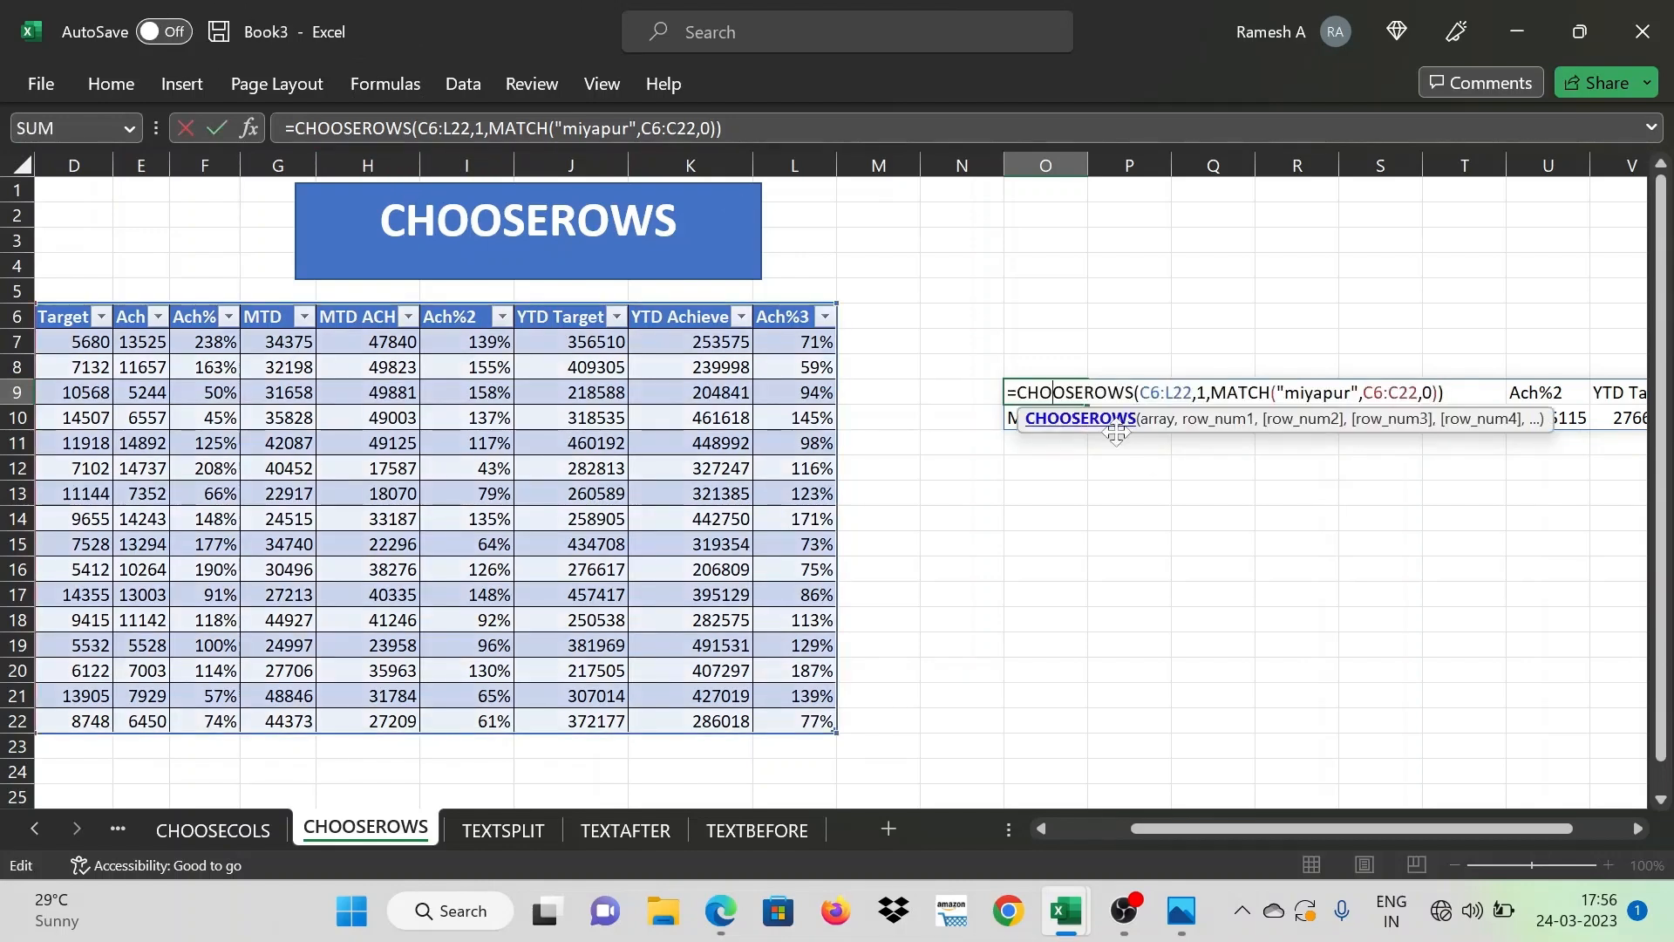
{"action": "left_click", "coordinate": [1193, 394]}
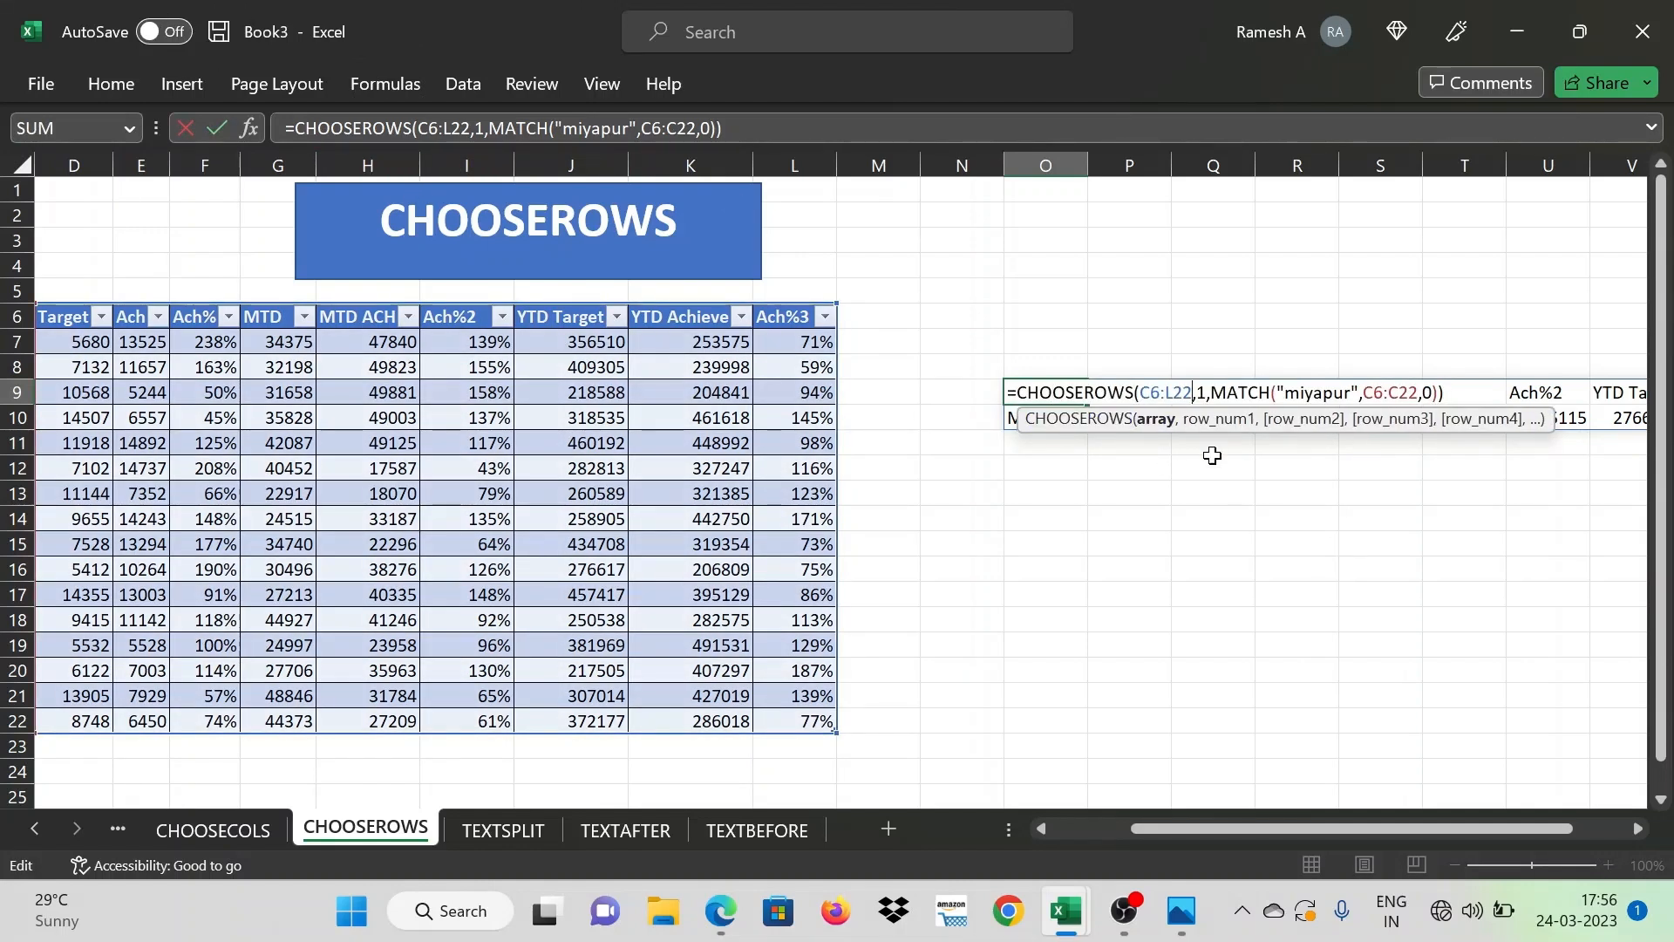
{"action": "key", "text": "BackSpace"}
{"action": "key", "text": "BackSpace"}
{"action": "key", "text": "BackSpace"}
{"action": "key", "text": "BackSpace"}
{"action": "key", "text": "BackSpace"}
{"action": "key", "text": "BackSpace"}
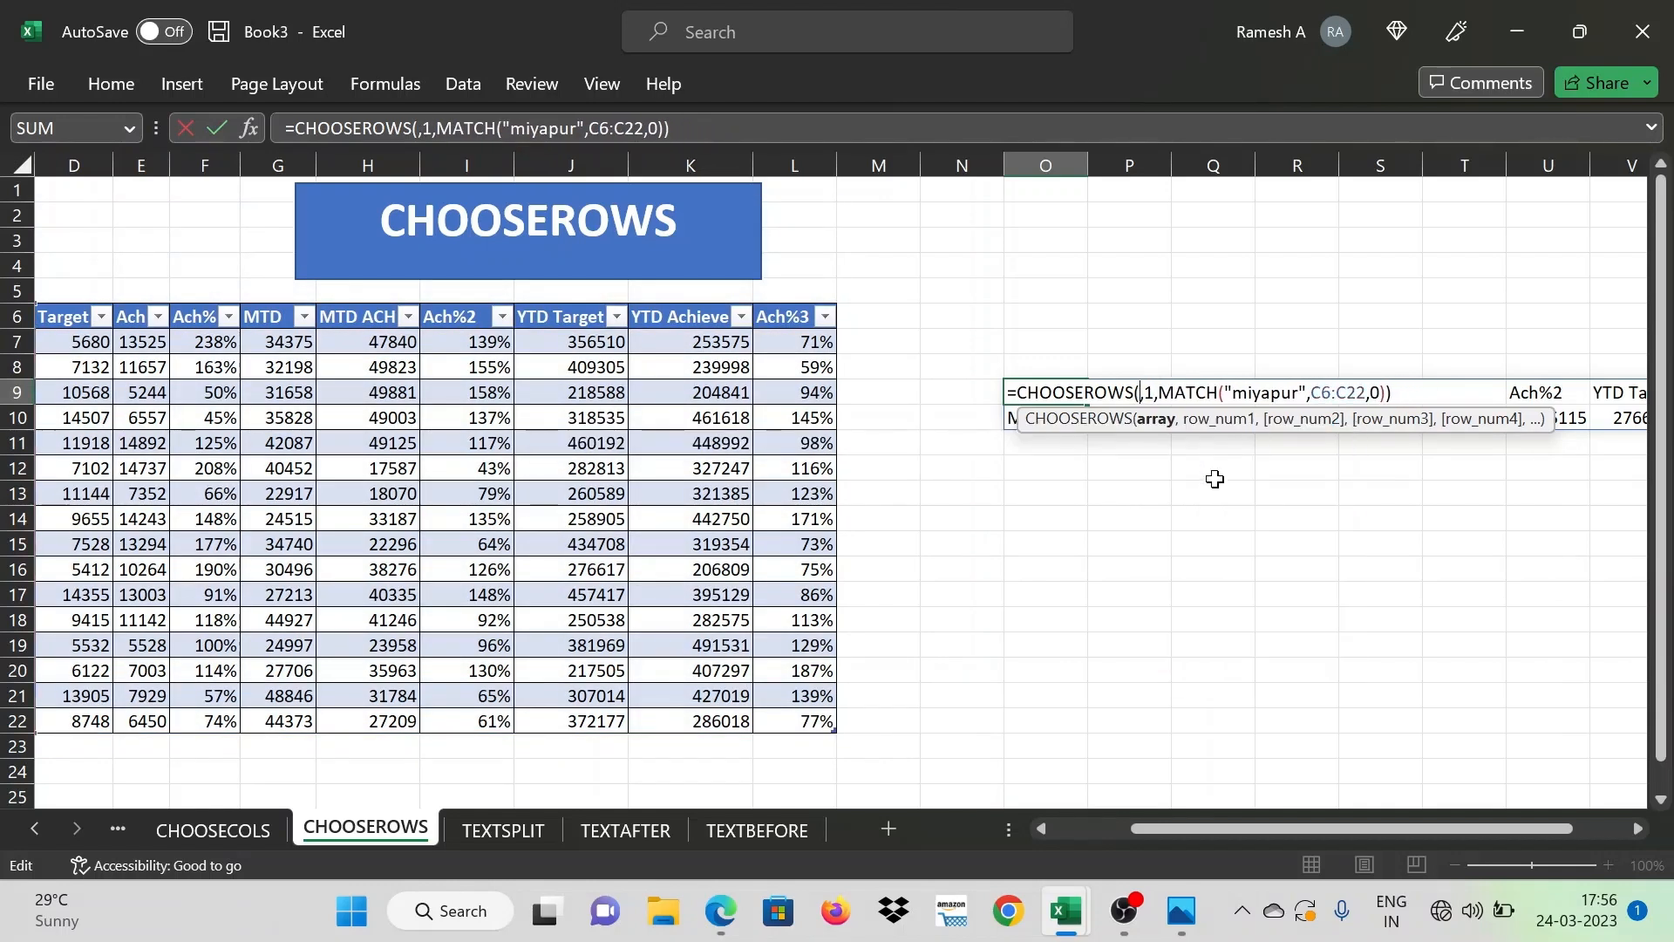
{"action": "left_click", "coordinate": [546, 321]}
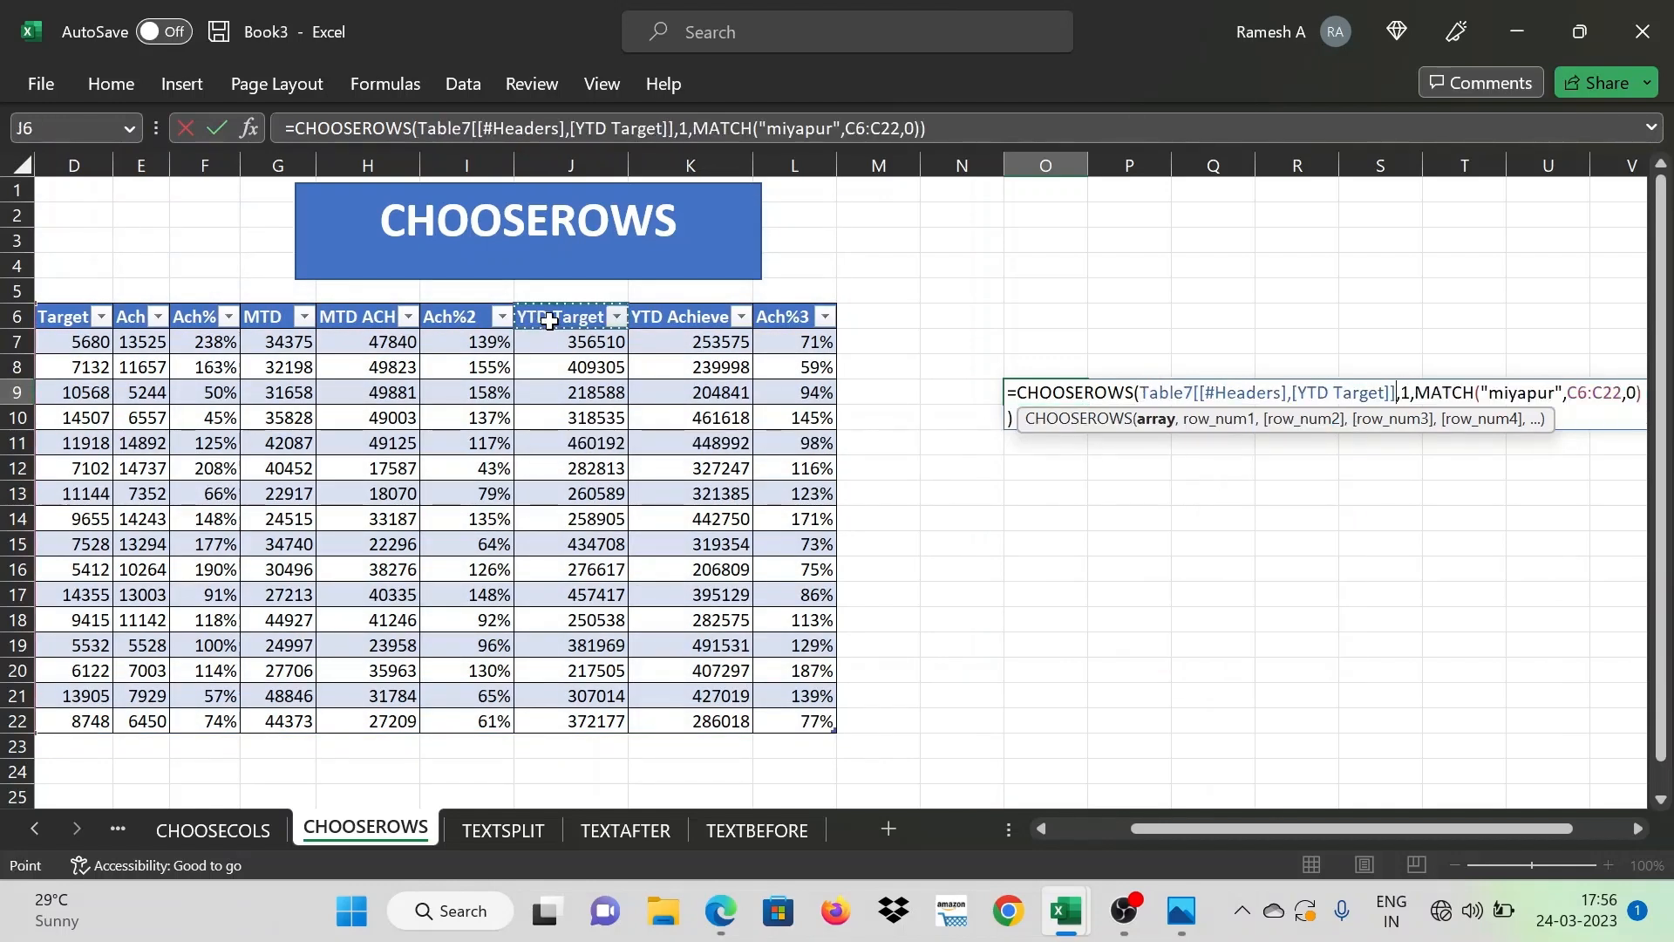
{"action": "key", "text": "ctrl+Left"}
{"action": "key", "text": "ctrl+shift+Right"}
{"action": "key", "text": "ctrl+shift+Down"}
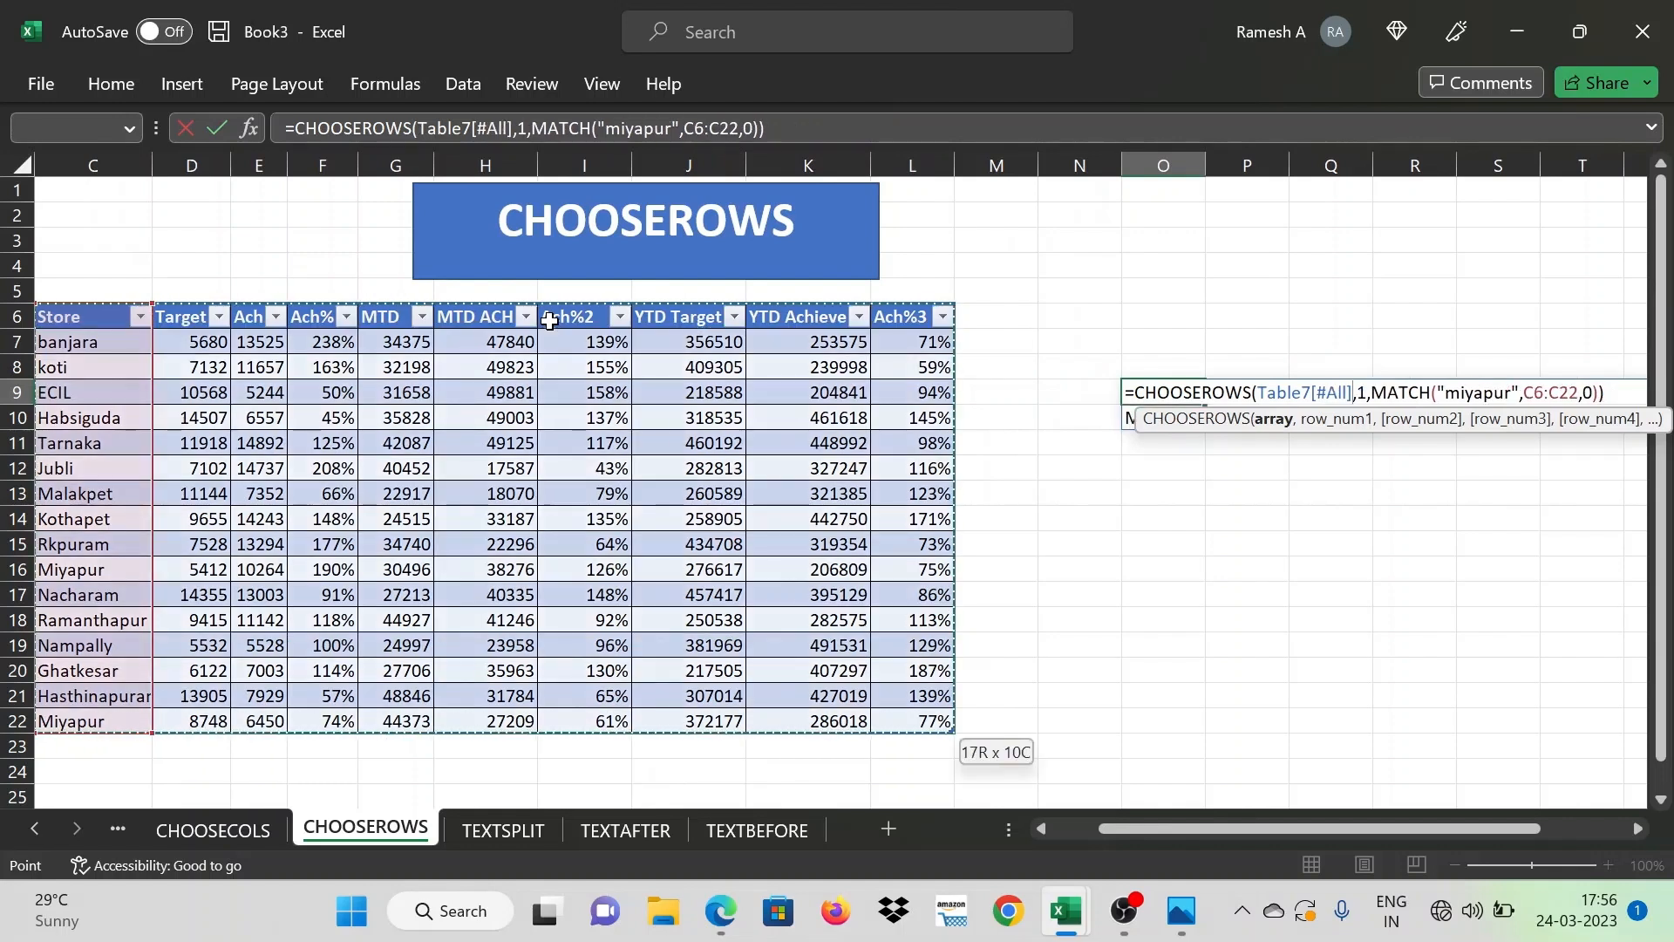
{"action": "key", "text": "Return"}
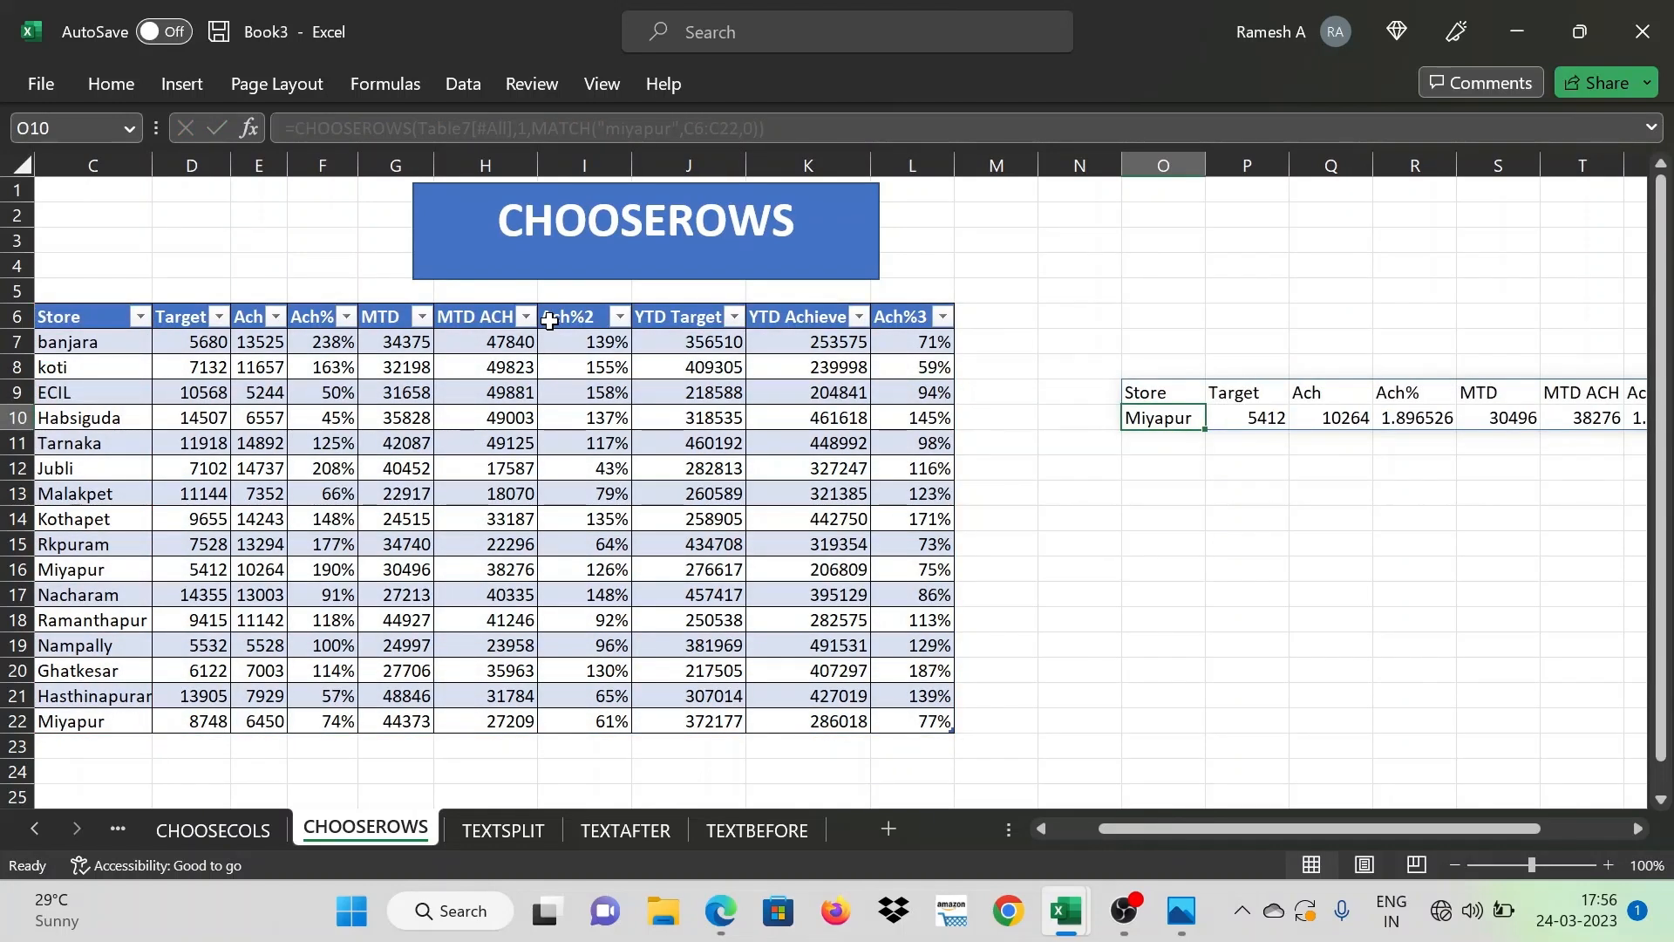
{"action": "key", "text": "Up"}
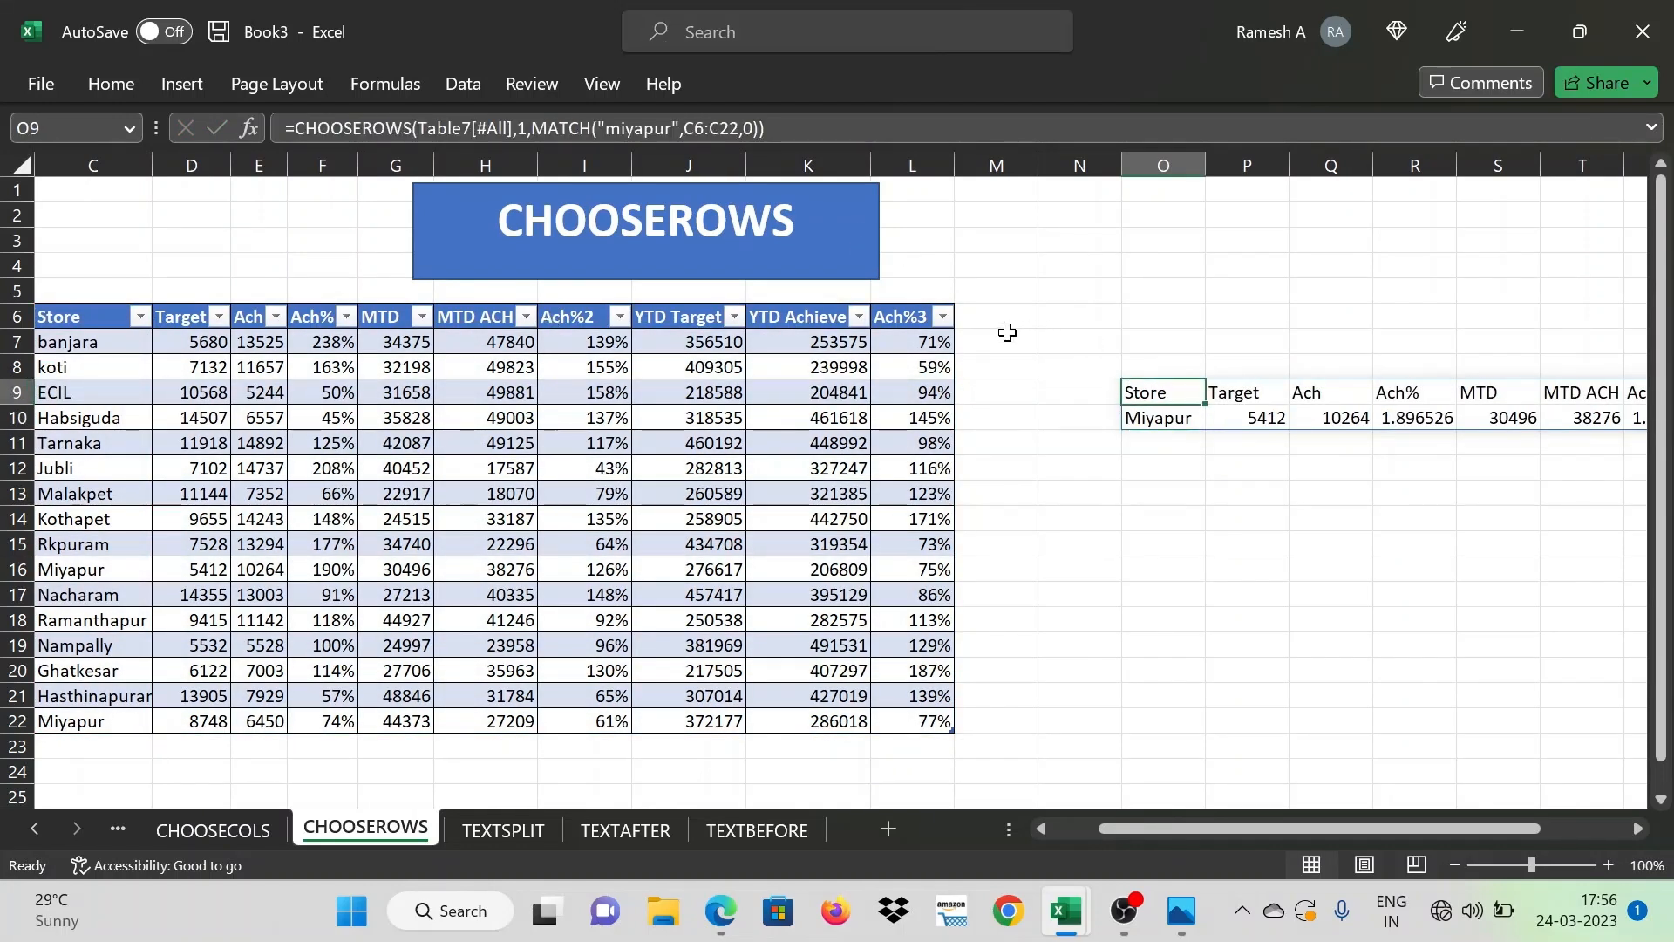
Add a new column with the header FF in M6, directly after the table's last column
{"action": "left_click", "coordinate": [1012, 333]}
{"action": "key", "text": "Up"}
{"action": "type", "text": "FF"}
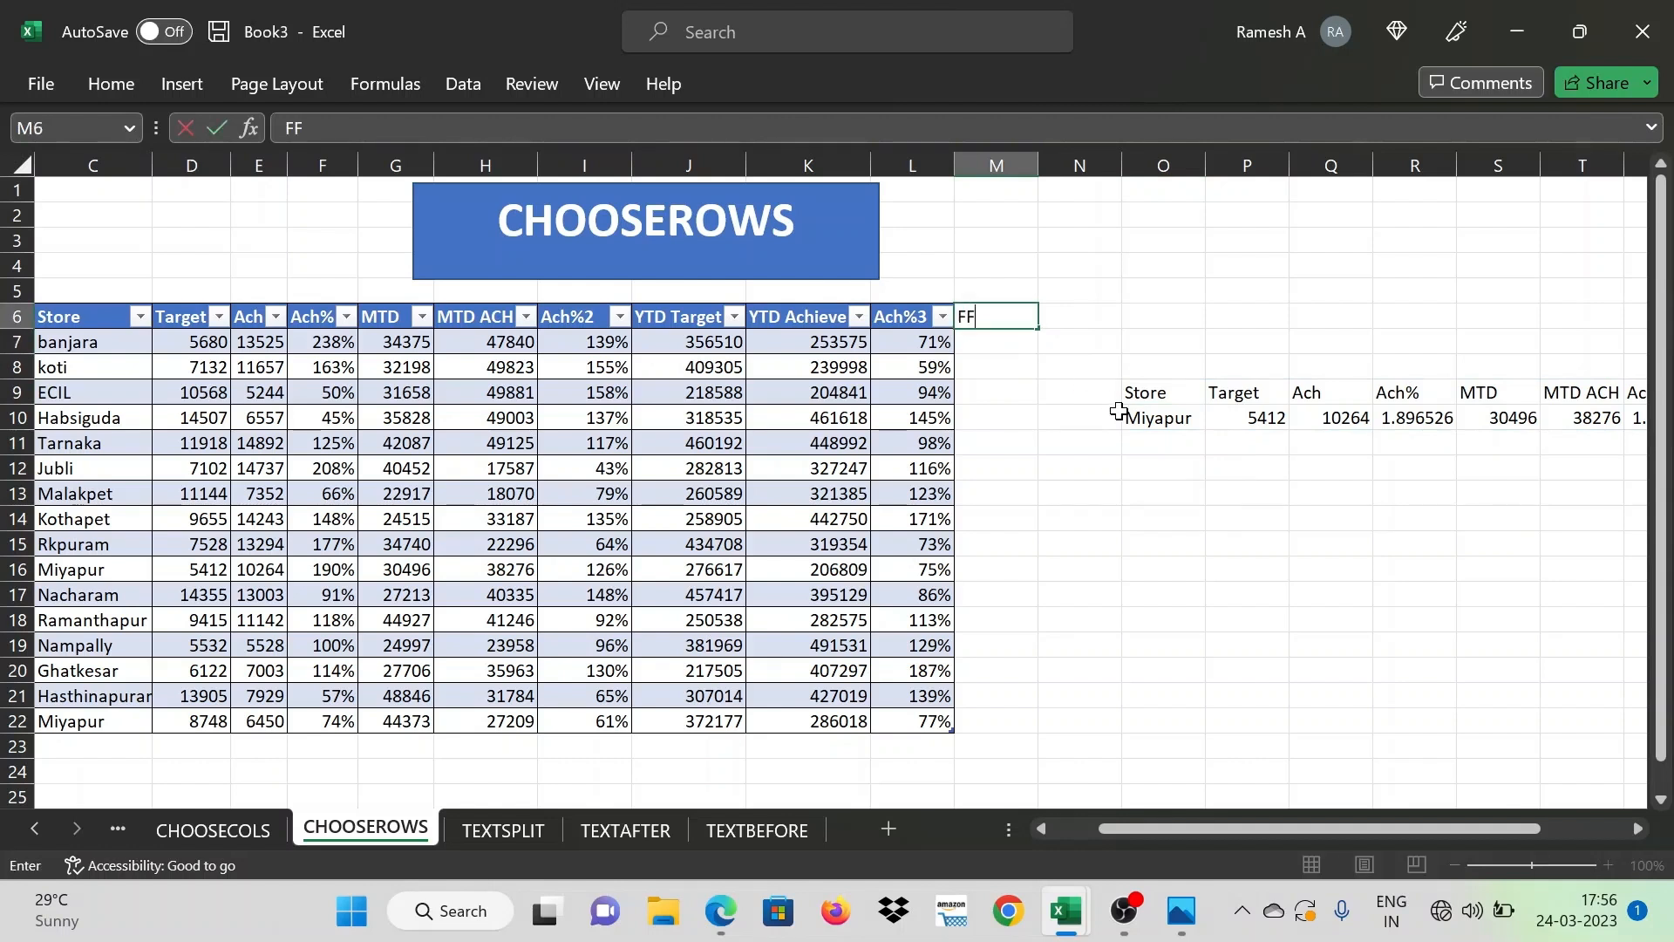
{"action": "key", "text": "Return"}
Enter 55 in the FF column for the Miyapur store in row 16
{"action": "key", "text": "Down"}
{"action": "key", "text": "Down"}
{"action": "key", "text": "Down"}
{"action": "key", "text": "Down"}
{"action": "key", "text": "Down"}
{"action": "key", "text": "Down"}
{"action": "key", "text": "Down"}
{"action": "key", "text": "Down"}
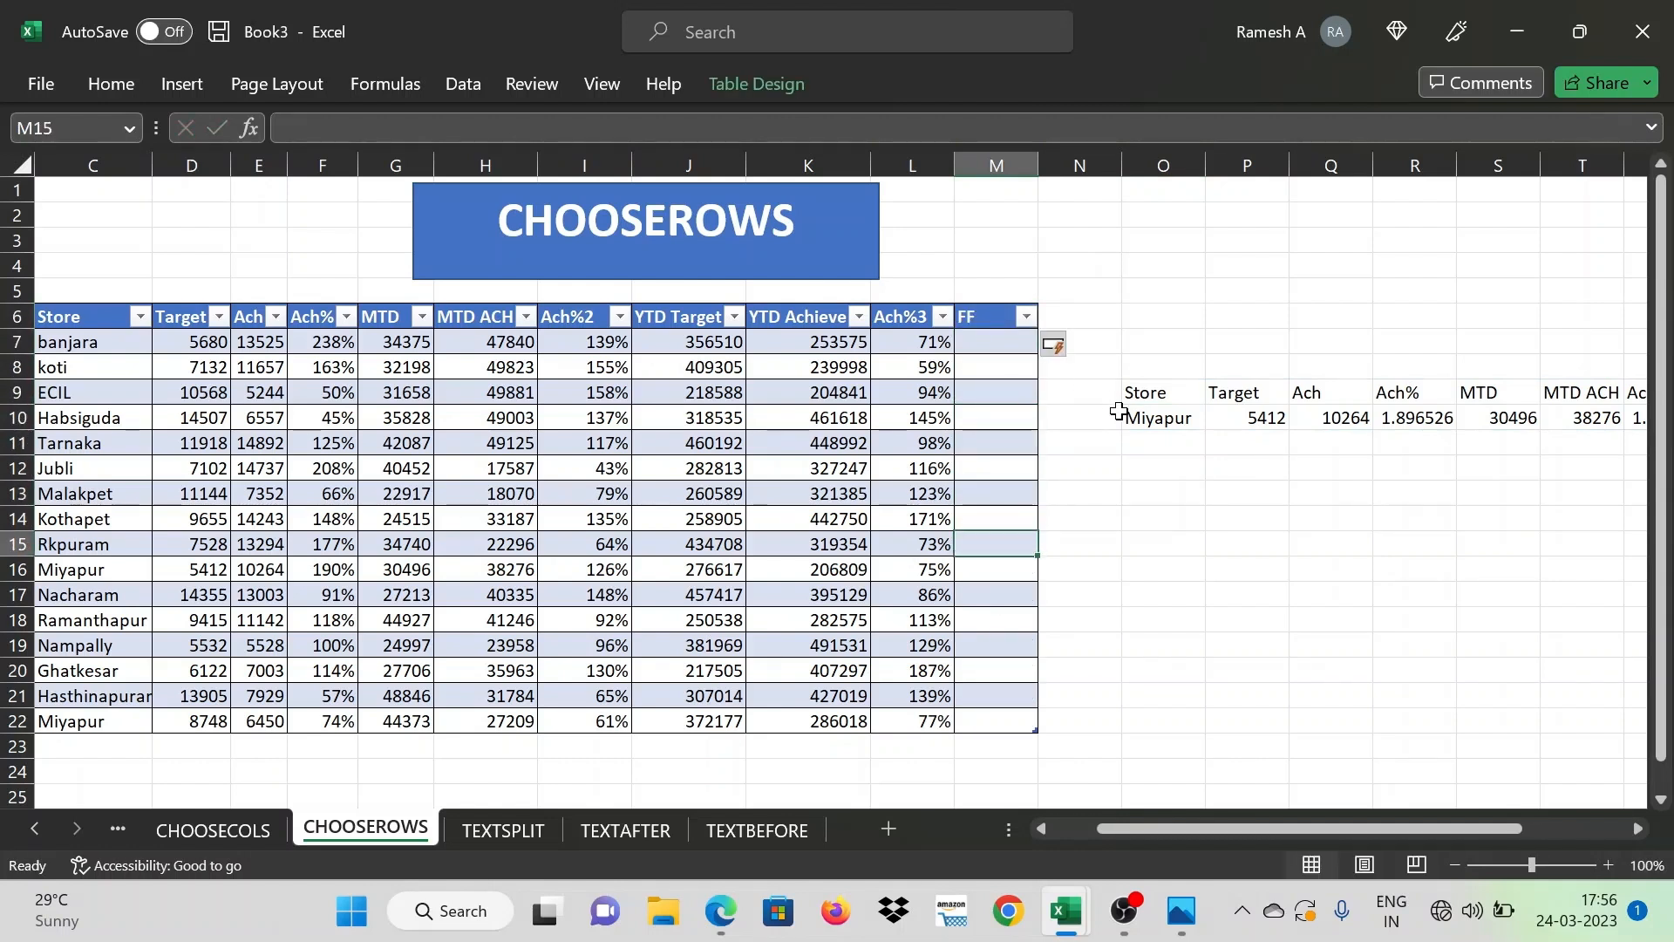
{"action": "key", "text": "Down"}
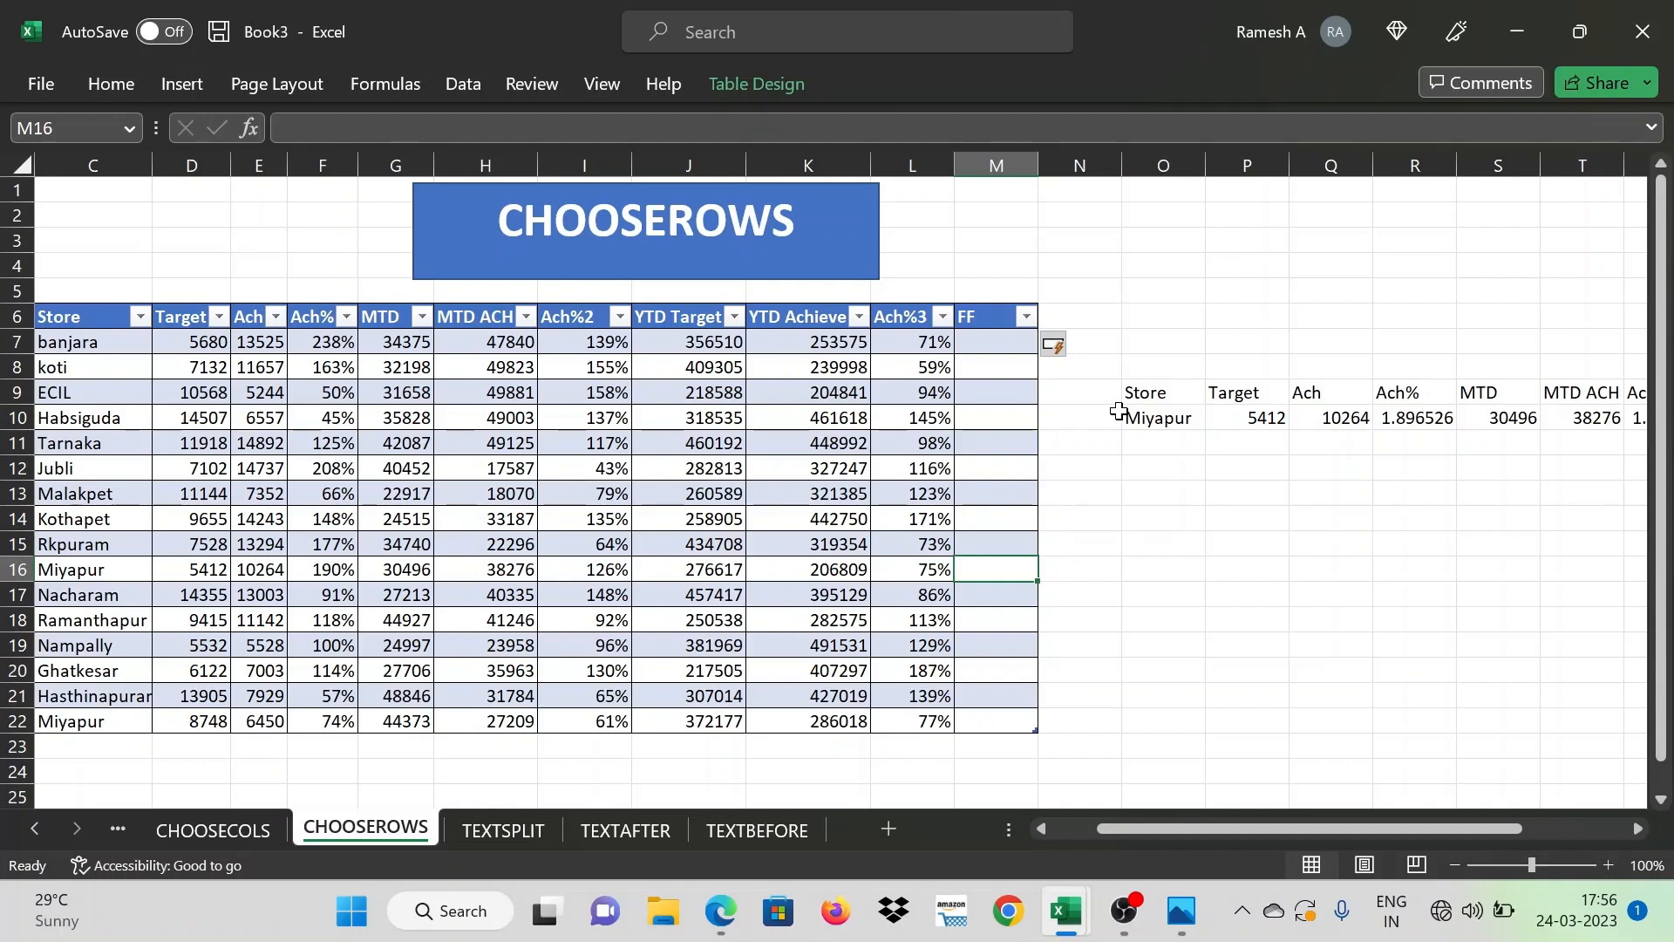
{"action": "type", "text": "55"}
{"action": "key", "text": "Right"}
Examine the far end of the CHOOSEROWS result for the new FF column and its Miyapur value
{"action": "key", "text": "Right"}
{"action": "key", "text": "Right"}
{"action": "key", "text": "Right"}
{"action": "key", "text": "Right"}
{"action": "key", "text": "Right"}
{"action": "key", "text": "Right"}
{"action": "key", "text": "Right"}
{"action": "key", "text": "Right"}
{"action": "key", "text": "Right"}
{"action": "key", "text": "Right"}
{"action": "key", "text": "Right"}
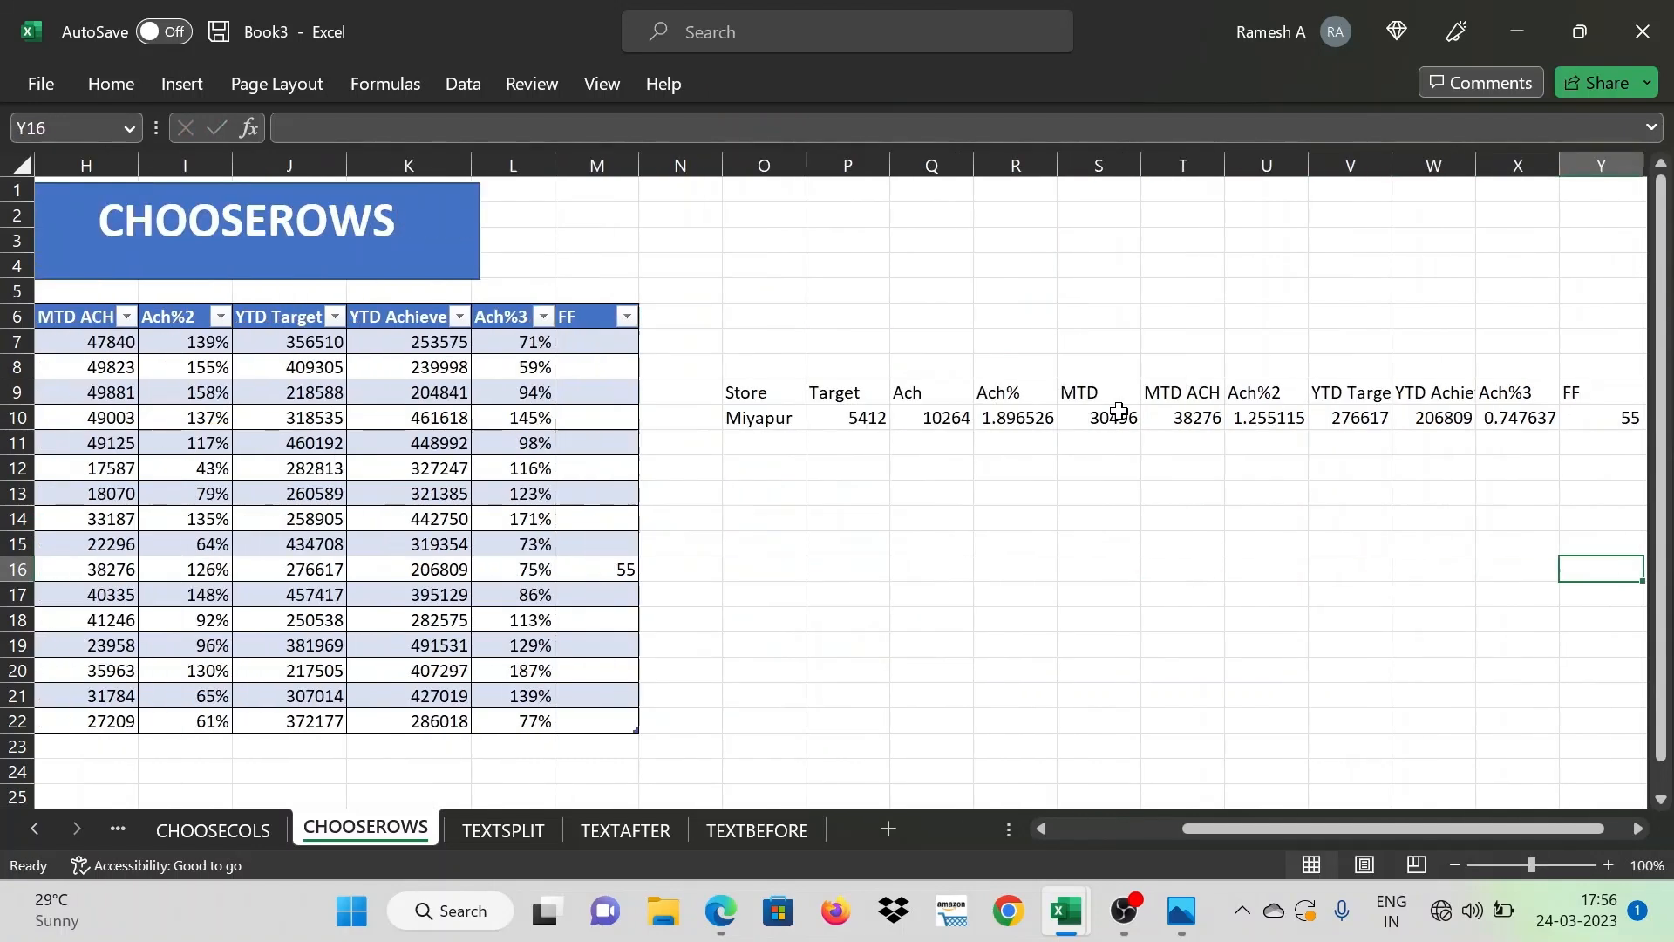
{"action": "key", "text": "Right"}
{"action": "key", "text": "Right"}
{"action": "key", "text": "Right"}
{"action": "key", "text": "Right"}
{"action": "key", "text": "Left"}
{"action": "key", "text": "Left"}
{"action": "key", "text": "Left"}
{"action": "key", "text": "Up"}
{"action": "key", "text": "Up"}
{"action": "key", "text": "Up"}
{"action": "key", "text": "Left"}
{"action": "key", "text": "Up"}
{"action": "key", "text": "Left"}
{"action": "key", "text": "Left"}
{"action": "key", "text": "Left"}
{"action": "key", "text": "Left"}
{"action": "key", "text": "Left"}
{"action": "key", "text": "Left"}
{"action": "key", "text": "Left"}
{"action": "key", "text": "Left"}
{"action": "key", "text": "Left"}
{"action": "key", "text": "Left"}
{"action": "key", "text": "Left"}
{"action": "key", "text": "Left"}
{"action": "key", "text": "Left"}
{"action": "key", "text": "Left"}
{"action": "key", "text": "Left"}
{"action": "key", "text": "Left"}
{"action": "key", "text": "Left"}
{"action": "key", "text": "Left"}
{"action": "key", "text": "Left"}
{"action": "key", "text": "Right"}
{"action": "key", "text": "Right"}
{"action": "key", "text": "Right"}
{"action": "key", "text": "Right"}
{"action": "key", "text": "Right"}
{"action": "key", "text": "Right"}
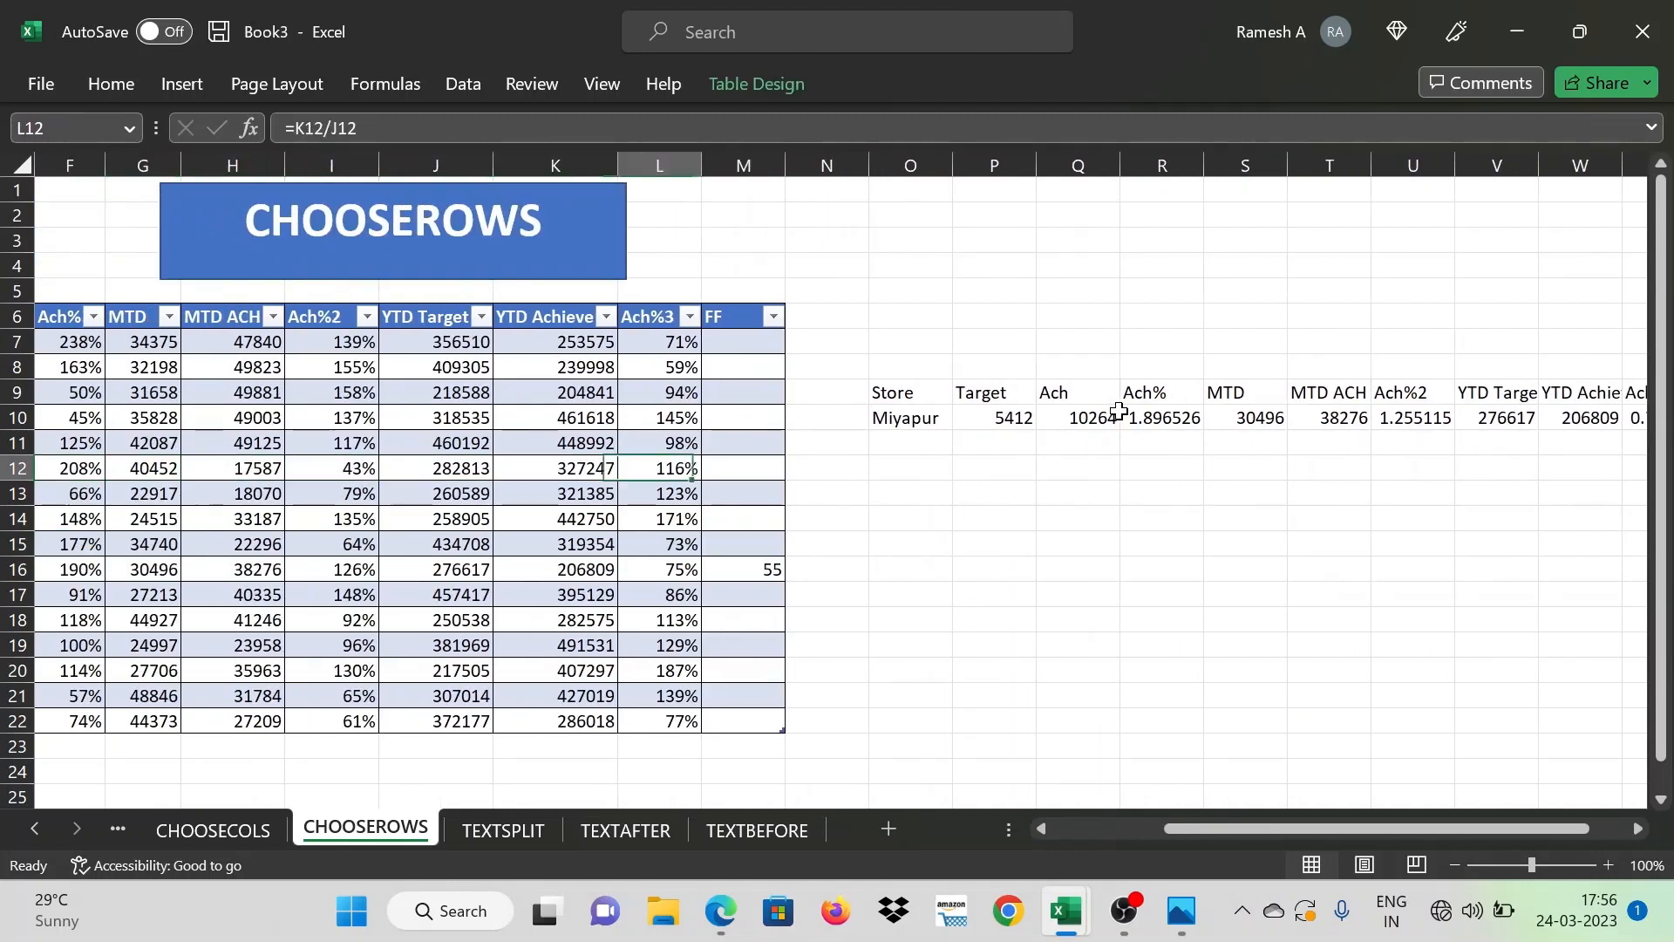
Add another table column with the header atv in N6, directly after the FF column
{"action": "key", "text": "Right"}
{"action": "key", "text": "Down"}
{"action": "key", "text": "Down"}
{"action": "key", "text": "Down"}
{"action": "key", "text": "Down"}
{"action": "key", "text": "Right"}
{"action": "key", "text": "Up"}
{"action": "key", "text": "Up"}
{"action": "key", "text": "Up"}
{"action": "key", "text": "Up"}
{"action": "key", "text": "Up"}
{"action": "key", "text": "Up"}
{"action": "key", "text": "Right"}
{"action": "key", "text": "Left"}
{"action": "key", "text": "Down"}
{"action": "key", "text": "Down"}
{"action": "key", "text": "Down"}
{"action": "key", "text": "Down"}
{"action": "key", "text": "Down"}
{"action": "key", "text": "Down"}
{"action": "key", "text": "Up"}
{"action": "key", "text": "Up"}
{"action": "key", "text": "Up"}
{"action": "key", "text": "Up"}
{"action": "key", "text": "Up"}
{"action": "key", "text": "Up"}
{"action": "key", "text": "Up"}
{"action": "key", "text": "Up"}
{"action": "key", "text": "Up"}
{"action": "key", "text": "Up"}
{"action": "key", "text": "Up"}
{"action": "key", "text": "Down"}
{"action": "type", "text": "atv"}
{"action": "key", "text": "Return"}
Enter 66 in the atv column for the Miyapur store in row 16
{"action": "key", "text": "Down"}
{"action": "key", "text": "Down"}
{"action": "key", "text": "Down"}
{"action": "key", "text": "Down"}
{"action": "key", "text": "Down"}
{"action": "key", "text": "Down"}
{"action": "key", "text": "Down"}
{"action": "key", "text": "Down"}
{"action": "key", "text": "Down"}
{"action": "key", "text": "Down"}
{"action": "key", "text": "Up"}
{"action": "type", "text": "66"}
{"action": "key", "text": "Right"}
Examine the far end of the CHOOSEROWS result for the new atv column and its Miyapur value
{"action": "key", "text": "Right"}
{"action": "key", "text": "Right"}
{"action": "key", "text": "Right"}
{"action": "key", "text": "Right"}
{"action": "key", "text": "Right"}
{"action": "key", "text": "Right"}
{"action": "key", "text": "Right"}
{"action": "key", "text": "Right"}
{"action": "key", "text": "Right"}
{"action": "key", "text": "Right"}
{"action": "key", "text": "Right"}
{"action": "key", "text": "Right"}
{"action": "key", "text": "Right"}
{"action": "key", "text": "Right"}
{"action": "key", "text": "Right"}
{"action": "key", "text": "Left"}
{"action": "key", "text": "Left"}
{"action": "key", "text": "Left"}
{"action": "key", "text": "Left"}
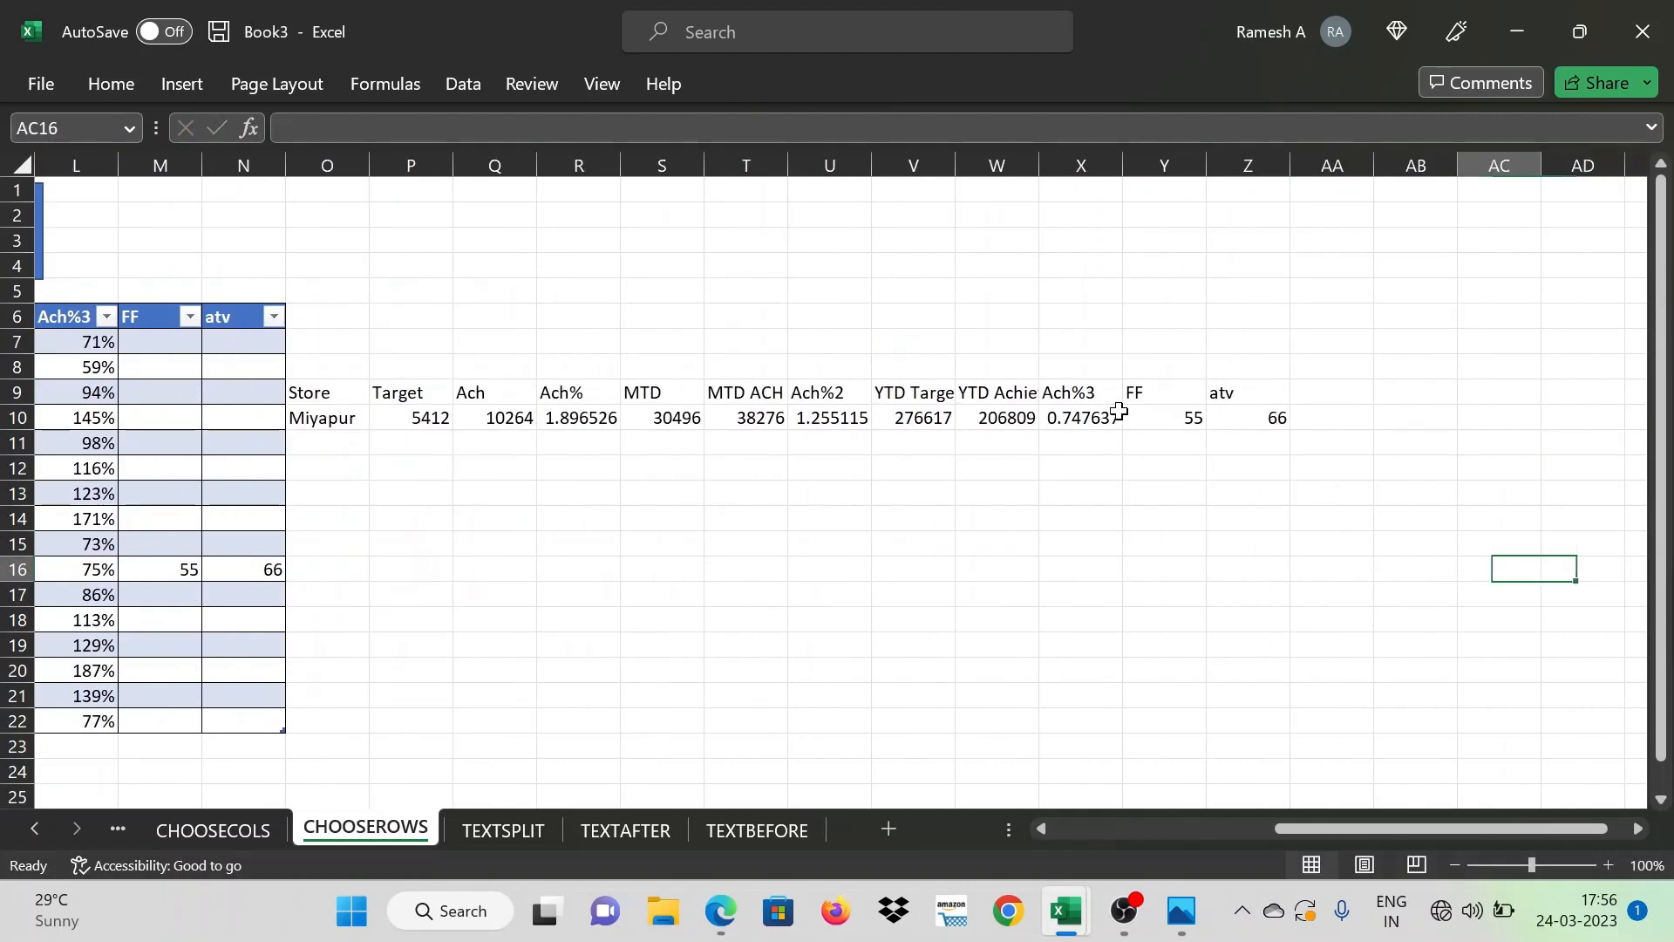
{"action": "key", "text": "Up"}
{"action": "key", "text": "Up"}
{"action": "key", "text": "Up"}
{"action": "key", "text": "Up"}
{"action": "key", "text": "Up"}
{"action": "key", "text": "Up"}
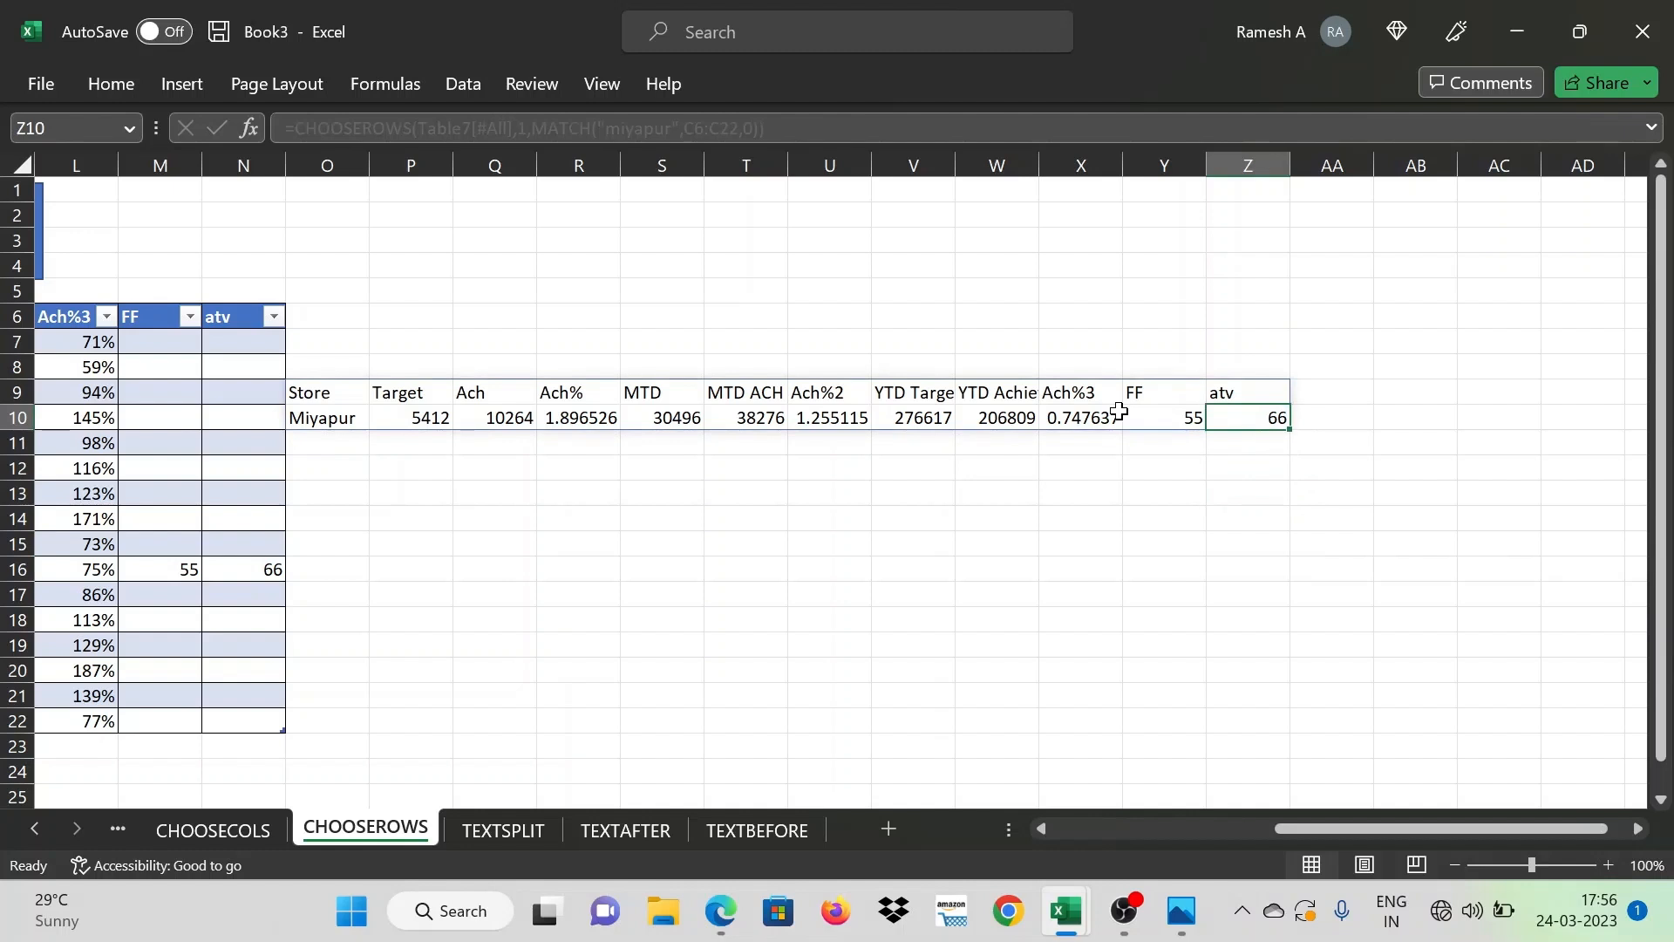
Move the whole CHOOSEROWS result from O9 one column over to P9, leaving a gap beside the table
{"action": "key", "text": "Left"}
{"action": "key", "text": "Left"}
{"action": "key", "text": "Left"}
{"action": "key", "text": "Left"}
{"action": "key", "text": "Left"}
{"action": "key", "text": "Left"}
{"action": "key", "text": "Left"}
{"action": "key", "text": "Left"}
{"action": "key", "text": "Left"}
{"action": "key", "text": "Left"}
{"action": "key", "text": "Left"}
{"action": "key", "text": "Up"}
{"action": "key", "text": "ctrl+shift+Right"}
{"action": "key", "text": "shift+Down"}
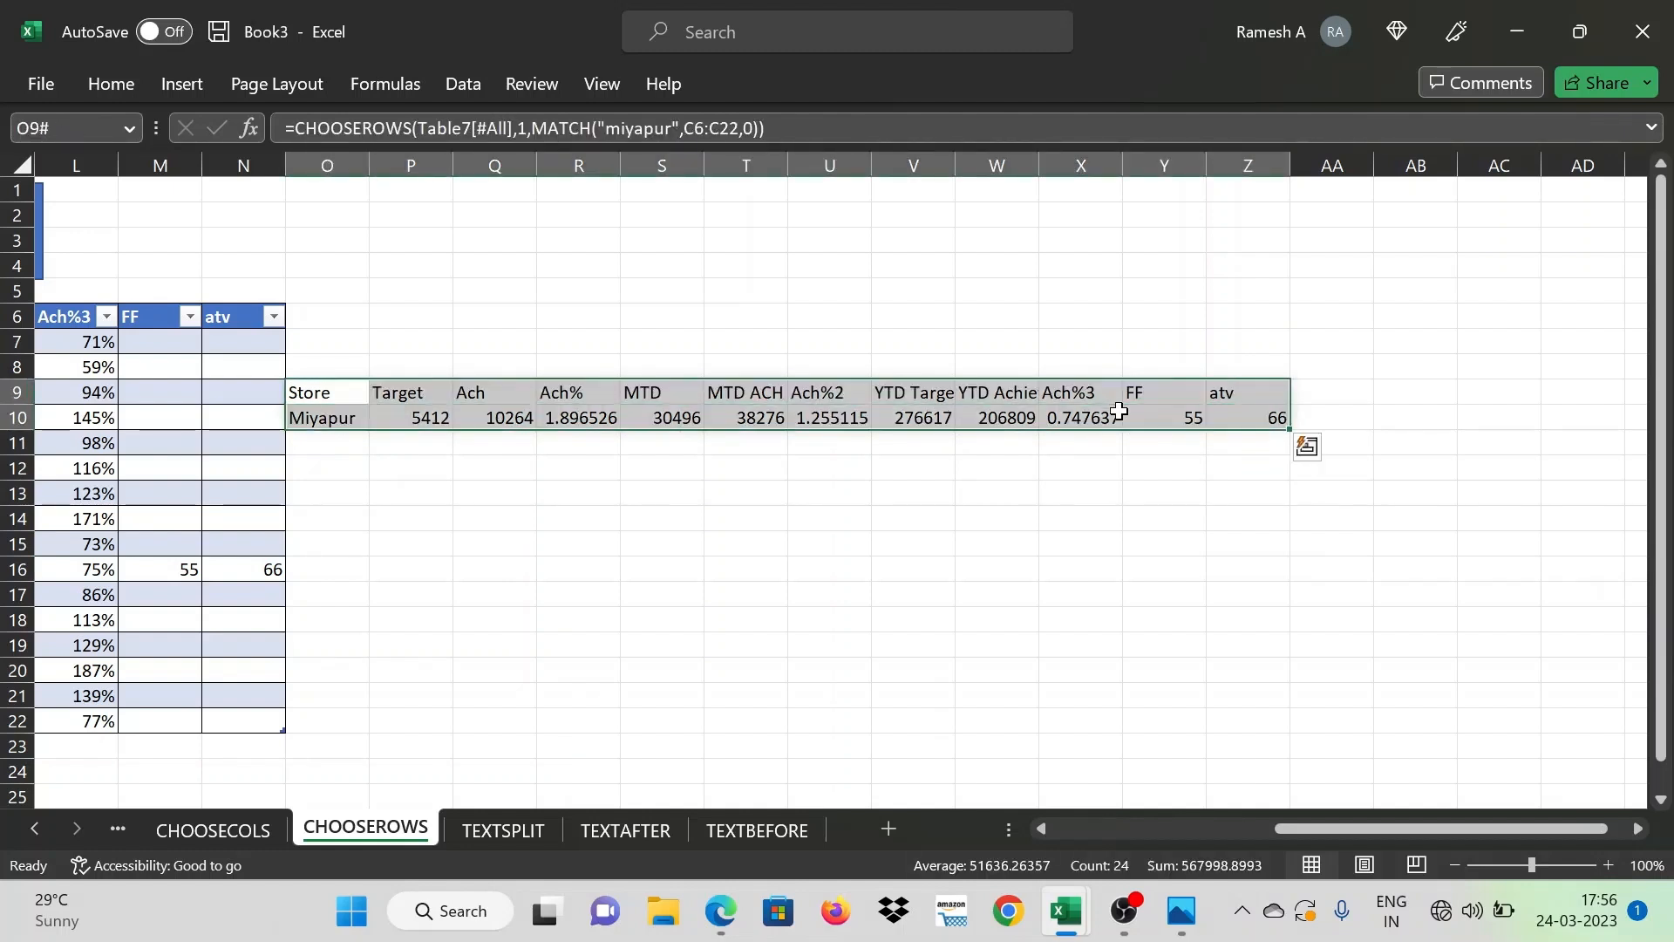
{"action": "key", "text": "ctrl+x"}
{"action": "key", "text": "Right"}
{"action": "key", "text": "ctrl+v"}
{"action": "key", "text": "Down"}
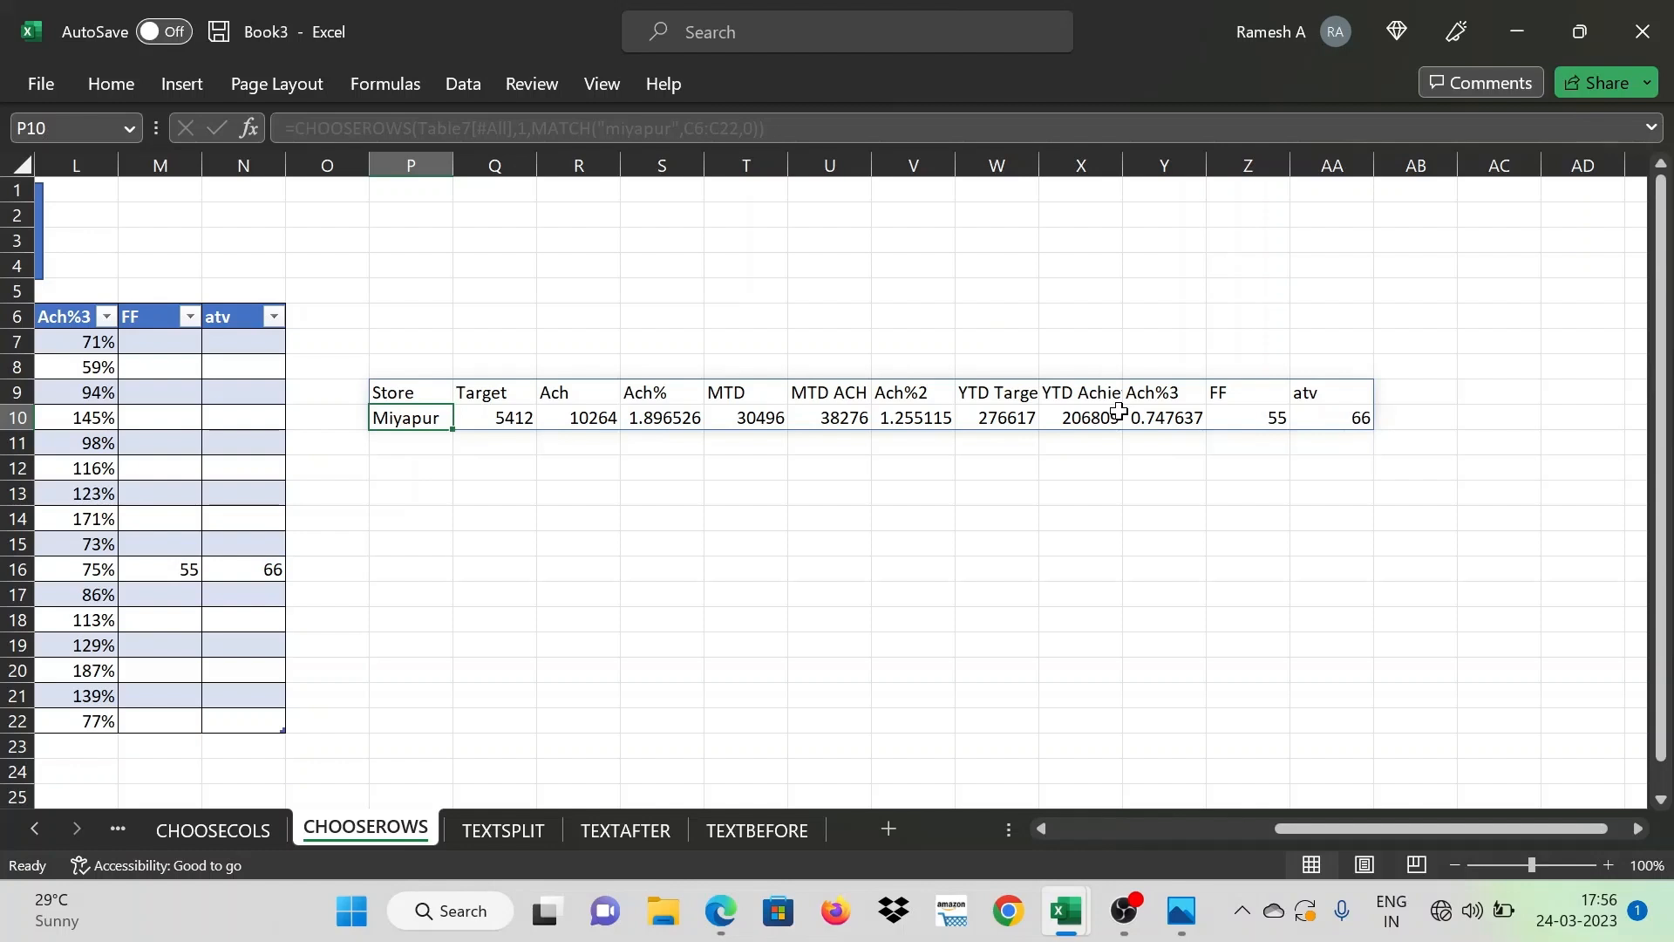
Switch to the TEXTSPLIT sheet and select E9, beside the comma-separated names in D9
{"action": "left_click", "coordinate": [493, 843]}
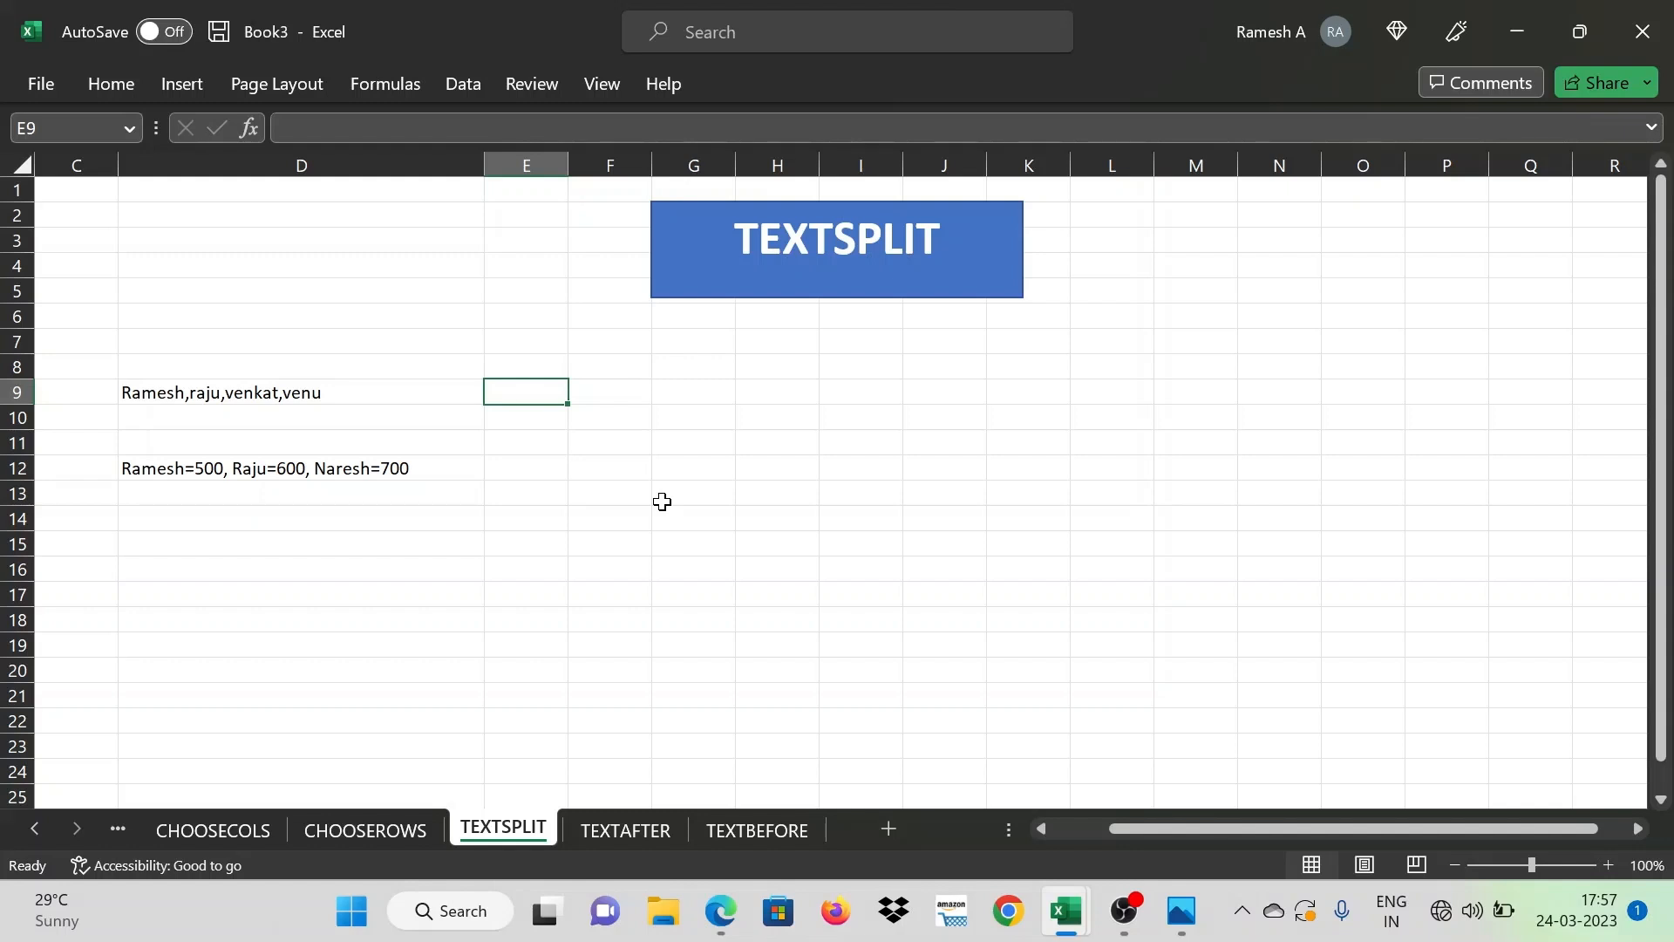
{"action": "key", "text": "Left"}
{"action": "key", "text": "Right"}
{"action": "key", "text": "Down"}
{"action": "key", "text": "Up"}
{"action": "key", "text": "Left"}
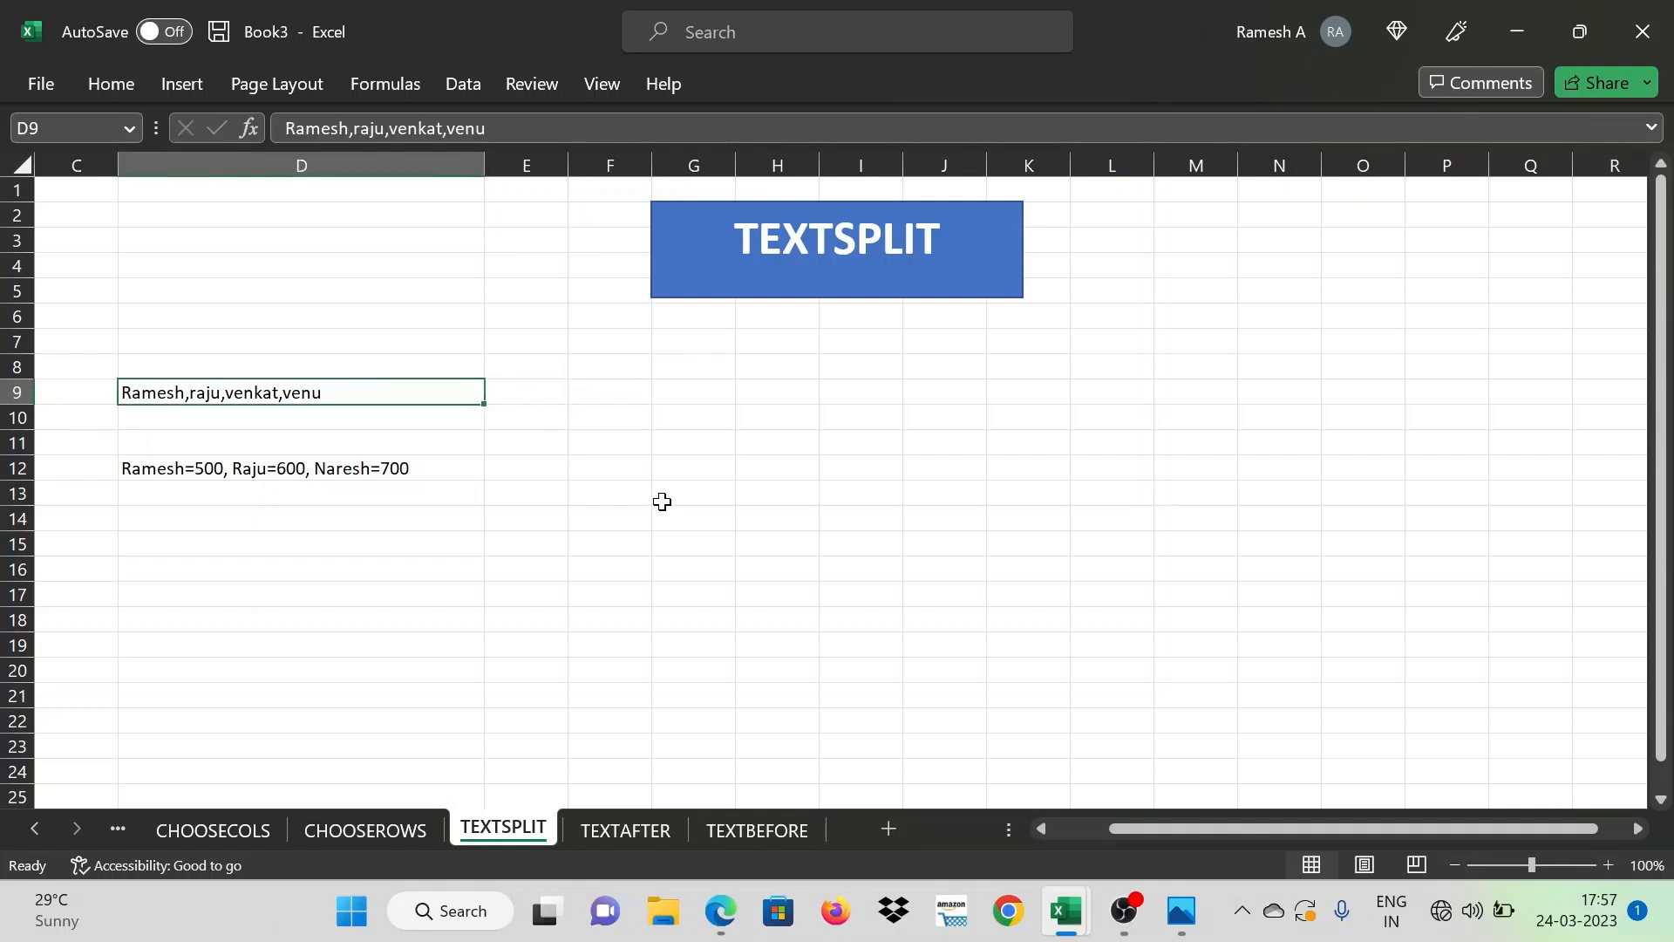
{"action": "key", "text": "Right"}
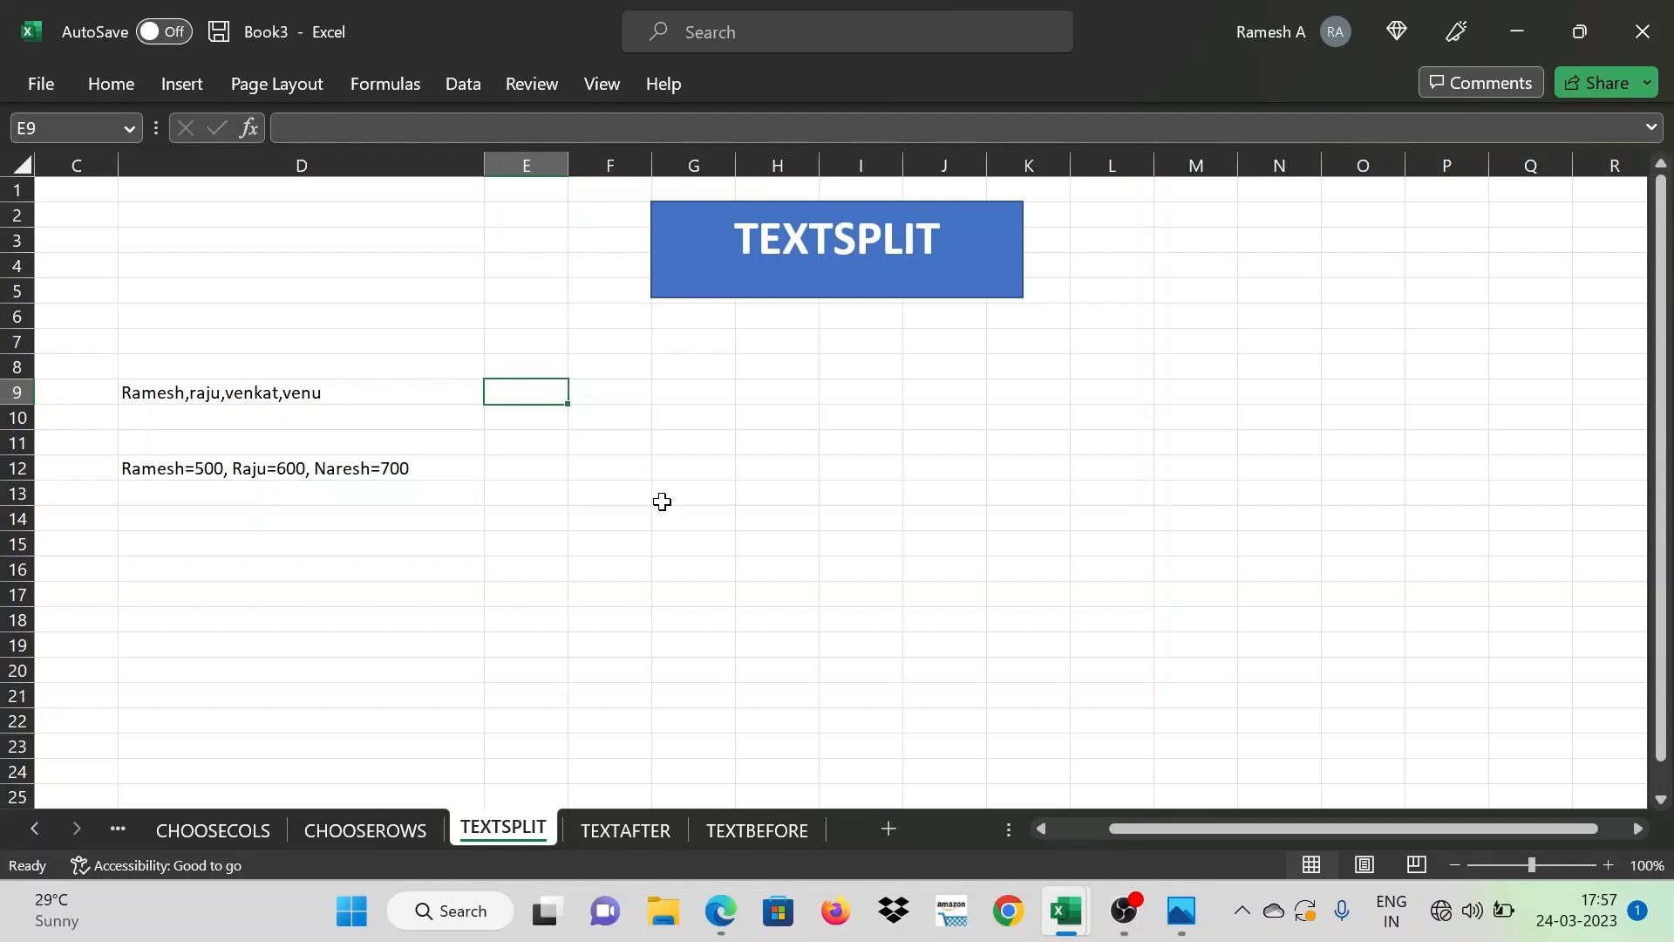
Enter the formula =TEXTSPLIT(D9,",") in E9 to split the comma-separated names into columns
{"action": "type", "text": "="}
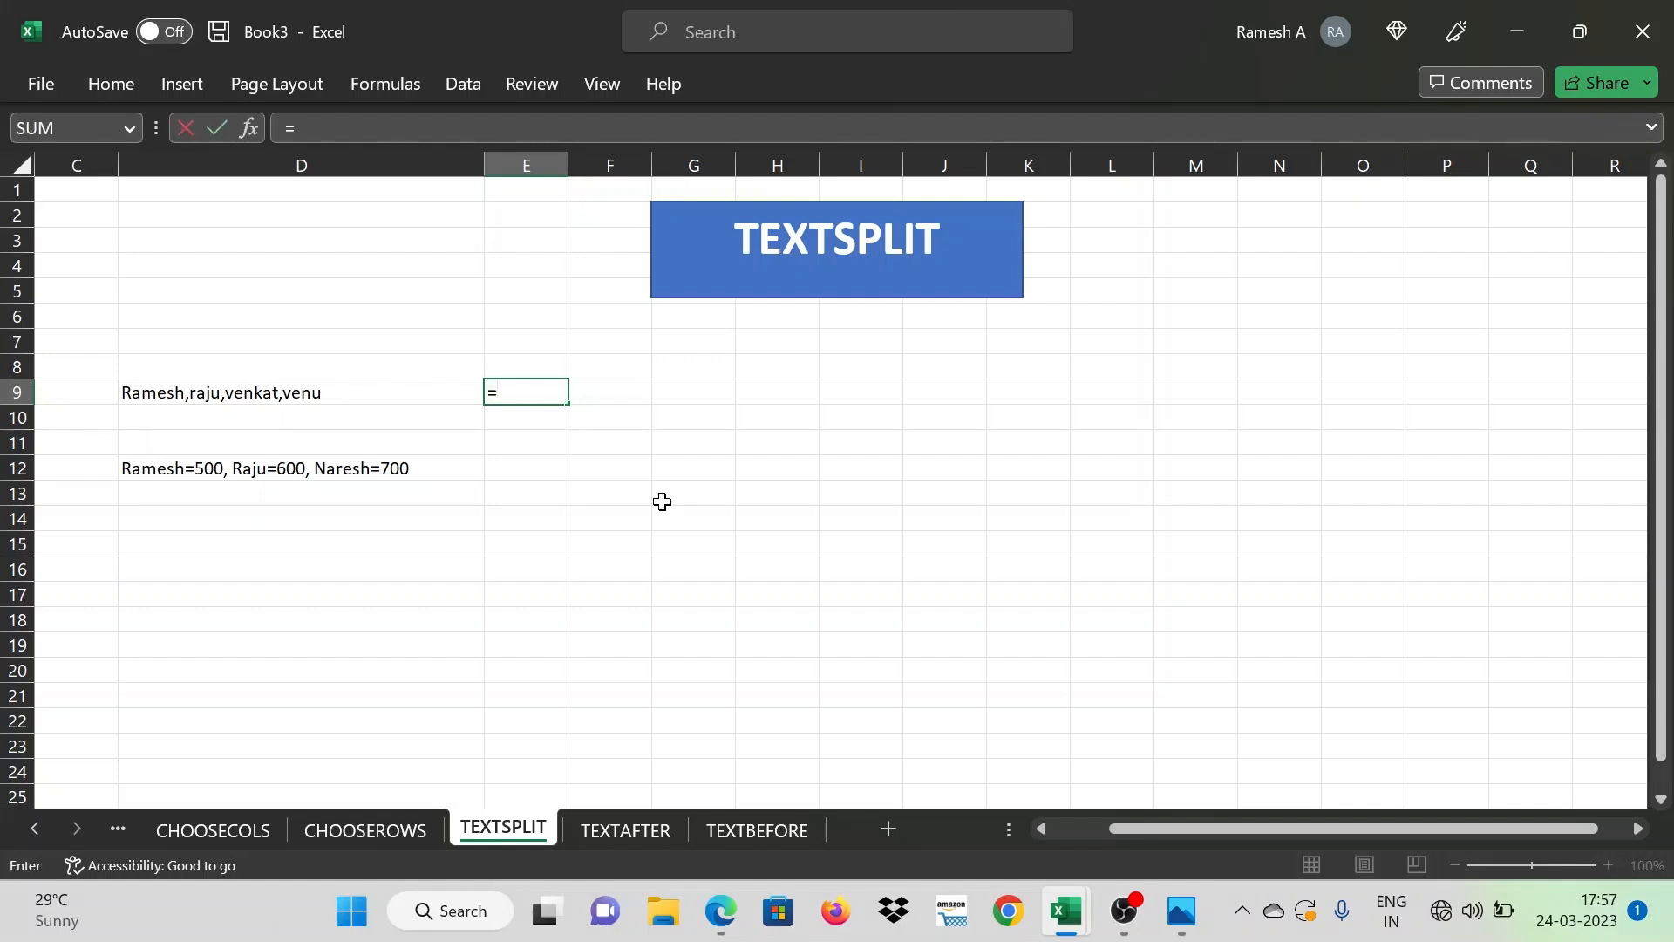
{"action": "type", "text": "tex"}
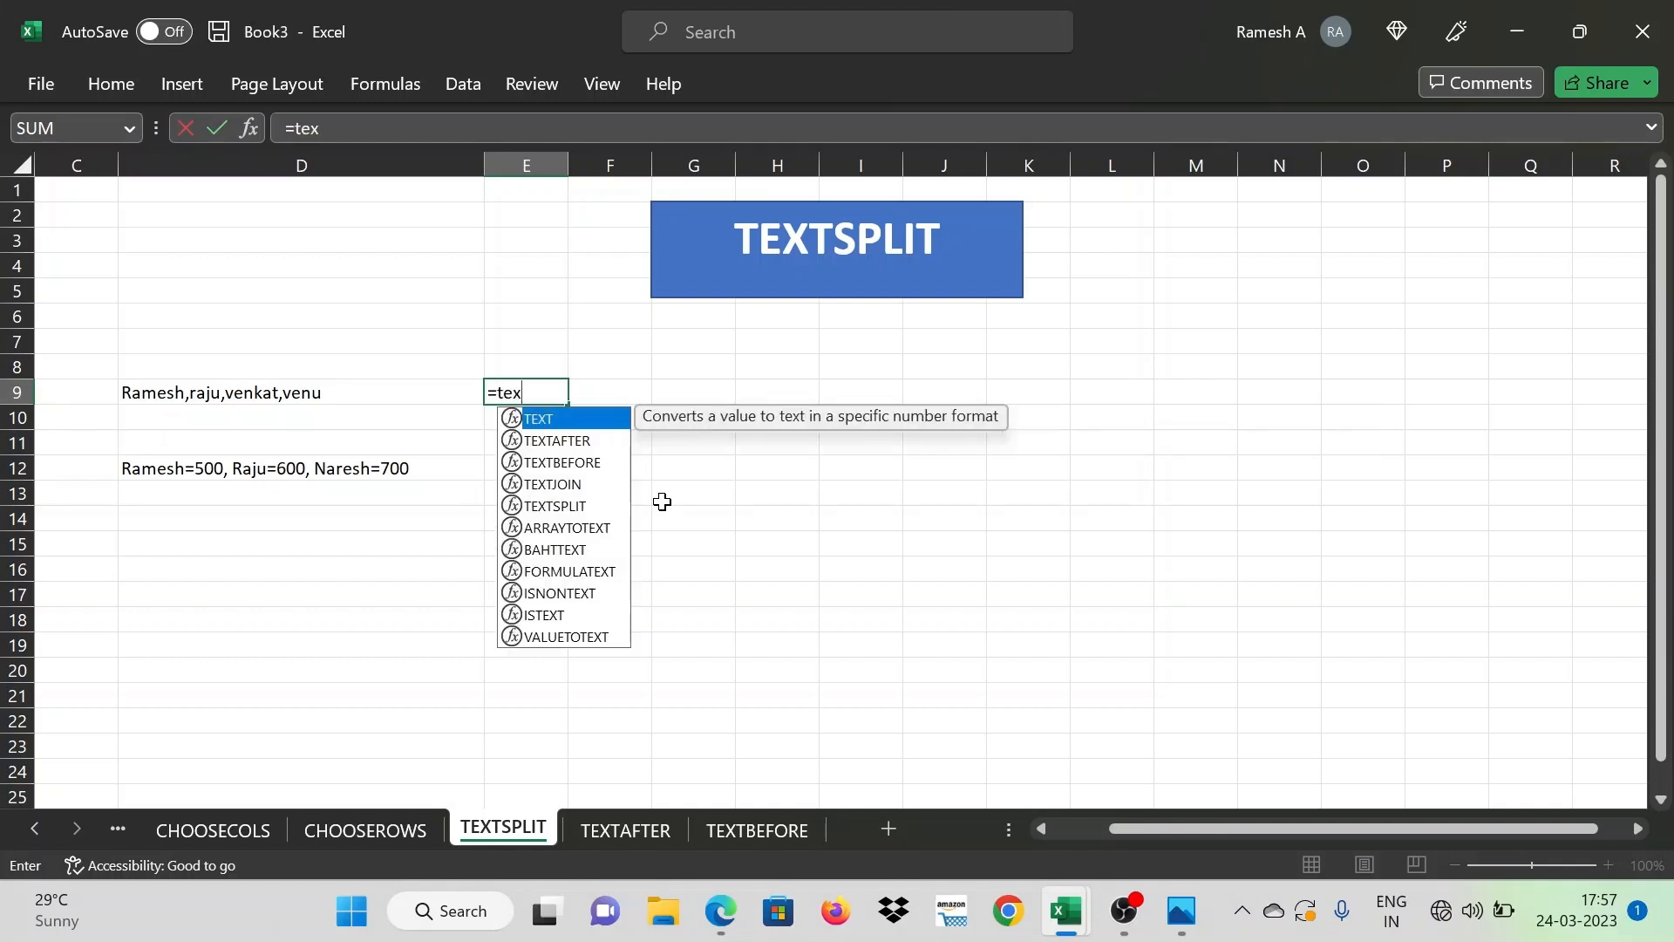
{"action": "type", "text": "split("}
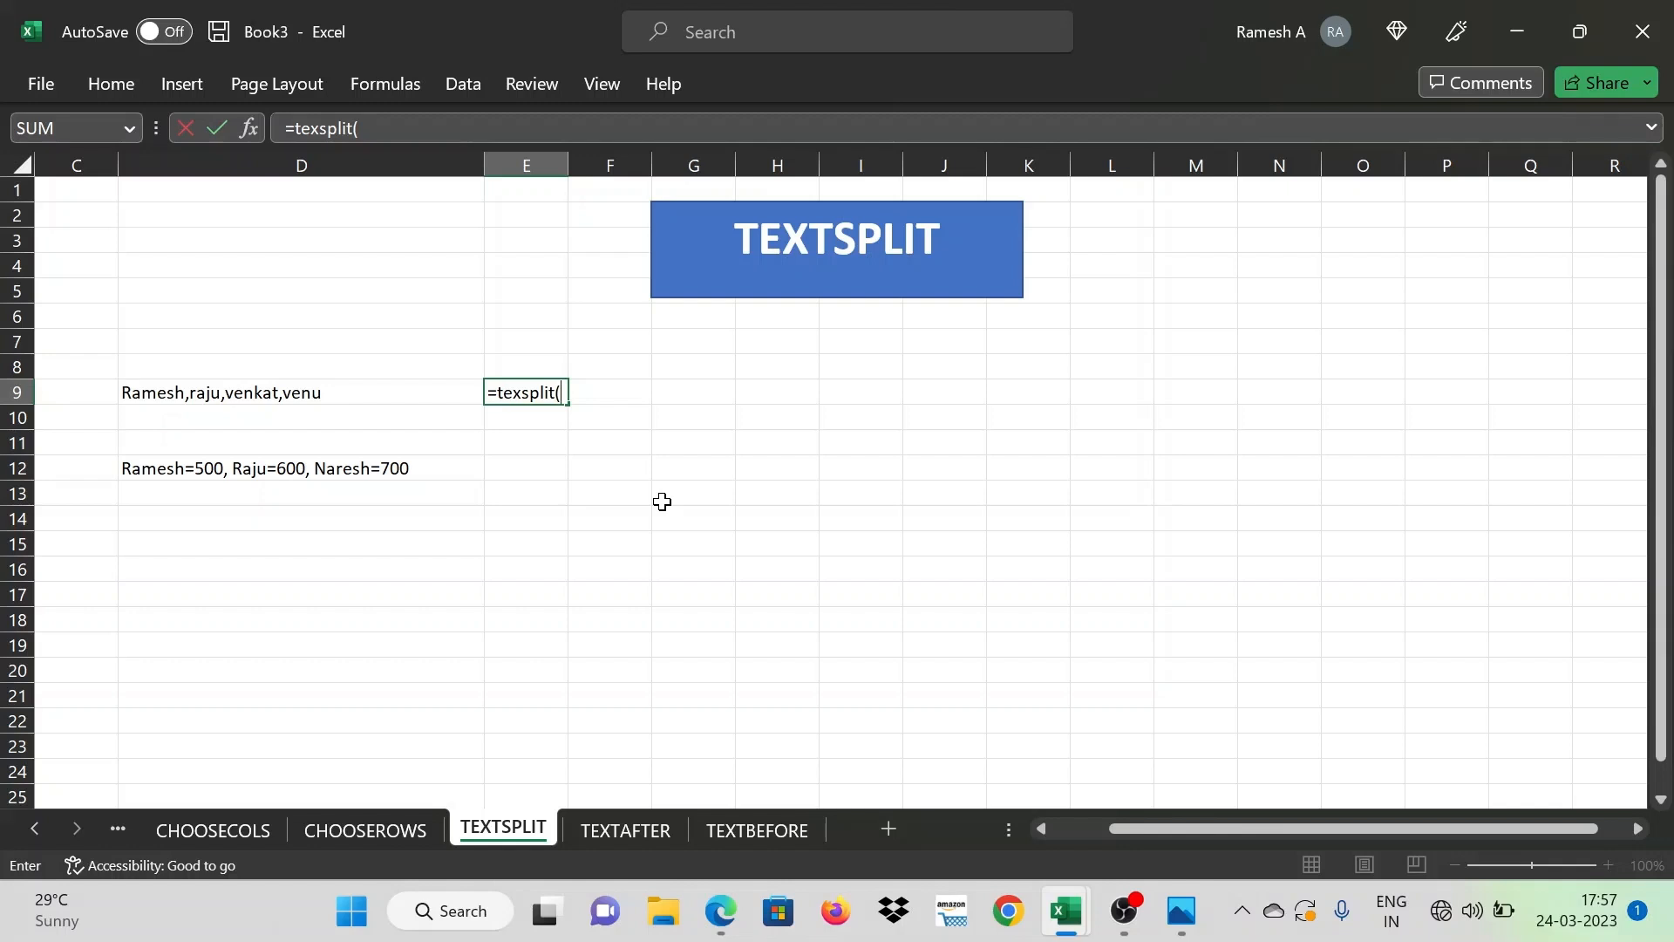
{"action": "key", "text": "BackSpace"}
{"action": "key", "text": "BackSpace"}
{"action": "key", "text": "BackSpace"}
{"action": "key", "text": "BackSpace"}
{"action": "key", "text": "BackSpace"}
{"action": "key", "text": "BackSpace"}
{"action": "type", "text": "tsplit"}
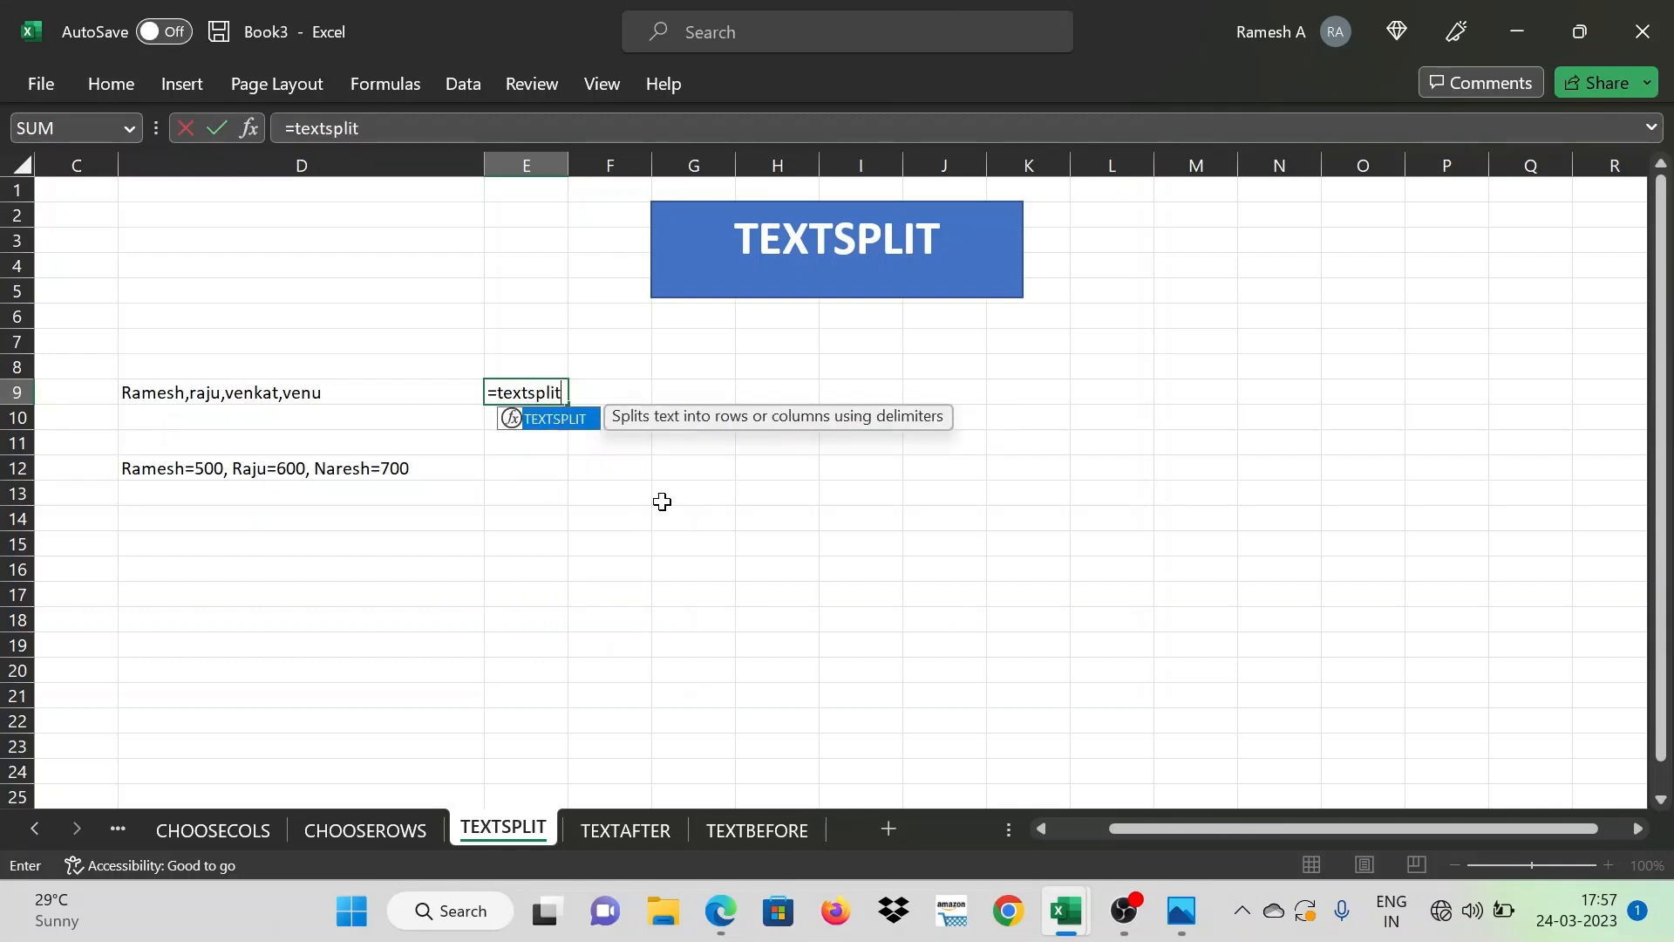
{"action": "type", "text": "("}
{"action": "key", "text": "Left"}
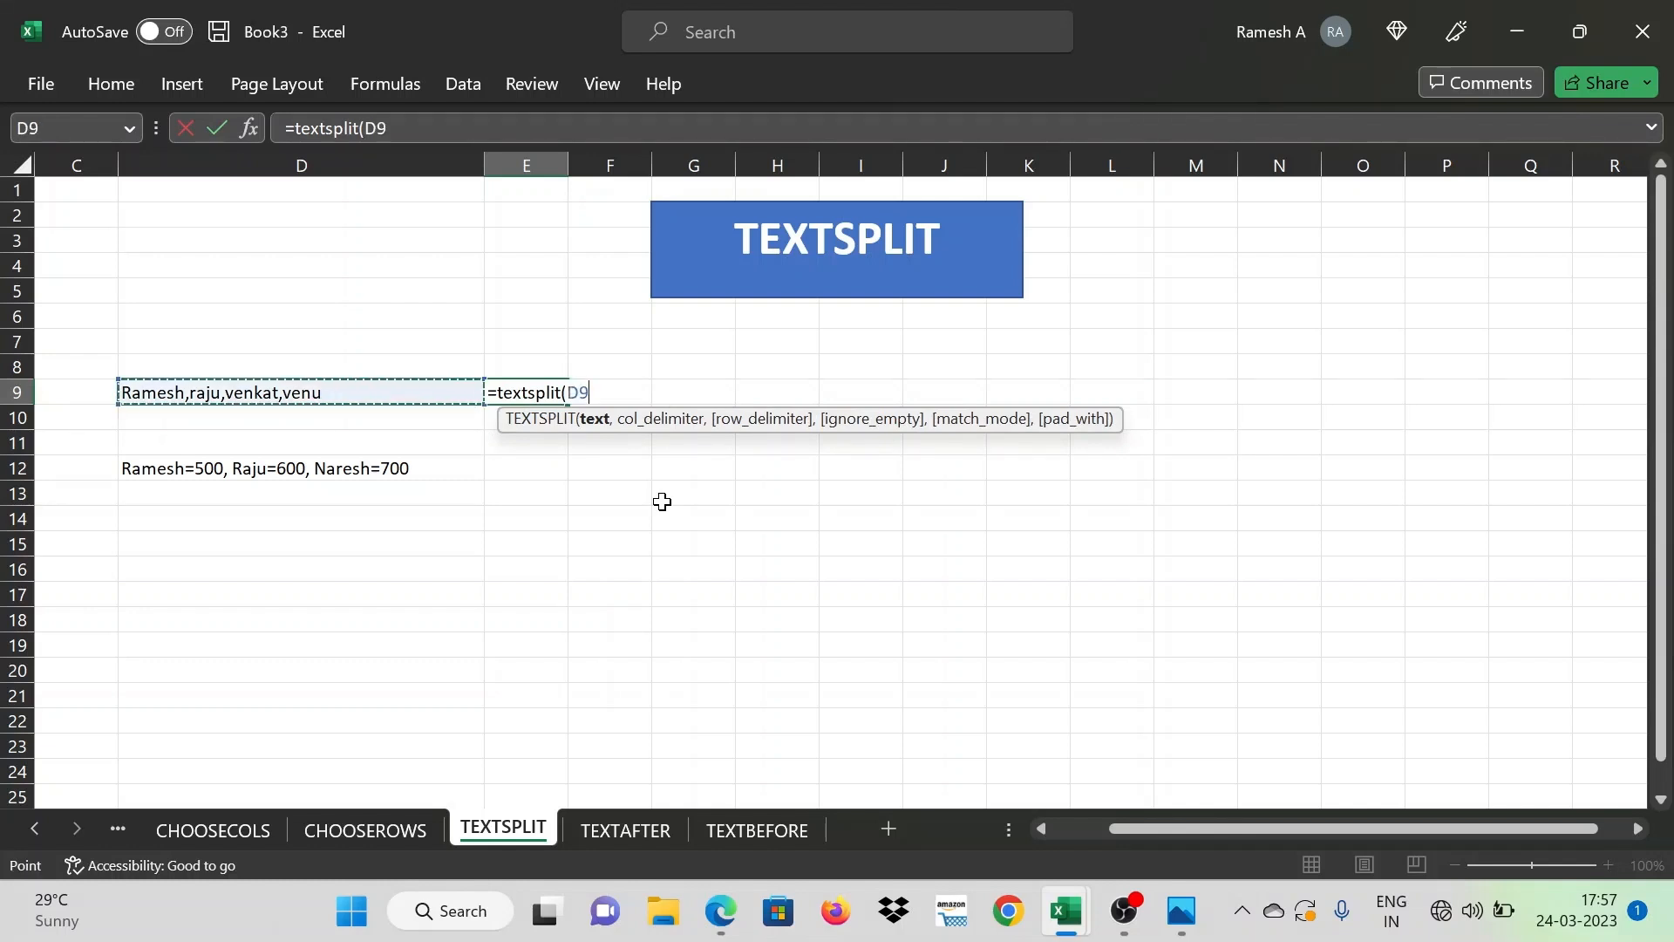
{"action": "type", "text": ",\","}
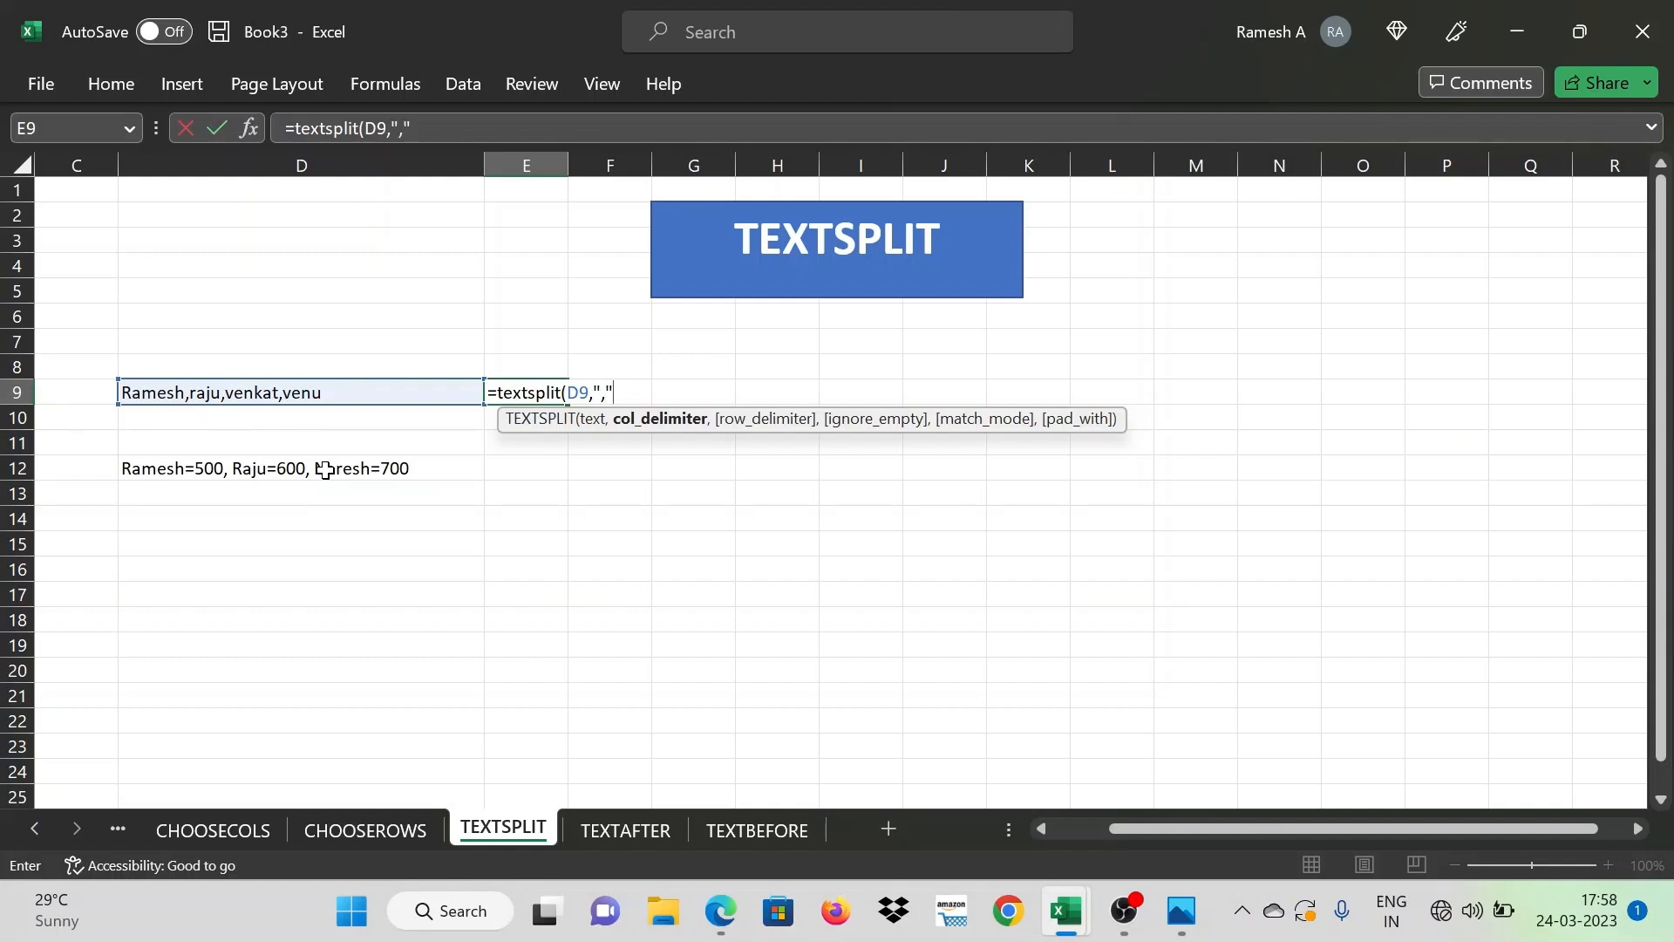
{"action": "type", "text": ")"}
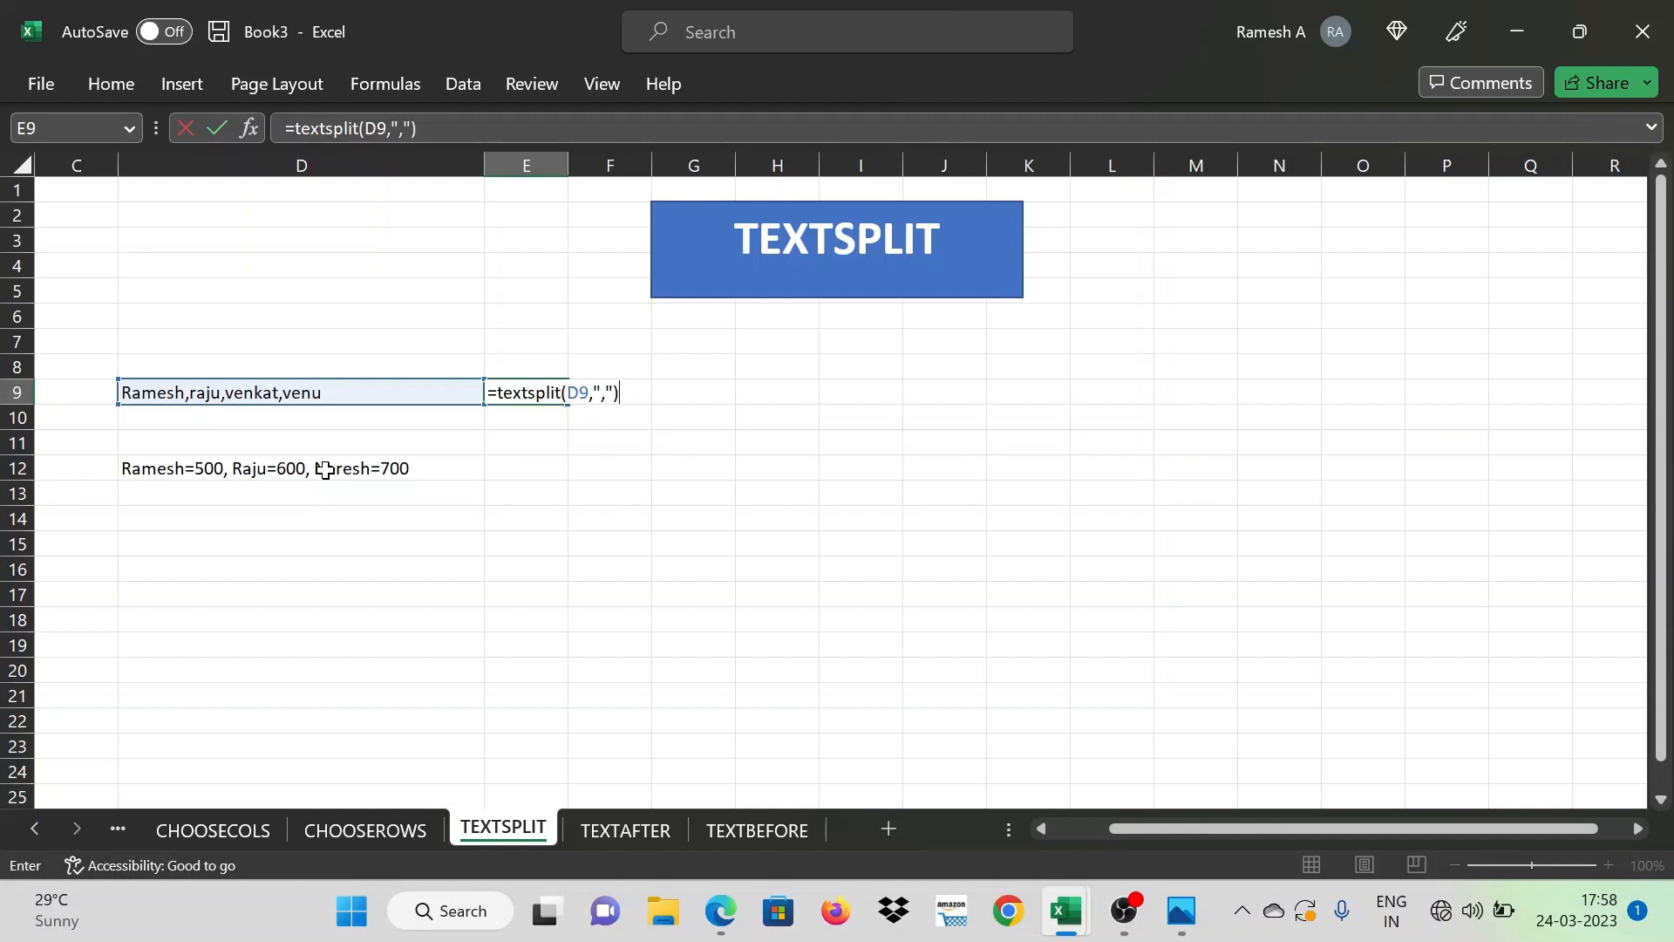
{"action": "key", "text": "Return"}
Examine the names split across row 9 and the formula behind them in E9
{"action": "key", "text": "Up"}
{"action": "key", "text": "Right"}
{"action": "key", "text": "Right"}
{"action": "key", "text": "Right"}
{"action": "key", "text": "Right"}
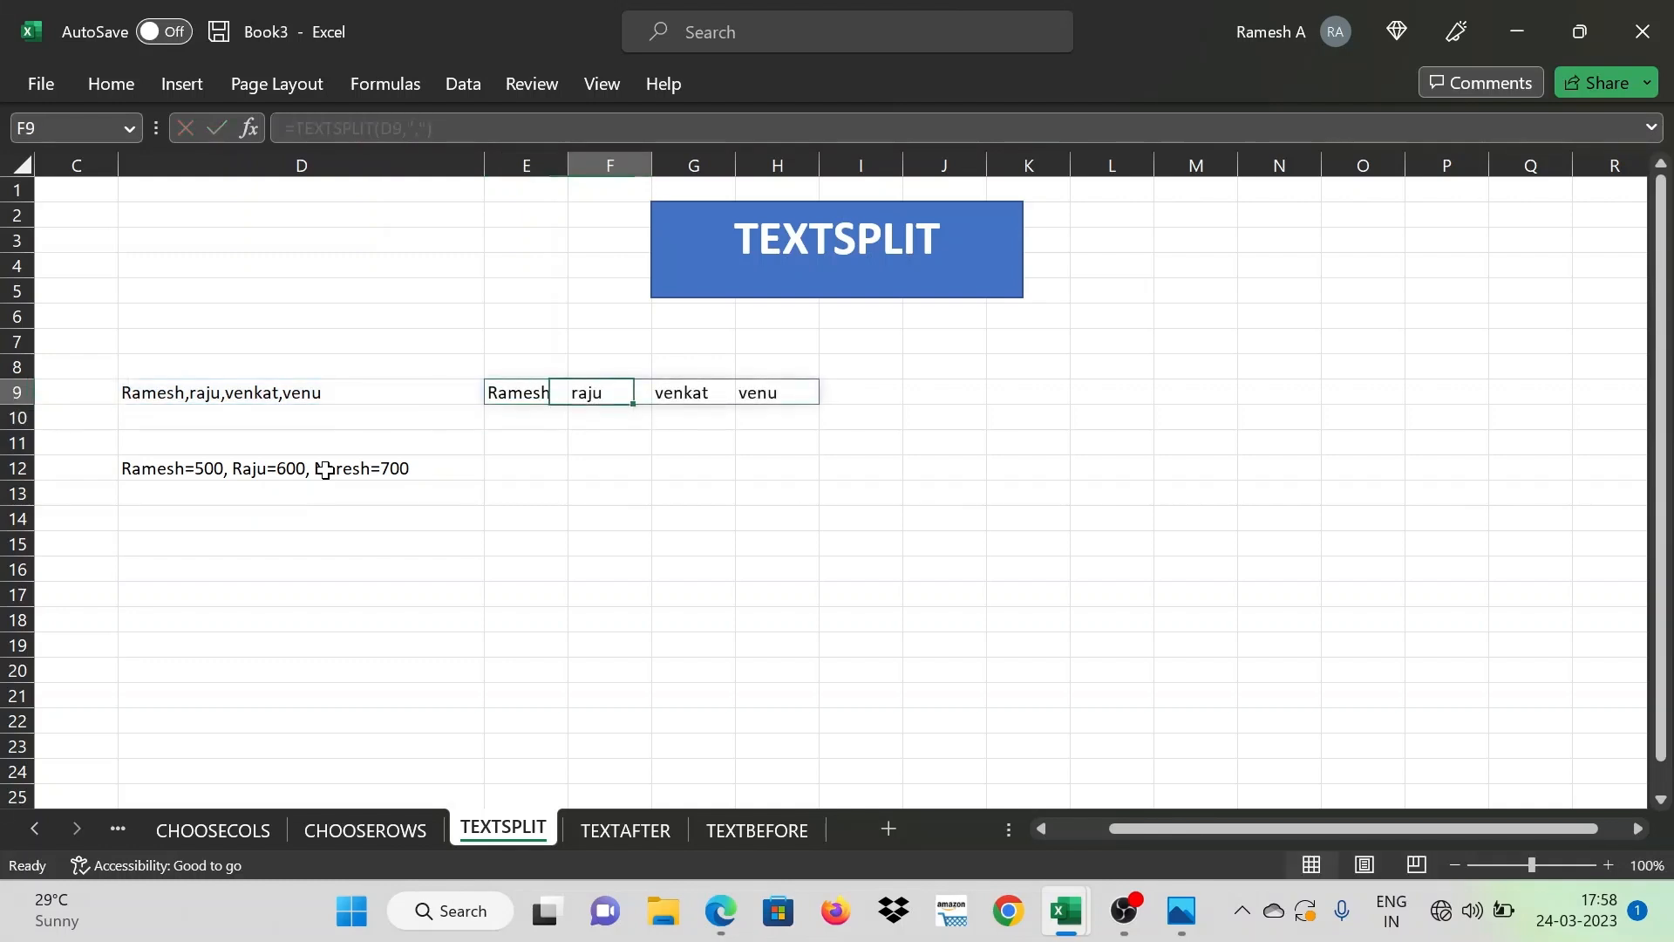
{"action": "key", "text": "Left"}
{"action": "key", "text": "Left"}
{"action": "key", "text": "Left"}
{"action": "key", "text": "Left"}
{"action": "key", "text": "Right"}
{"action": "key", "text": "Left"}
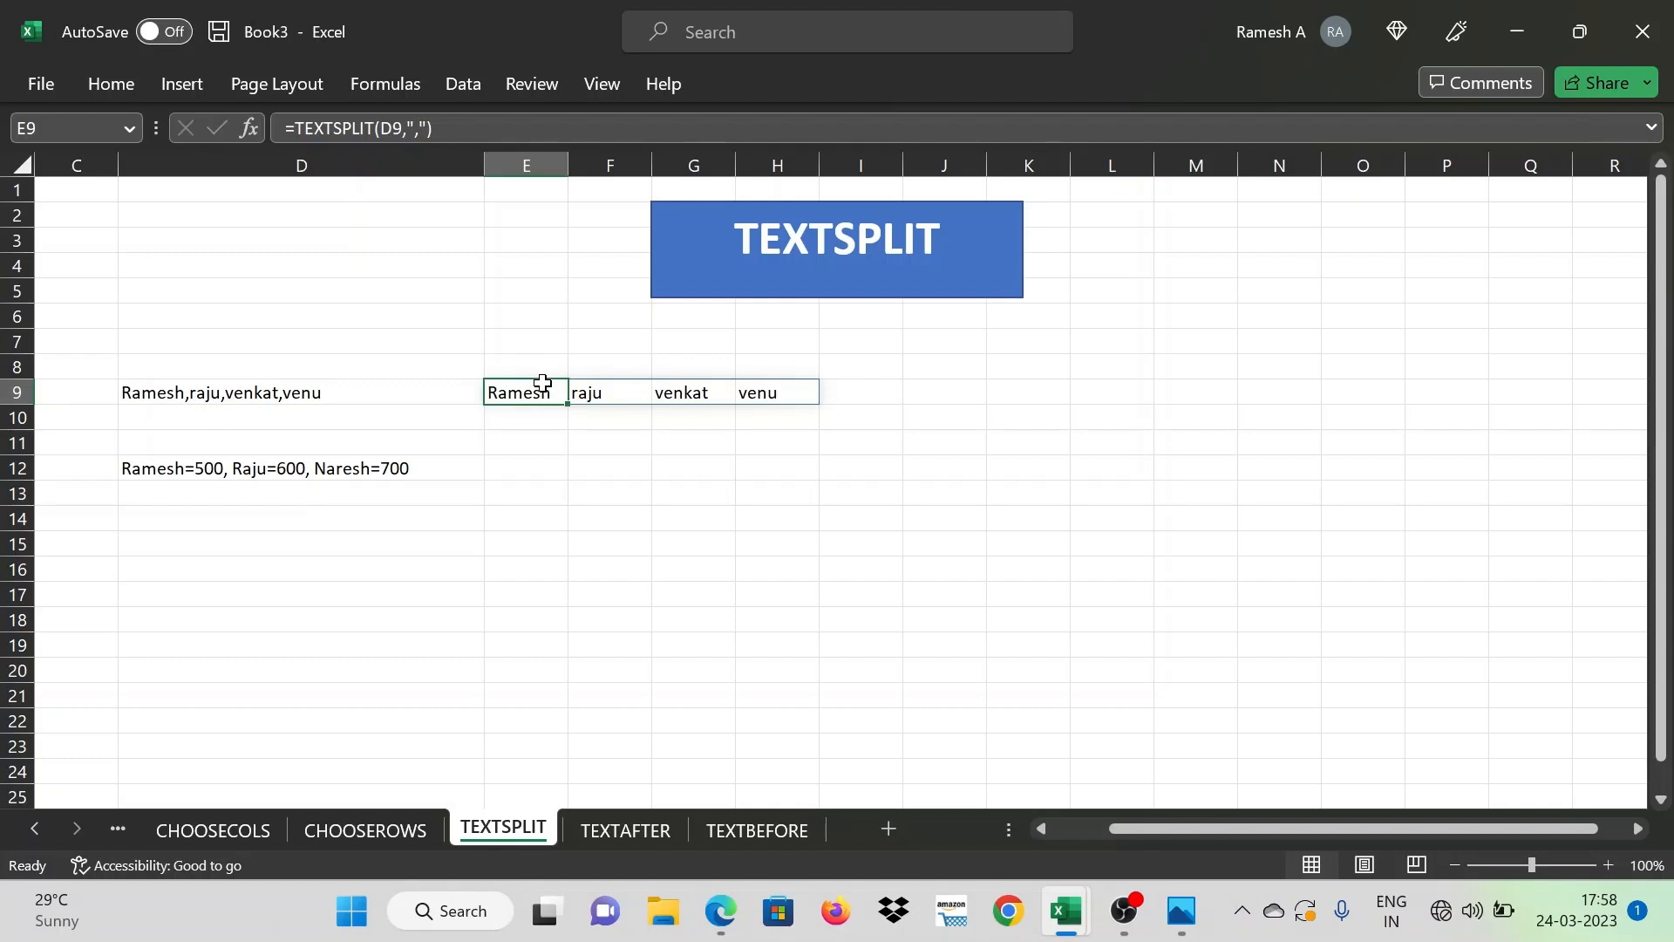
Change the E9 formula to =TEXTSPLIT(D9,,",") so the comma acts as the row delimiter
{"action": "double_click", "coordinate": [534, 392]}
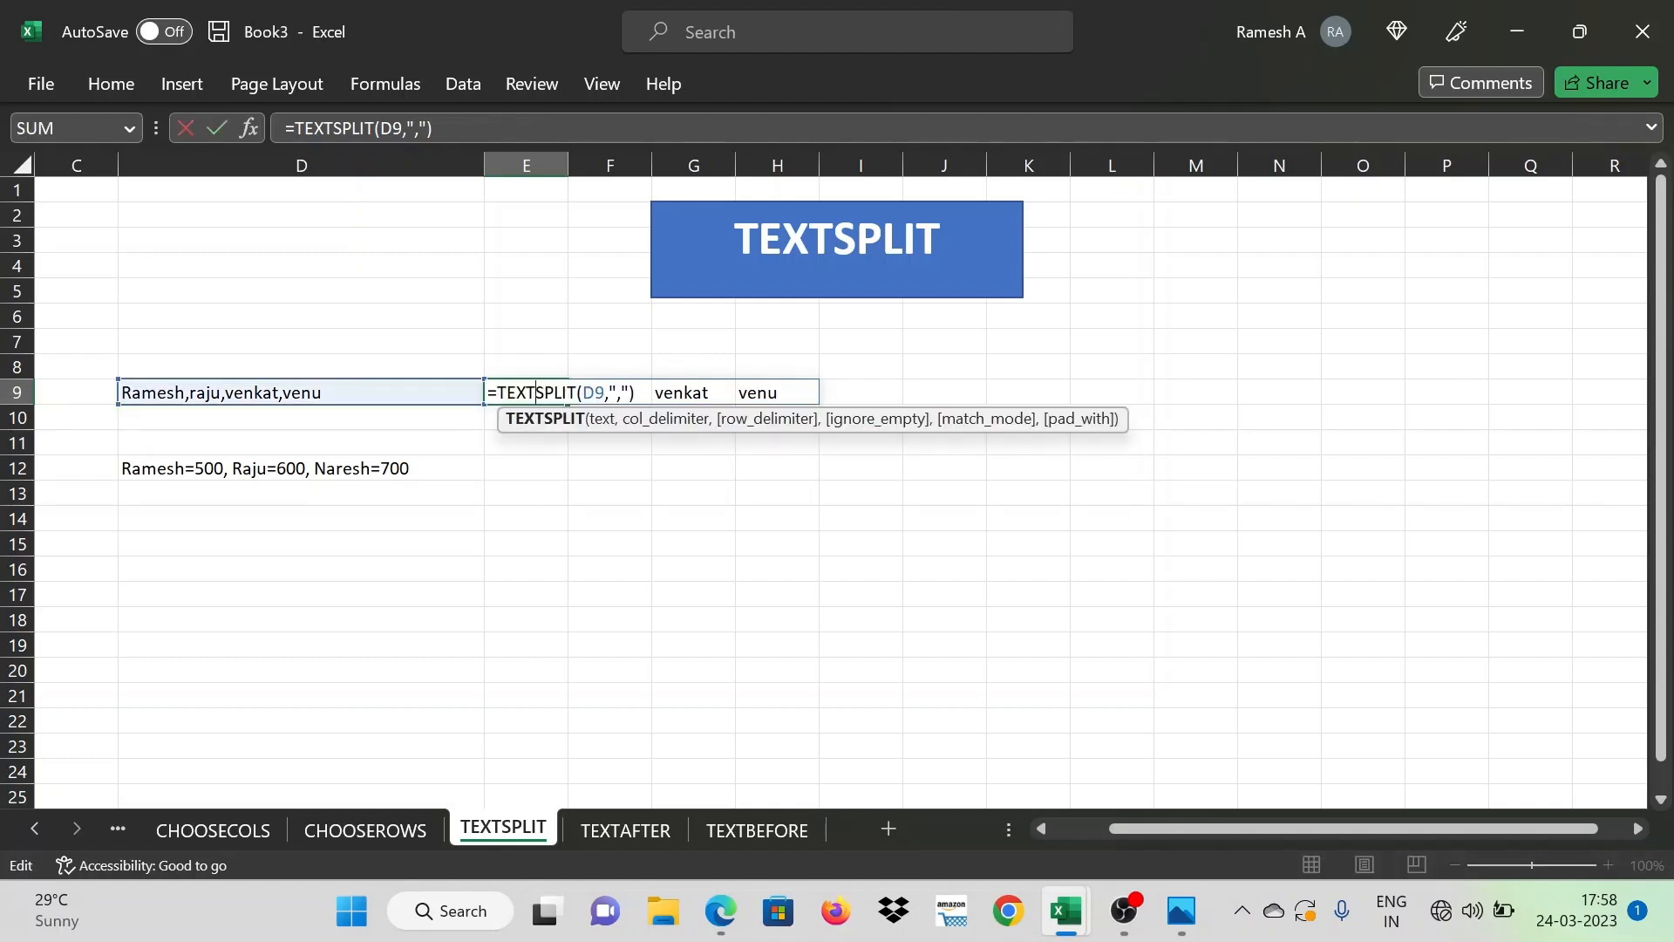
{"action": "left_click", "coordinate": [657, 427]}
{"action": "key", "text": "BackSpace"}
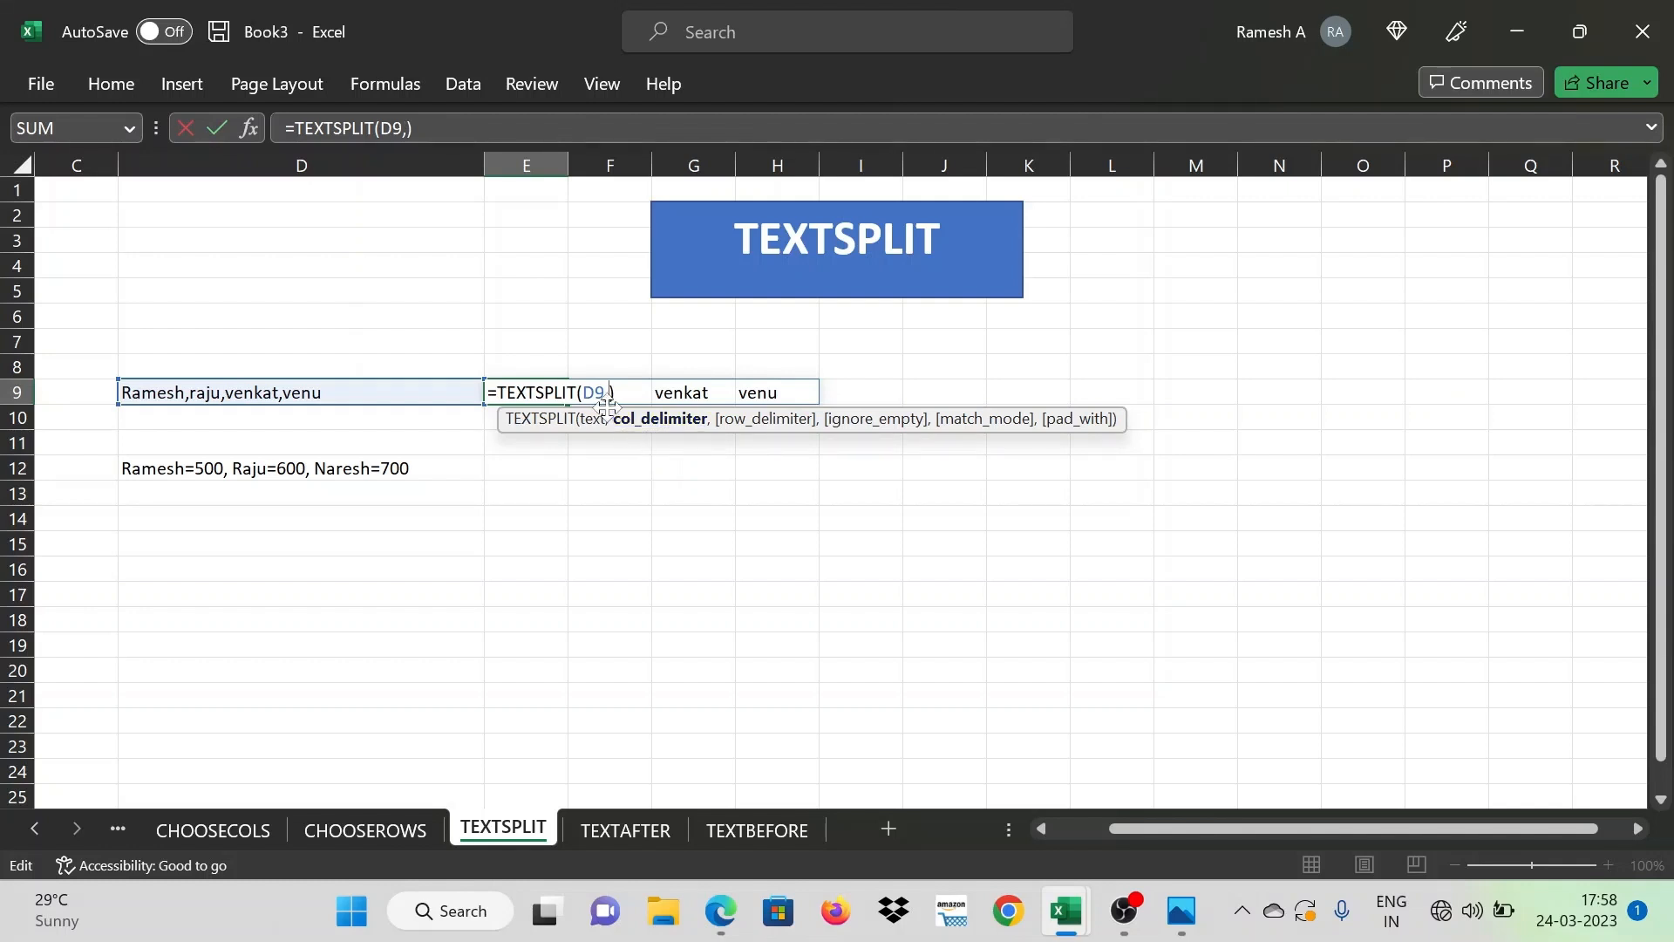
{"action": "type", "text": ","}
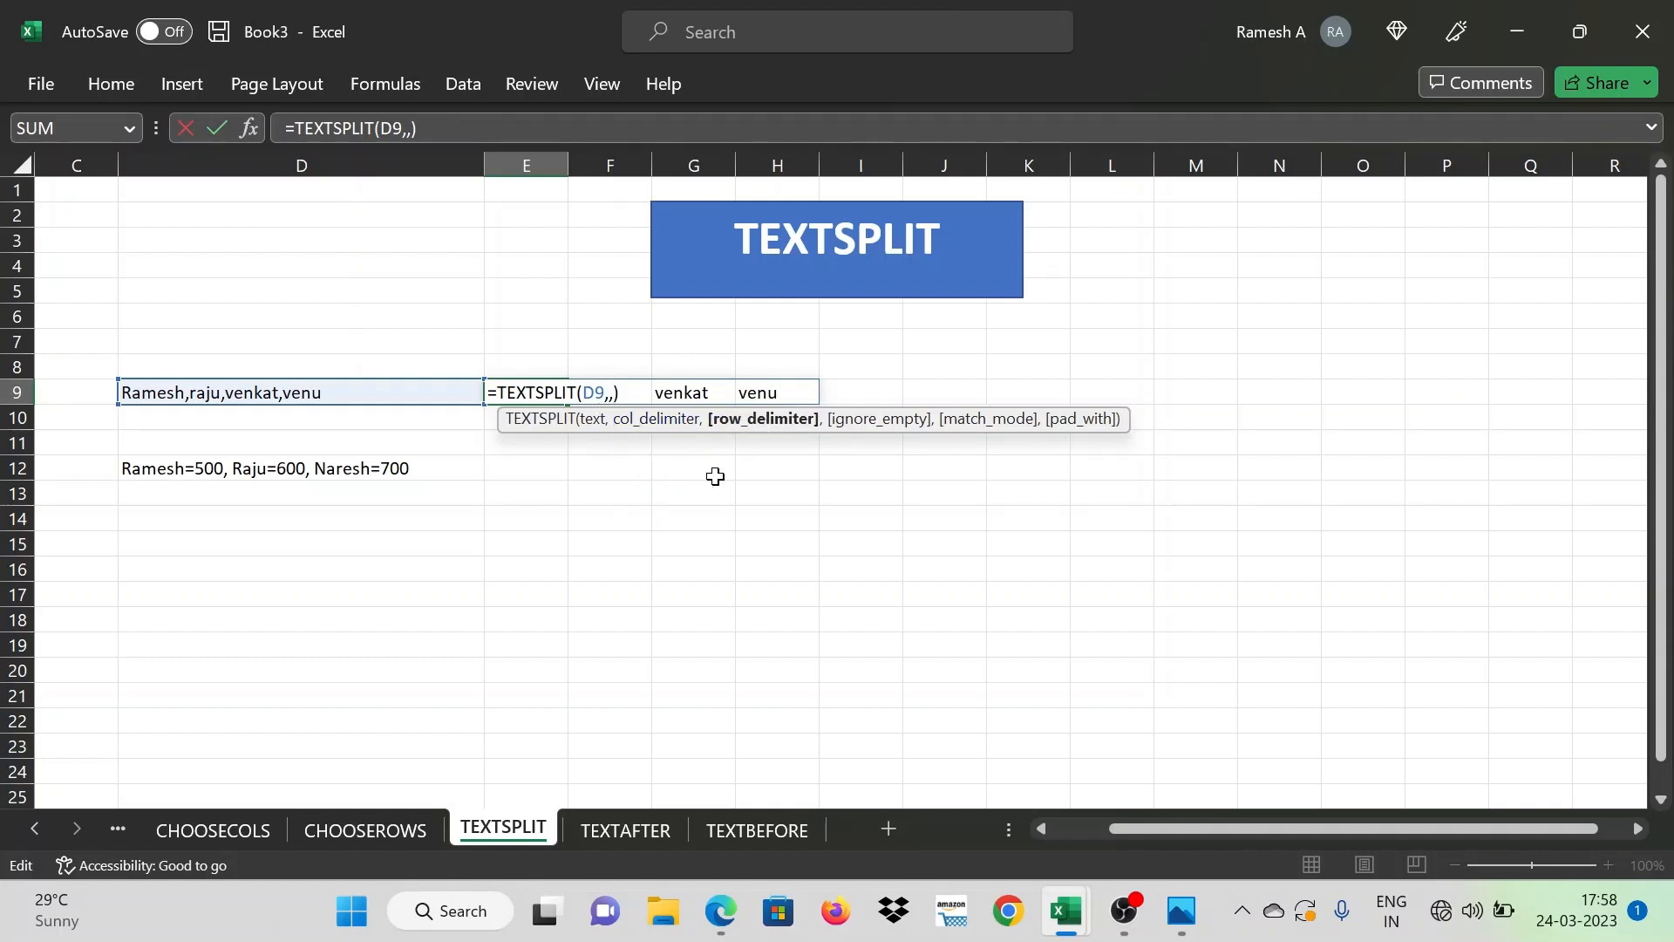
{"action": "type", "text": "\",\")"}
{"action": "key", "text": "Return"}
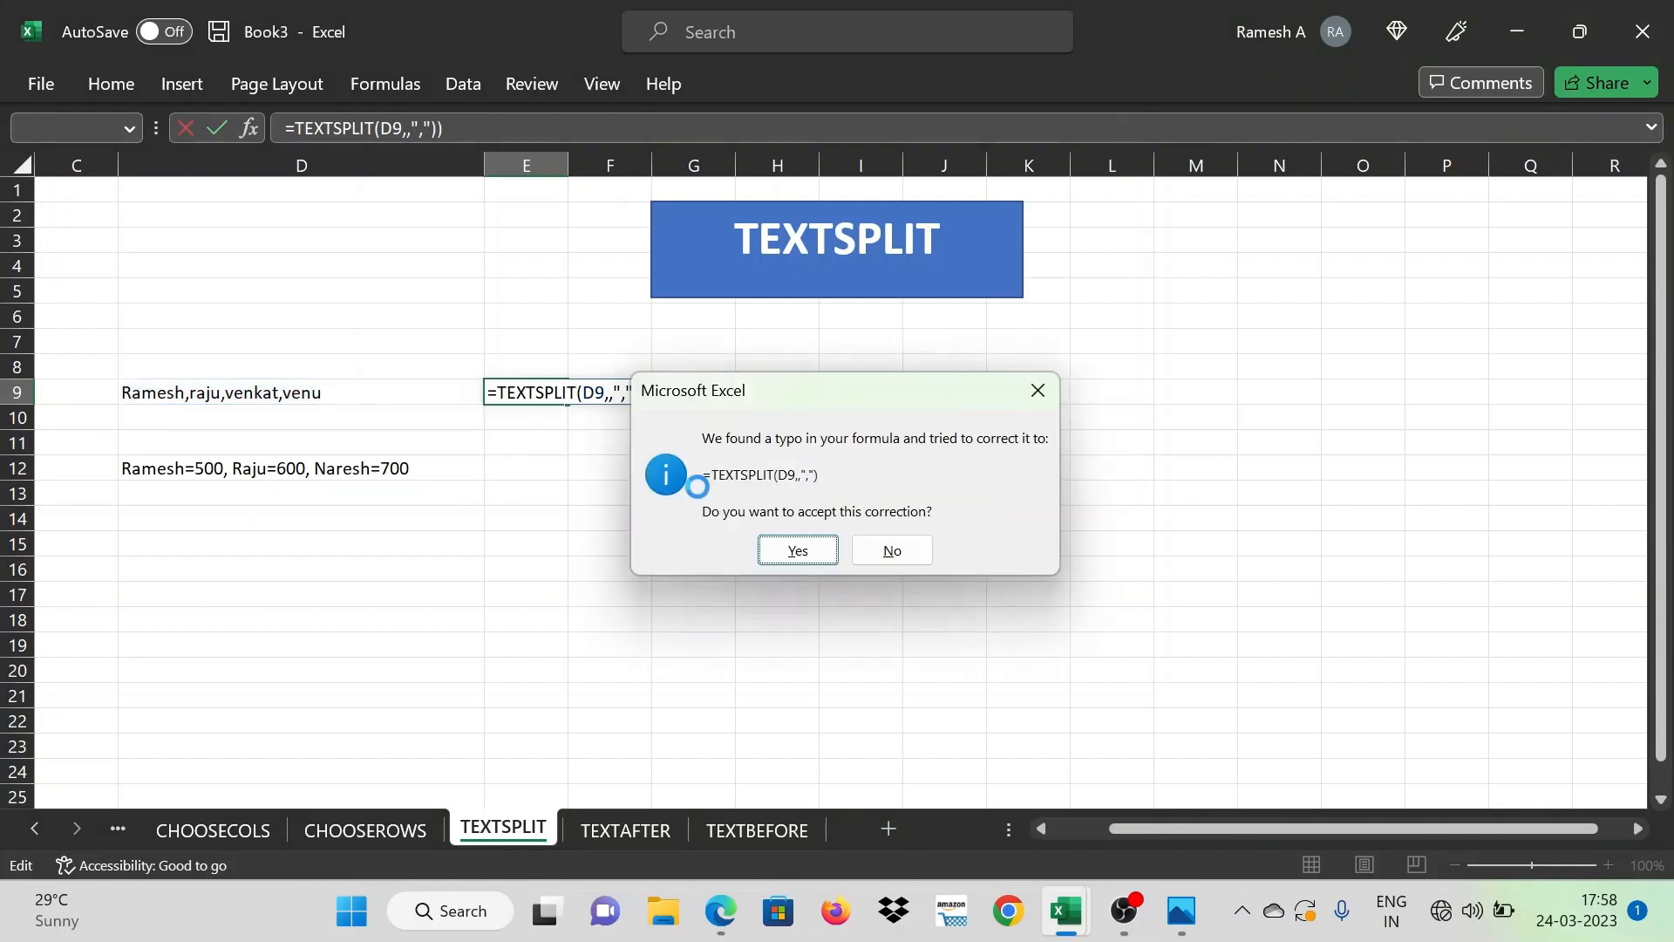
{"action": "key", "text": "Return"}
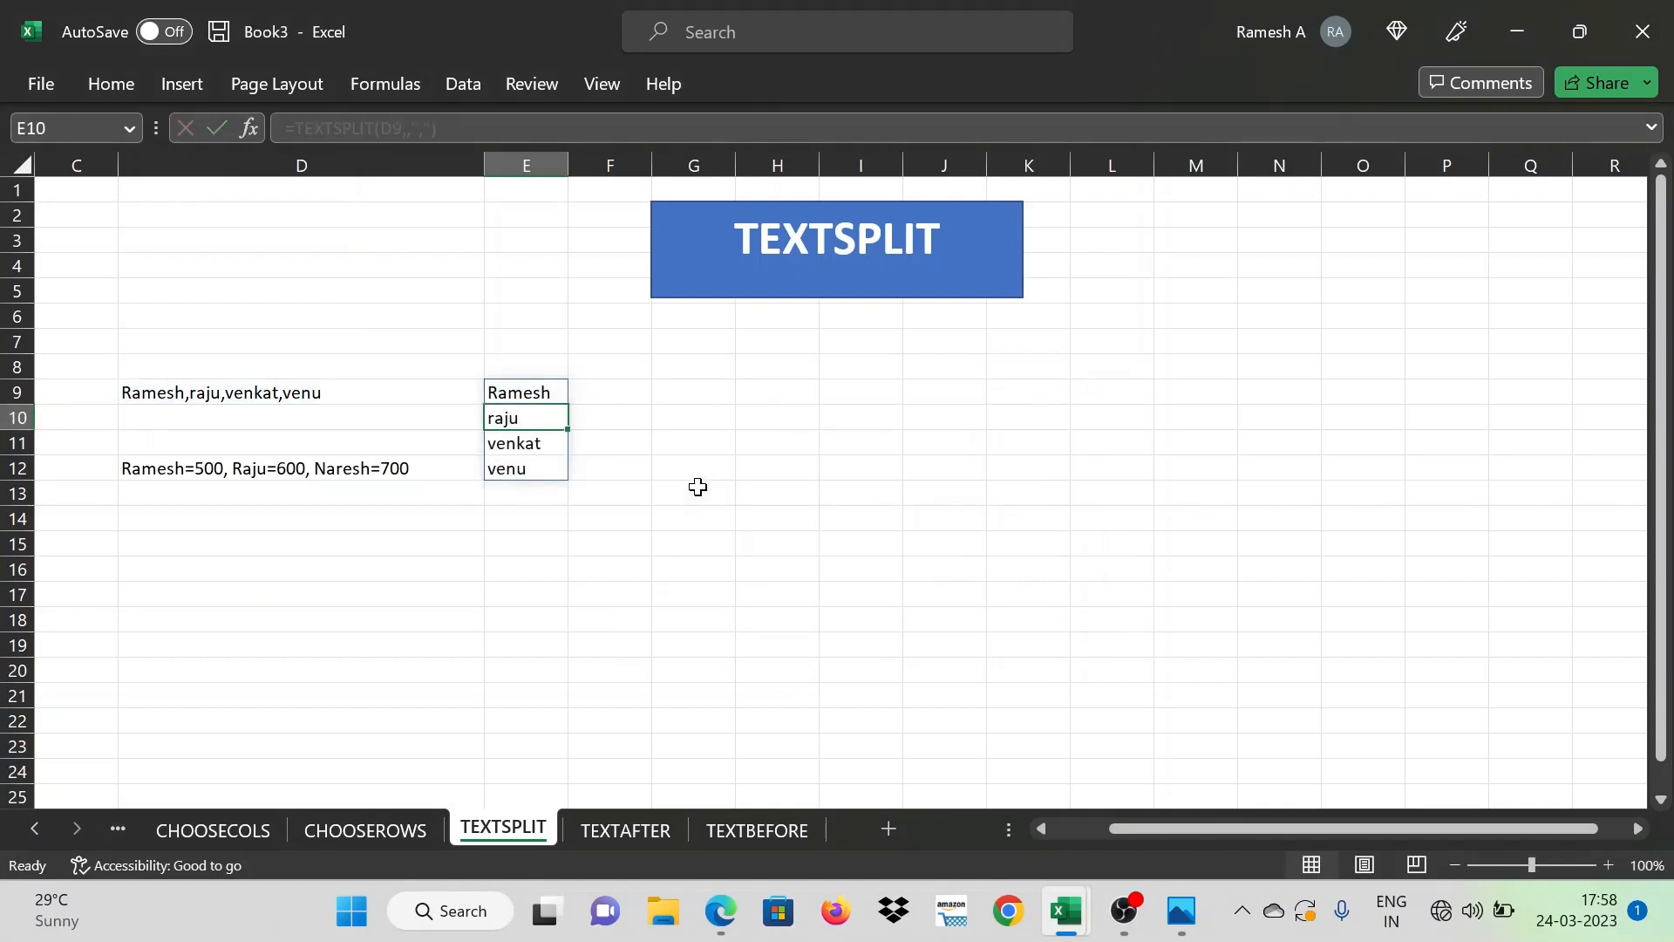
Examine the names split down column E from E9 and the empty cells beside them
{"action": "key", "text": "Up"}
{"action": "key", "text": "Down"}
{"action": "key", "text": "Down"}
{"action": "key", "text": "Up"}
{"action": "key", "text": "Up"}
{"action": "key", "text": "shift+Down"}
{"action": "key", "text": "shift+Down"}
{"action": "key", "text": "shift+Down"}
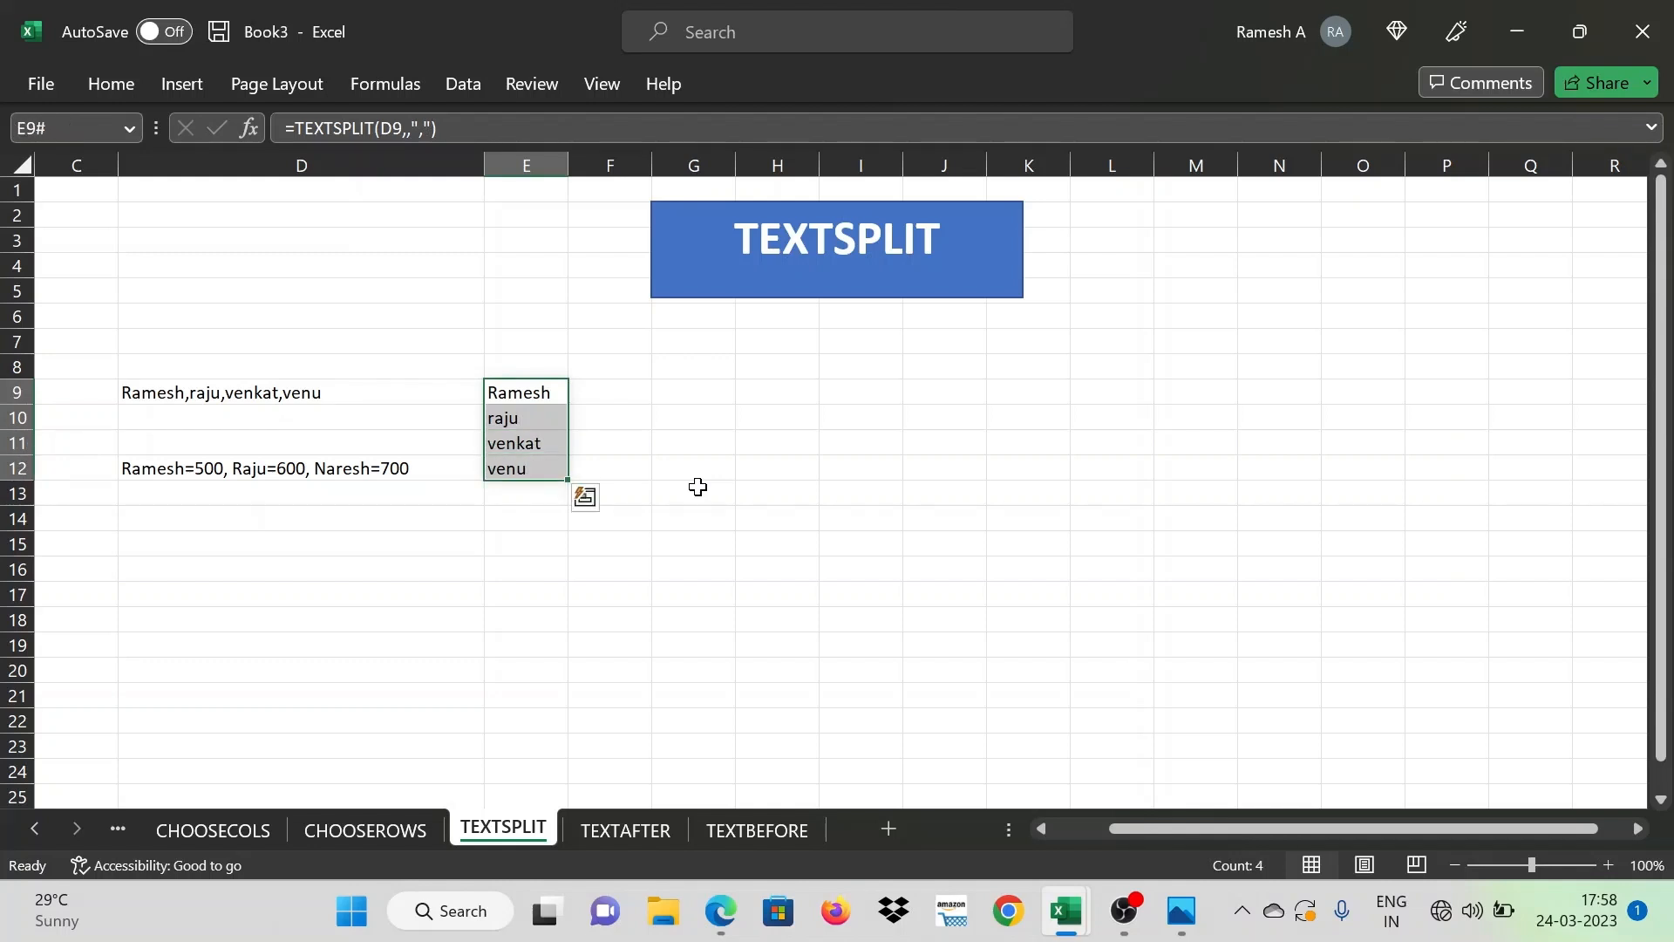
{"action": "key", "text": "shift+Up"}
{"action": "key", "text": "shift+Up"}
{"action": "key", "text": "shift+Up"}
{"action": "key", "text": "Right"}
{"action": "key", "text": "Right"}
{"action": "key", "text": "Right"}
{"action": "key", "text": "Right"}
{"action": "key", "text": "Left"}
{"action": "key", "text": "Left"}
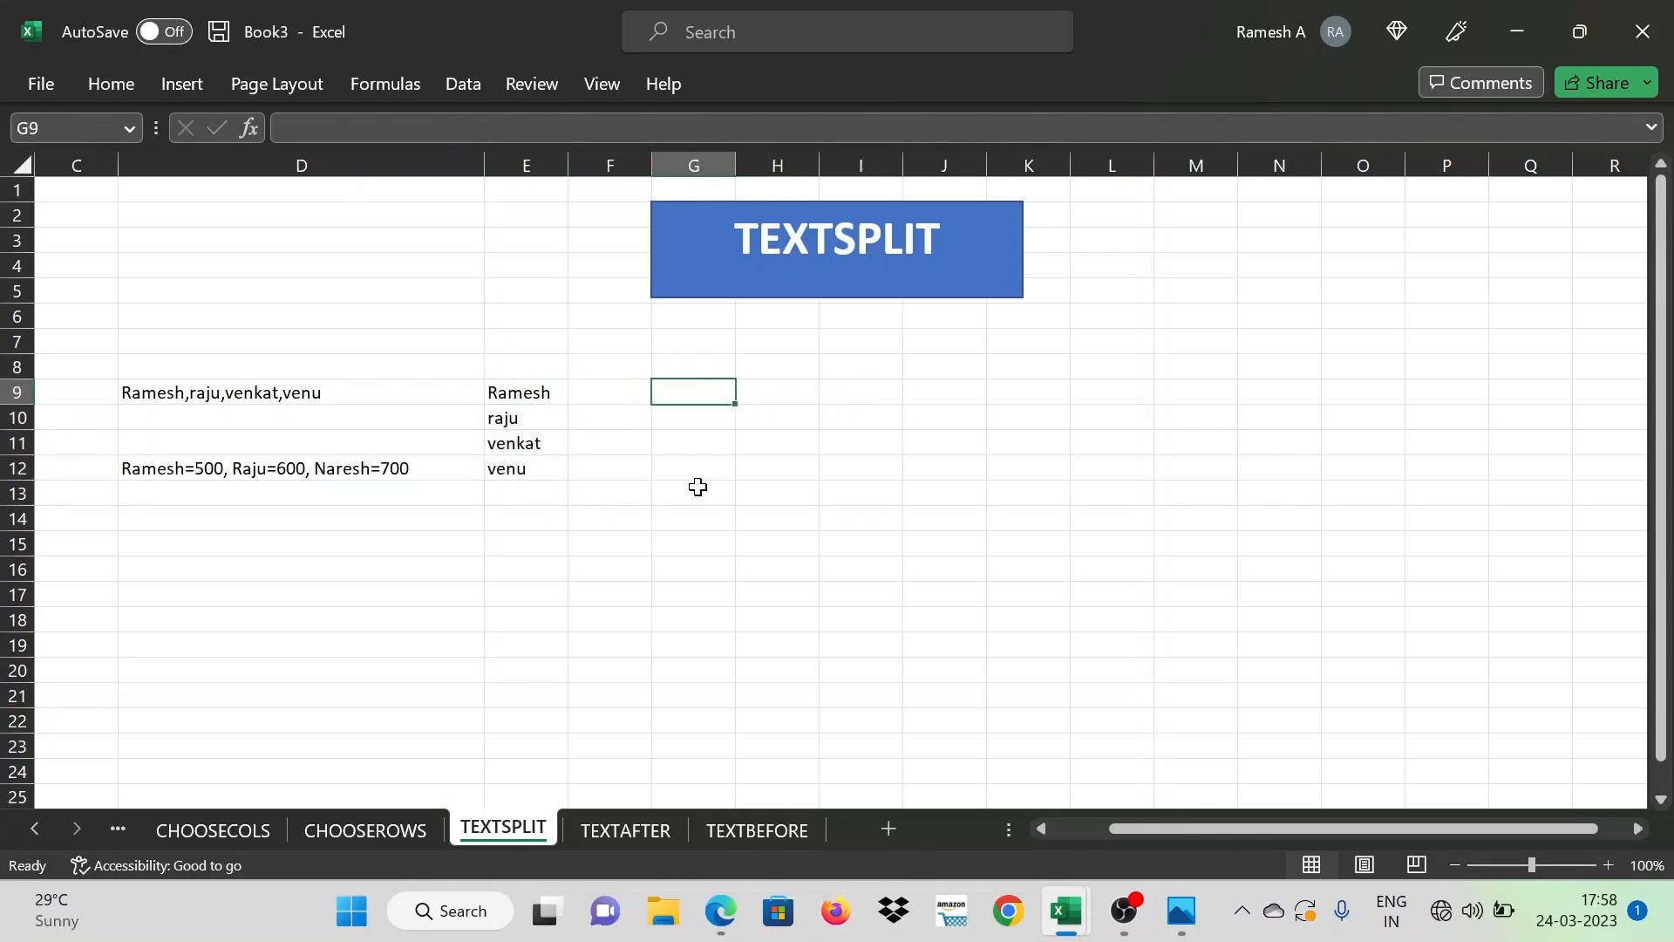
Undo the row-delimiter change to the TEXTSPLIT formula in E9
{"action": "key", "text": "Left"}
{"action": "key", "text": "Left"}
{"action": "key", "text": "Down"}
{"action": "key", "text": "Down"}
{"action": "key", "text": "Down"}
{"action": "key", "text": "Up"}
{"action": "key", "text": "Up"}
{"action": "key", "text": "Up"}
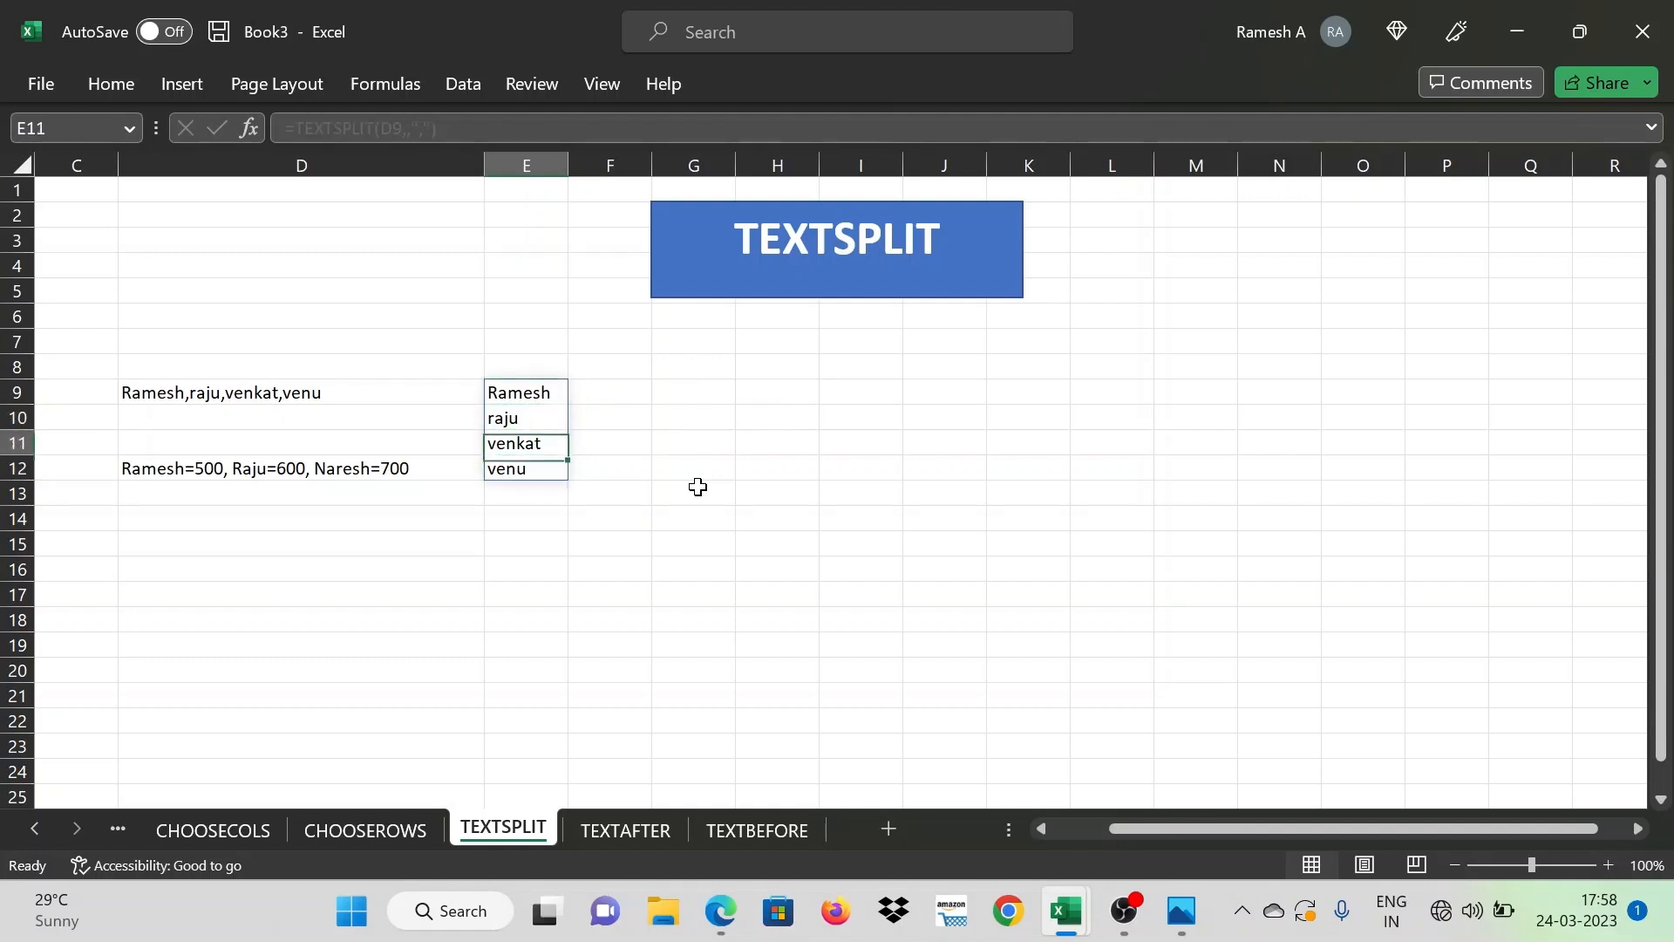
{"action": "key", "text": "ctrl+z"}
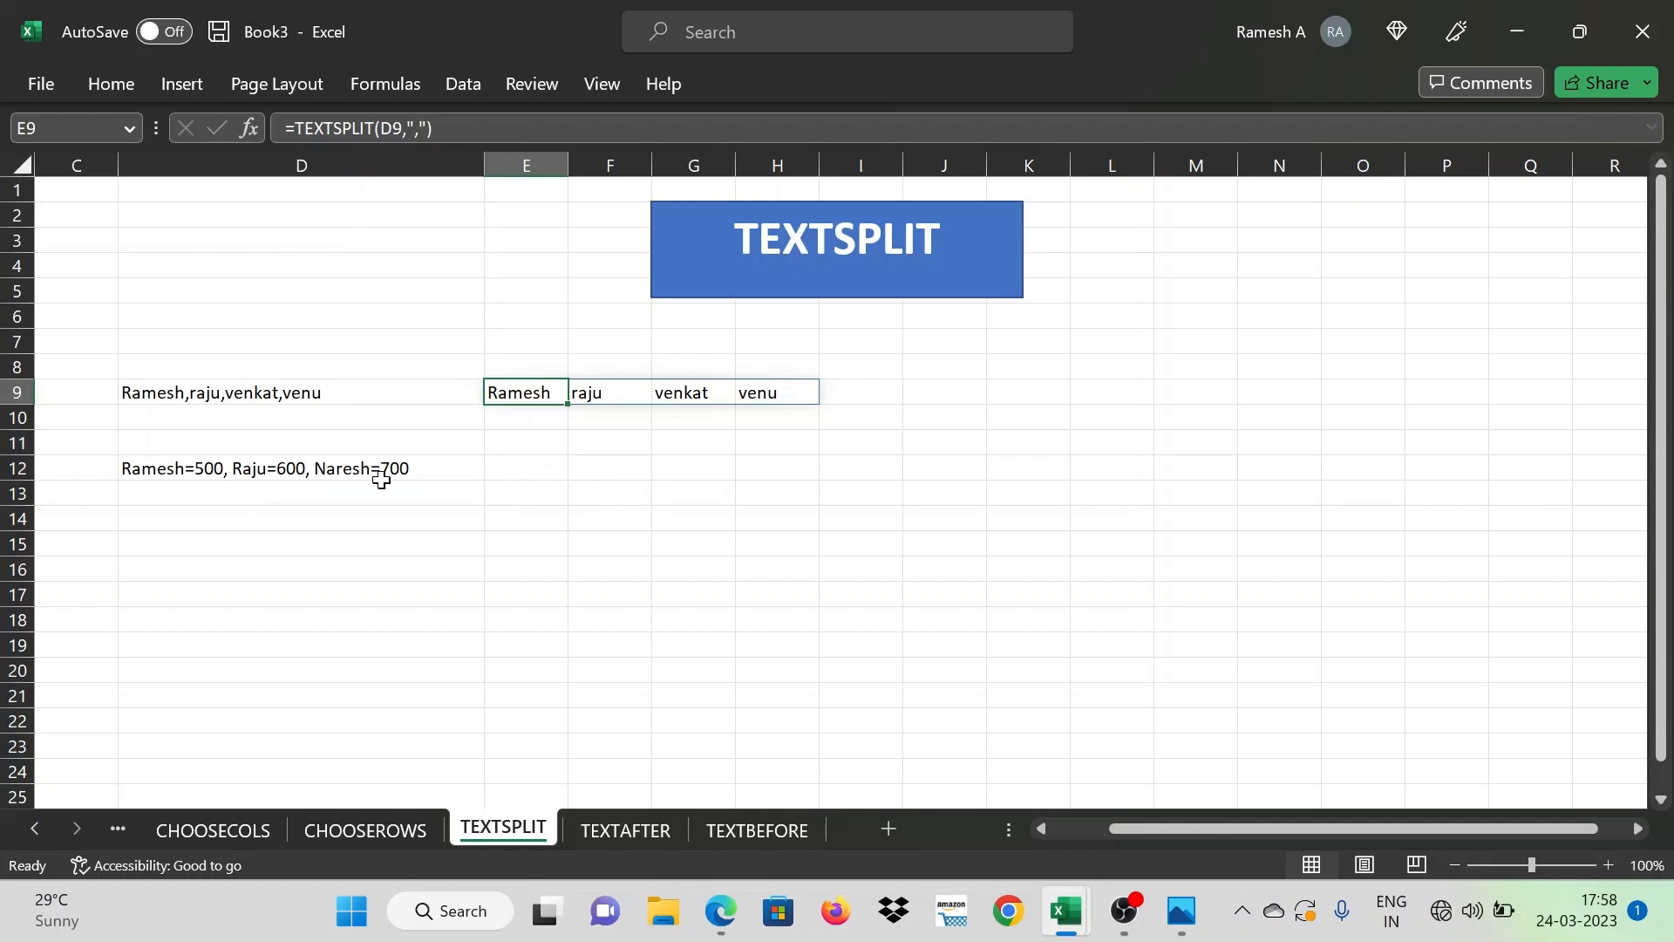
Enter =TEXTSPLIT(D12,"=",",") in E12 to split at the equals sign into columns and at the comma into rows
{"action": "left_click", "coordinate": [246, 471]}
{"action": "left_click", "coordinate": [544, 479]}
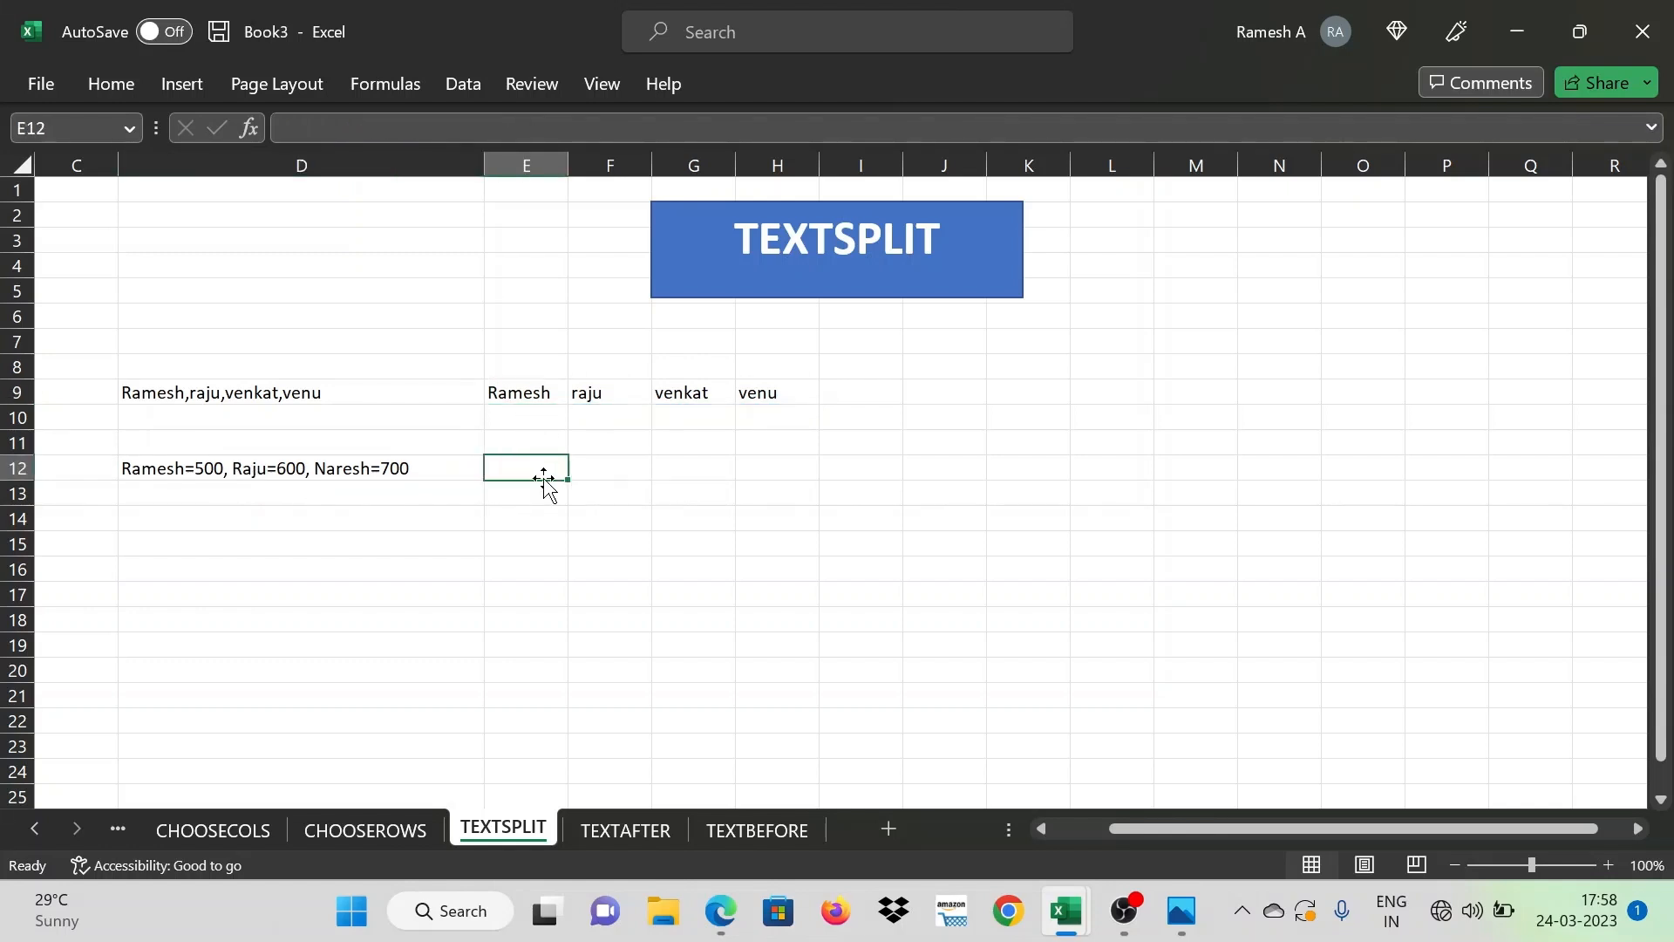
{"action": "type", "text": "="}
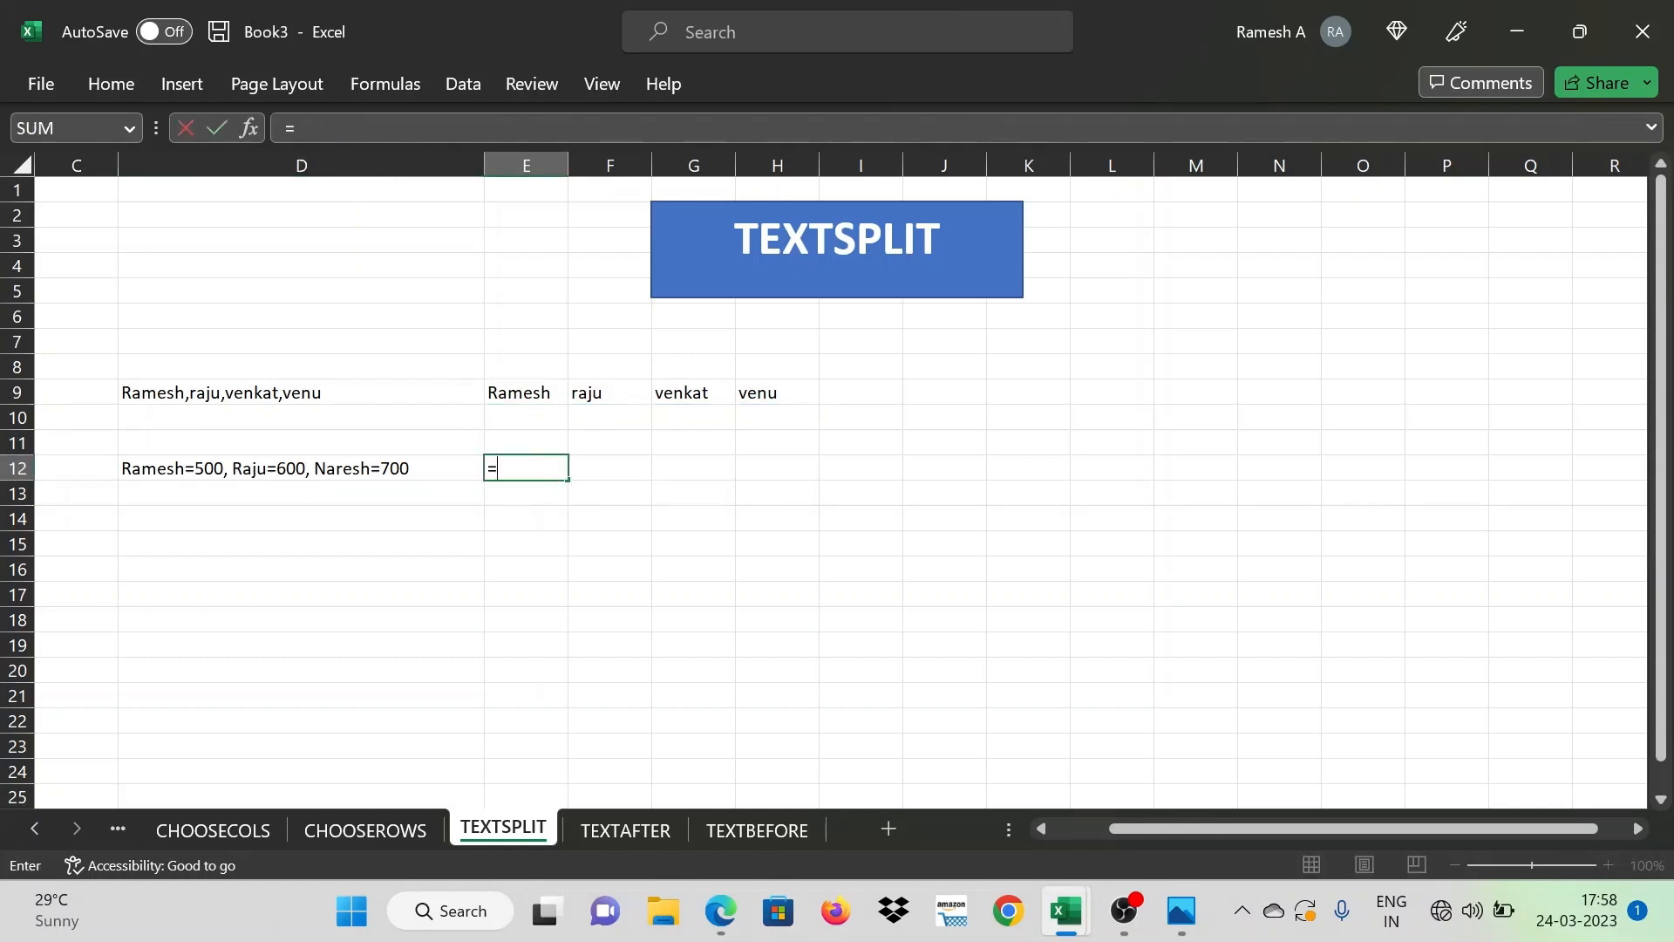
{"action": "type", "text": "textsplit"}
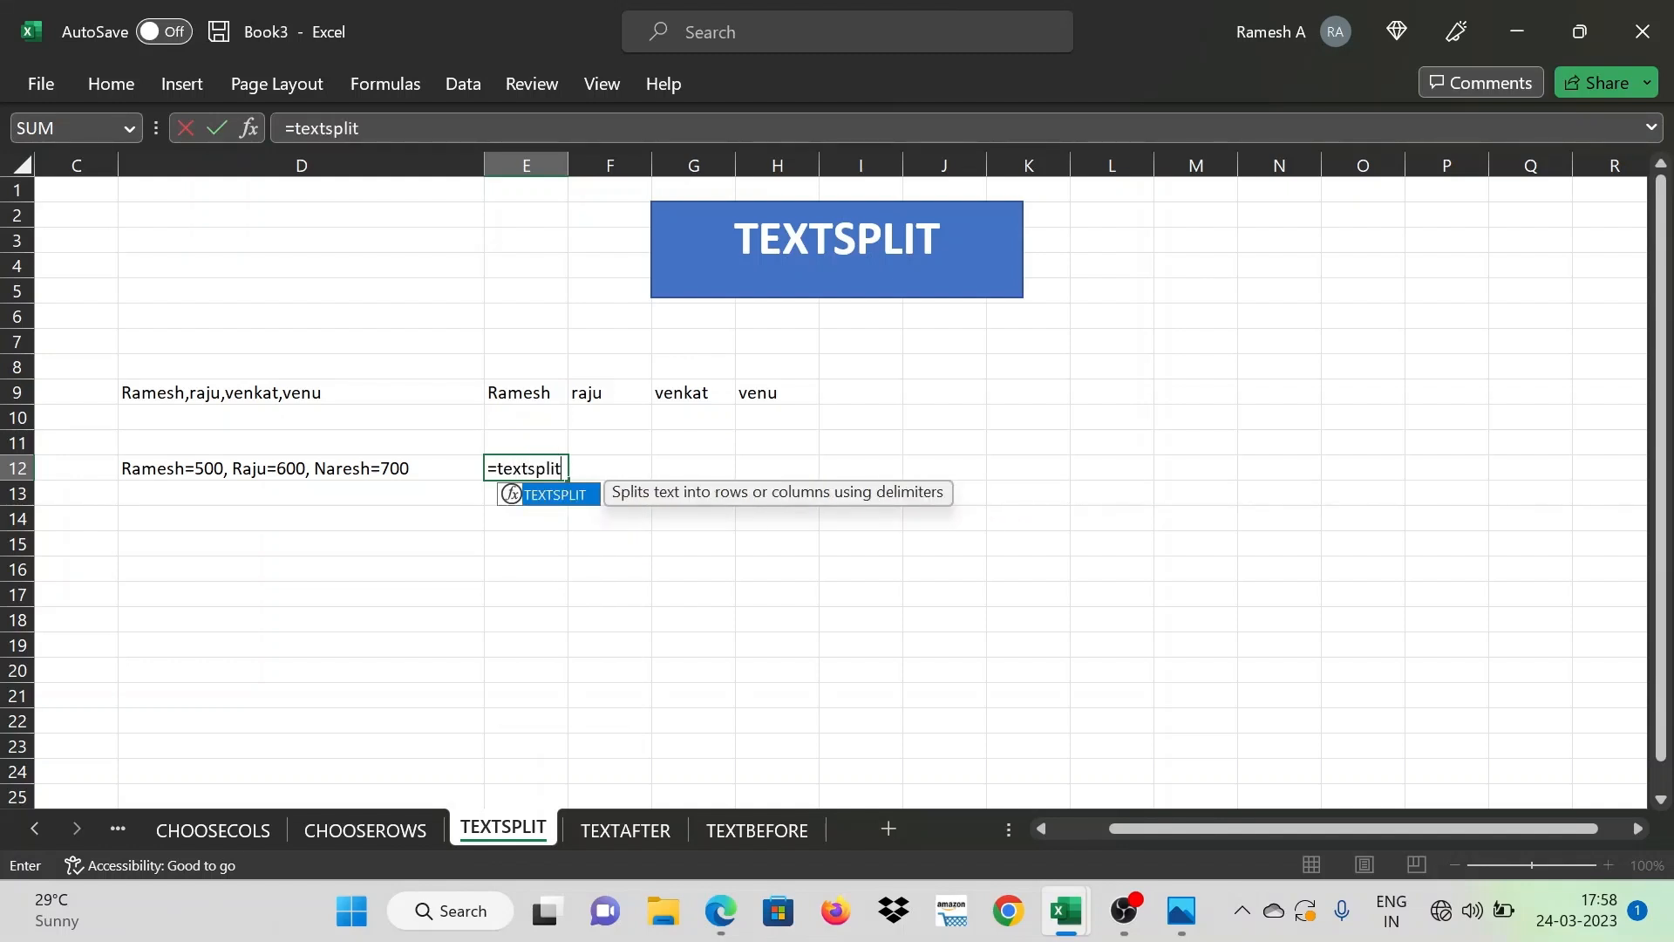
{"action": "type", "text": "("}
{"action": "left_click", "coordinate": [372, 468]}
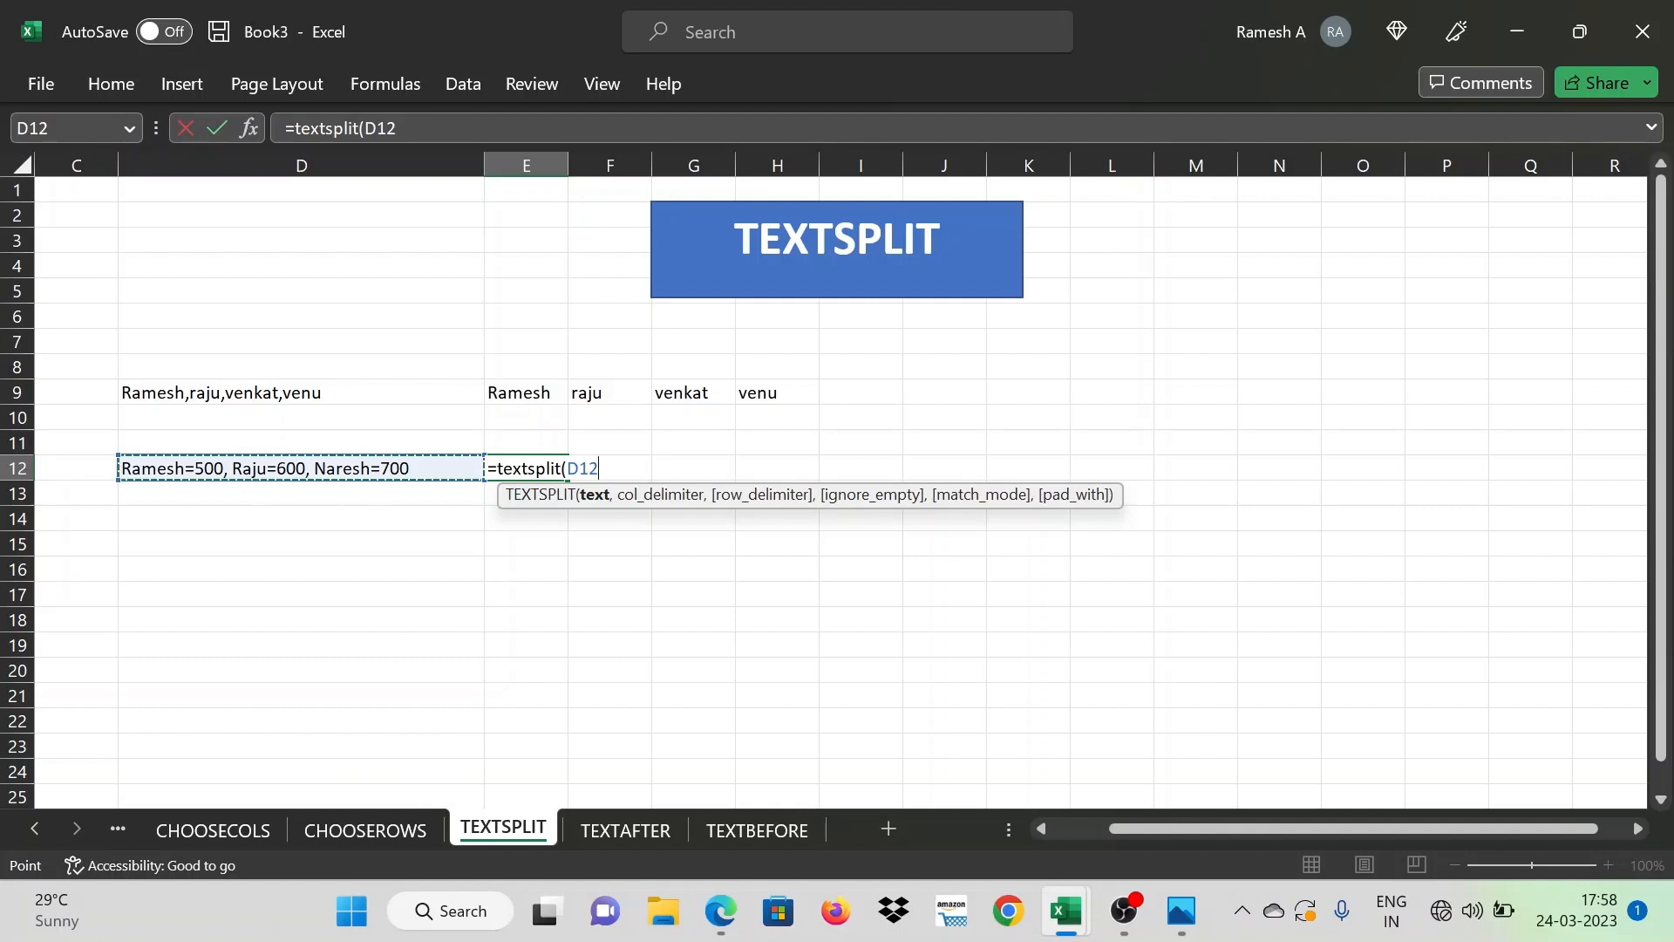
{"action": "type", "text": ","}
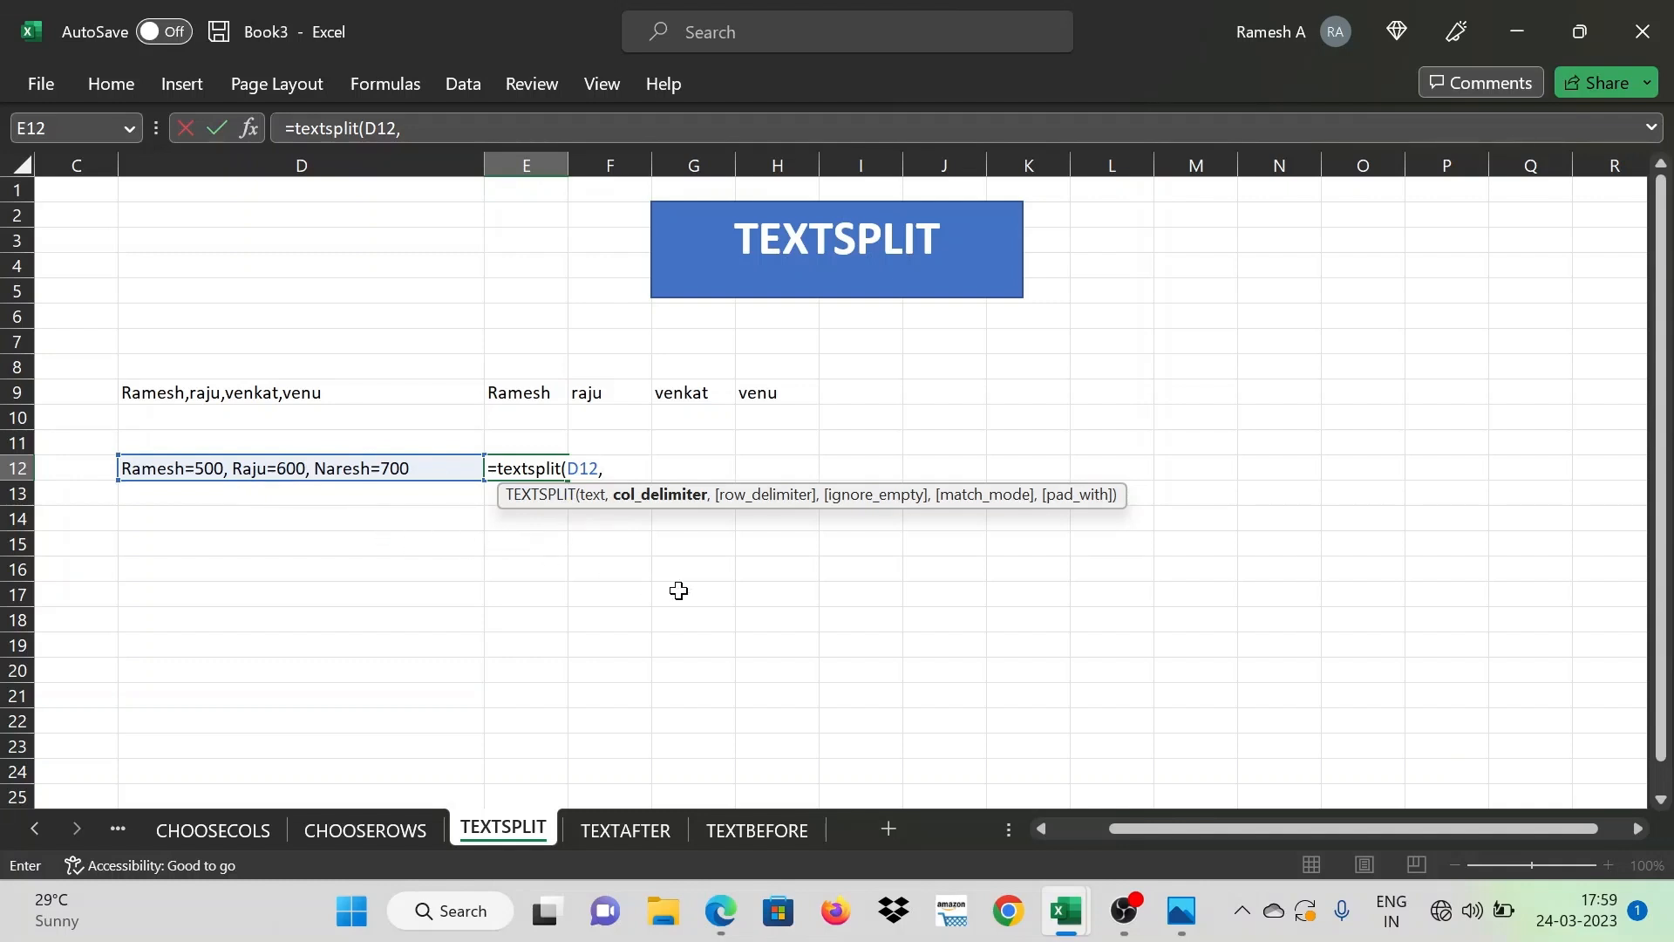
{"action": "type", "text": "\"=\",\",\""}
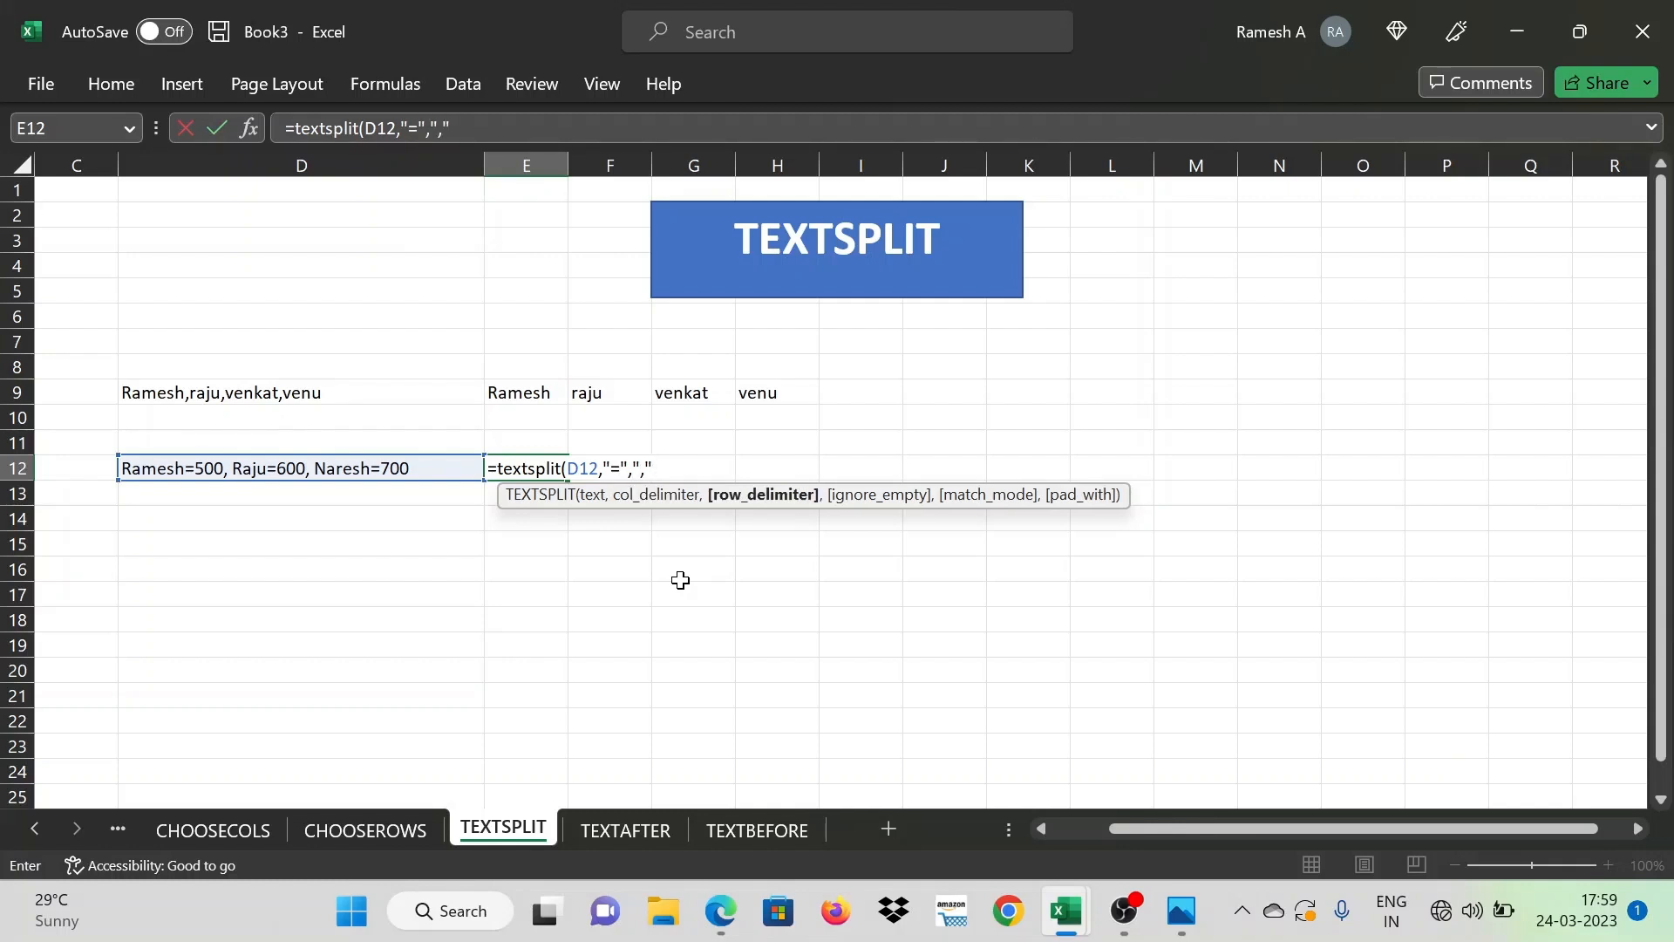
{"action": "type", "text": ")"}
{"action": "key", "text": "Return"}
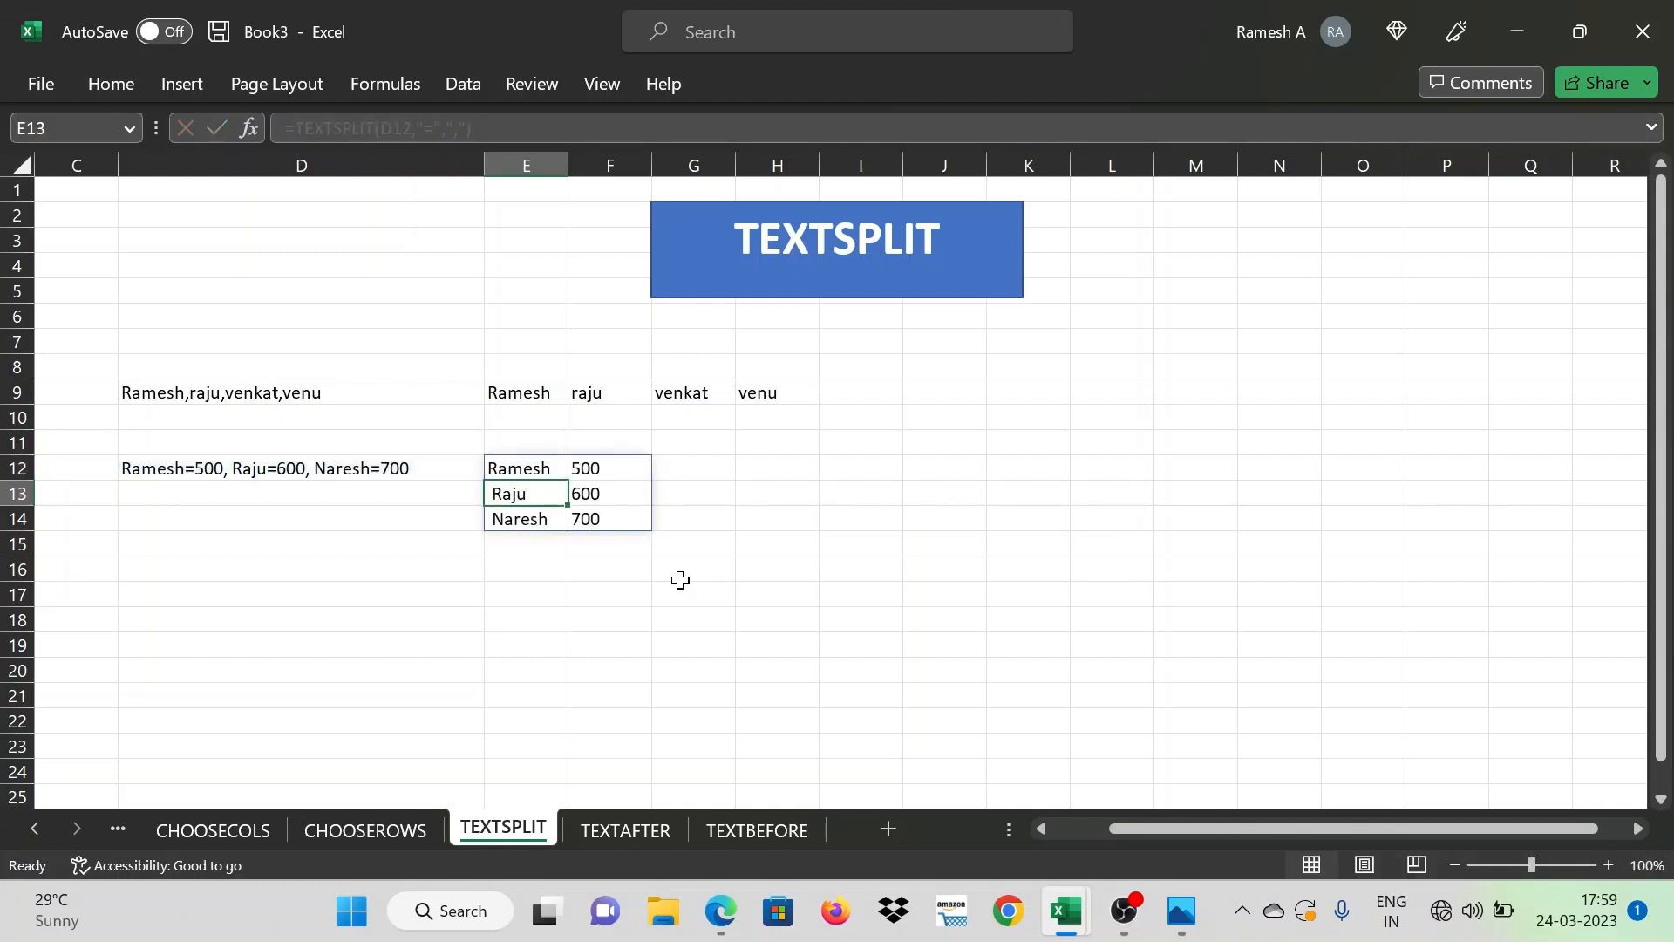
Examine the names and amounts split into E12:F14 and compare them with the source text in D12
{"action": "key", "text": "Up"}
{"action": "key", "text": "Right"}
{"action": "key", "text": "Left"}
{"action": "key", "text": "Left"}
{"action": "key", "text": "Left"}
{"action": "key", "text": "Right"}
{"action": "key", "text": "Right"}
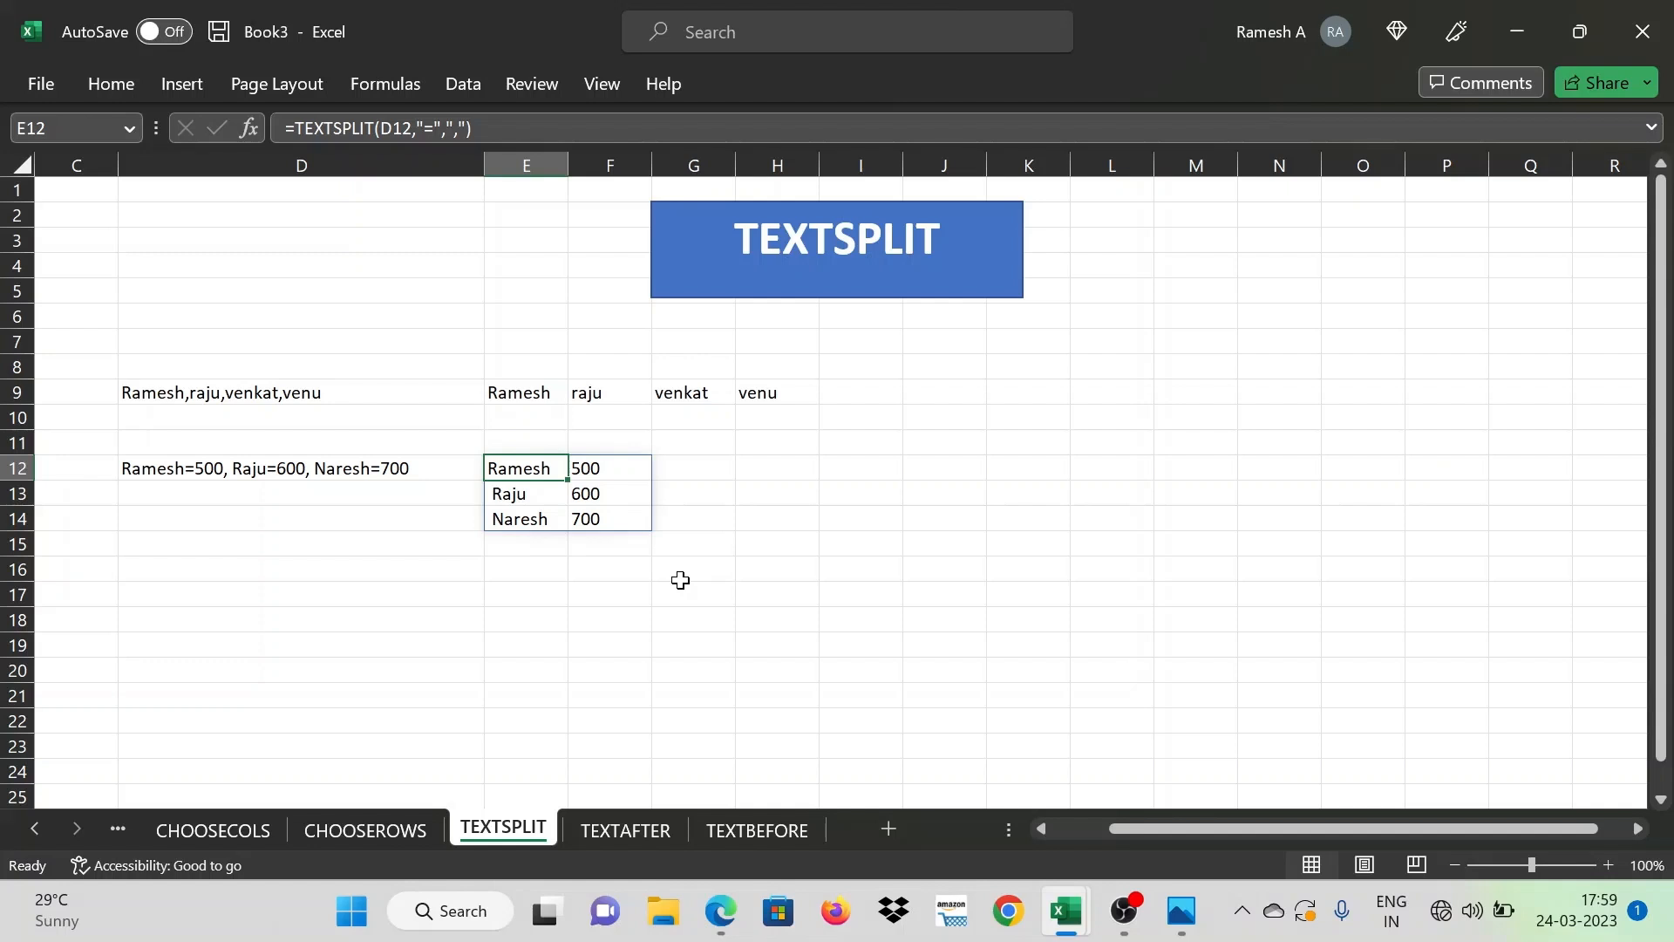
{"action": "key", "text": "Down"}
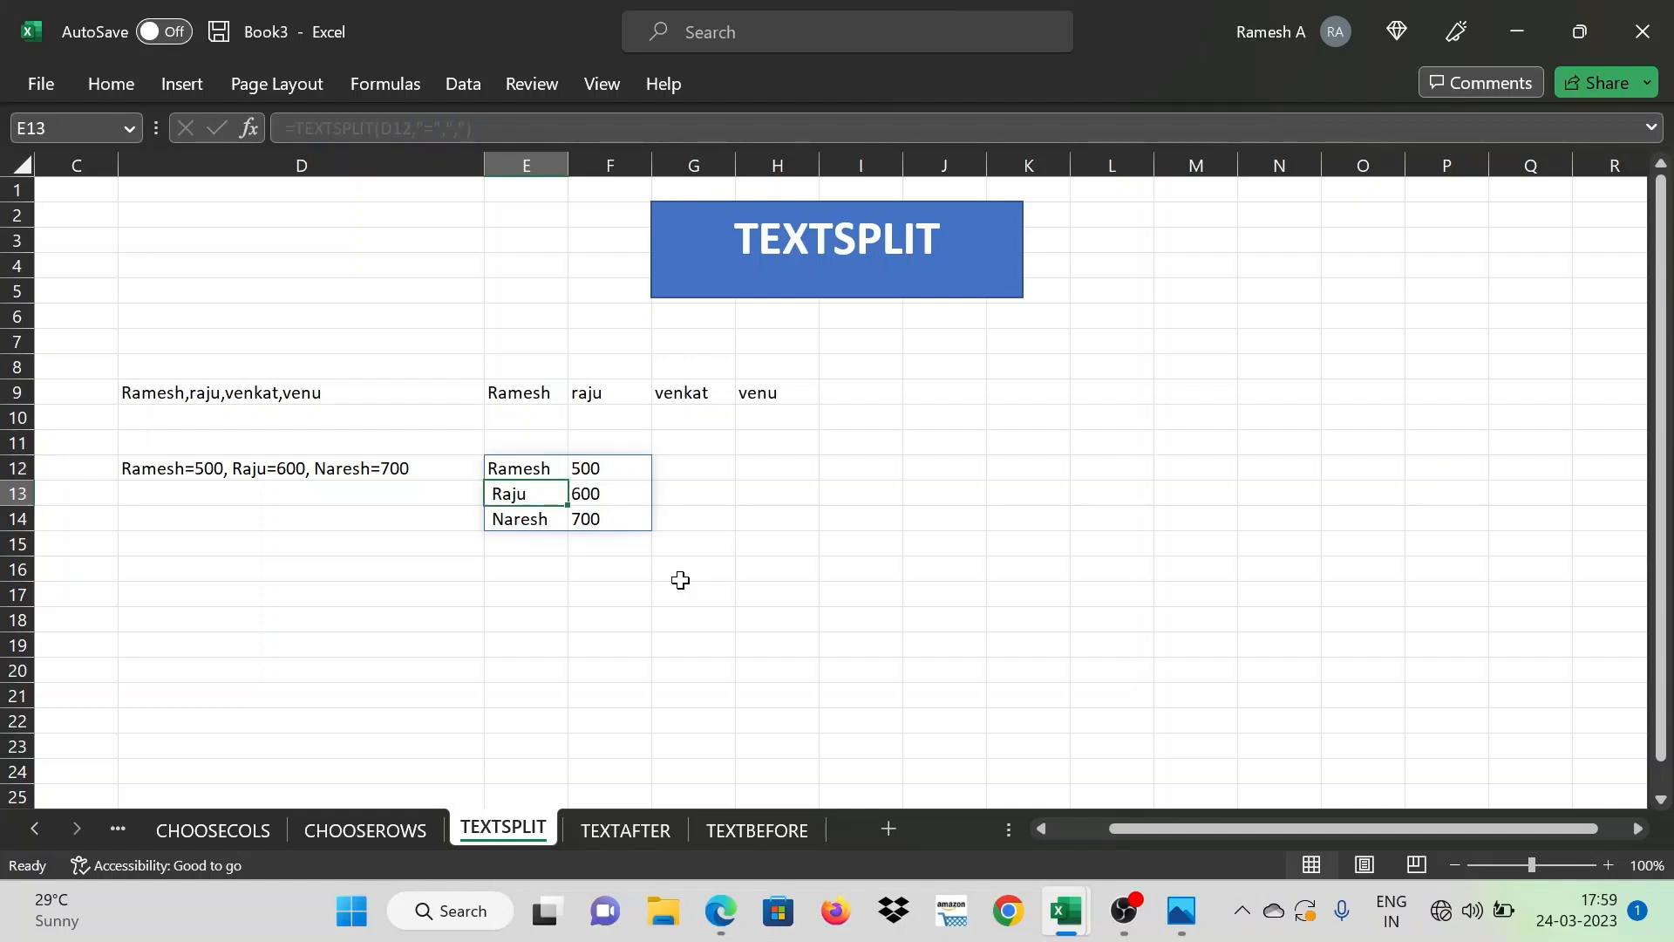
{"action": "key", "text": "Down"}
{"action": "key", "text": "Left"}
{"action": "key", "text": "Left"}
{"action": "key", "text": "Up"}
{"action": "key", "text": "Right"}
{"action": "key", "text": "Down"}
{"action": "key", "text": "Down"}
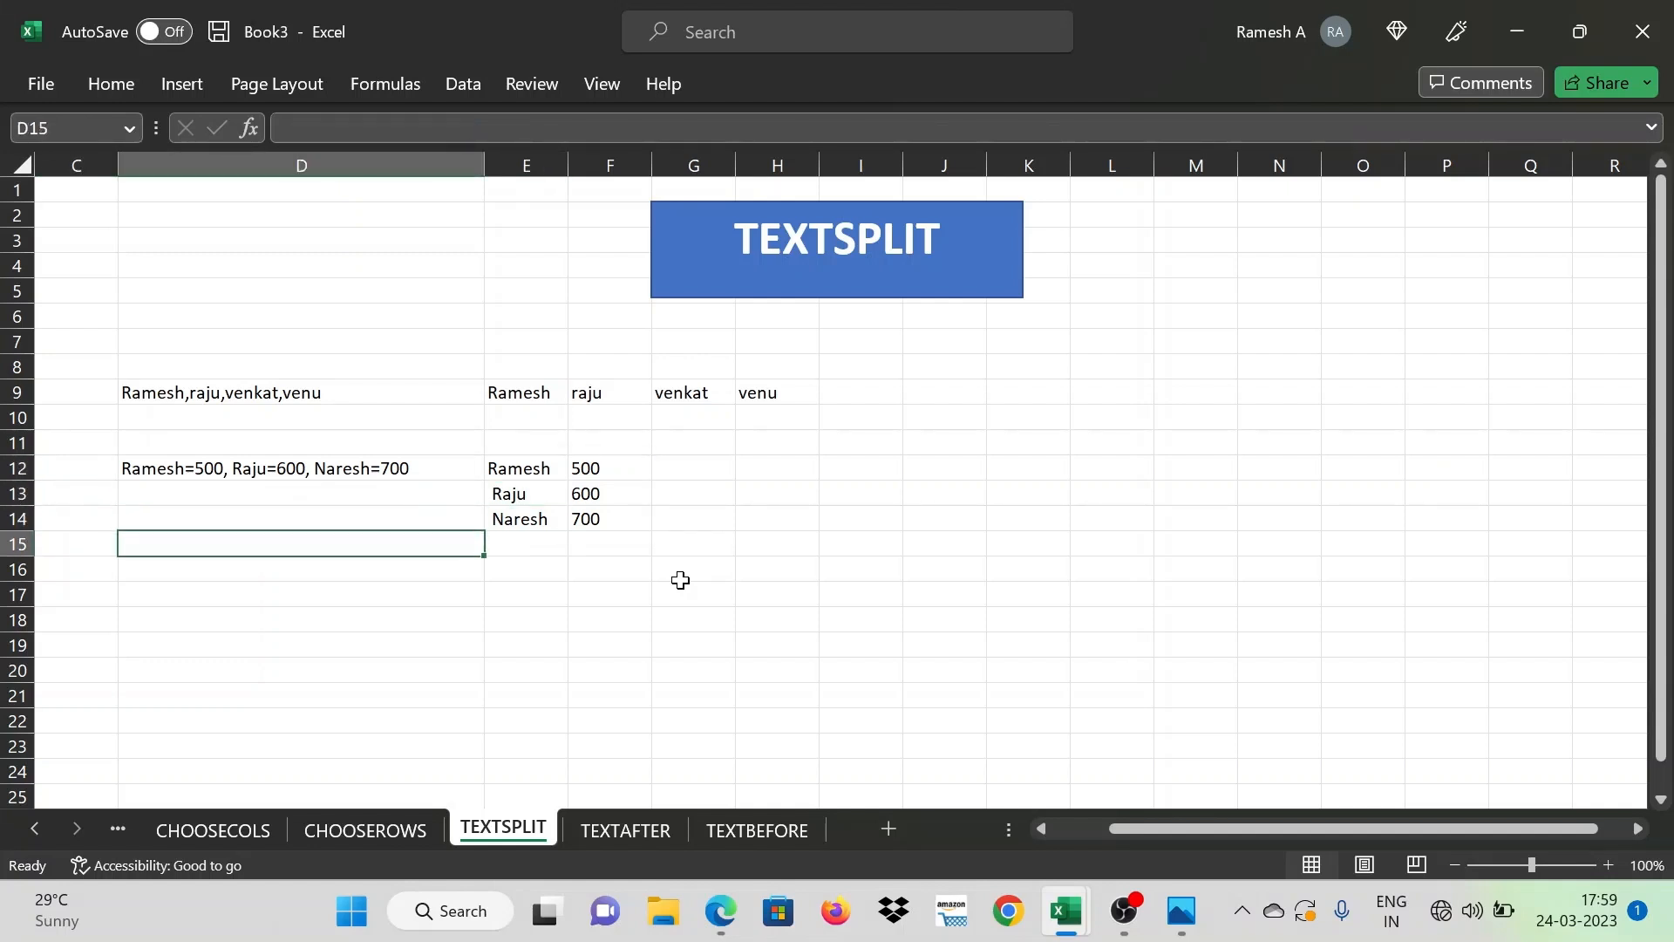
{"action": "key", "text": "Right"}
{"action": "key", "text": "Down"}
{"action": "type", "text": "="}
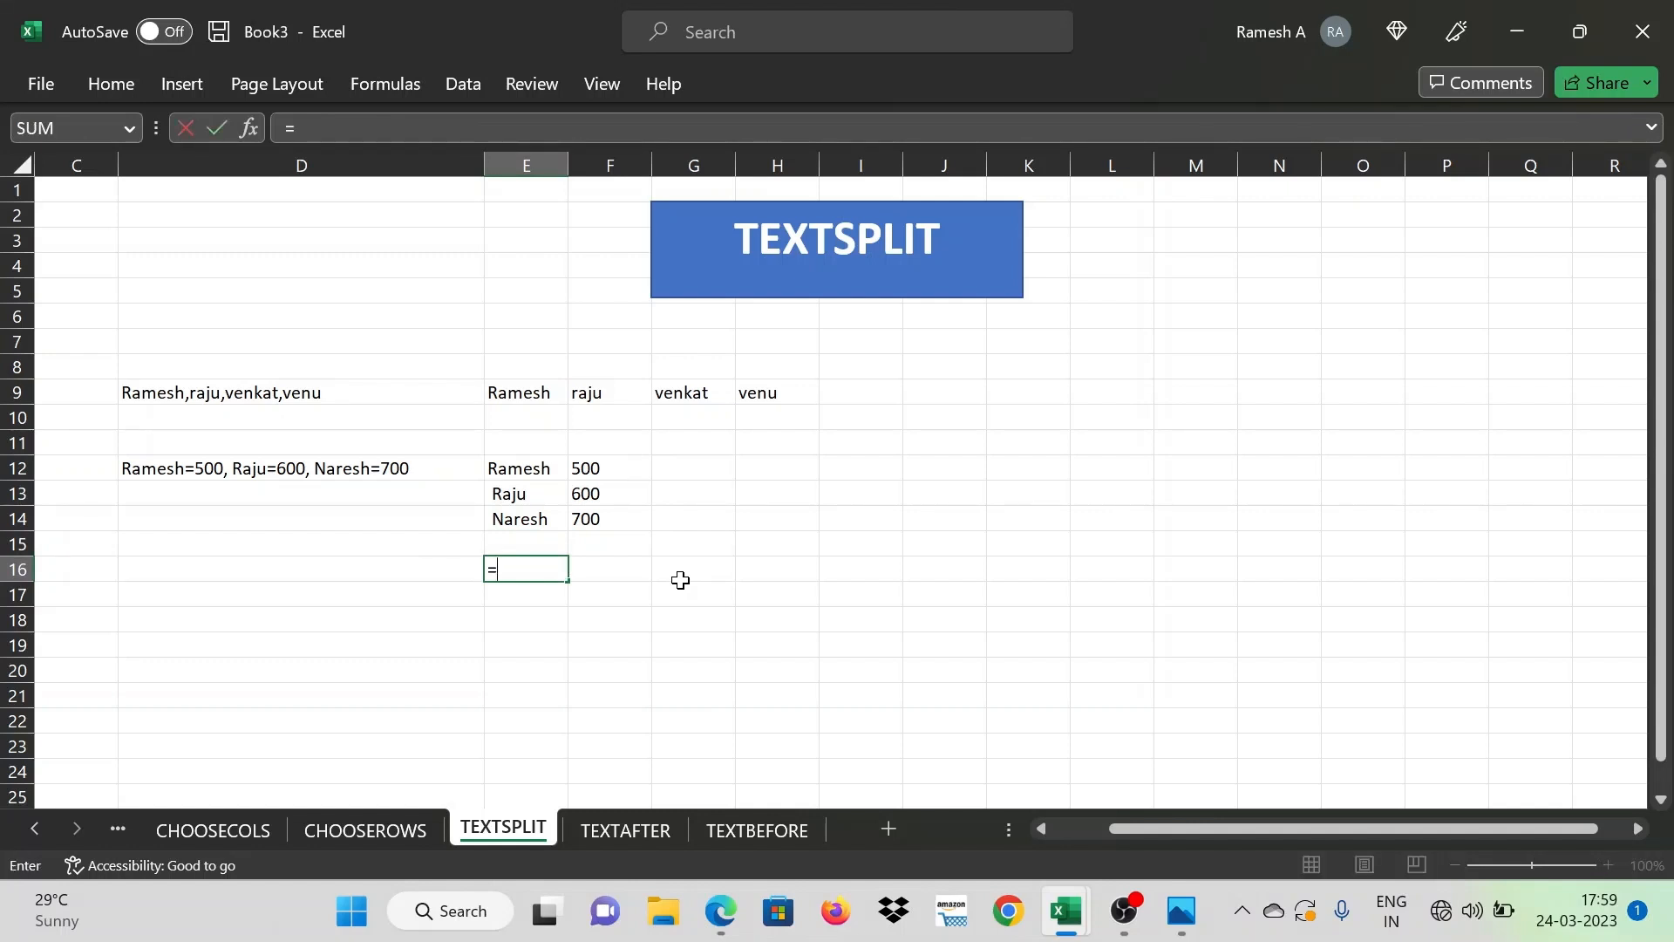
{"action": "type", "text": "textsplit("}
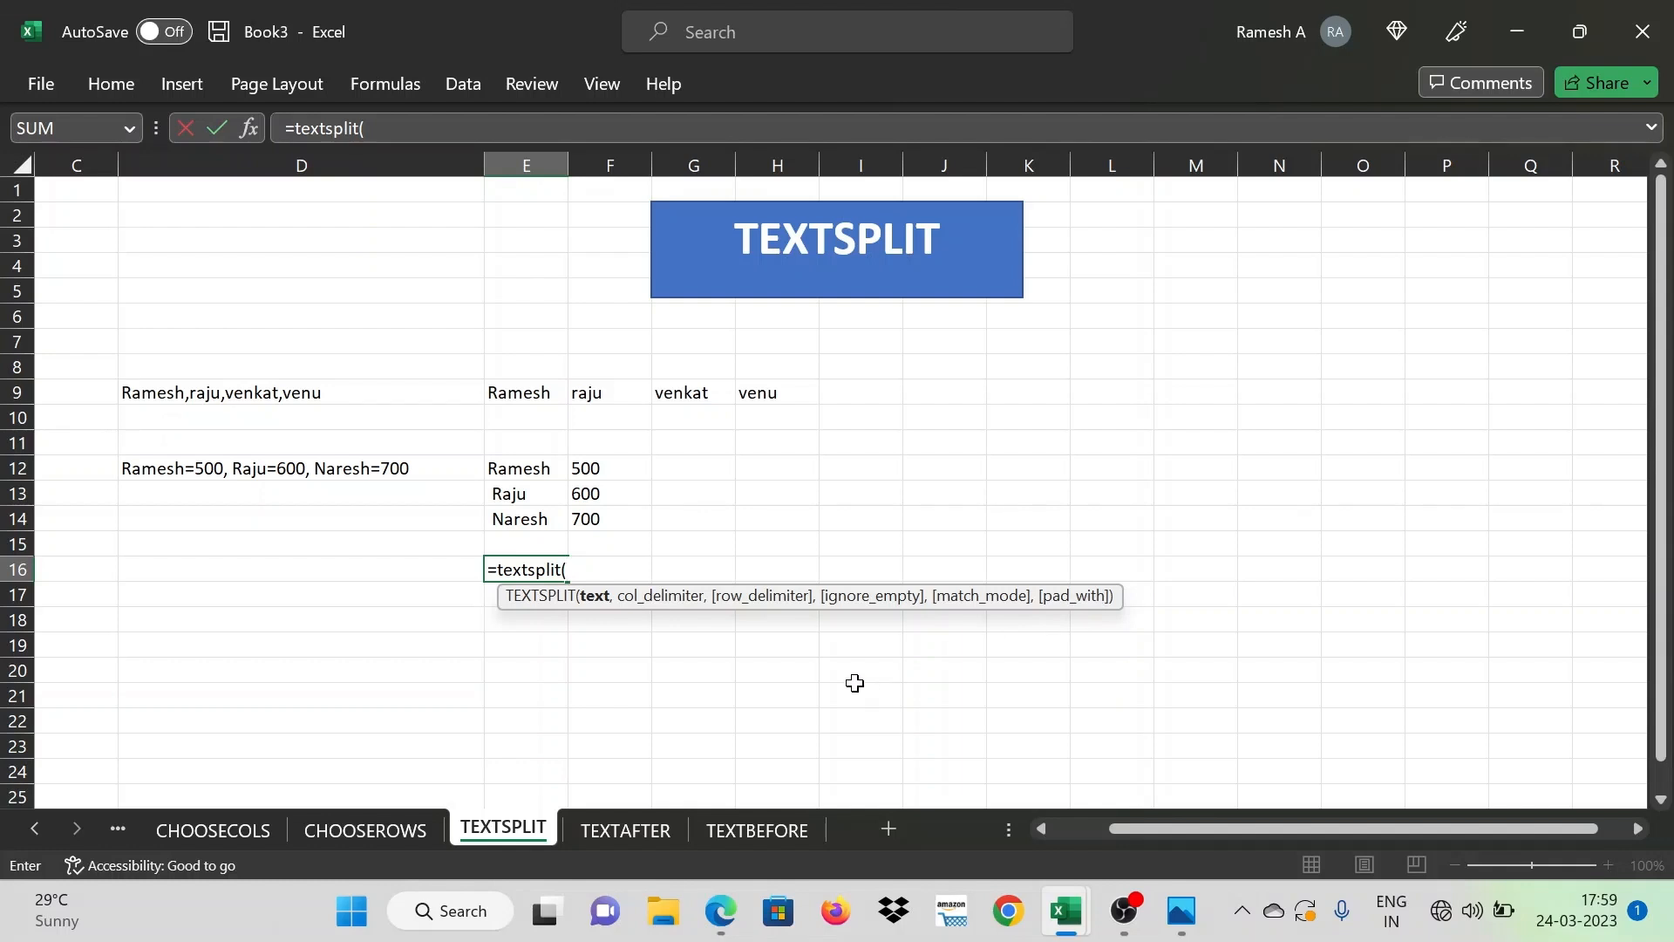
{"action": "key", "text": "Escape"}
Enter two sample texts: a name followed by "sale100" in D17, and a name followed by "sale 100 SALE" in D18
{"action": "key", "text": "Left"}
{"action": "key", "text": "Left"}
{"action": "key", "text": "Up"}
{"action": "key", "text": "Up"}
{"action": "key", "text": "Right"}
{"action": "key", "text": "Down"}
{"action": "key", "text": "Down"}
{"action": "key", "text": "Down"}
{"action": "type", "text": "R"}
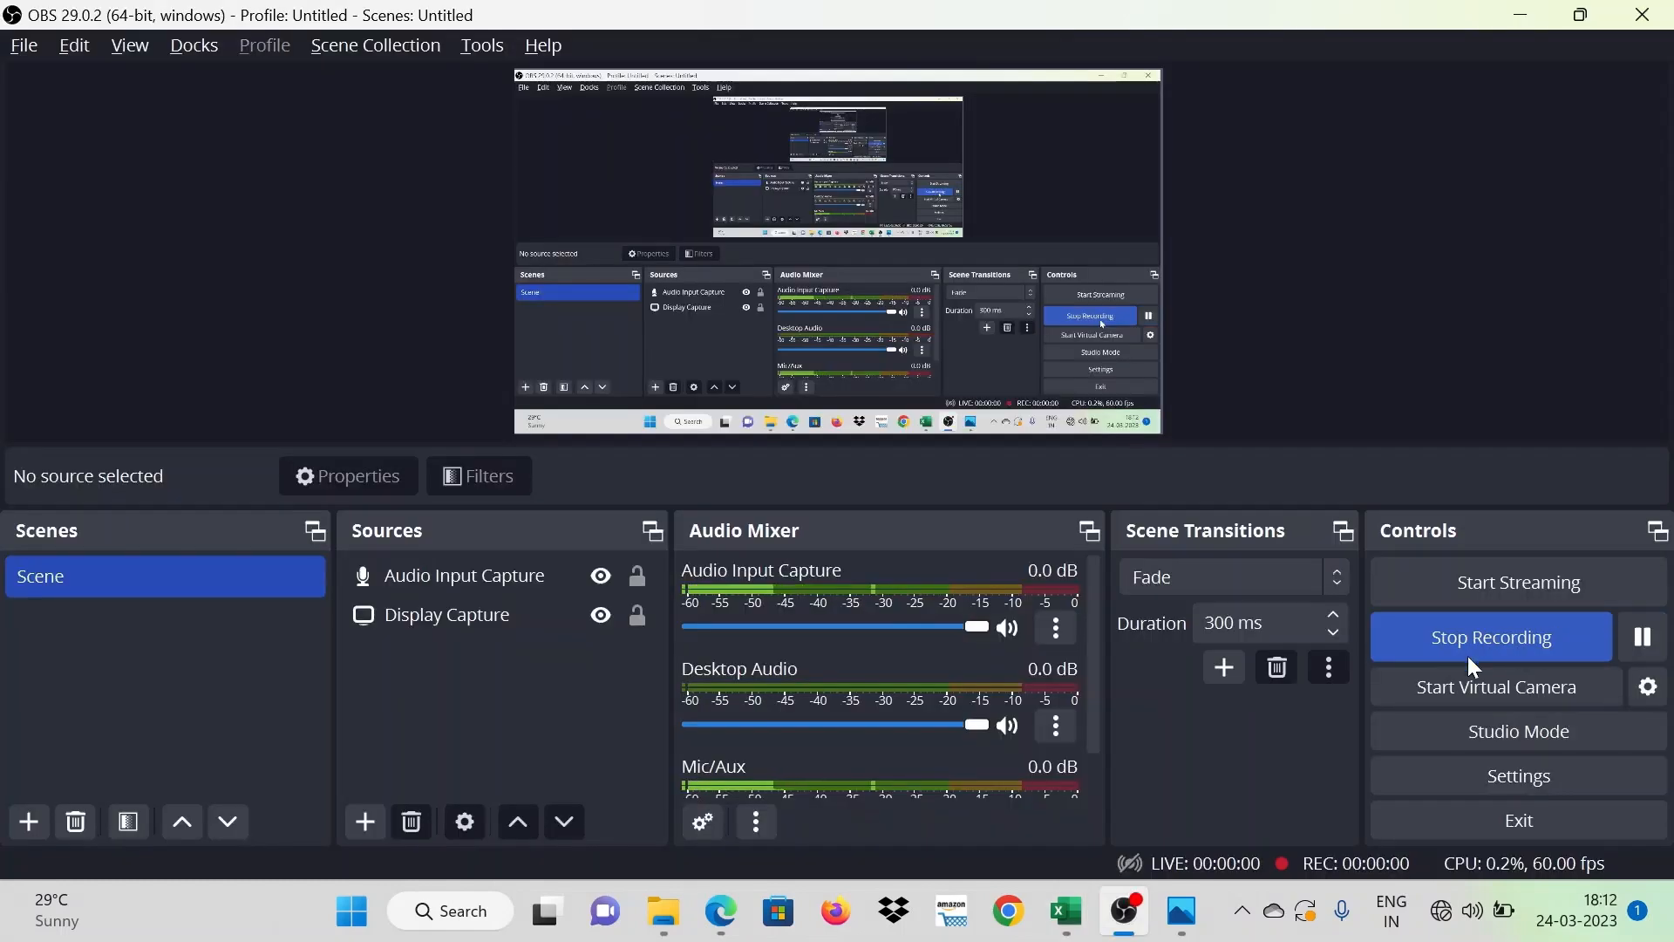
Switch from OBS back to the Book3 workbook in Excel and return to the top of the TEXTSPLIT sheet
{"action": "key", "text": "alt+Tab"}
{"action": "left_click", "coordinate": [573, 523]}
{"action": "key", "text": "Left"}
{"action": "key", "text": "Up"}
{"action": "key", "text": "Up"}
{"action": "key", "text": "Up"}
{"action": "key", "text": "Up"}
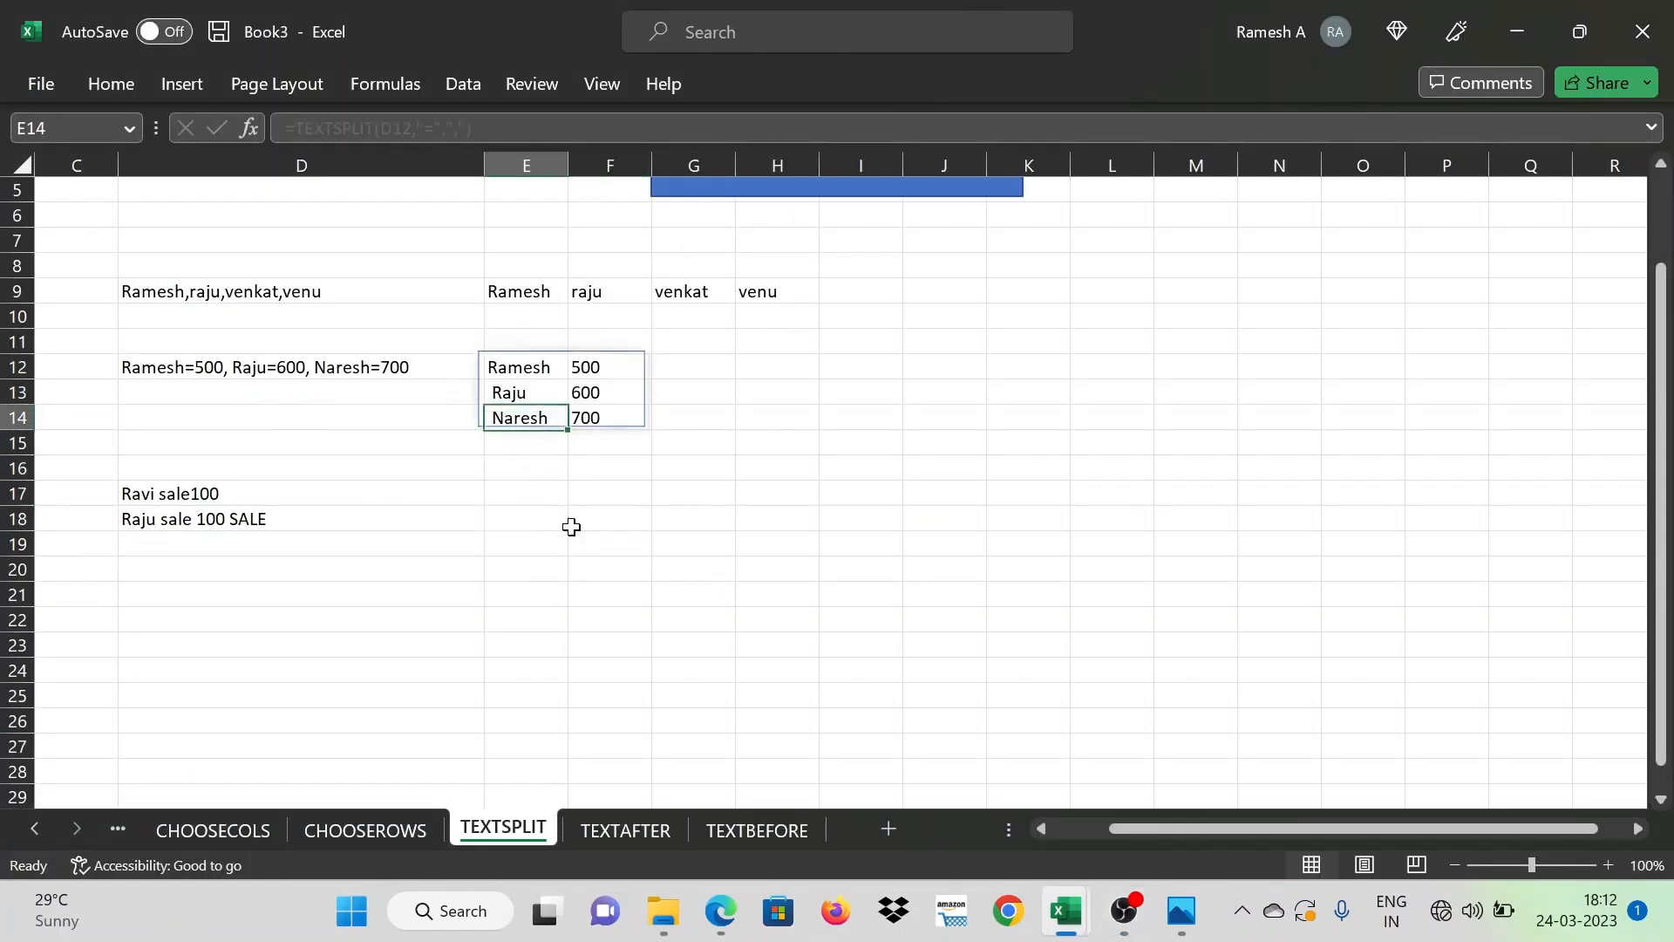
{"action": "key", "text": "Up"}
{"action": "key", "text": "Up"}
{"action": "key", "text": "Up"}
{"action": "key", "text": "Up"}
{"action": "key", "text": "Up"}
{"action": "key", "text": "Up"}
{"action": "key", "text": "Up"}
{"action": "key", "text": "Up"}
{"action": "key", "text": "Up"}
{"action": "key", "text": "Up"}
{"action": "key", "text": "Up"}
{"action": "key", "text": "Up"}
{"action": "key", "text": "Up"}
Enter =TEXTSPLIT(D17,"sale",,,) in E17, using the word sale as the column delimiter and leaving the optional arguments empty
{"action": "key", "text": "Down"}
{"action": "key", "text": "Down"}
{"action": "key", "text": "Down"}
{"action": "key", "text": "Down"}
{"action": "key", "text": "Down"}
{"action": "key", "text": "Down"}
{"action": "key", "text": "Down"}
{"action": "key", "text": "Down"}
{"action": "key", "text": "Down"}
{"action": "key", "text": "Down"}
{"action": "key", "text": "Down"}
{"action": "key", "text": "Down"}
{"action": "key", "text": "Down"}
{"action": "key", "text": "Down"}
{"action": "key", "text": "Down"}
{"action": "key", "text": "Down"}
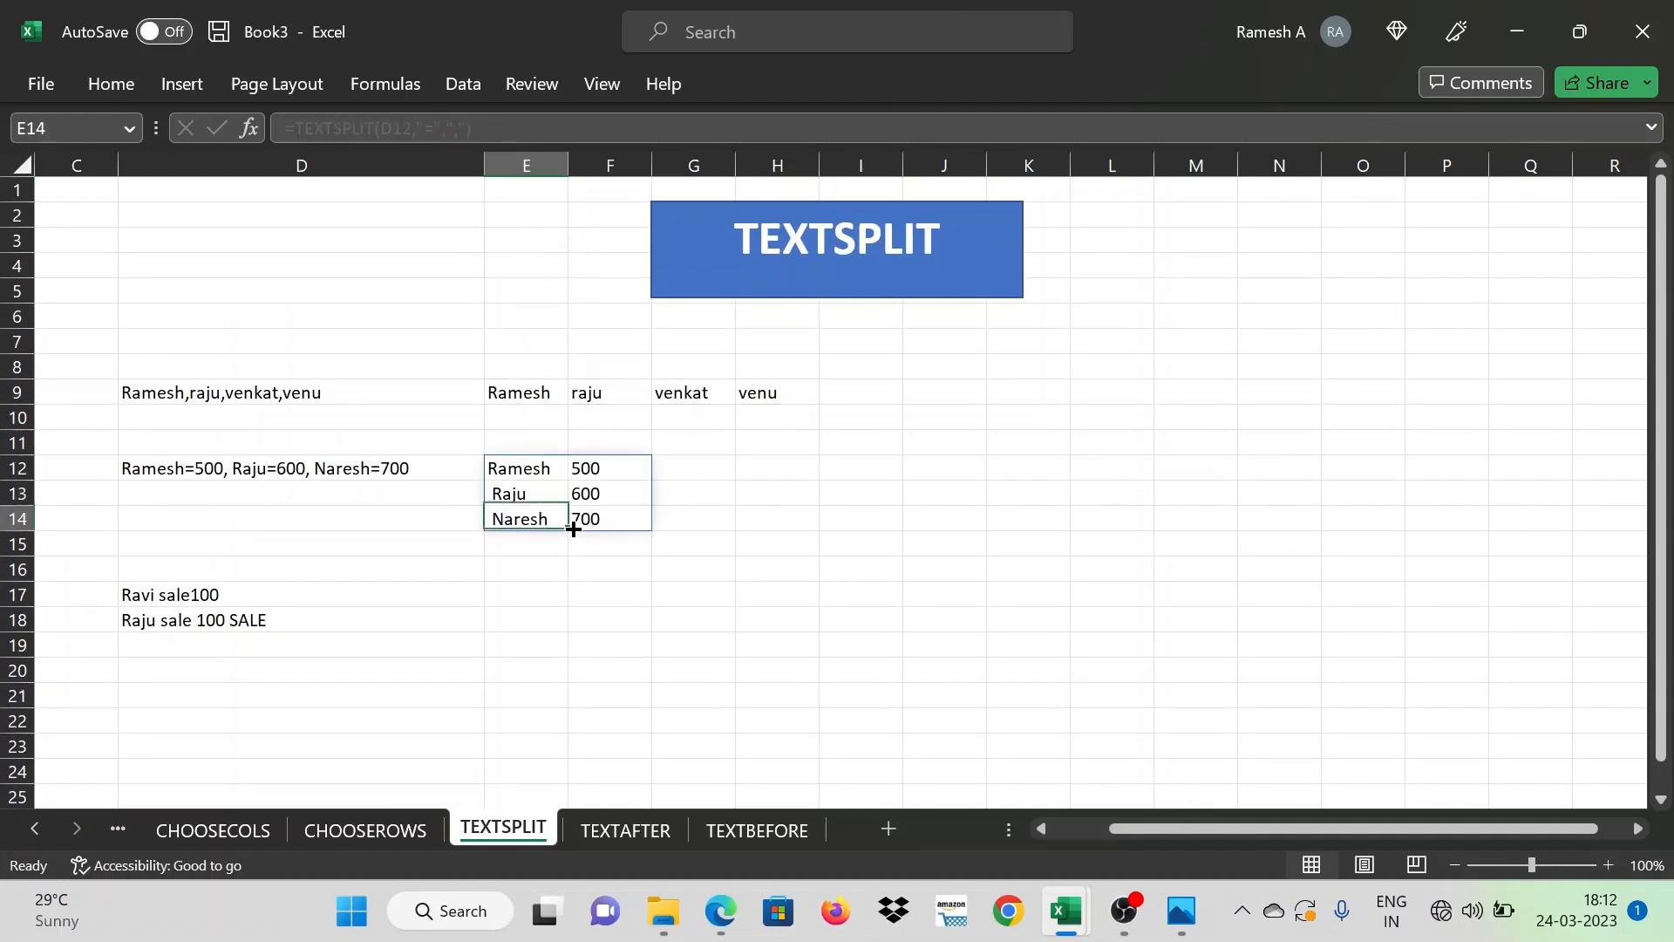
{"action": "type", "text": "="}
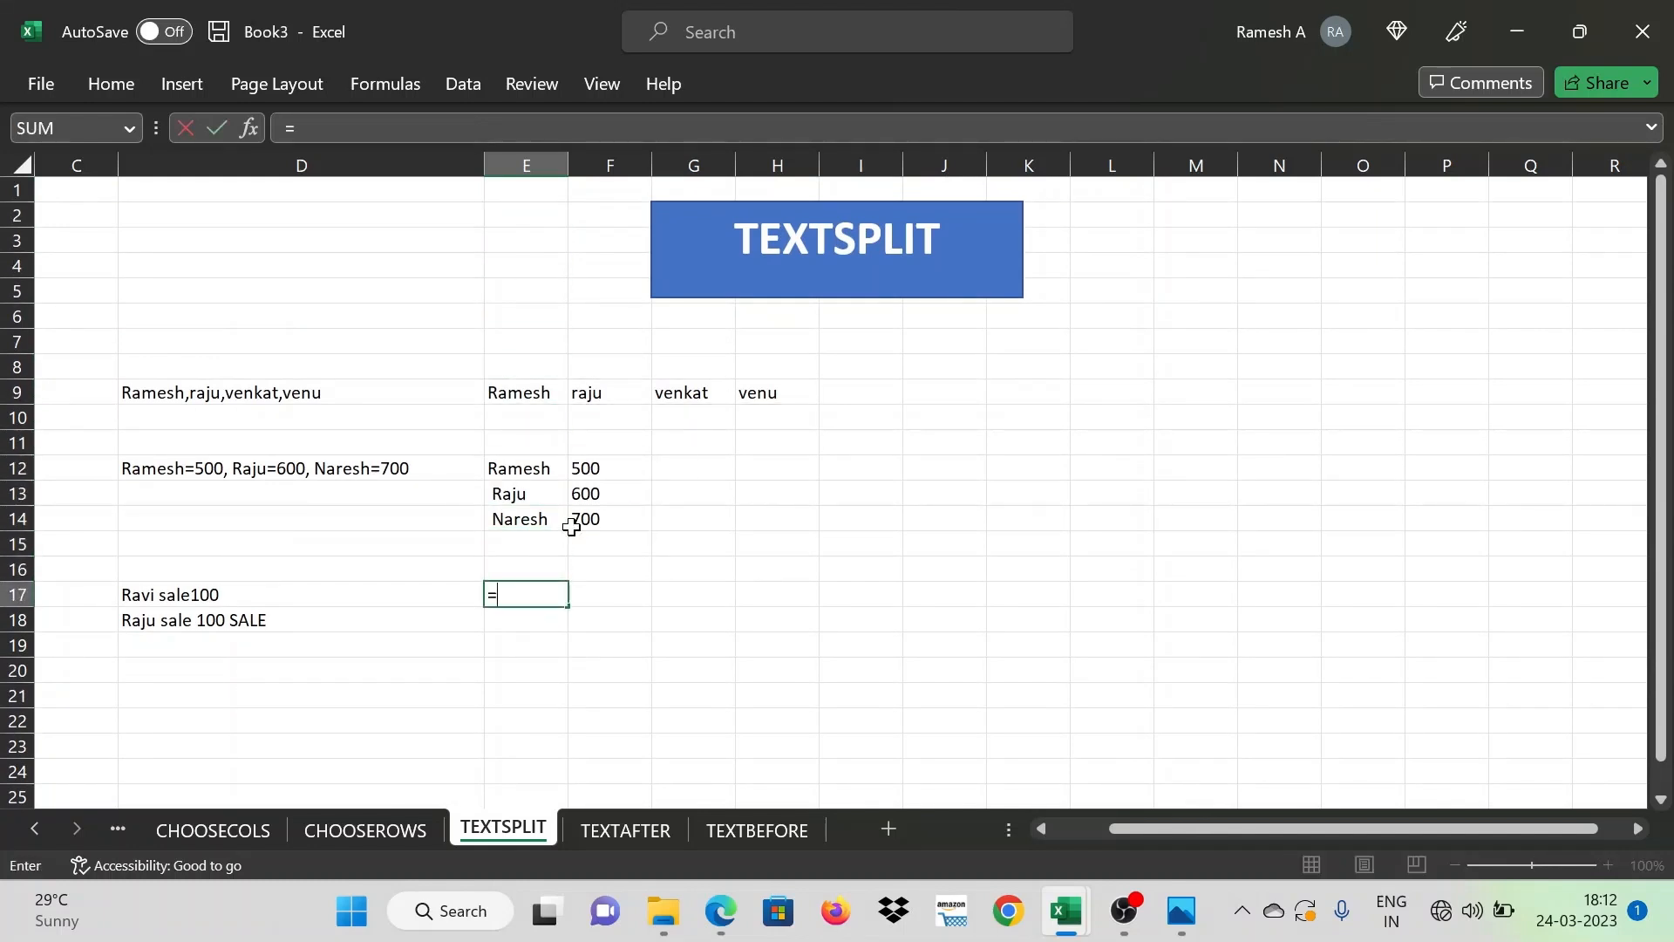
{"action": "type", "text": "textsplit("}
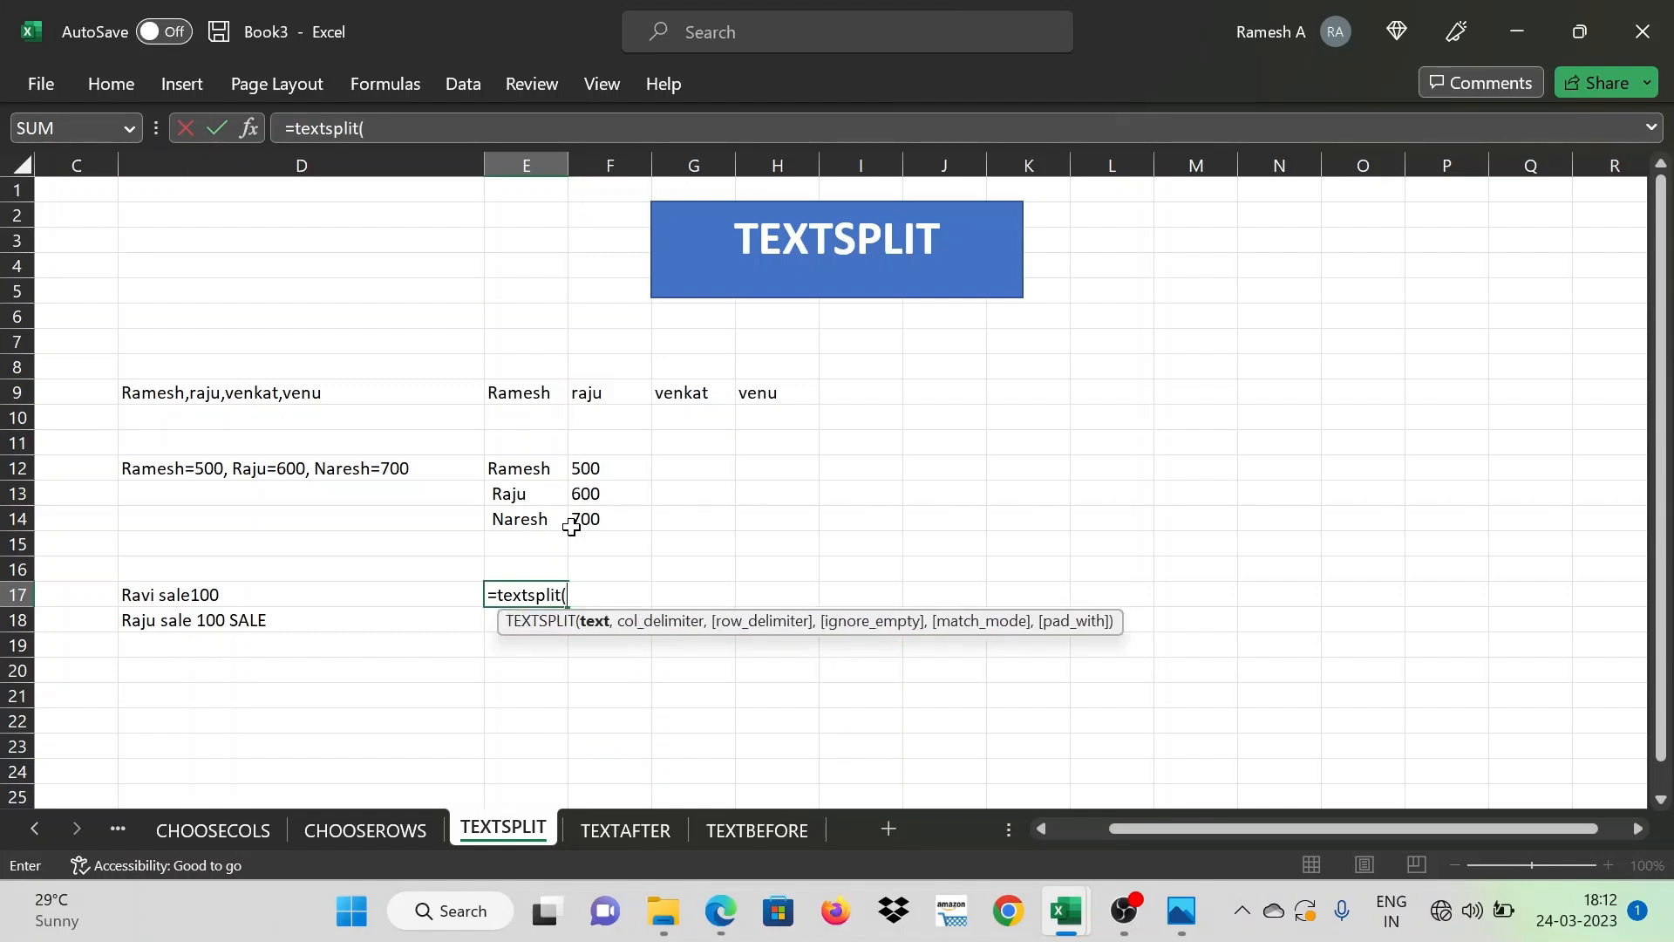
{"action": "left_click", "coordinate": [302, 596]}
{"action": "type", "text": ","}
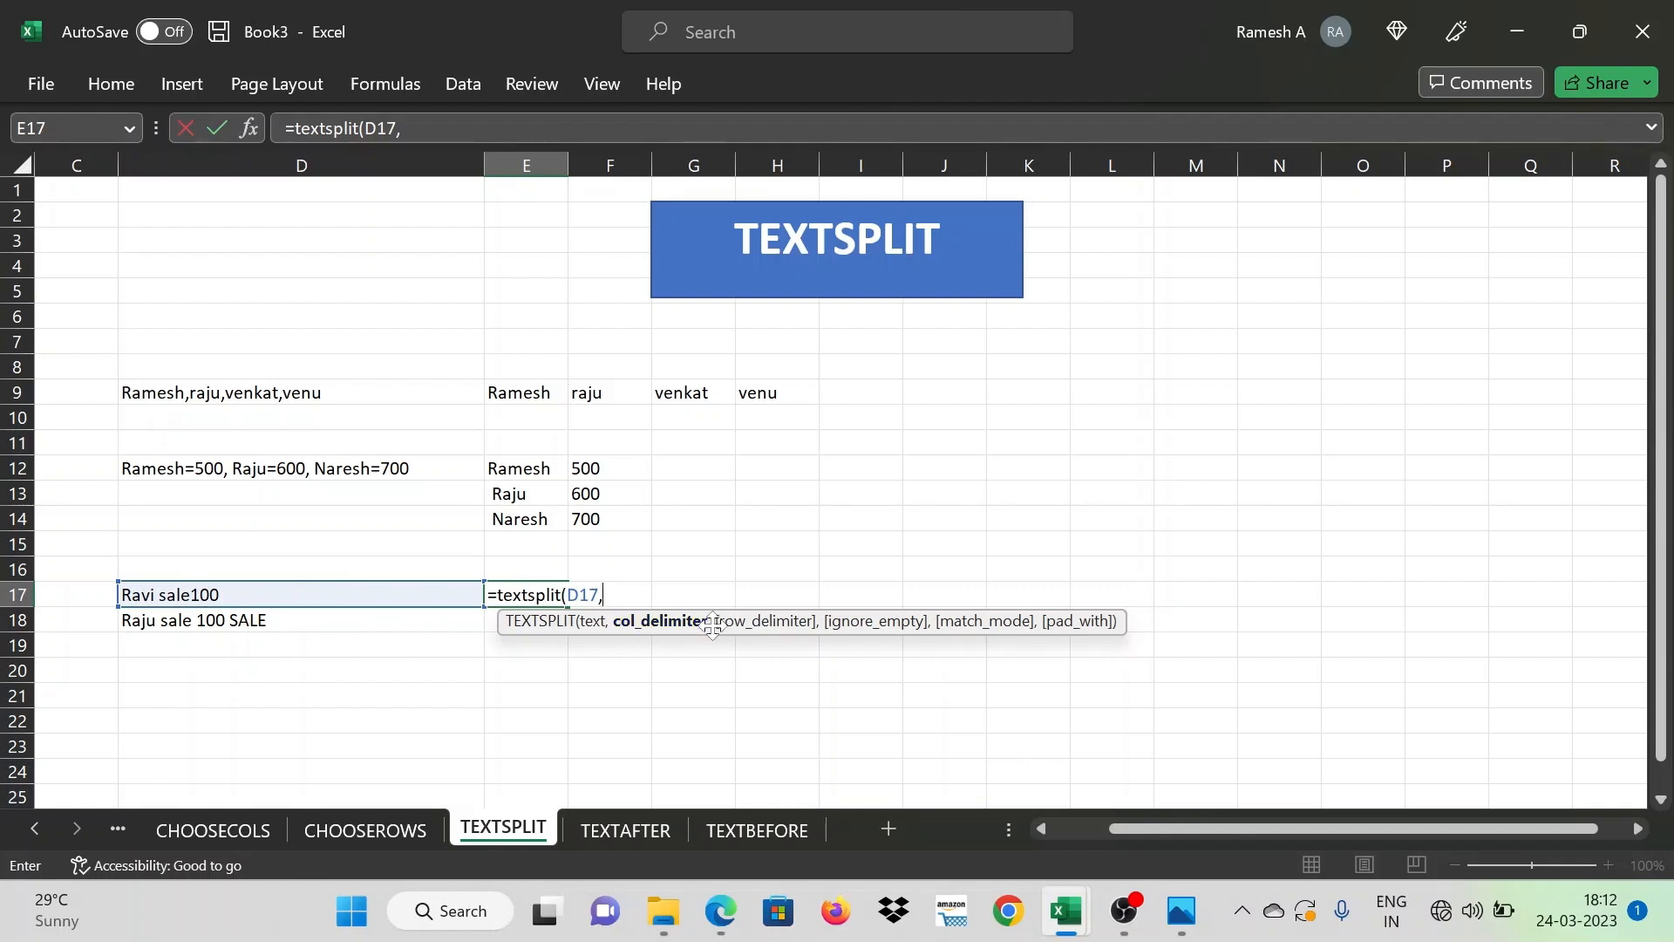
{"action": "type", "text": "\"sale\","}
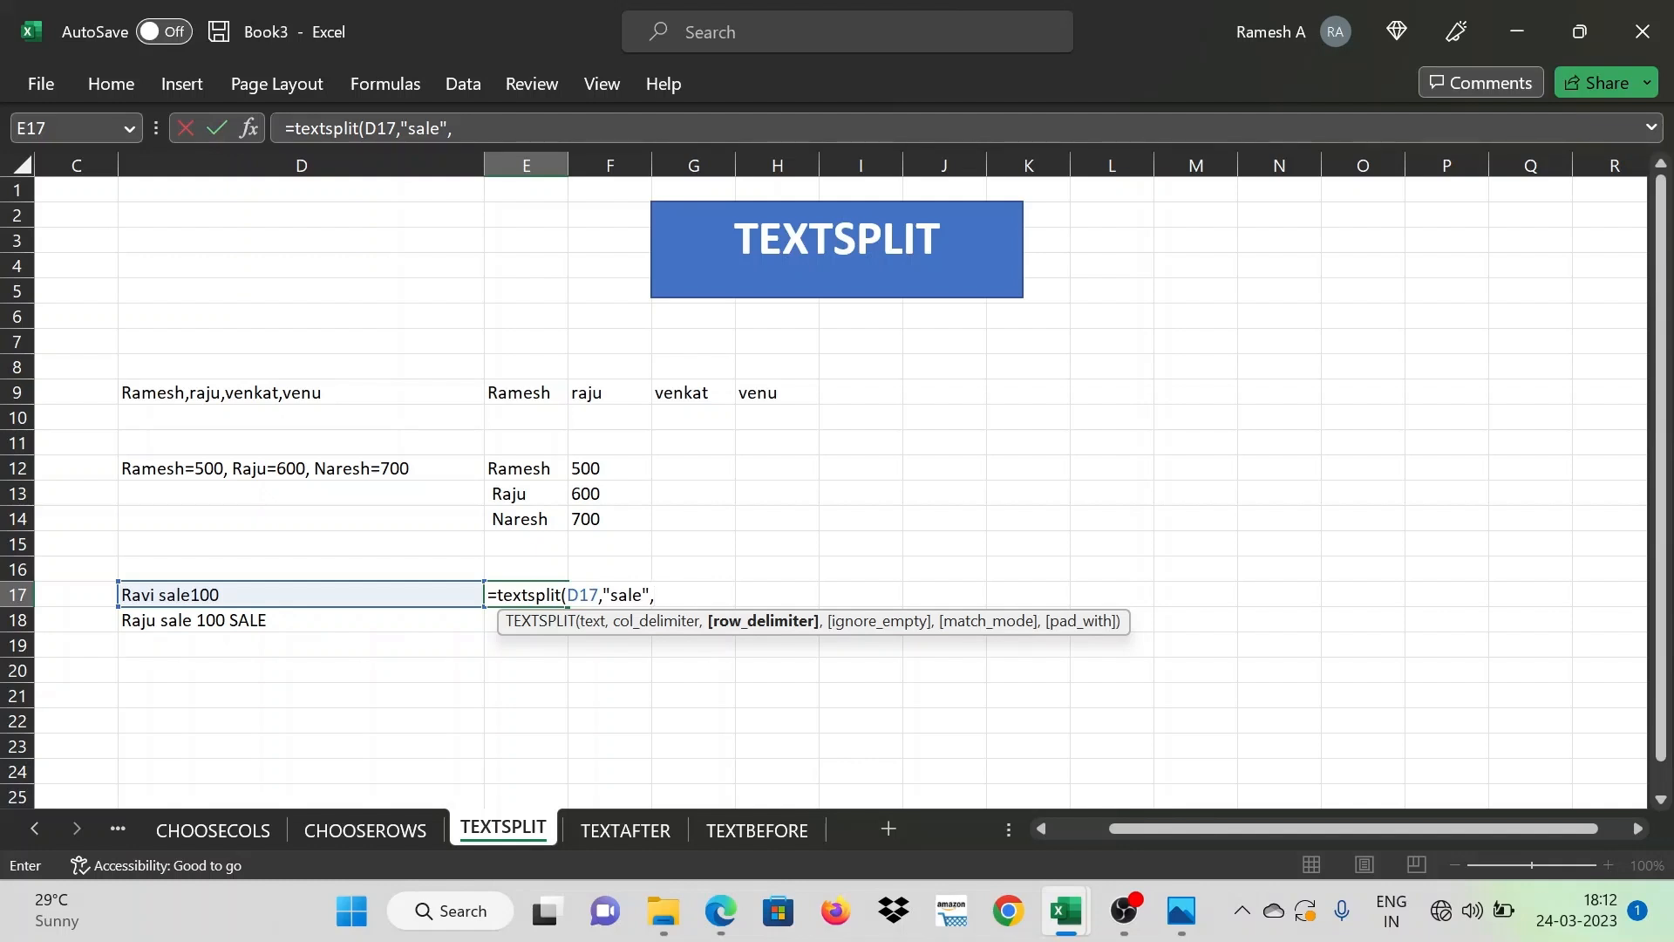
{"action": "type", "text": ","}
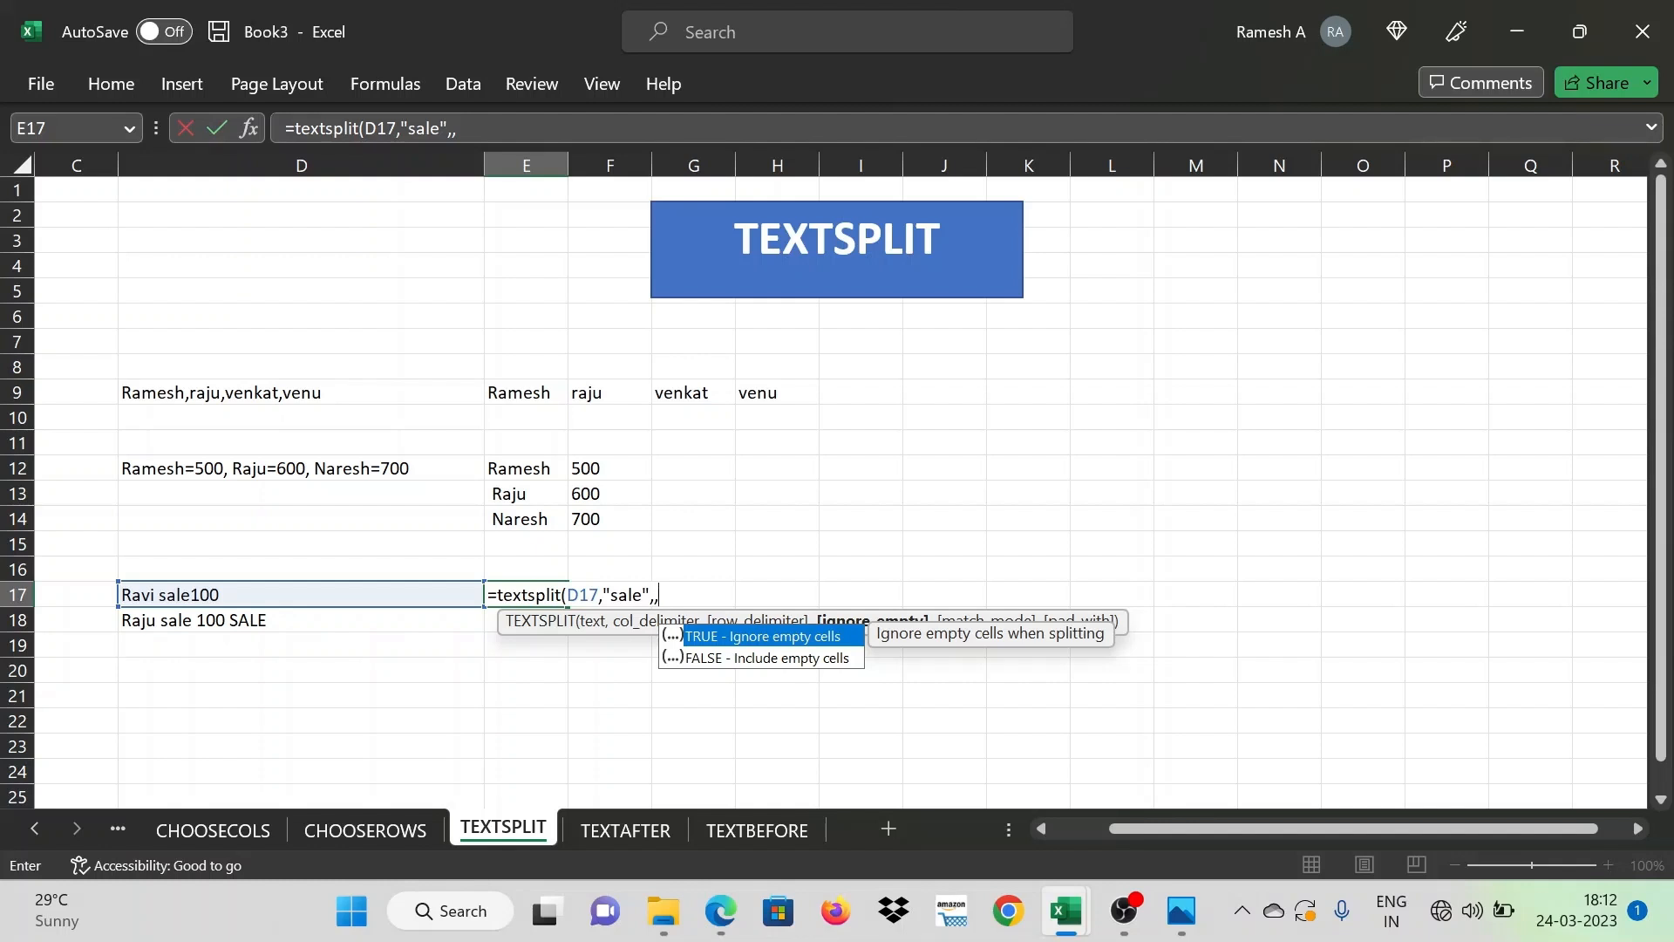
{"action": "type", "text": ","}
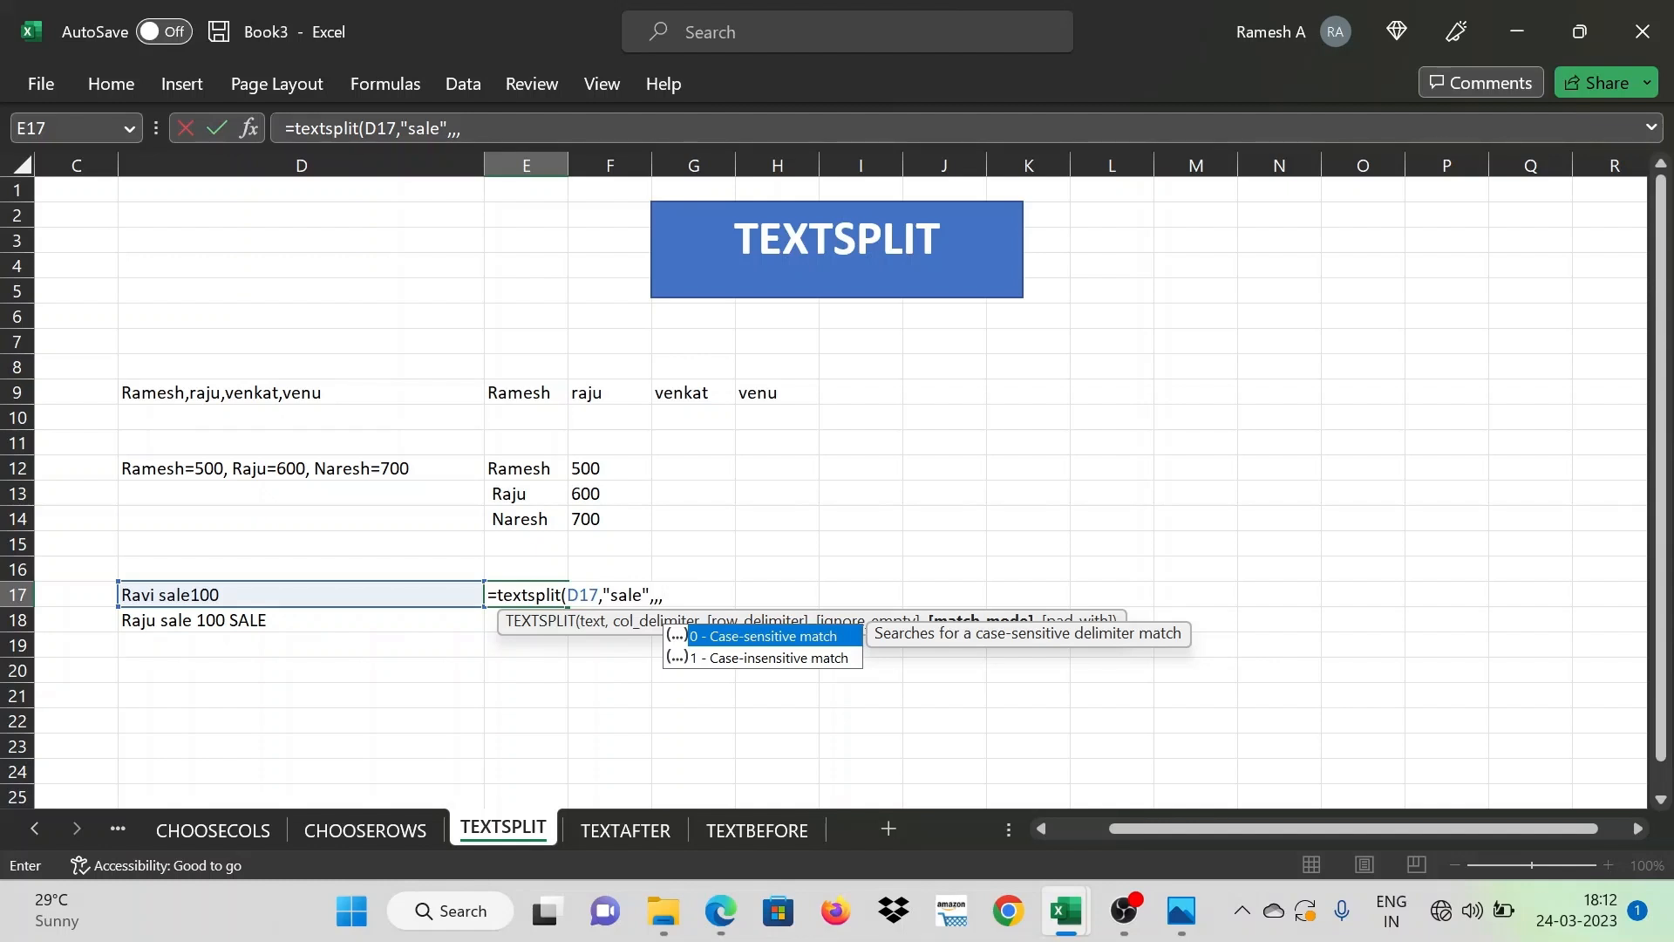
{"action": "type", "text": ")"}
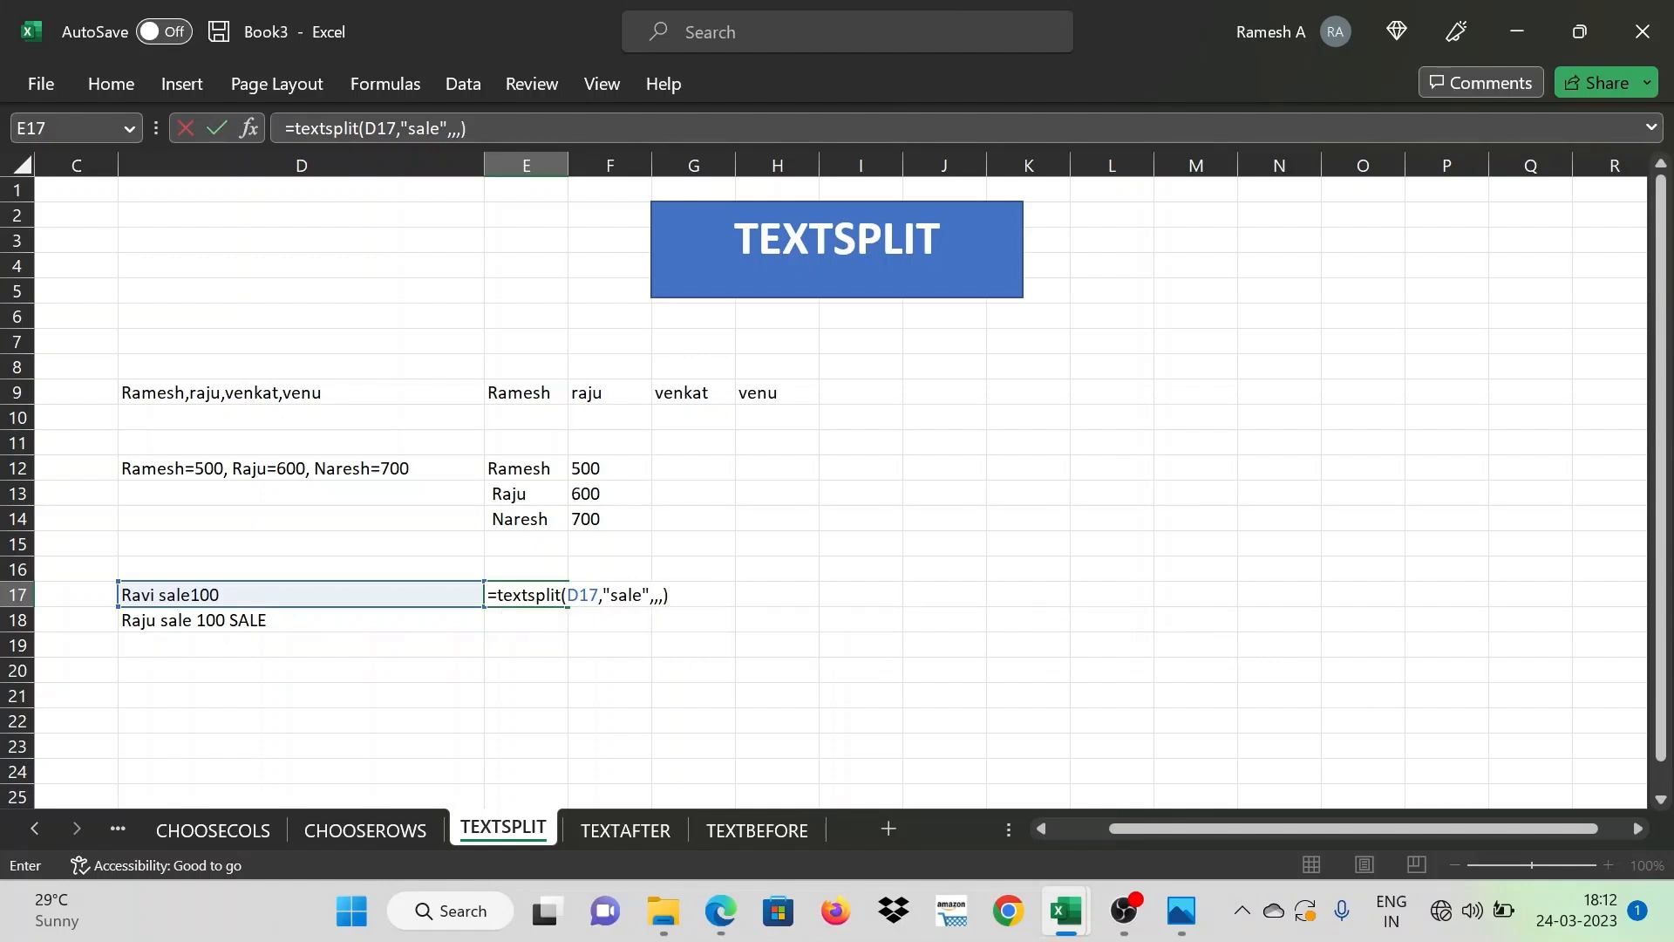
{"action": "key", "text": "Return"}
Fill the TEXTSPLIT formula from E17:F17 down to row 18
{"action": "key", "text": "Up"}
{"action": "key", "text": "Right"}
{"action": "key", "text": "Left"}
{"action": "key", "text": "Left"}
{"action": "key", "text": "Left"}
{"action": "key", "text": "Right"}
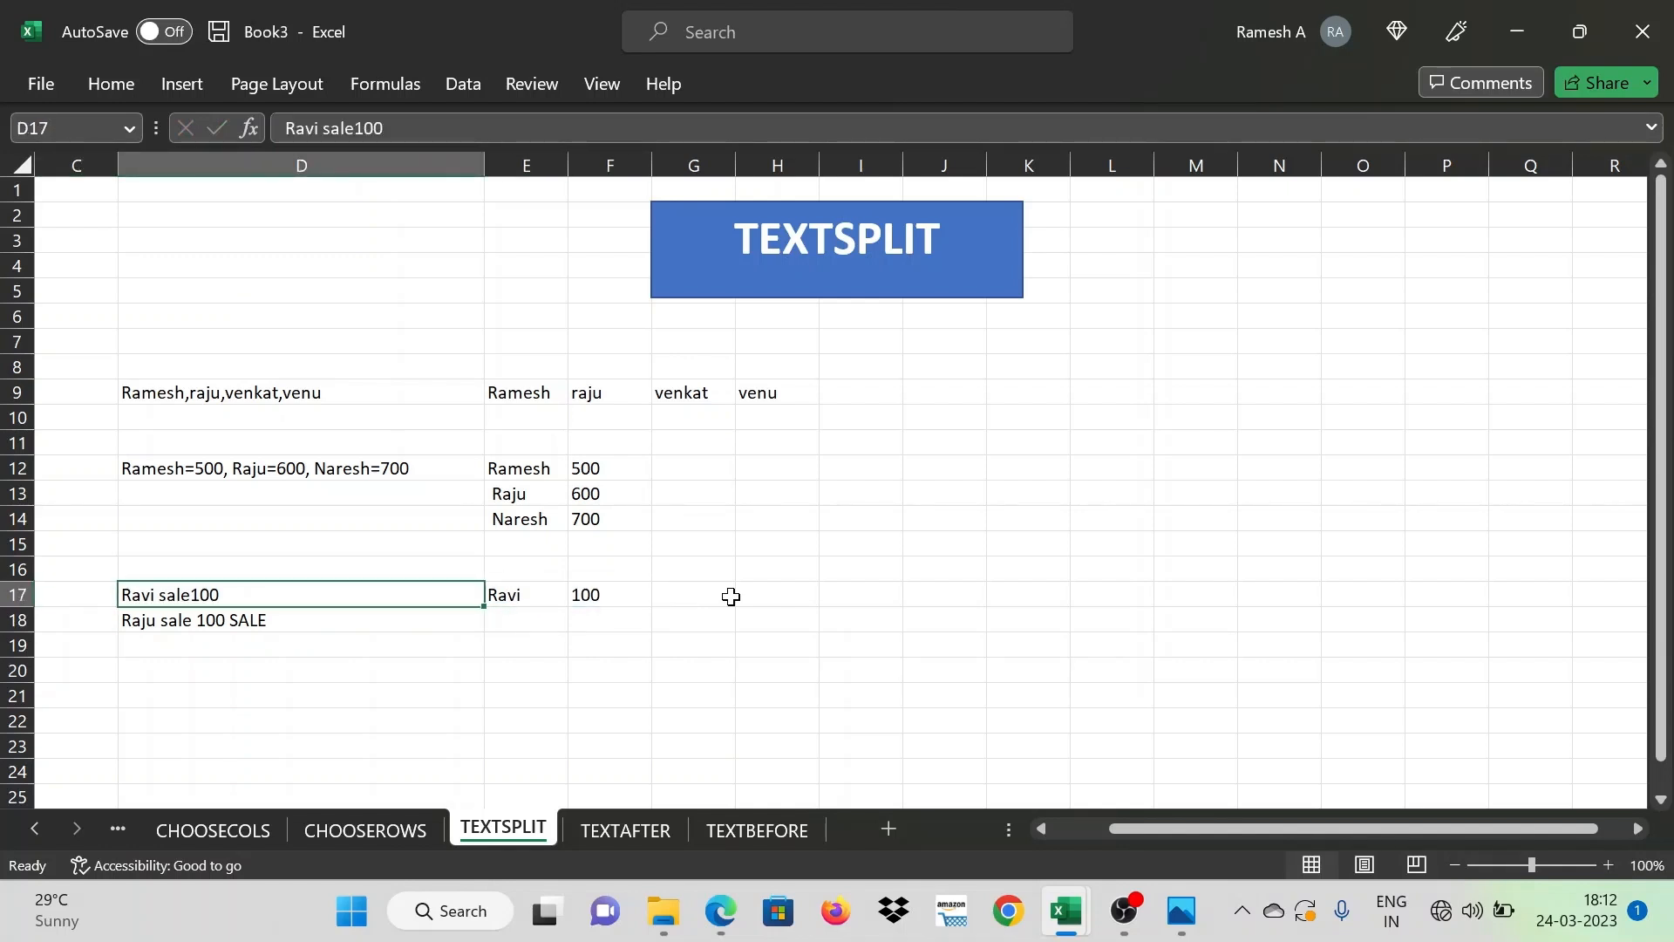
{"action": "key", "text": "Right"}
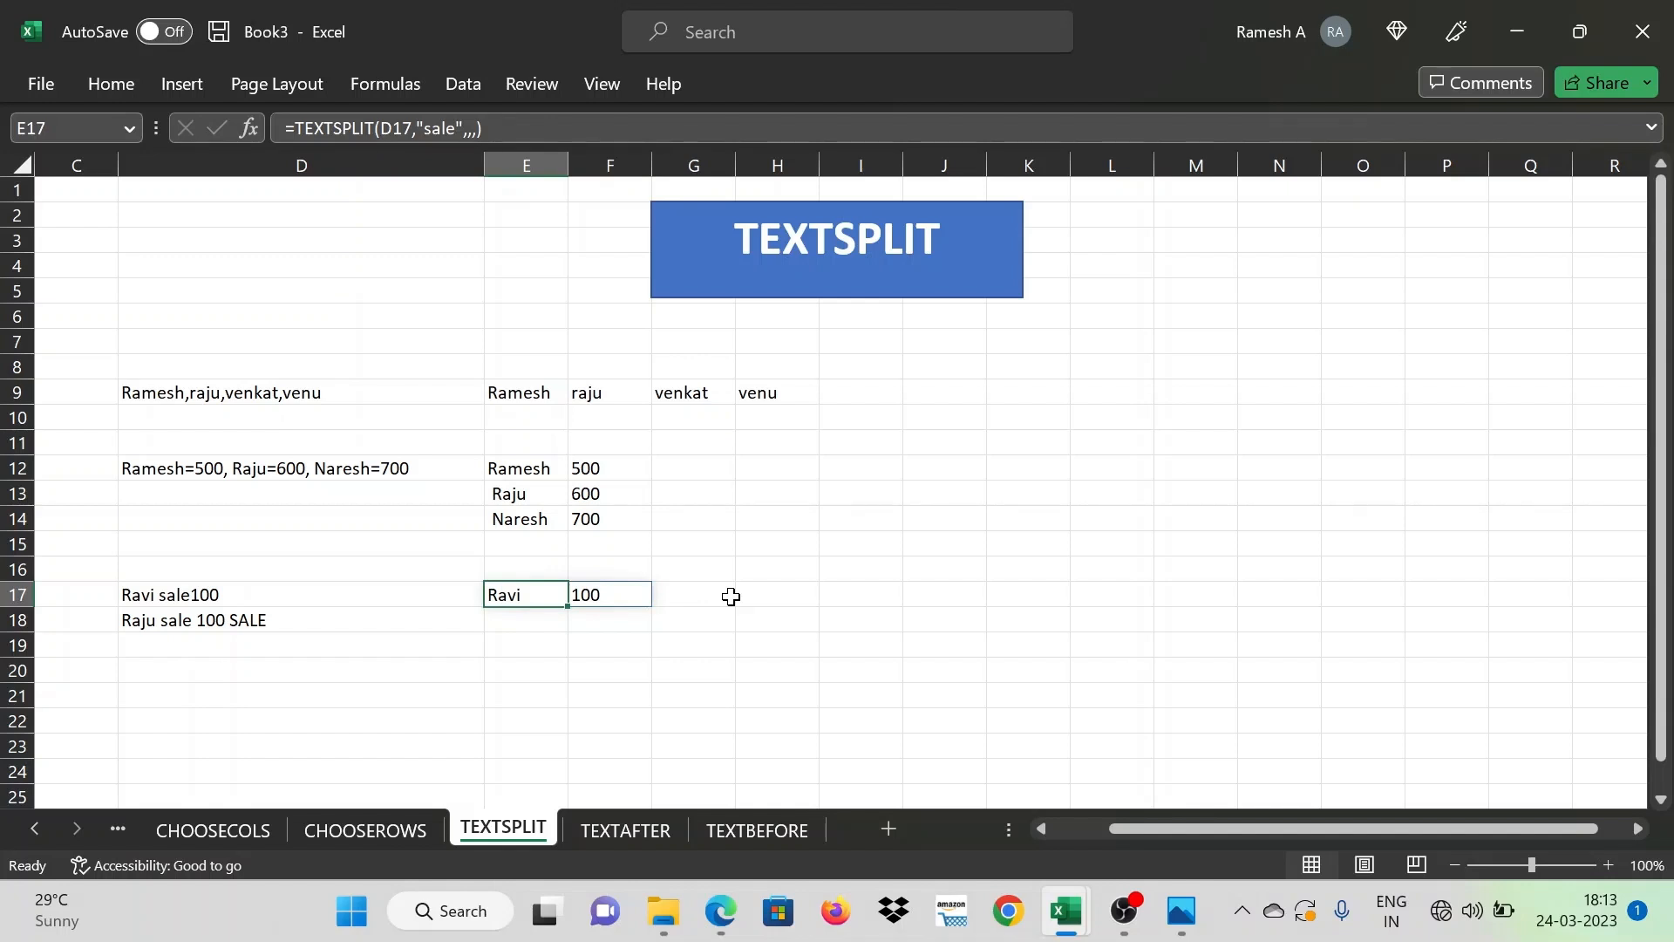
{"action": "key", "text": "shift+Right"}
{"action": "key", "text": "shift+Down"}
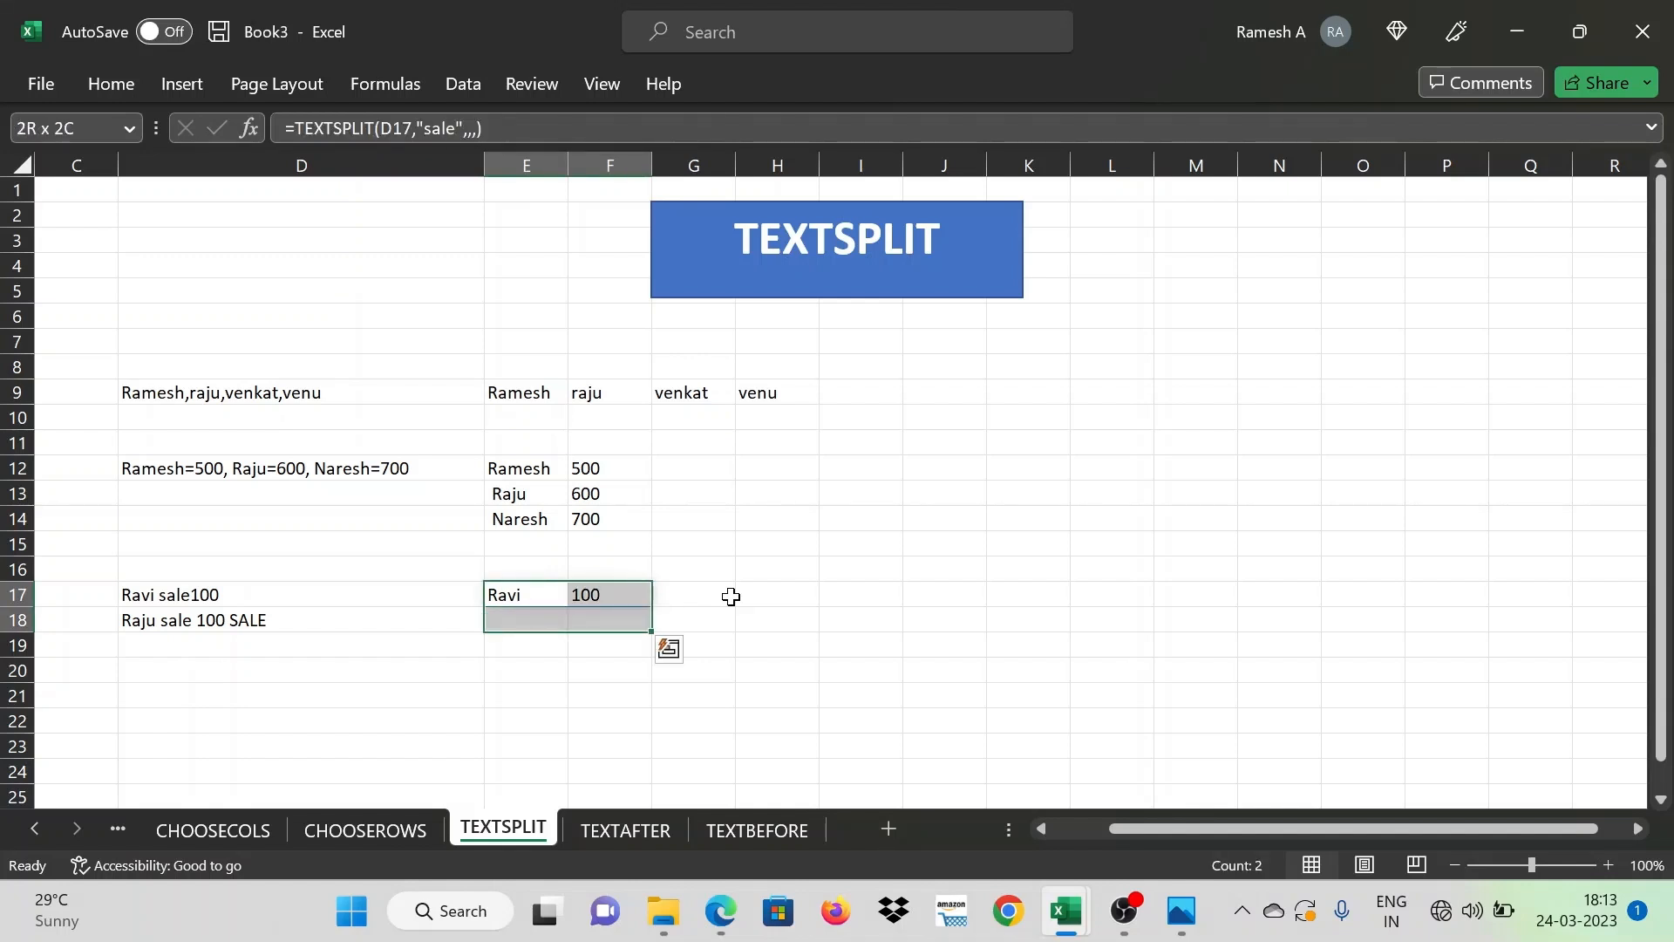
{"action": "key", "text": "ctrl+d"}
Compare the split results in rows 17 and 18 with the lowercase and uppercase sale words in D18
{"action": "key", "text": "Down"}
{"action": "key", "text": "Right"}
{"action": "key", "text": "Left"}
{"action": "key", "text": "Right"}
{"action": "key", "text": "Left"}
{"action": "key", "text": "Up"}
{"action": "key", "text": "Down"}
{"action": "key", "text": "Up"}
{"action": "key", "text": "Right"}
{"action": "key", "text": "Right"}
{"action": "key", "text": "Down"}
{"action": "key", "text": "Left"}
{"action": "key", "text": "Left"}
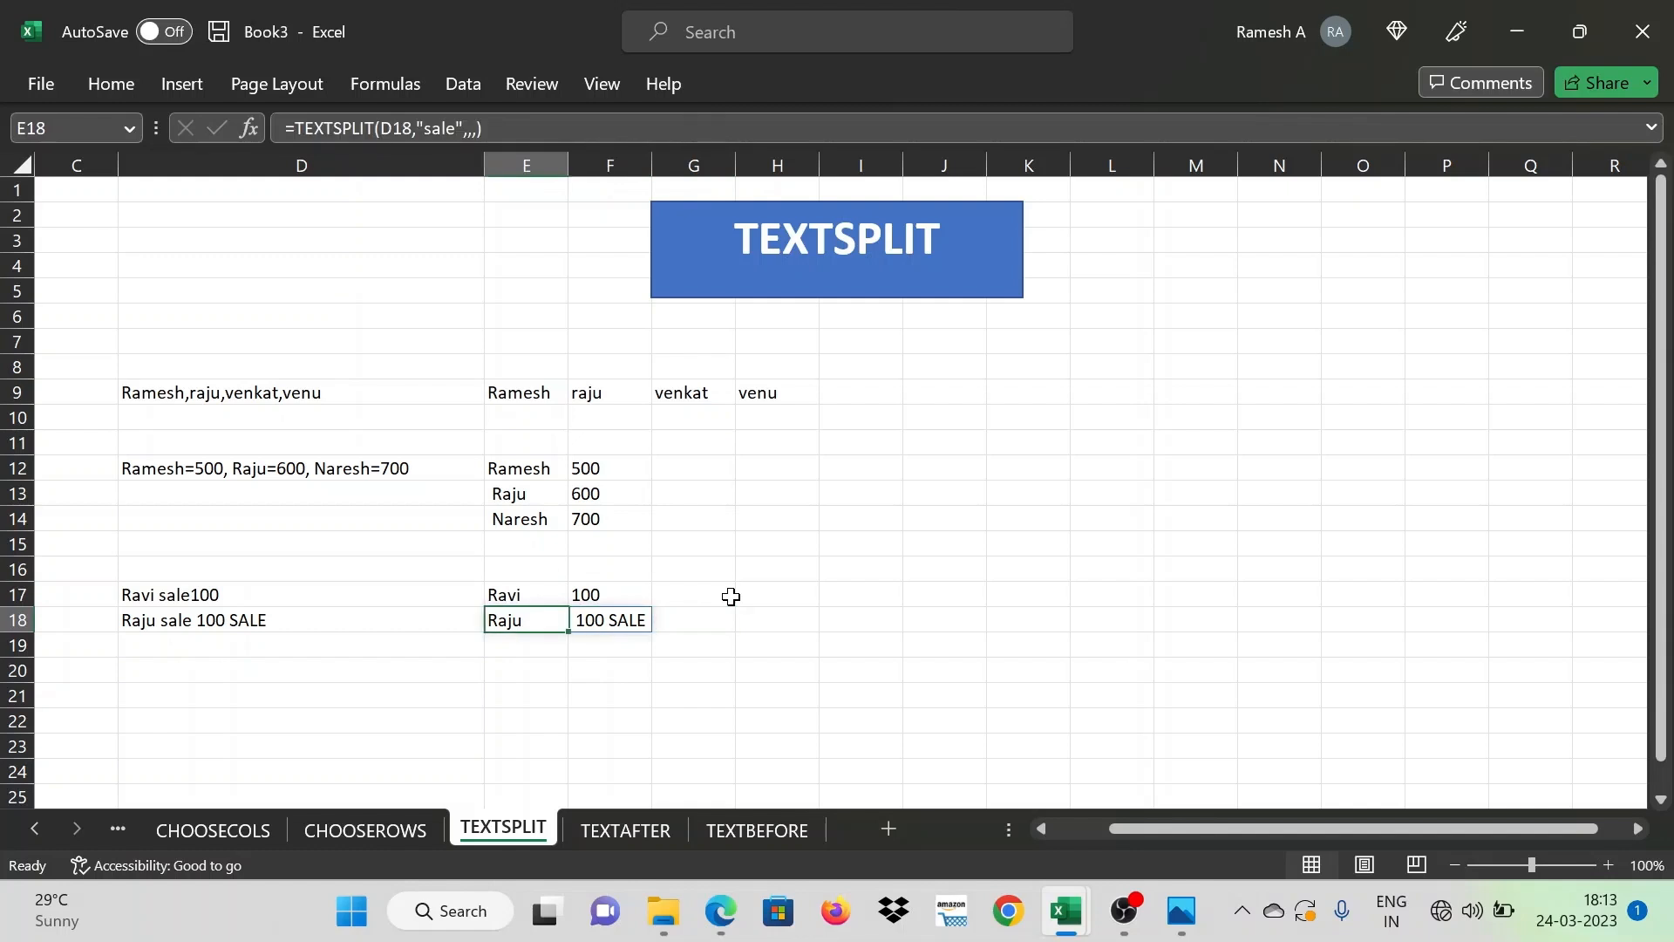
{"action": "key", "text": "Up"}
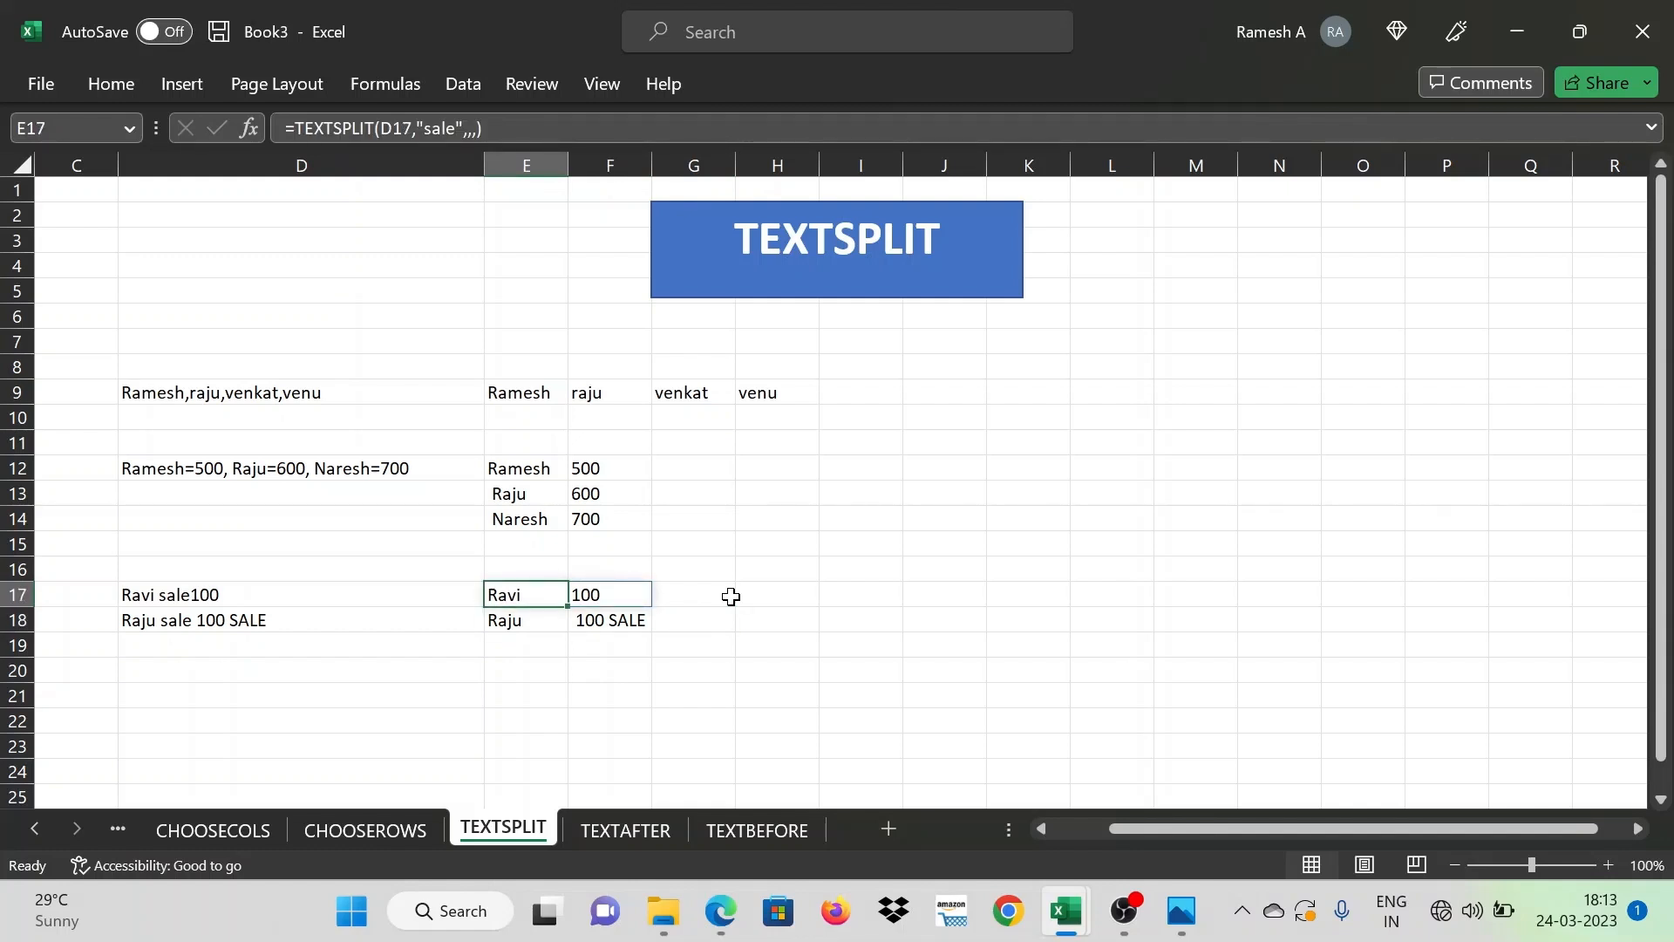
{"action": "key", "text": "Down"}
{"action": "key", "text": "Left"}
{"action": "key", "text": "Left"}
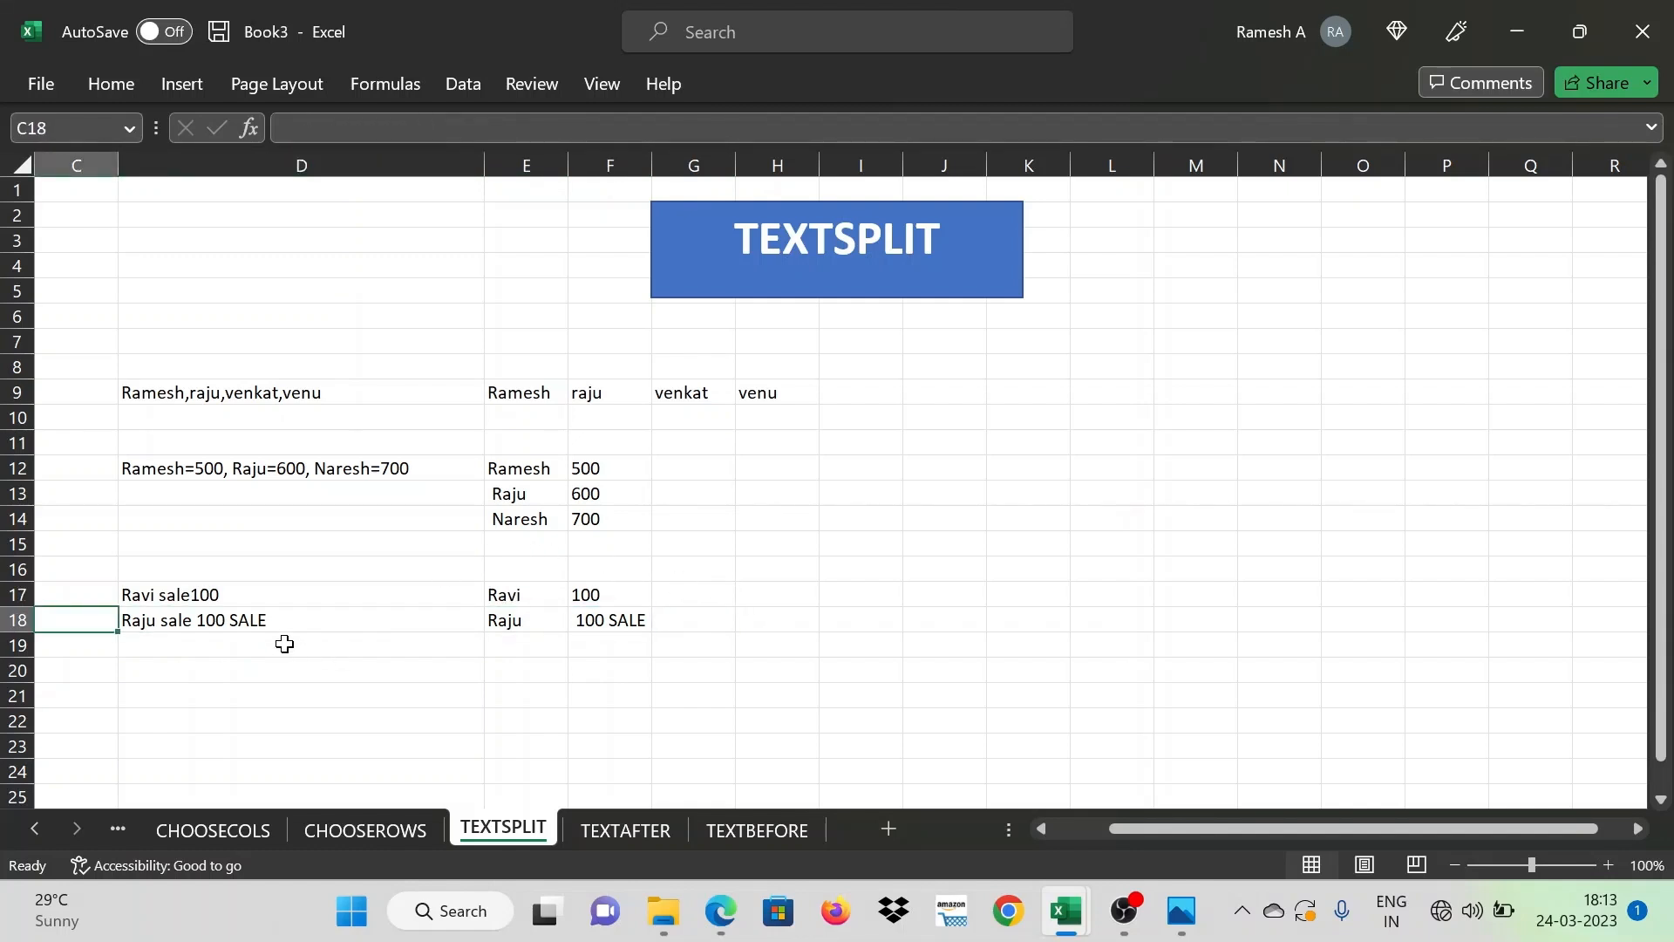
Change the uppercase SALE at the end of the D18 text to lowercase sale
{"action": "left_click", "coordinate": [262, 624]}
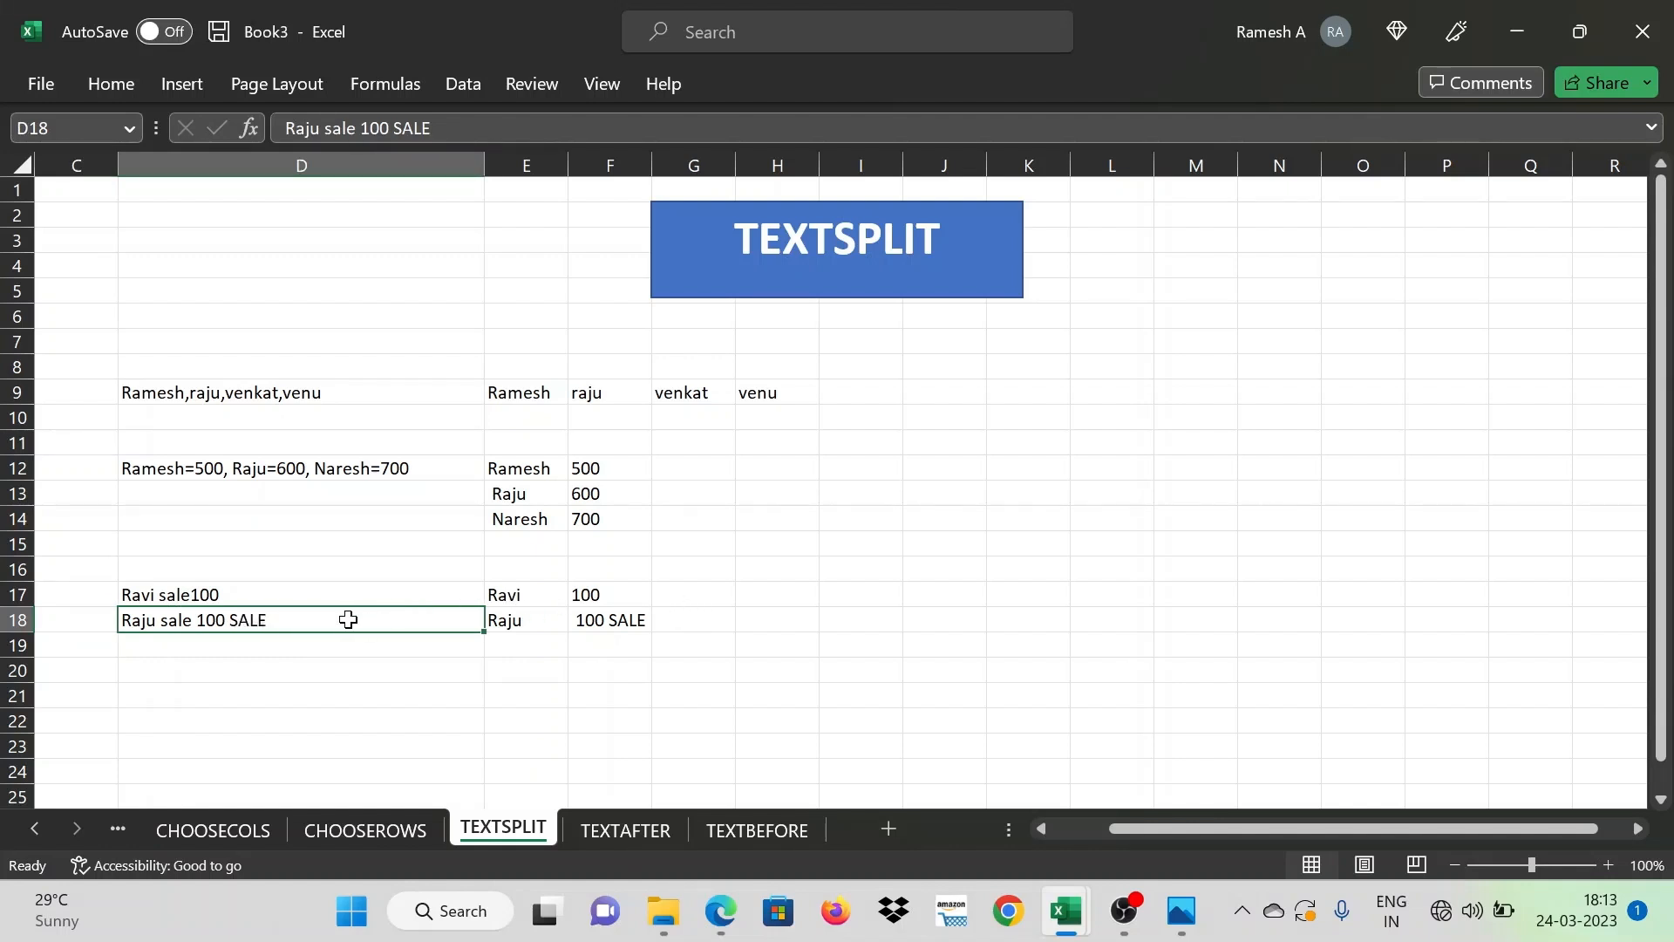
{"action": "double_click", "coordinate": [277, 618]}
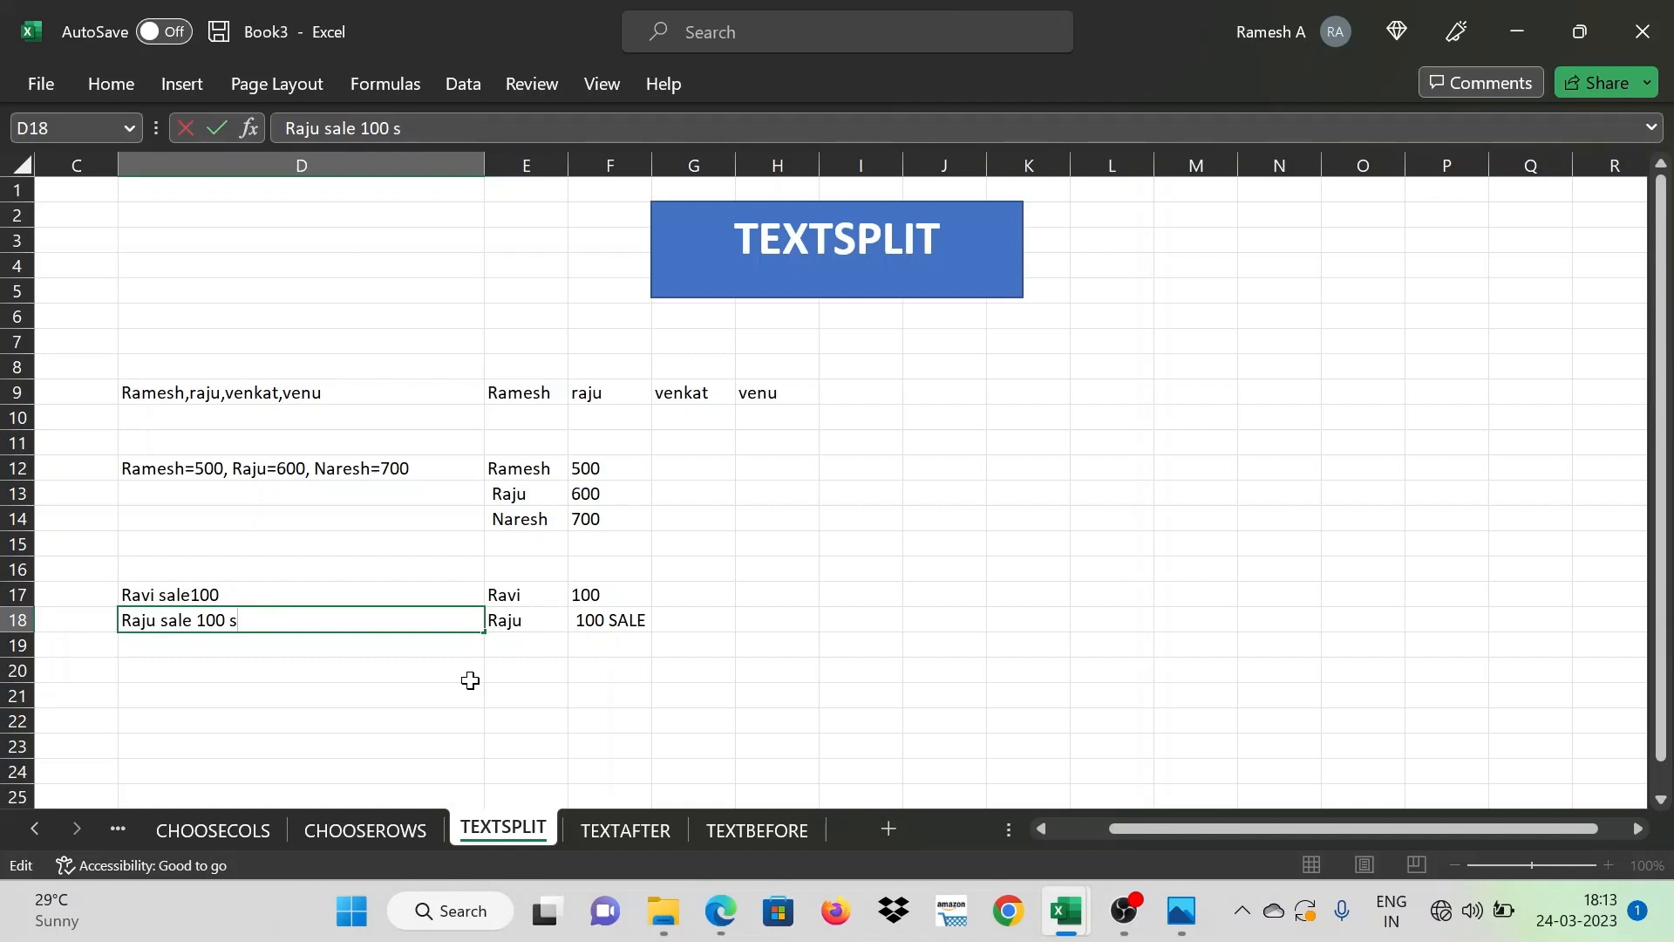
{"action": "type", "text": "e"}
{"action": "key", "text": "Return"}
Examine the row 18 split across E18:G18, including the cell after the final delimiter
{"action": "key", "text": "Up"}
{"action": "key", "text": "Right"}
{"action": "key", "text": "Right"}
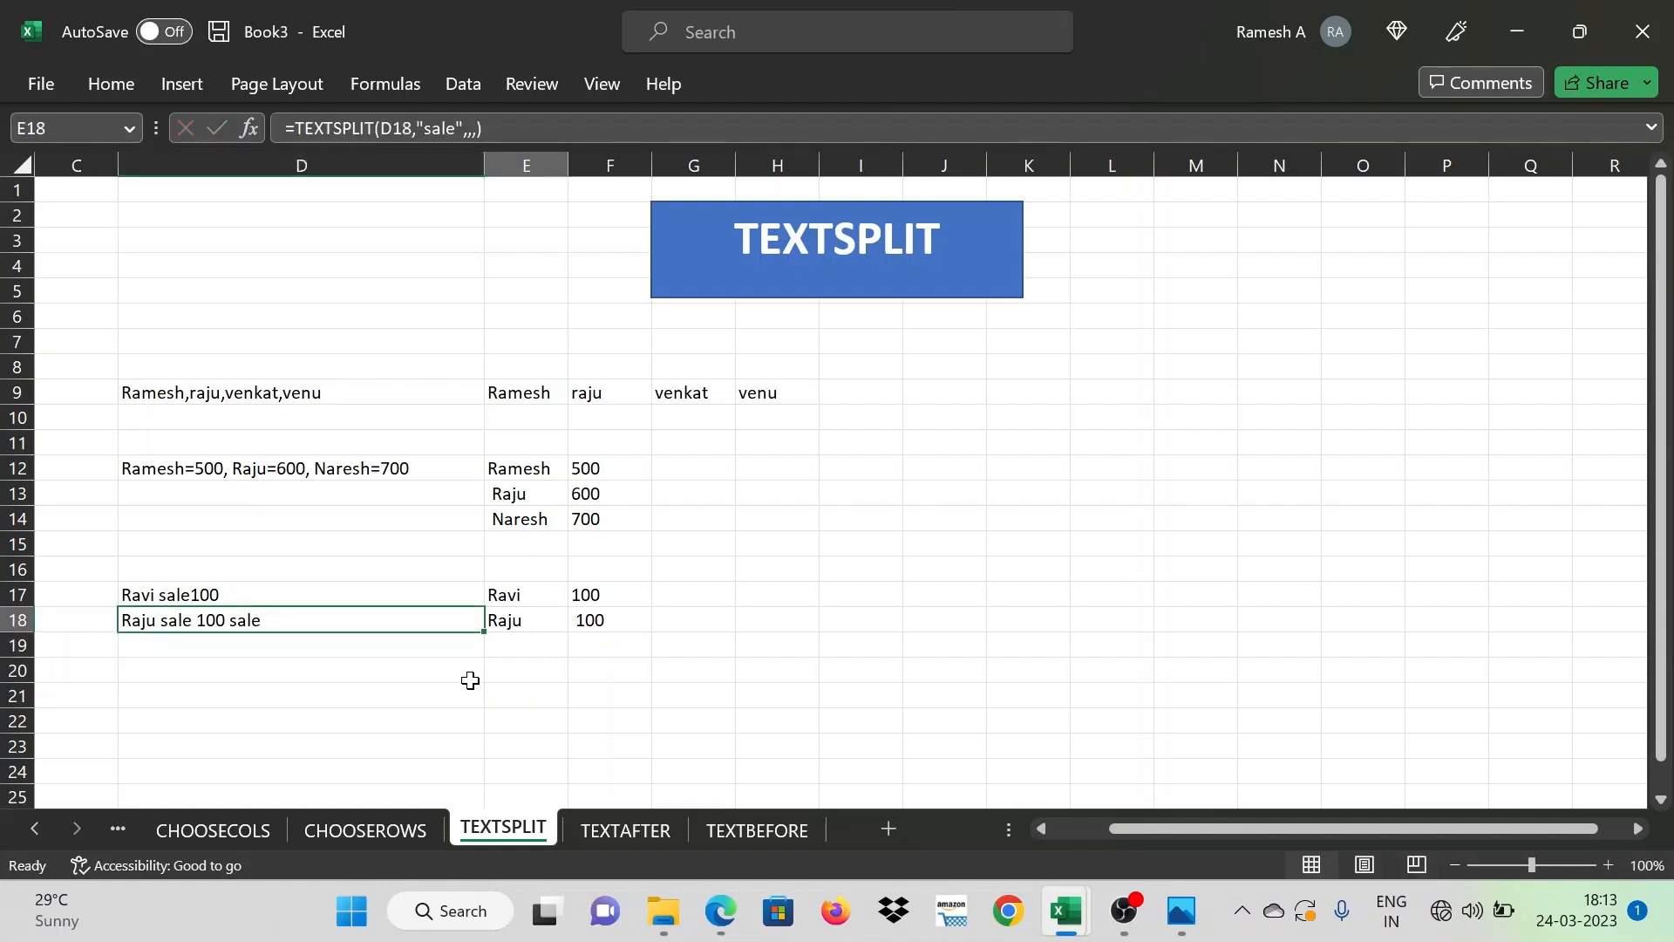
{"action": "key", "text": "Right"}
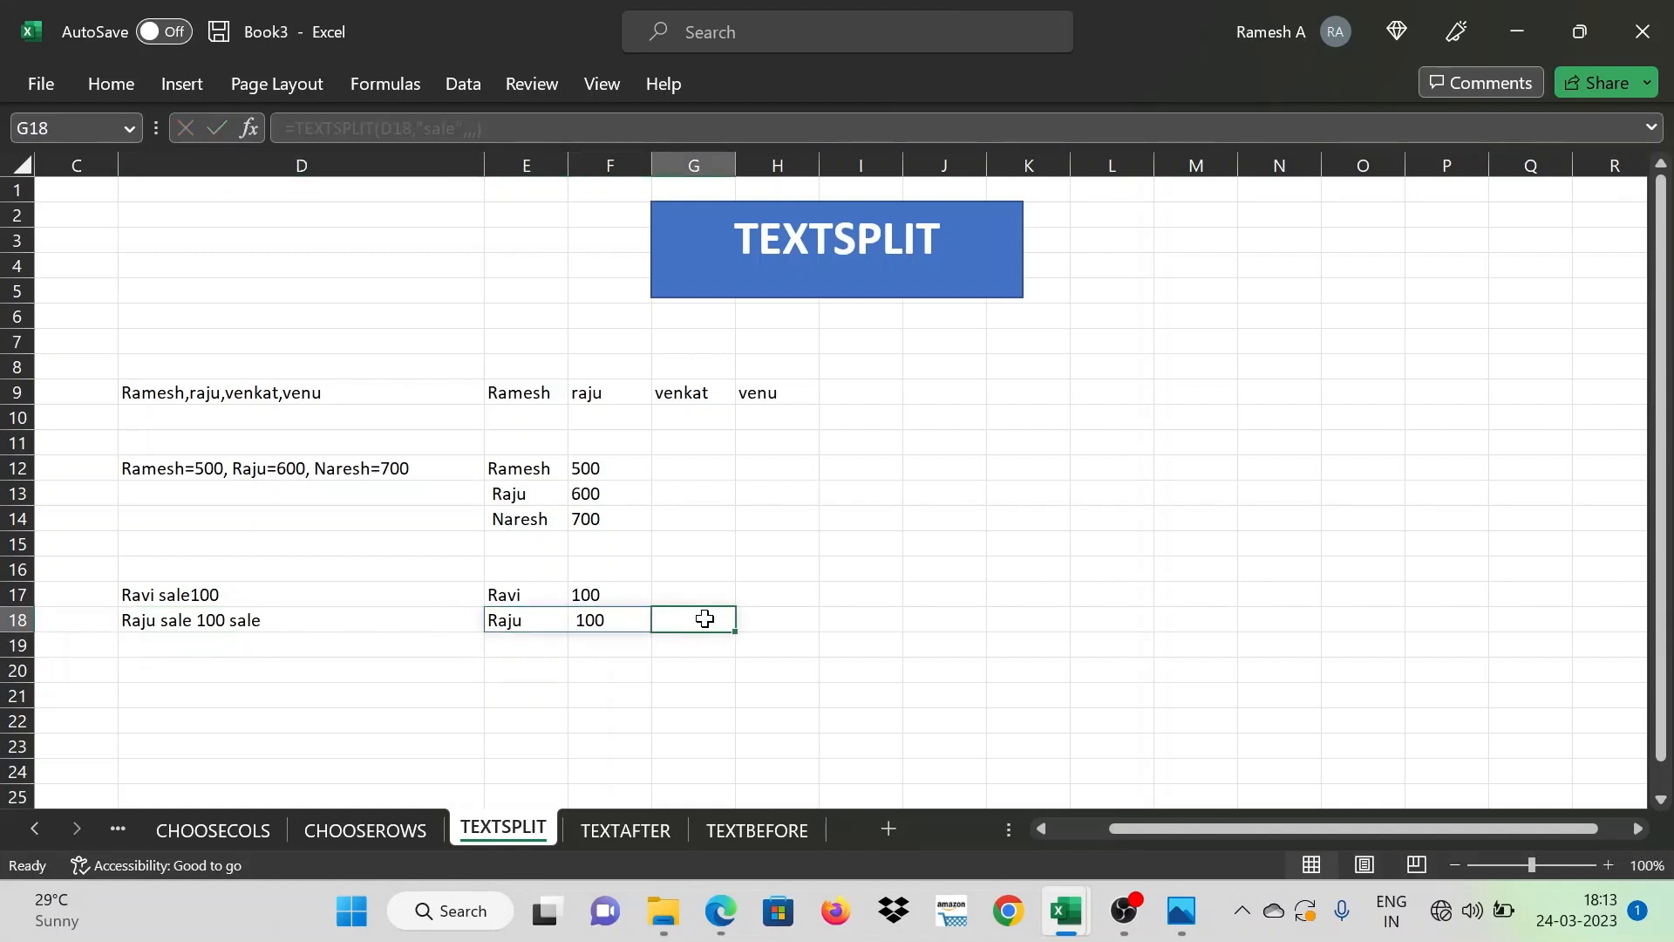
{"action": "left_click", "coordinate": [531, 622]}
{"action": "left_click", "coordinate": [711, 619]}
Set the ignore_empty argument of the TEXTSPLIT formula in E17 to TRUE and fill the formula down to row 18
{"action": "left_click", "coordinate": [524, 601]}
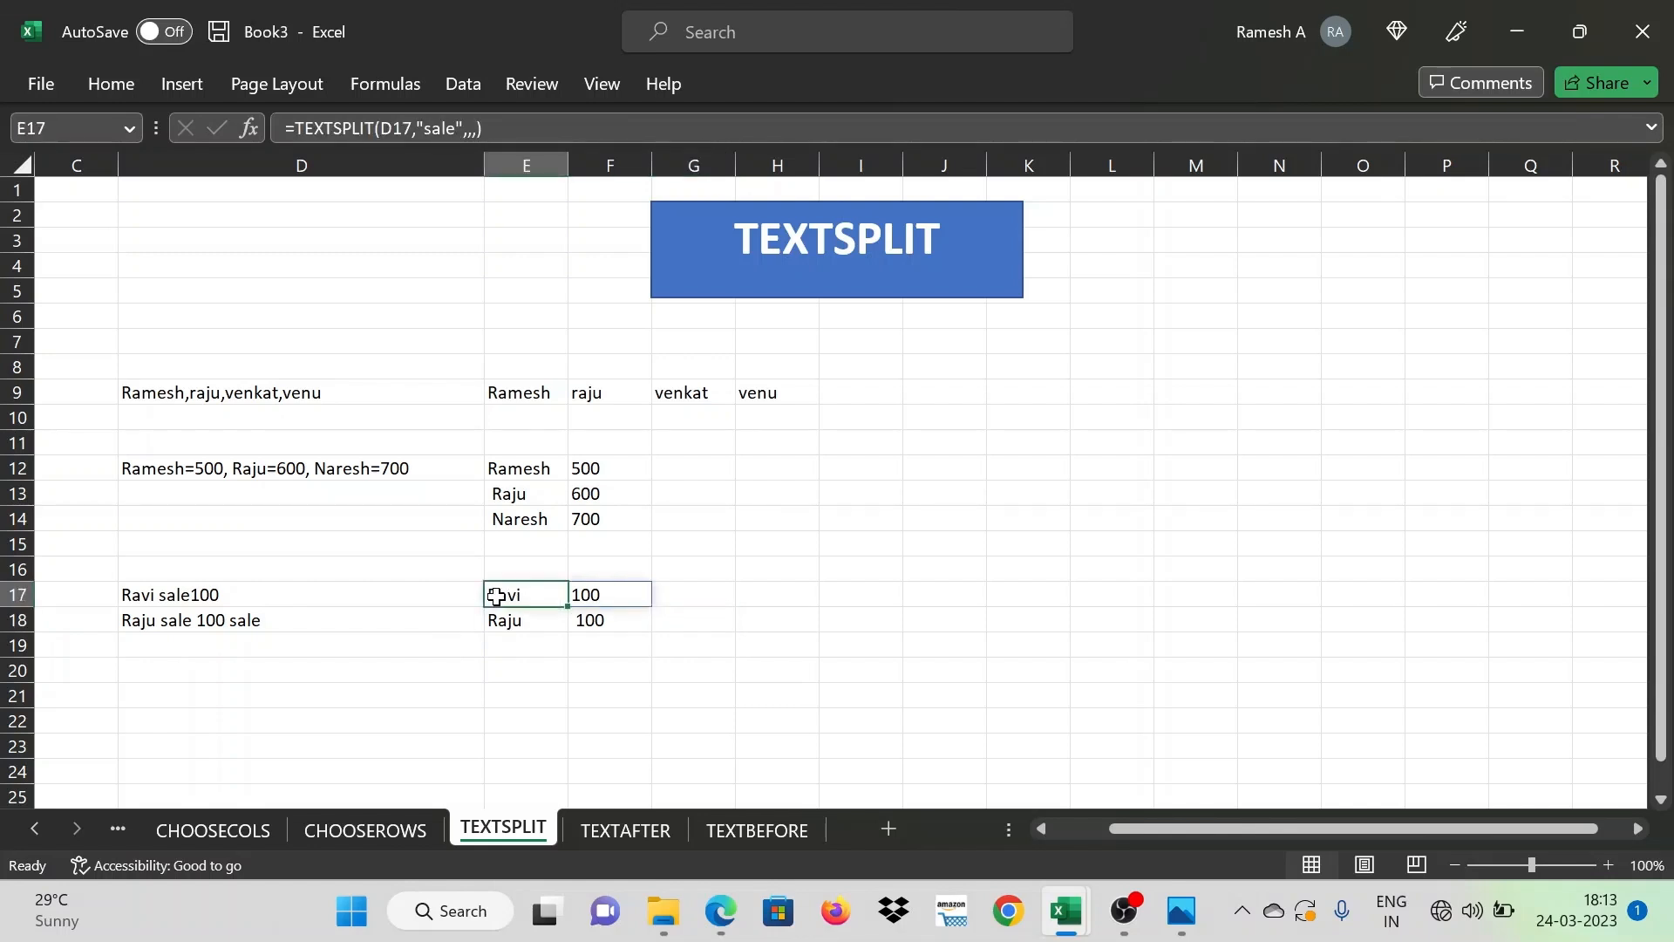
{"action": "double_click", "coordinate": [642, 598]}
{"action": "left_click", "coordinate": [680, 595]}
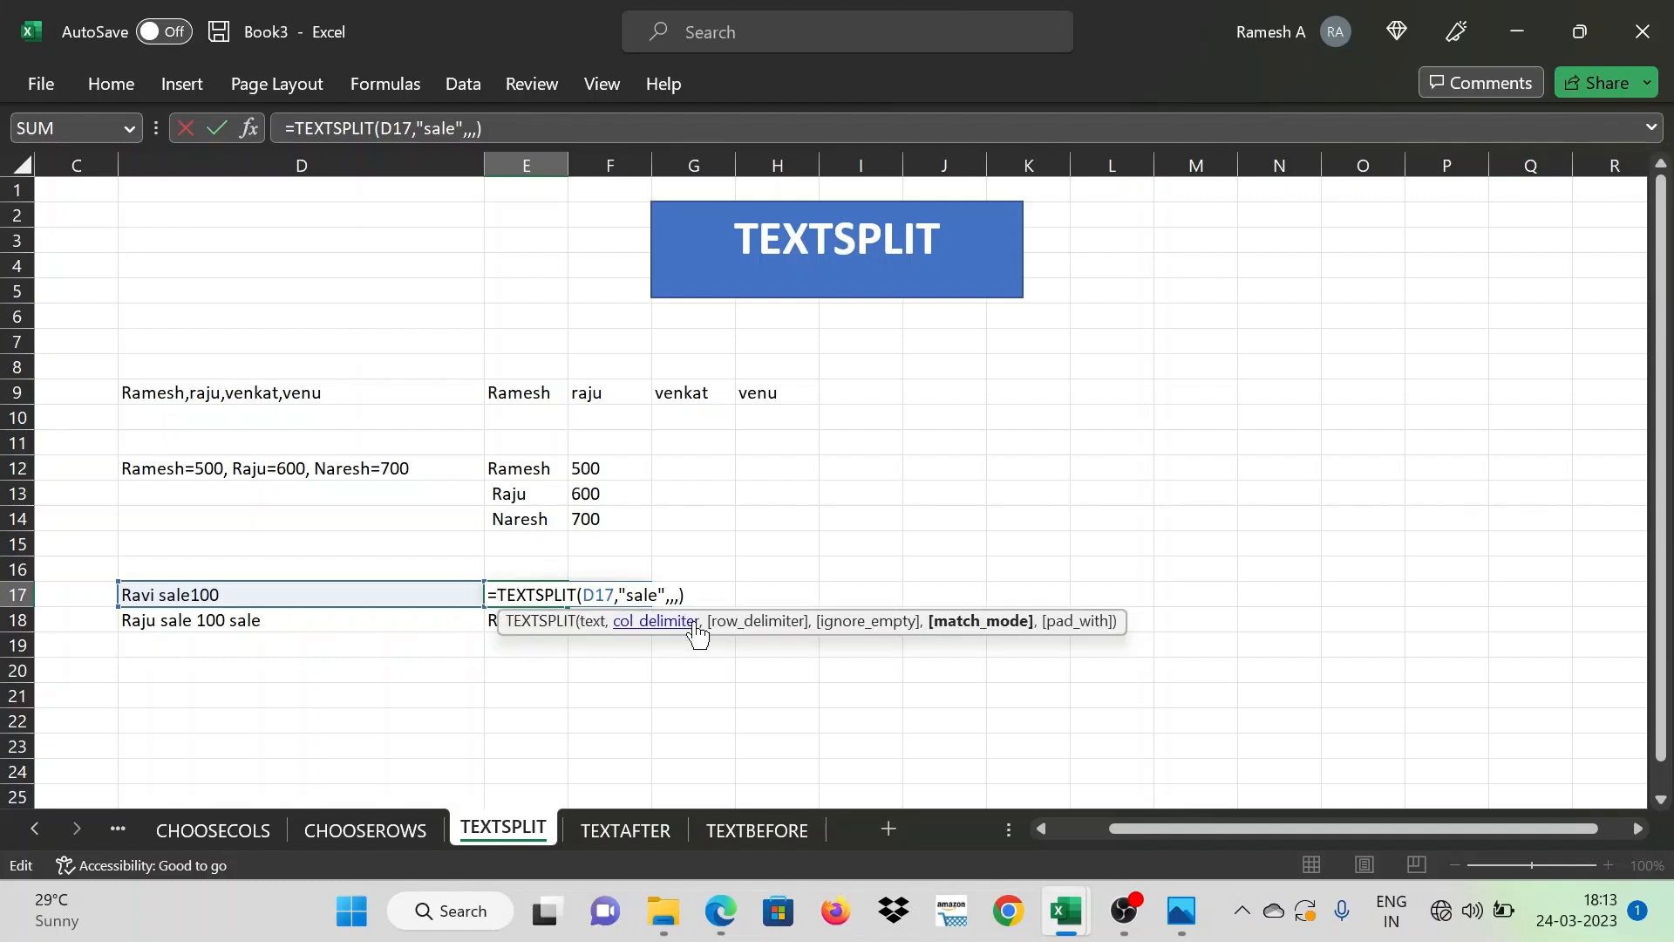
{"action": "key", "text": "Left"}
{"action": "key", "text": "BackSpace"}
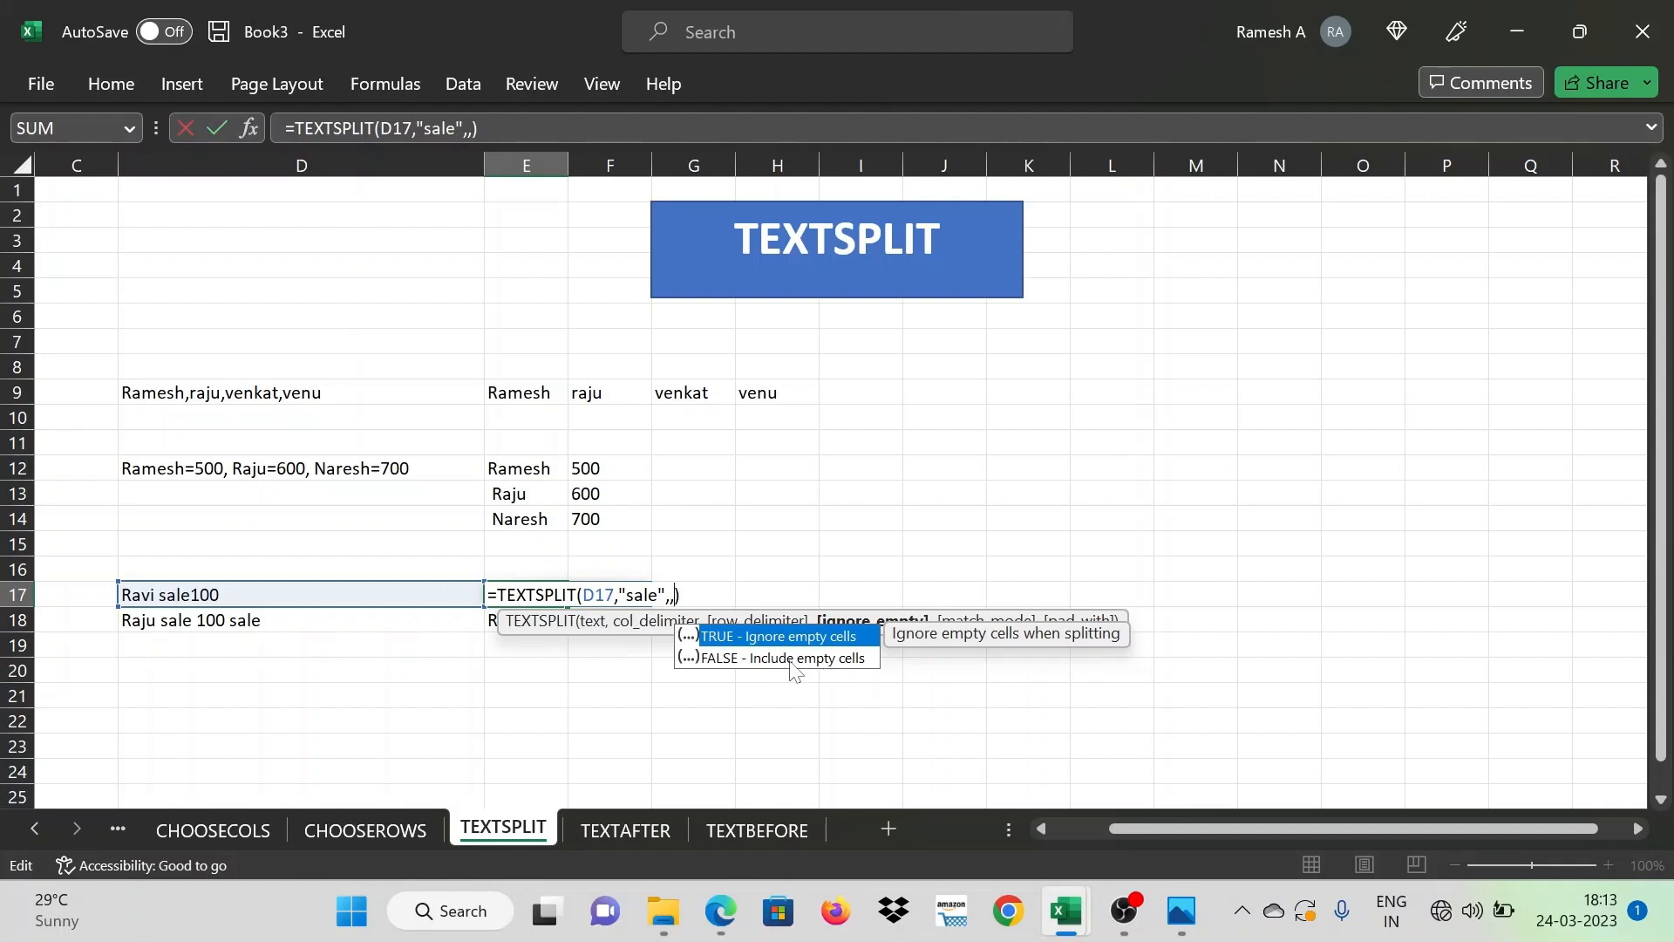
{"action": "type", "text": "true"}
{"action": "key", "text": "Return"}
{"action": "key", "text": "Up"}
{"action": "key", "text": "shift+Down"}
{"action": "key", "text": "ctrl+d"}
Examine the row 18 split across E18:G18 against the text in D18, checking the cell after the final delimiter
{"action": "key", "text": "Down"}
{"action": "key", "text": "Right"}
{"action": "key", "text": "Right"}
{"action": "key", "text": "Left"}
{"action": "key", "text": "Right"}
{"action": "key", "text": "Left"}
{"action": "key", "text": "Left"}
{"action": "key", "text": "Left"}
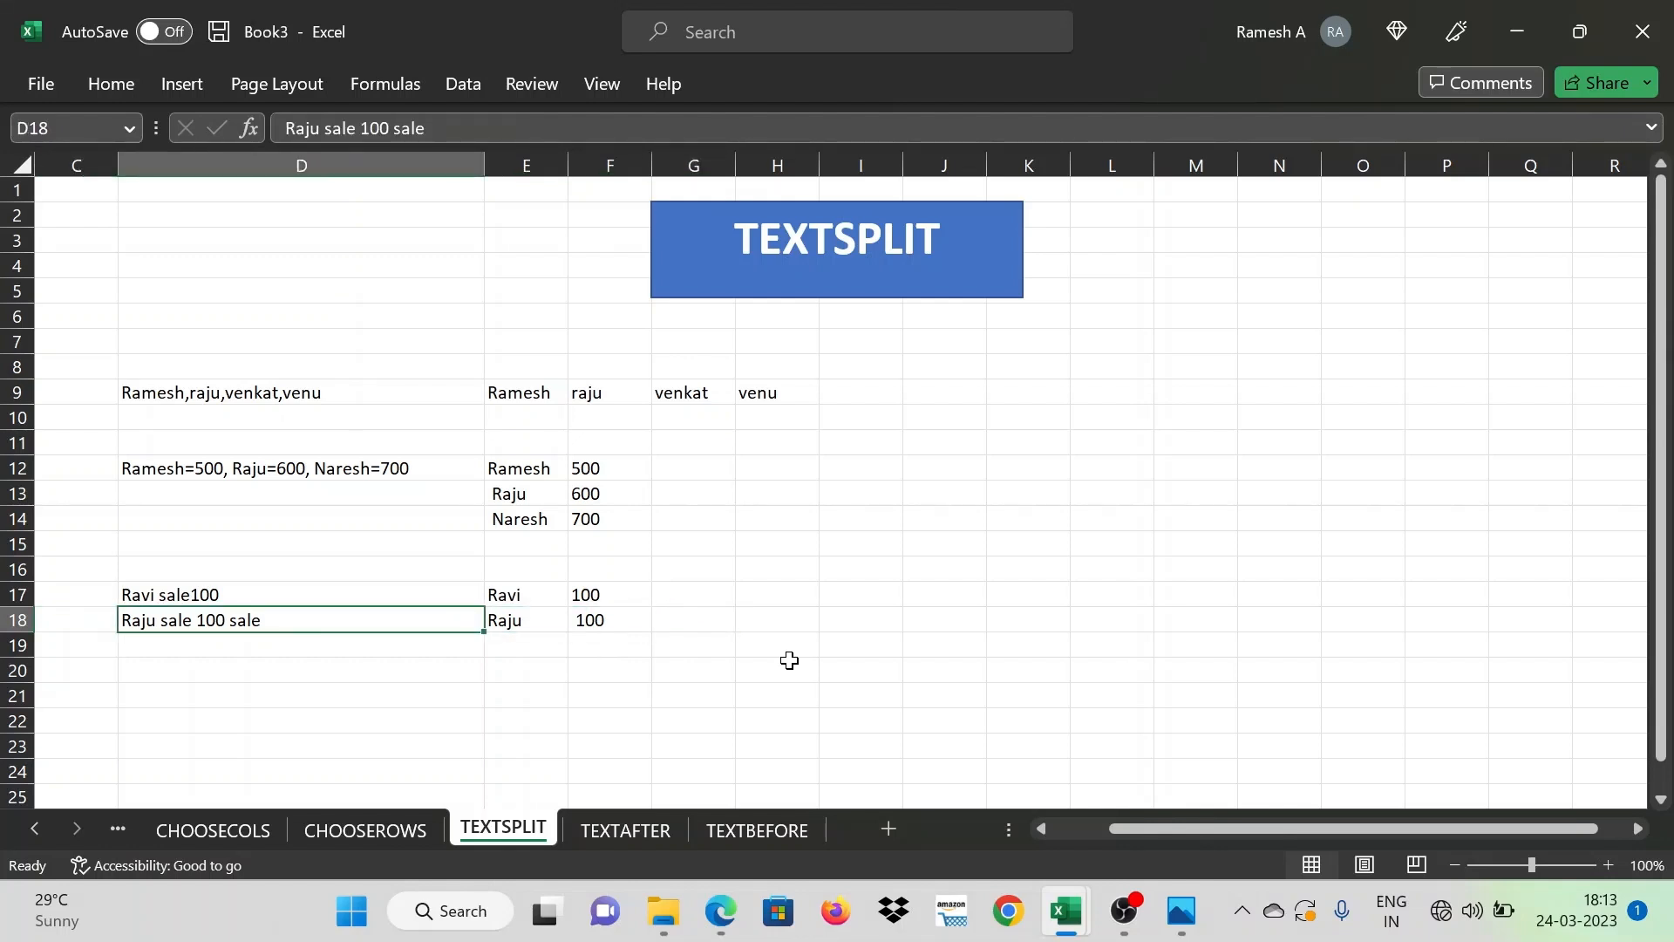
{"action": "key", "text": "Right"}
{"action": "key", "text": "Right"}
{"action": "key", "text": "Right"}
{"action": "key", "text": "Left"}
{"action": "key", "text": "Right"}
{"action": "key", "text": "Left"}
{"action": "key", "text": "Right"}
{"action": "key", "text": "Left"}
{"action": "key", "text": "Left"}
{"action": "key", "text": "Up"}
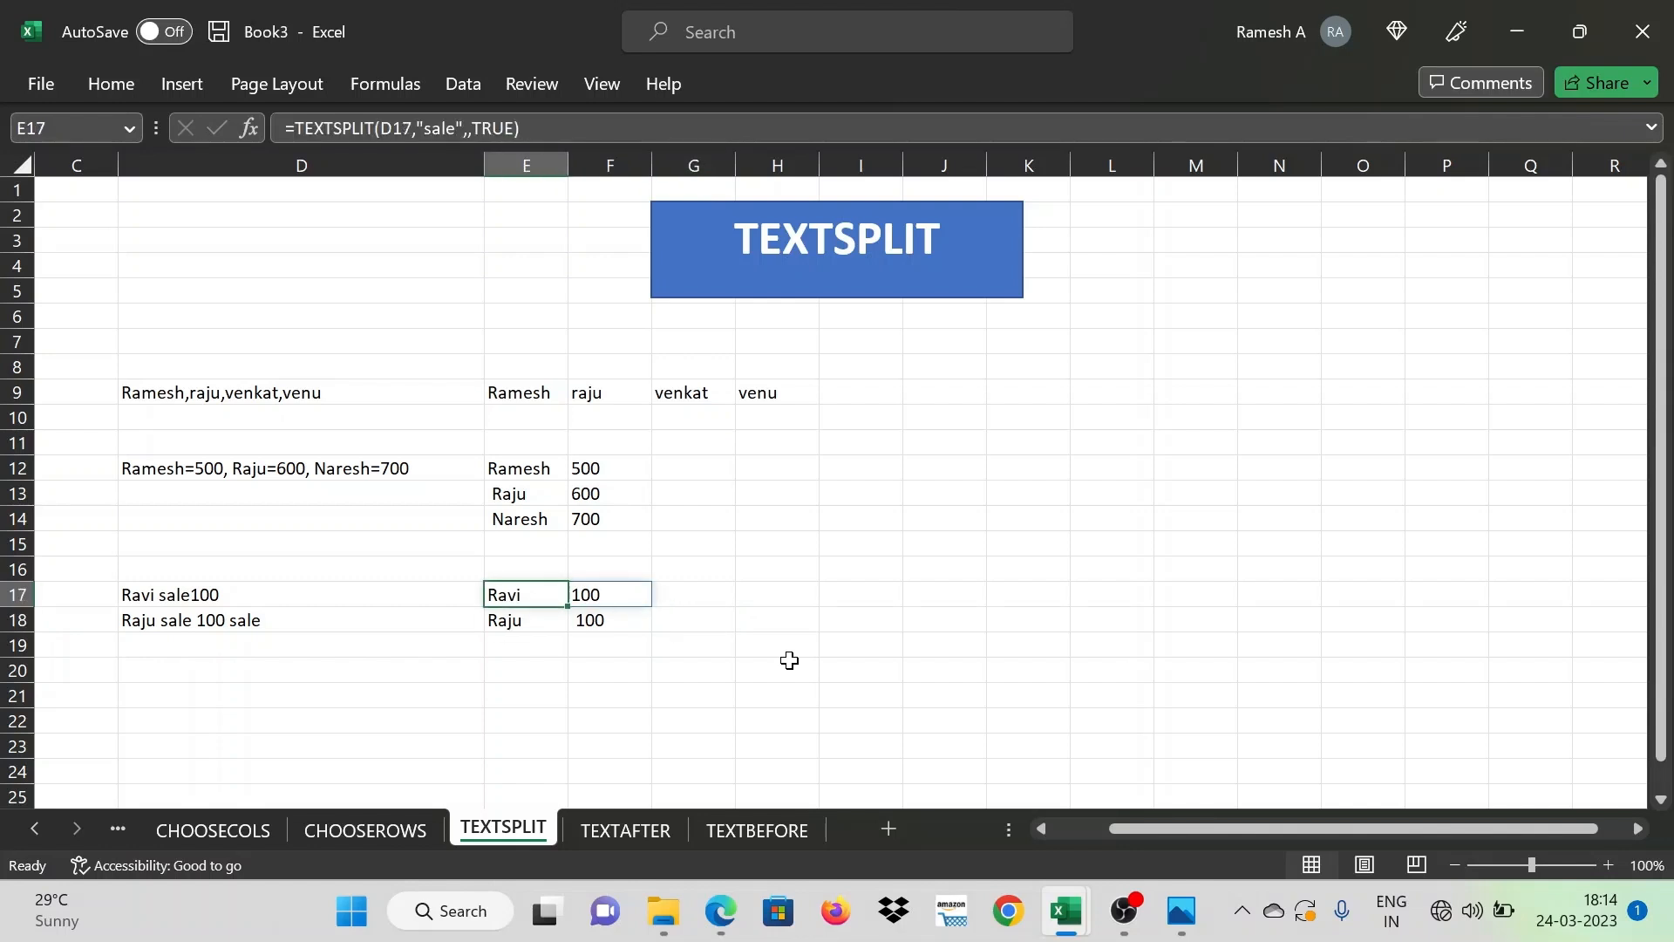
Remove the TRUE value from the ignore_empty argument in E17 and refill the formula down to row 18
{"action": "double_click", "coordinate": [535, 594]}
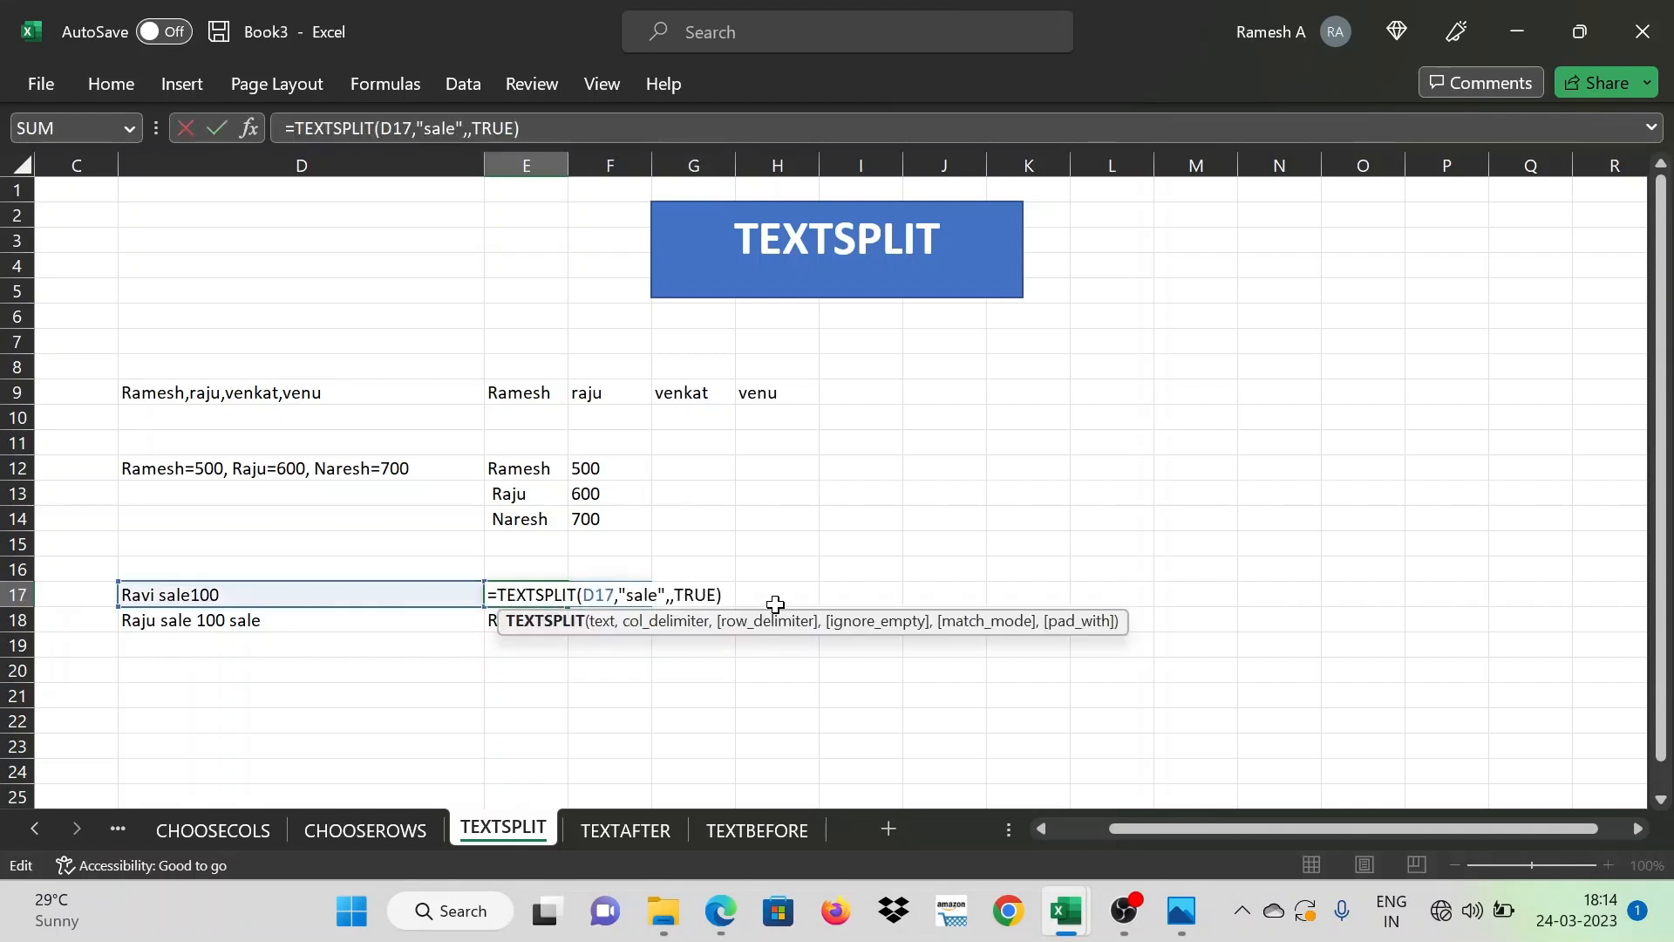
{"action": "left_click", "coordinate": [717, 596]}
{"action": "key", "text": "BackSpace"}
{"action": "key", "text": "BackSpace"}
{"action": "key", "text": "BackSpace"}
{"action": "key", "text": "BackSpace"}
{"action": "key", "text": "Return"}
{"action": "key", "text": "Right"}
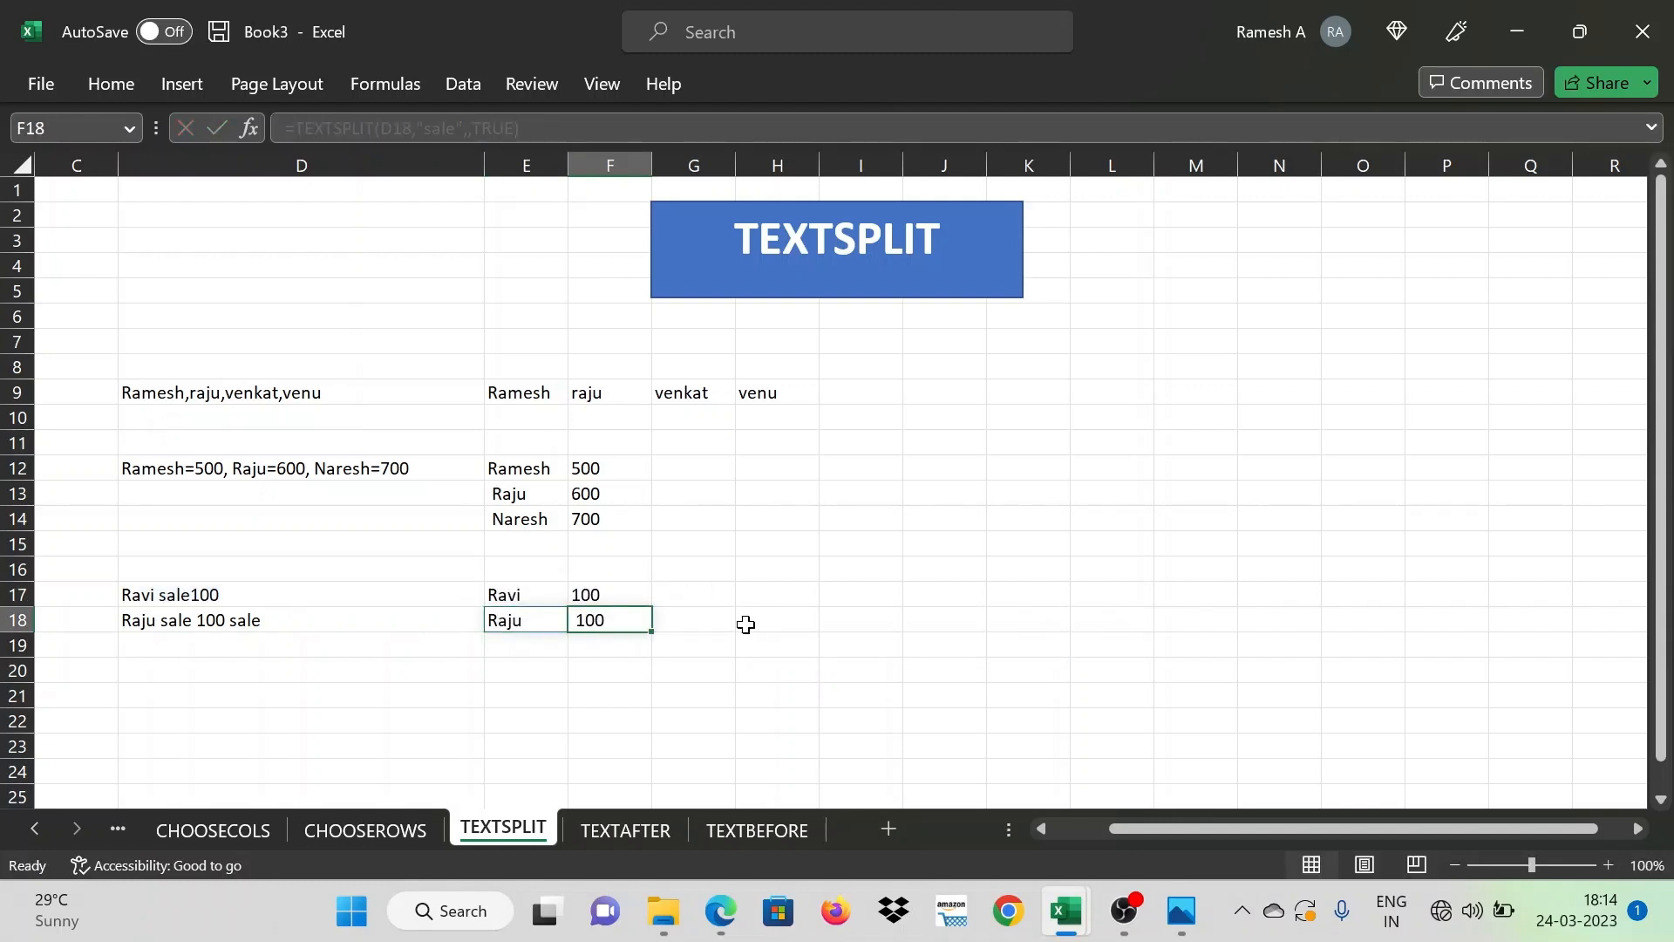
{"action": "key", "text": "Left"}
{"action": "key", "text": "Up"}
{"action": "key", "text": "shift+Down"}
{"action": "key", "text": "Right"}
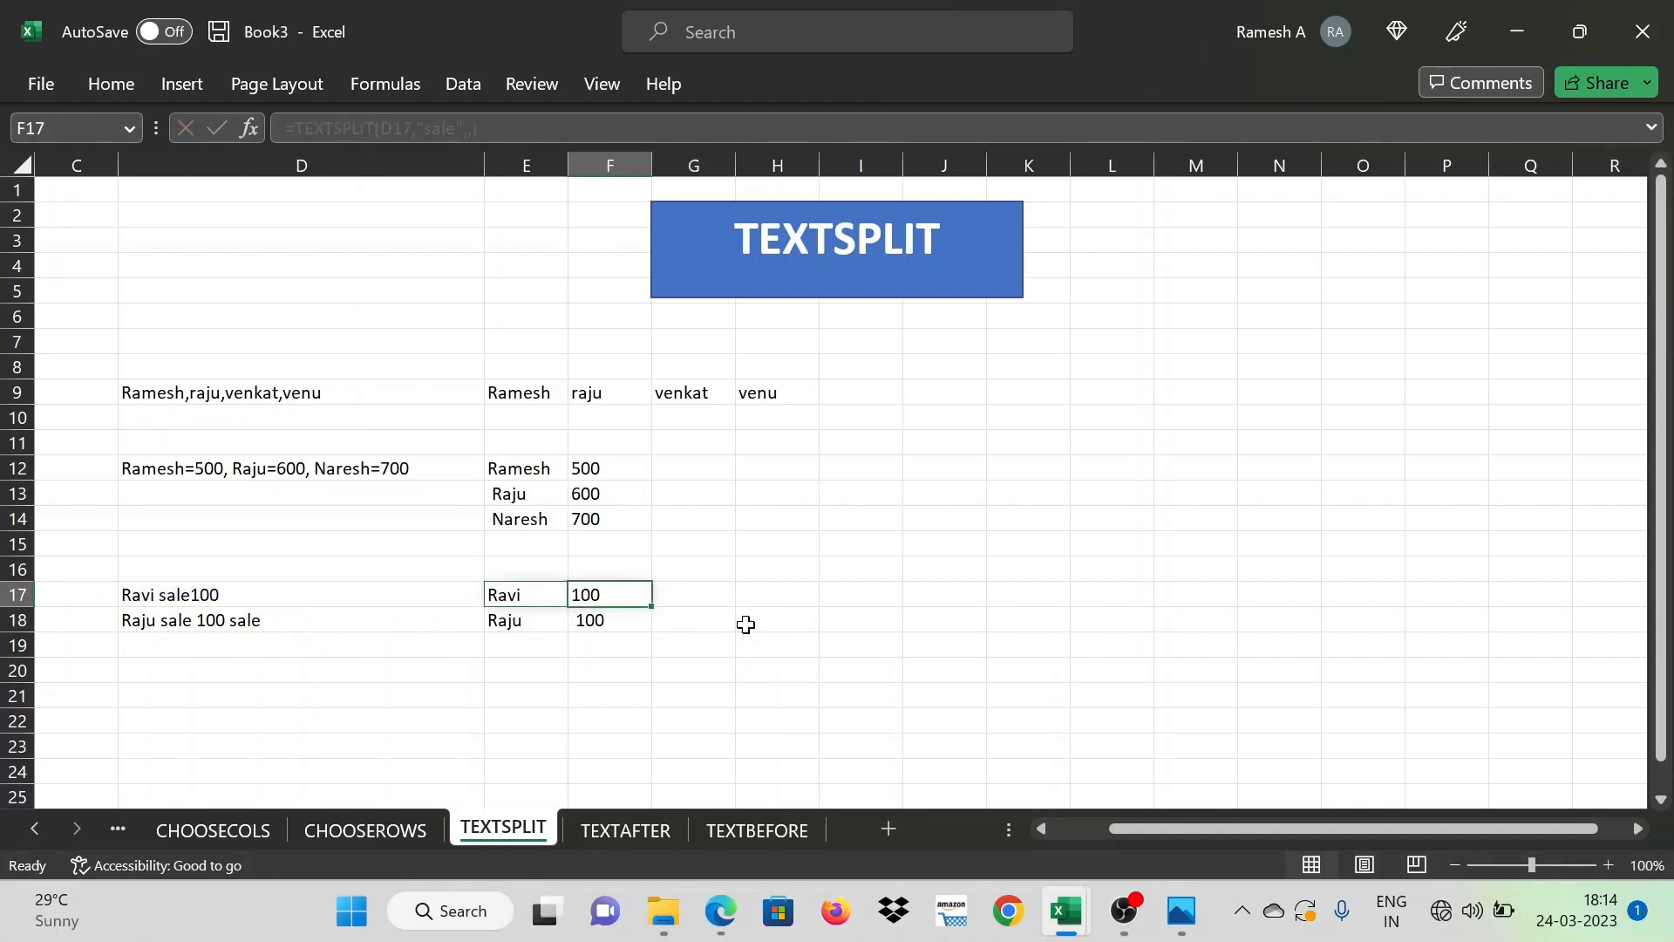
{"action": "key", "text": "Down"}
{"action": "key", "text": "Right"}
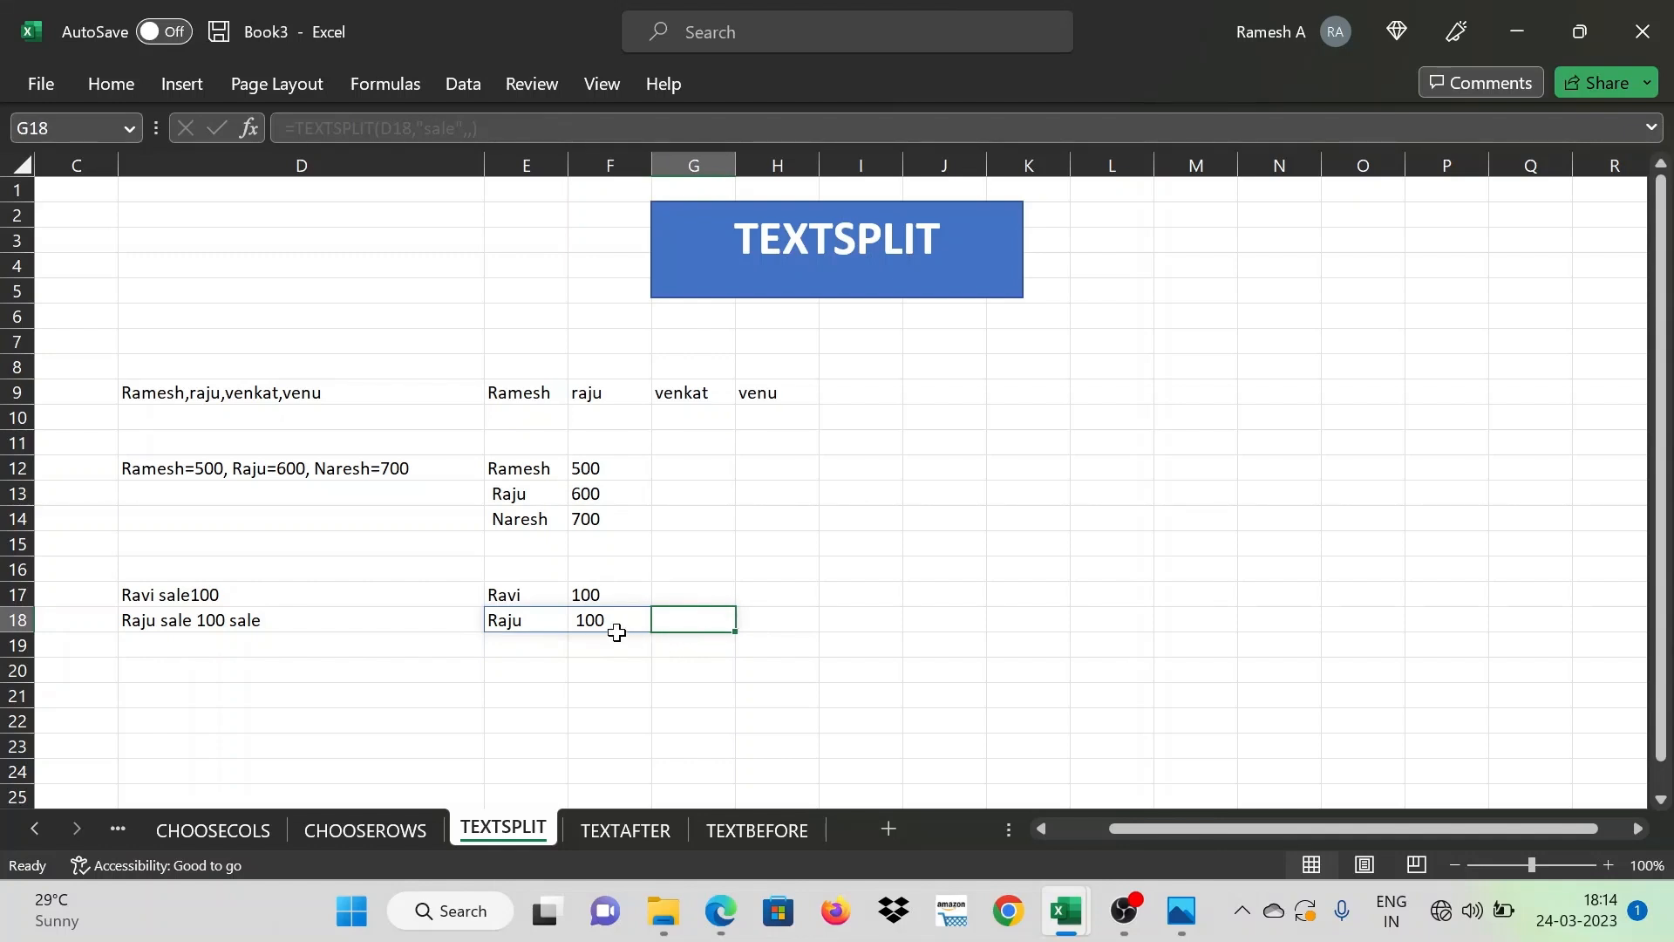
Set the match_mode argument of the E17 TEXTSPLIT formula to 1 for a case-insensitive match and fill it down to row 18
{"action": "left_click", "coordinate": [504, 596]}
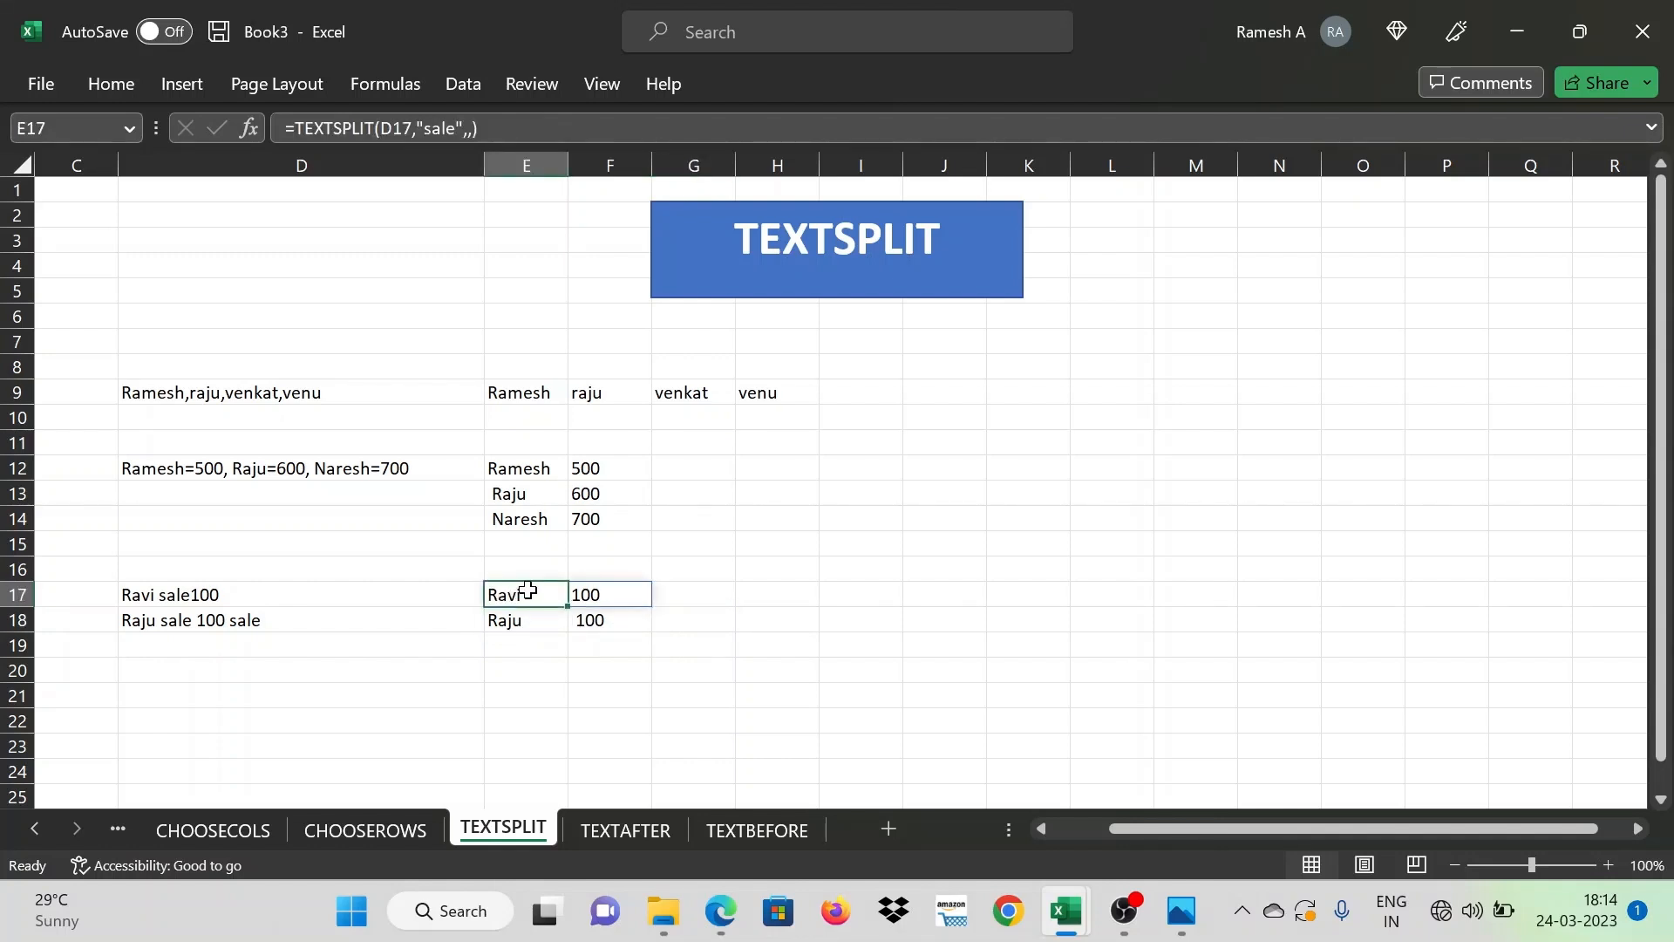
{"action": "double_click", "coordinate": [506, 597]}
{"action": "key", "text": "Left"}
{"action": "key", "text": "Left"}
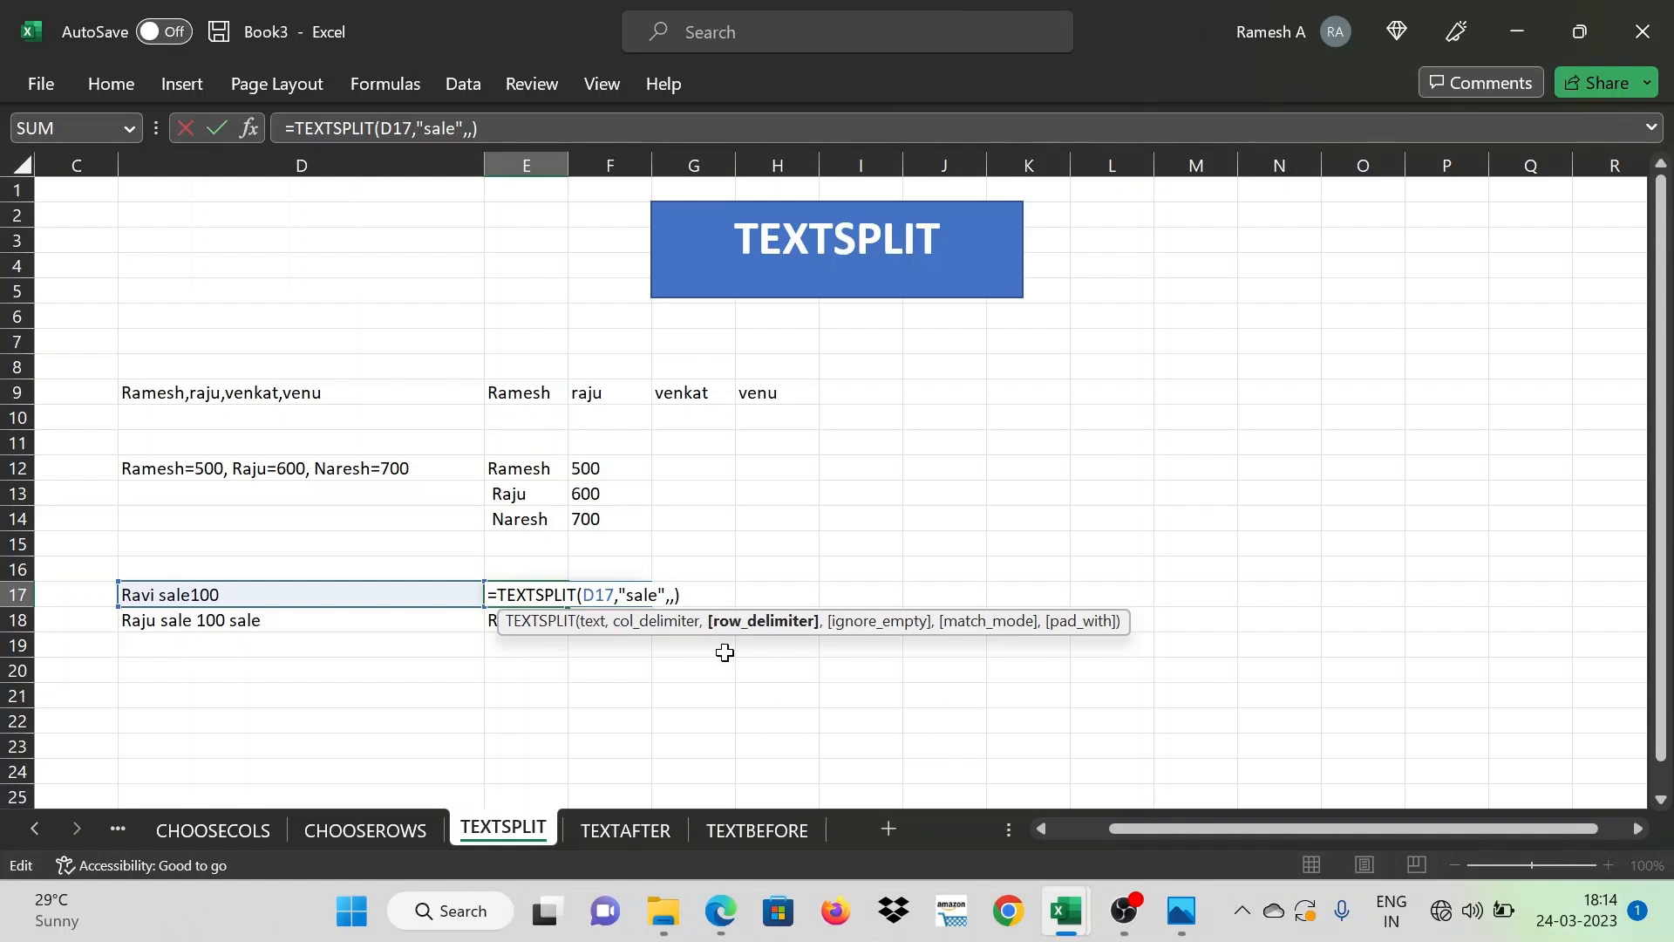
{"action": "key", "text": "Right"}
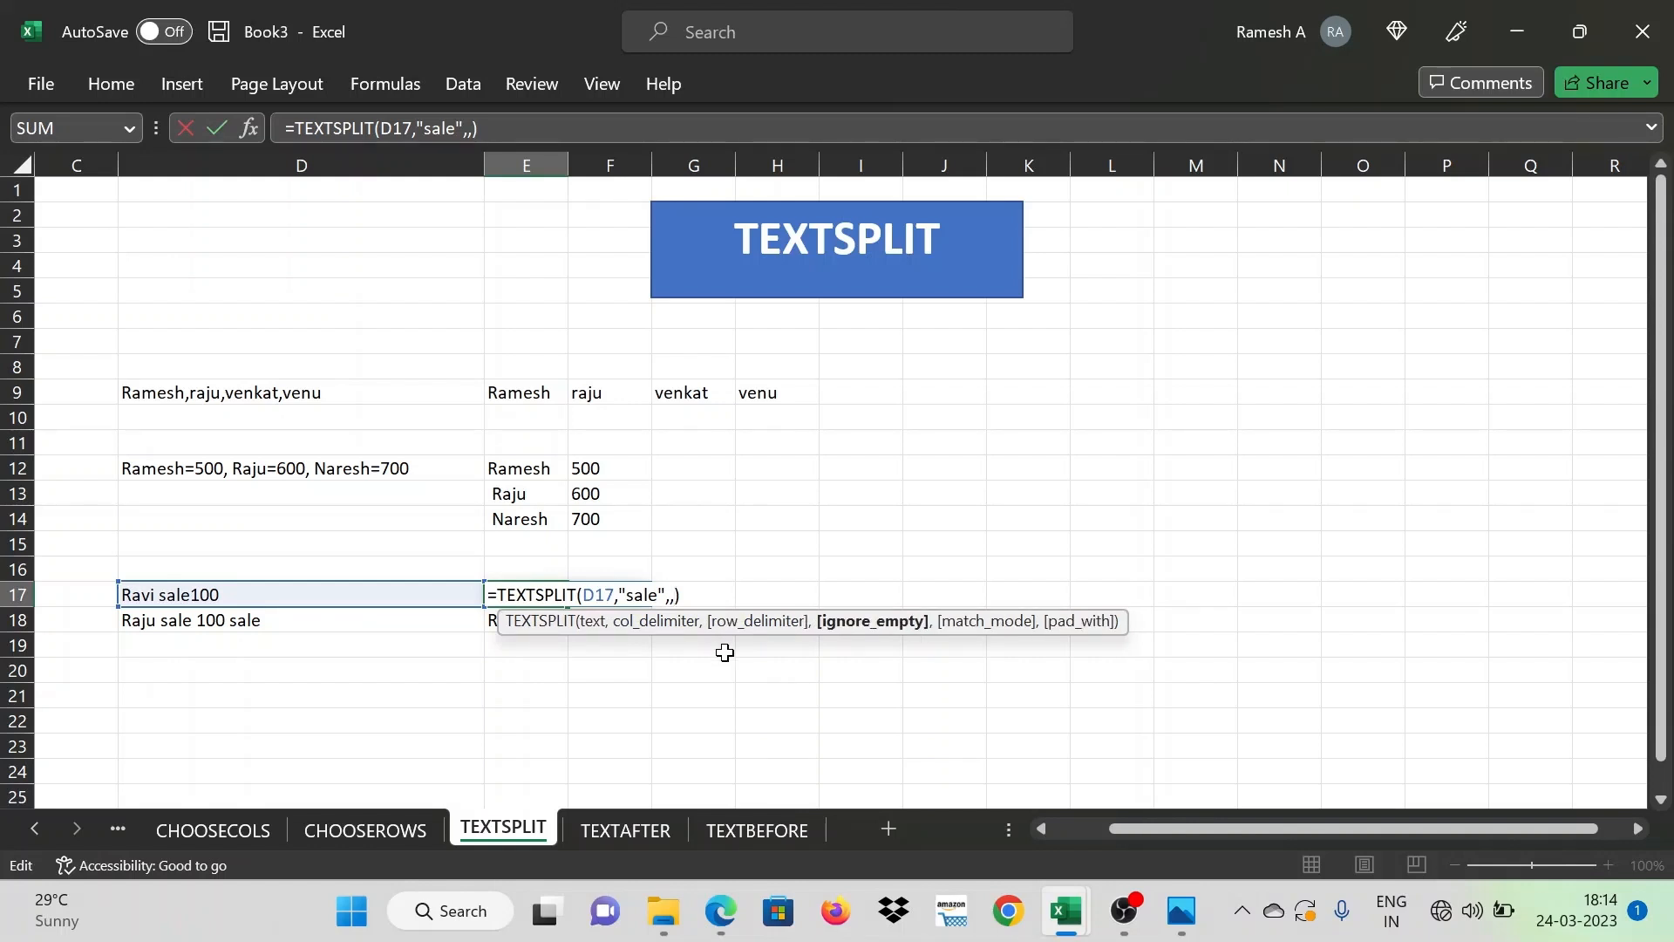
{"action": "type", "text": ","}
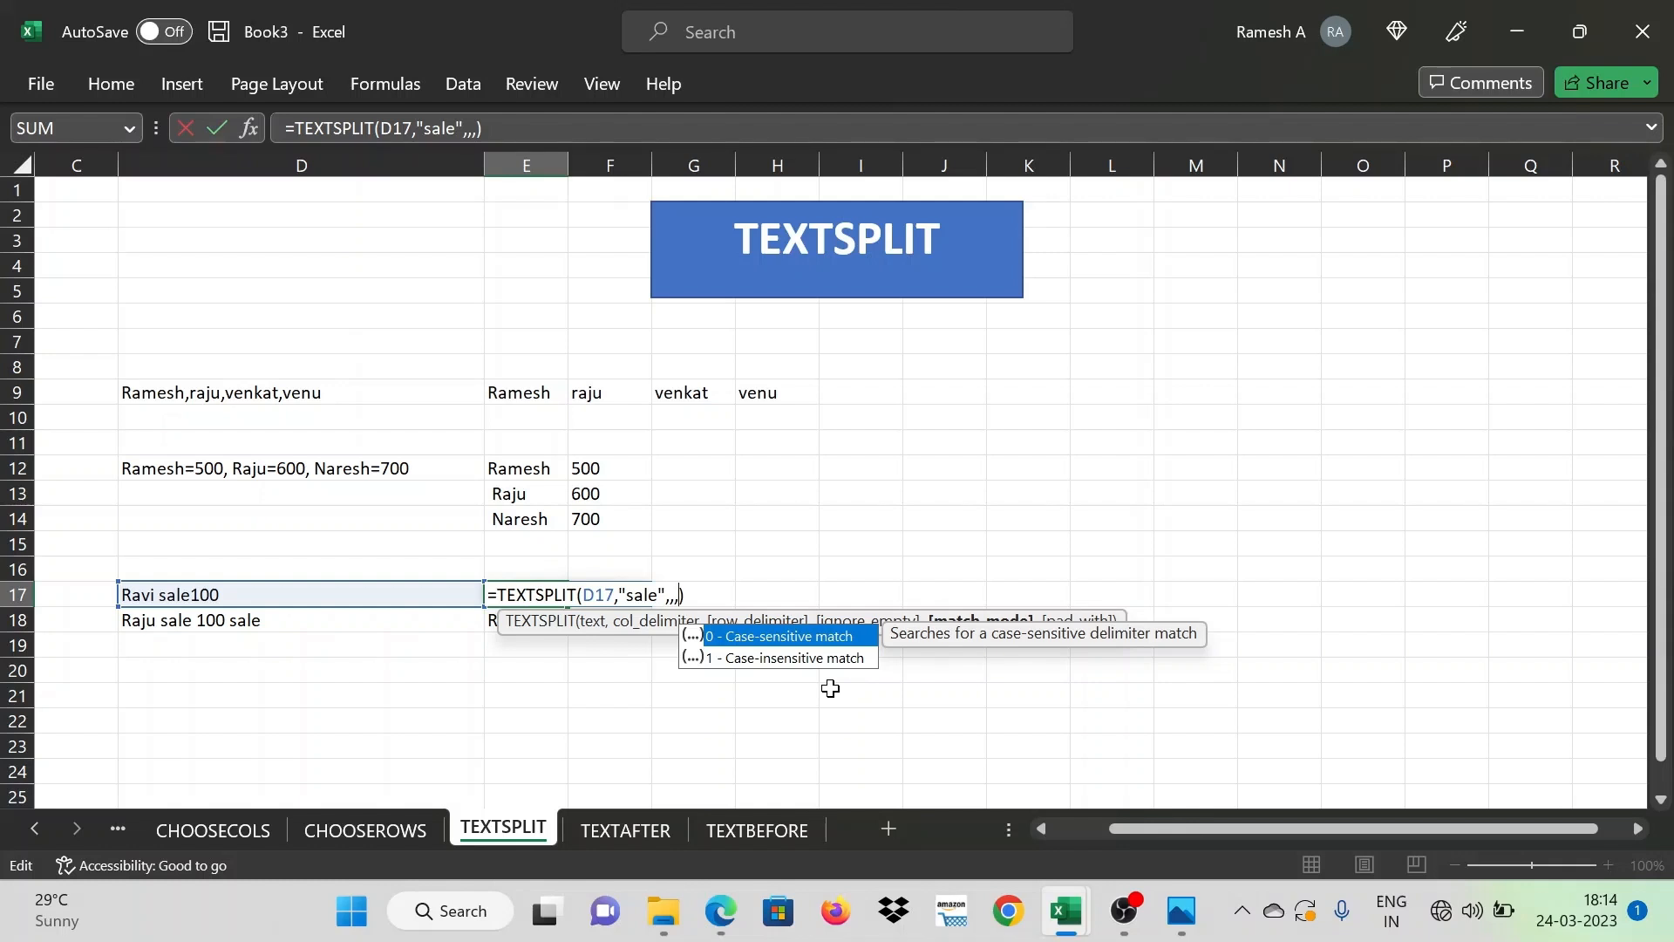
{"action": "type", "text": "1)"}
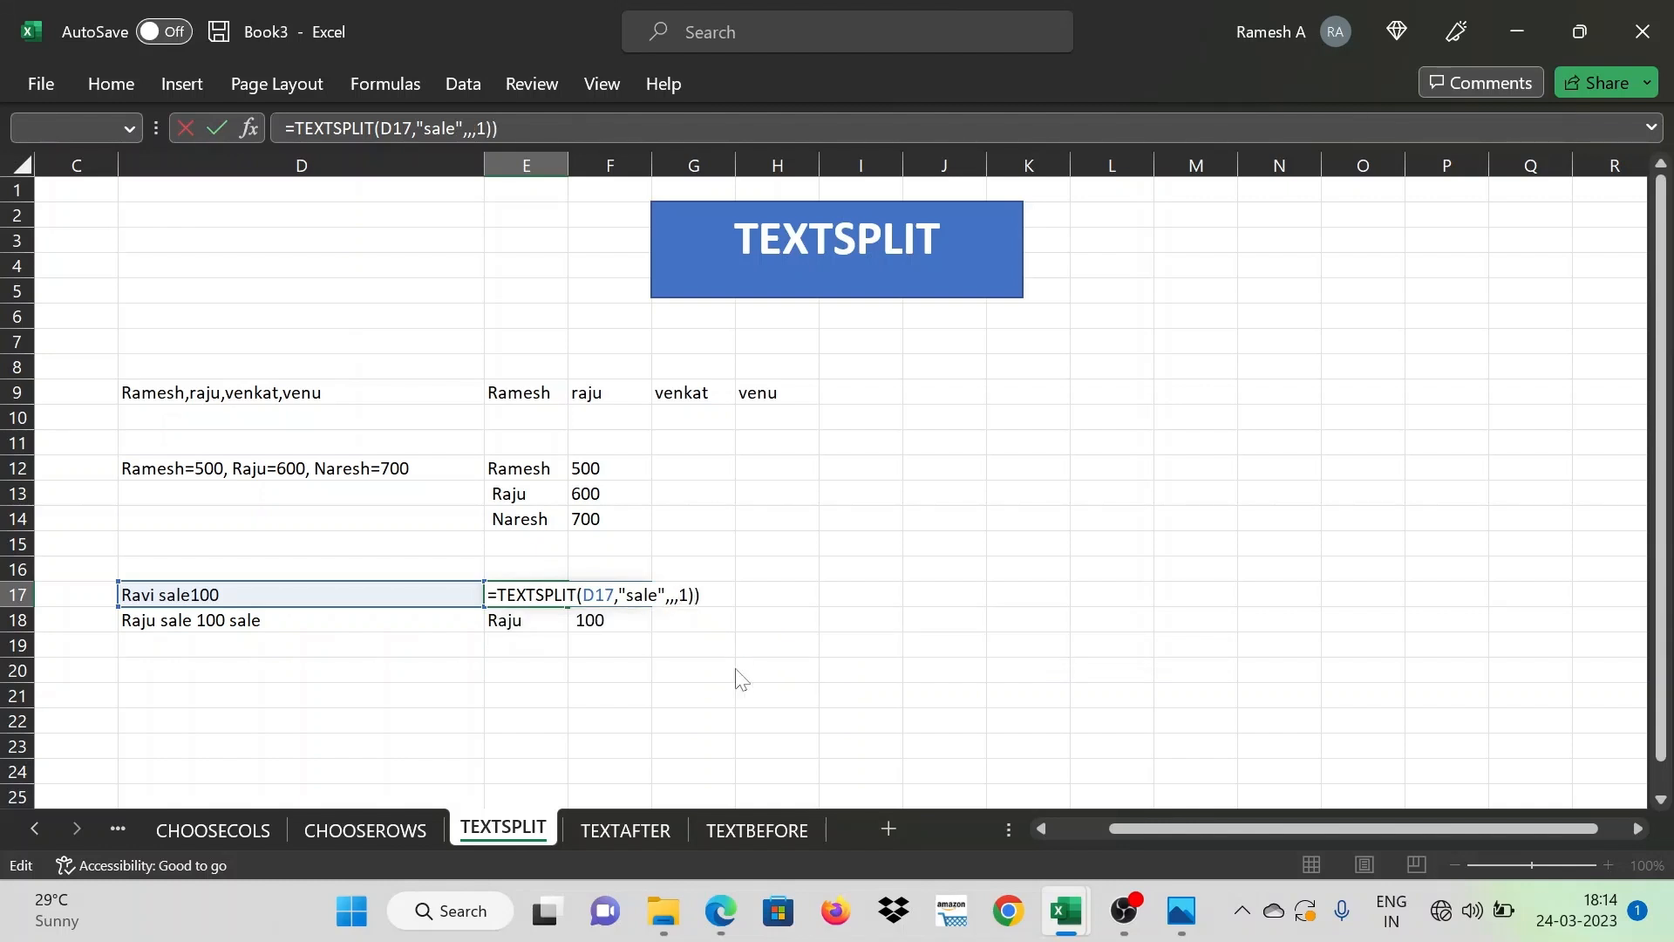
{"action": "key", "text": "Return"}
{"action": "key", "text": "Return"}
{"action": "key", "text": "Up"}
{"action": "key", "text": "shift+Down"}
{"action": "key", "text": "Down"}
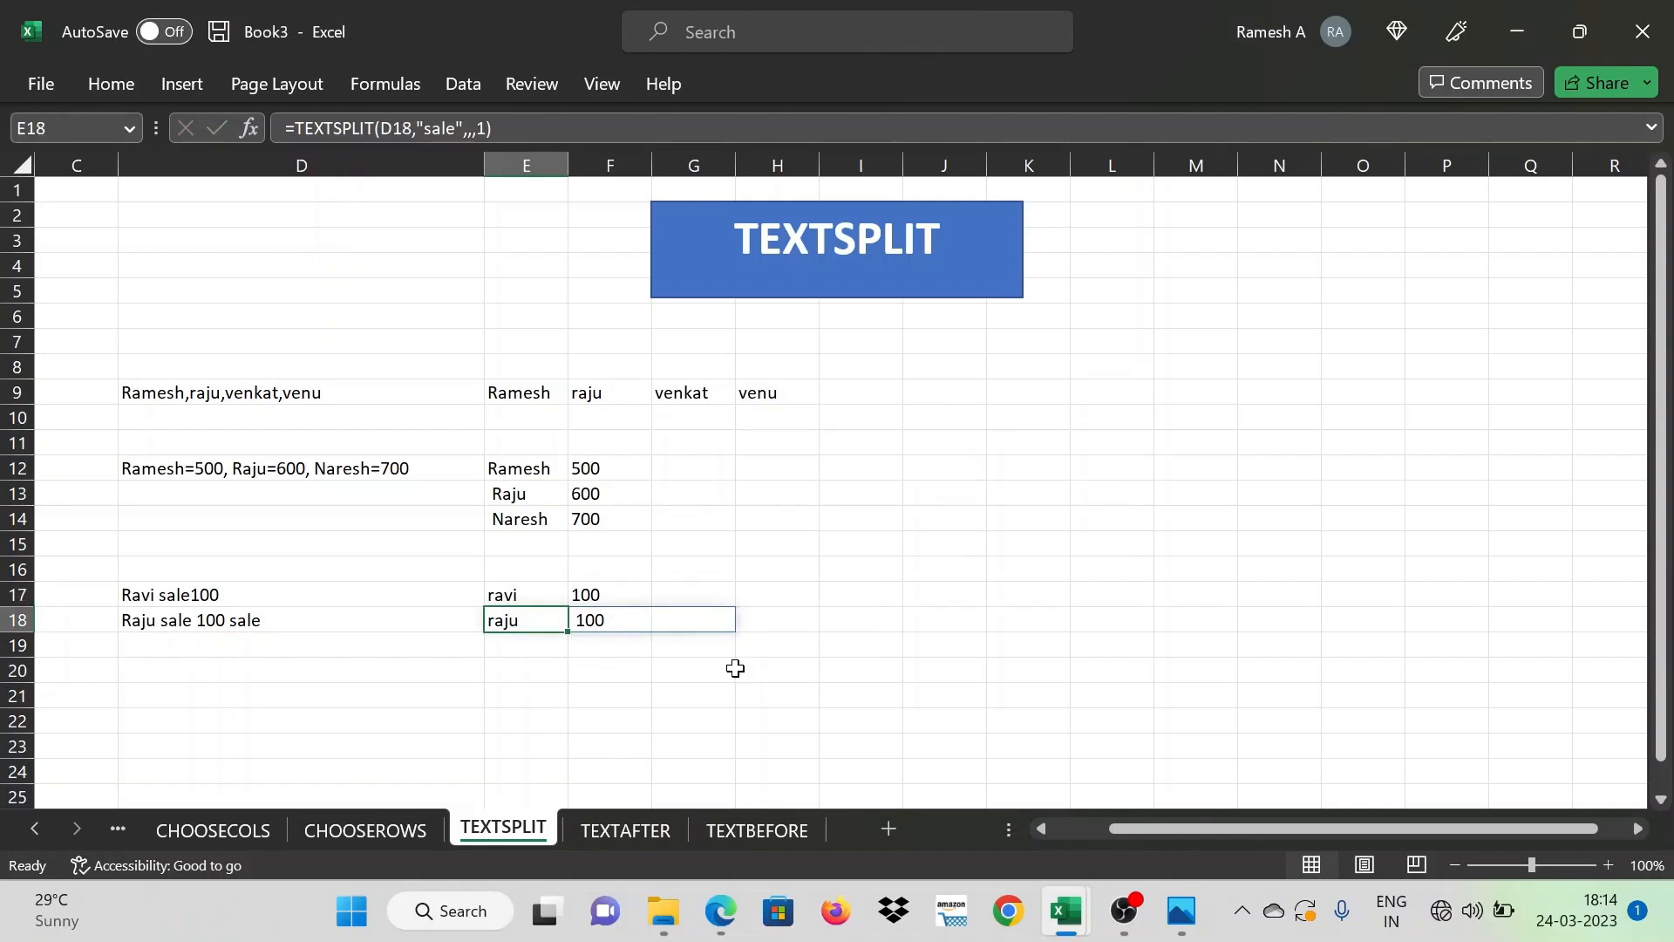
Change the first lowercase sale in the D18 text to uppercase SALE
{"action": "key", "text": "Left"}
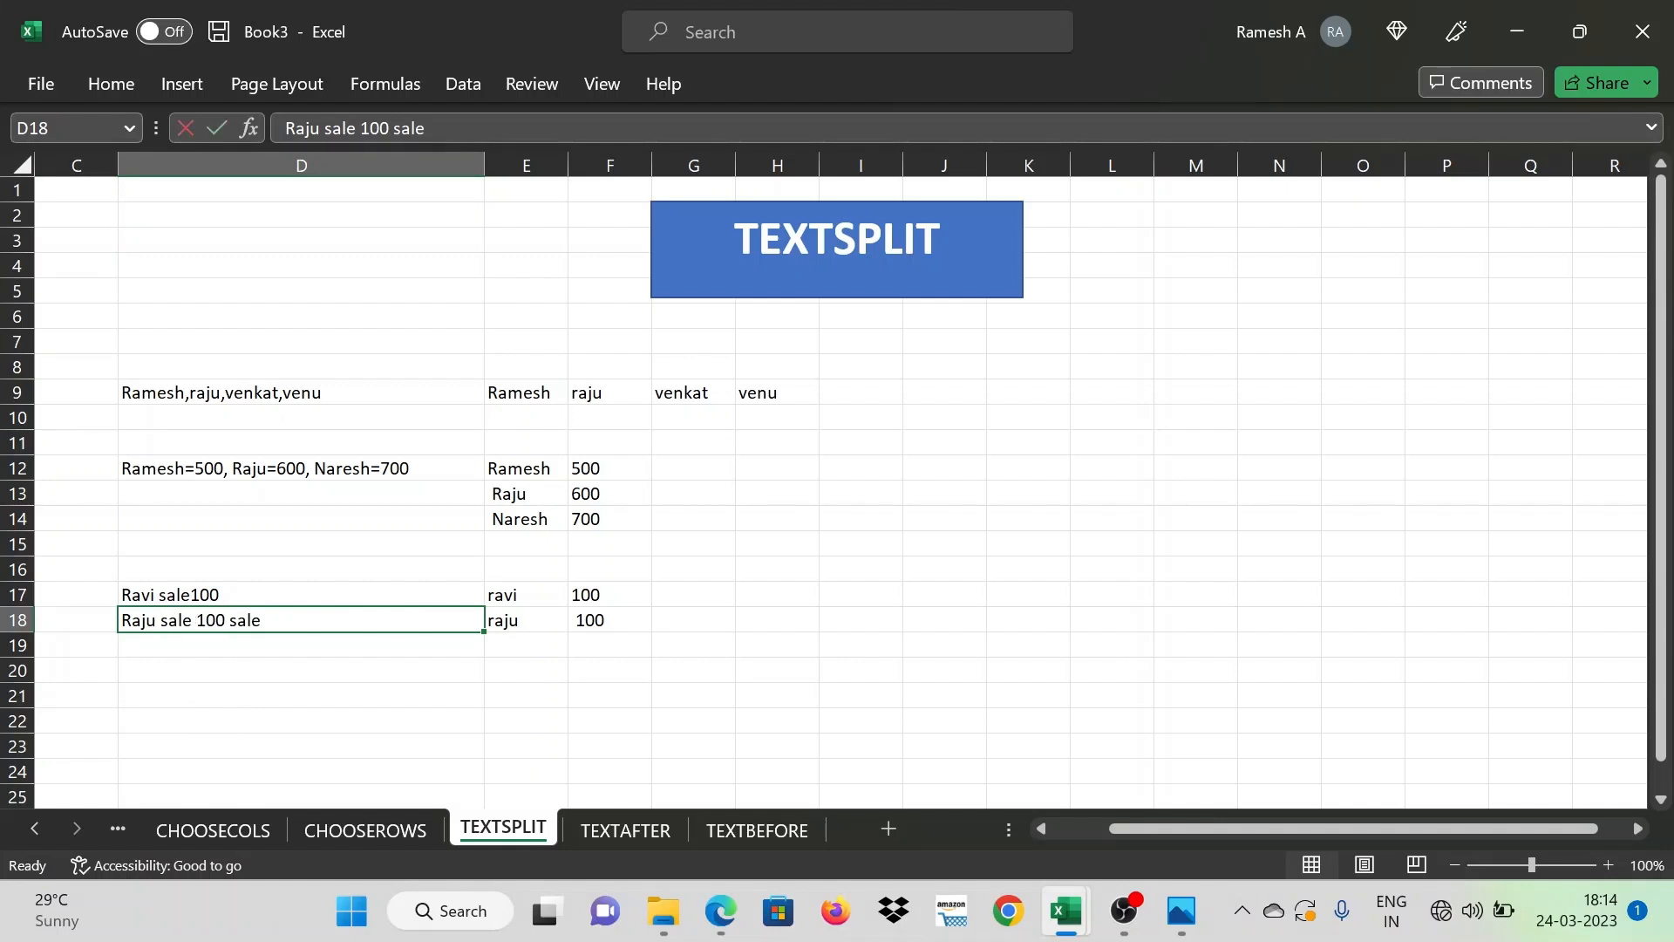
{"action": "double_click", "coordinate": [167, 620]}
{"action": "key", "text": "BackSpace"}
{"action": "key", "text": "Delete"}
{"action": "key", "text": "Delete"}
{"action": "key", "text": "Delete"}
{"action": "type", "text": "SALE"}
{"action": "key", "text": "Return"}
{"action": "key", "text": "Up"}
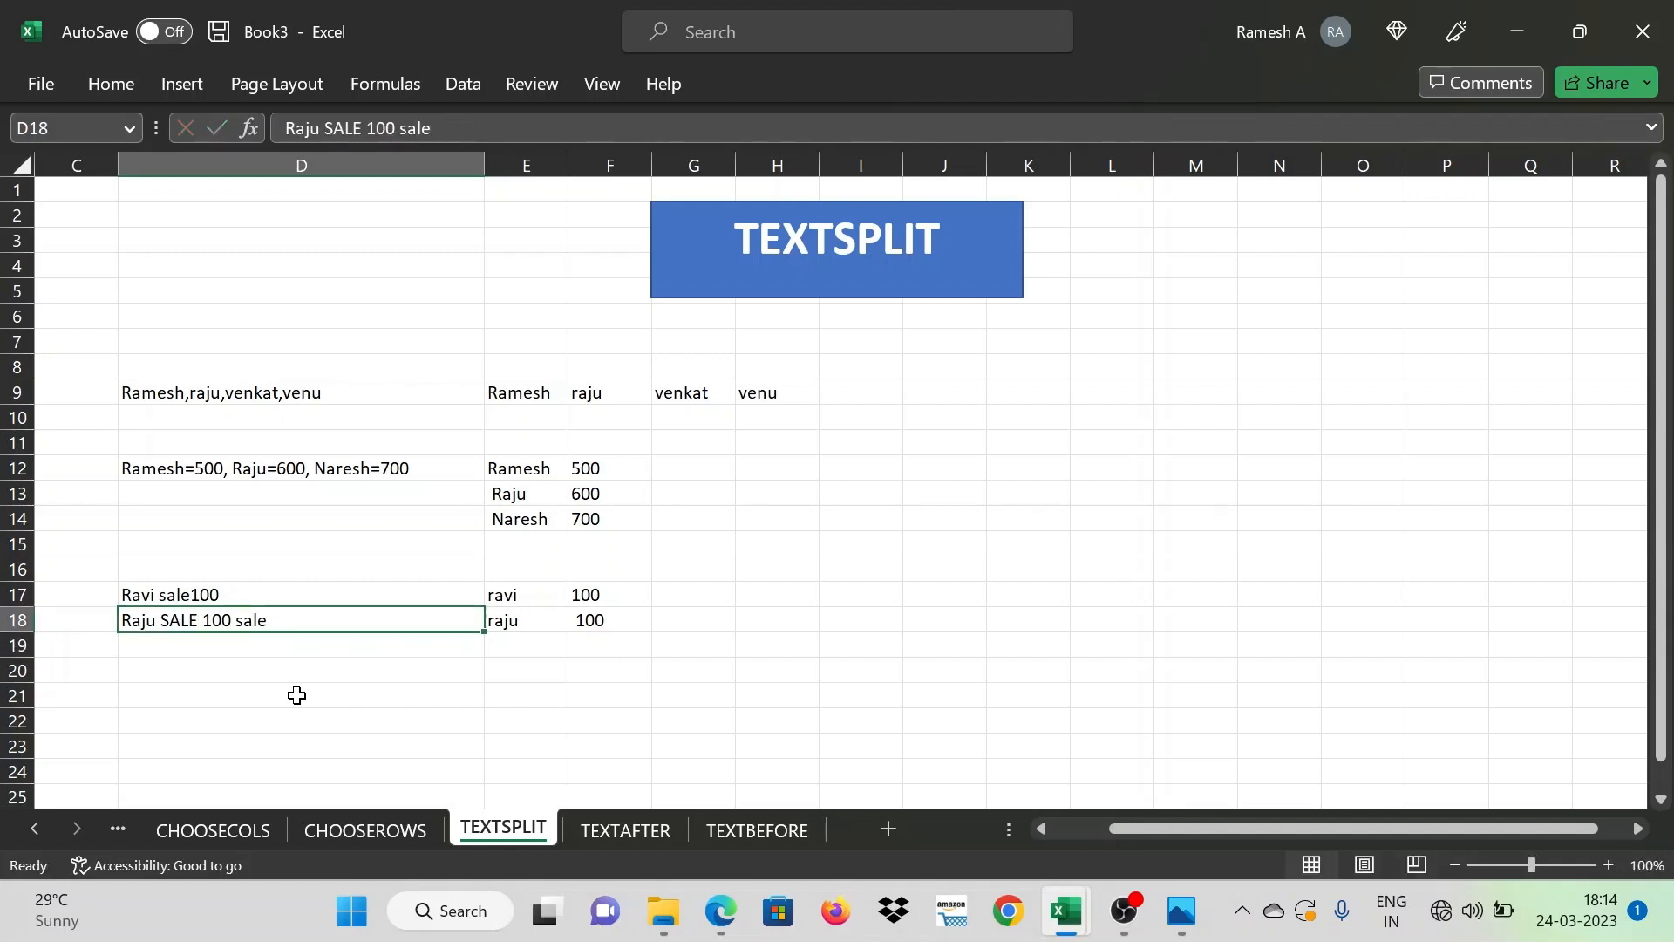
Compare the case-insensitive split results in E18:G18 with the uppercase and lowercase sale delimiters in D18
{"action": "key", "text": "Right"}
{"action": "key", "text": "Right"}
{"action": "key", "text": "Right"}
{"action": "key", "text": "Left"}
{"action": "key", "text": "Left"}
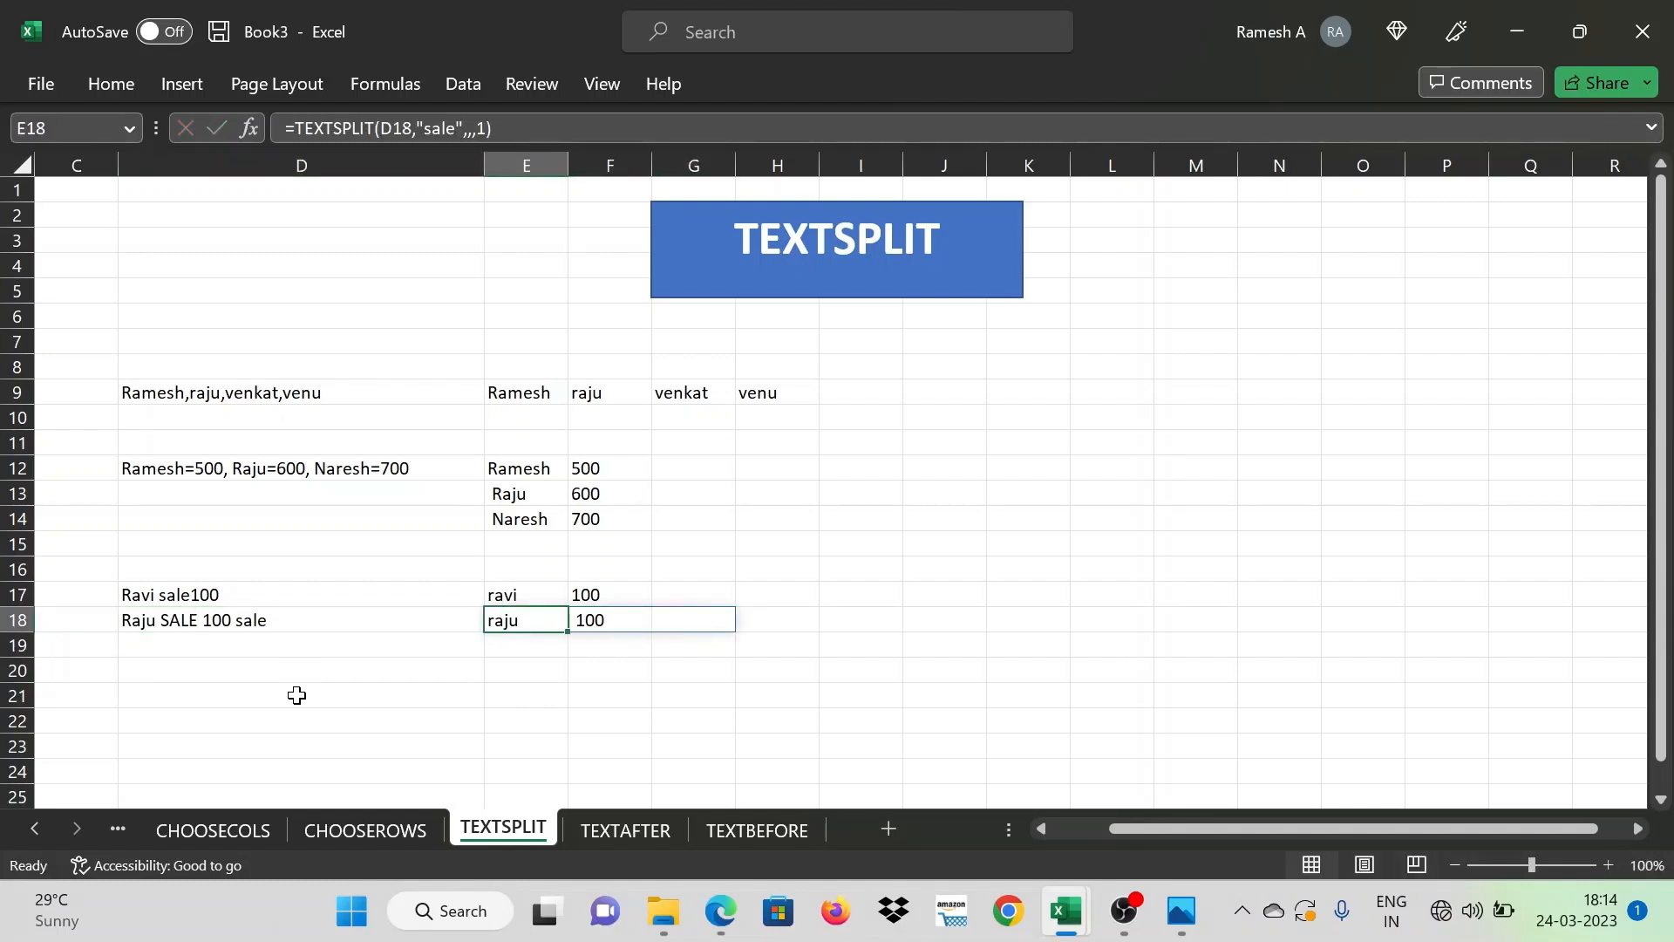
{"action": "key", "text": "Left"}
{"action": "key", "text": "Up"}
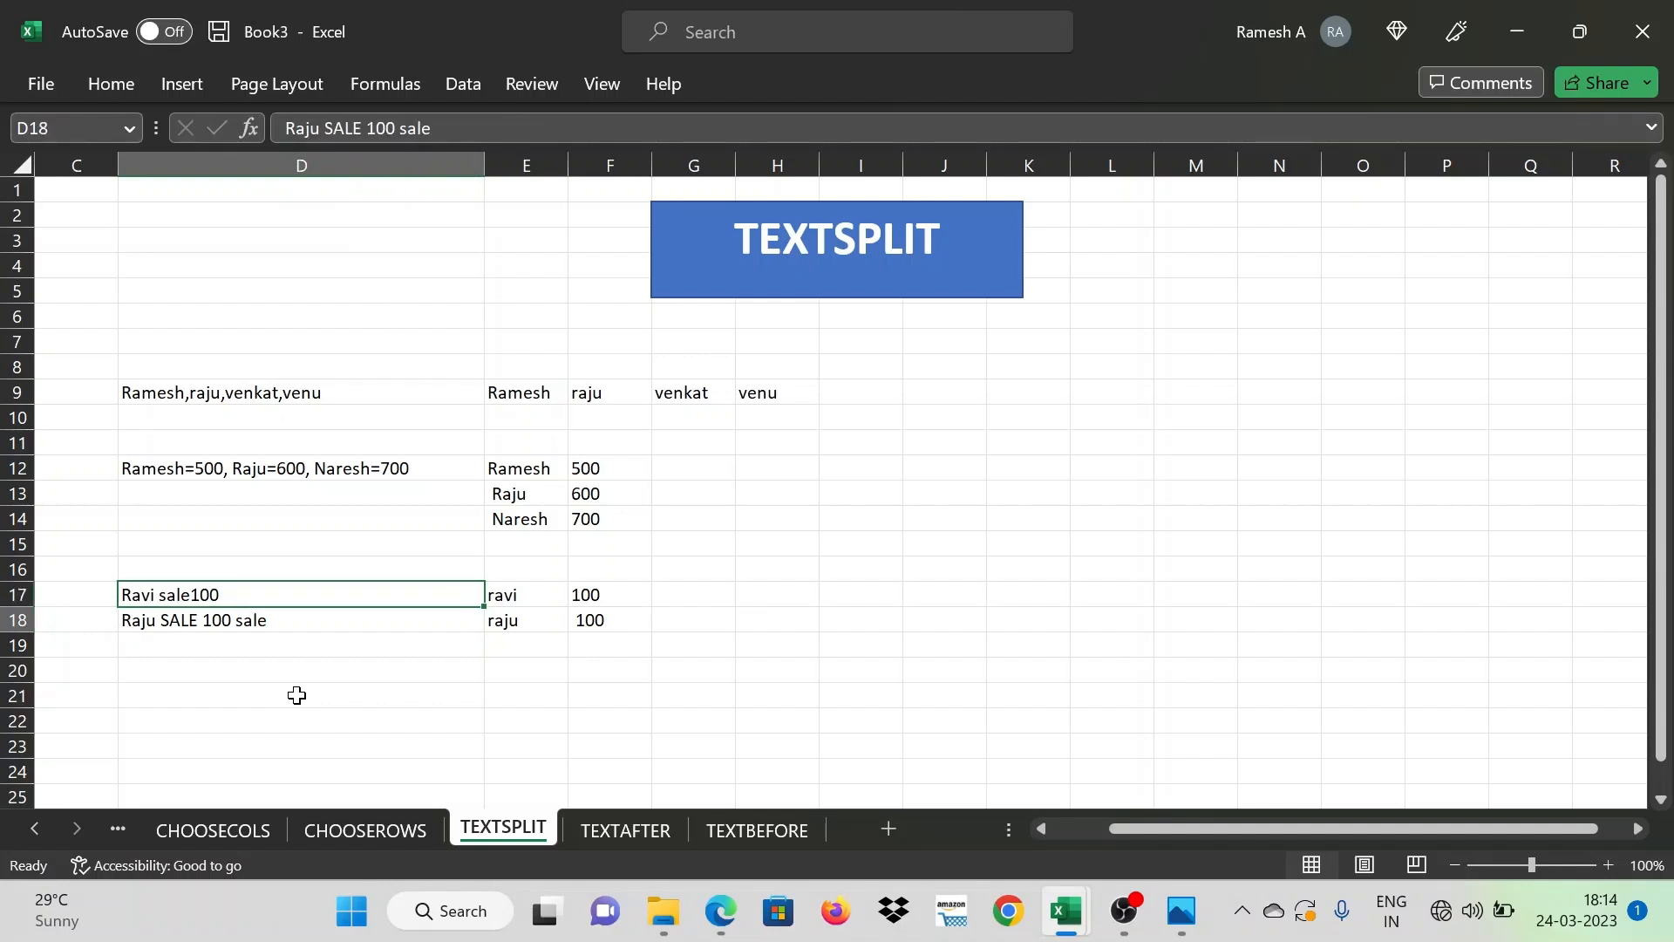
{"action": "key", "text": "Down"}
{"action": "key", "text": "Right"}
{"action": "key", "text": "Right"}
{"action": "key", "text": "Right"}
{"action": "key", "text": "Left"}
{"action": "key", "text": "Left"}
{"action": "key", "text": "Left"}
{"action": "key", "text": "Left"}
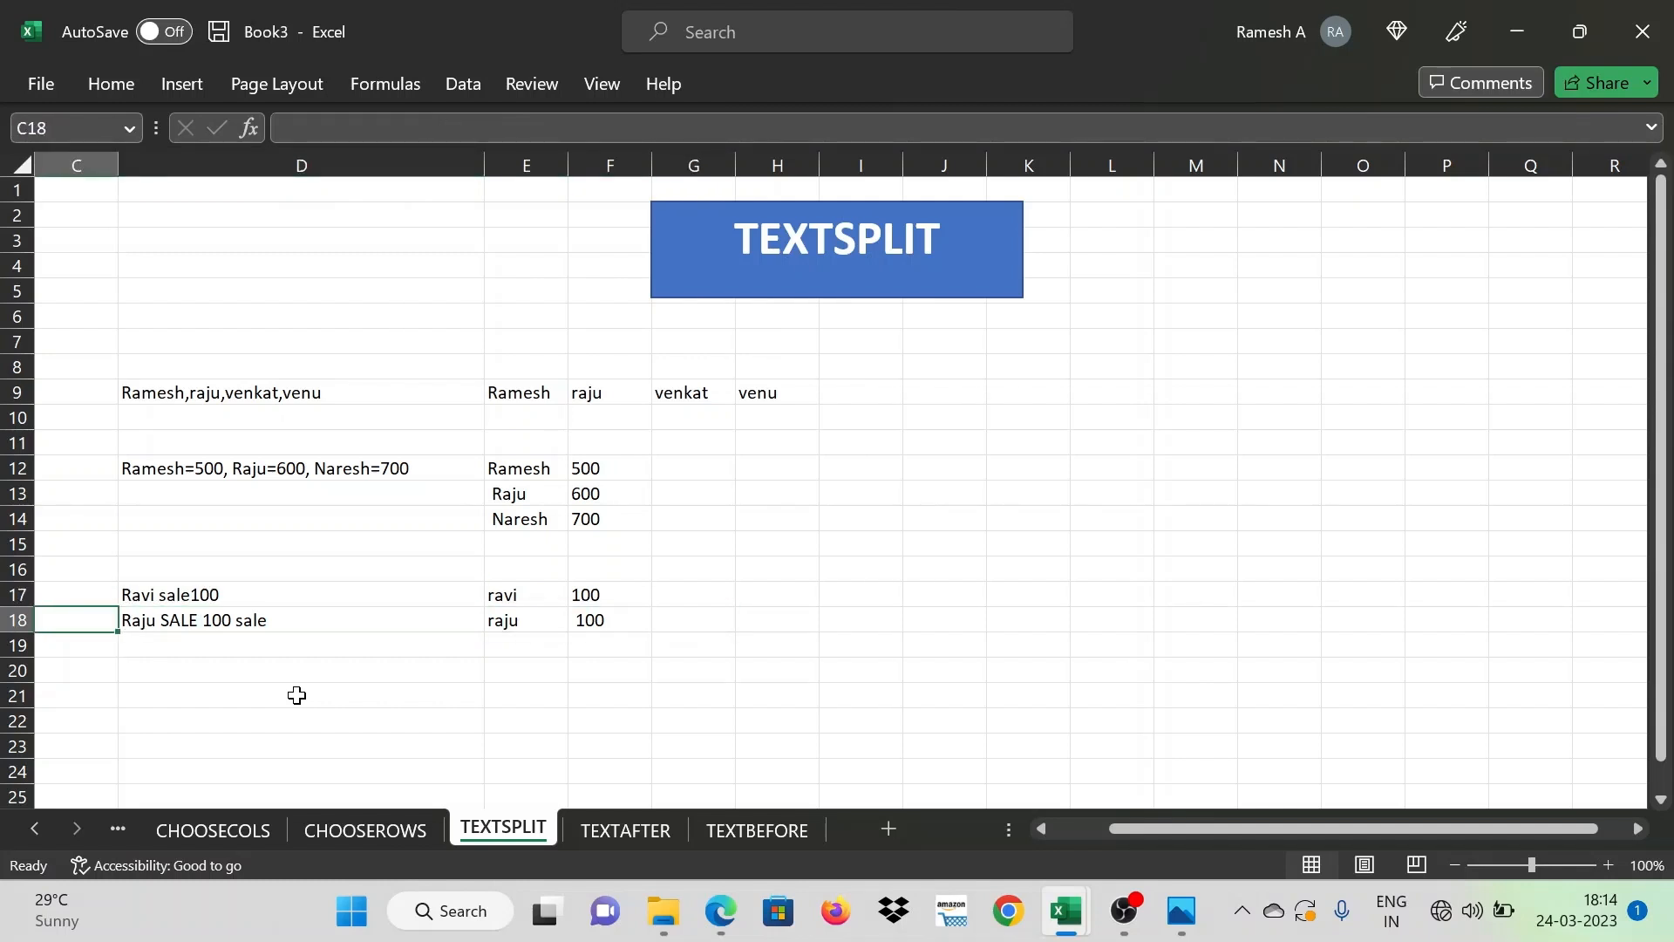
{"action": "key", "text": "Right"}
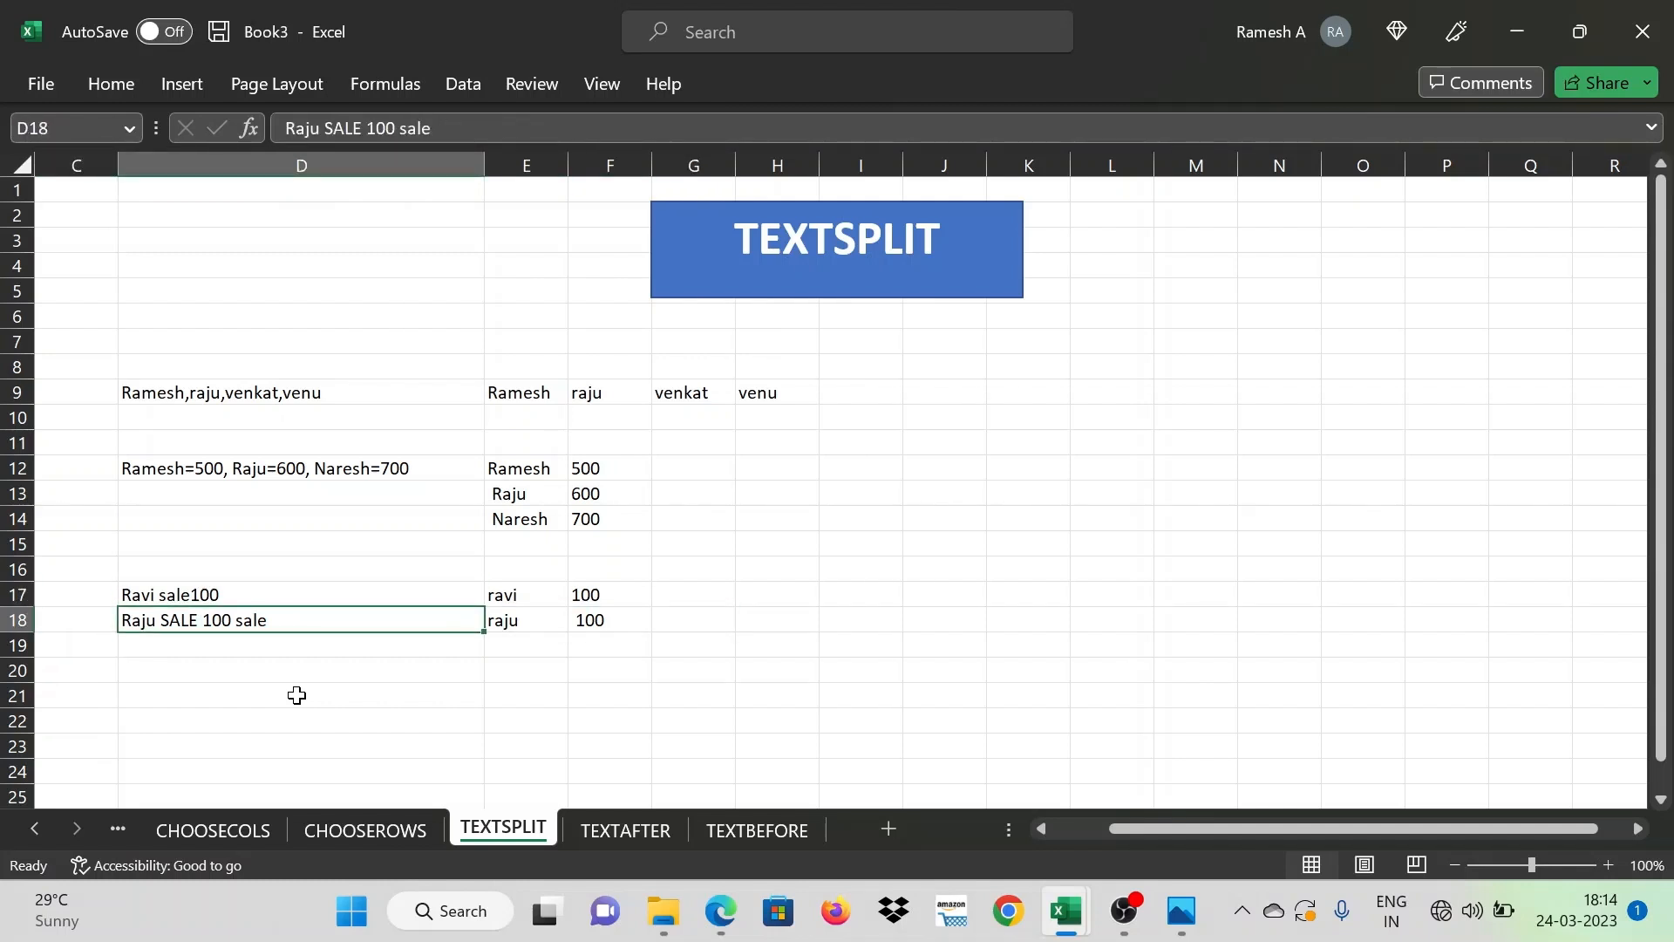
{"action": "key", "text": "Right"}
{"action": "key", "text": "Right"}
{"action": "key", "text": "Right"}
{"action": "key", "text": "Left"}
{"action": "key", "text": "Left"}
{"action": "key", "text": "Right"}
{"action": "key", "text": "Left"}
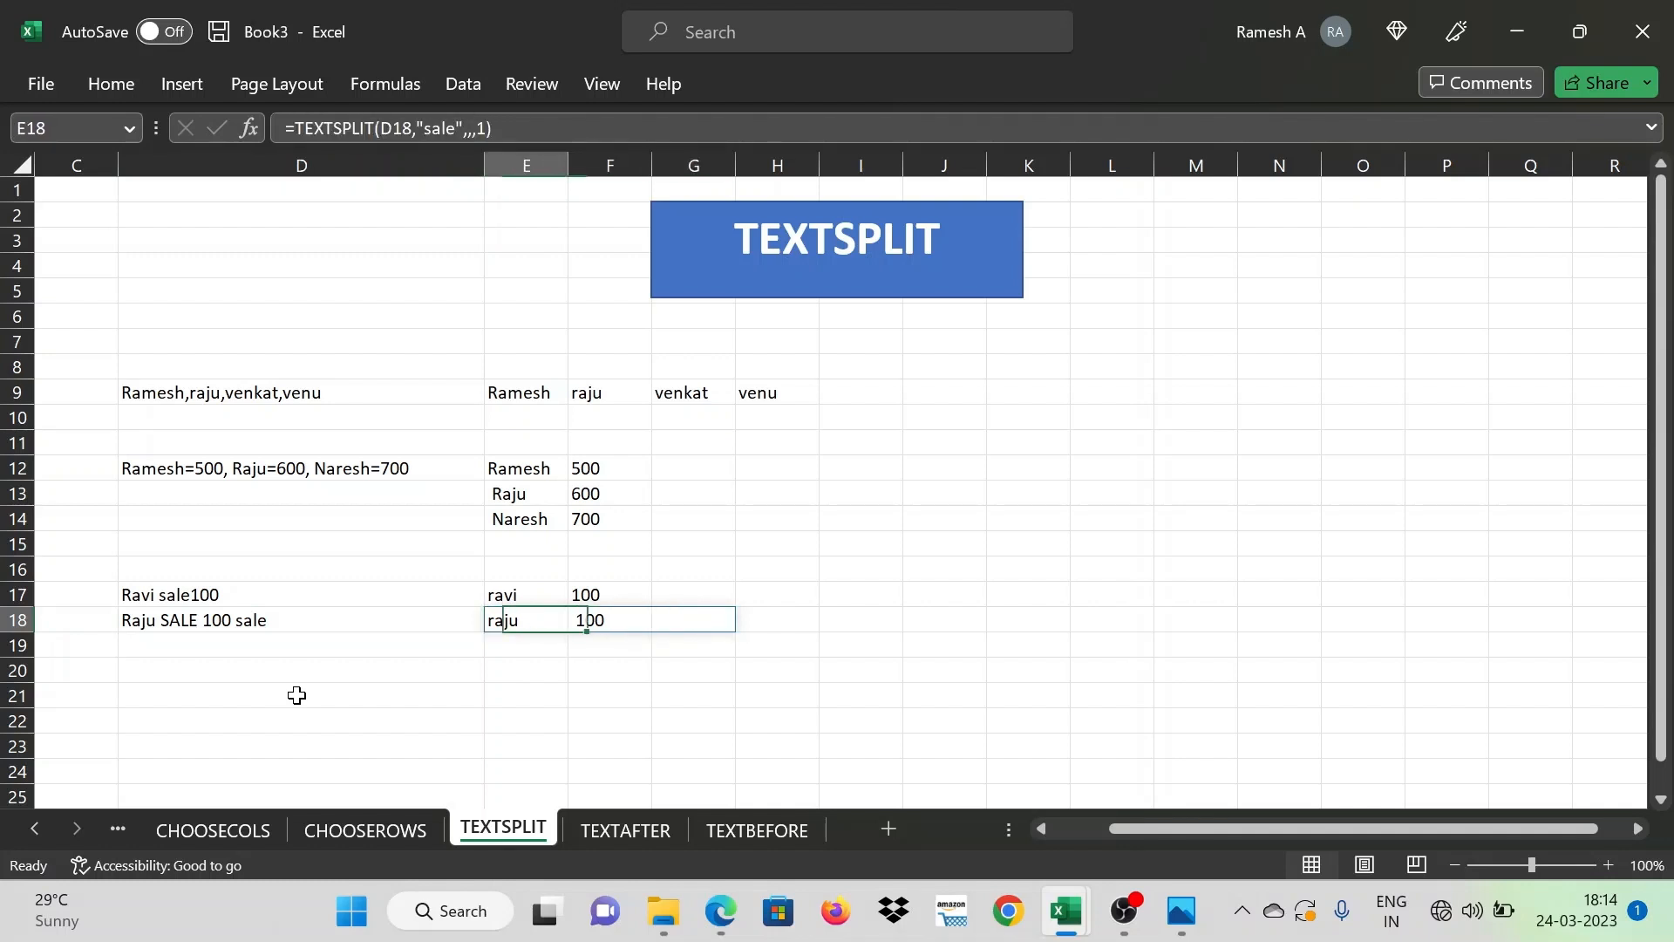
{"action": "key", "text": "Up"}
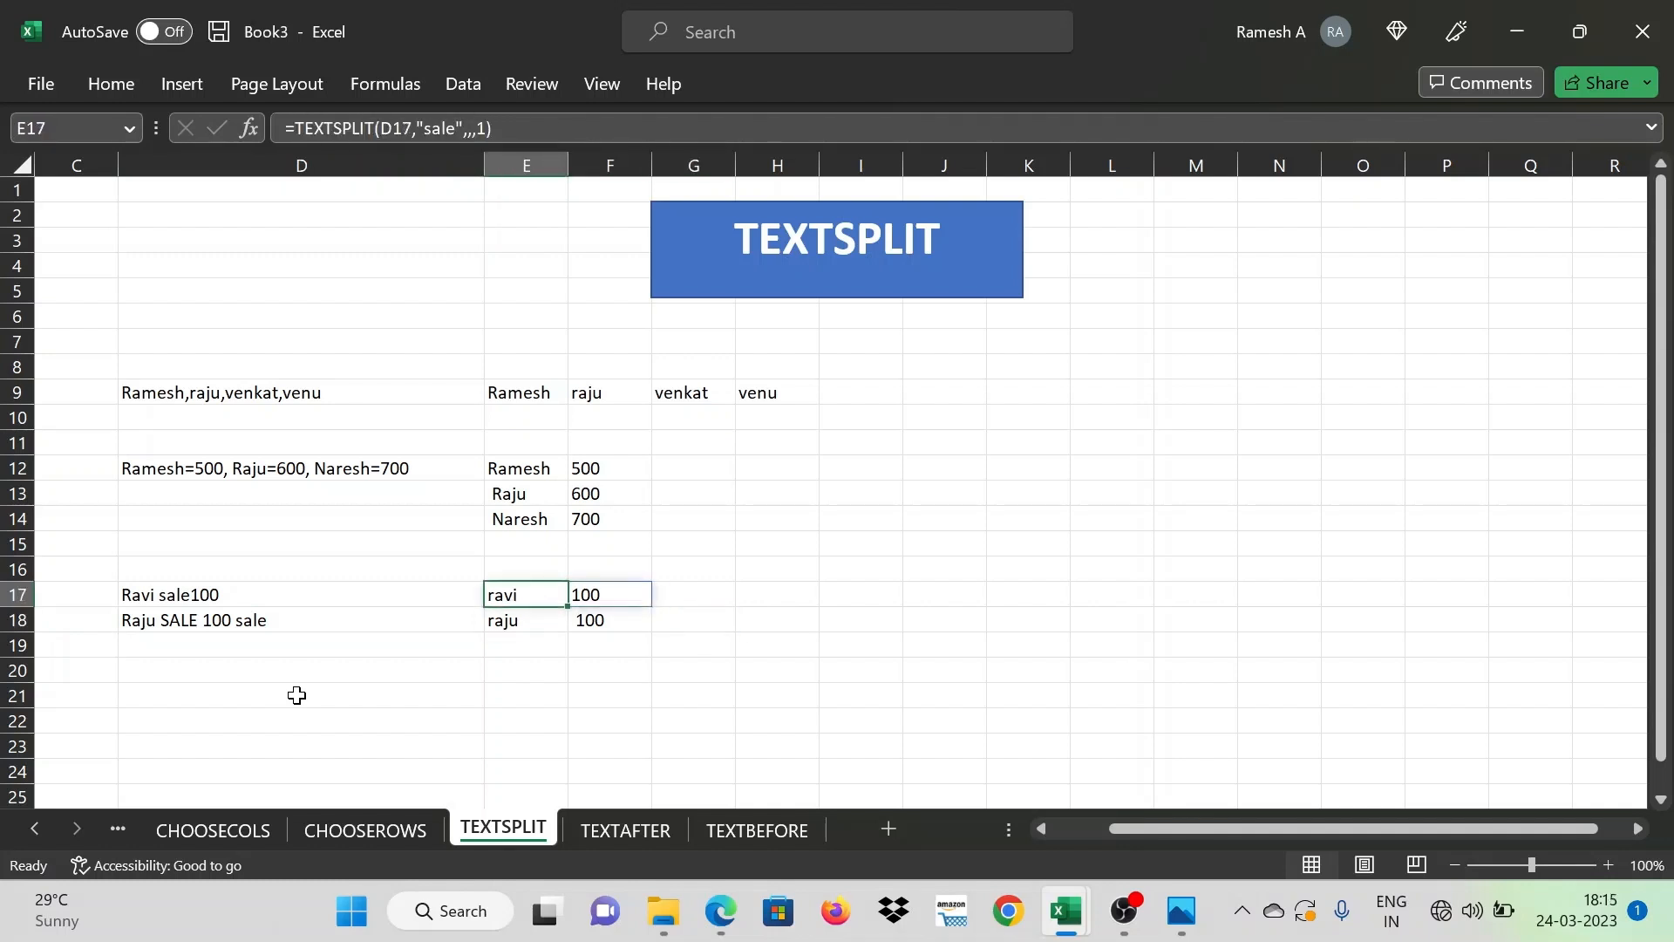
Set the match_mode argument of the TEXTSPLIT formula in E18 to 0 for a case-sensitive match
{"action": "double_click", "coordinate": [516, 620]}
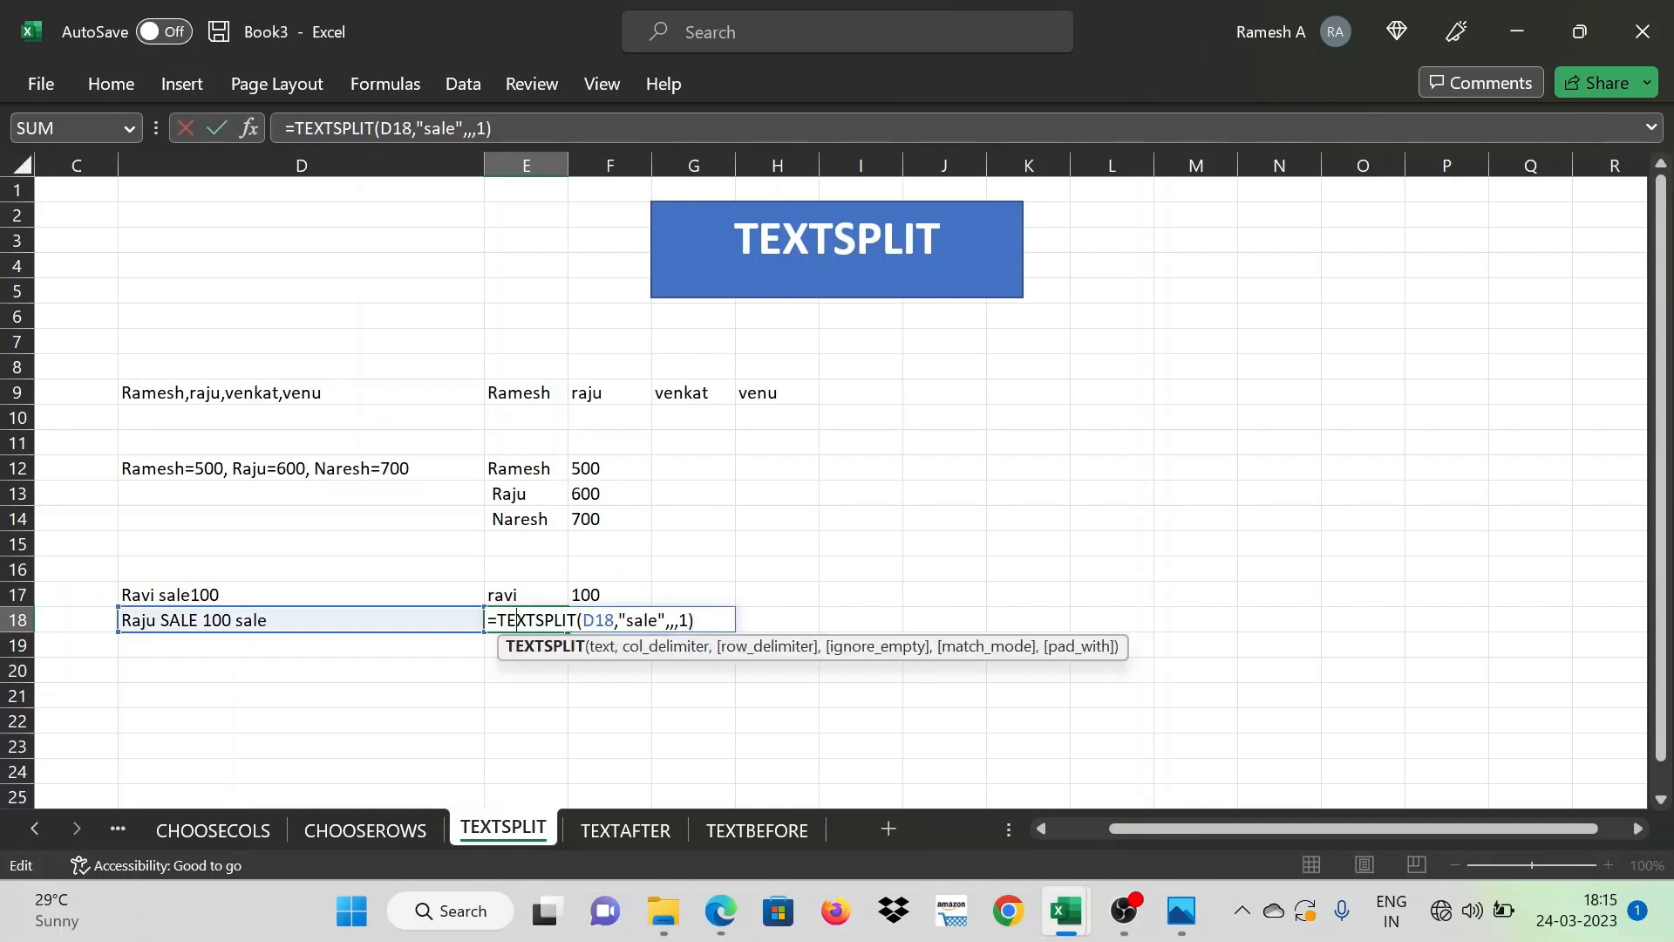
{"action": "left_click", "coordinate": [690, 620]}
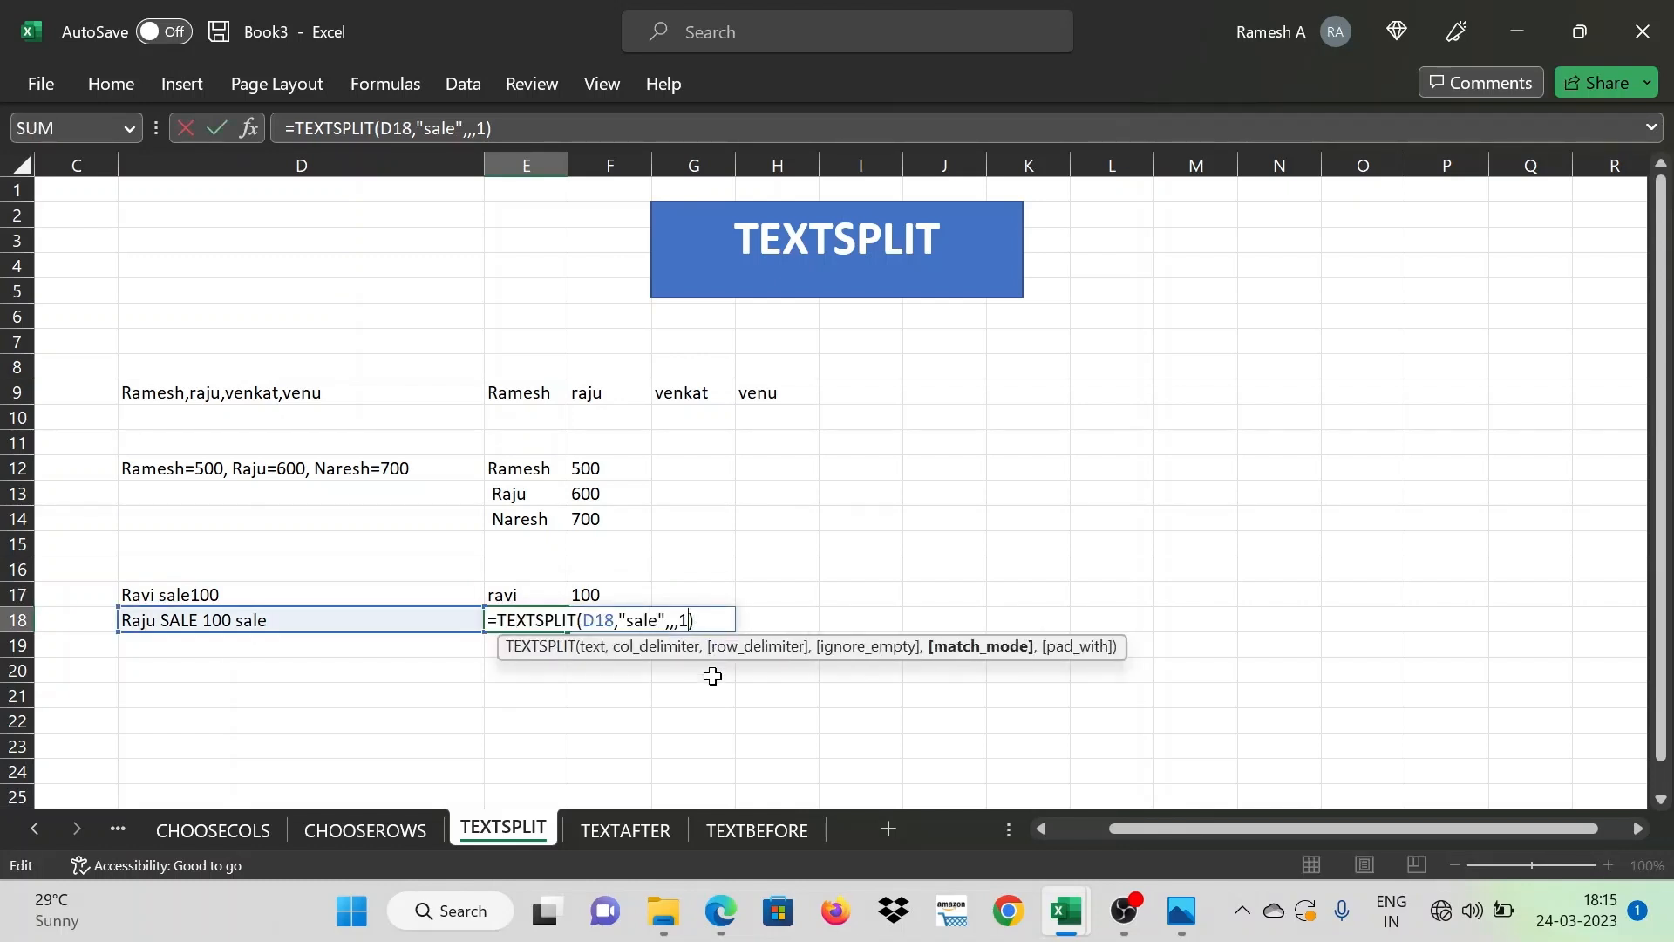
{"action": "key", "text": "BackSpace"}
{"action": "type", "text": "0"}
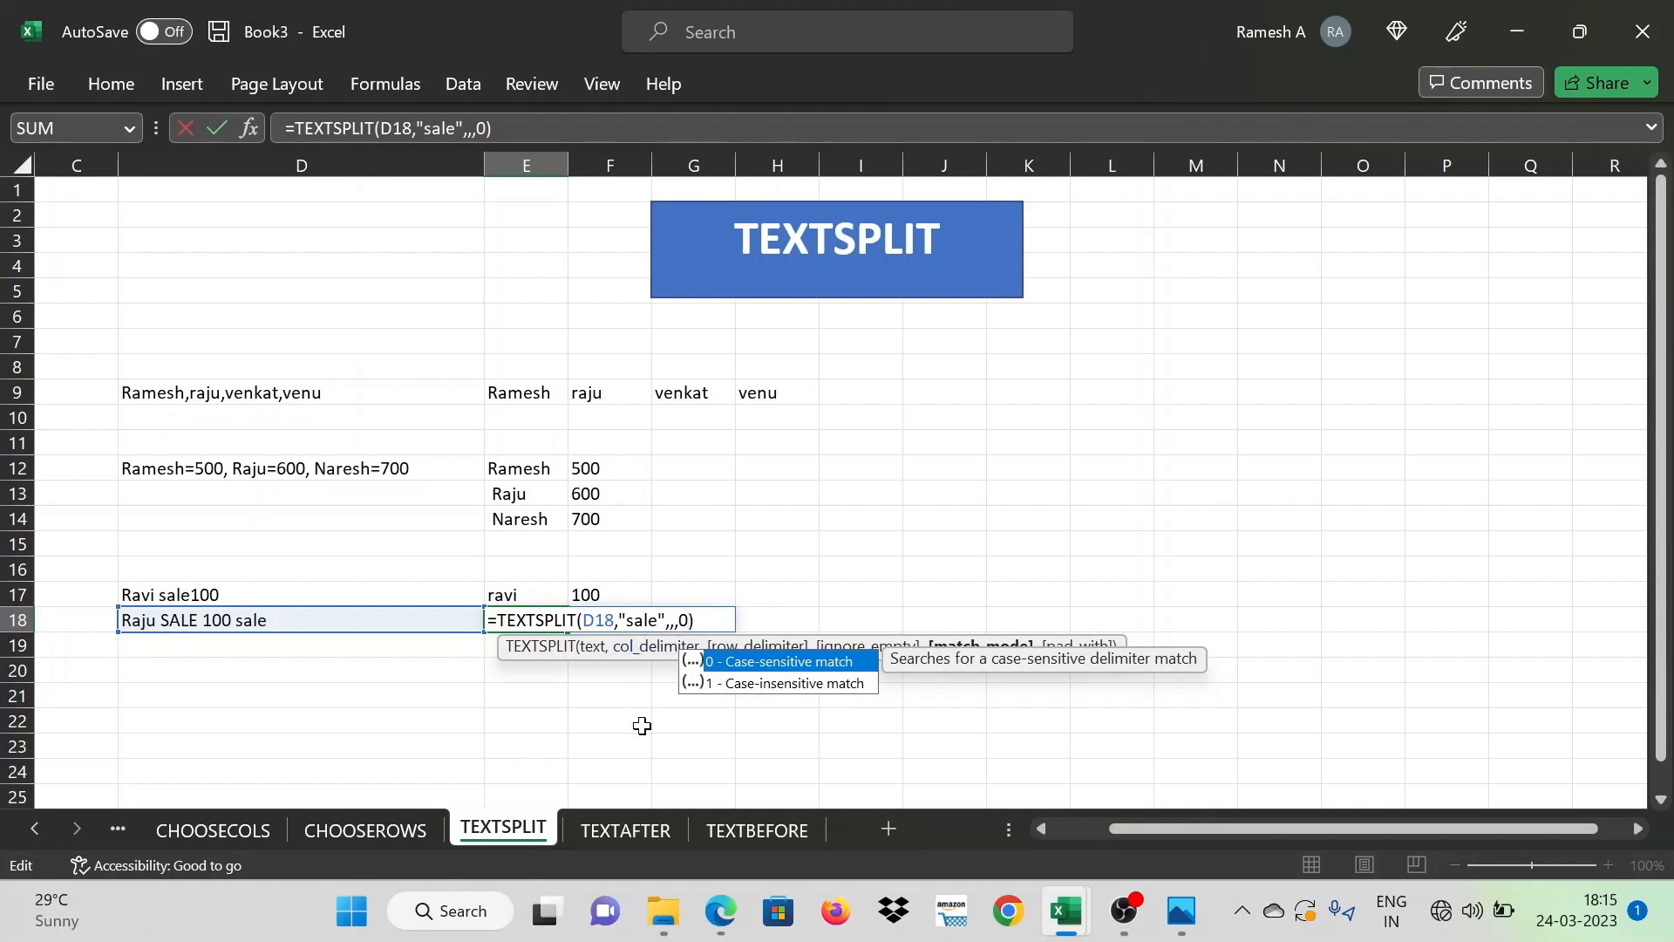
{"action": "key", "text": "Return"}
{"action": "key", "text": "Up"}
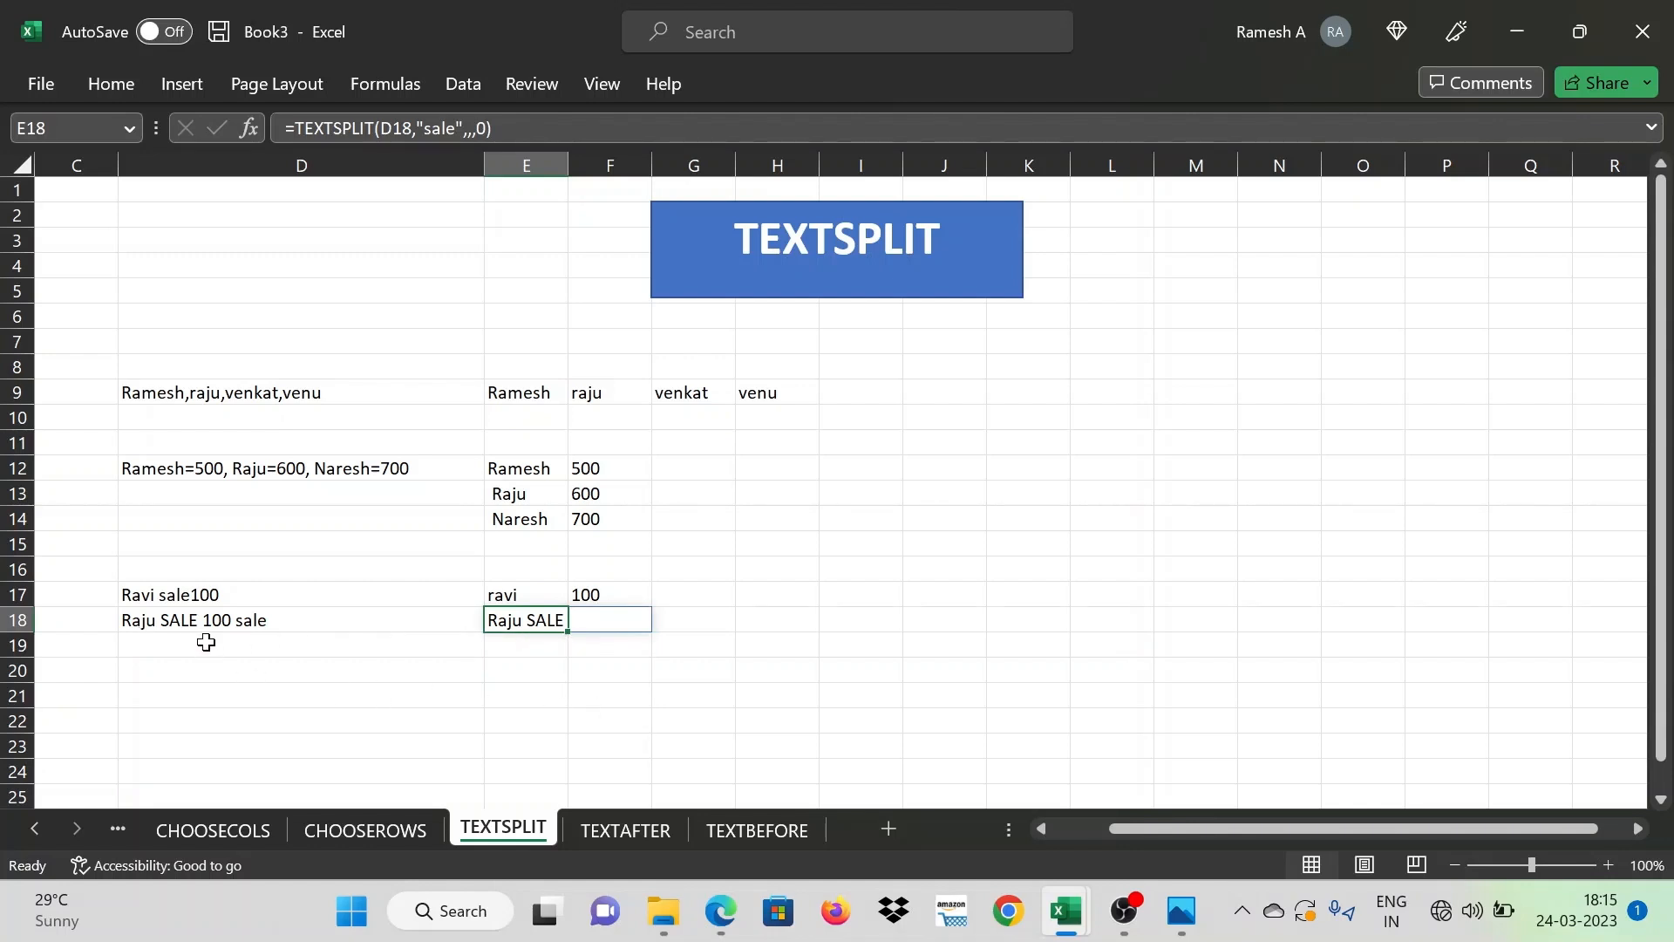
AutoFit the width of column E to the split text in E18, and check the neighbouring cell F18
{"action": "left_click", "coordinate": [603, 628]}
{"action": "left_click", "coordinate": [525, 619]}
{"action": "key", "text": "alt+o"}
{"action": "key", "text": "c"}
{"action": "key", "text": "a"}
{"action": "key", "text": "Down"}
{"action": "key", "text": "Up"}
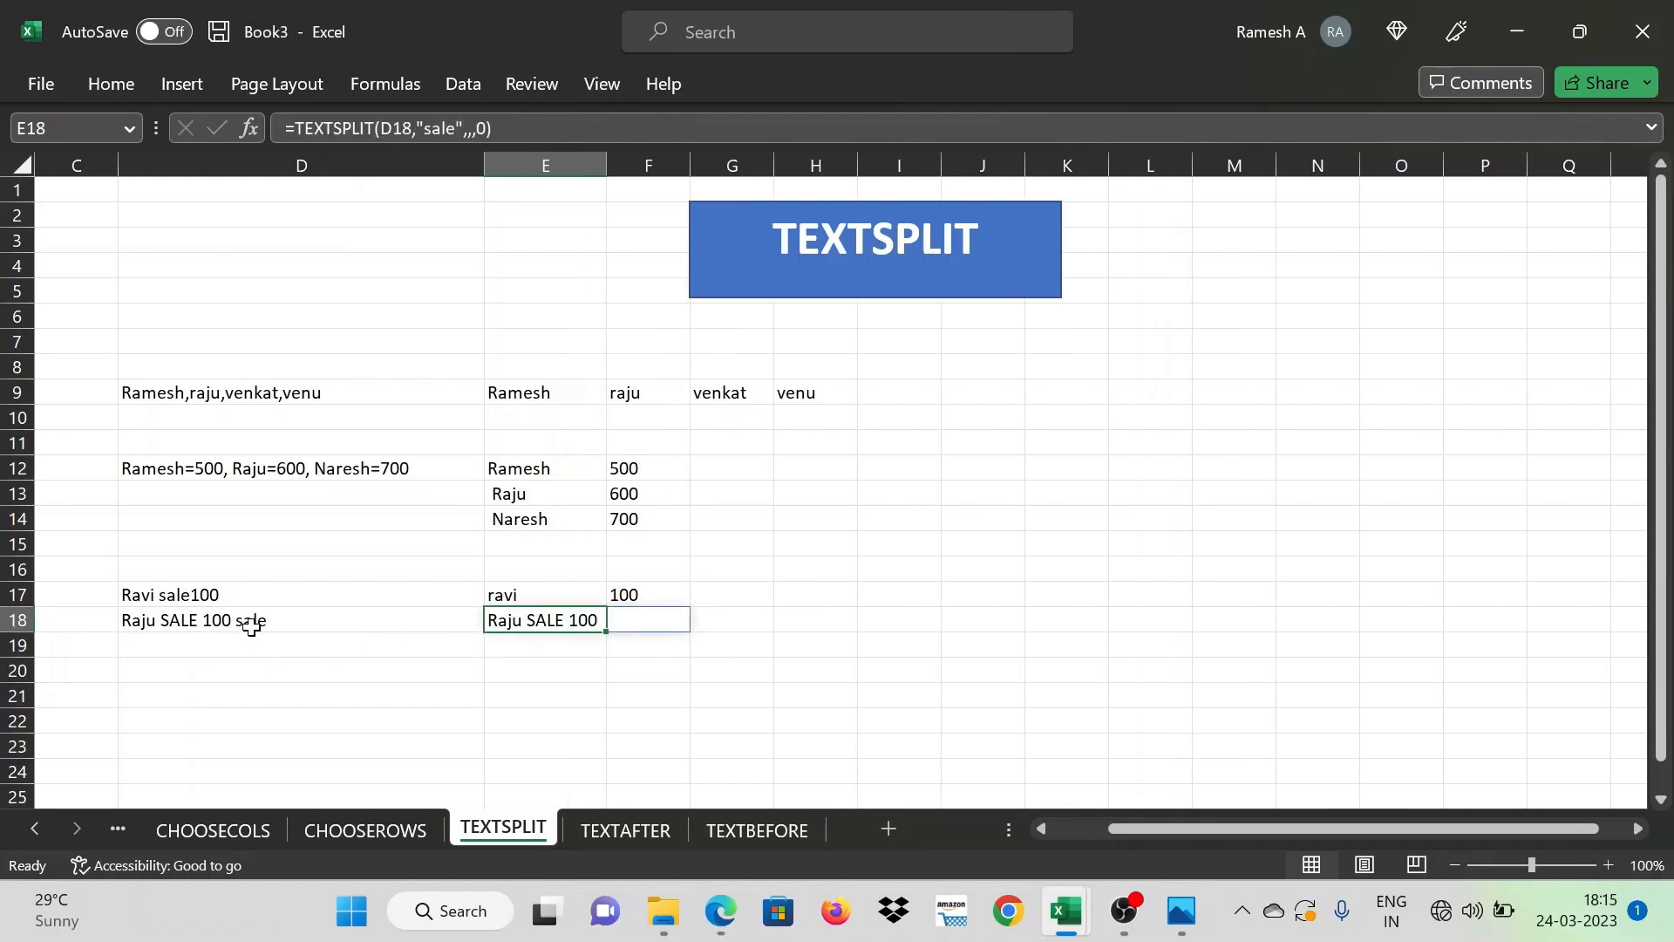
{"action": "left_click", "coordinate": [654, 626]}
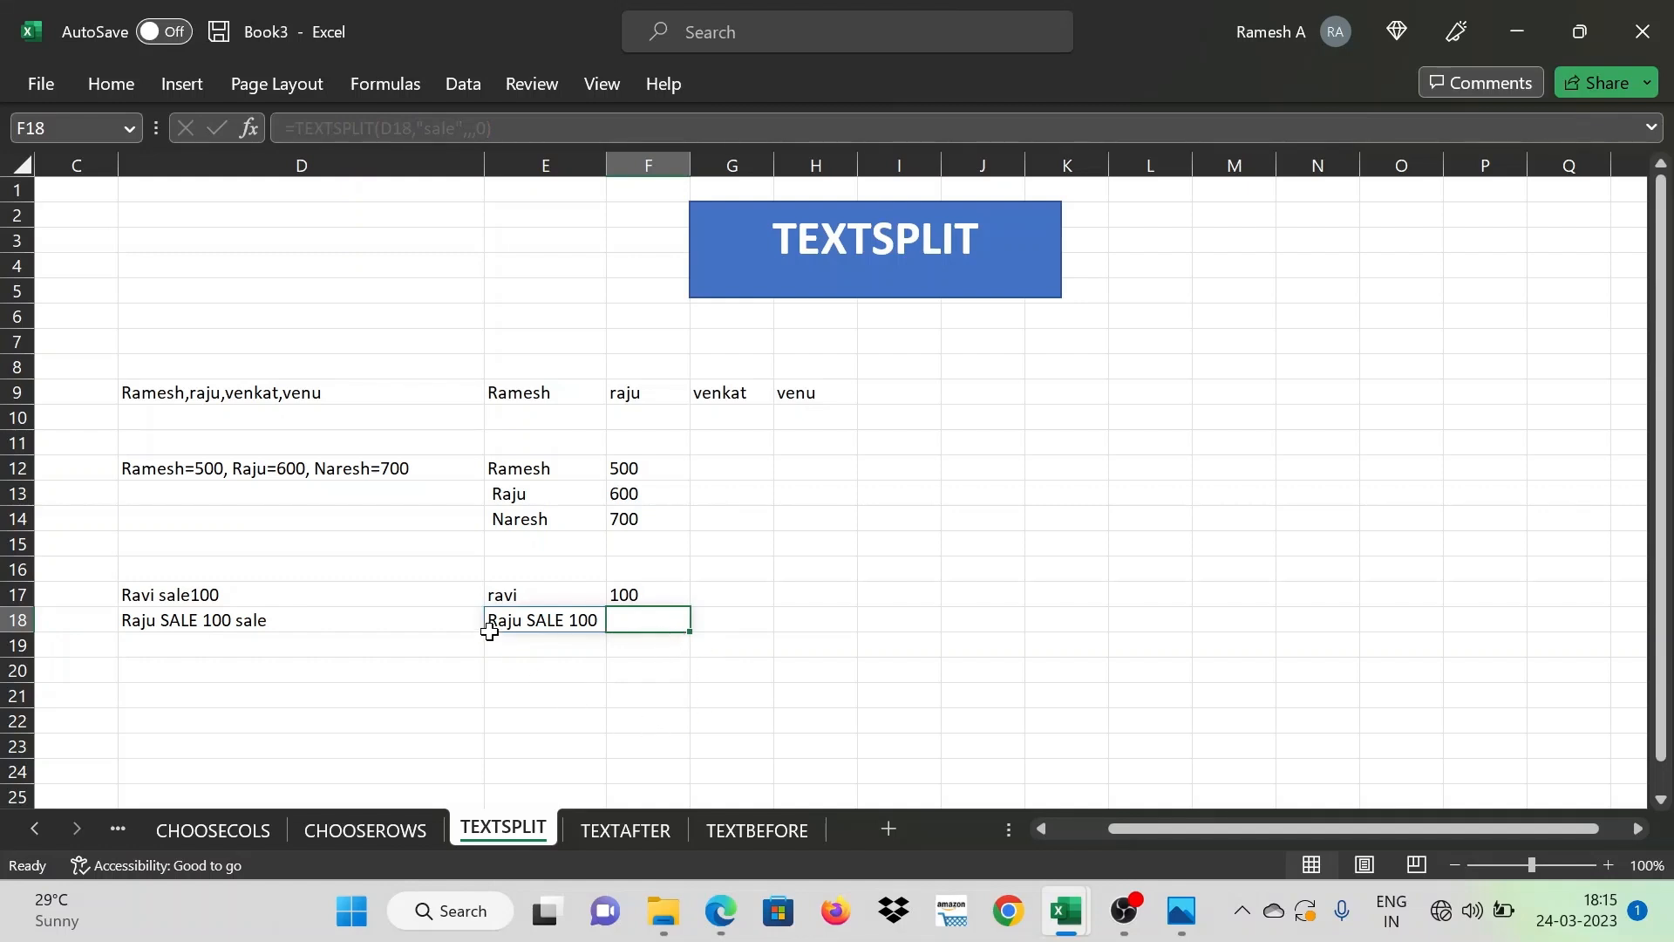
Review the arguments of the TEXTSPLIT formula in E12
{"action": "left_click", "coordinate": [516, 471]}
{"action": "double_click", "coordinate": [525, 459]}
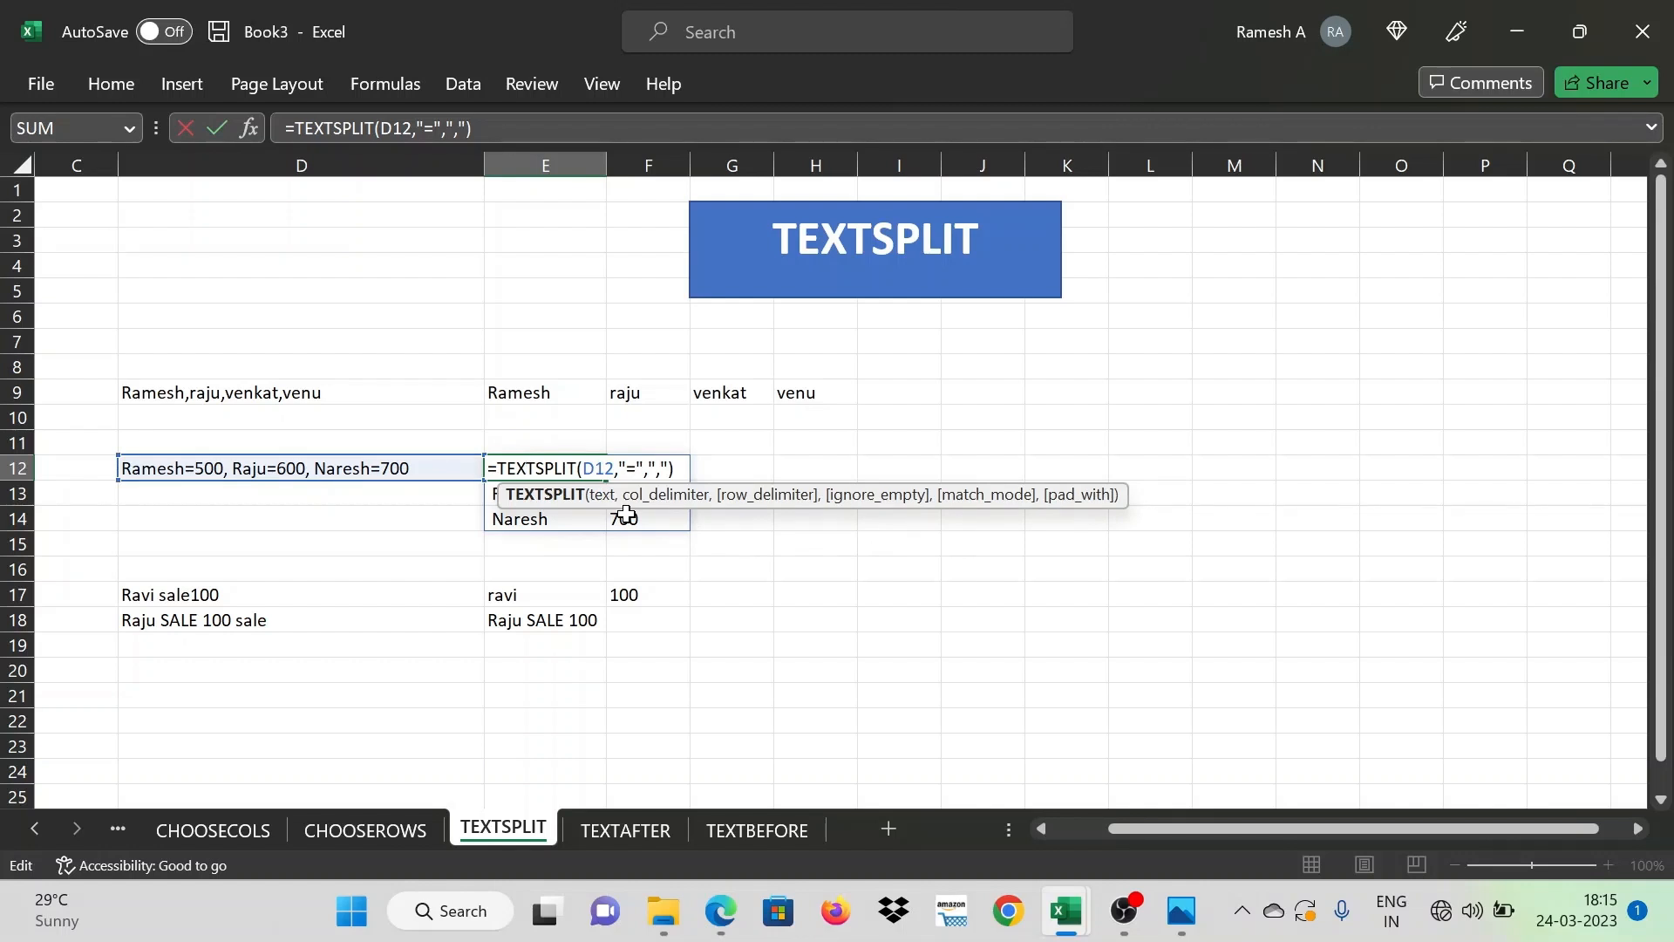
{"action": "key", "text": "Escape"}
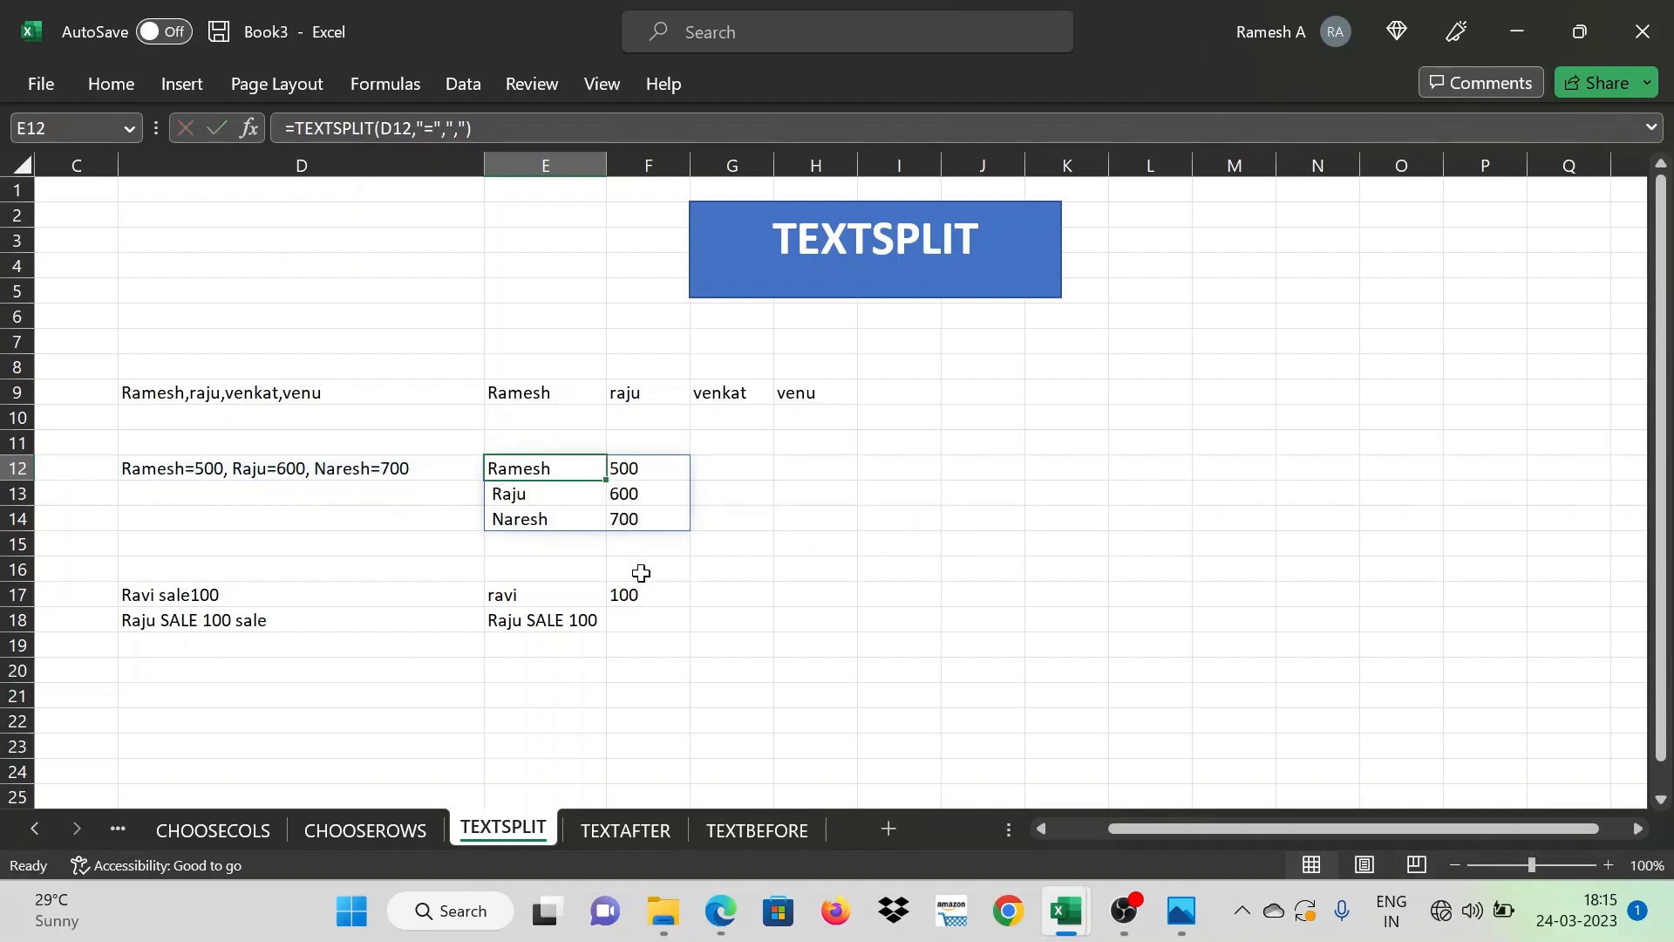
Delete the 700 after the last equals sign in the D12 text and check the split result in F14
{"action": "left_click", "coordinate": [410, 468]}
{"action": "double_click", "coordinate": [410, 468]}
{"action": "key", "text": "BackSpace"}
{"action": "key", "text": "BackSpace"}
{"action": "key", "text": "BackSpace"}
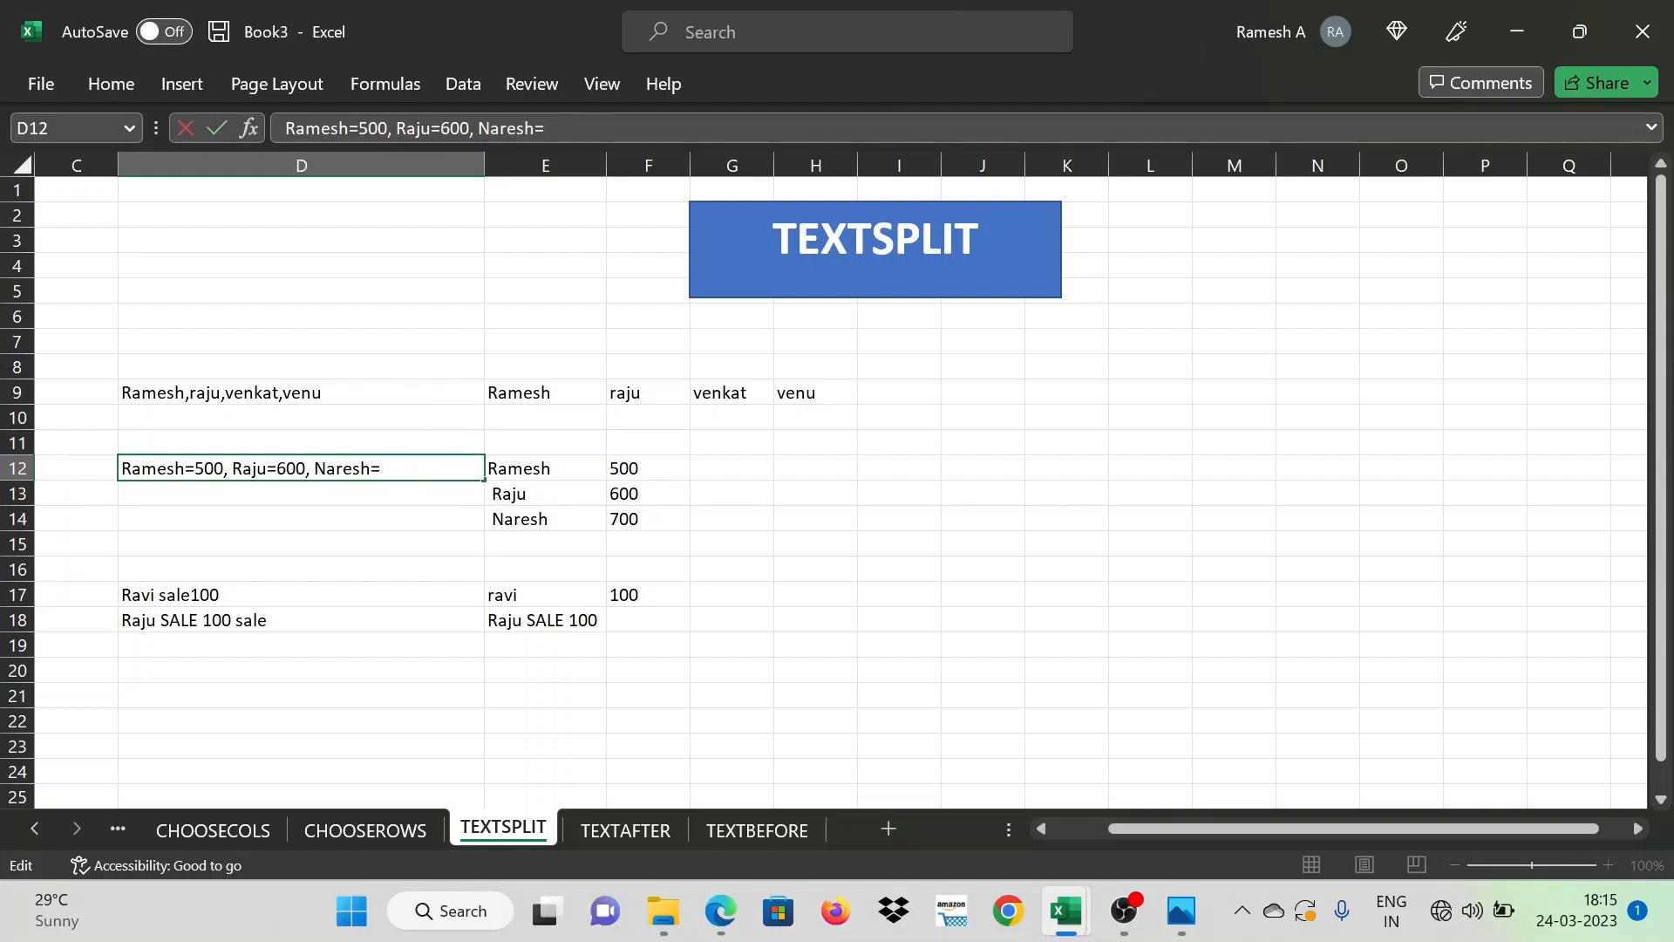
{"action": "key", "text": "Return"}
{"action": "key", "text": "Up"}
{"action": "key", "text": "Right"}
{"action": "key", "text": "Right"}
{"action": "key", "text": "Down"}
{"action": "key", "text": "Down"}
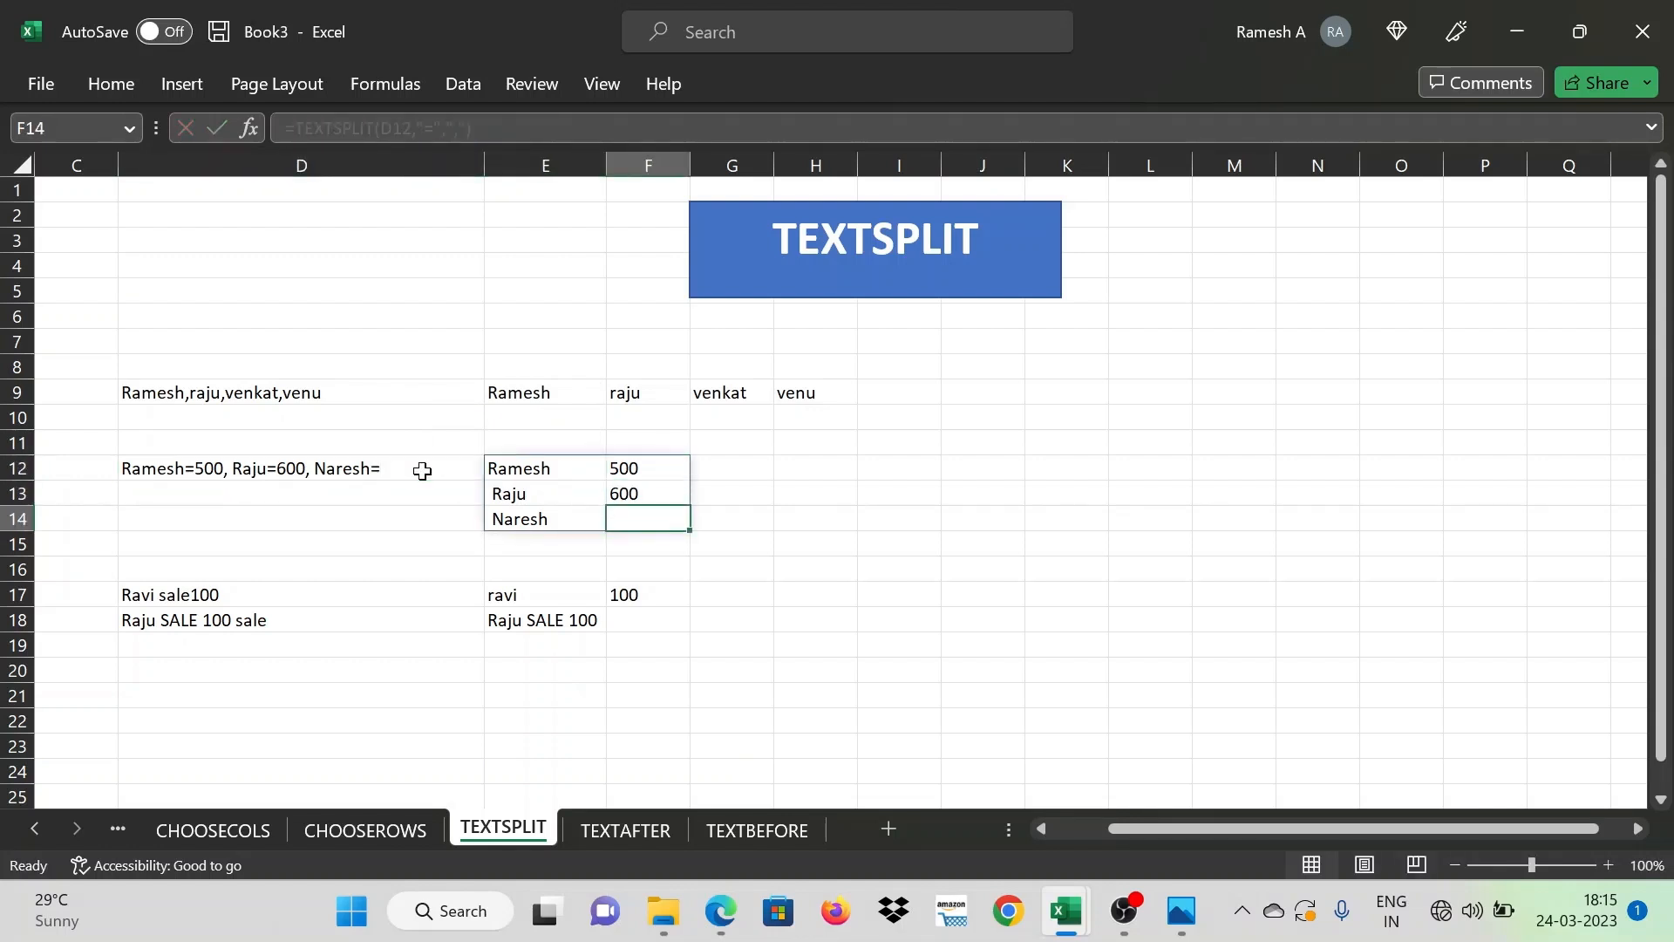
Set the ignore_empty argument of the TEXTSPLIT formula in E12 to TRUE and check the split result
{"action": "key", "text": "Up"}
{"action": "key", "text": "Up"}
{"action": "key", "text": "Left"}
{"action": "double_click", "coordinate": [537, 468]}
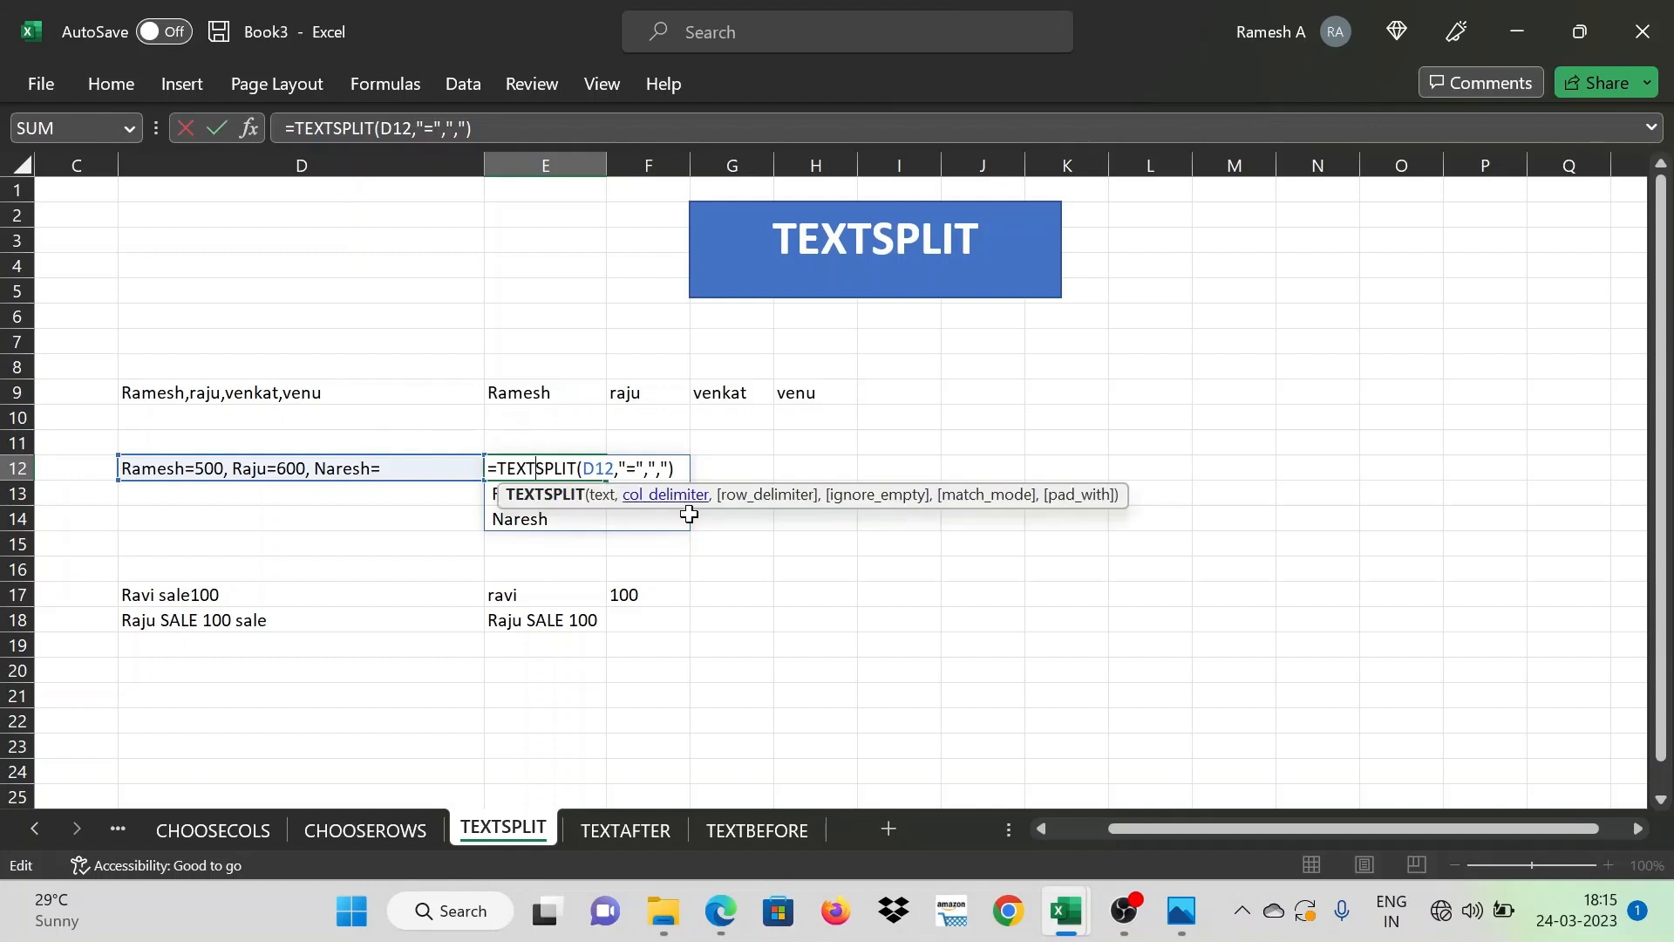
{"action": "left_click", "coordinate": [660, 470]}
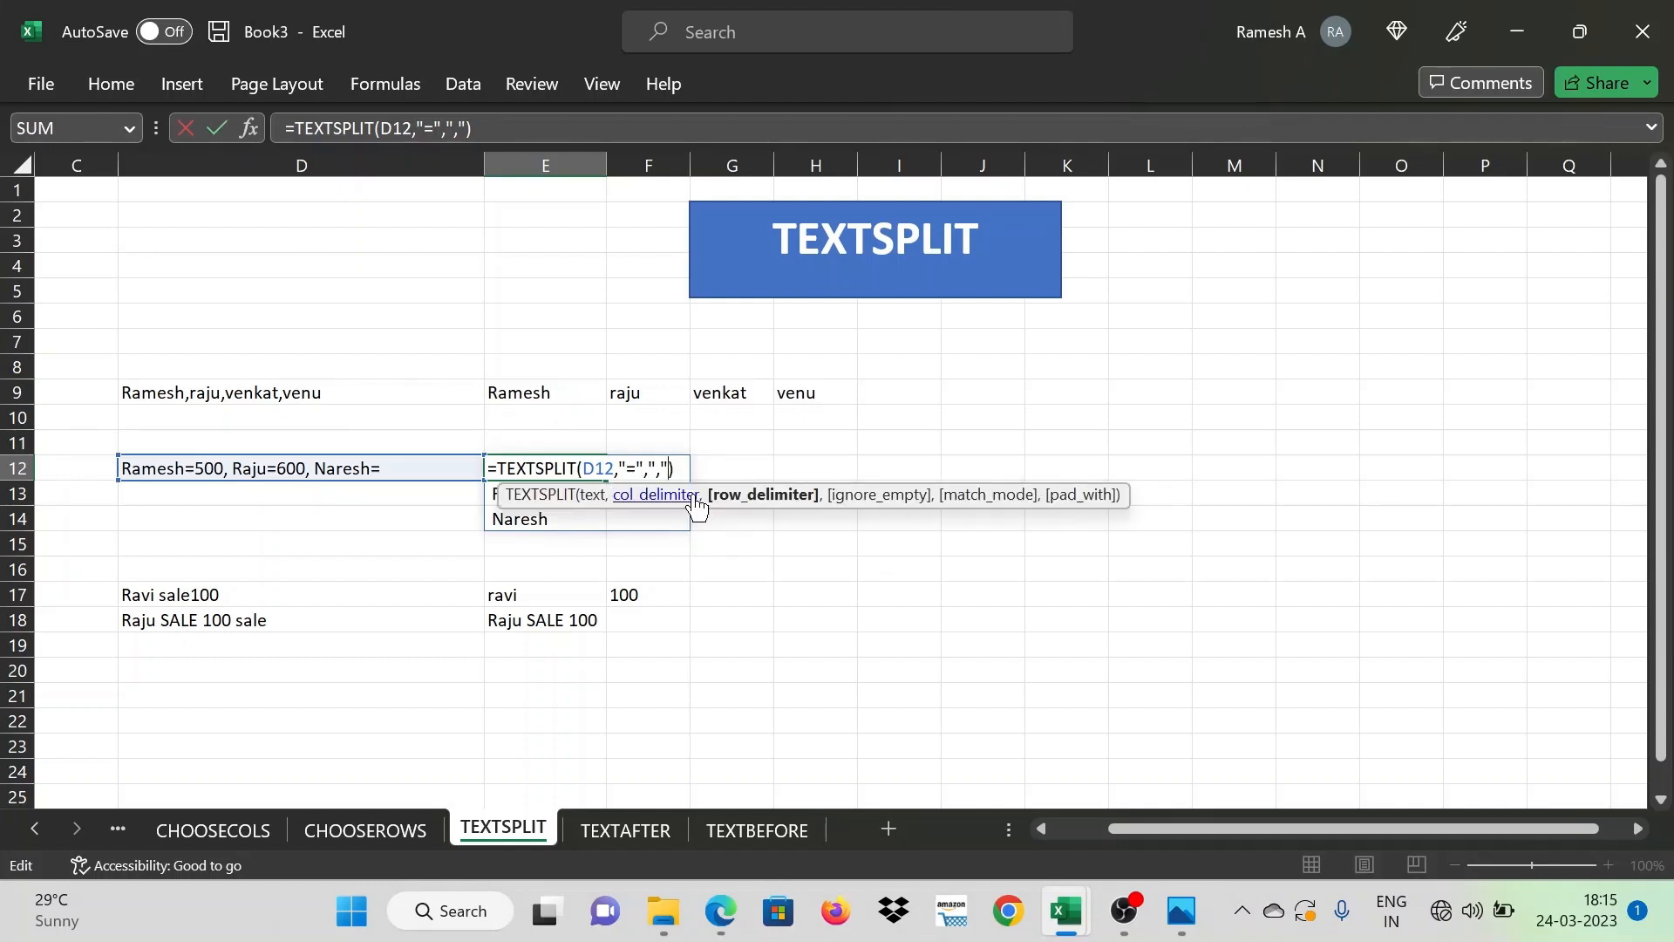
{"action": "type", "text": ","}
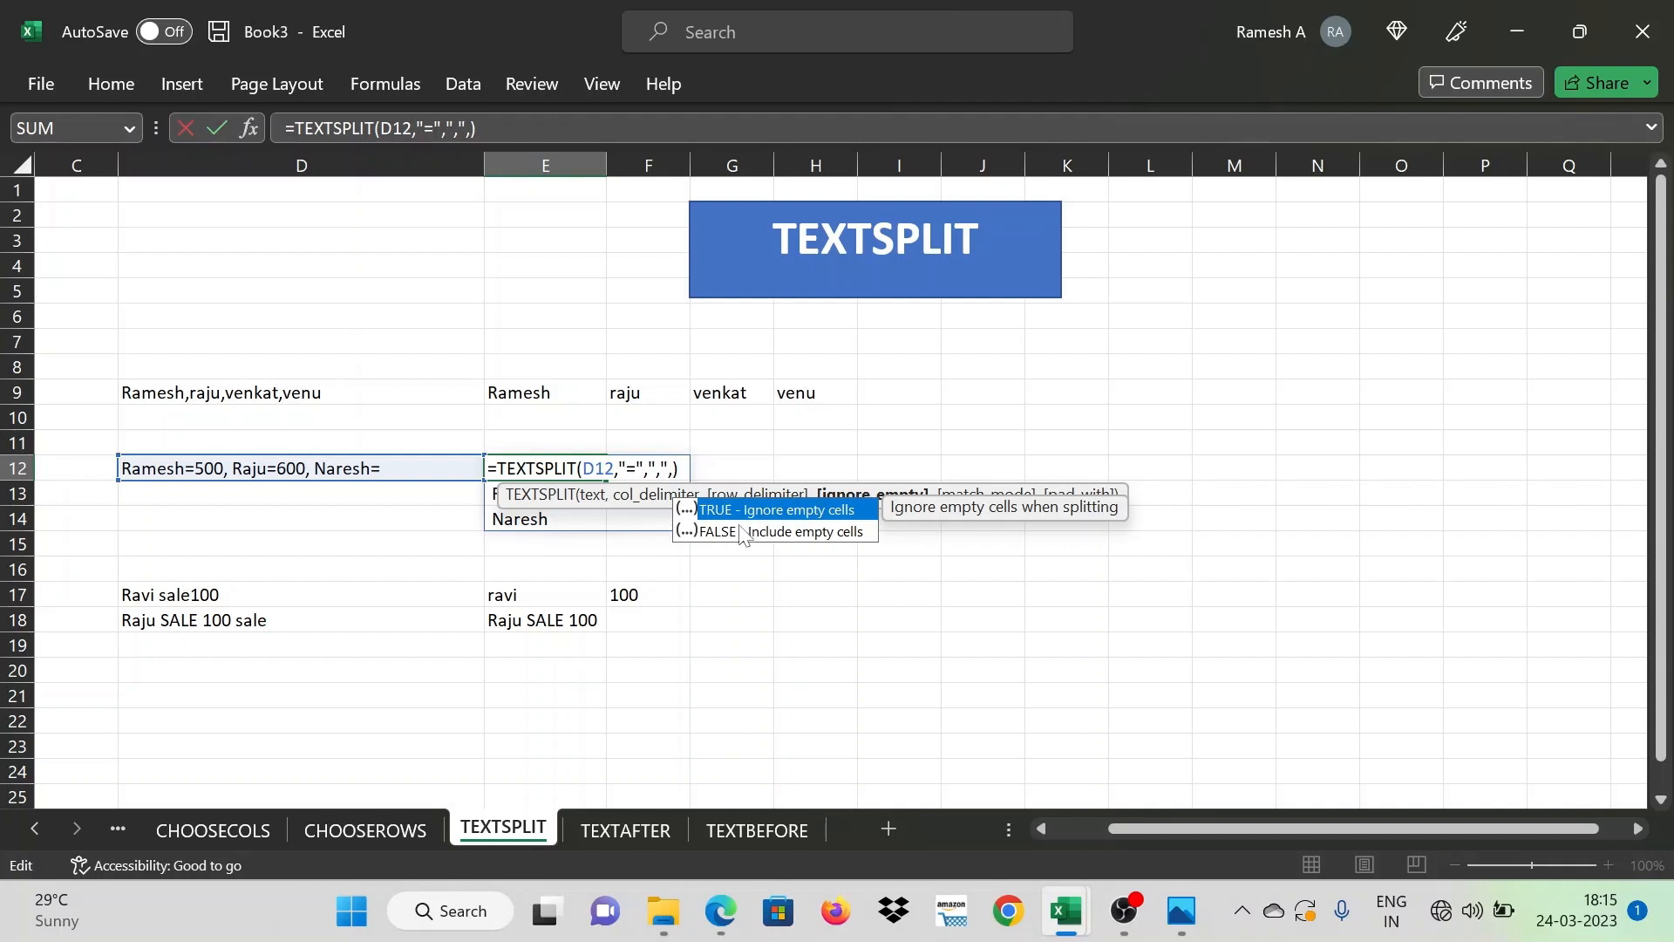
{"action": "double_click", "coordinate": [716, 511]}
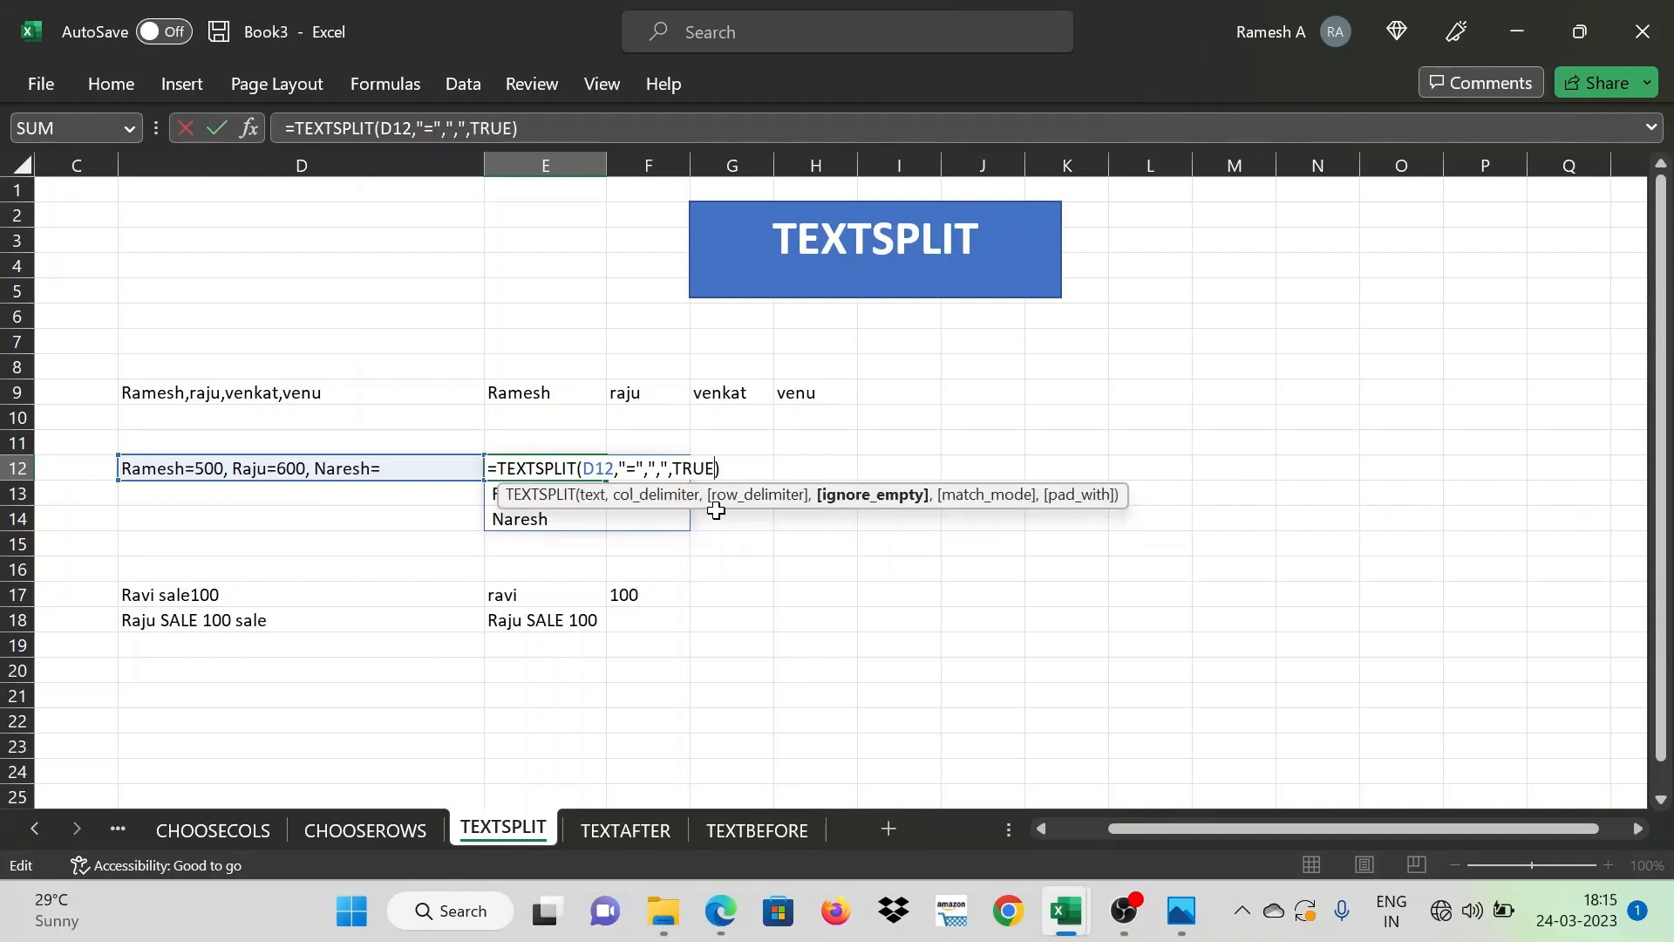
{"action": "key", "text": "Return"}
{"action": "key", "text": "Down"}
{"action": "key", "text": "Right"}
{"action": "key", "text": "Left"}
Add "missing" as the pad_with argument of the TEXTSPLIT formula in E12, leaving match_mode empty, and check F14
{"action": "key", "text": "Up"}
{"action": "key", "text": "Up"}
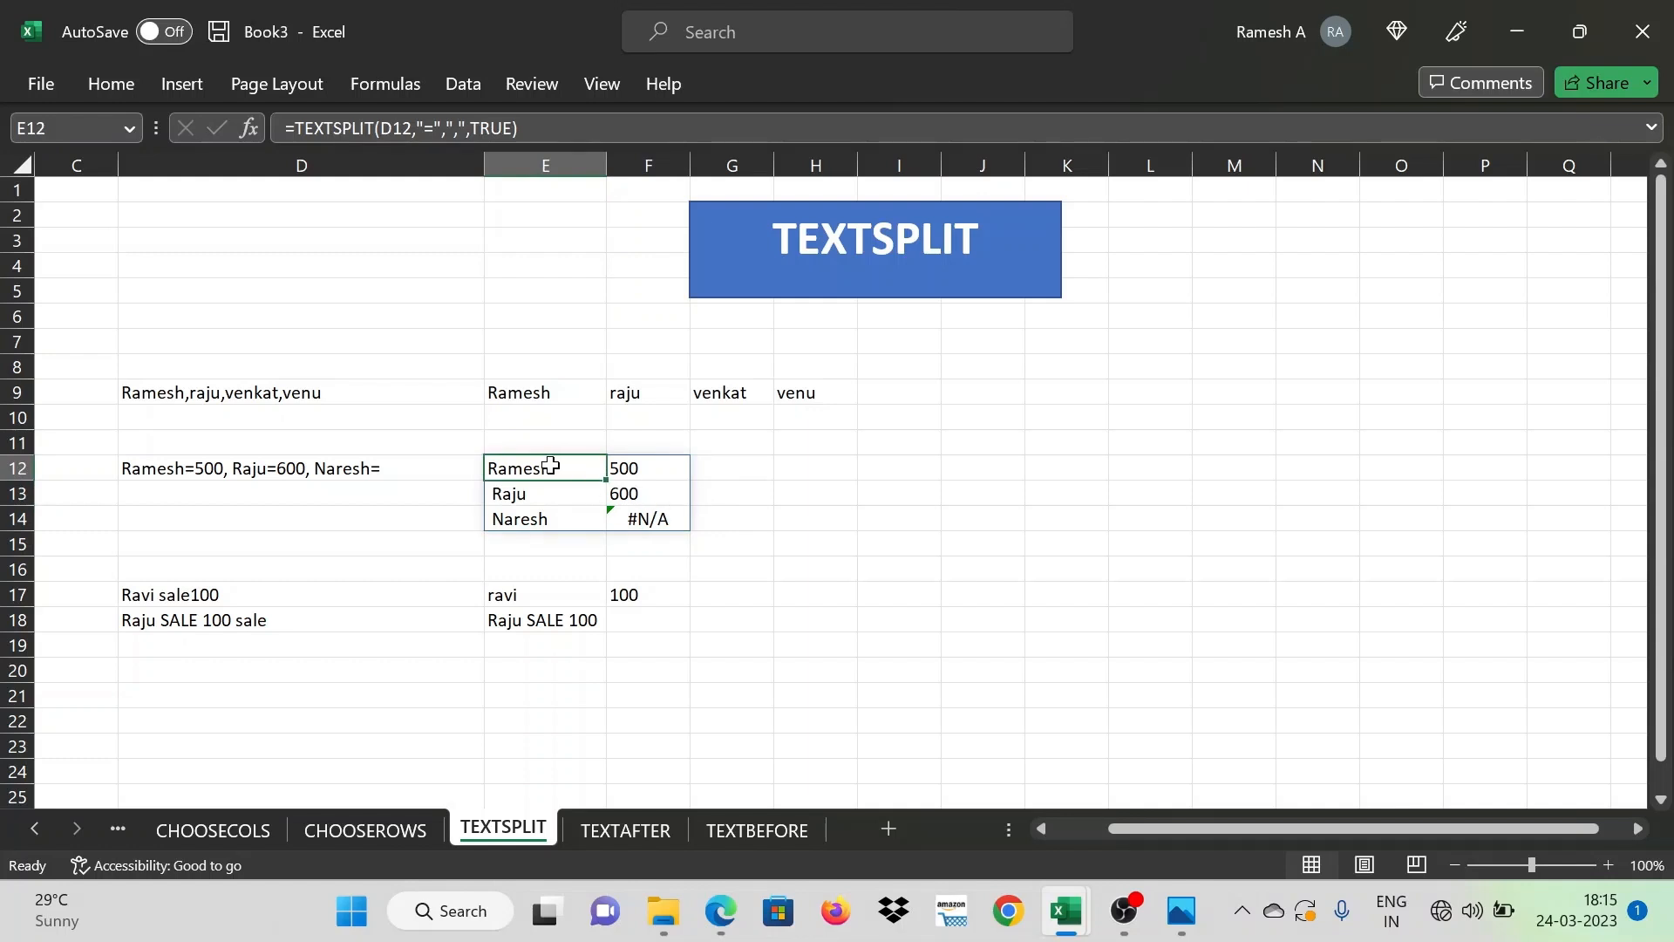
{"action": "double_click", "coordinate": [549, 463]}
{"action": "left_click", "coordinate": [717, 468]}
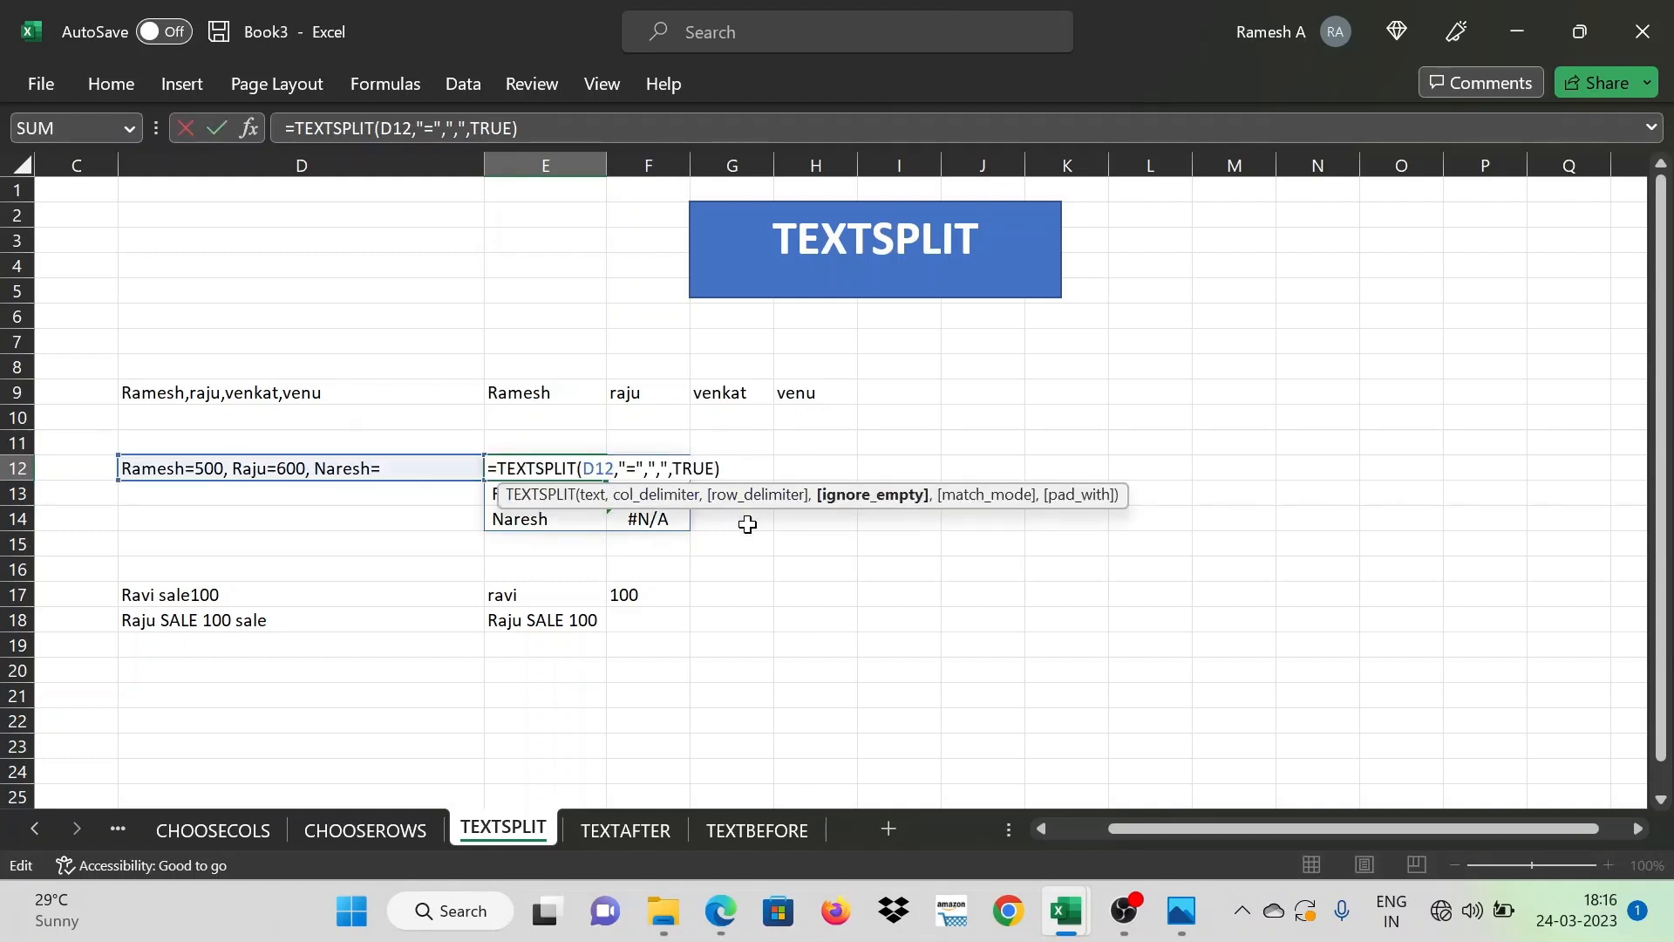
{"action": "type", "text": ",,"}
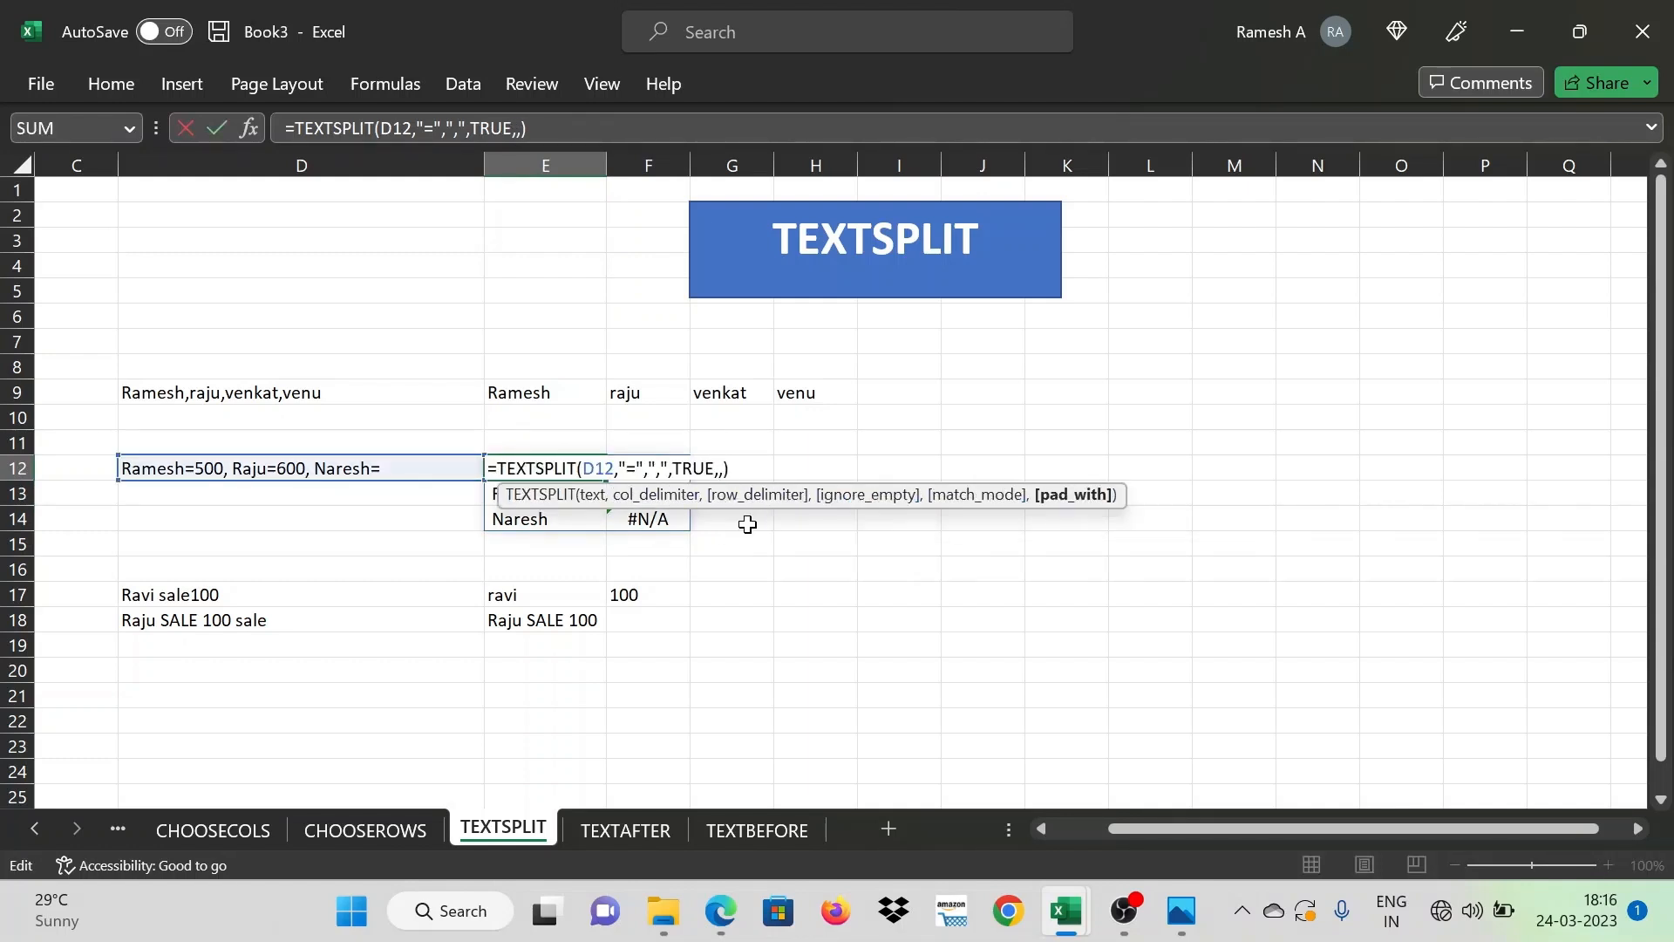
{"action": "type", "text": "\"missing\""}
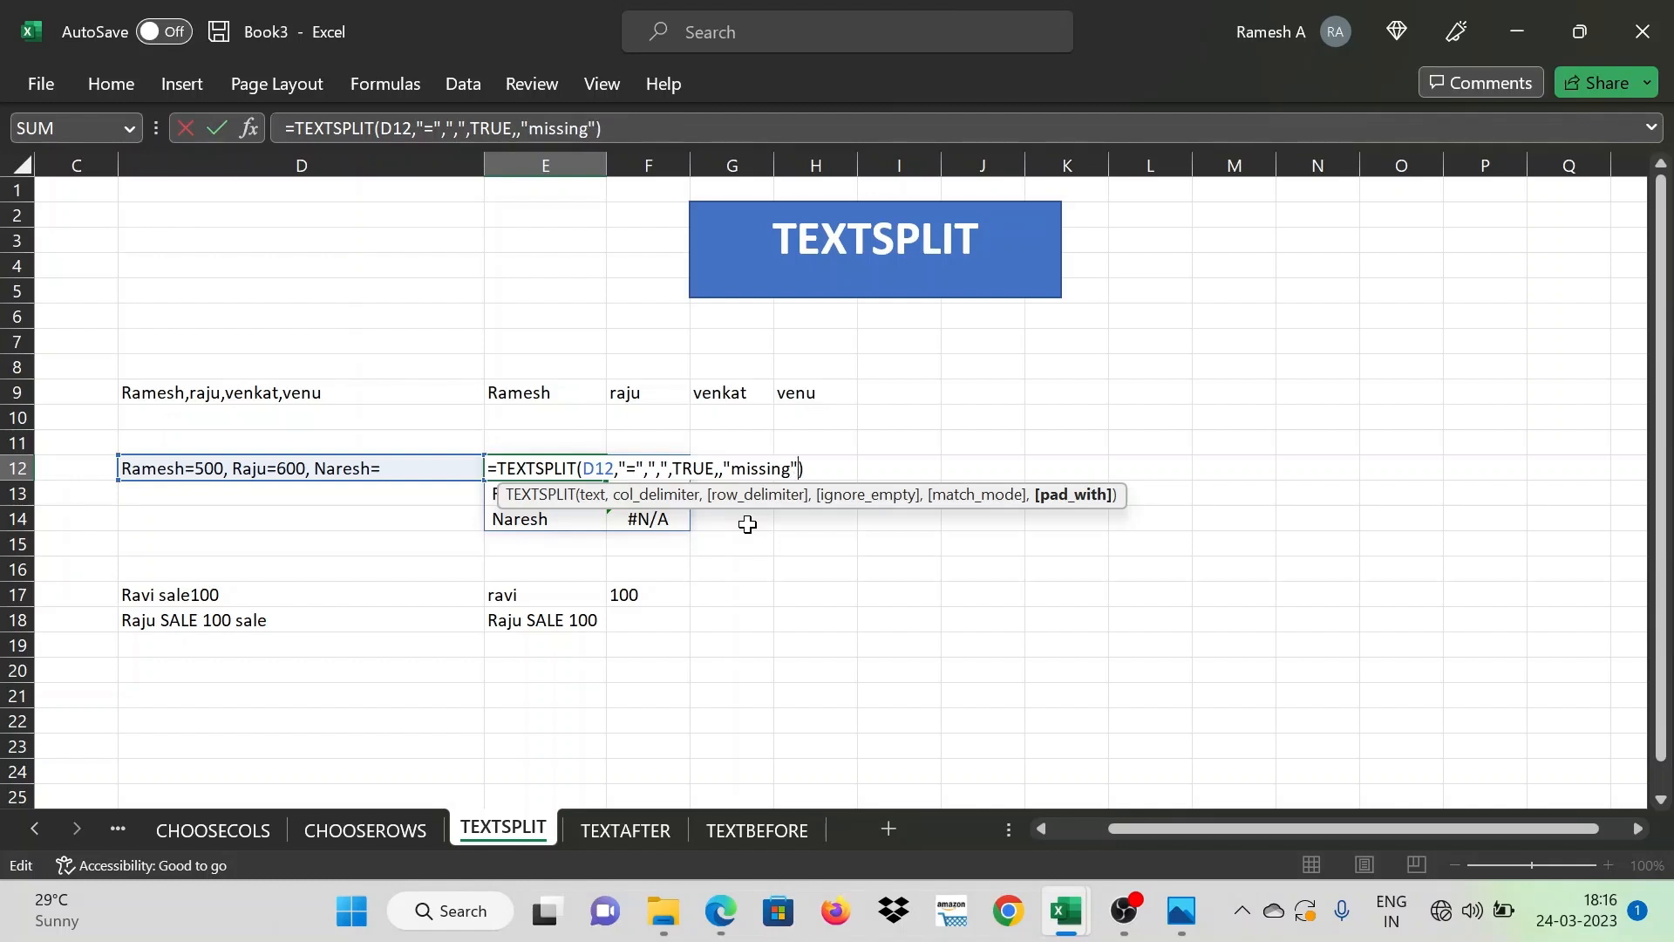
{"action": "type", "text": ")"}
{"action": "key", "text": "Return"}
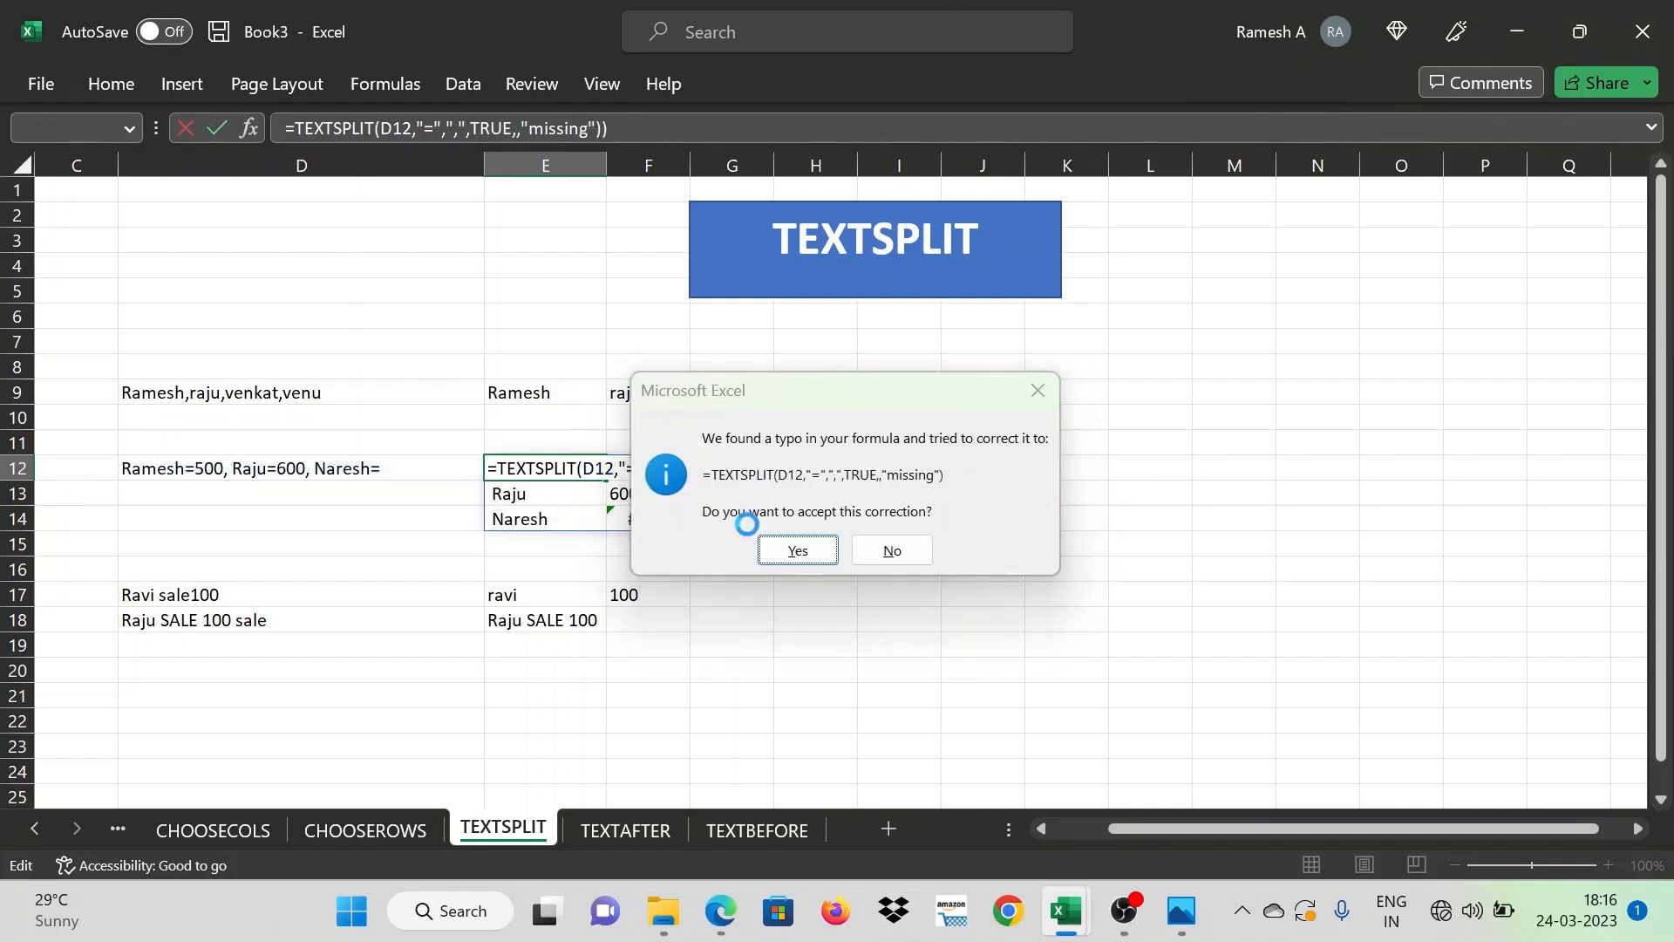
{"action": "key", "text": "Return"}
{"action": "key", "text": "Up"}
{"action": "key", "text": "Down"}
{"action": "key", "text": "Right"}
{"action": "key", "text": "Down"}
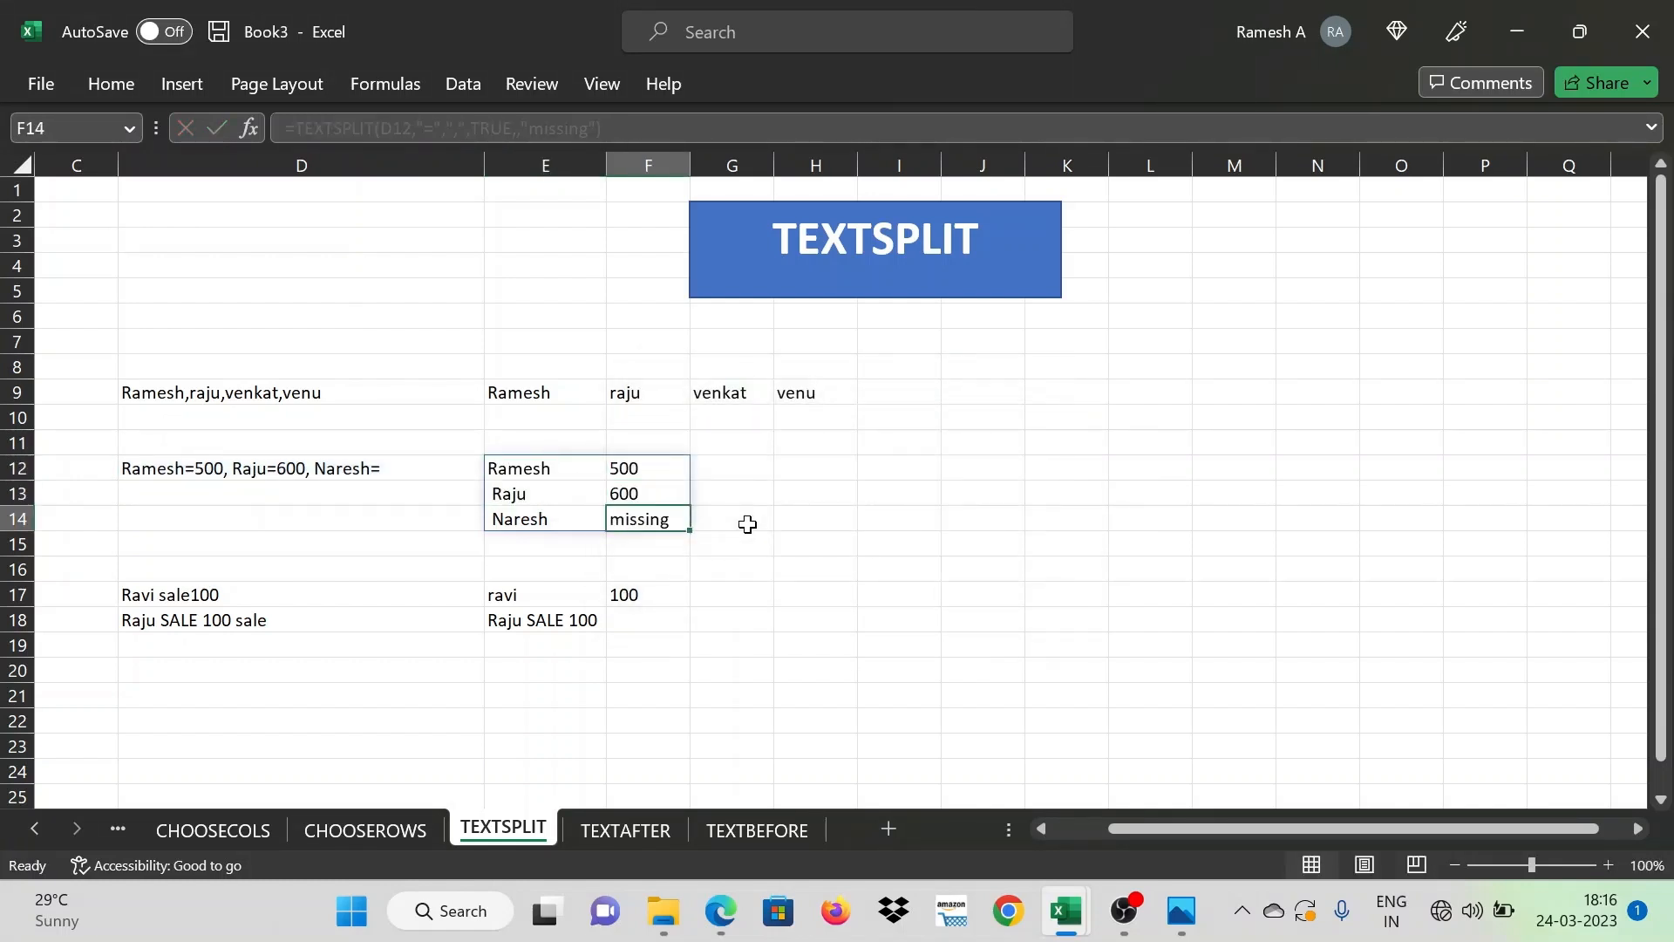
Change the pad_with argument of the TEXTSPLIT formula in E12 to an empty string "" and check the split result
{"action": "key", "text": "Left"}
{"action": "key", "text": "Up"}
{"action": "key", "text": "Up"}
{"action": "double_click", "coordinate": [596, 469]}
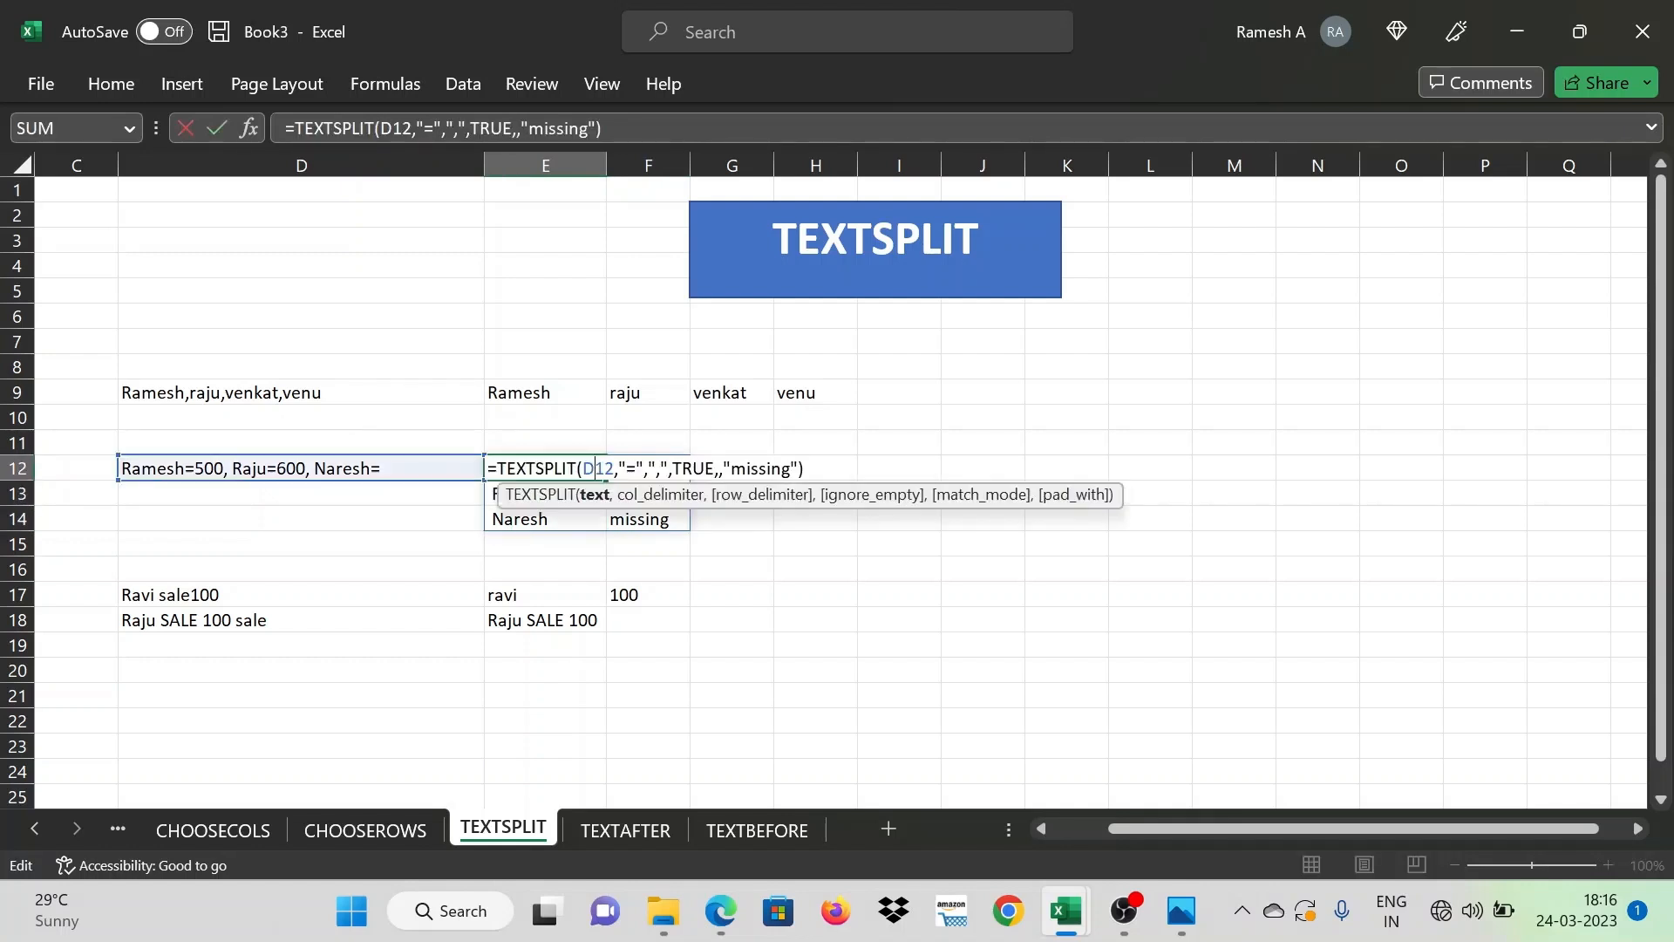
{"action": "left_click", "coordinate": [782, 469]}
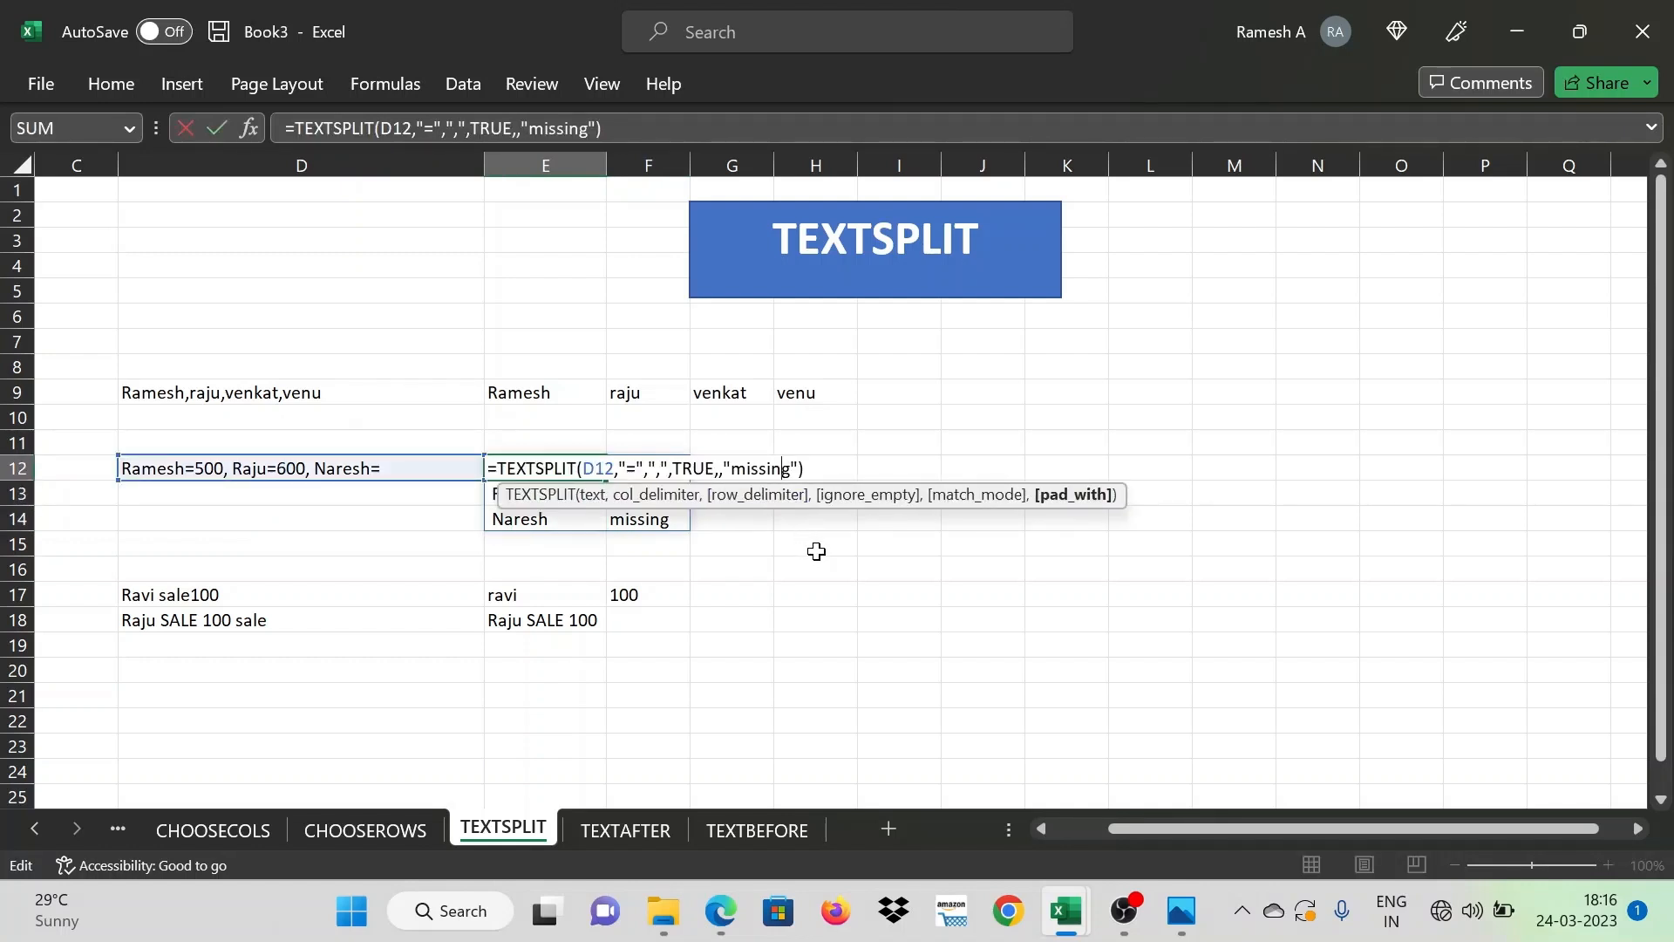
{"action": "key", "text": "BackSpace"}
{"action": "key", "text": "BackSpace"}
{"action": "key", "text": "BackSpace"}
{"action": "key", "text": "BackSpace"}
{"action": "key", "text": "BackSpace"}
{"action": "key", "text": "BackSpace"}
{"action": "key", "text": "BackSpace"}
{"action": "key", "text": "Return"}
{"action": "key", "text": "Down"}
{"action": "key", "text": "Right"}
{"action": "key", "text": "Left"}
{"action": "key", "text": "Up"}
{"action": "key", "text": "Up"}
{"action": "key", "text": "Down"}
{"action": "key", "text": "Up"}
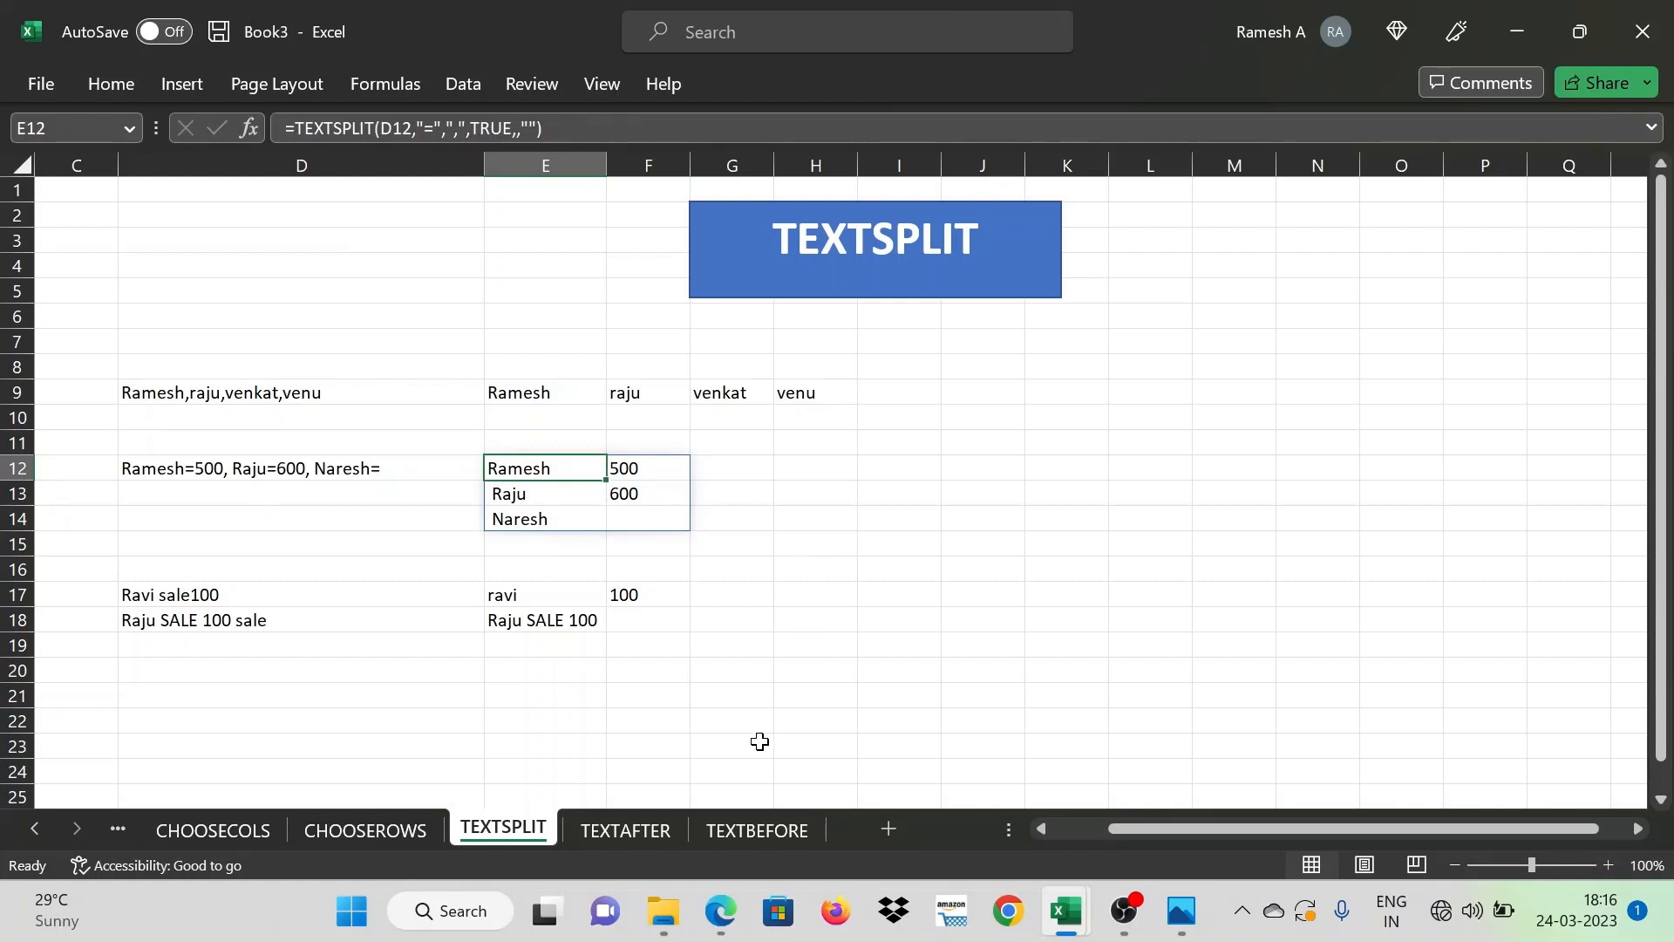
On the TEXTAFTER sheet, remove the last hyphen and the digit after it from the text in B8
{"action": "left_click", "coordinate": [656, 829]}
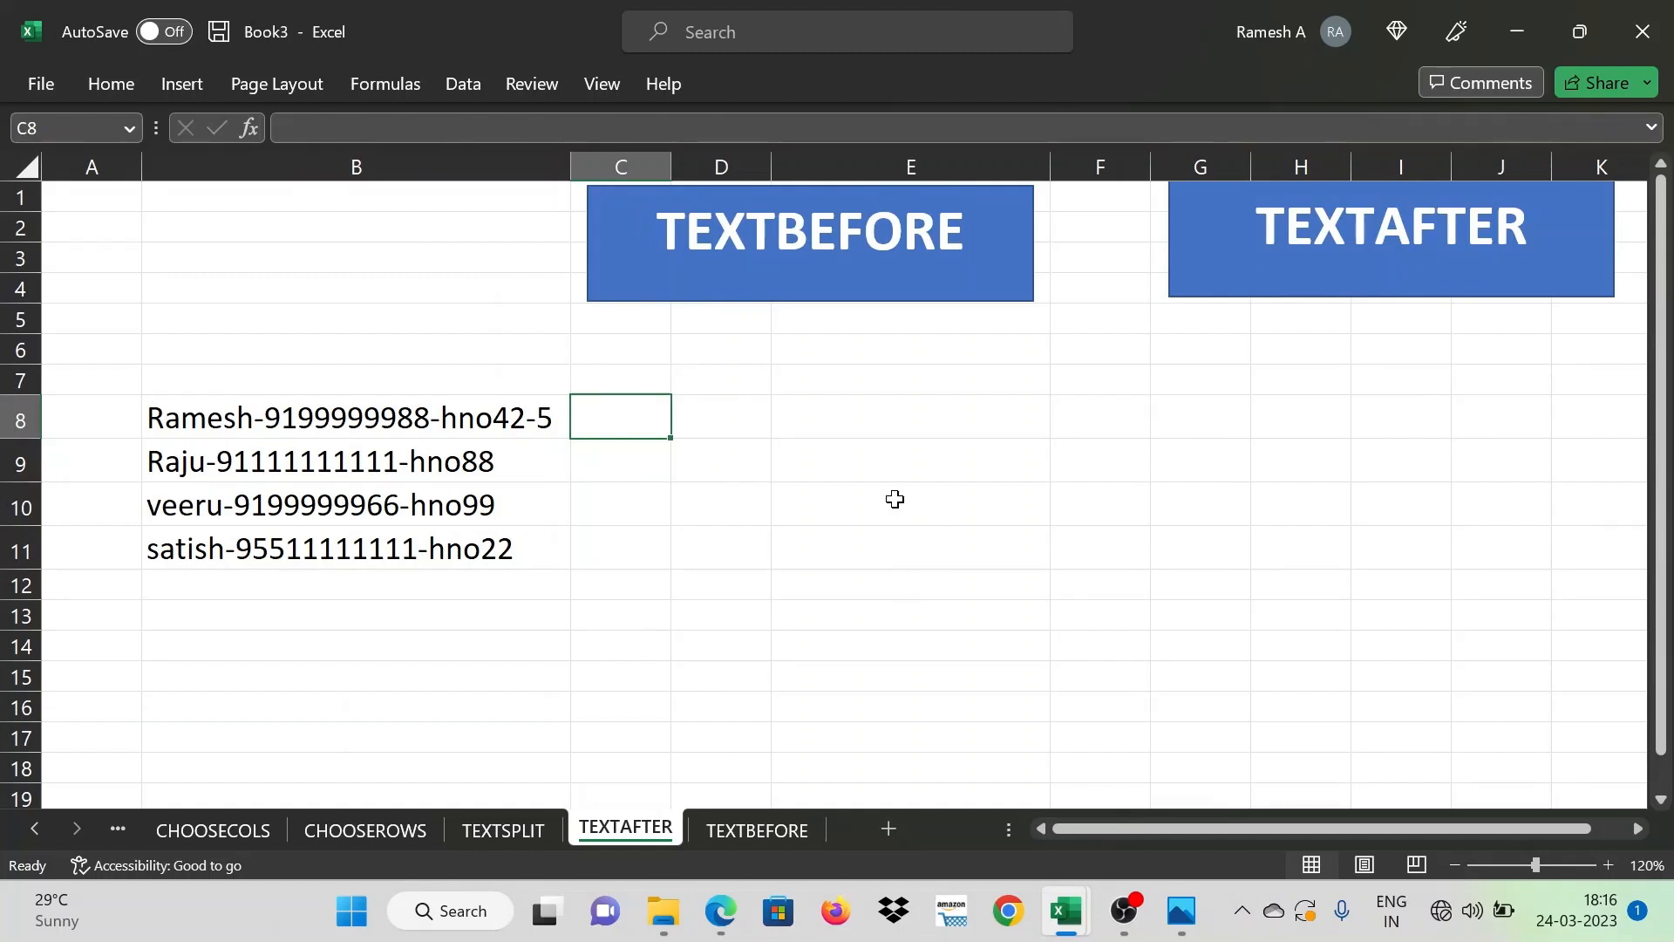
{"action": "key", "text": "Left"}
{"action": "double_click", "coordinate": [554, 418]}
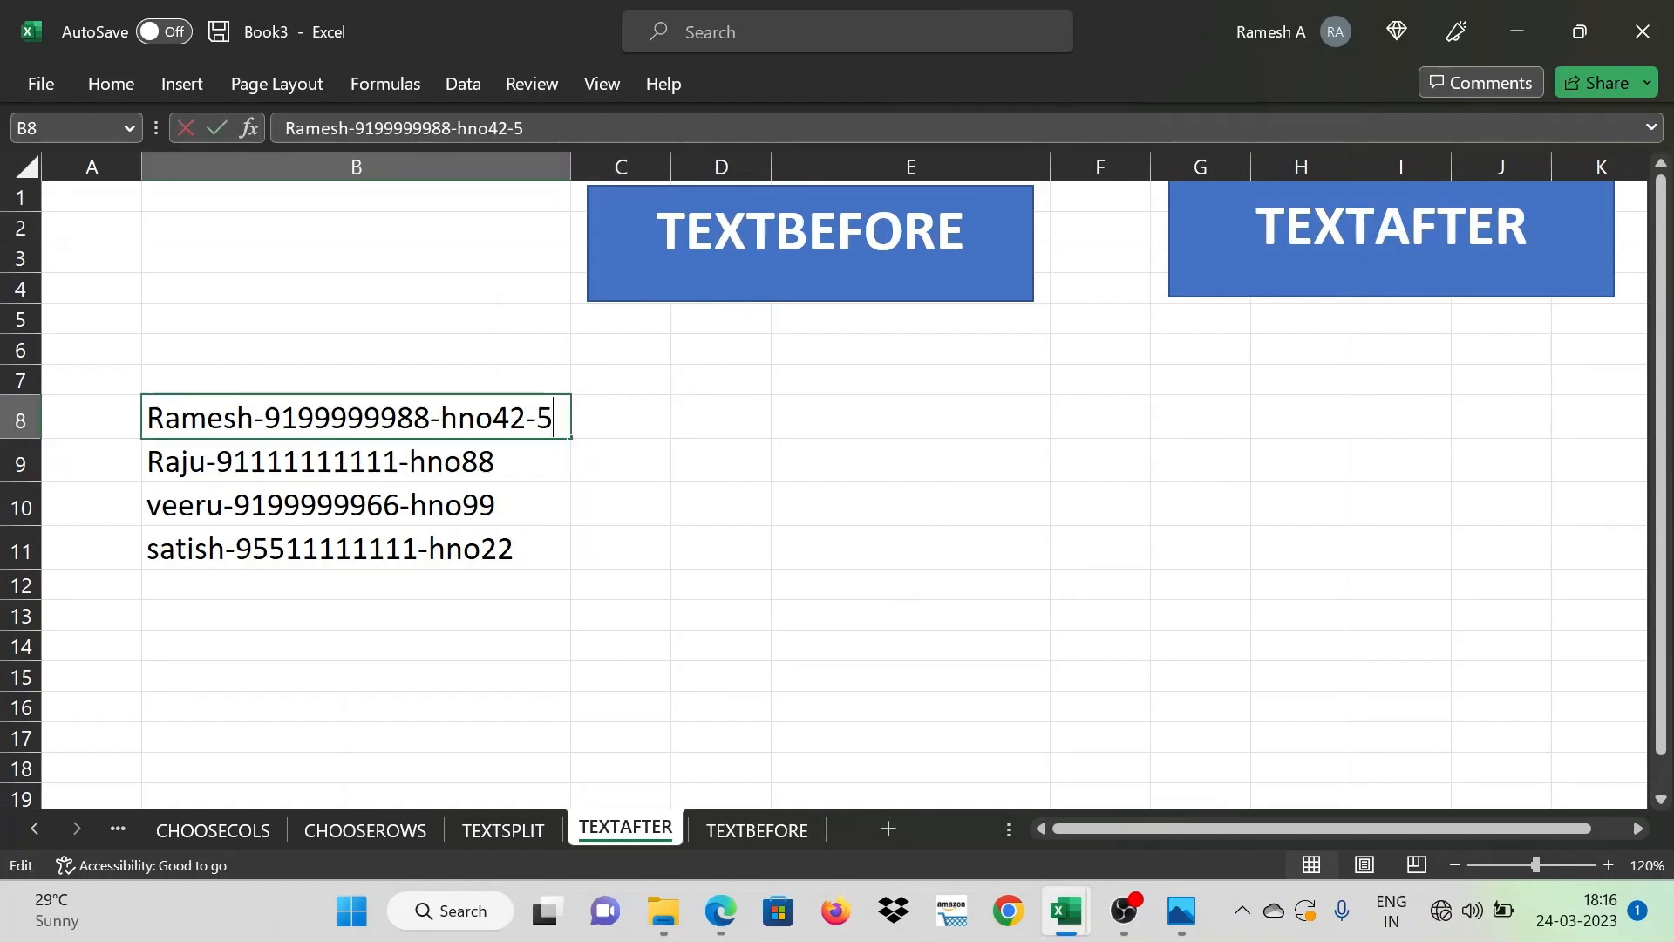
{"action": "key", "text": "BackSpace"}
{"action": "key", "text": "BackSpace"}
{"action": "key", "text": "Return"}
{"action": "key", "text": "Up"}
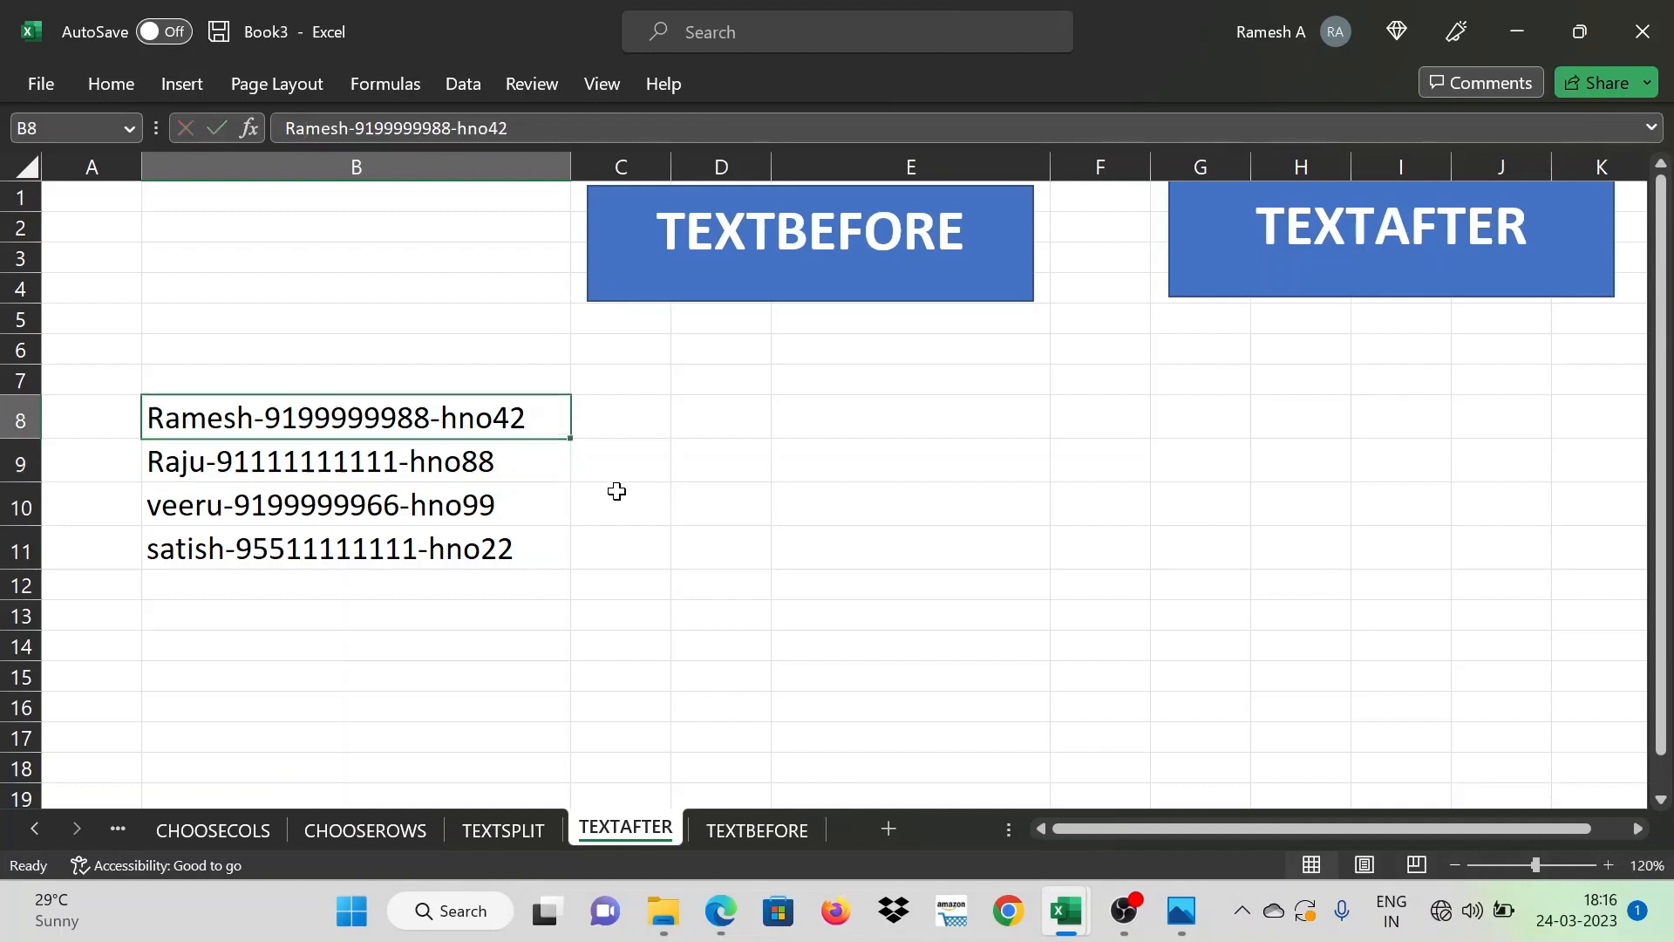
{"action": "key", "text": "Down"}
{"action": "key", "text": "Down"}
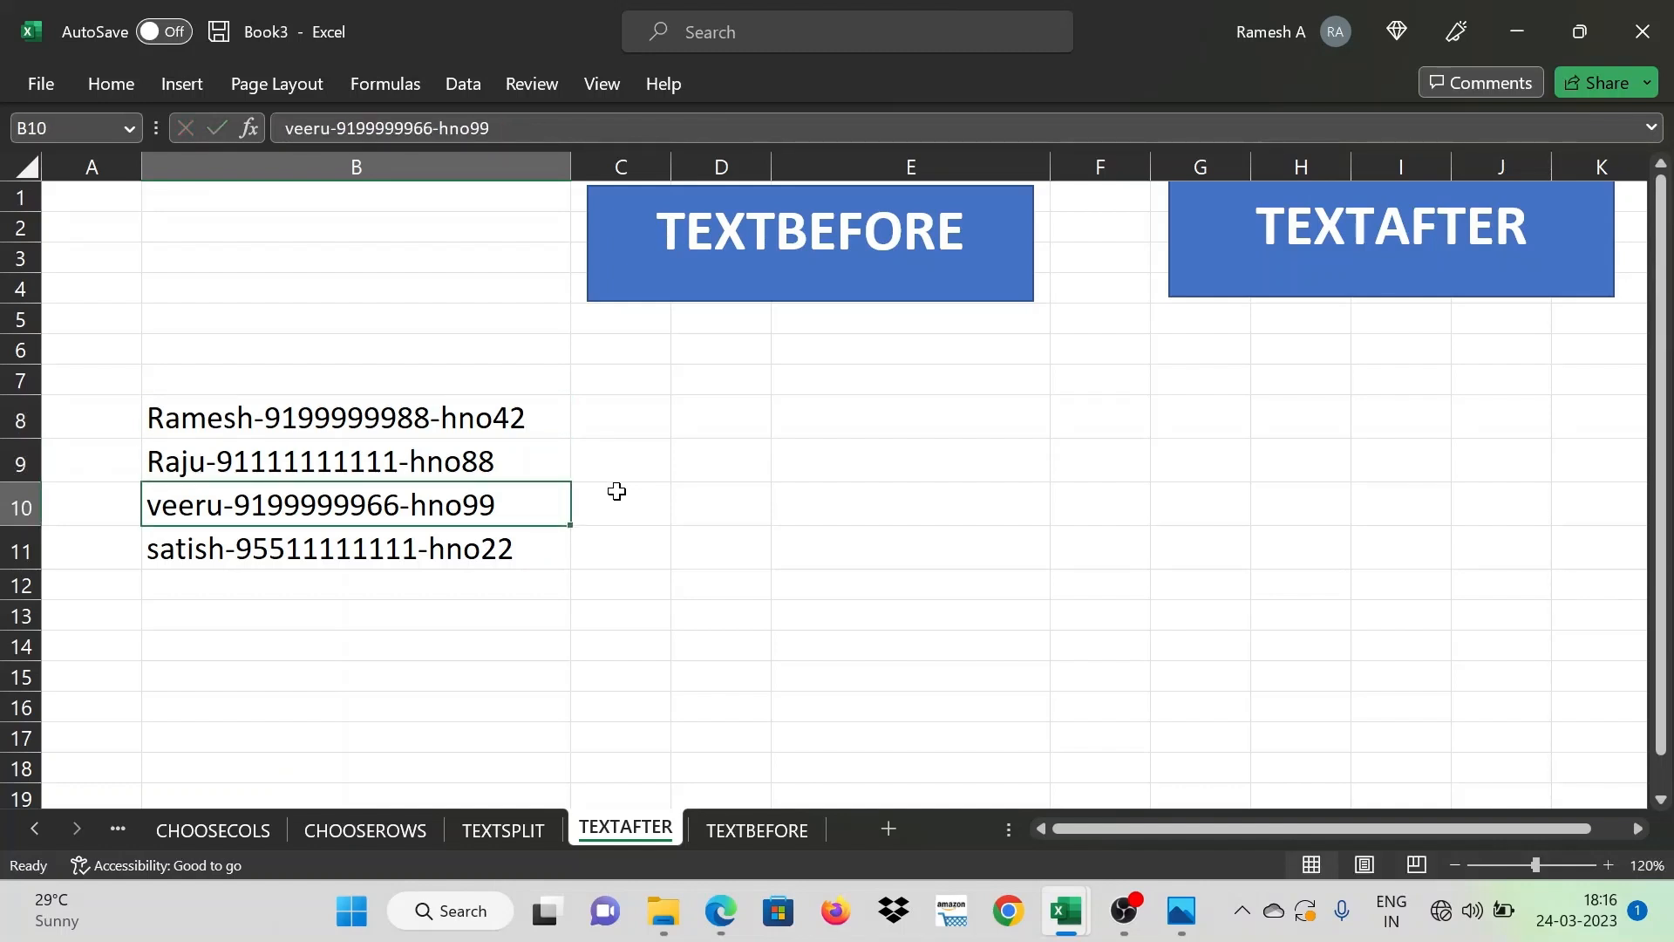
Enter =TEXTBEFORE(B8,"-") in C8 to extract the text before the first hyphen
{"action": "key", "text": "Up"}
{"action": "key", "text": "Up"}
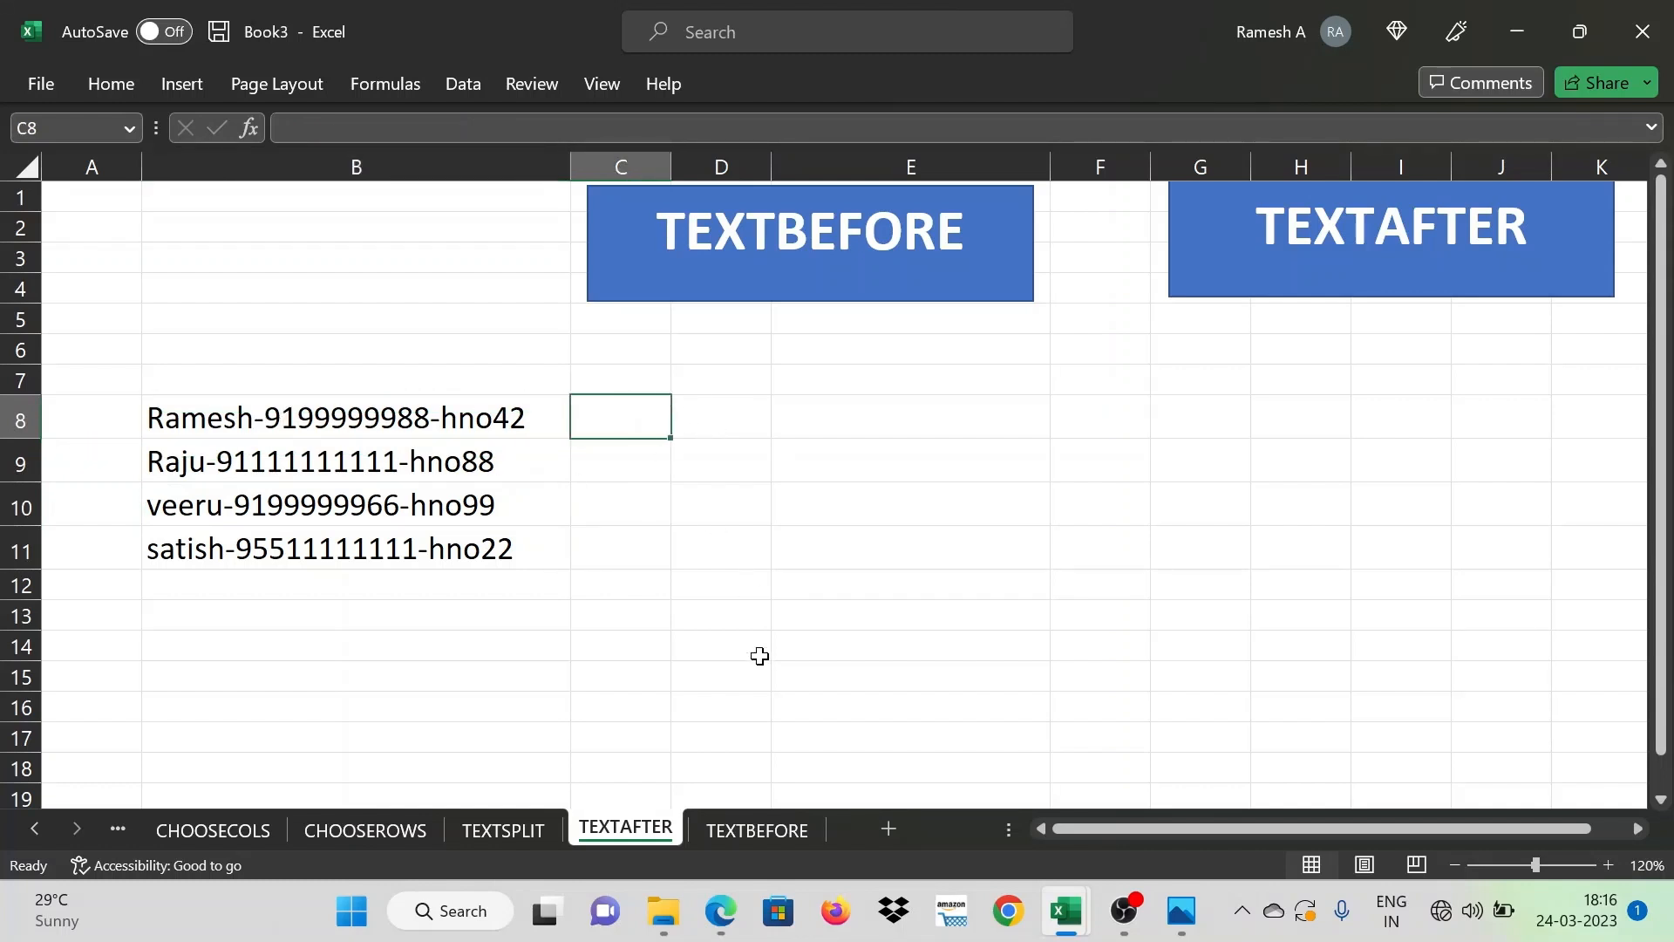
{"action": "type", "text": "=tex"}
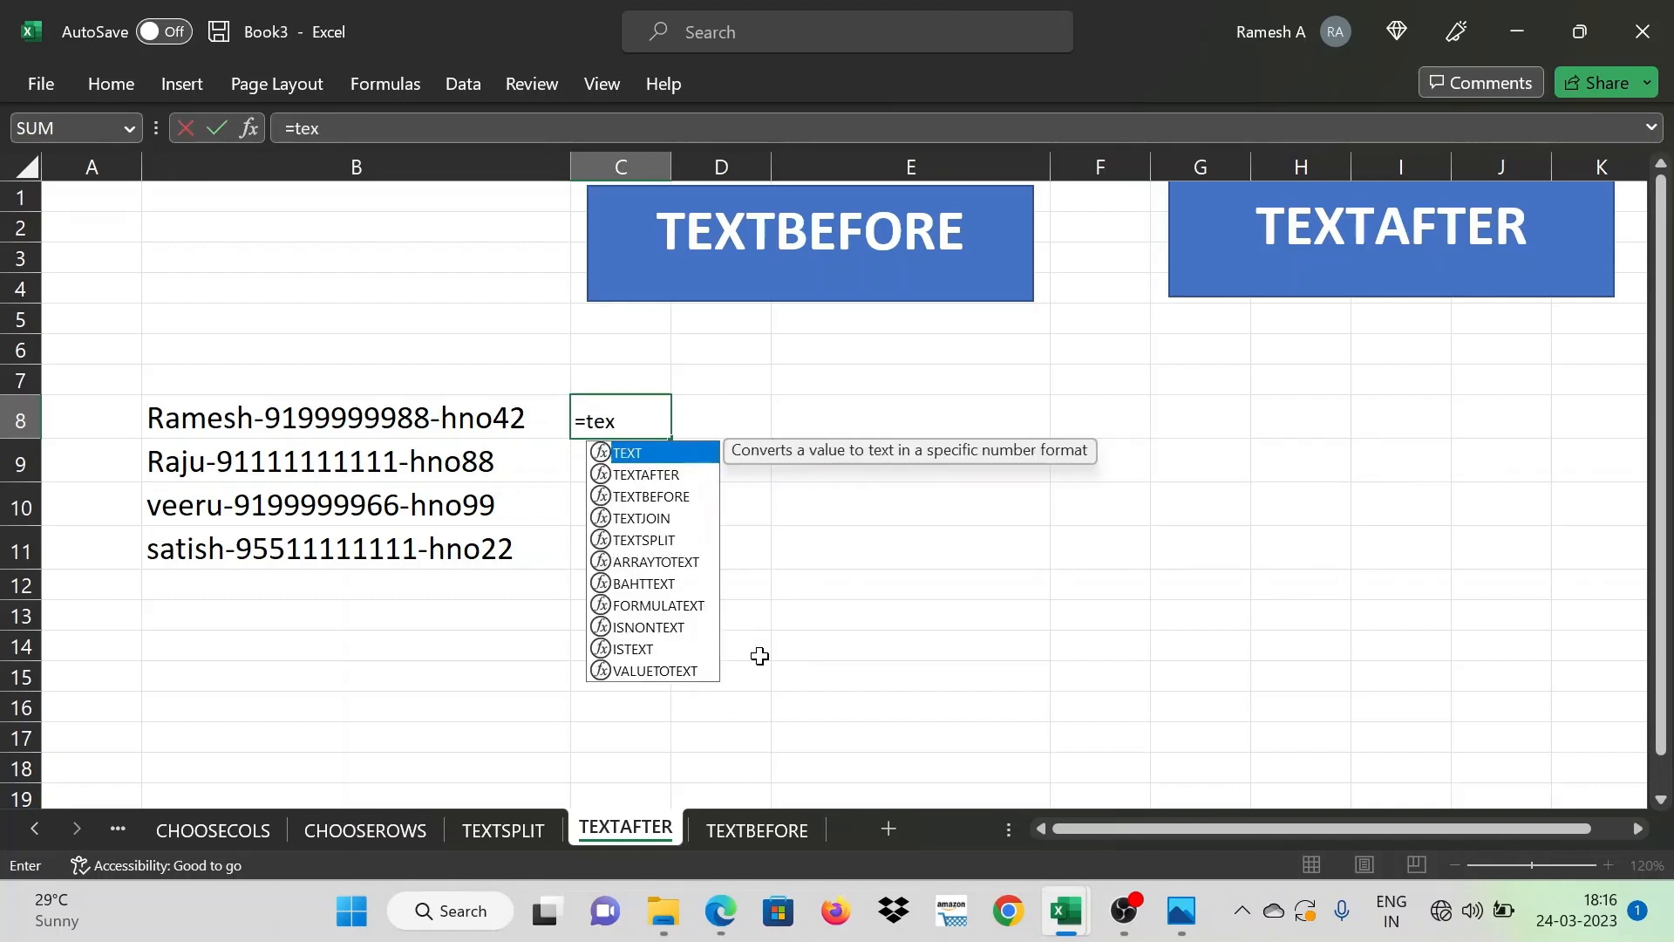
{"action": "type", "text": "tbefore("}
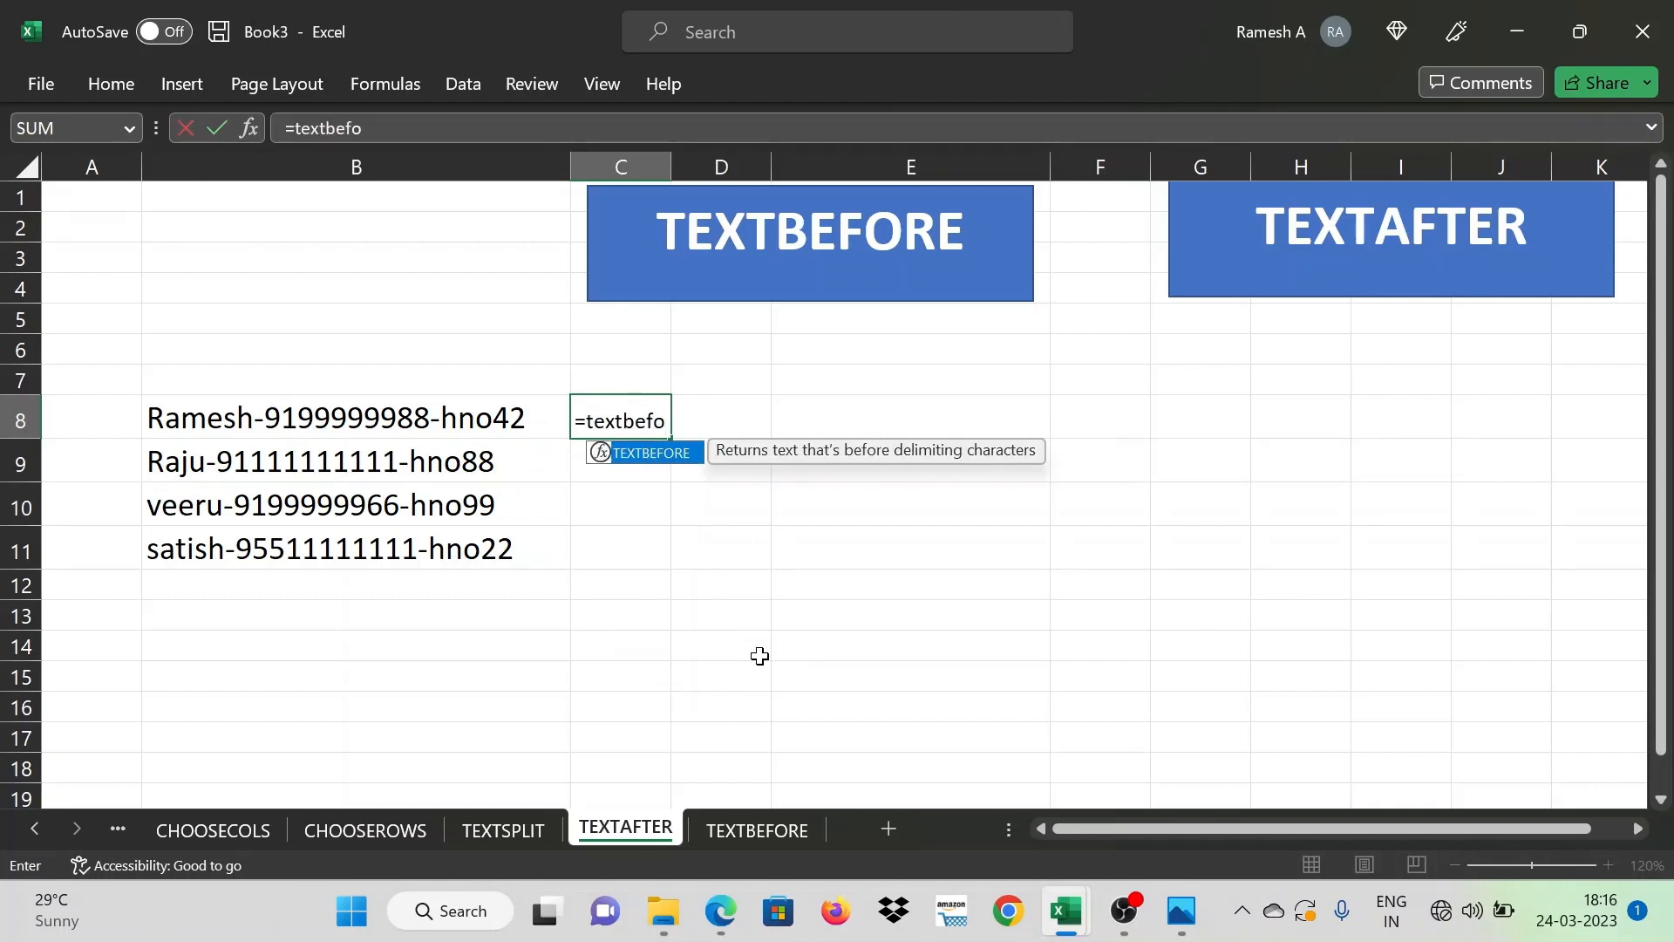
{"action": "left_click", "coordinate": [337, 425]}
{"action": "type", "text": ","}
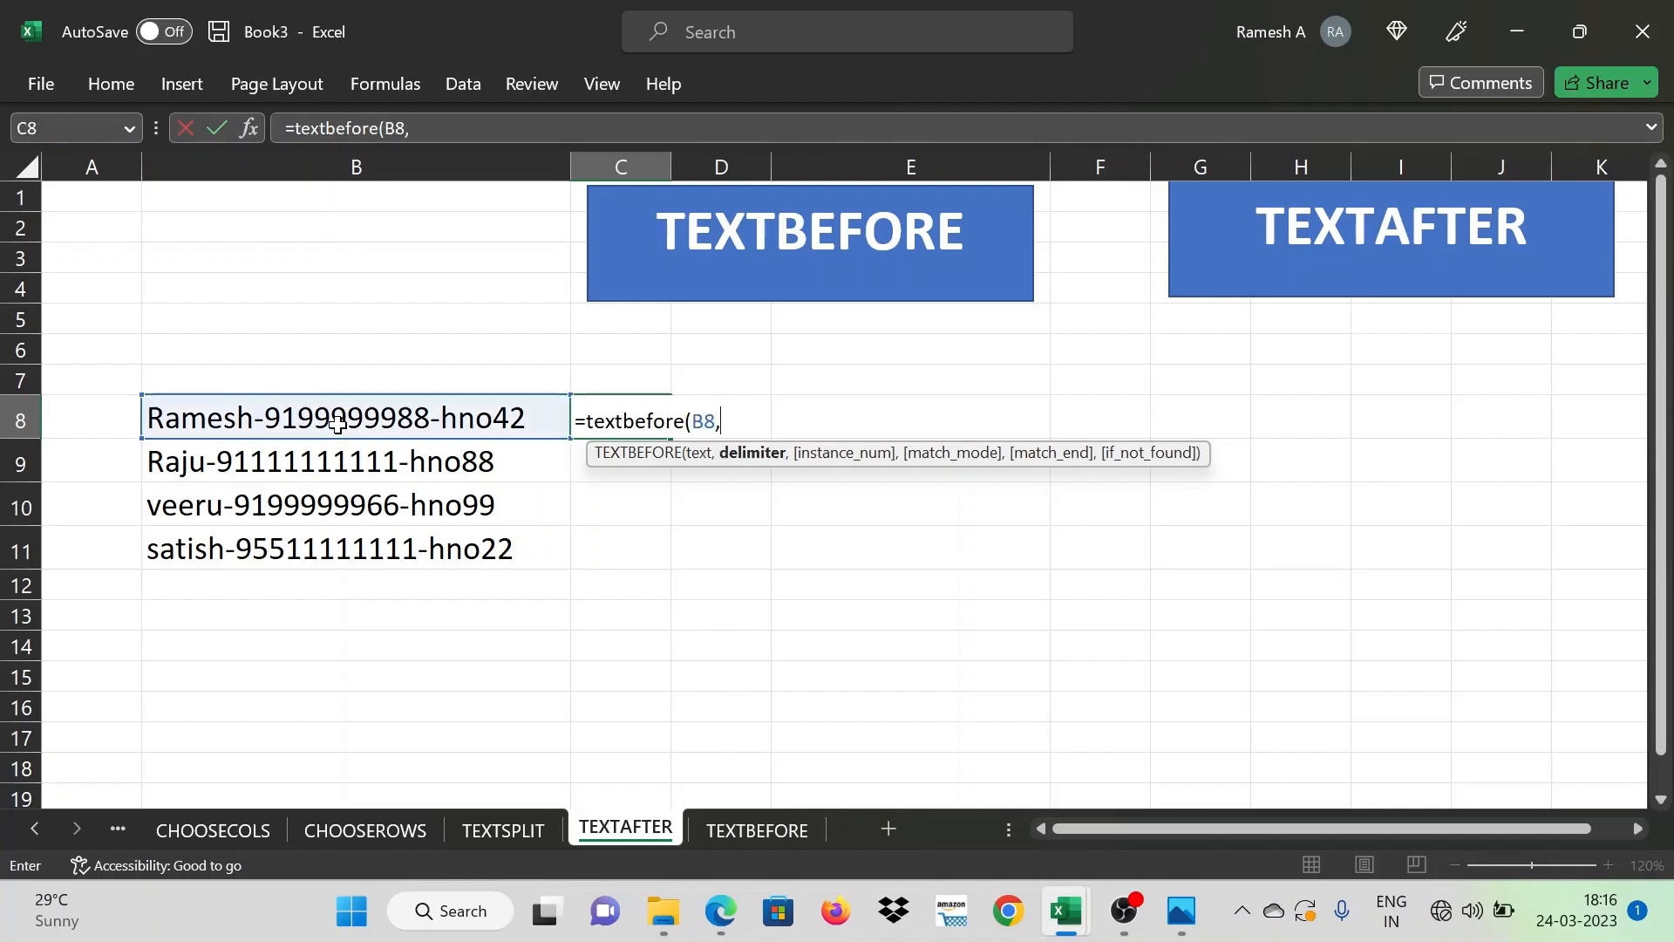
{"action": "type", "text": "\"-\")"}
{"action": "key", "text": "Return"}
{"action": "key", "text": "Up"}
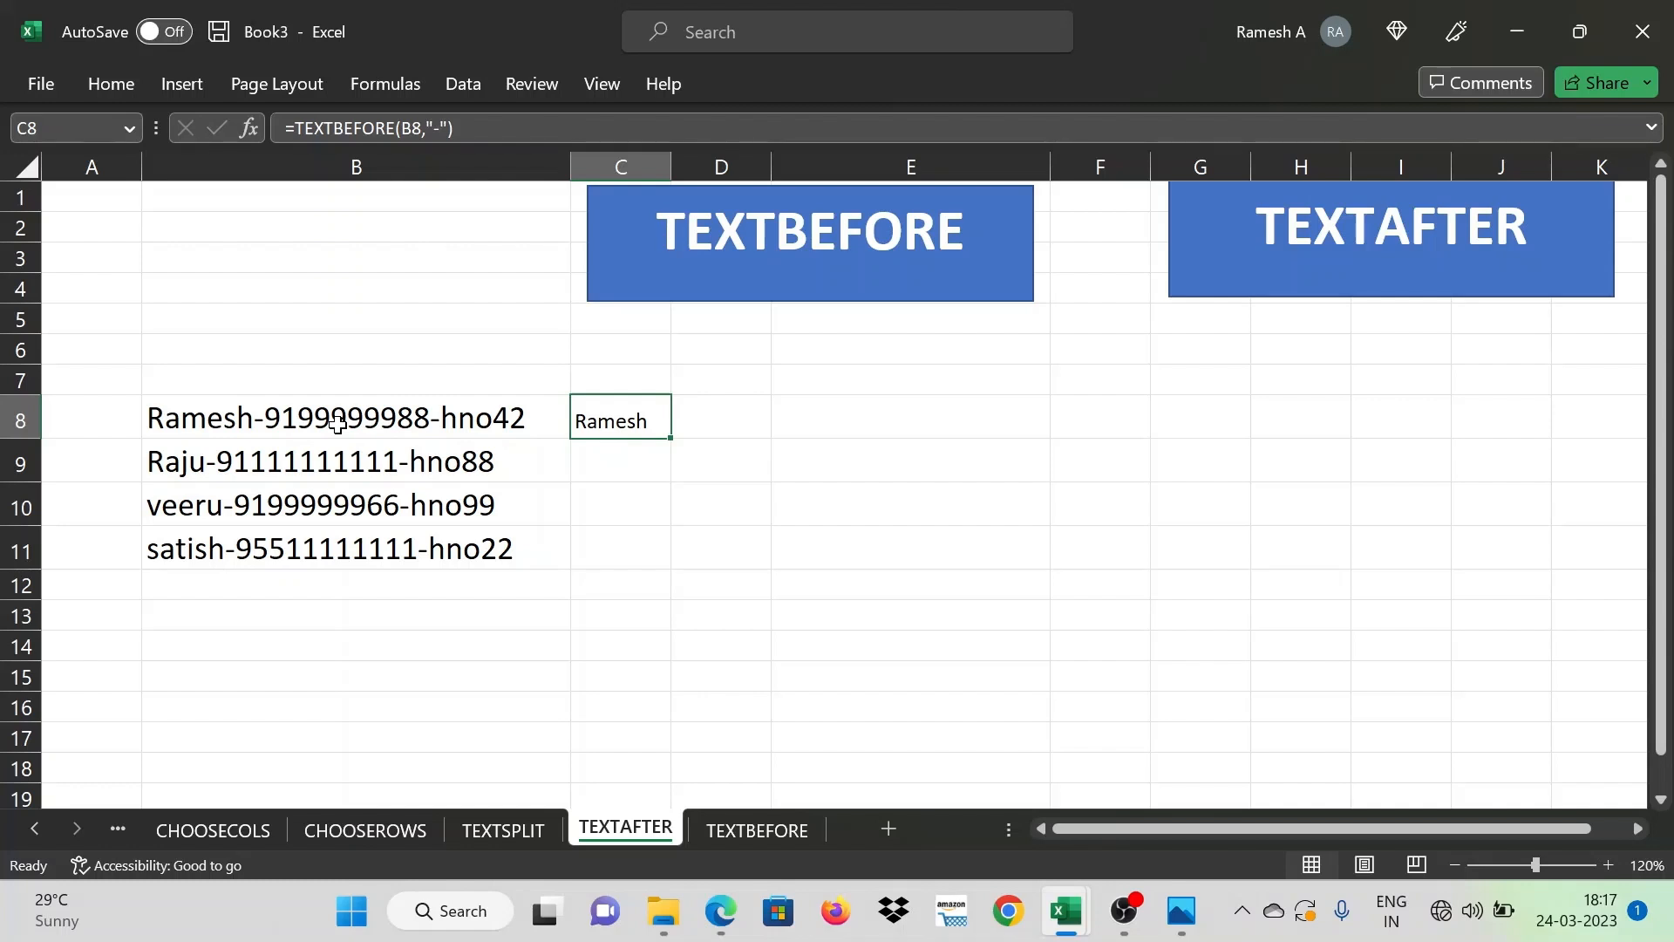
Enter =TEXTAFTER(B8,"-") in E8 to extract the text after the first hyphen
{"action": "key", "text": "Right"}
{"action": "key", "text": "Right"}
{"action": "key", "text": "Right"}
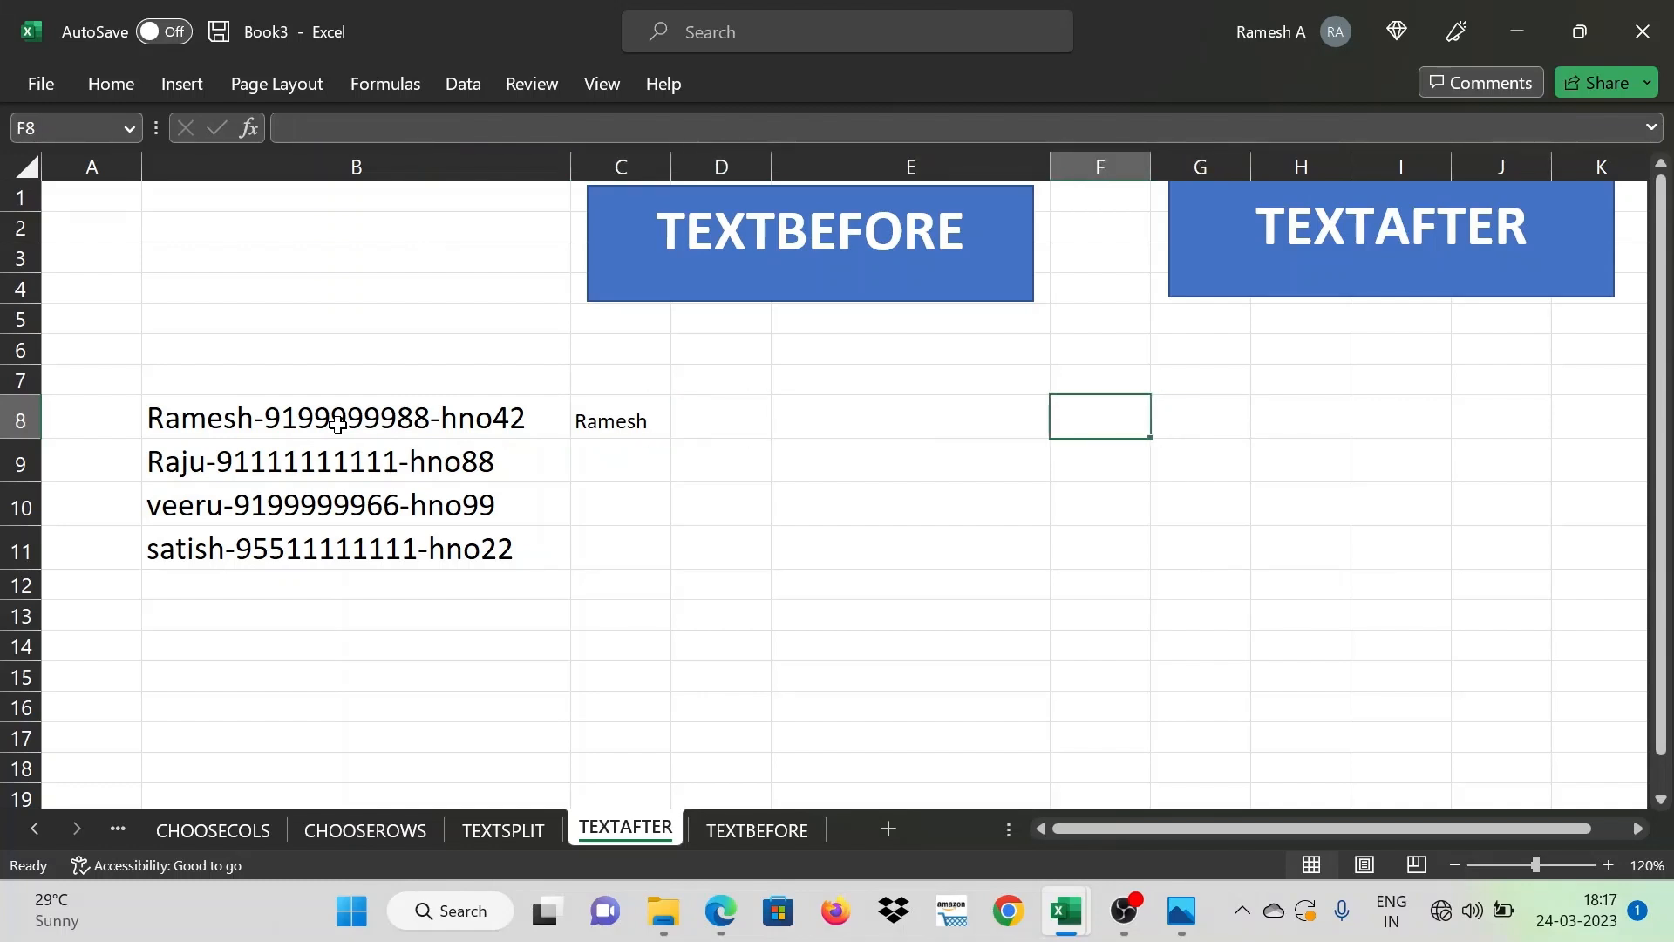
{"action": "key", "text": "Left"}
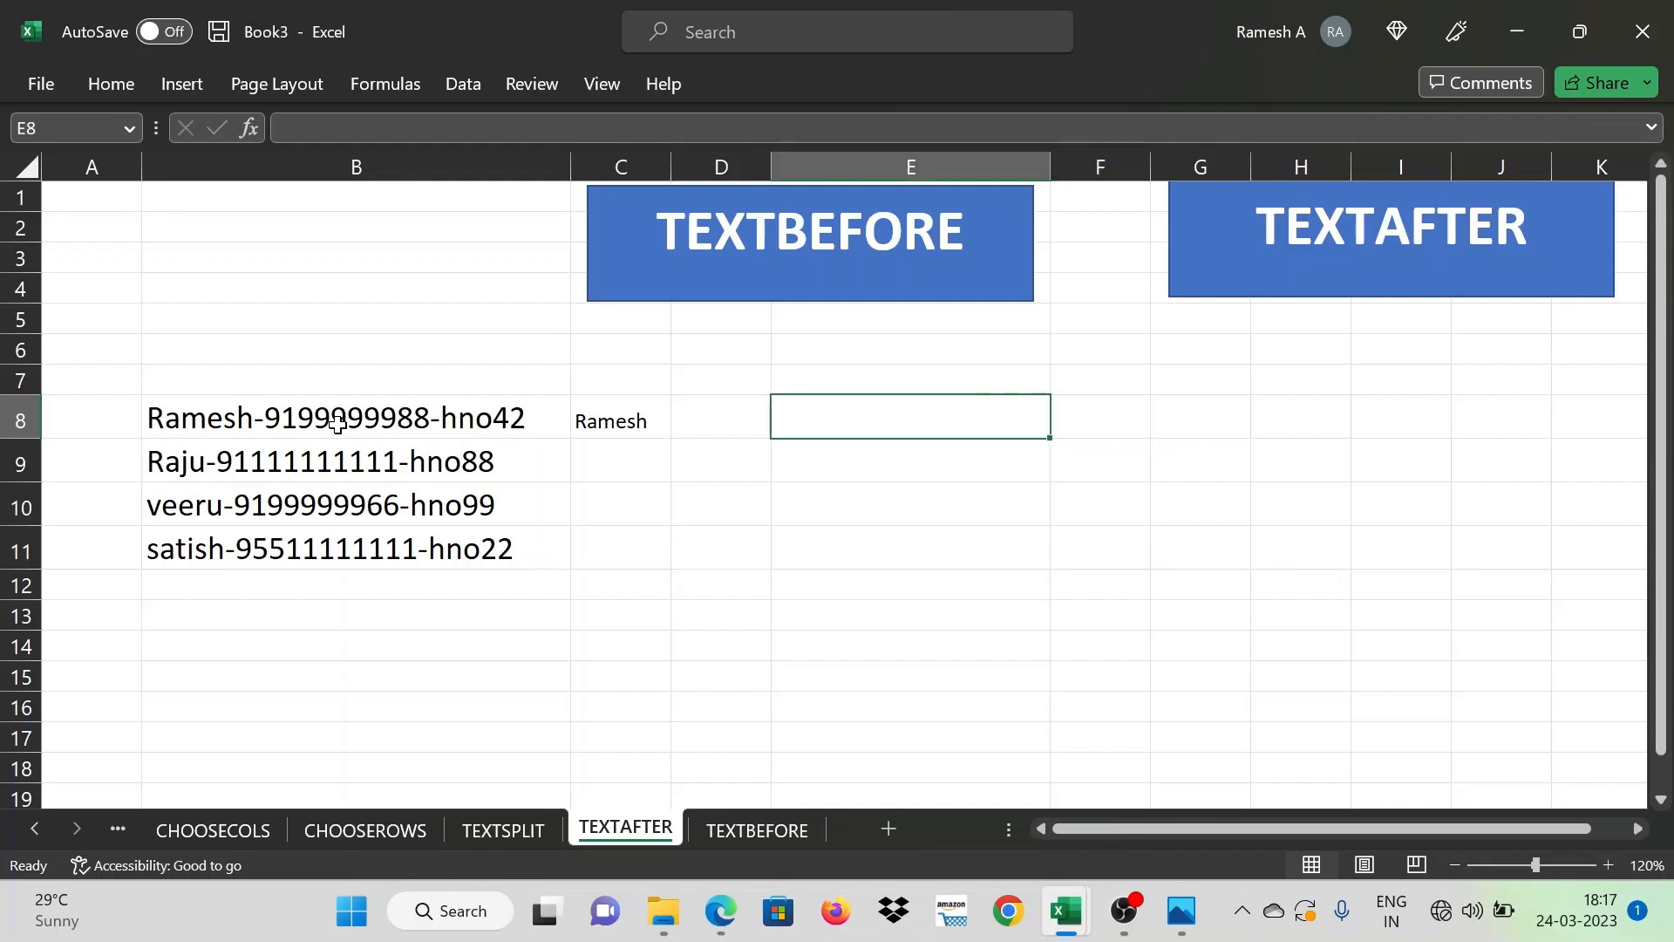
{"action": "type", "text": "=tex"}
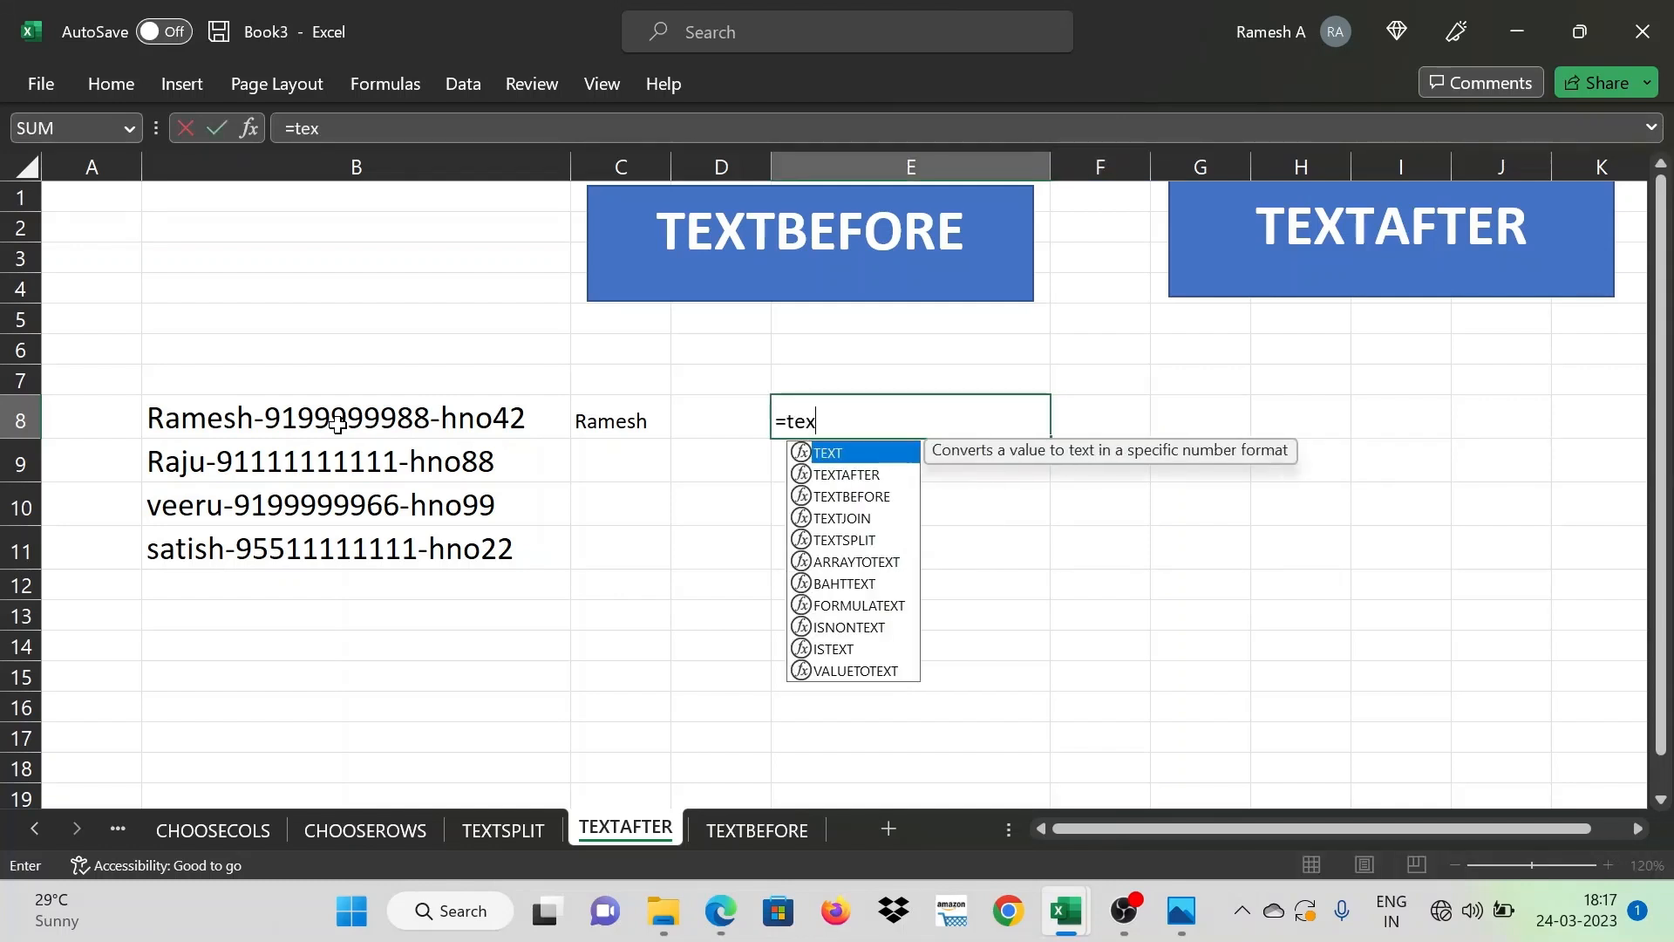
{"action": "type", "text": "tafter"}
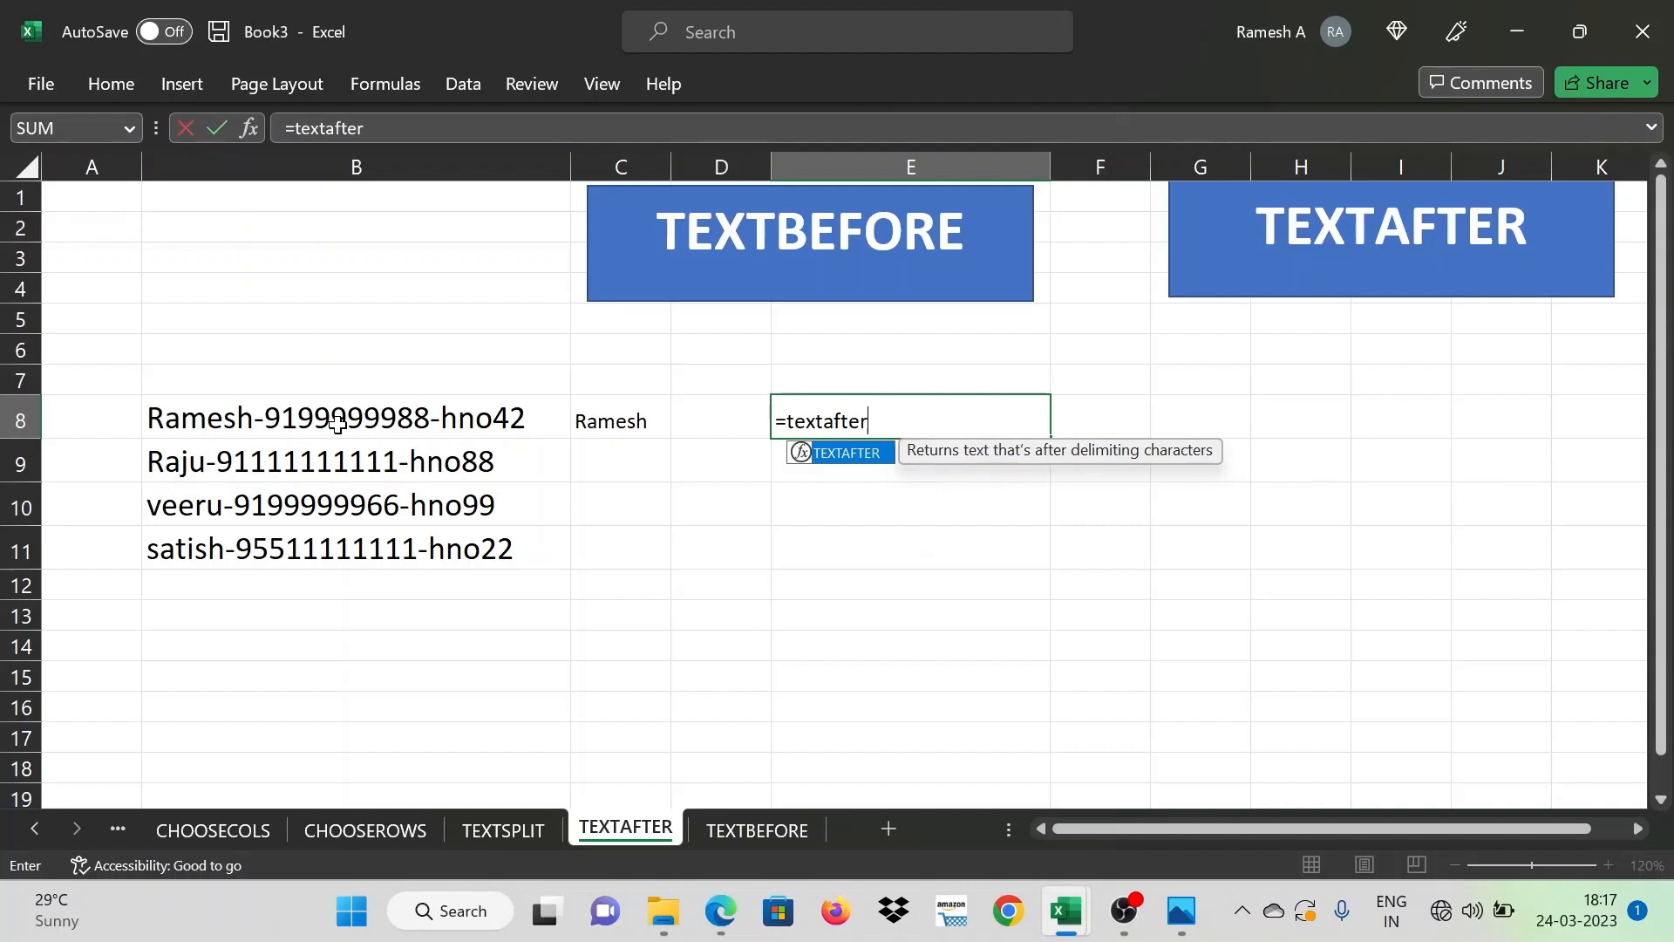
{"action": "type", "text": "("}
{"action": "key", "text": "Left"}
{"action": "key", "text": "Left"}
{"action": "key", "text": "Left"}
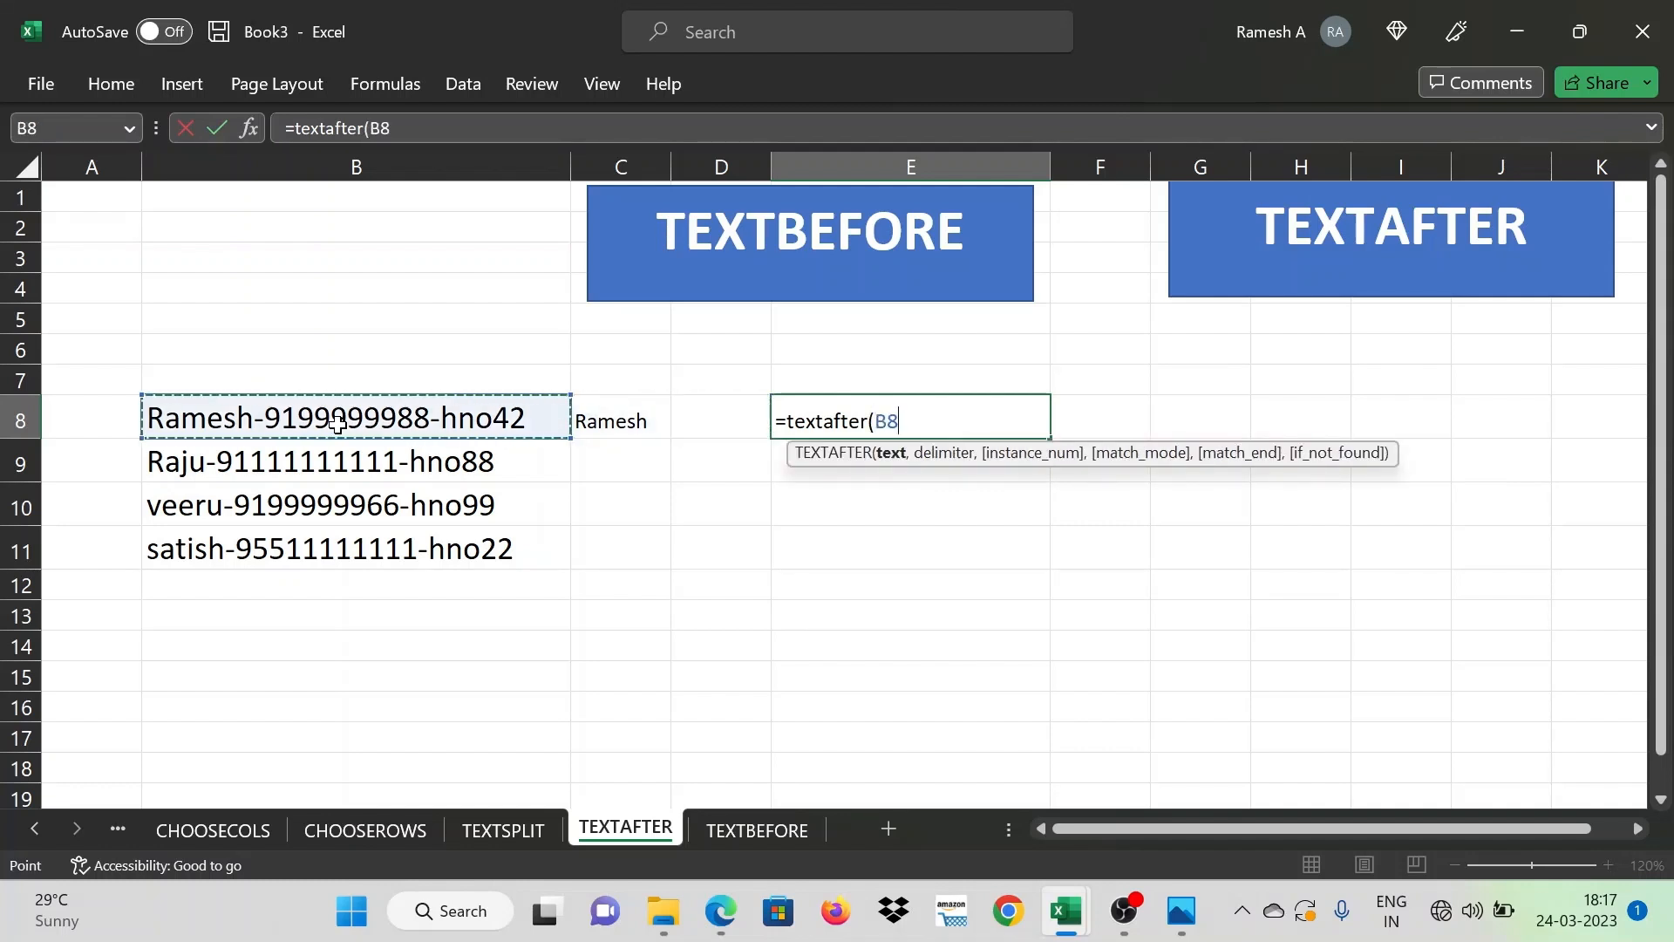
{"action": "type", "text": ","}
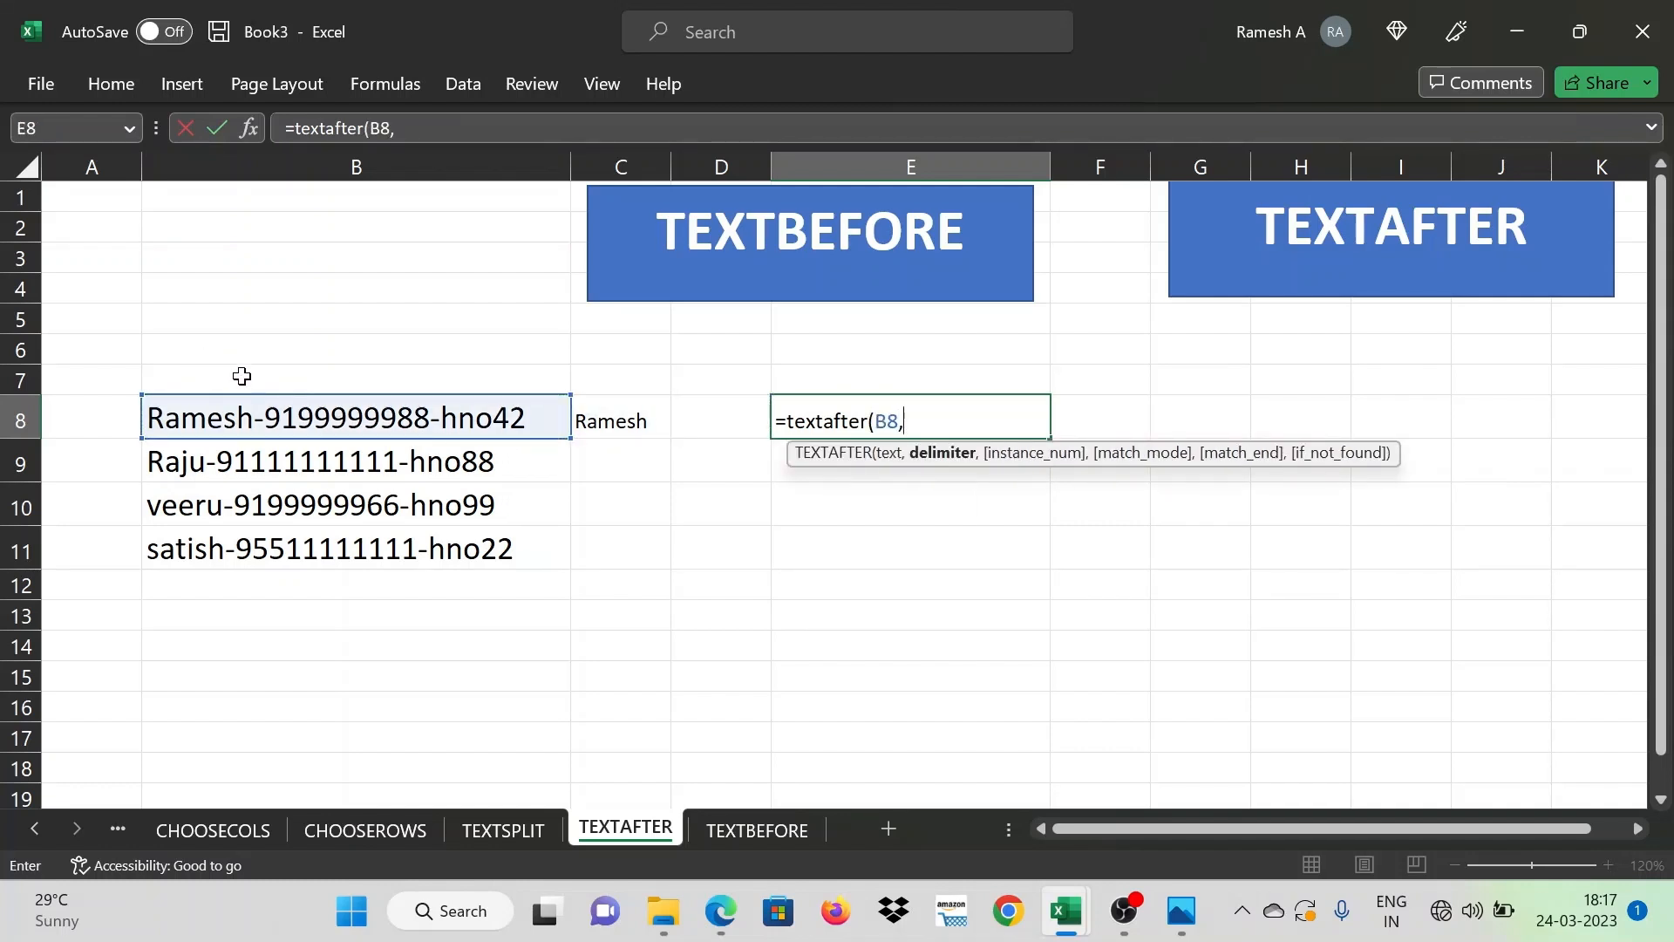
{"action": "type", "text": "\"-\")"}
{"action": "key", "text": "Return"}
{"action": "key", "text": "Up"}
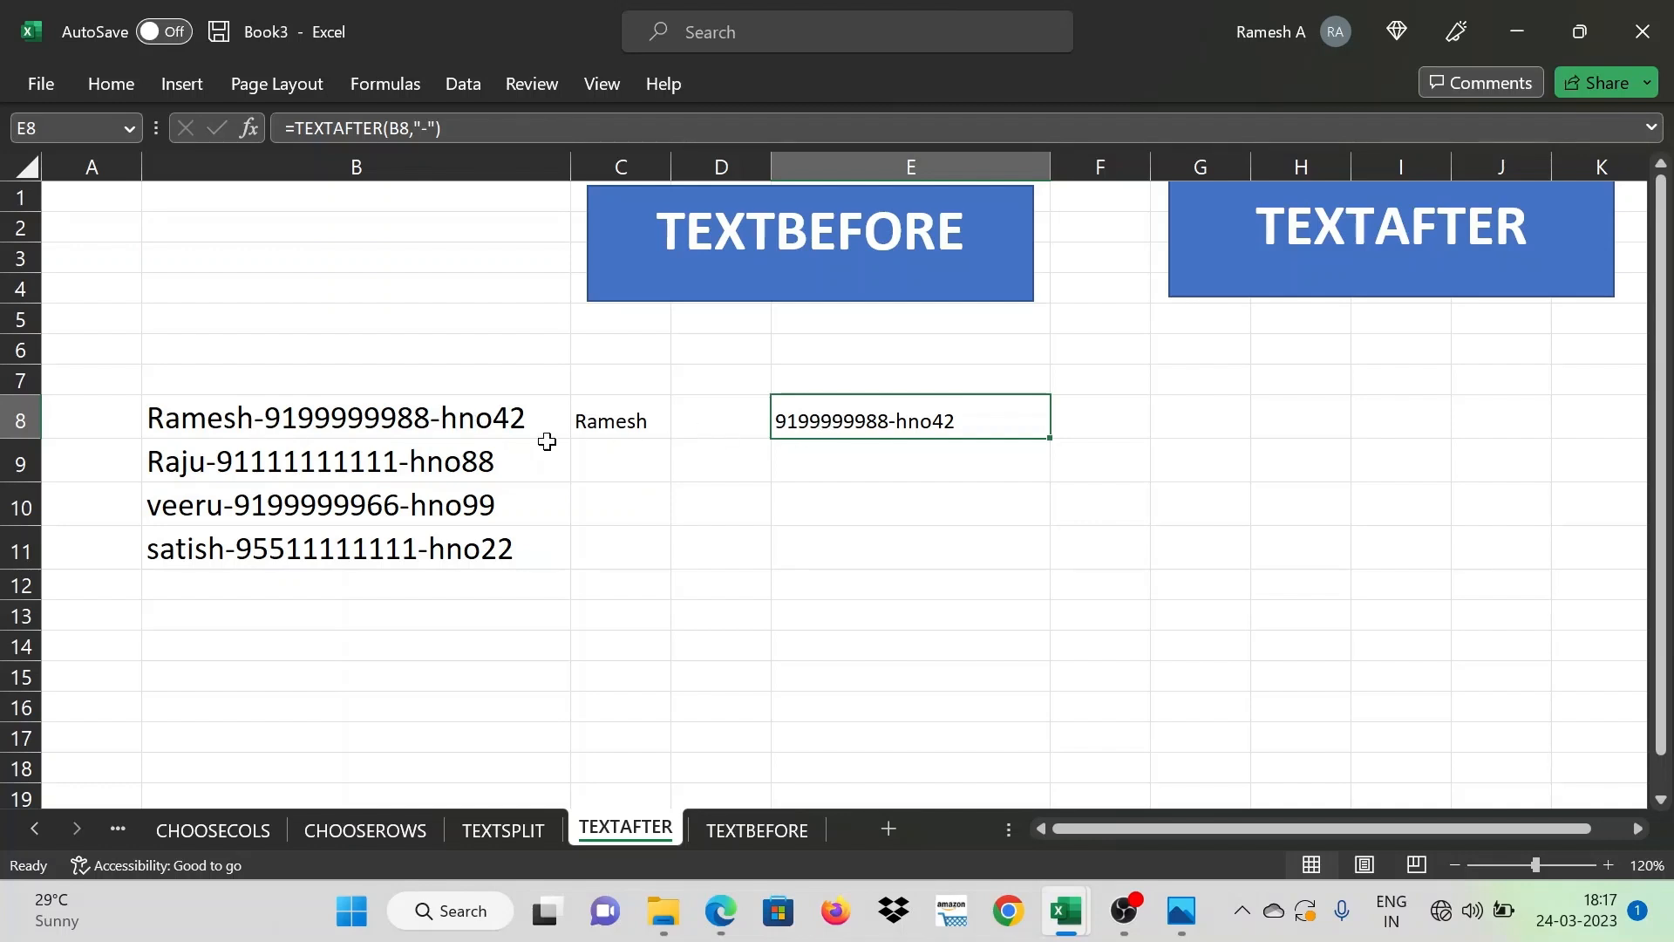
Set the instance_num argument of the TEXTAFTER formula in E8 to 2 and compare the result with B8
{"action": "double_click", "coordinate": [896, 418]}
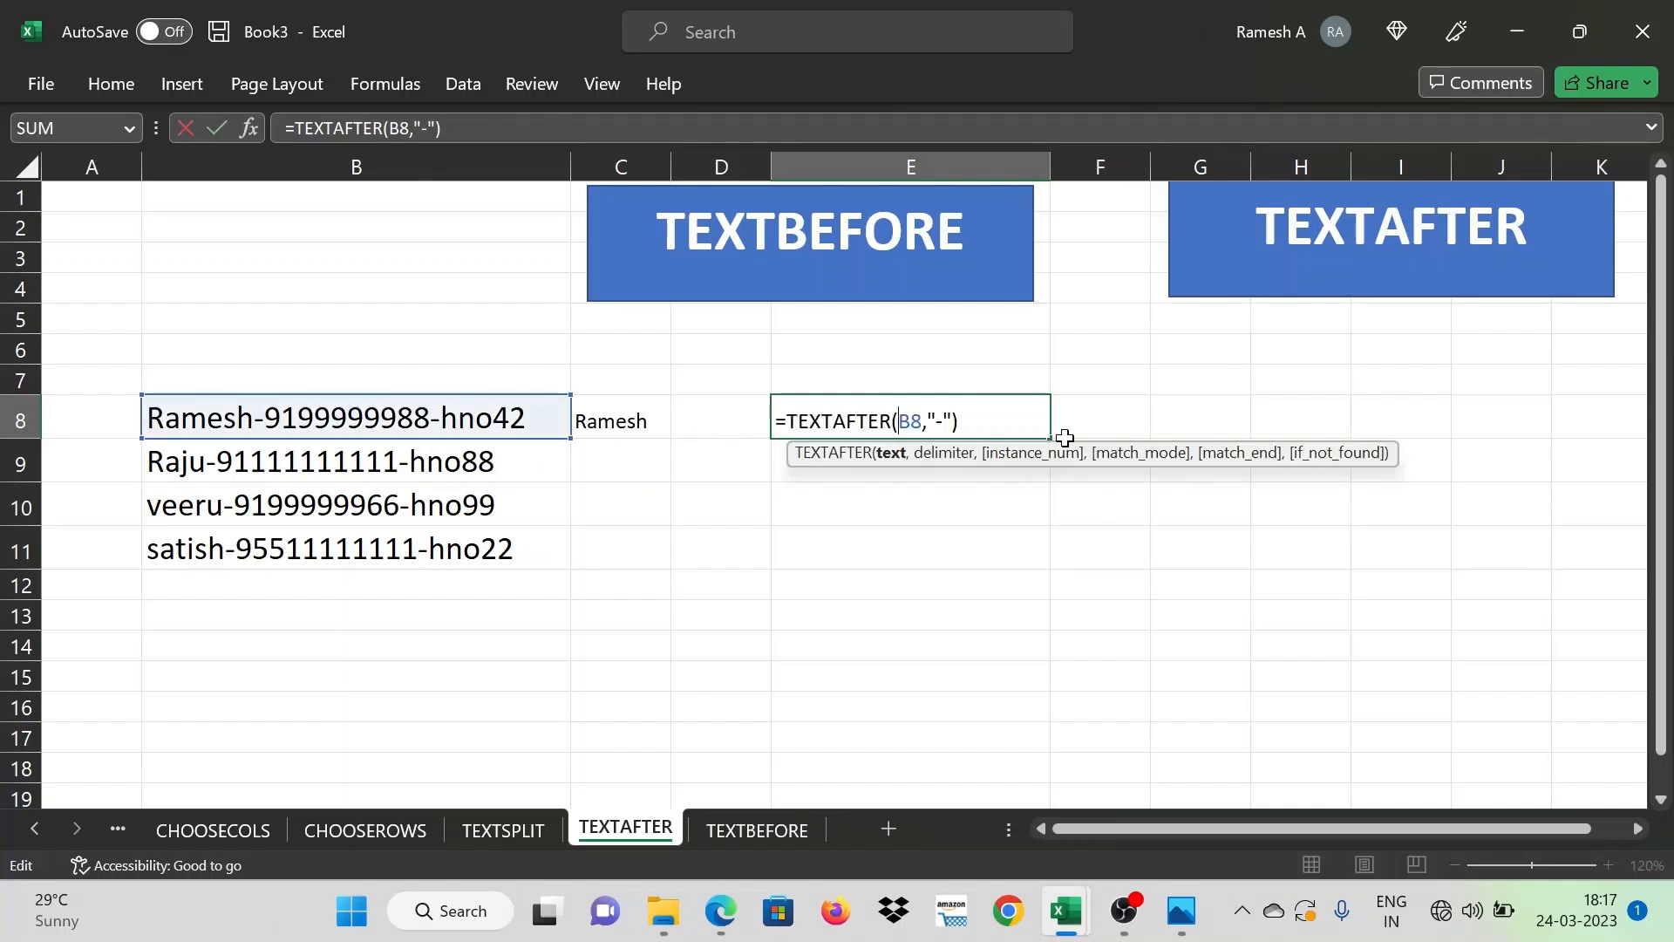
{"action": "type", "text": ","}
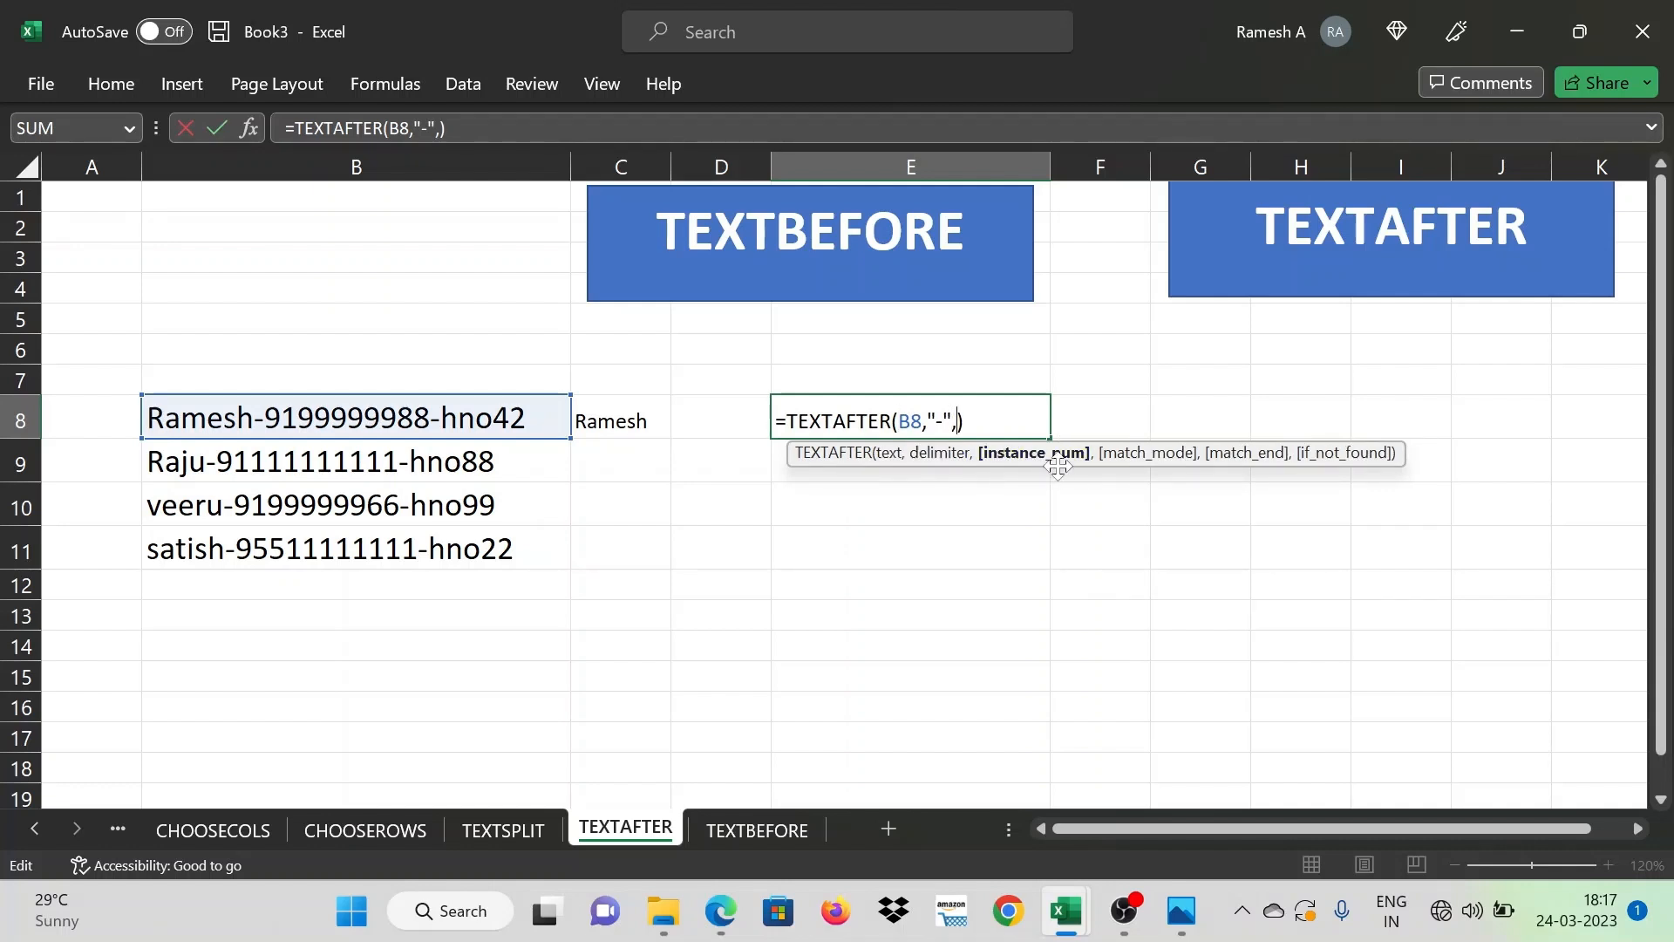
{"action": "type", "text": "2"}
{"action": "key", "text": "Return"}
{"action": "key", "text": "Up"}
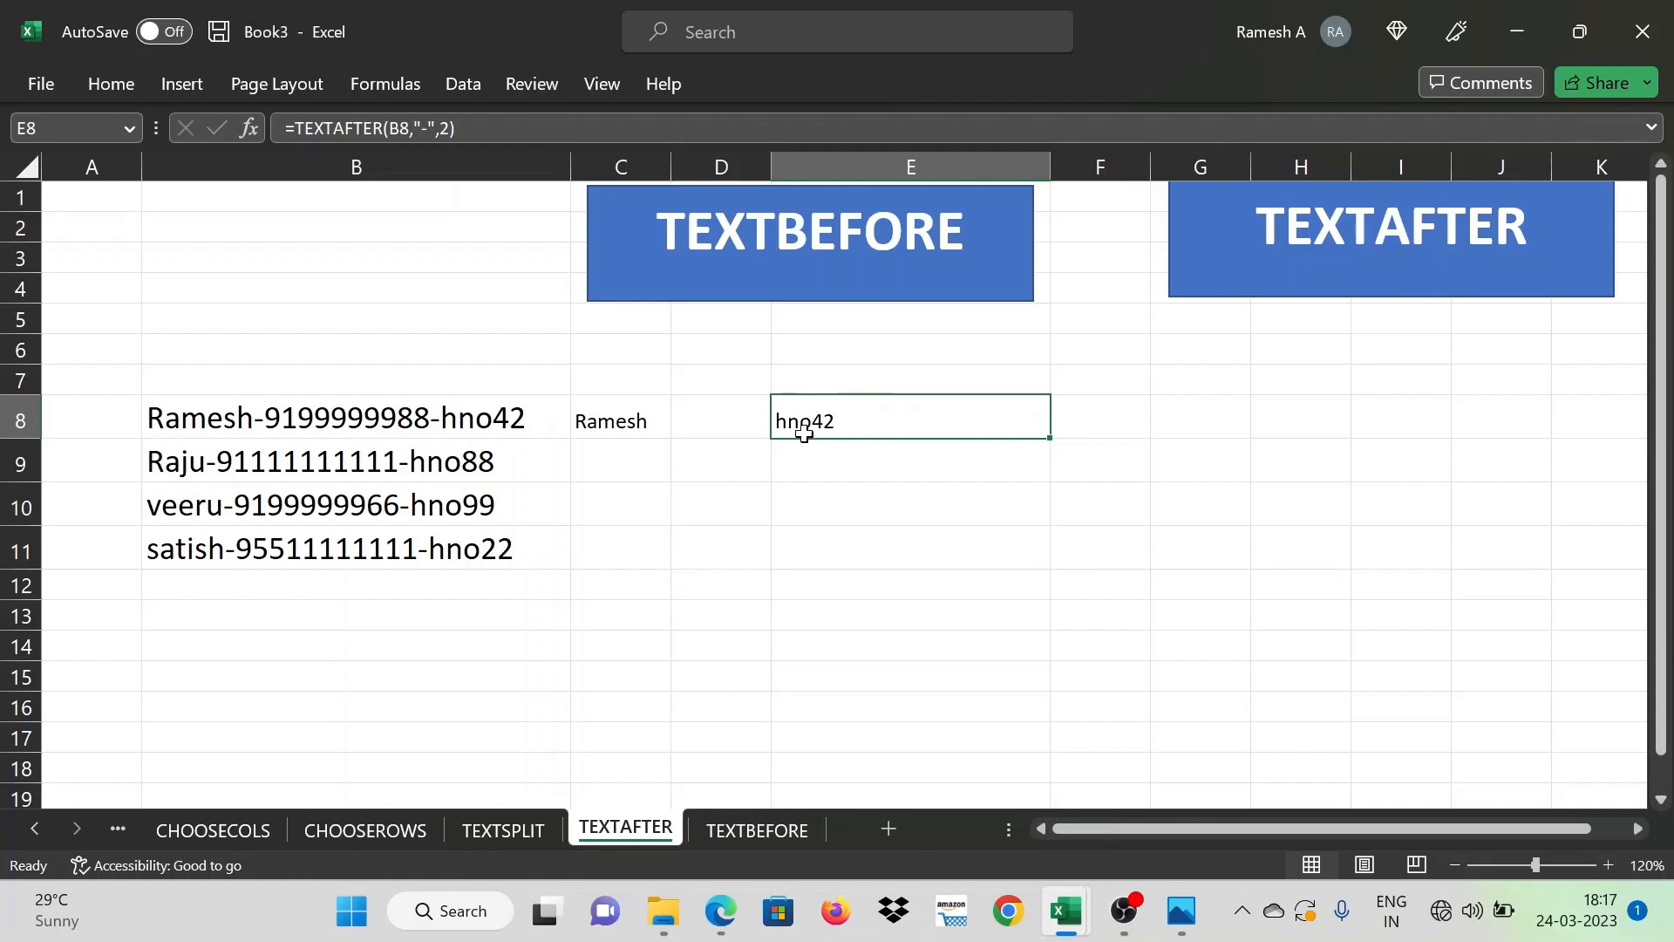
{"action": "left_click", "coordinate": [460, 425]}
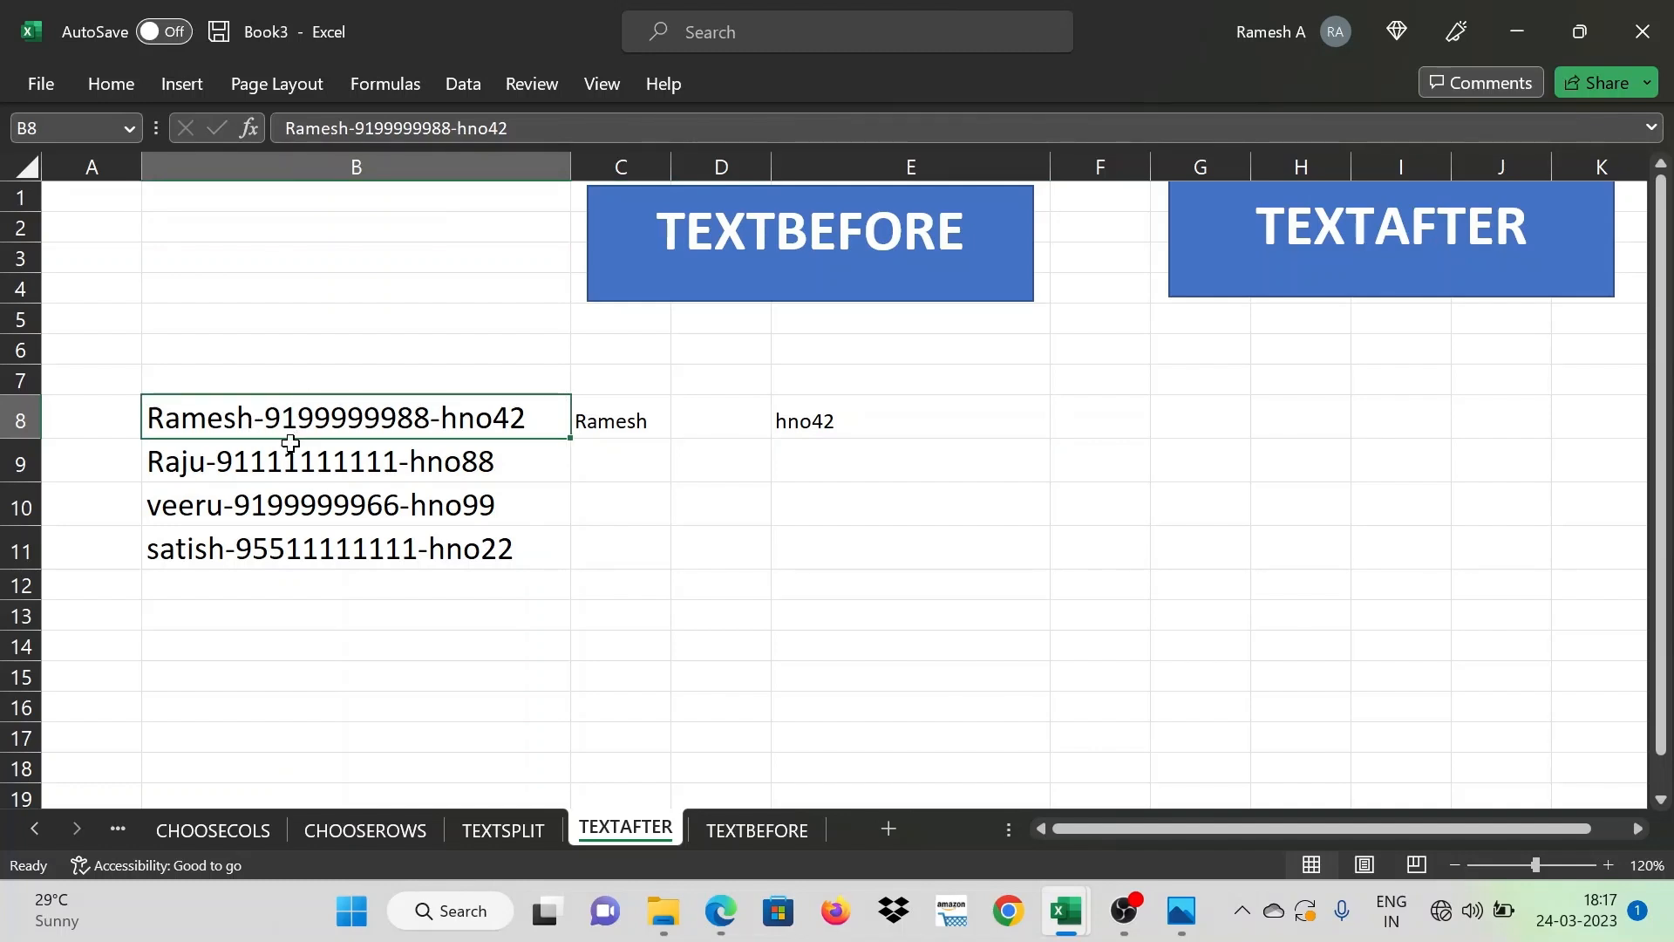
Set the instance_num argument of the TEXTAFTER formula in E8 to -1 and compare the result with B8
{"action": "left_click", "coordinate": [874, 410]}
{"action": "double_click", "coordinate": [955, 421]}
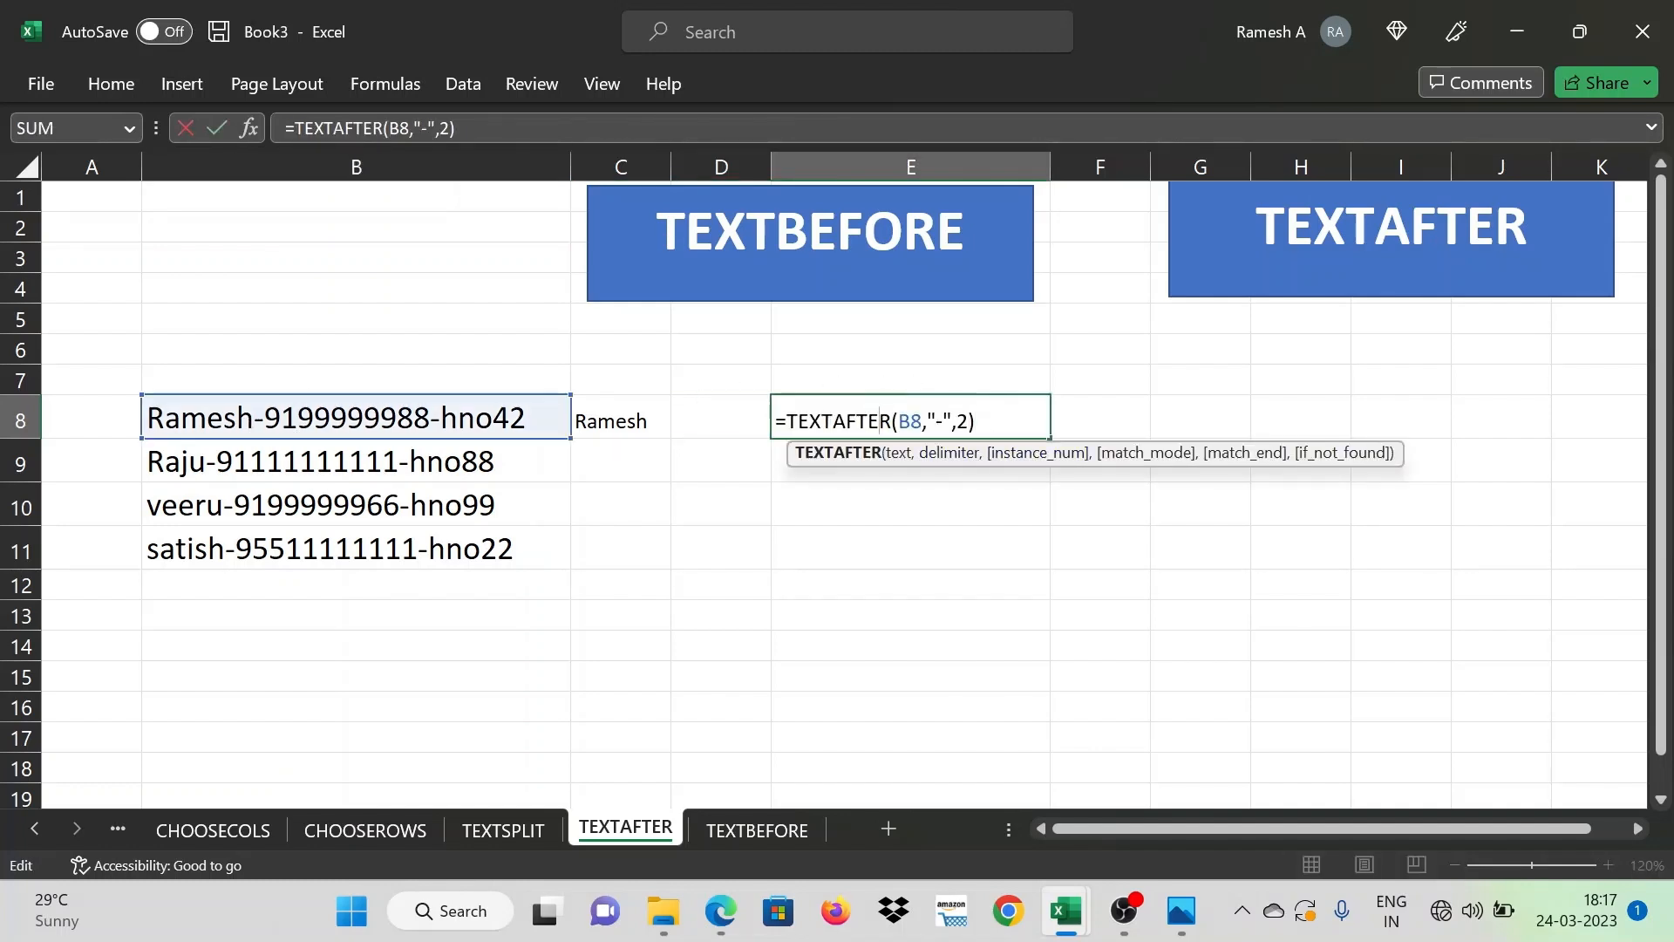
{"action": "key", "text": "BackSpace"}
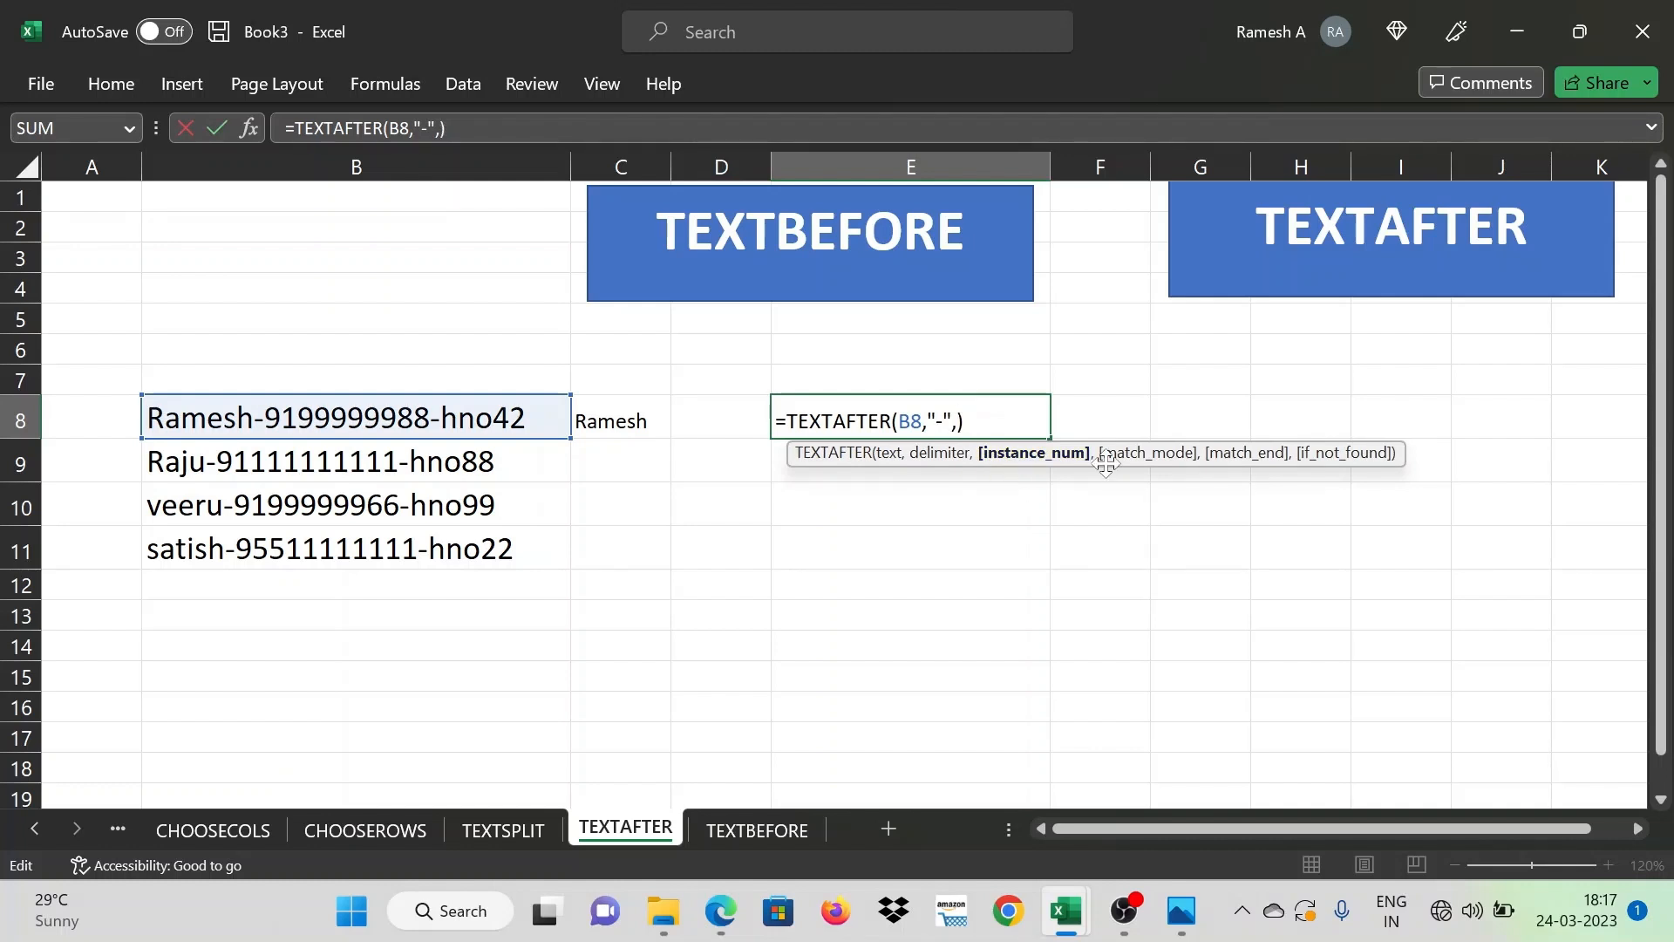
{"action": "type", "text": "-1"}
{"action": "key", "text": "Return"}
{"action": "key", "text": "Up"}
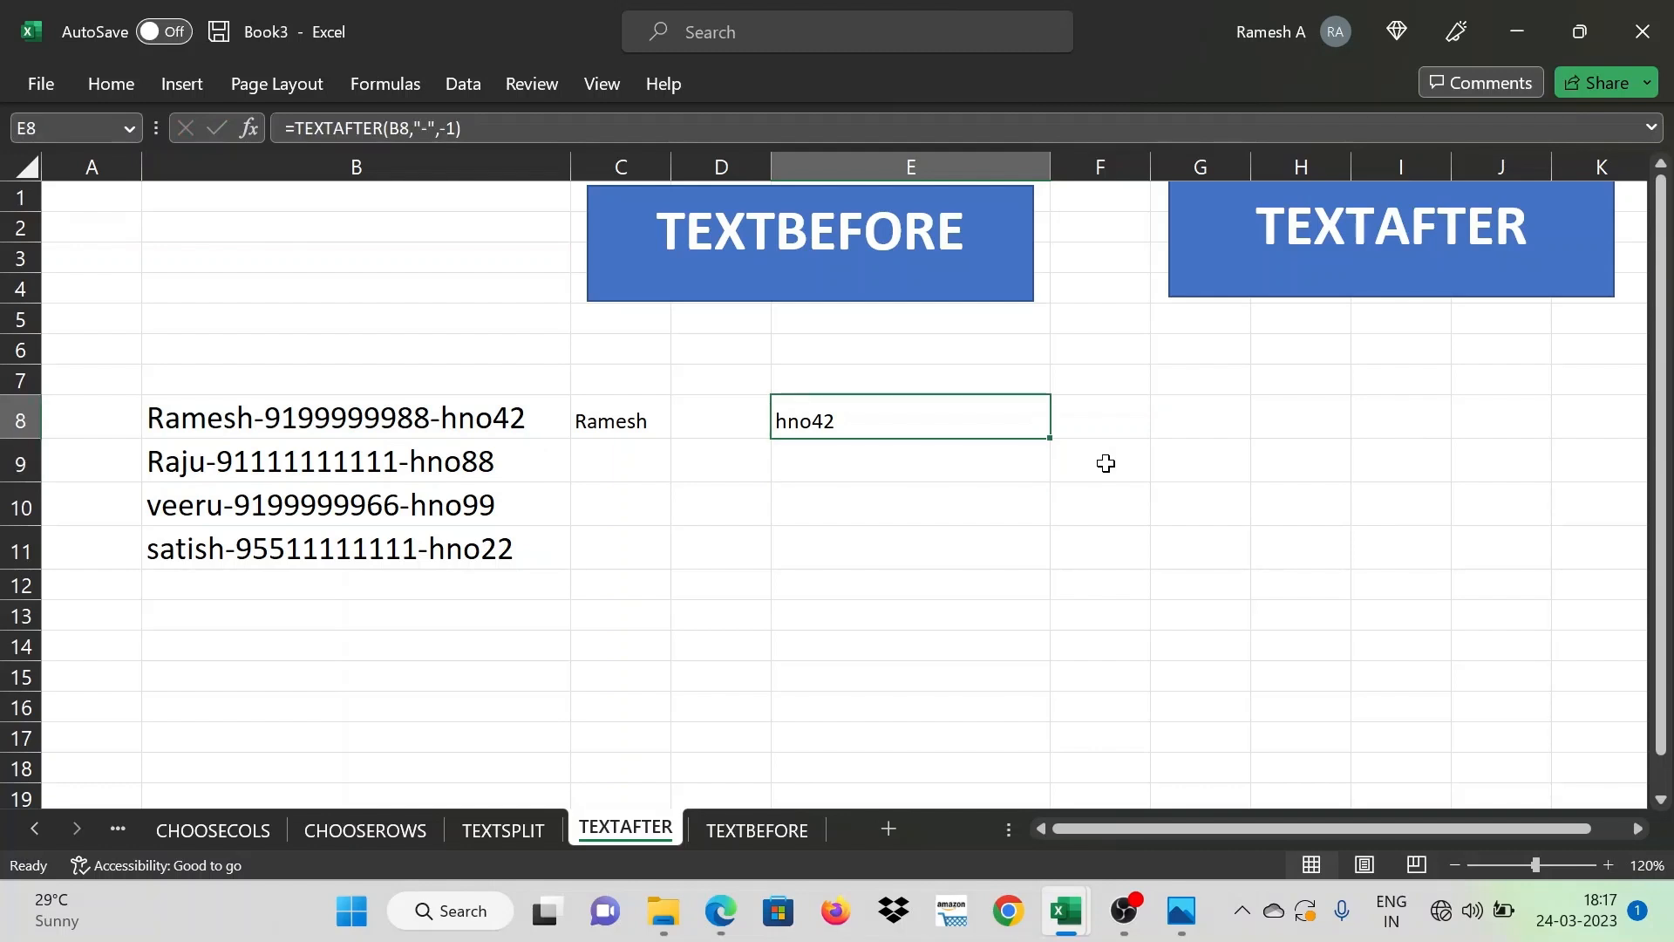
{"action": "key", "text": "Left"}
{"action": "key", "text": "Left"}
{"action": "key", "text": "Left"}
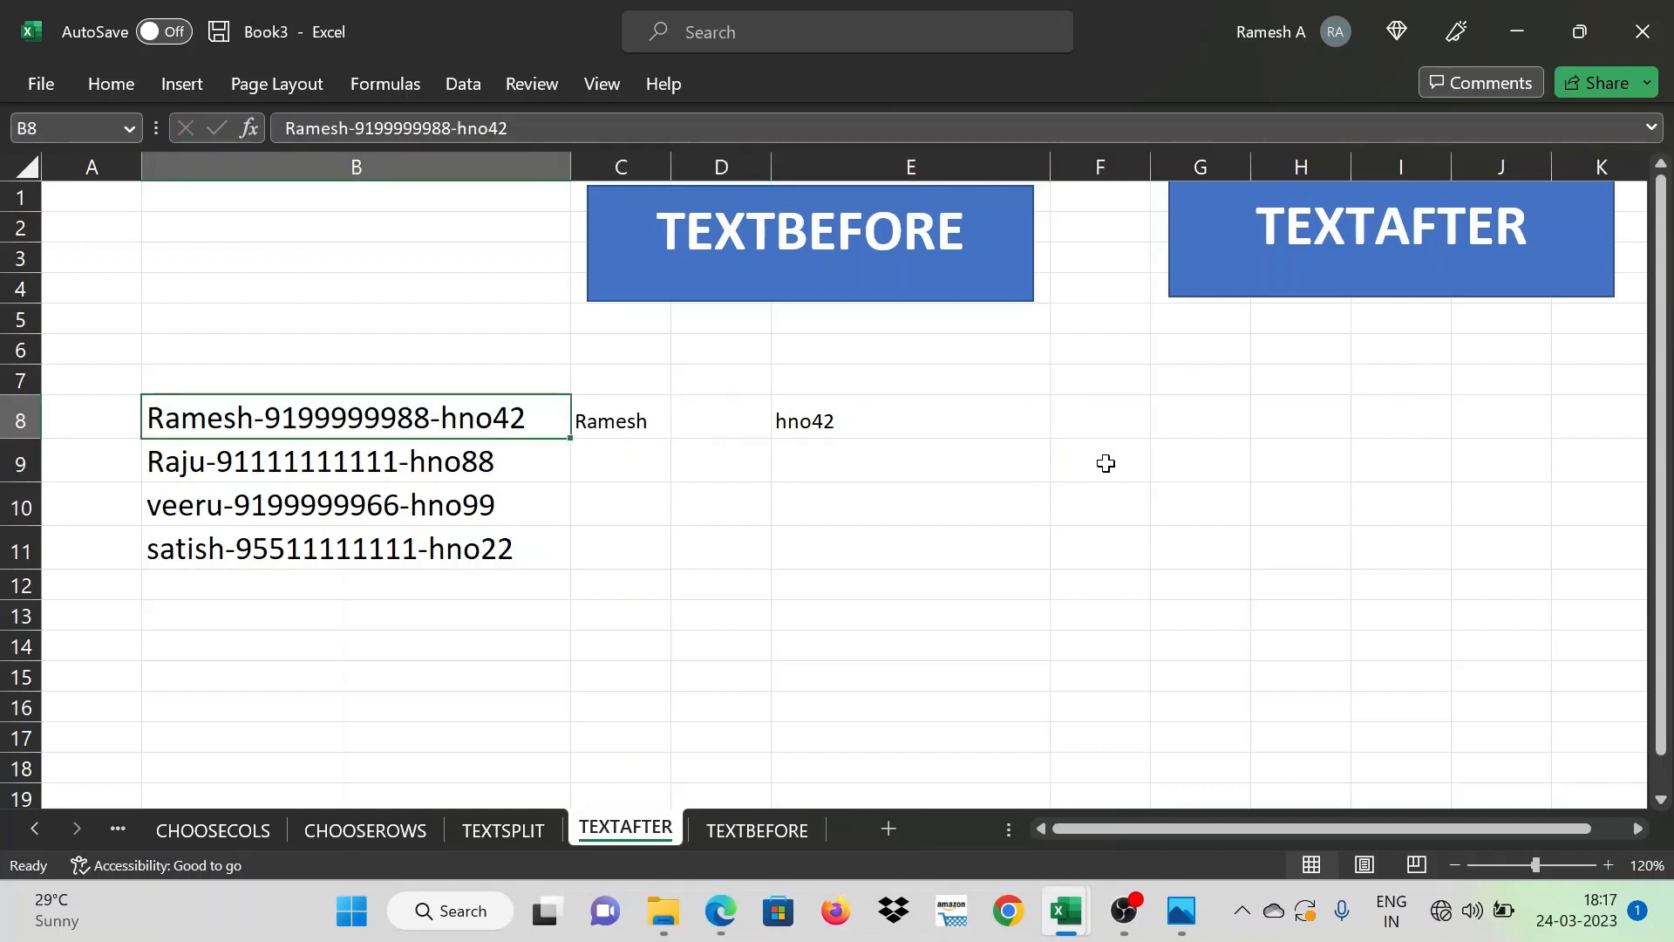
{"action": "key", "text": "Right"}
{"action": "key", "text": "Right"}
{"action": "key", "text": "Left"}
{"action": "key", "text": "Right"}
{"action": "key", "text": "Right"}
{"action": "key", "text": "Left"}
{"action": "key", "text": "Right"}
{"action": "key", "text": "Left"}
{"action": "type", "text": "="}
{"action": "key", "text": "Escape"}
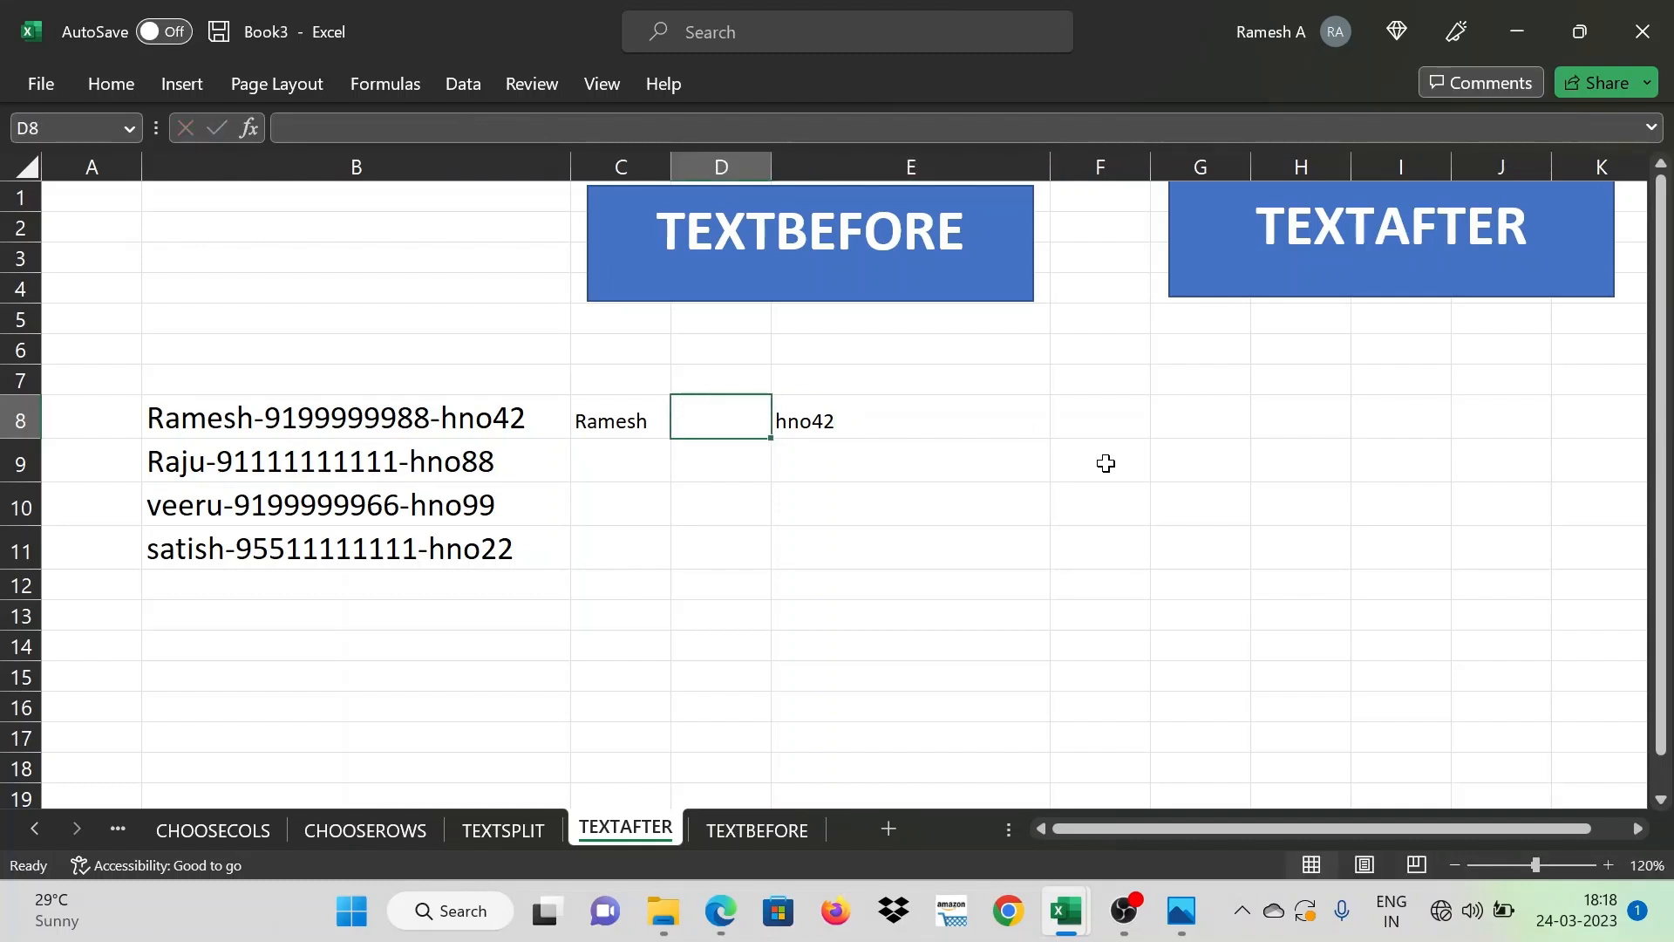
Widen column D and enter =TEXTAFTER(B8,"-") in D8 to extract the text after the first hyphen
{"action": "left_click_drag", "start_coordinate": [766, 175], "coordinate": [1032, 174]}
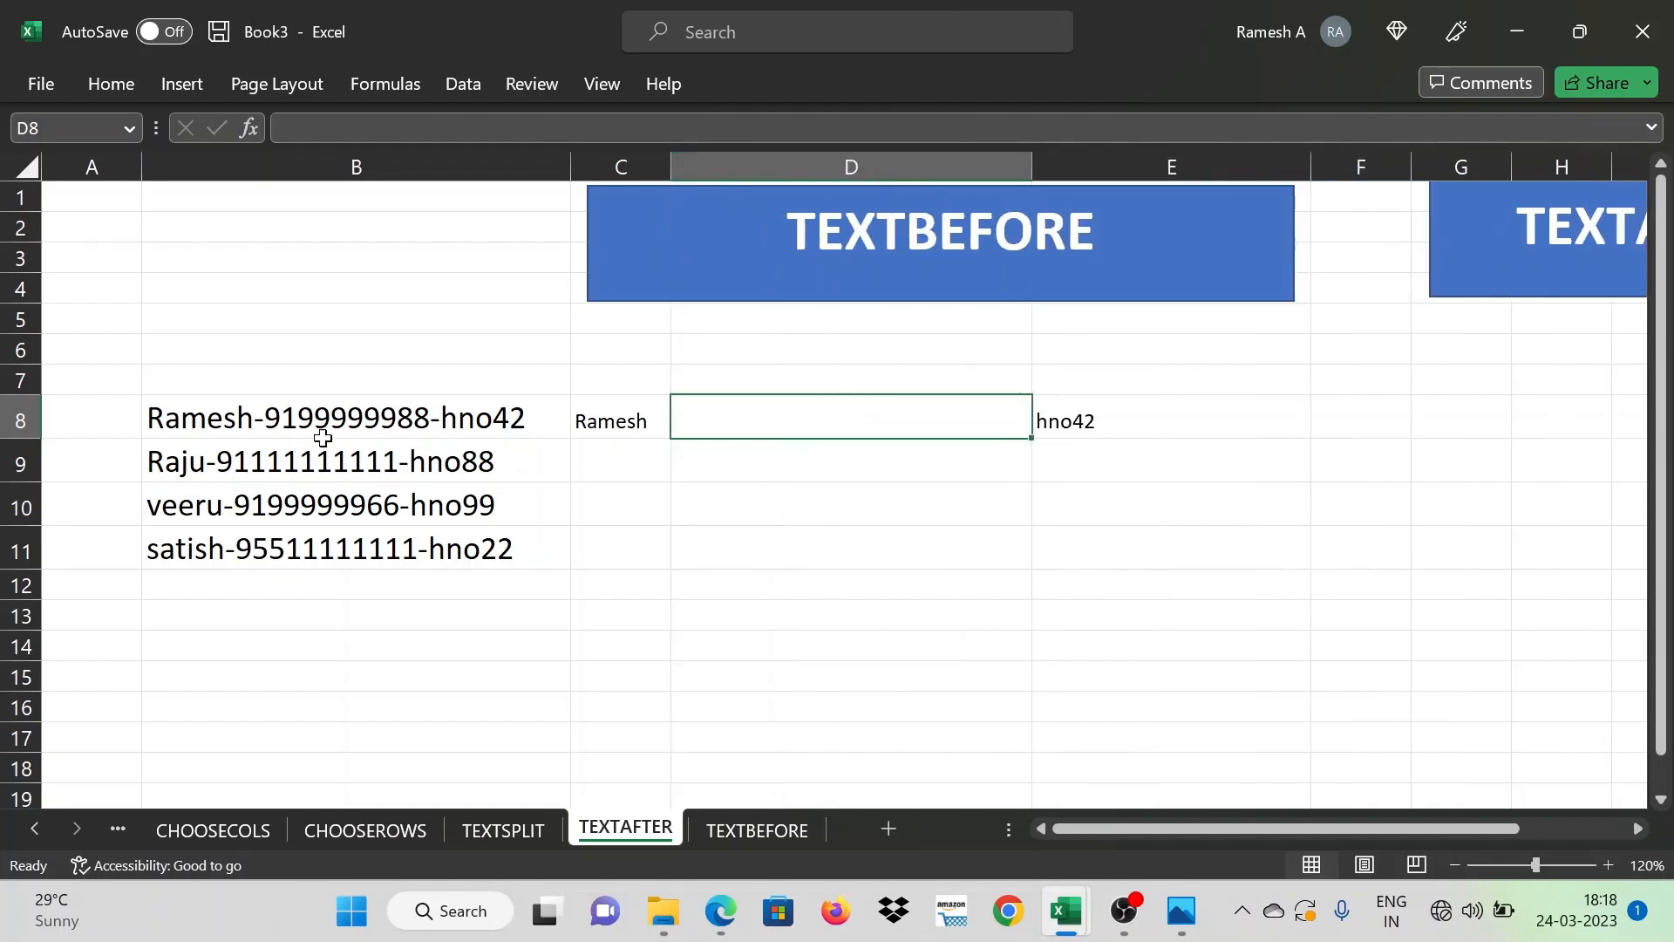
{"action": "type", "text": "=t"}
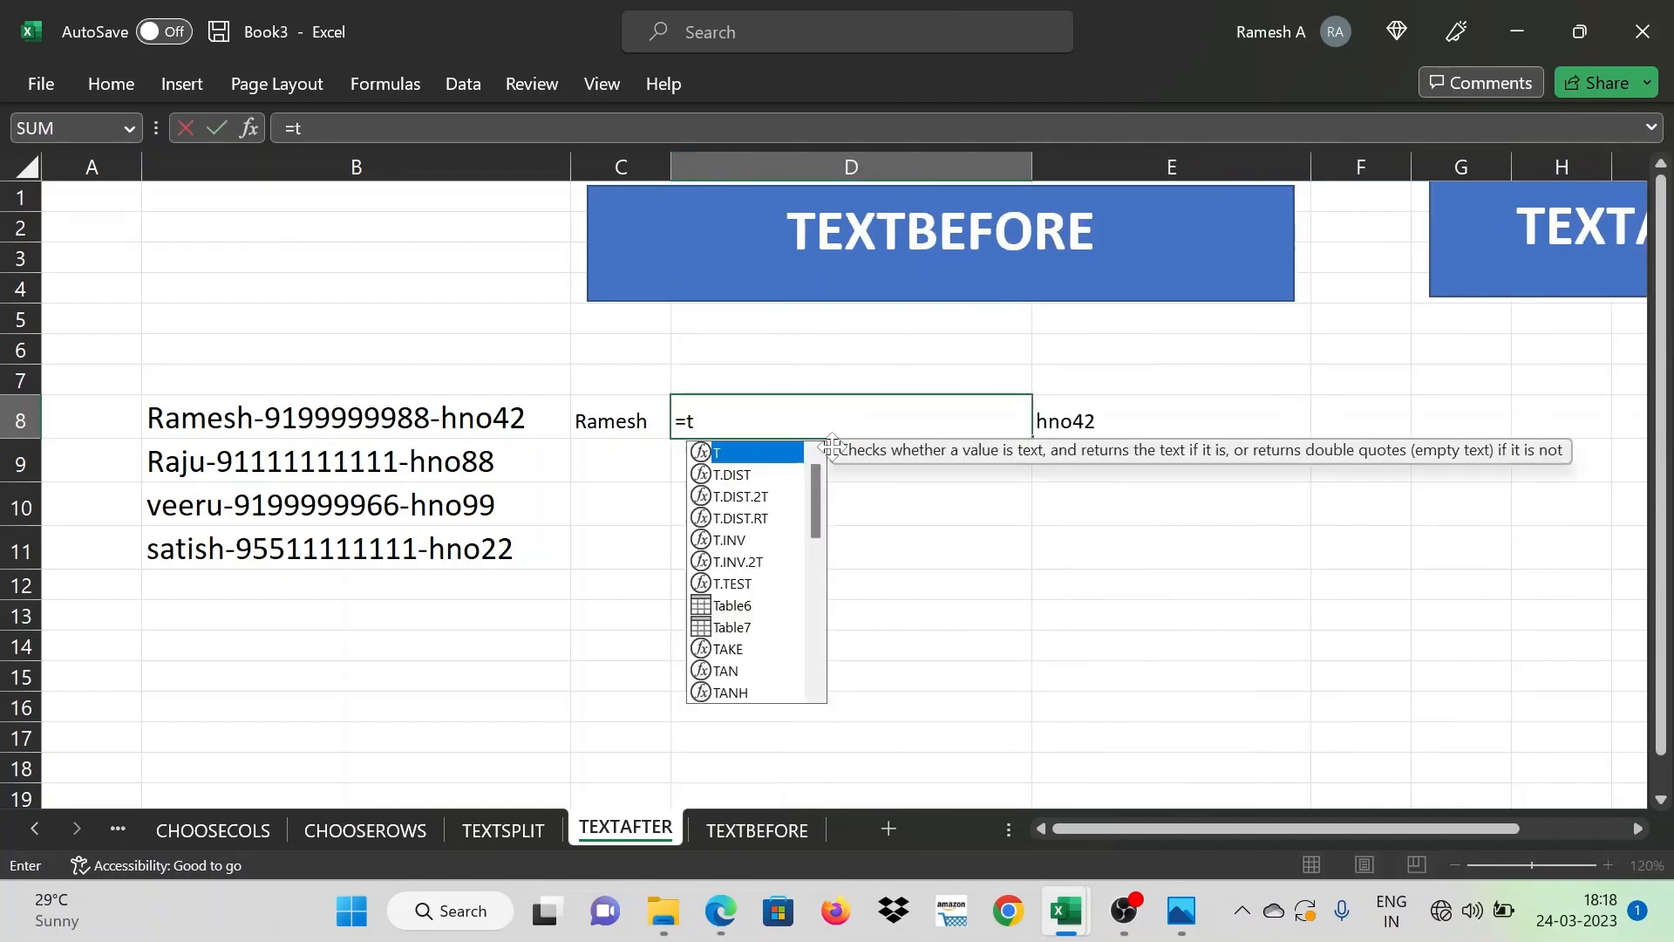
{"action": "type", "text": "exta"}
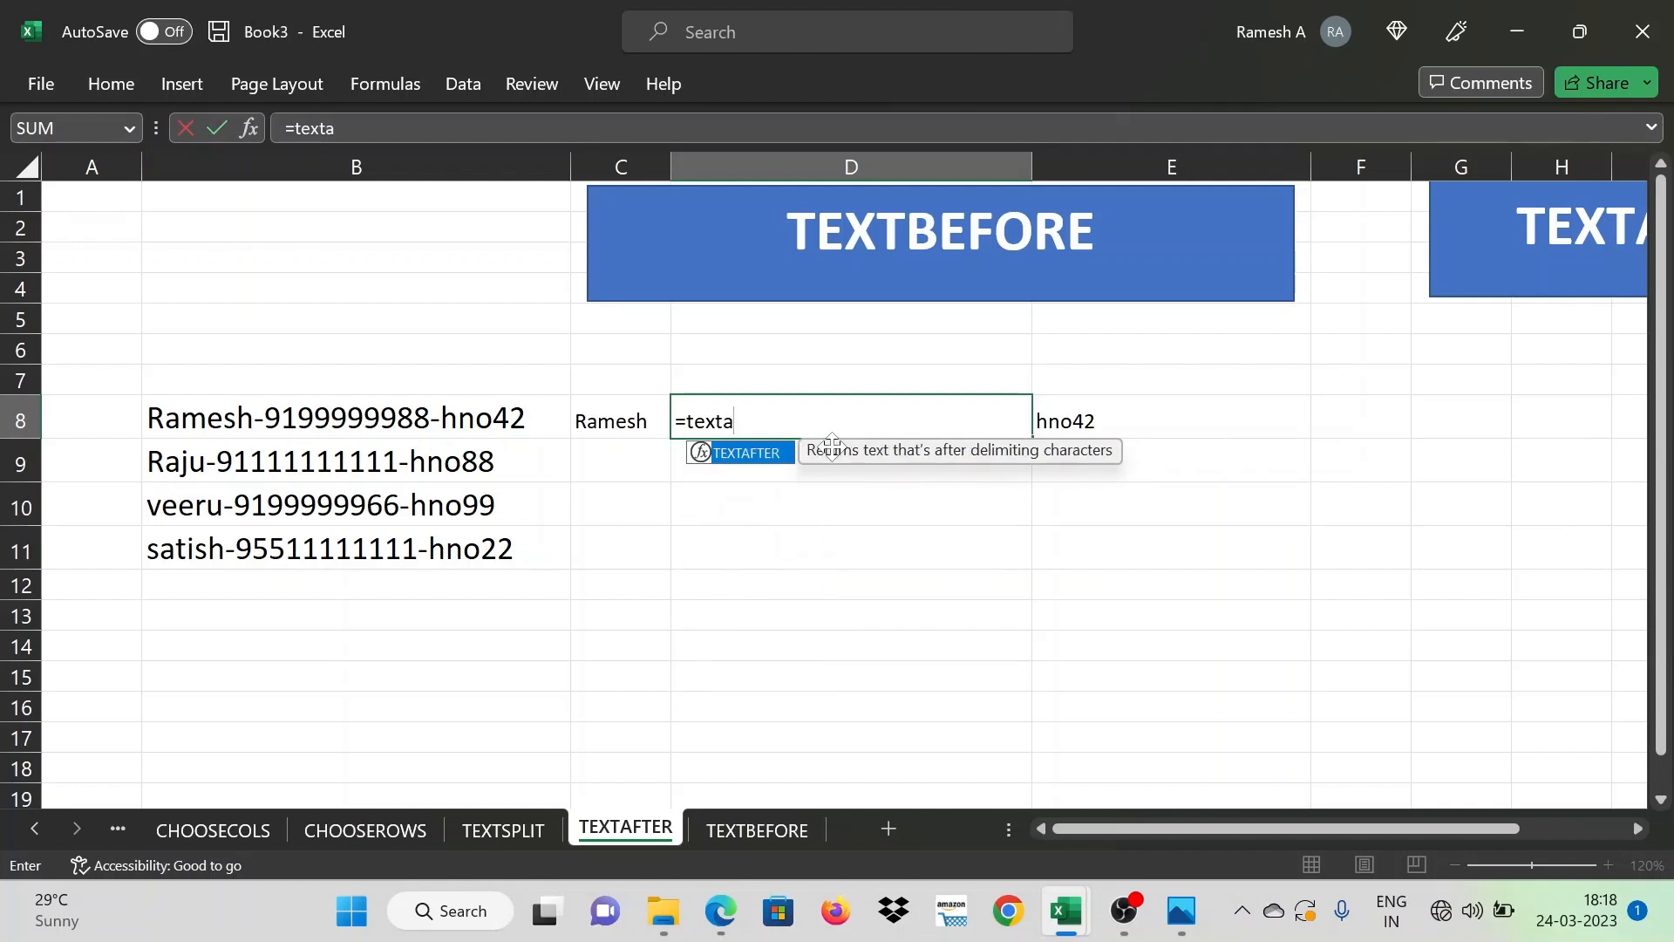
{"action": "type", "text": "fter("}
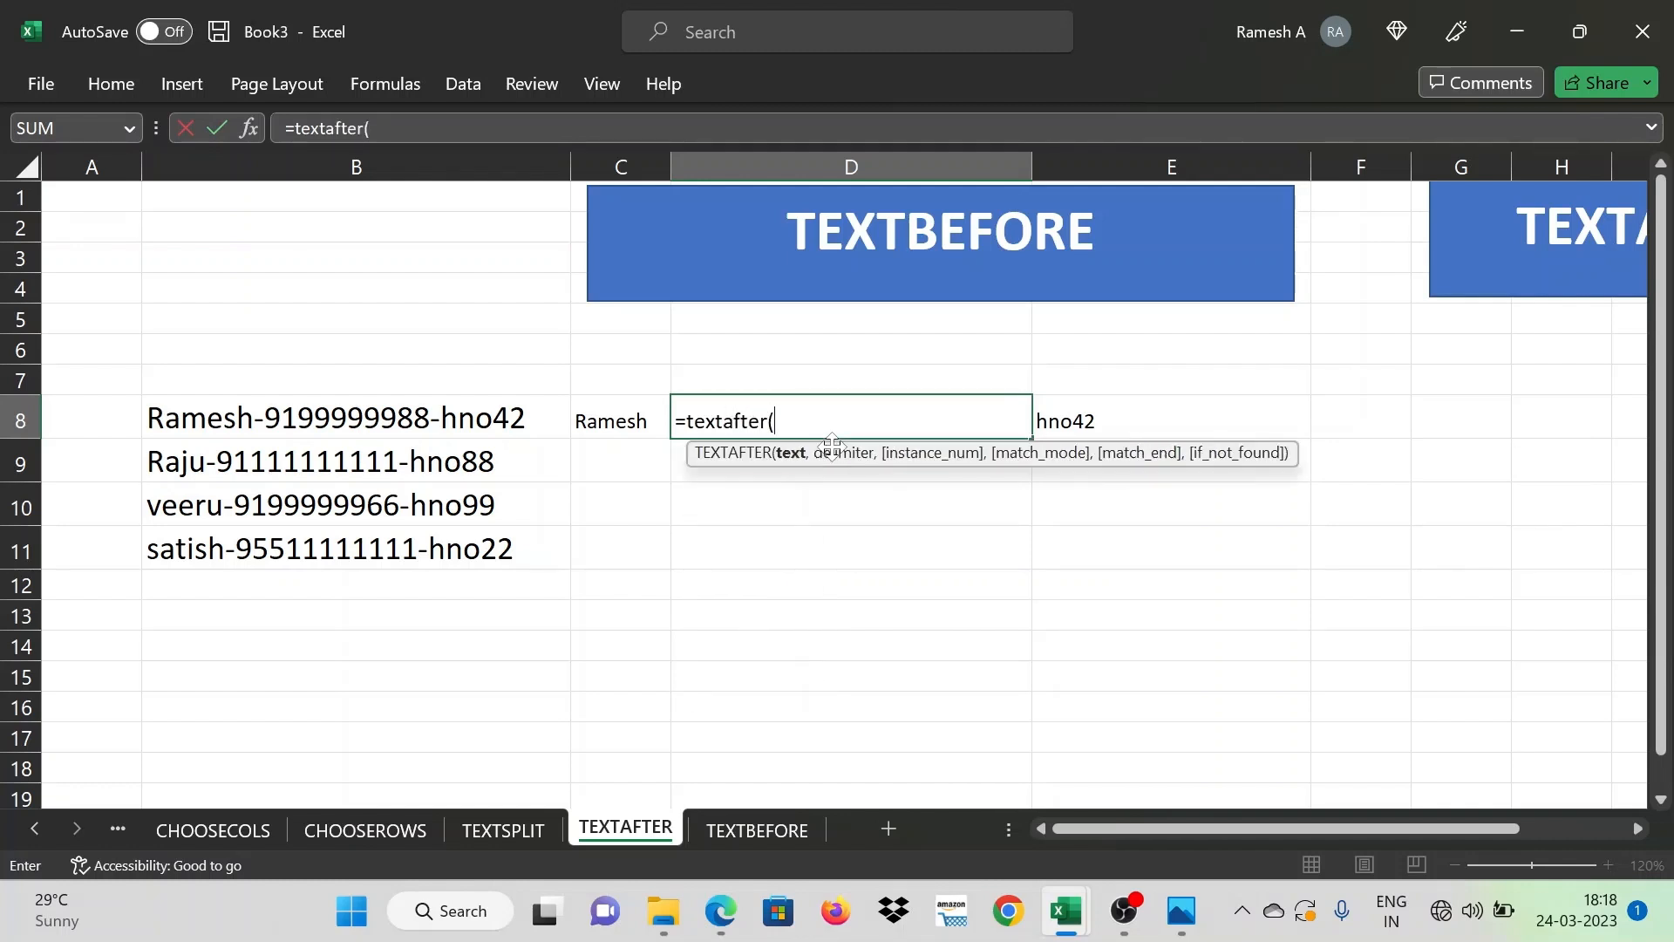
{"action": "left_click", "coordinate": [360, 408]}
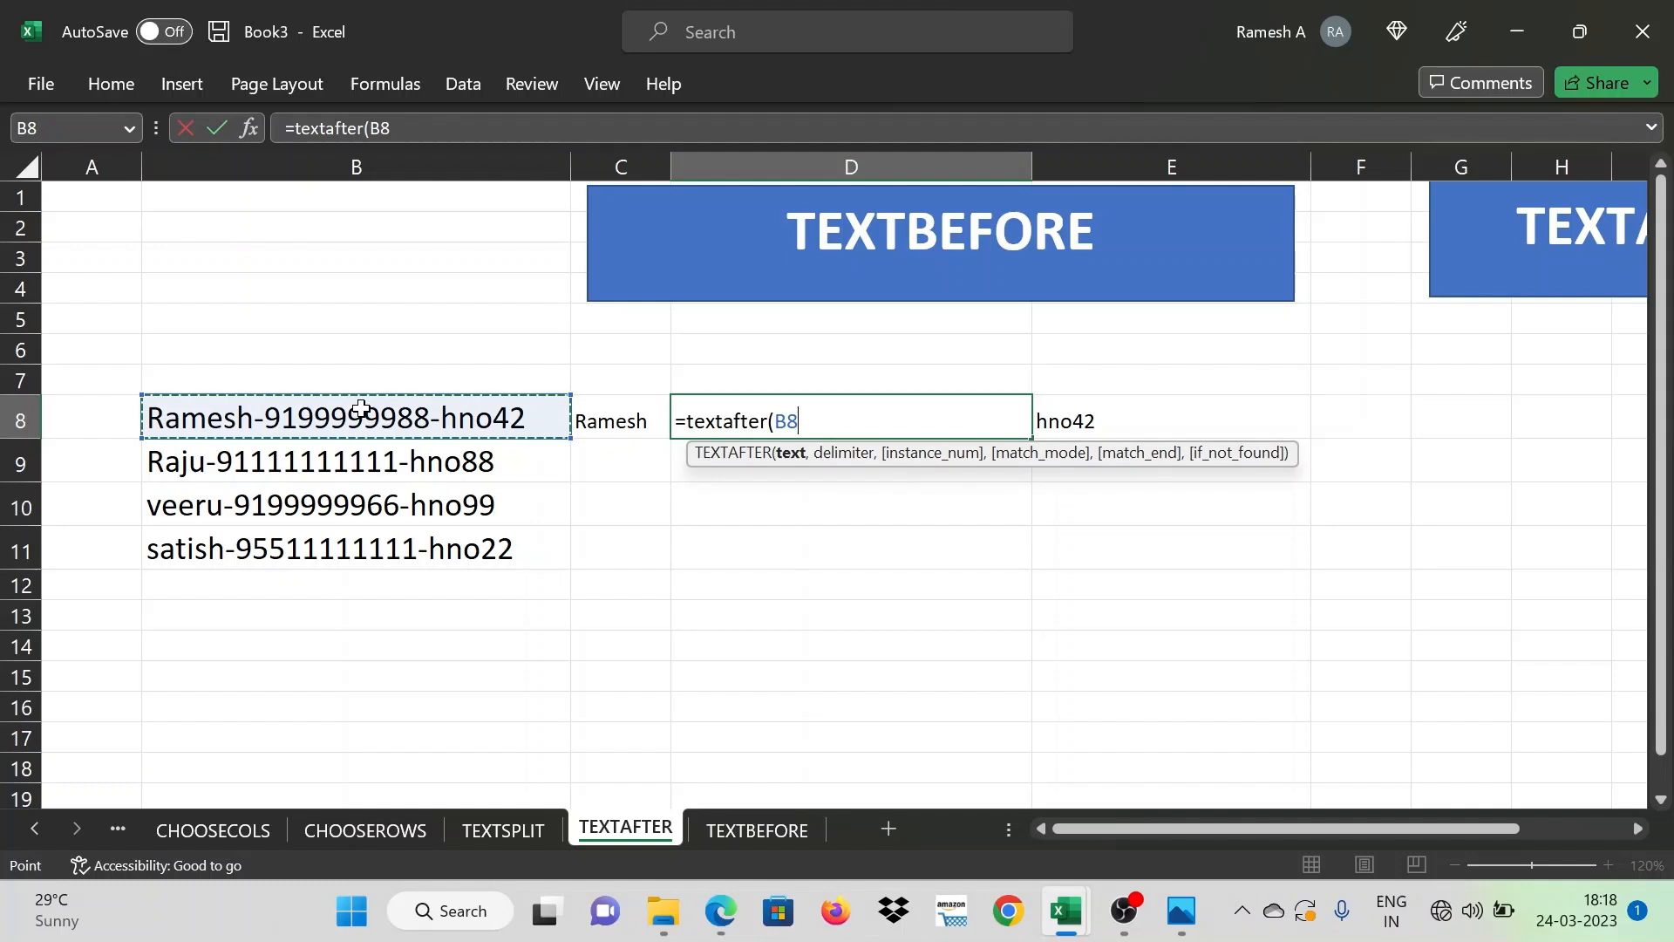
{"action": "type", "text": ",\"-"}
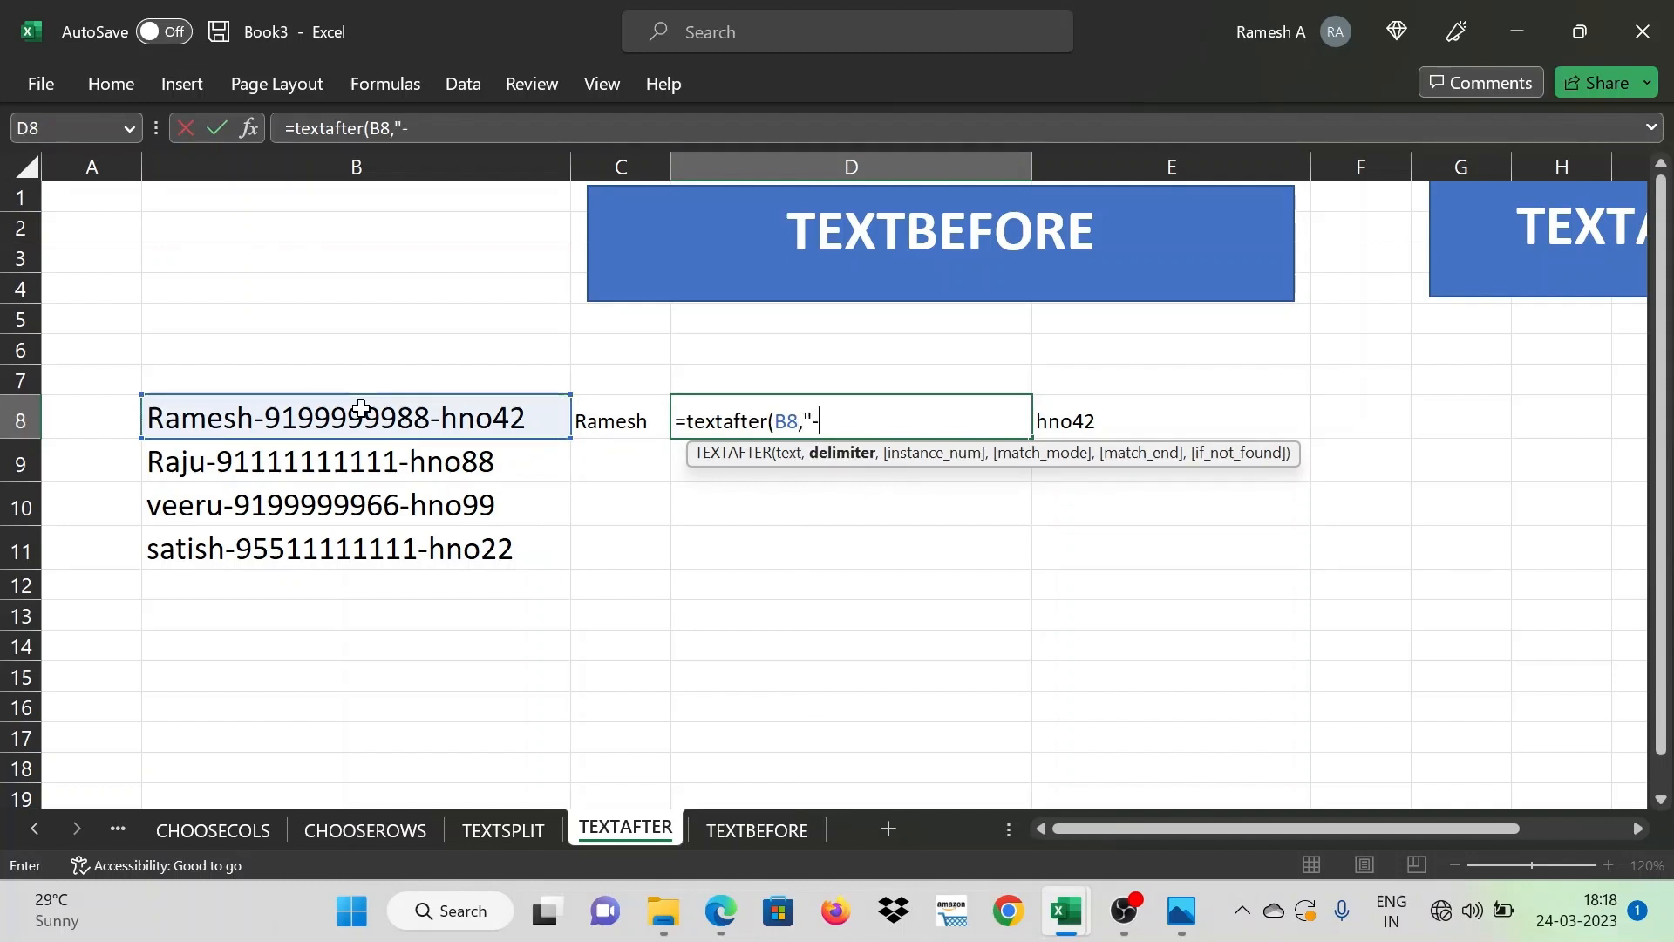
{"action": "type", "text": "\""}
{"action": "key", "text": "Return"}
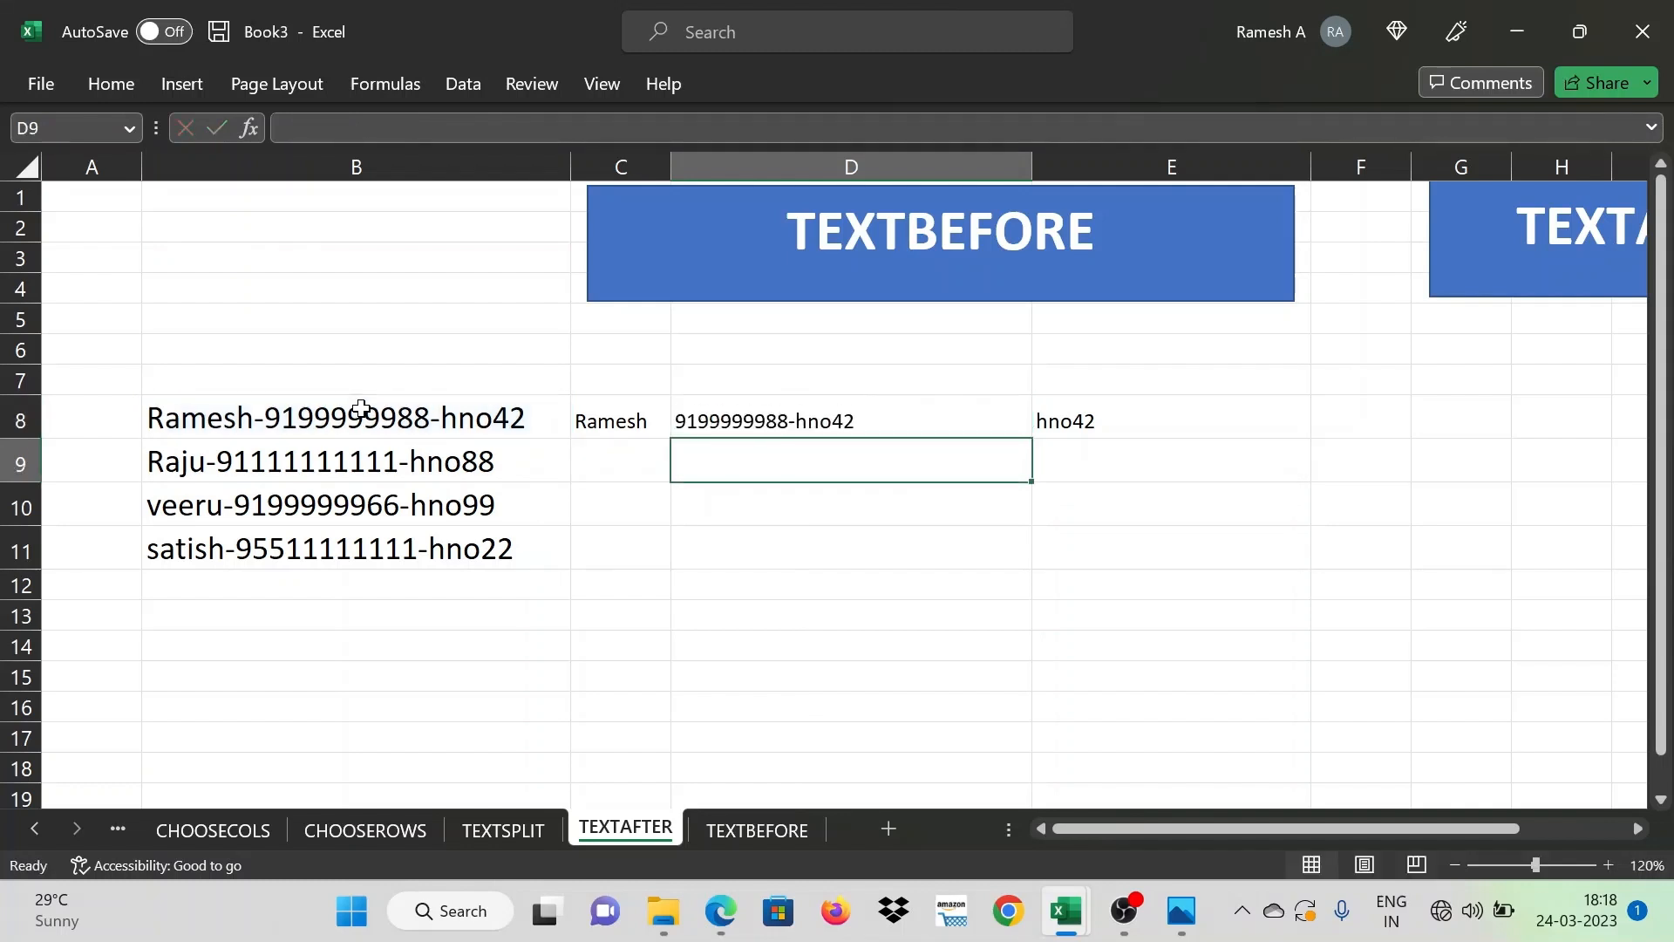
Fill the TEXTAFTER formula from D8 down to D11
{"action": "key", "text": "Up"}
{"action": "key", "text": "shift+Down"}
{"action": "key", "text": "shift+Down"}
{"action": "key", "text": "shift+Down"}
{"action": "key", "text": "ctrl+d"}
{"action": "key", "text": "Down"}
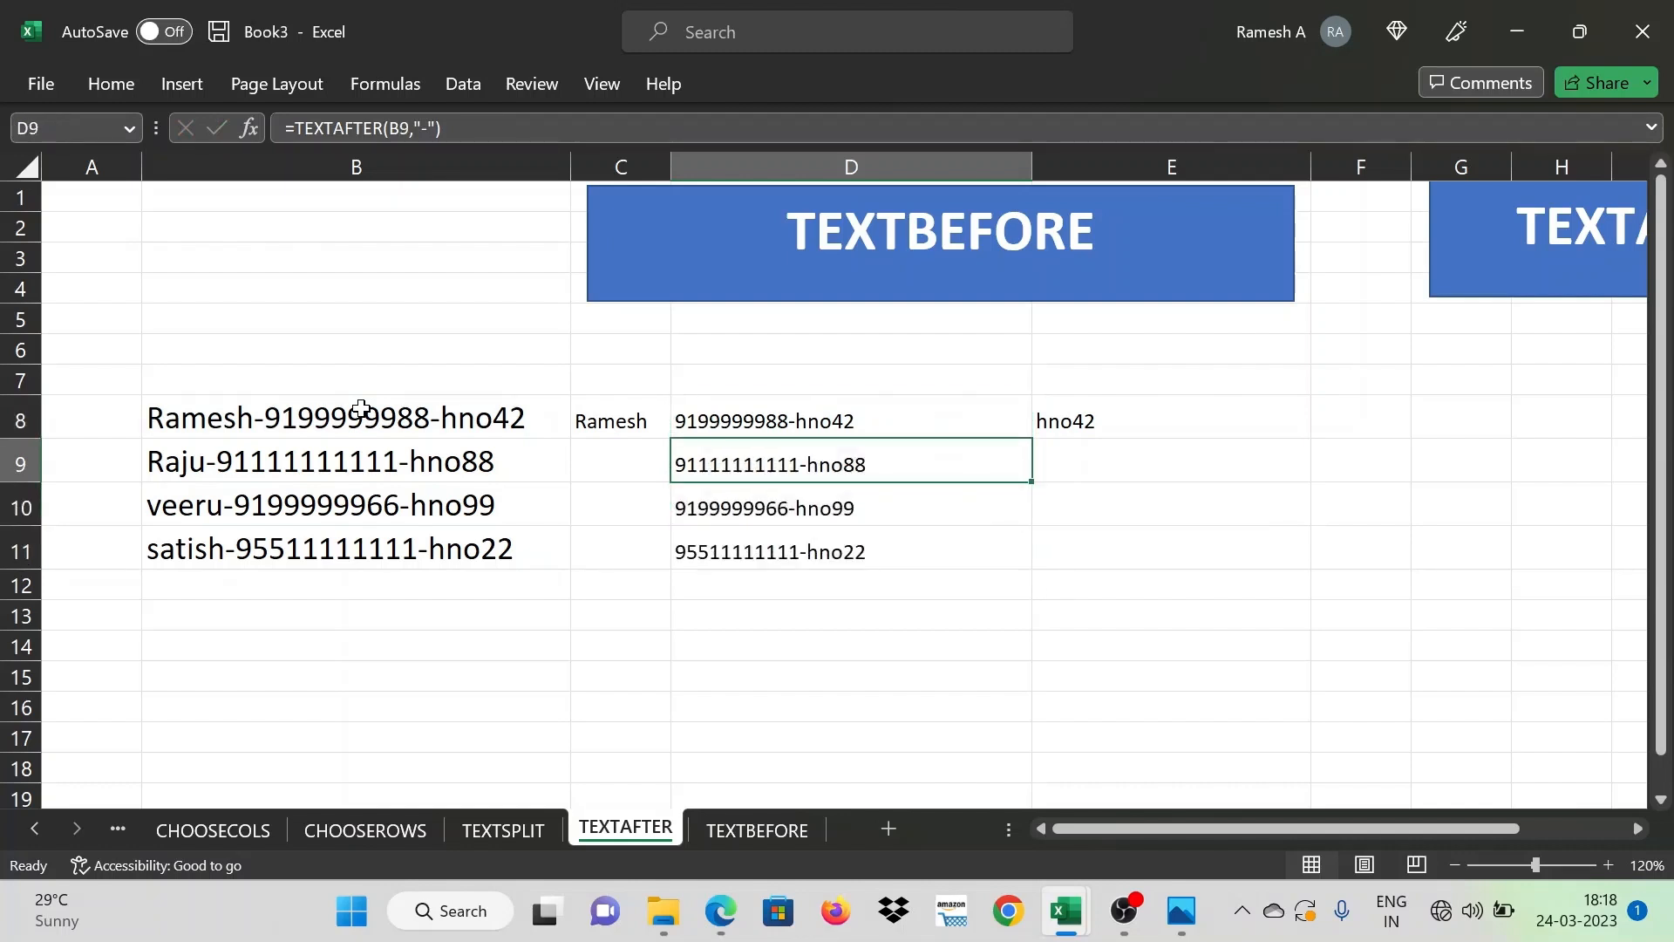
{"action": "key", "text": "Up"}
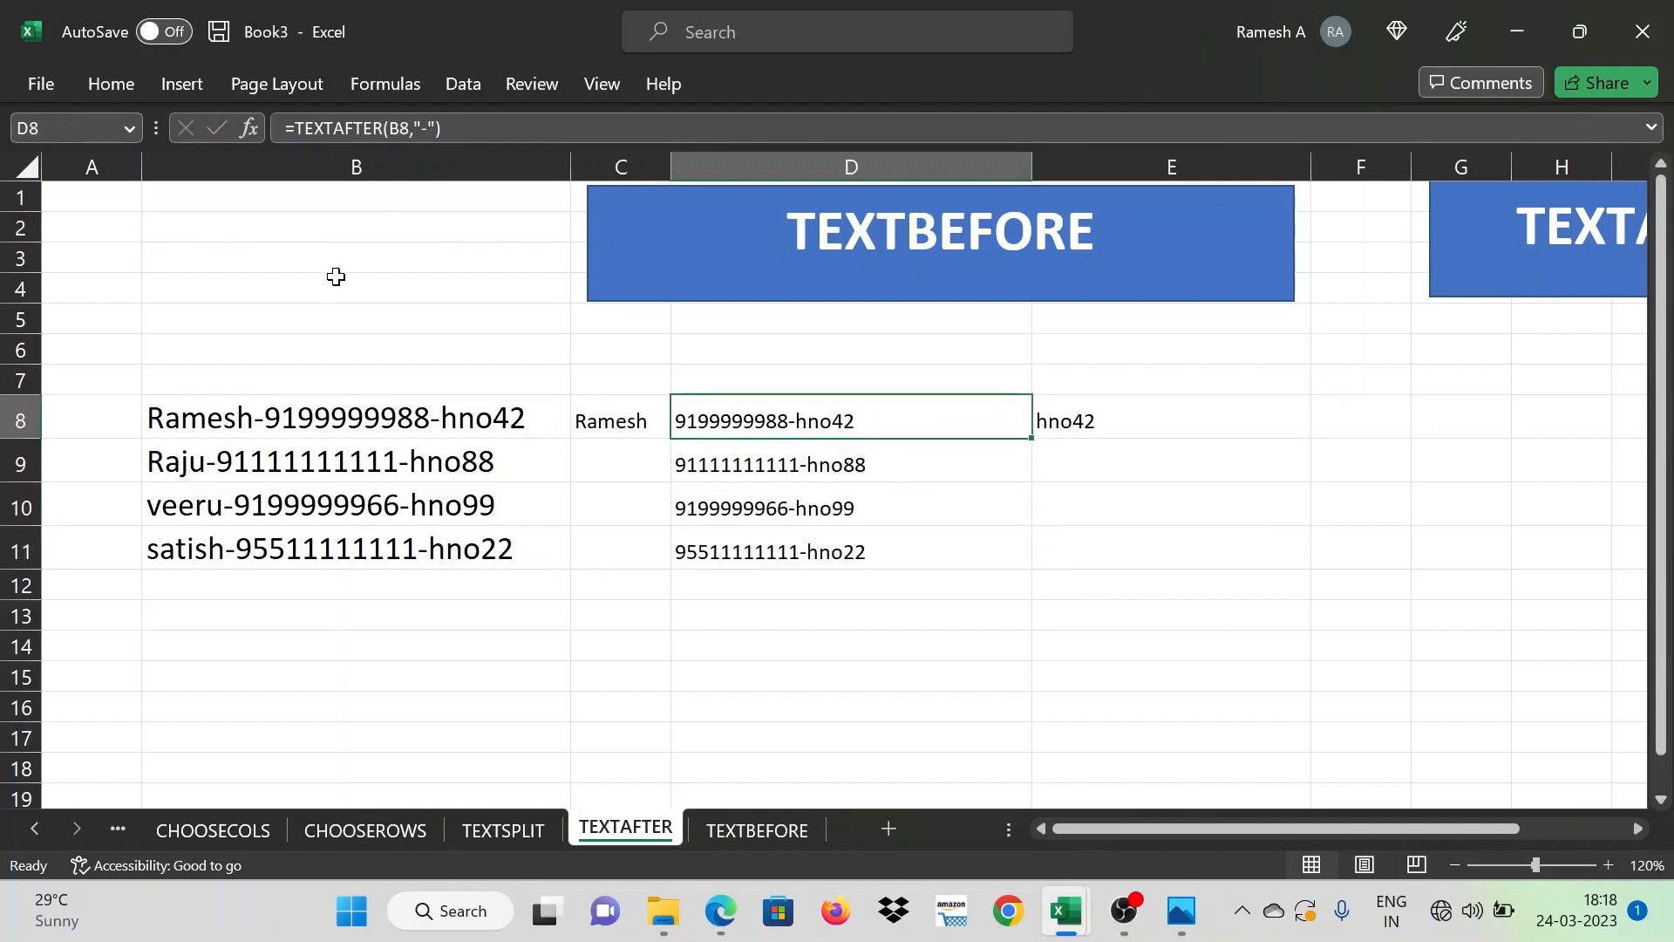
Nest the D8 formula in TEXTBEFORE as =TEXTBEFORE(TEXTAFTER(B8,"-"),"-") to extract the text between the two hyphens
{"action": "double_click", "coordinate": [686, 421]}
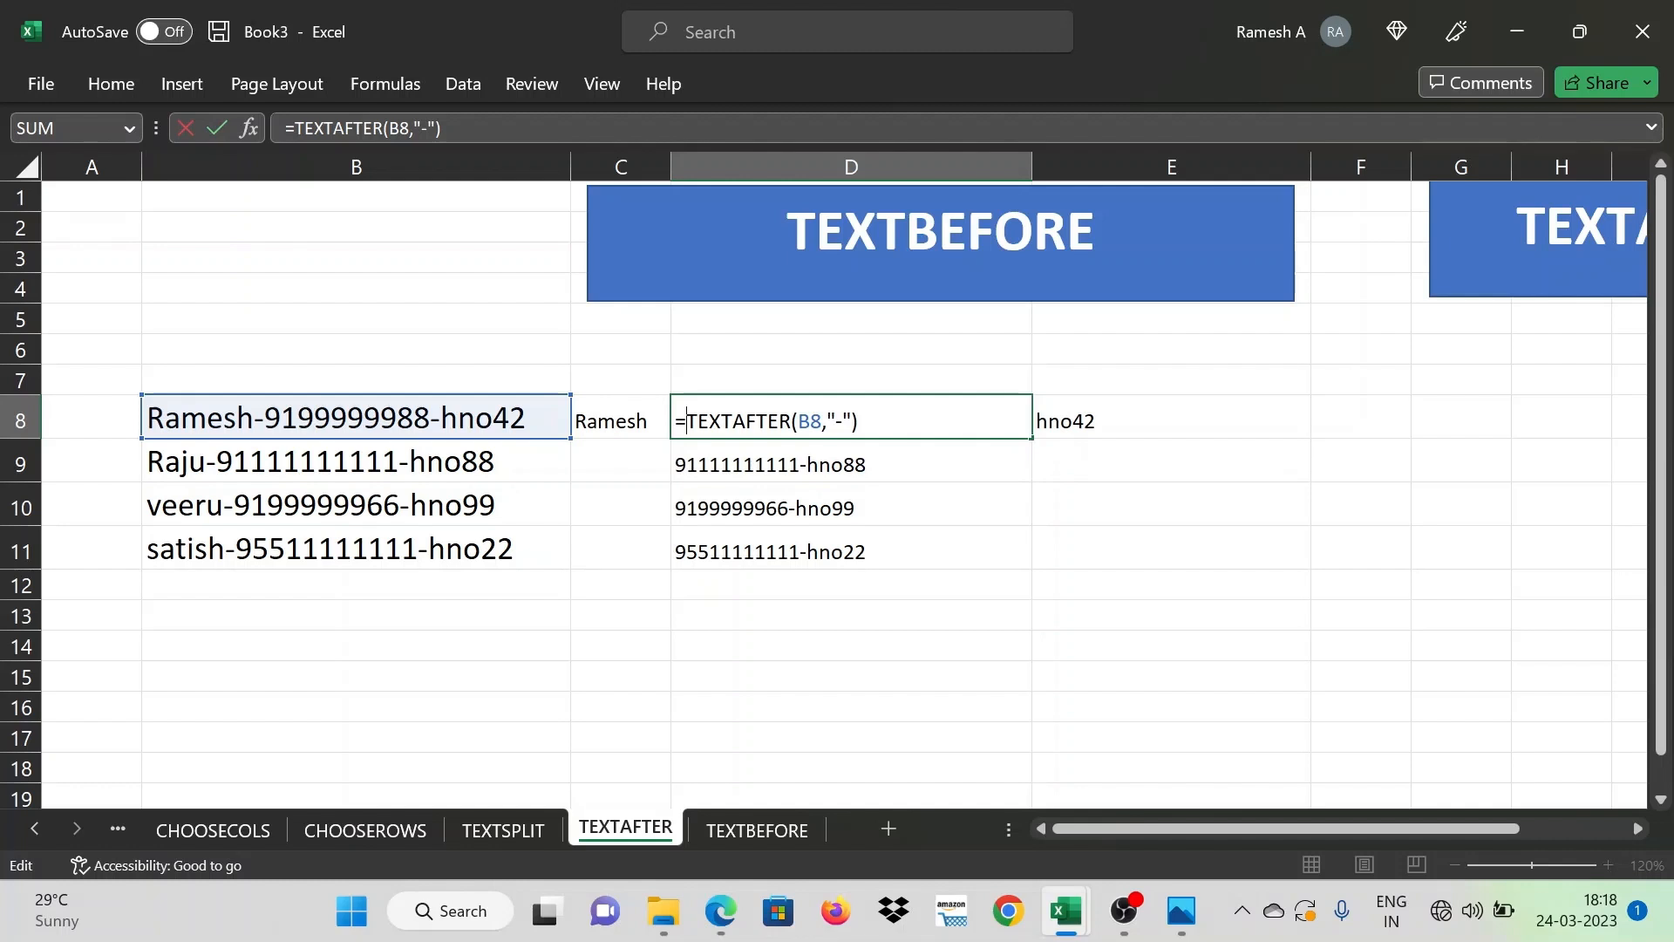
{"action": "type", "text": "te"}
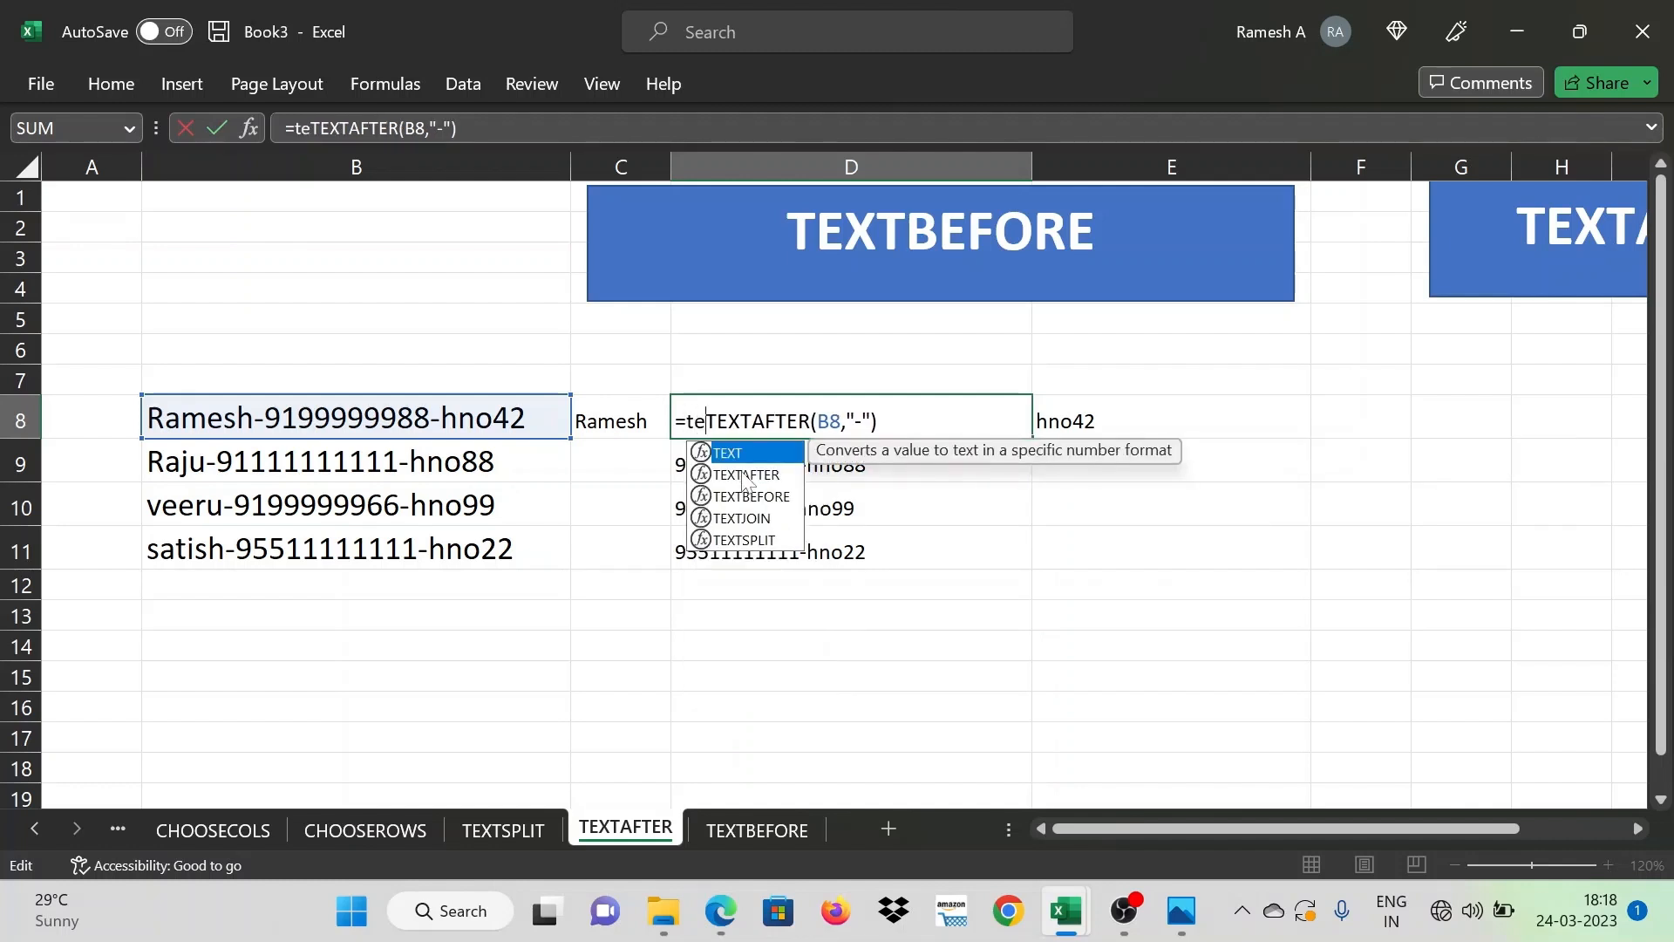
{"action": "type", "text": "xtbefore("}
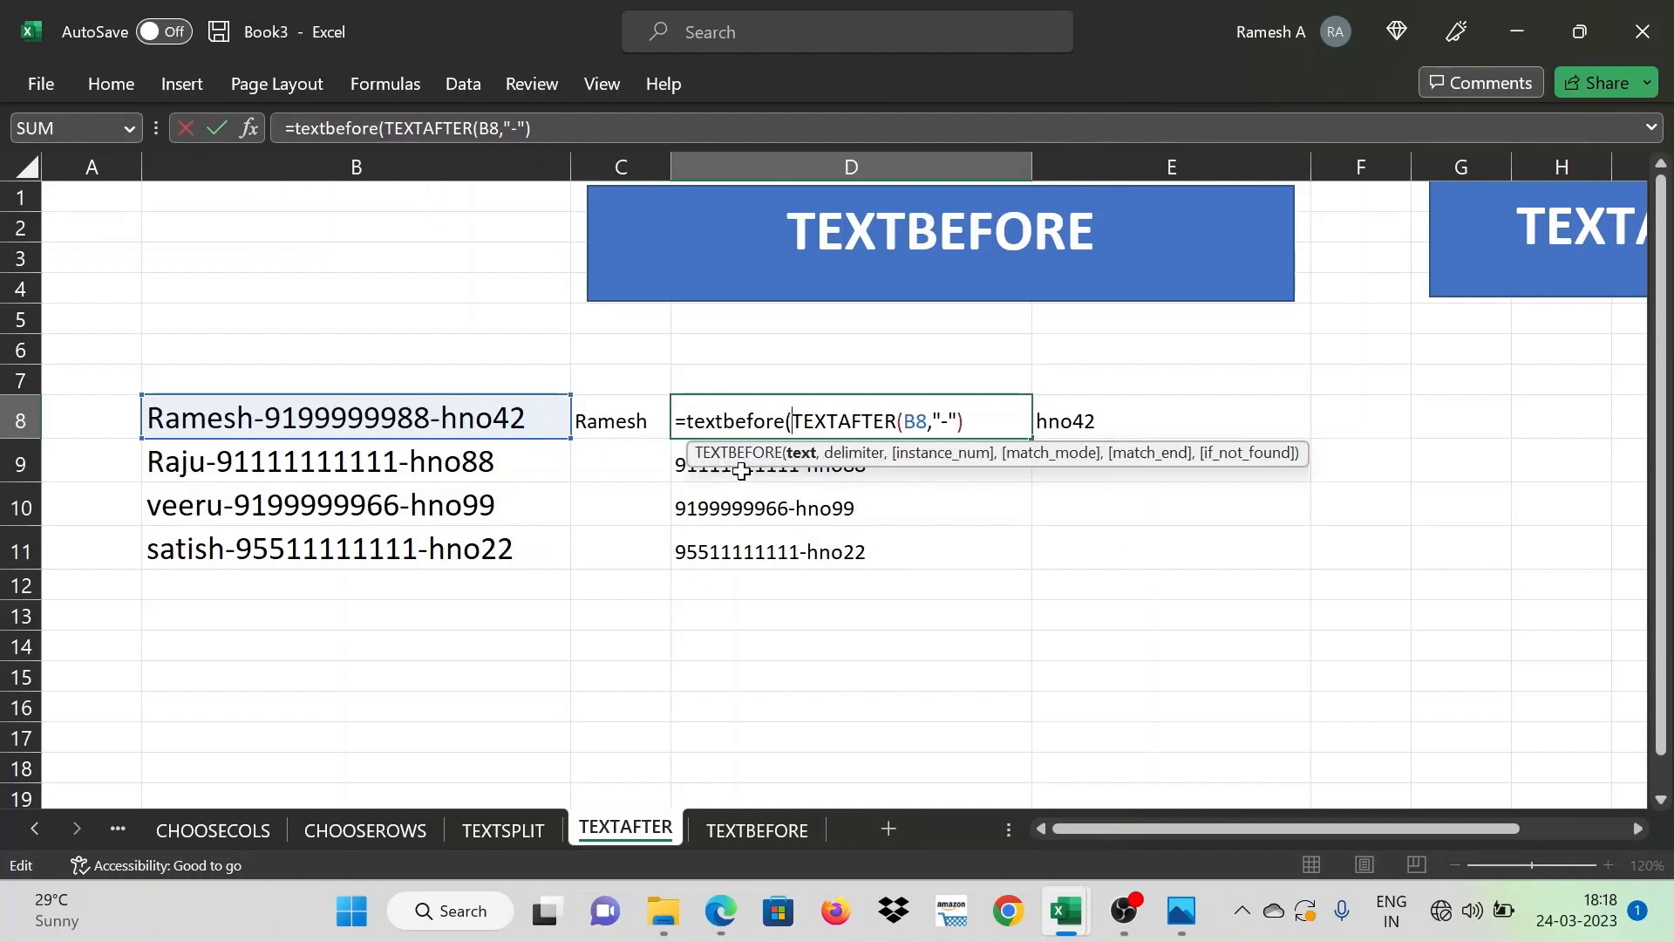
{"action": "type", "text": ",\""}
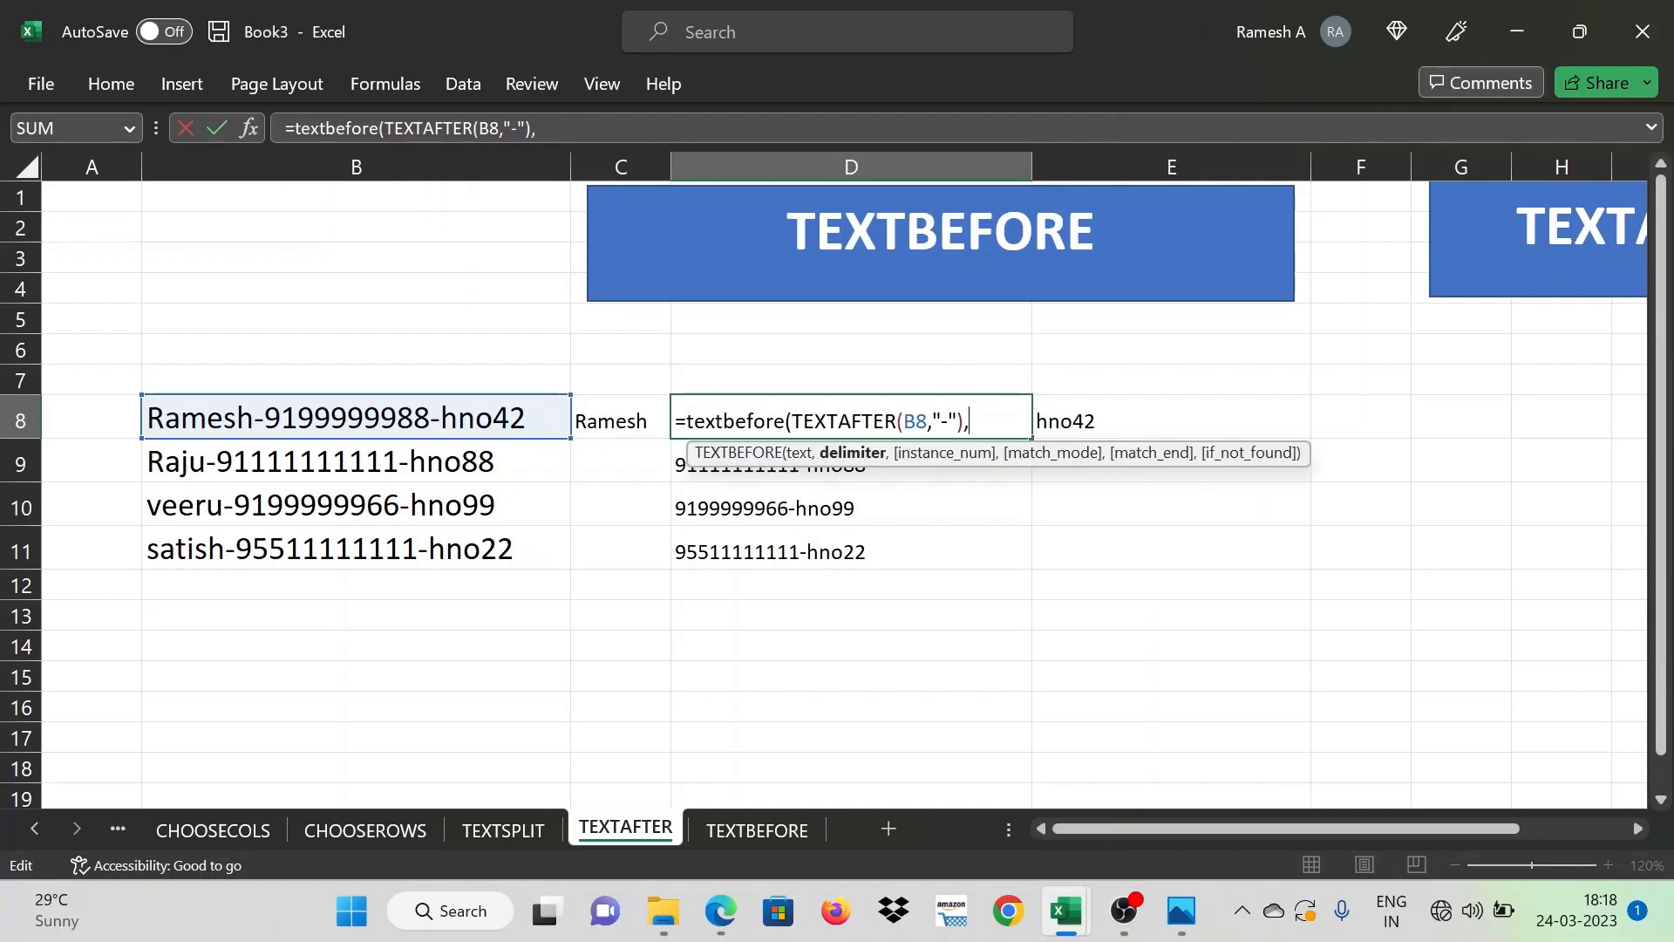
{"action": "type", "text": "-\")"}
{"action": "key", "text": "Return"}
Fill the nested formula in D8 and the TEXTBEFORE formula in C8 down through row 11
{"action": "left_click", "coordinate": [1000, 415]}
{"action": "key", "text": "ctrl+shift+Down"}
{"action": "key", "text": "ctrl+d"}
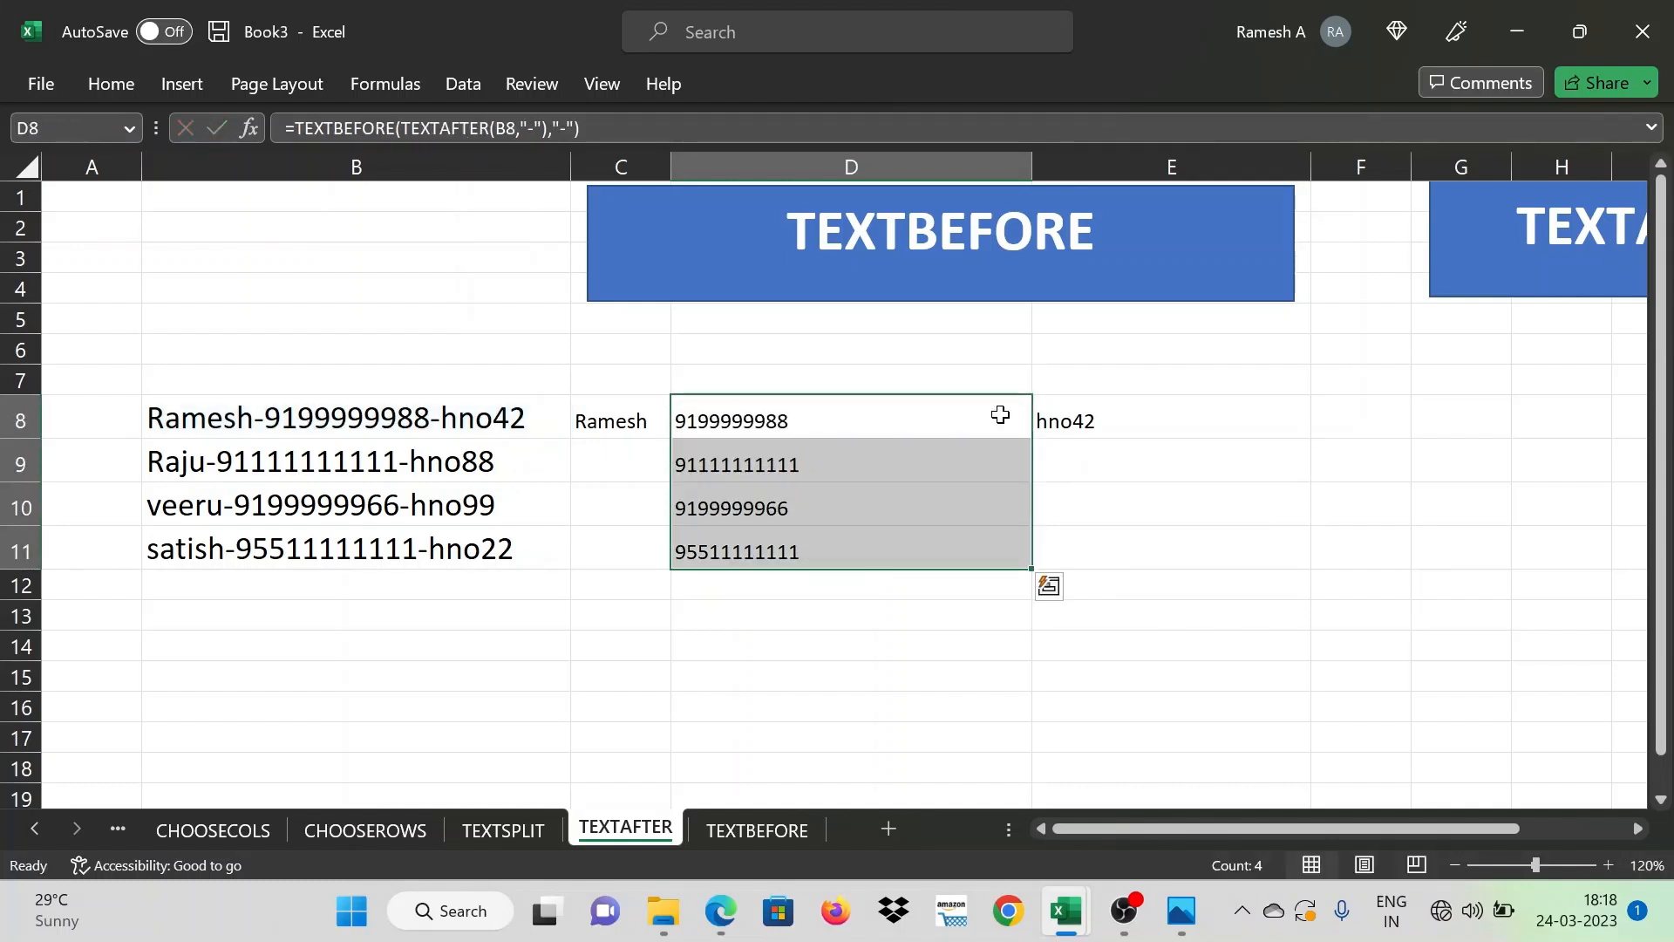
{"action": "key", "text": "Left"}
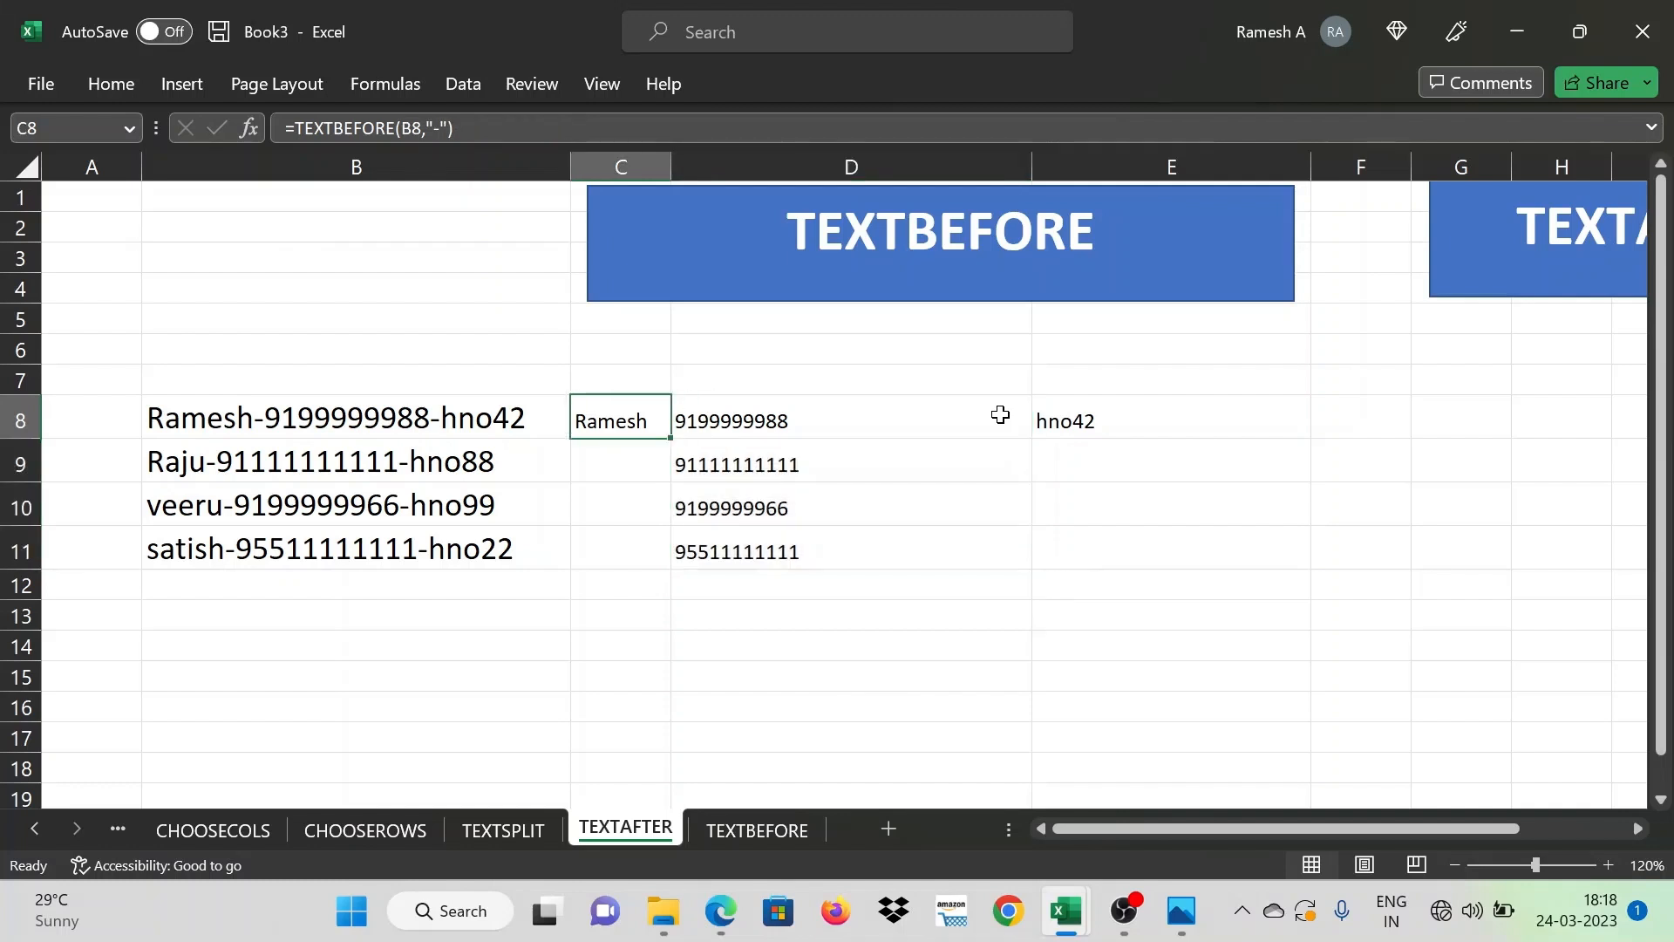
{"action": "key", "text": "ctrl+shift+Down"}
{"action": "key", "text": "ctrl+d"}
Fill the TEXTAFTER formula from E8 down to E11
{"action": "key", "text": "Right"}
{"action": "key", "text": "Right"}
{"action": "key", "text": "shift+Down"}
{"action": "key", "text": "shift+Down"}
{"action": "key", "text": "shift+Down"}
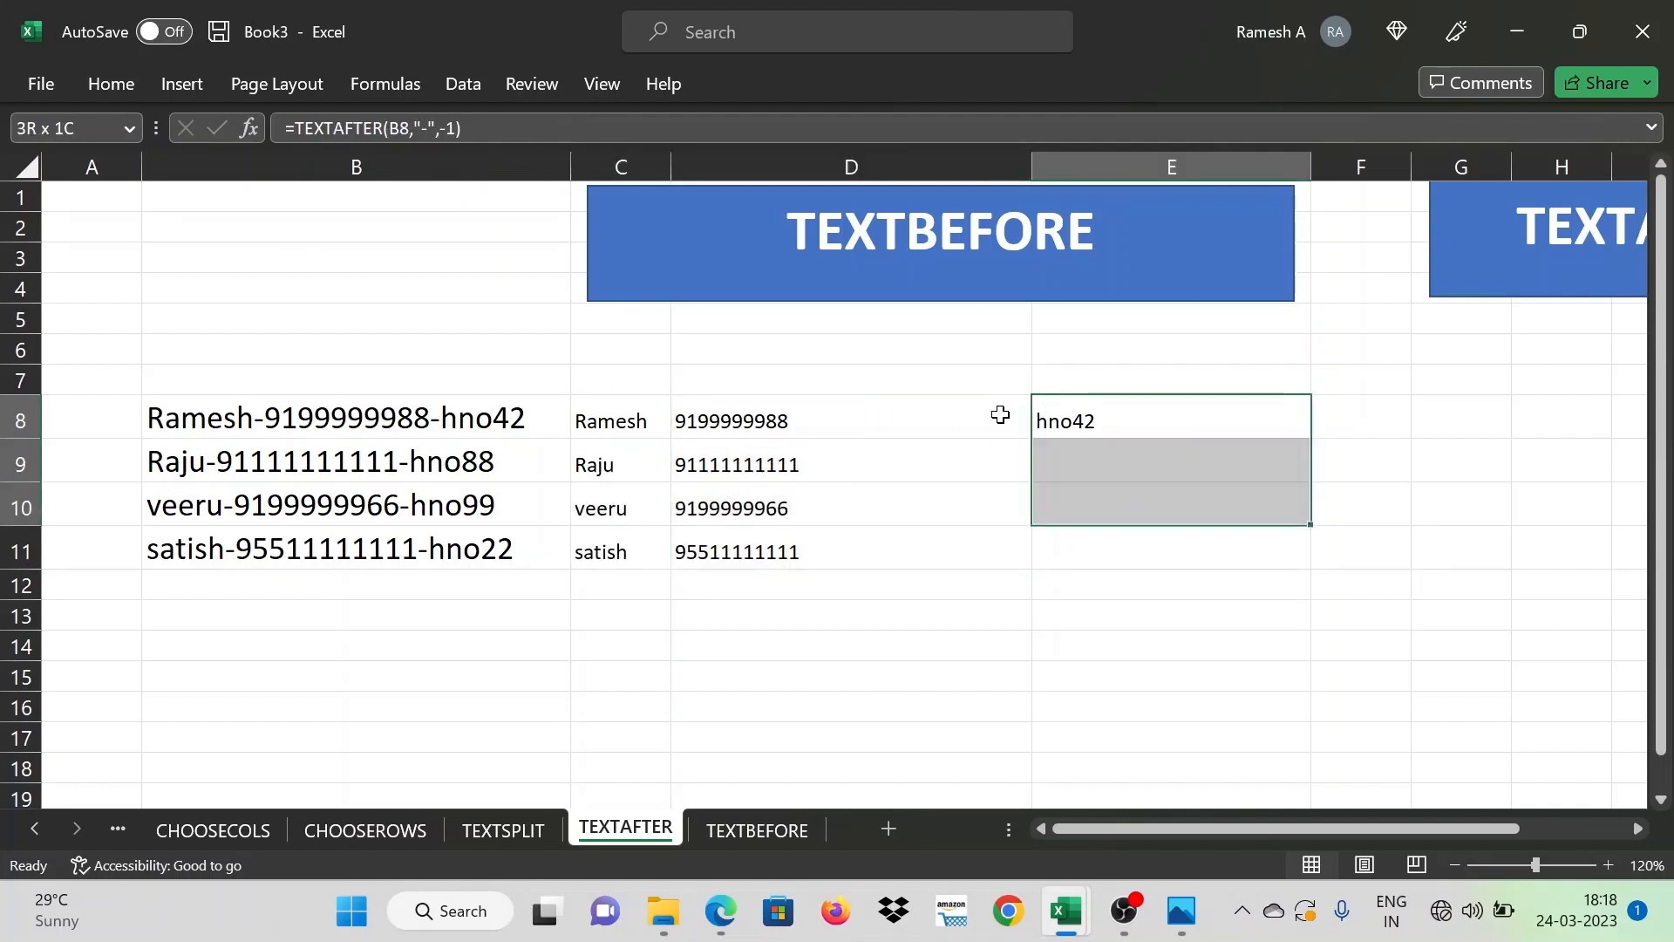
{"action": "key", "text": "ctrl+d"}
{"action": "key", "text": "Down"}
{"action": "key", "text": "Down"}
{"action": "key", "text": "Down"}
{"action": "key", "text": "Down"}
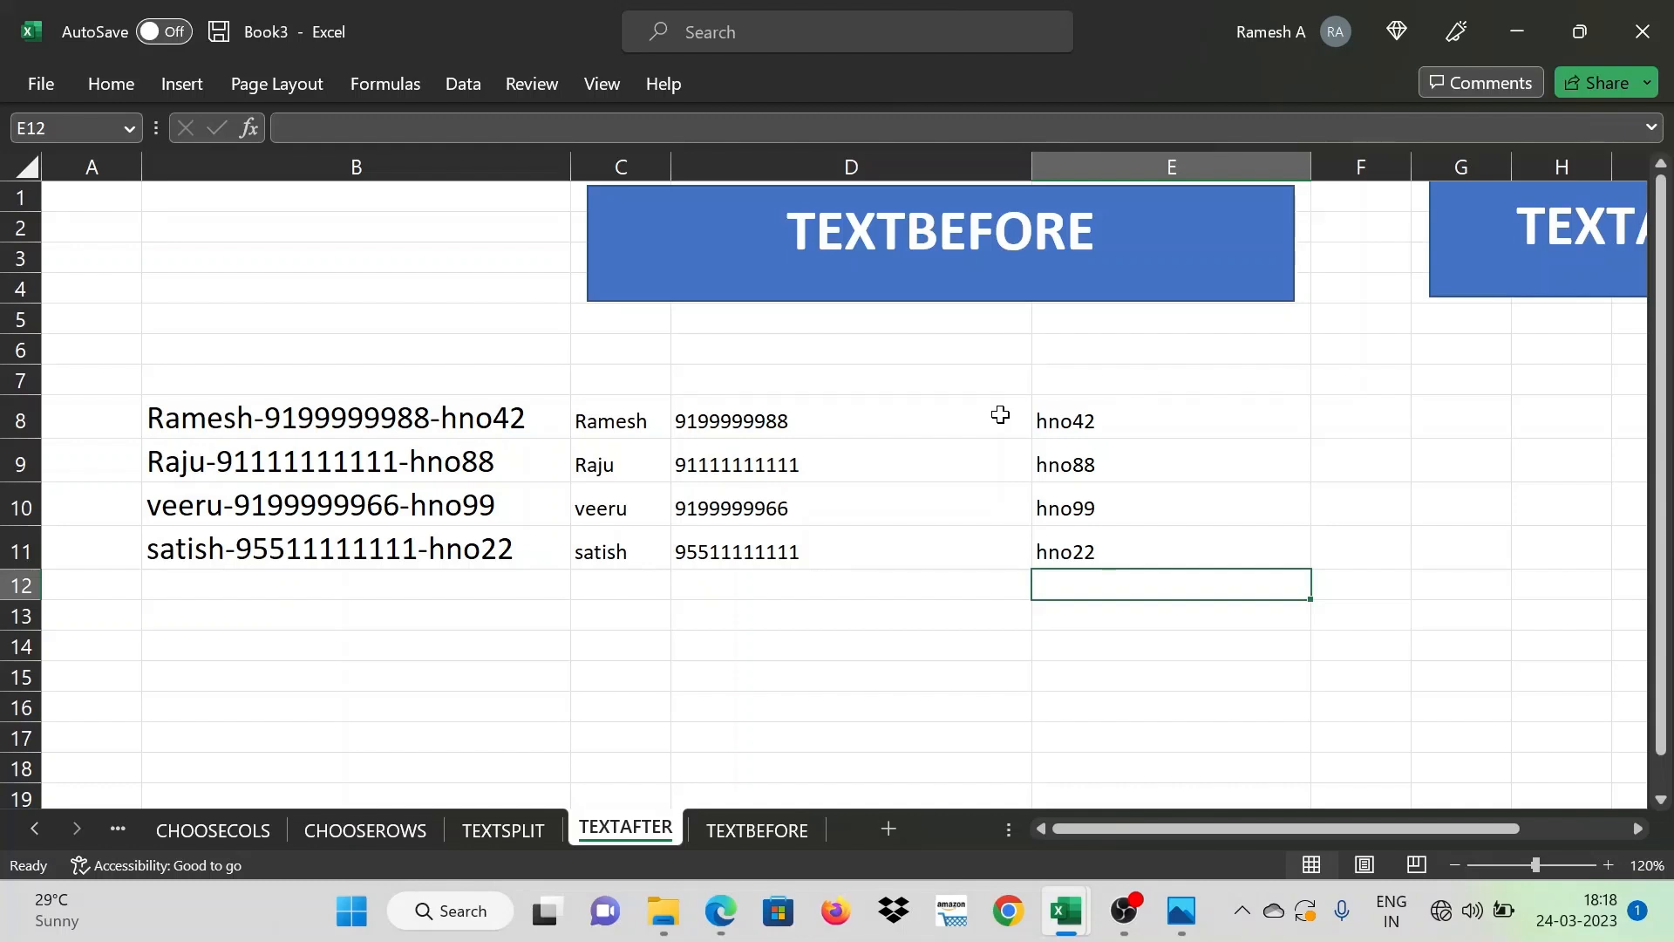
Extend the outer TEXTBEFORE in D8 with blank instance_num, match_mode and match_end arguments
{"action": "key", "text": "Up"}
{"action": "key", "text": "Up"}
{"action": "key", "text": "Up"}
{"action": "key", "text": "Up"}
{"action": "double_click", "coordinate": [785, 422]}
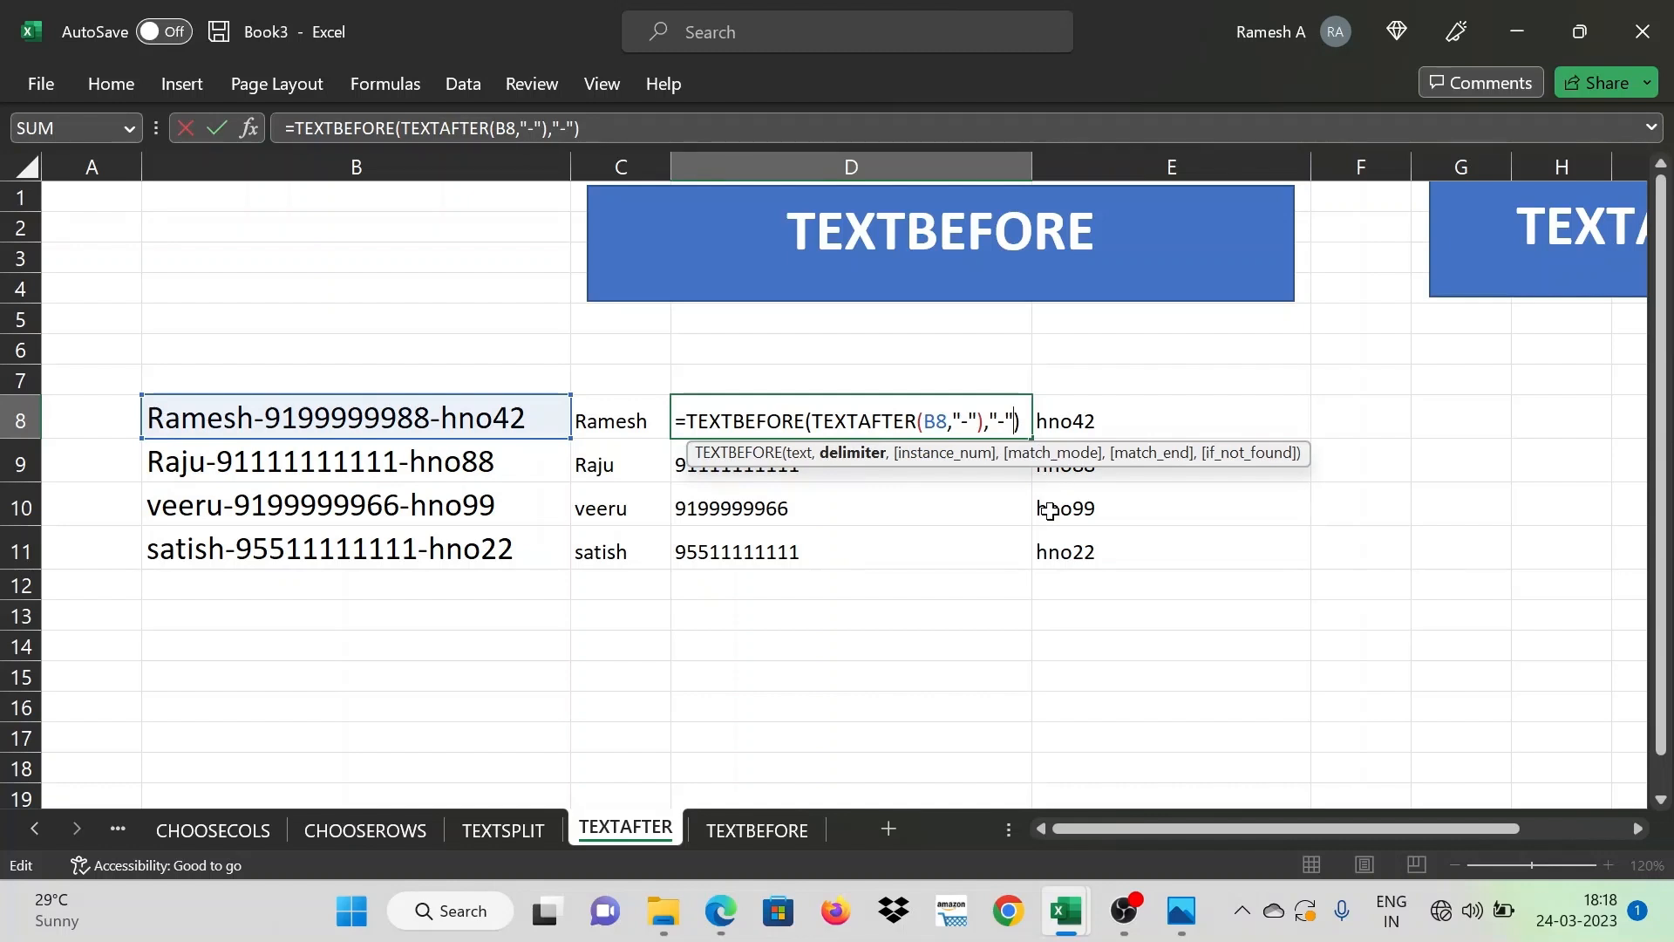
{"action": "type", "text": ","}
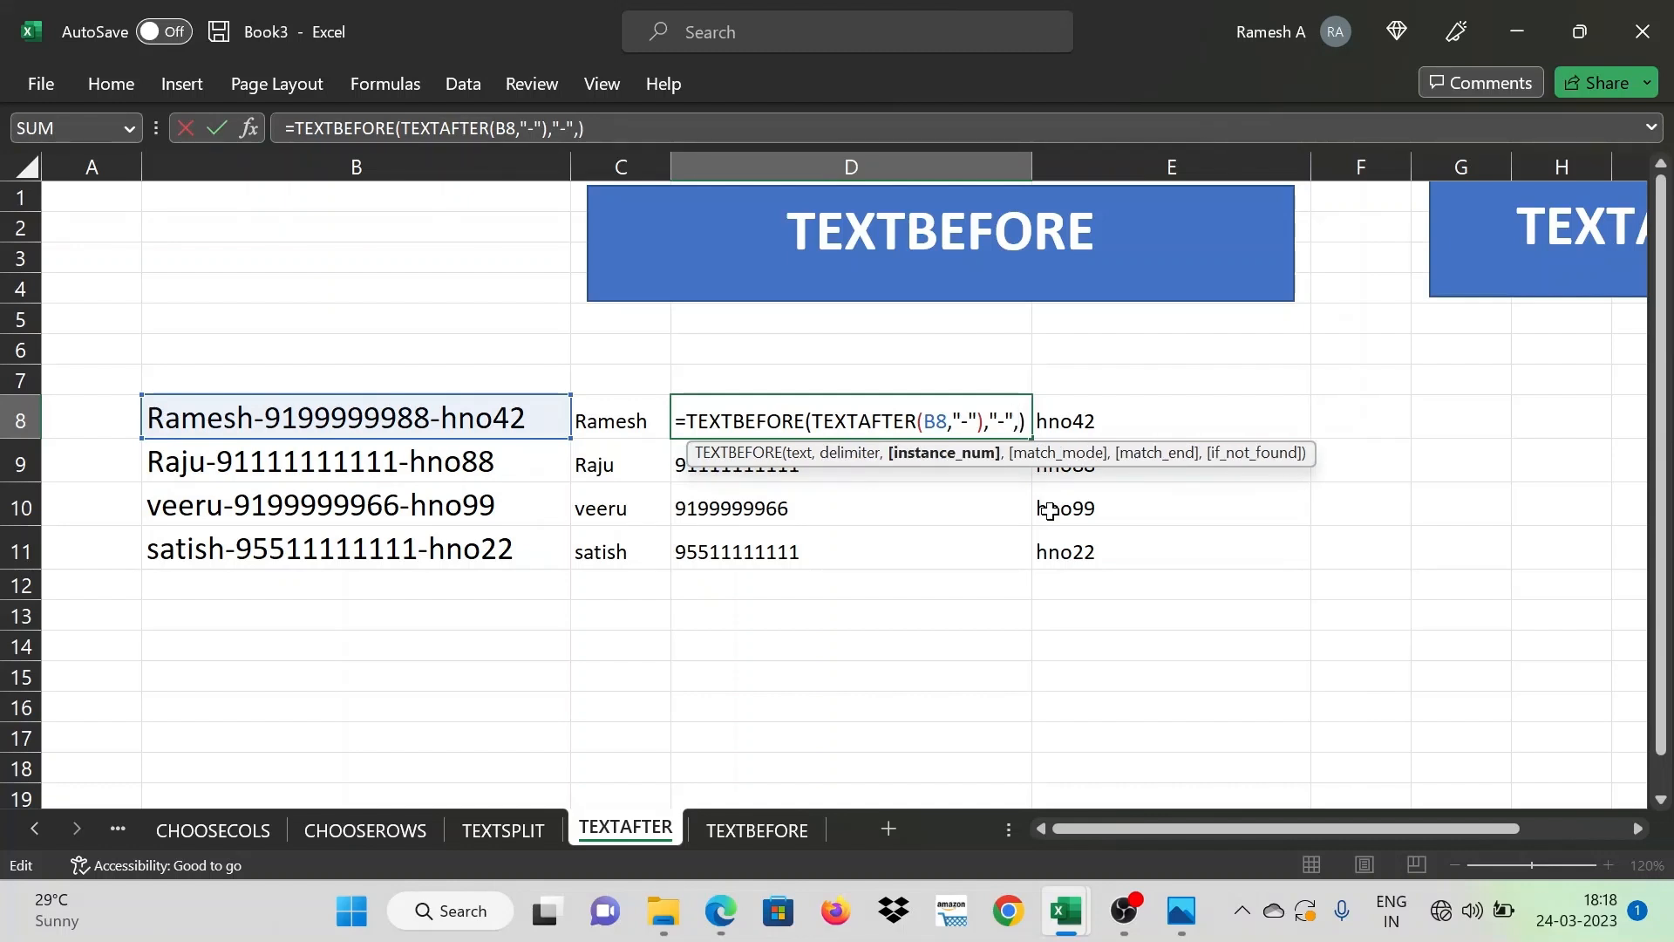
{"action": "type", "text": ","}
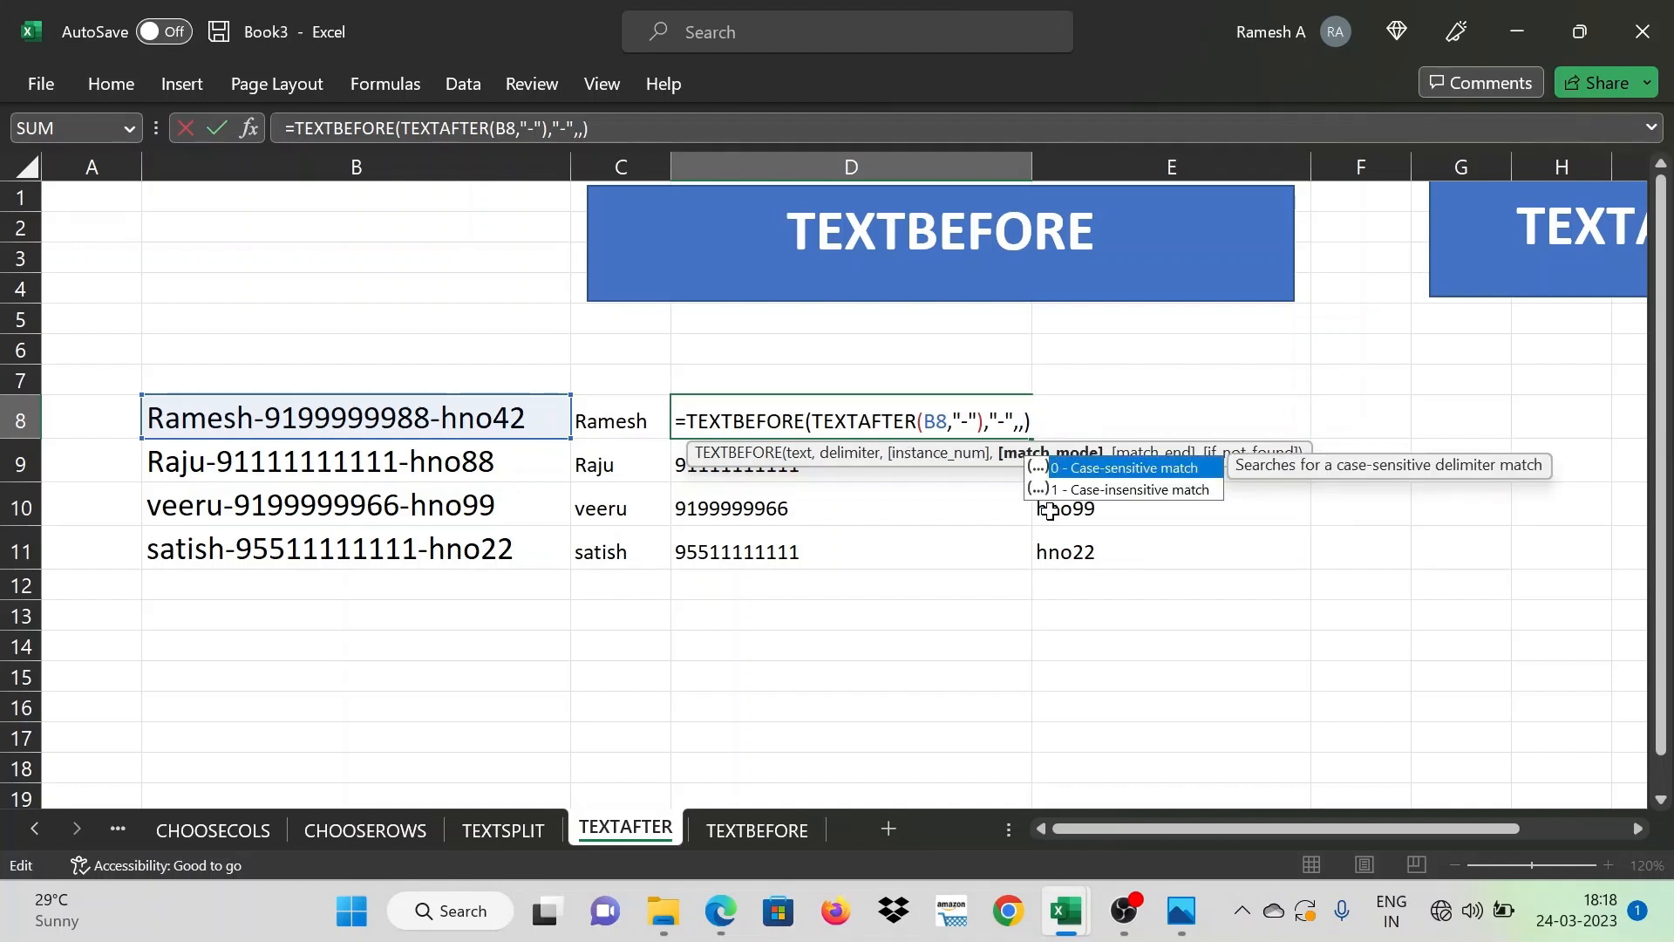
{"action": "type", "text": ","}
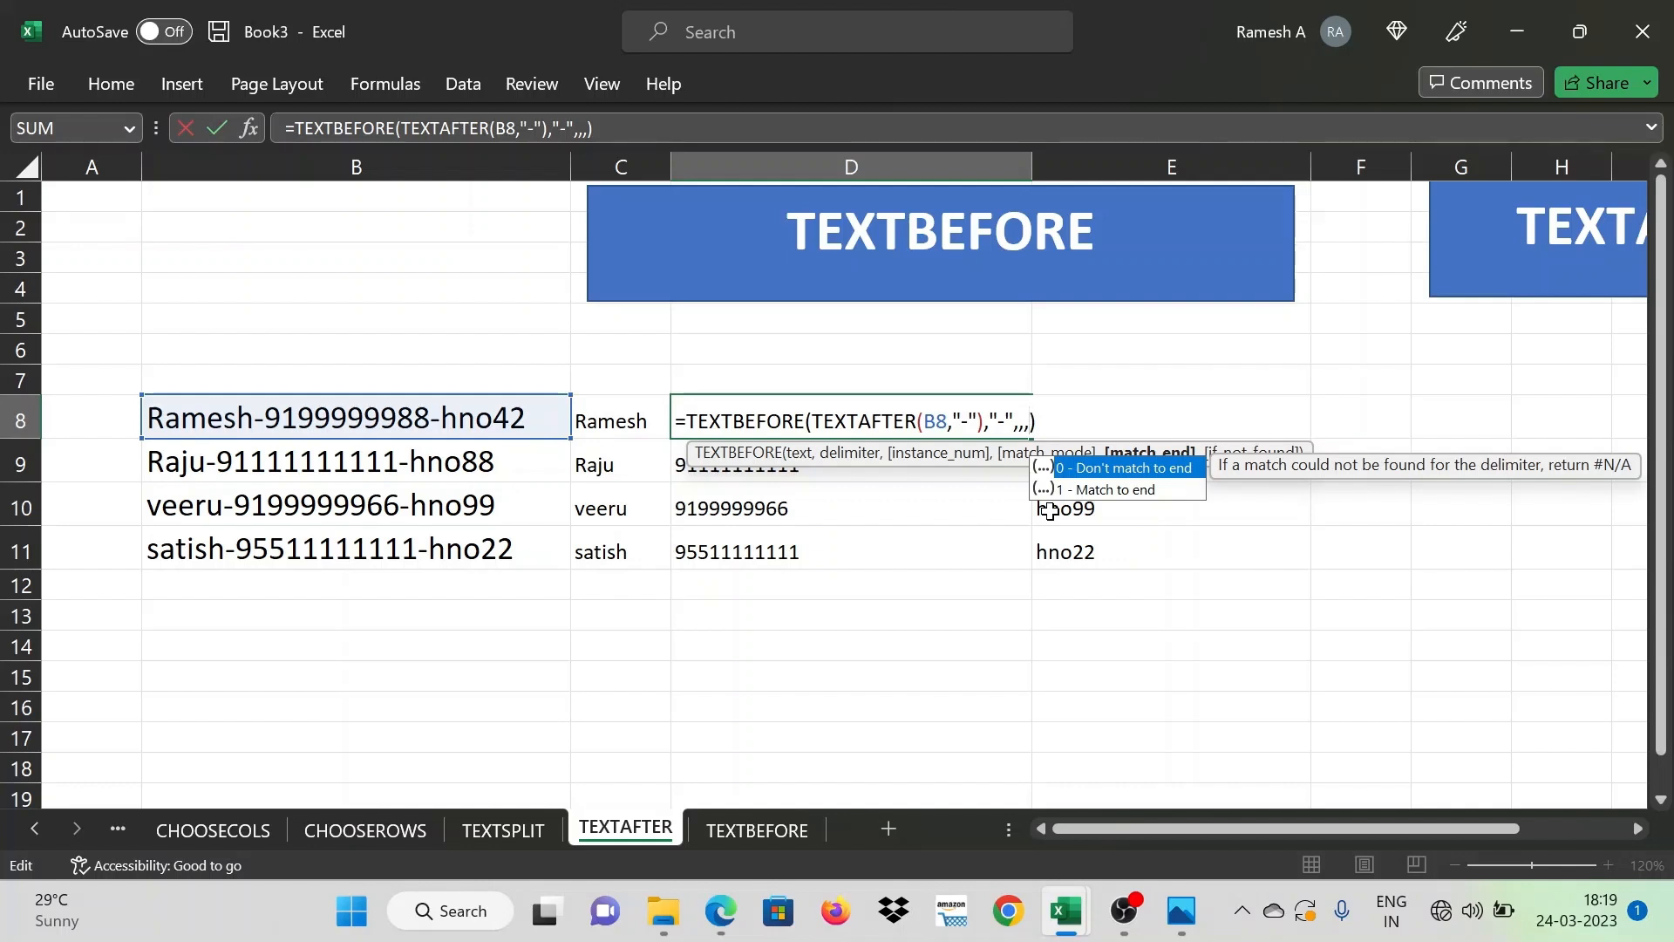
{"action": "key", "text": "ctrl+Return"}
Enter only the first name from B11, without any hyphen, in B12 and review the results in C12:E12
{"action": "key", "text": "Down"}
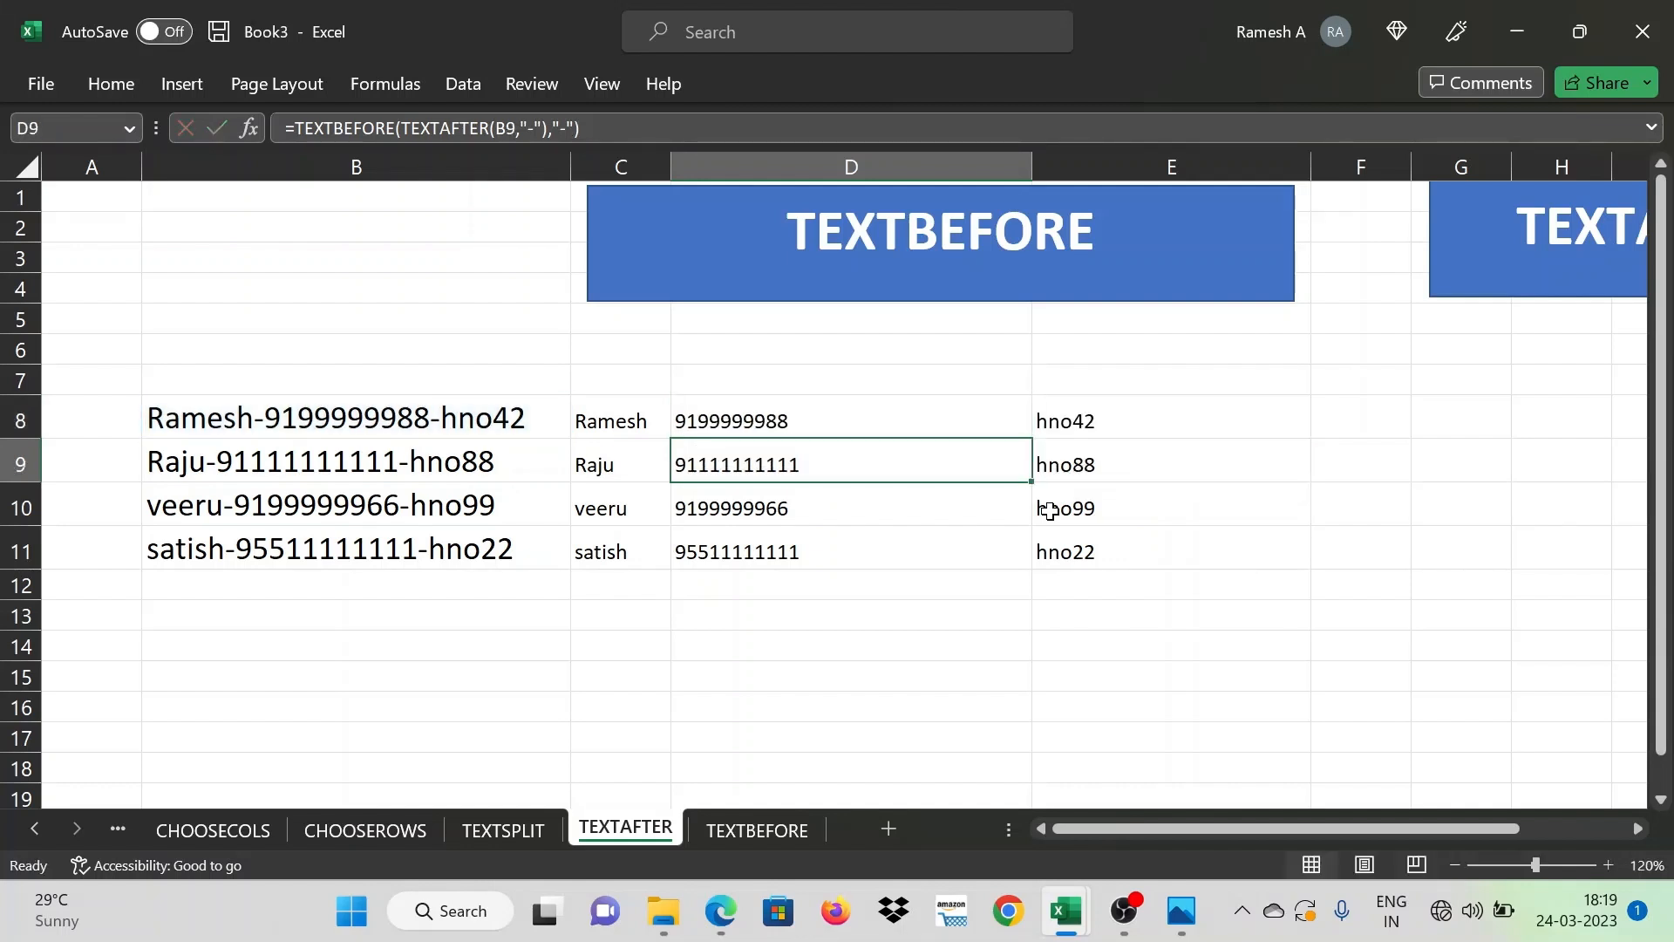
{"action": "key", "text": "Down"}
{"action": "key", "text": "Down"}
{"action": "key", "text": "Down"}
{"action": "key", "text": "Down"}
{"action": "key", "text": "Left"}
{"action": "key", "text": "Left"}
{"action": "key", "text": "Up"}
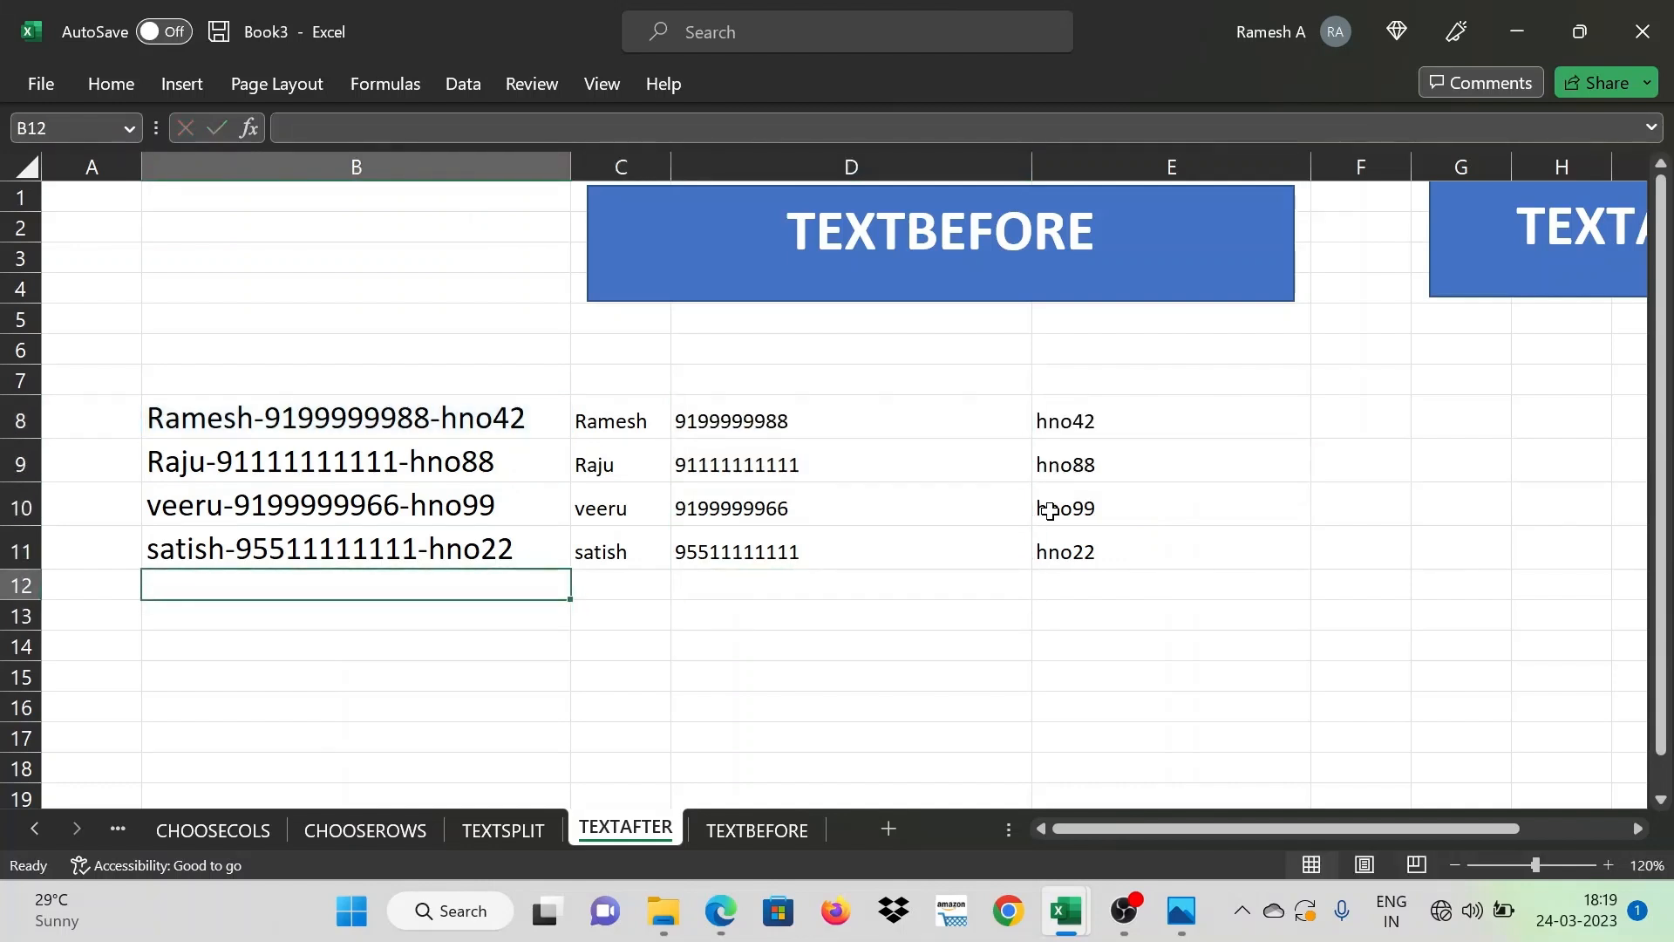
{"action": "type", "text": "Satish"}
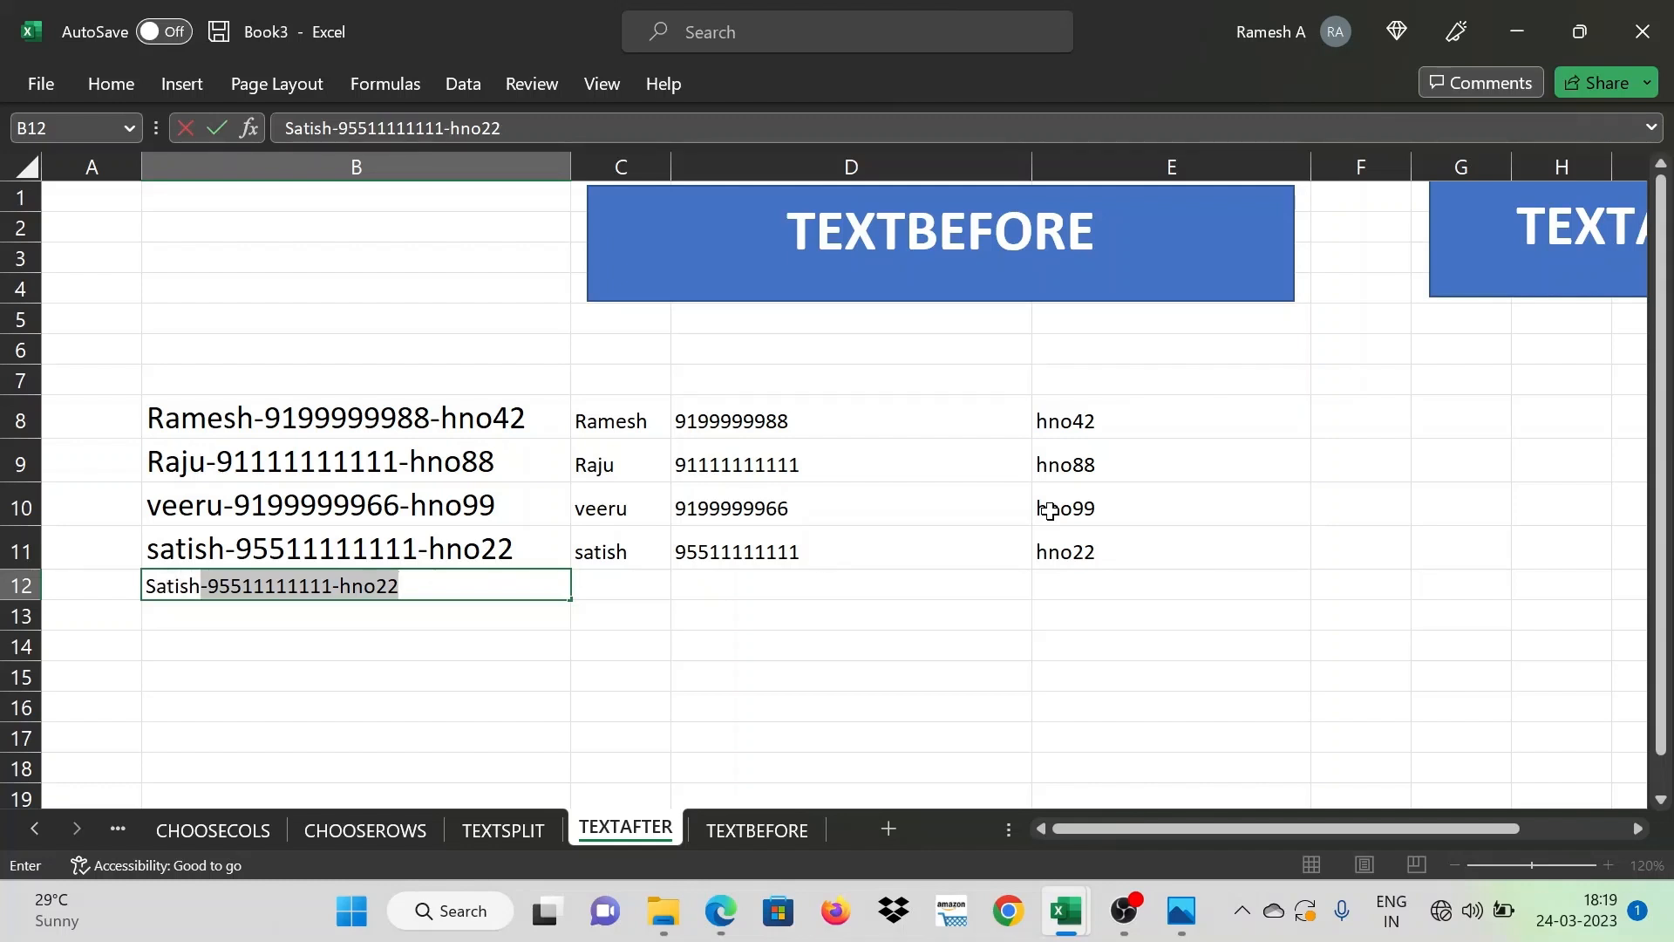
{"action": "key", "text": "Delete"}
{"action": "key", "text": "Return"}
{"action": "key", "text": "Up"}
{"action": "key", "text": "Right"}
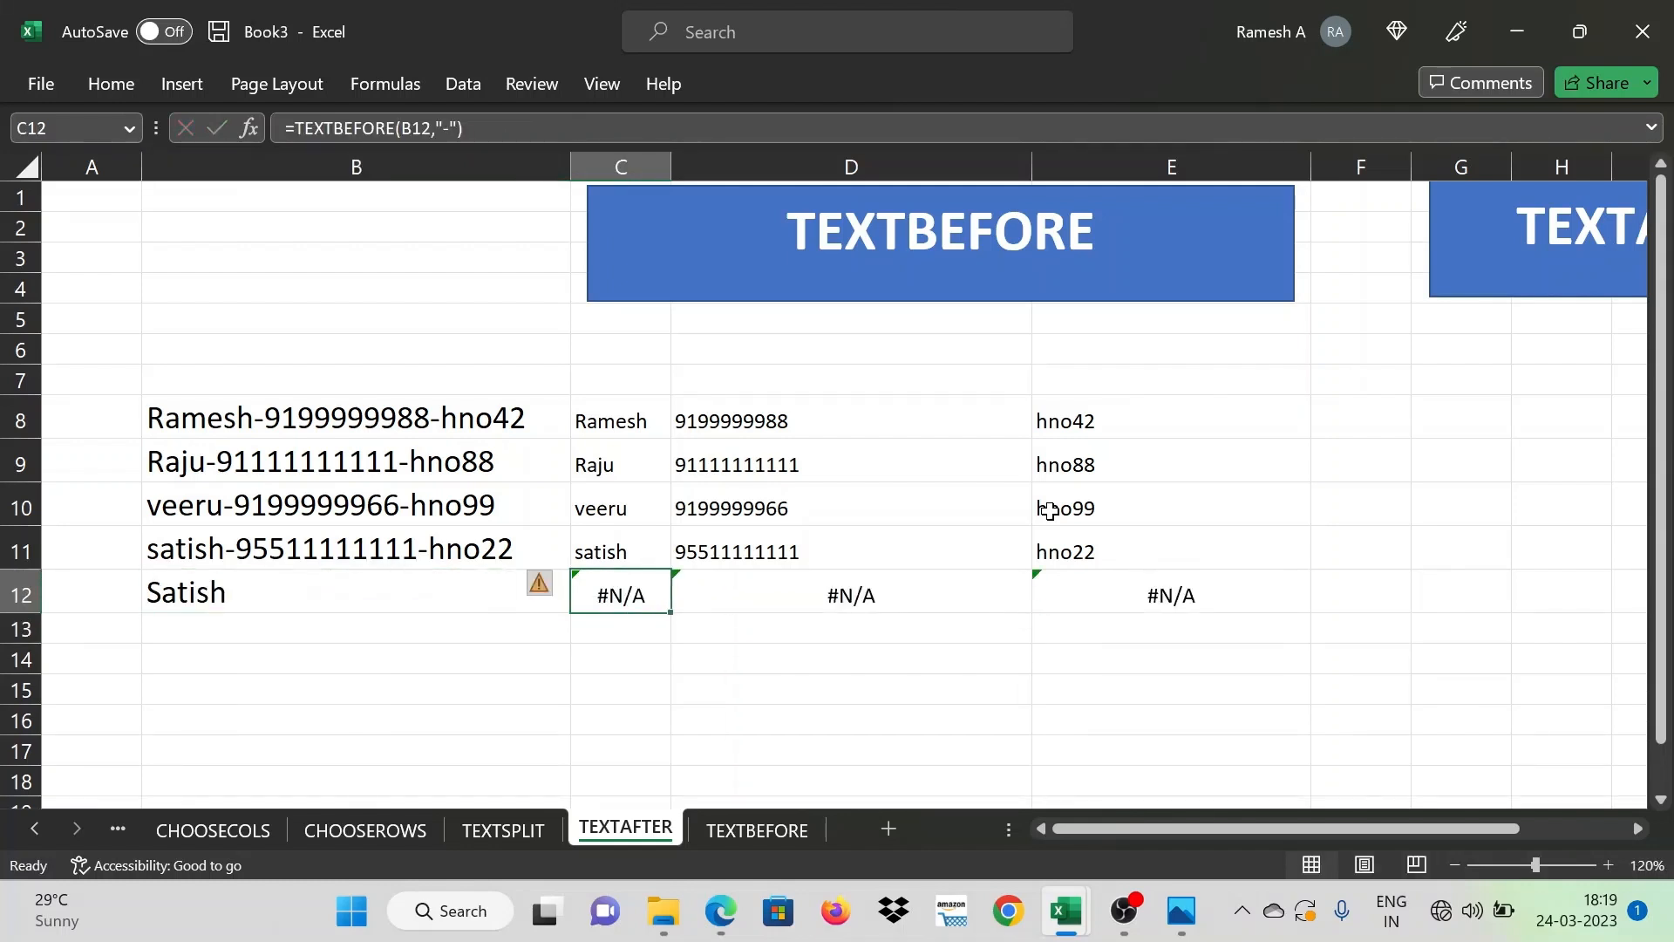
{"action": "key", "text": "Right"}
{"action": "key", "text": "Right"}
{"action": "key", "text": "Left"}
{"action": "key", "text": "Left"}
Set the match_end argument of the TEXTBEFORE formula in C12 to 1, leaving instance_num and match_mode blank
{"action": "double_click", "coordinate": [645, 587]}
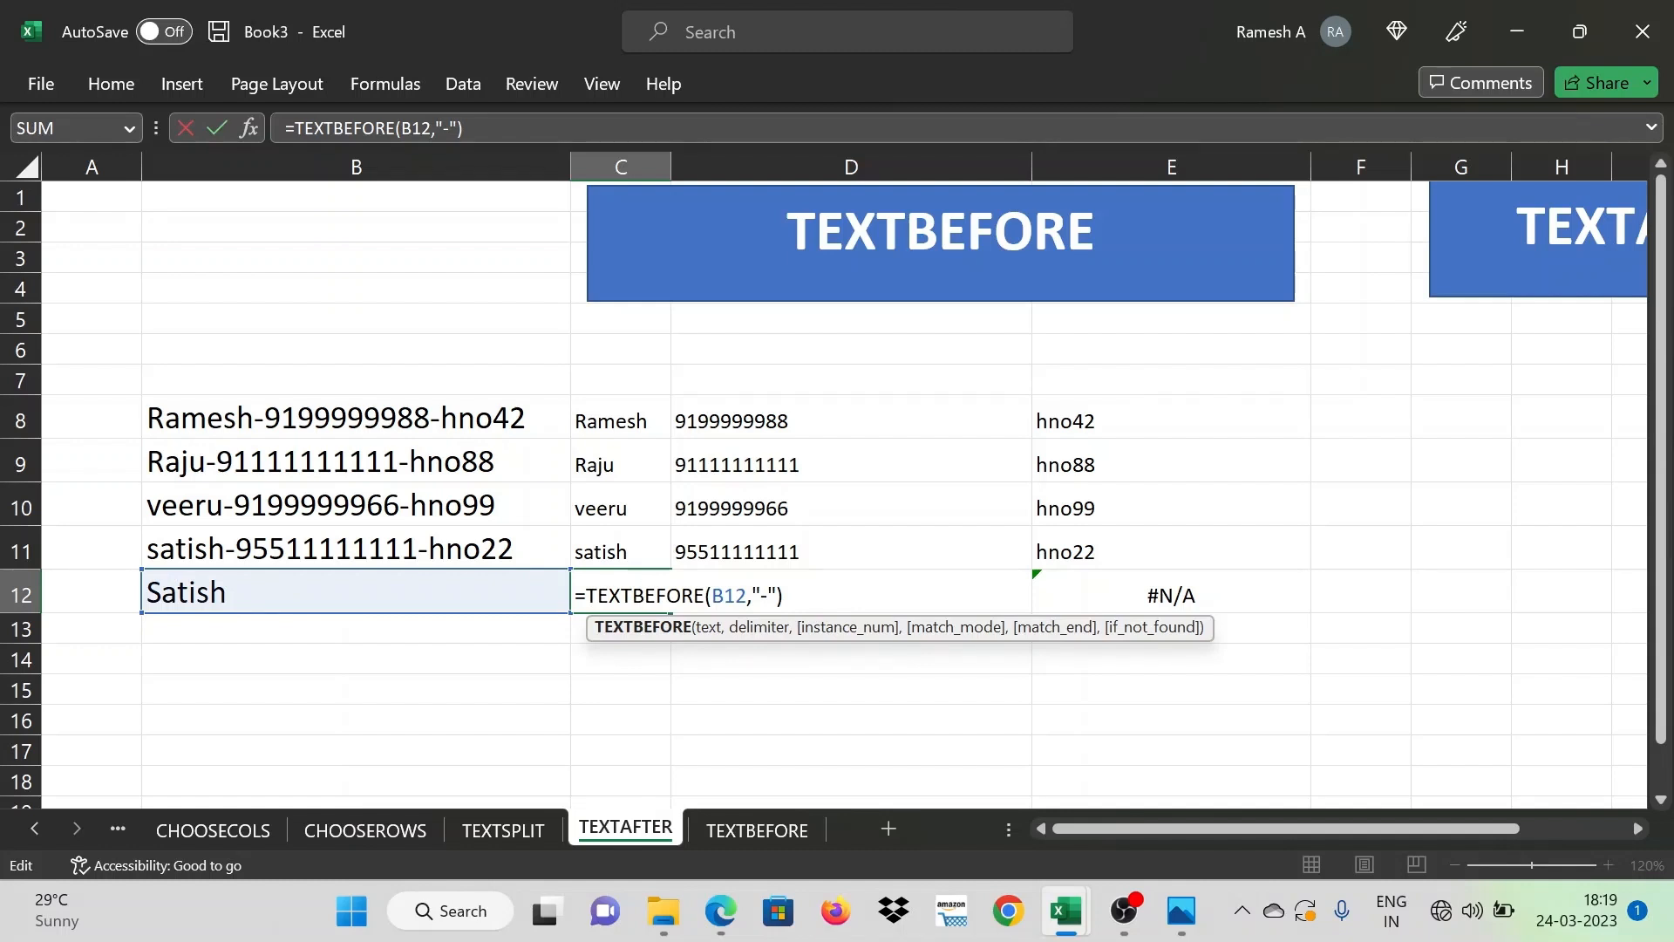
{"action": "key", "text": "Left"}
{"action": "type", "text": ","}
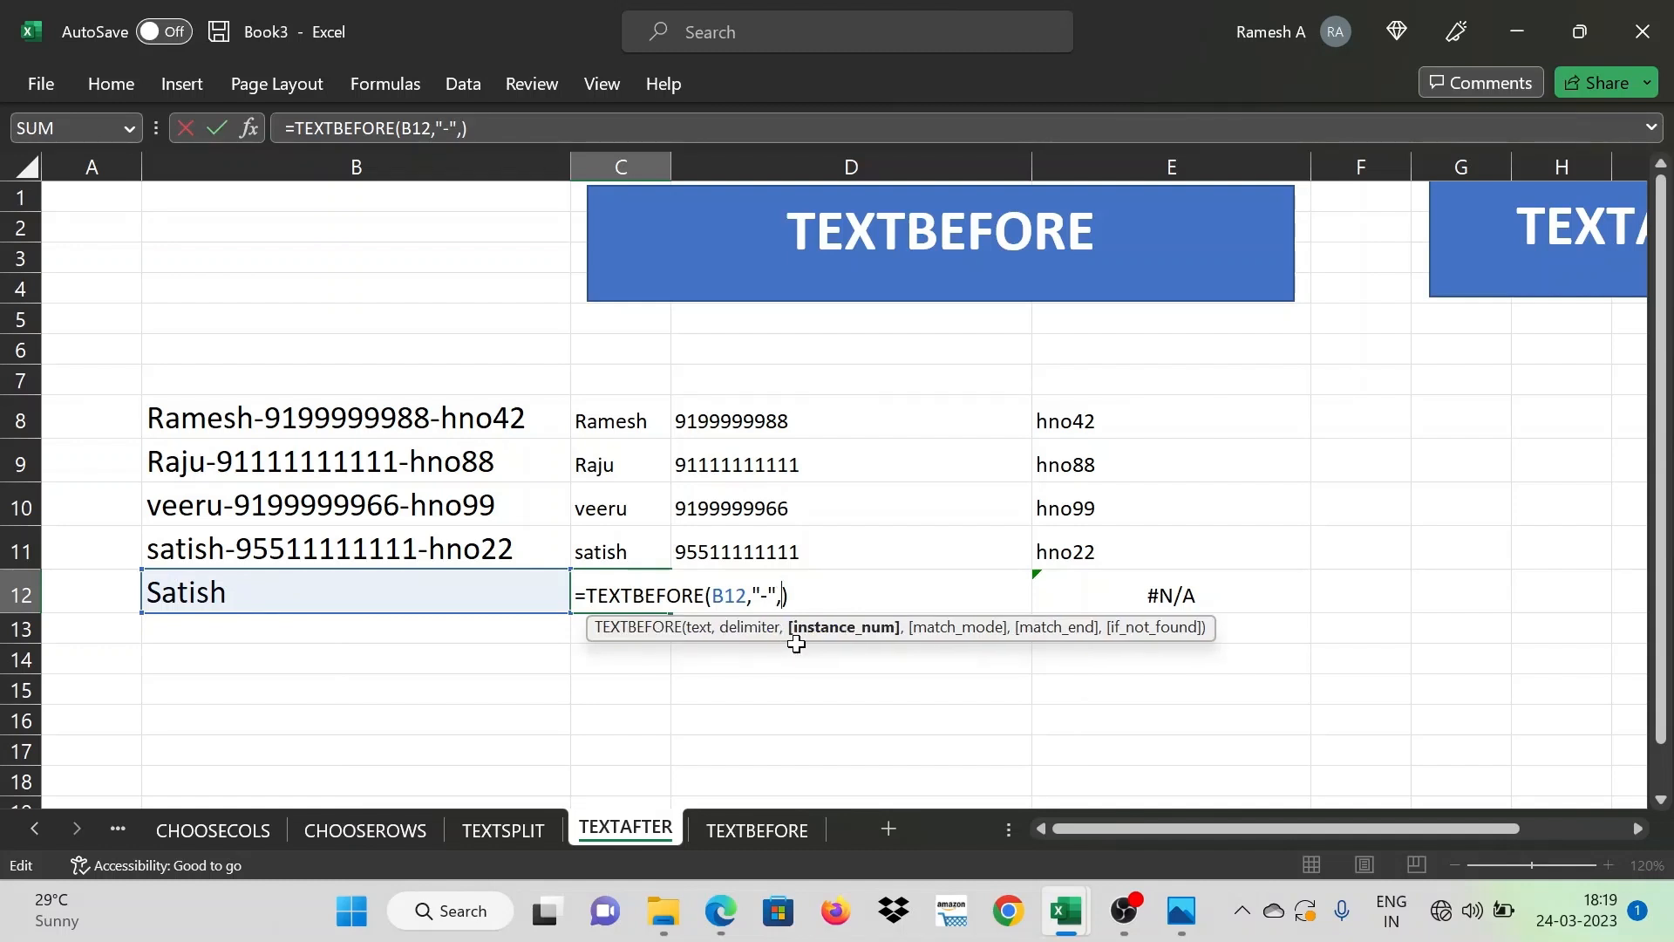
{"action": "type", "text": ","}
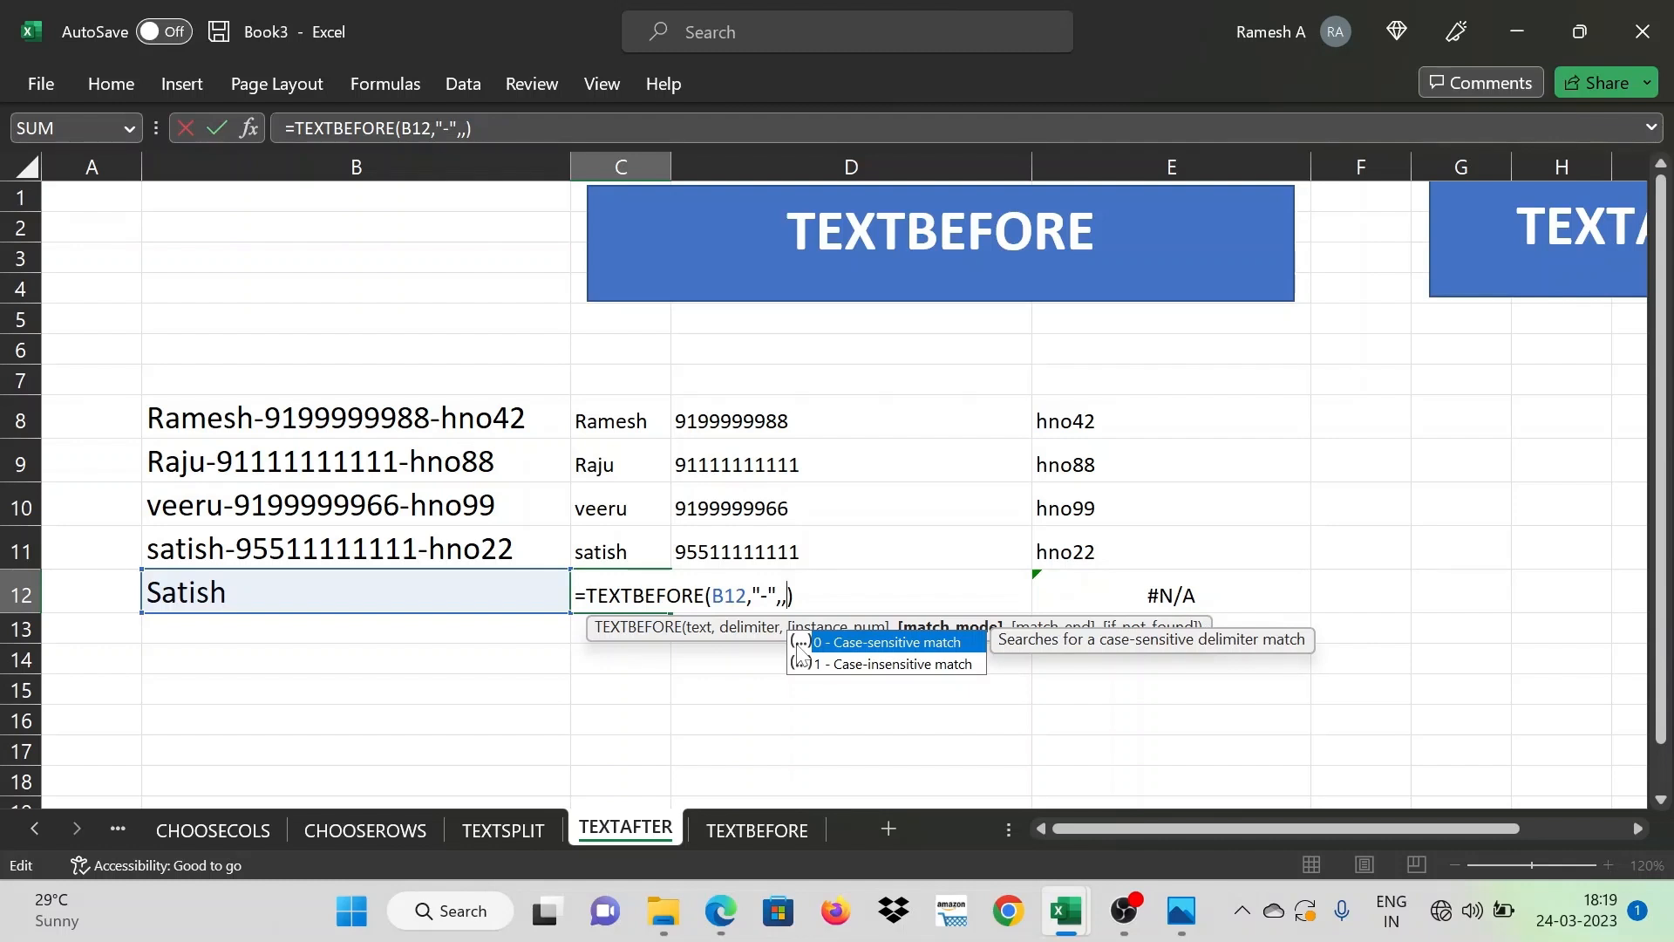
{"action": "type", "text": ","}
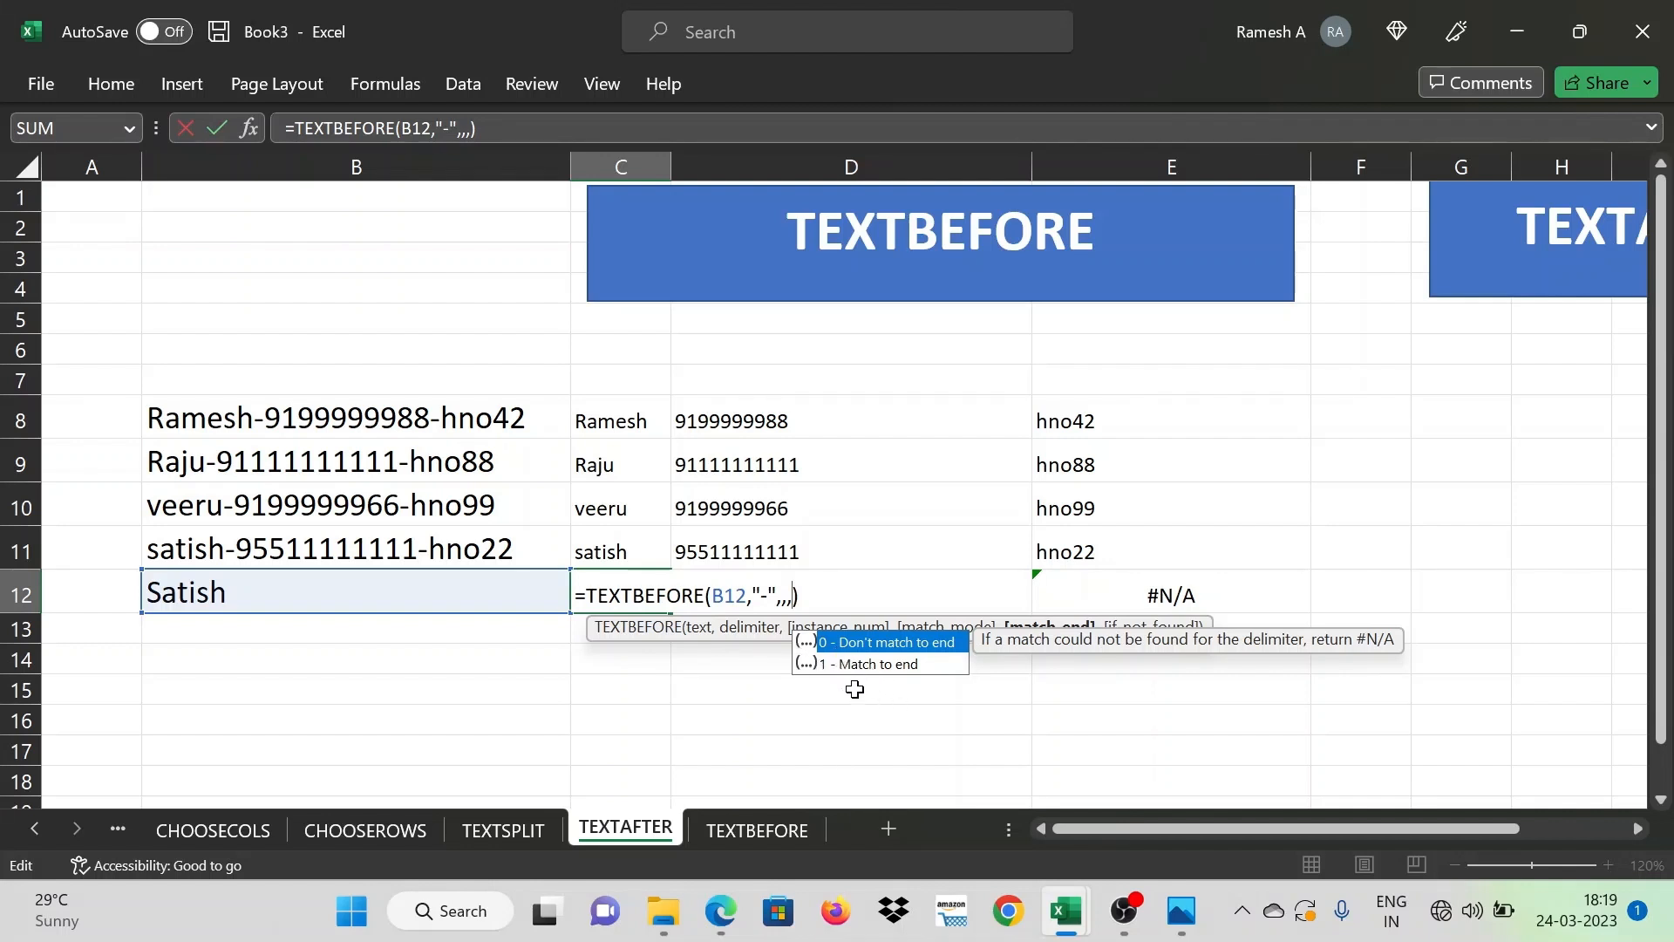
{"action": "type", "text": "1"}
{"action": "key", "text": "Return"}
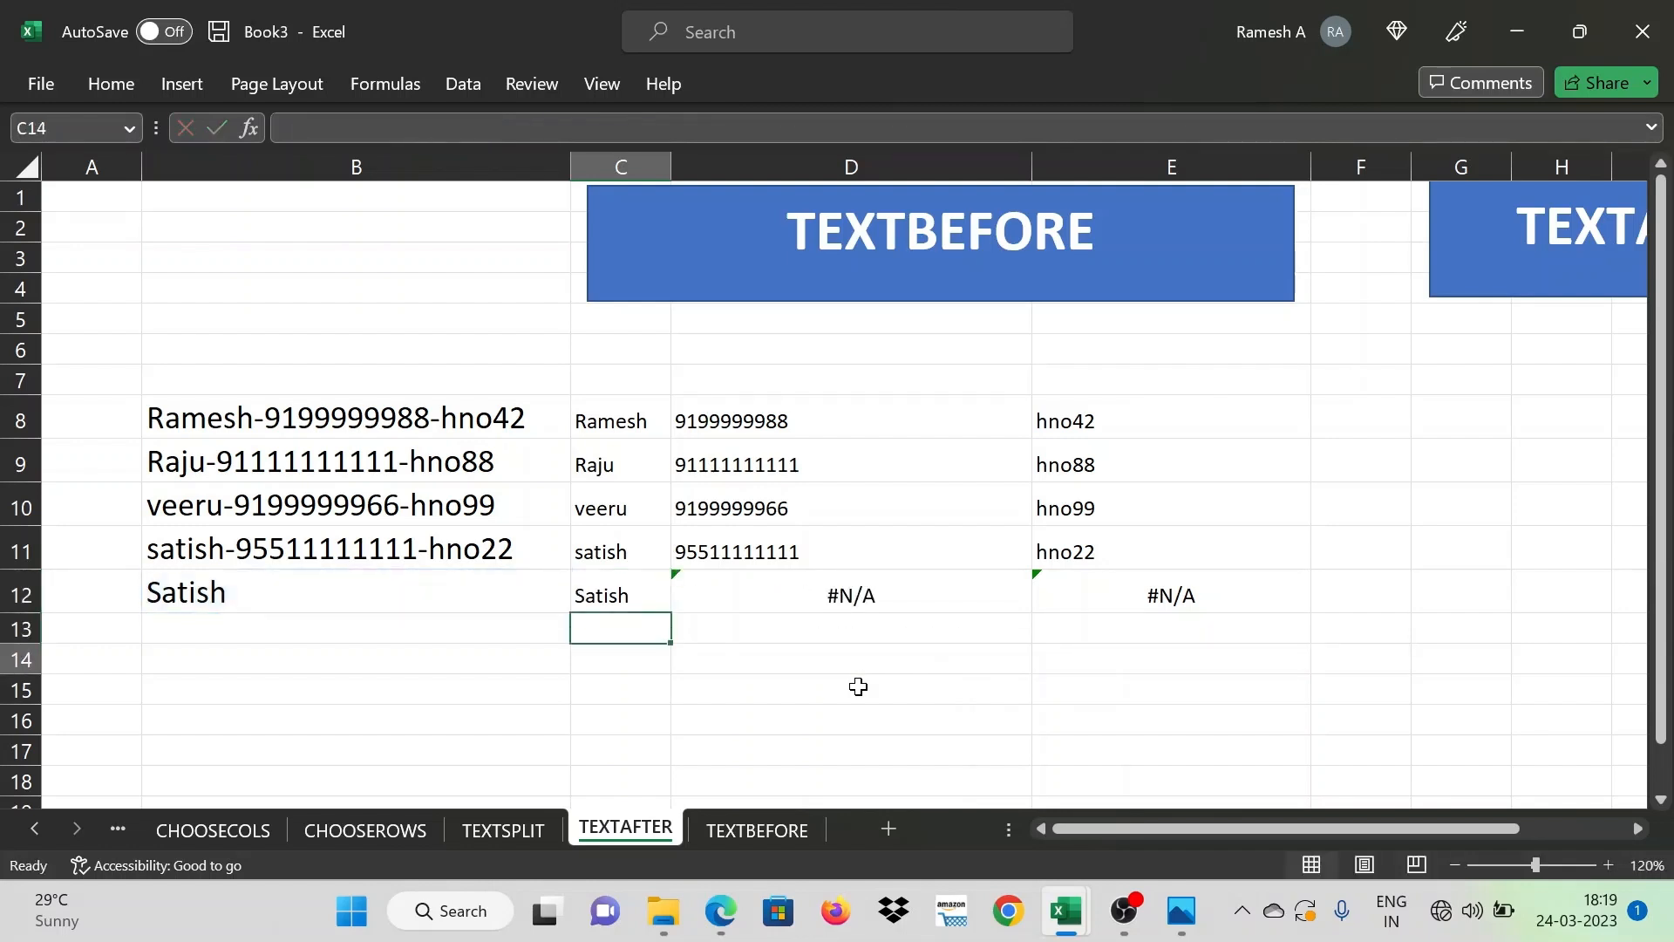
Check the TEXTBEFORE formula in C12 against its source text in B12
{"action": "key", "text": "Up"}
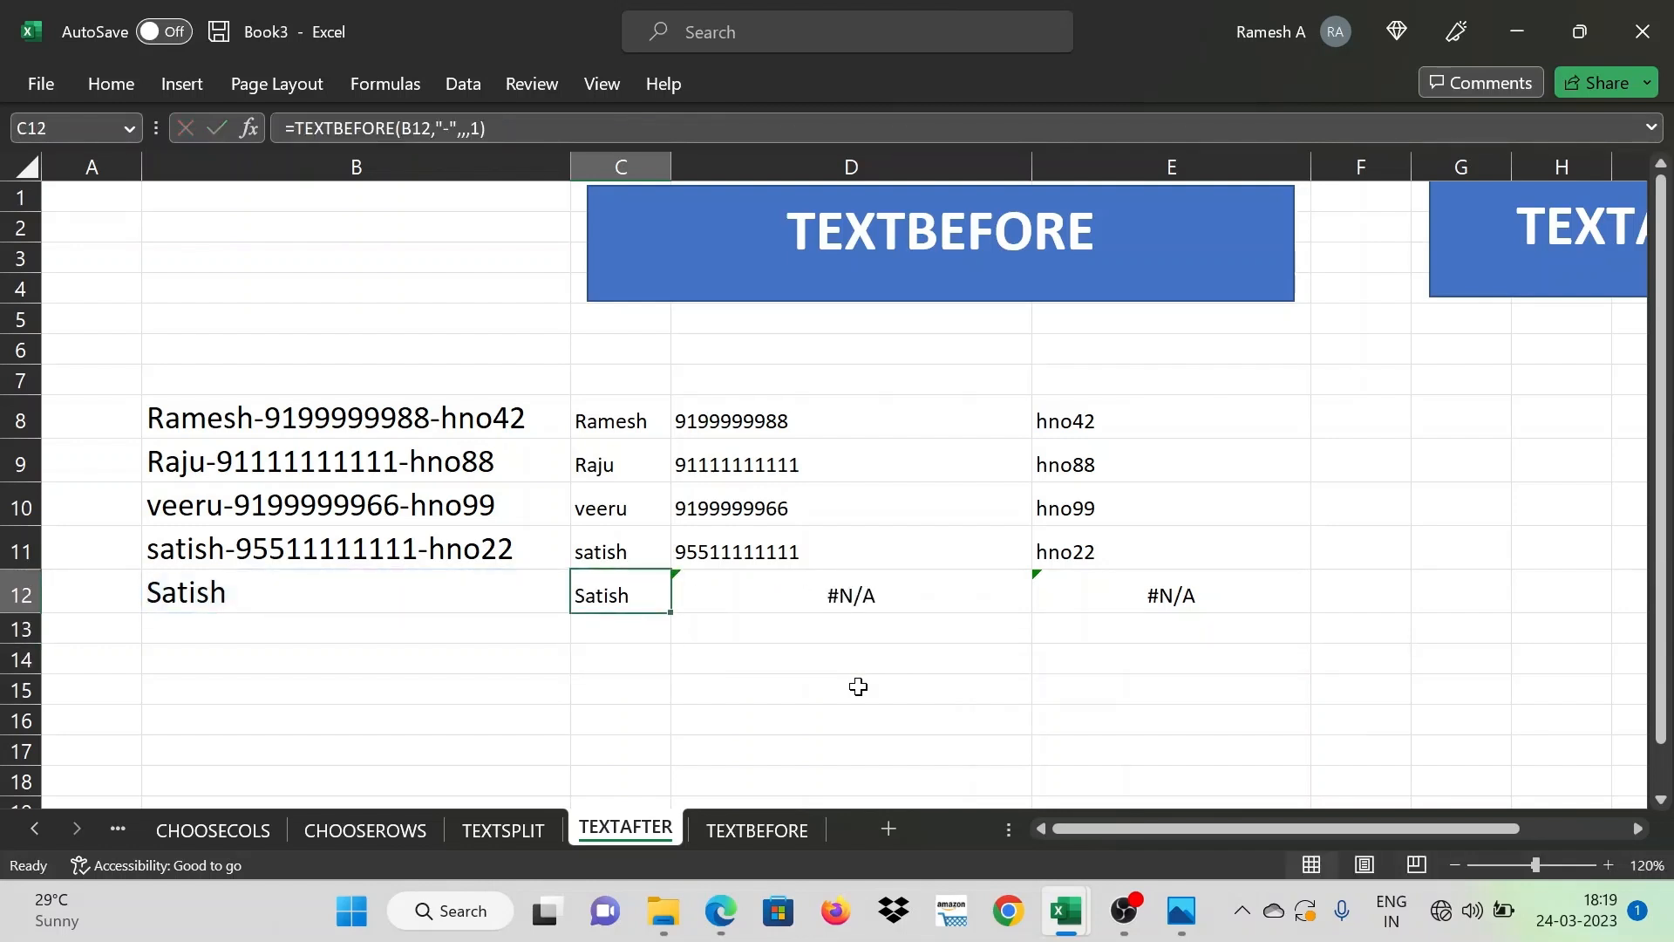
{"action": "left_click", "coordinate": [279, 592]}
{"action": "double_click", "coordinate": [254, 592]}
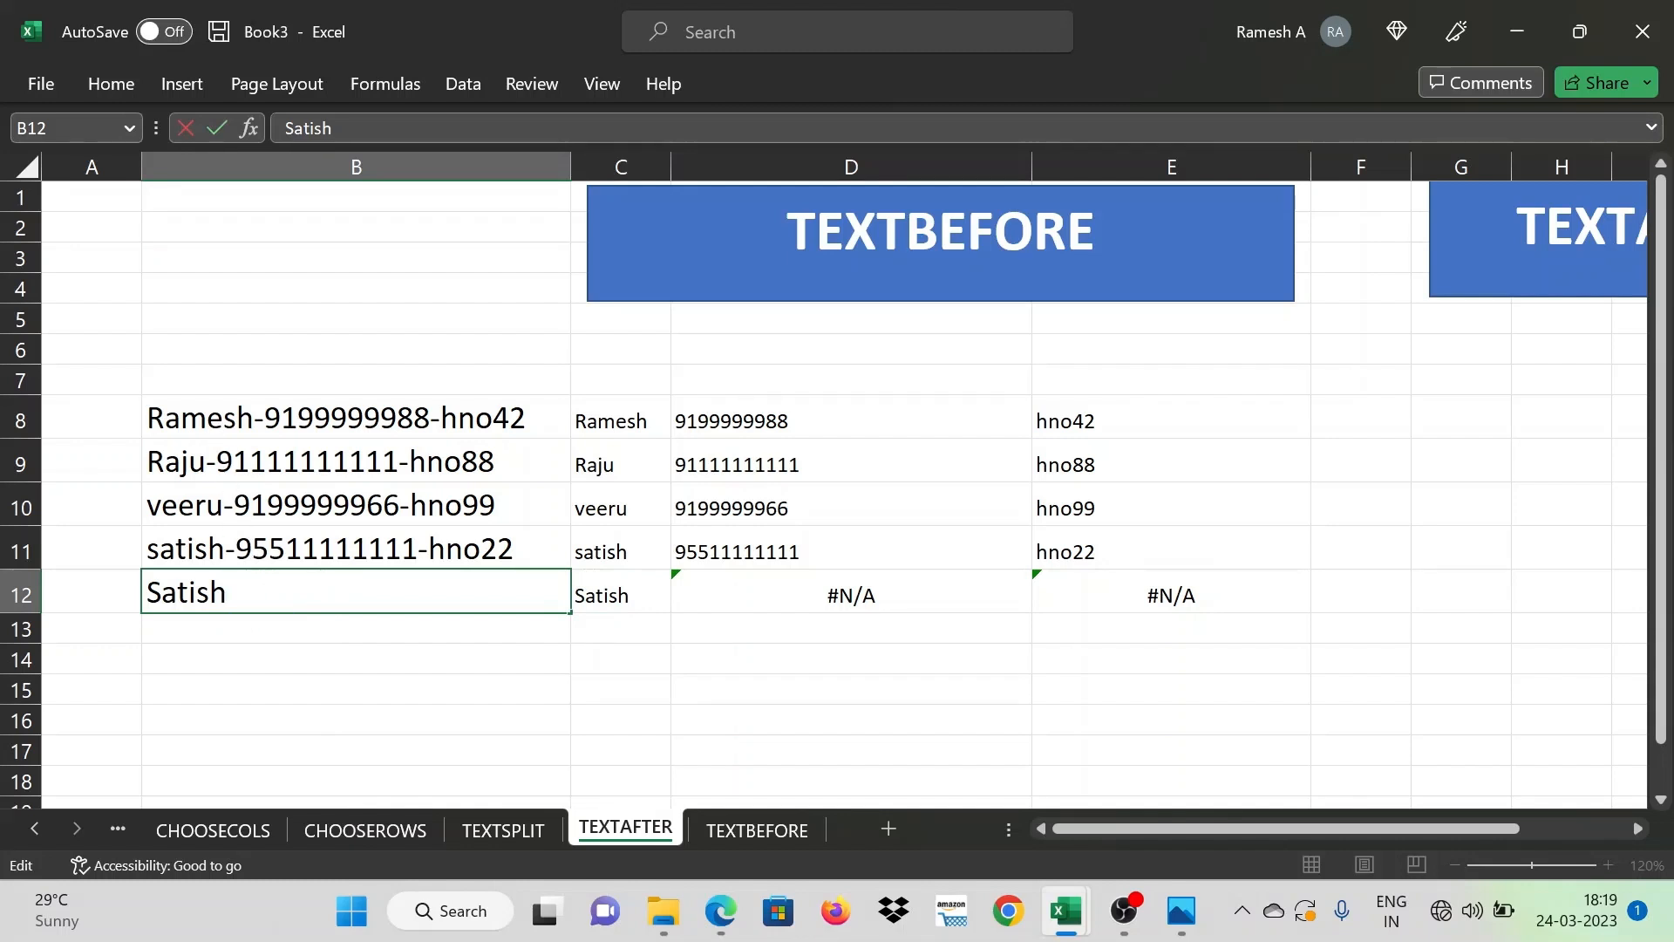
{"action": "left_click", "coordinate": [653, 595]}
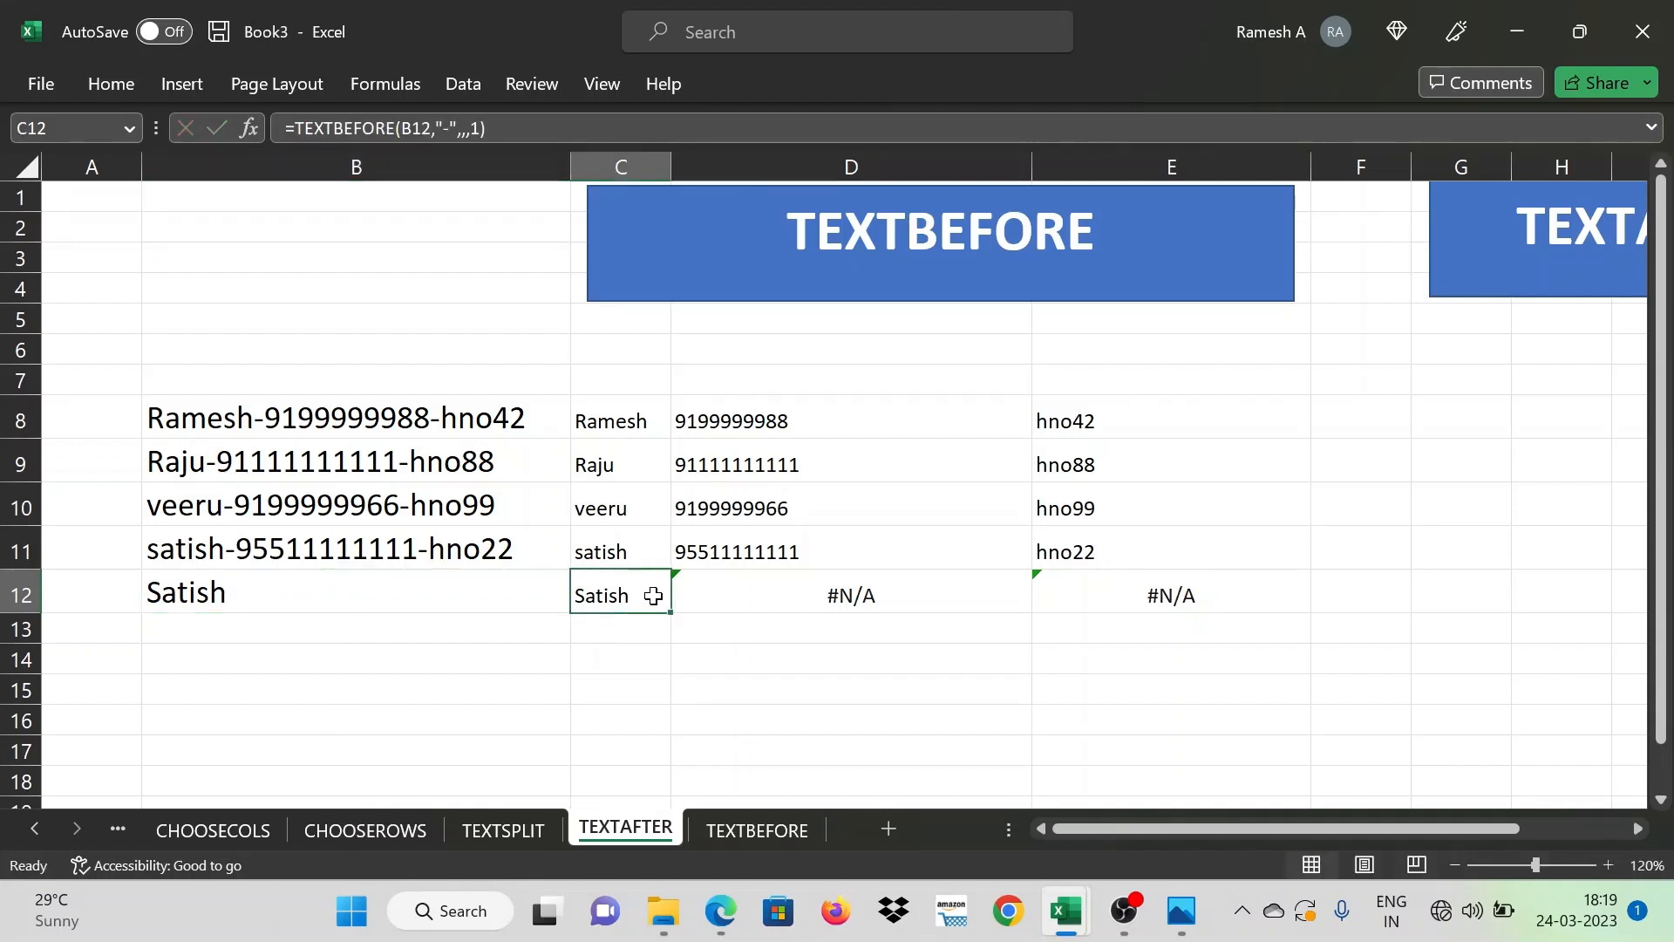
Set match_end to 1 in the outer TEXTBEFORE of D12, leaving instance_num and match_mode blank
{"action": "key", "text": "Right"}
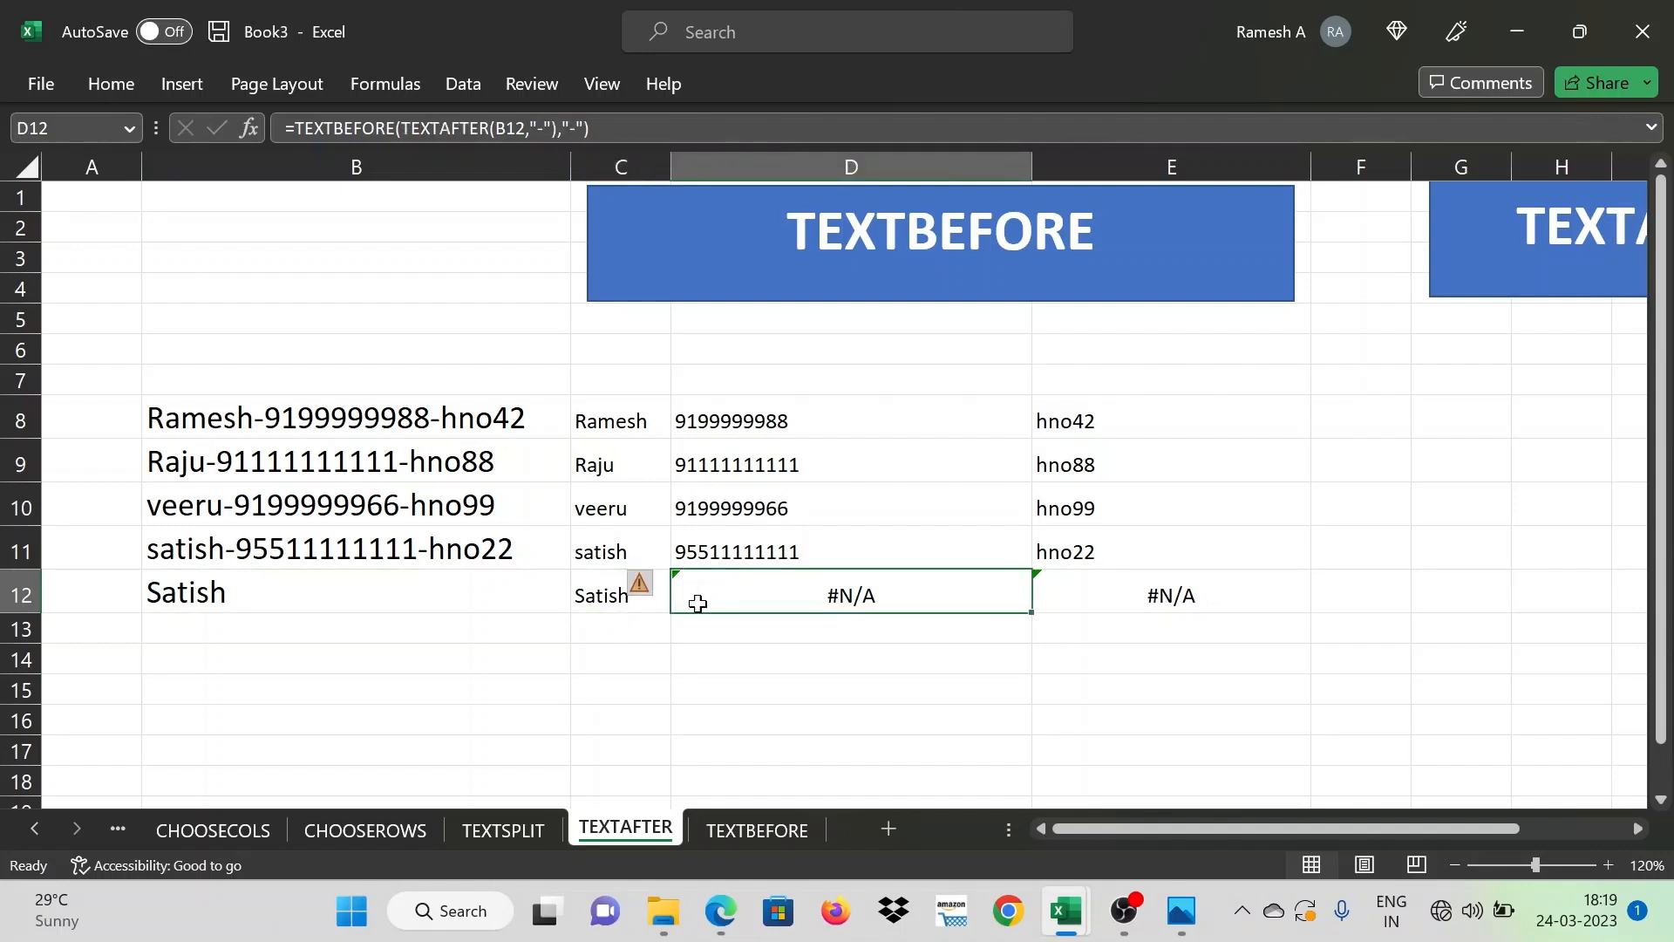
{"action": "double_click", "coordinate": [859, 596]}
{"action": "left_click", "coordinate": [1022, 597]}
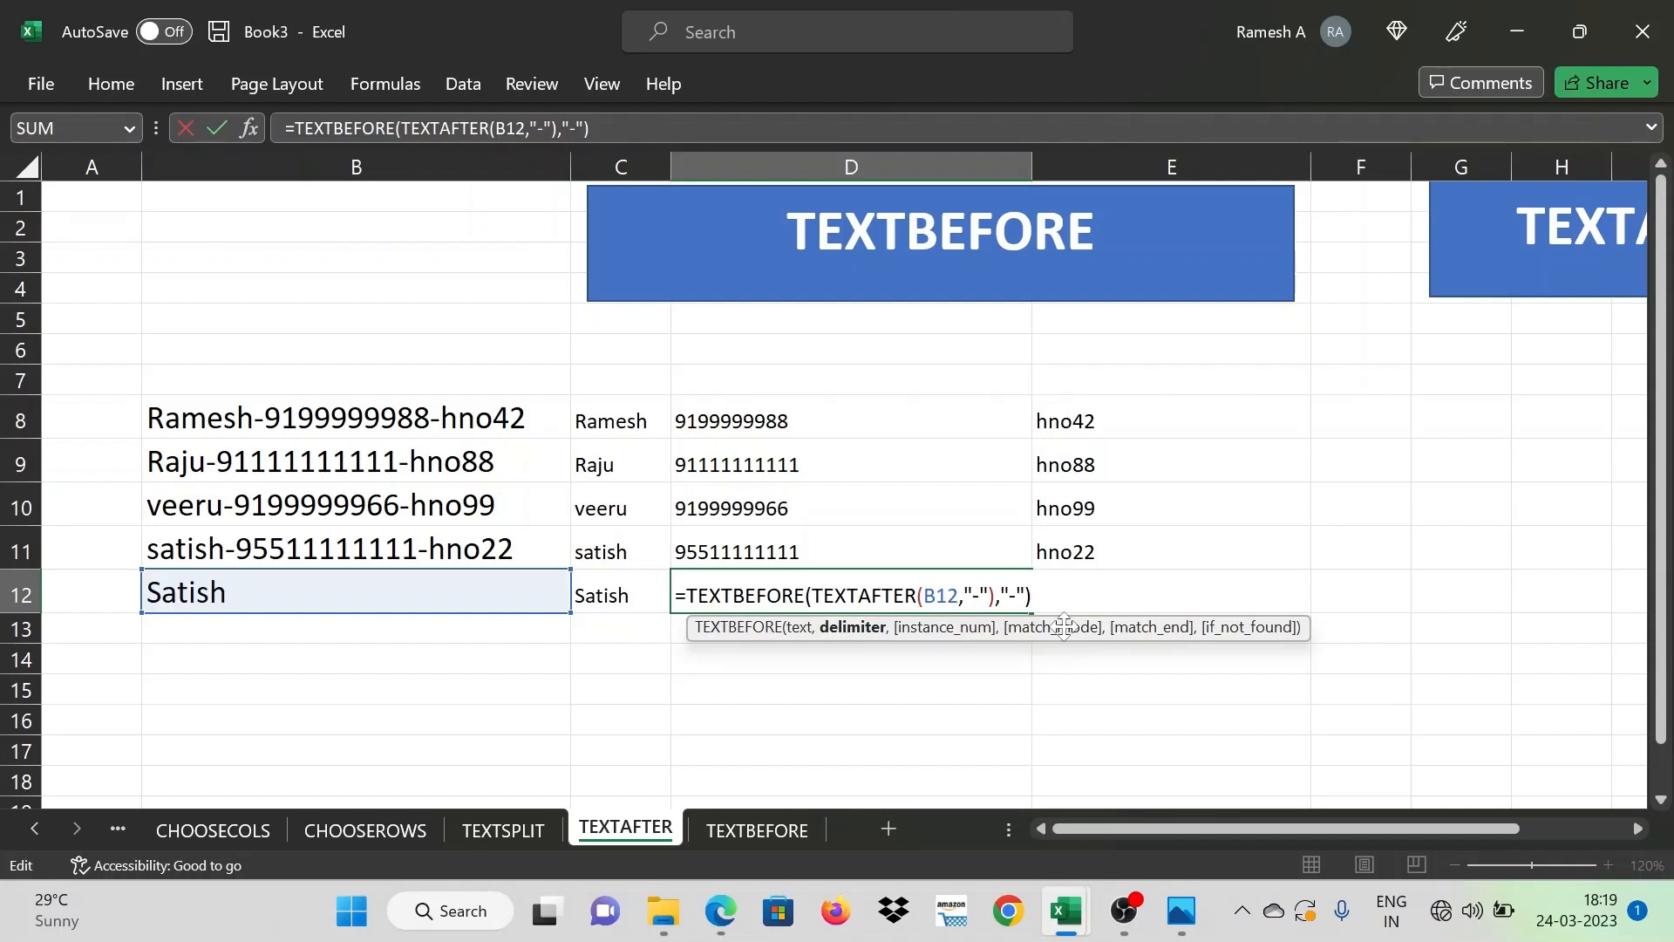
{"action": "type", "text": ","}
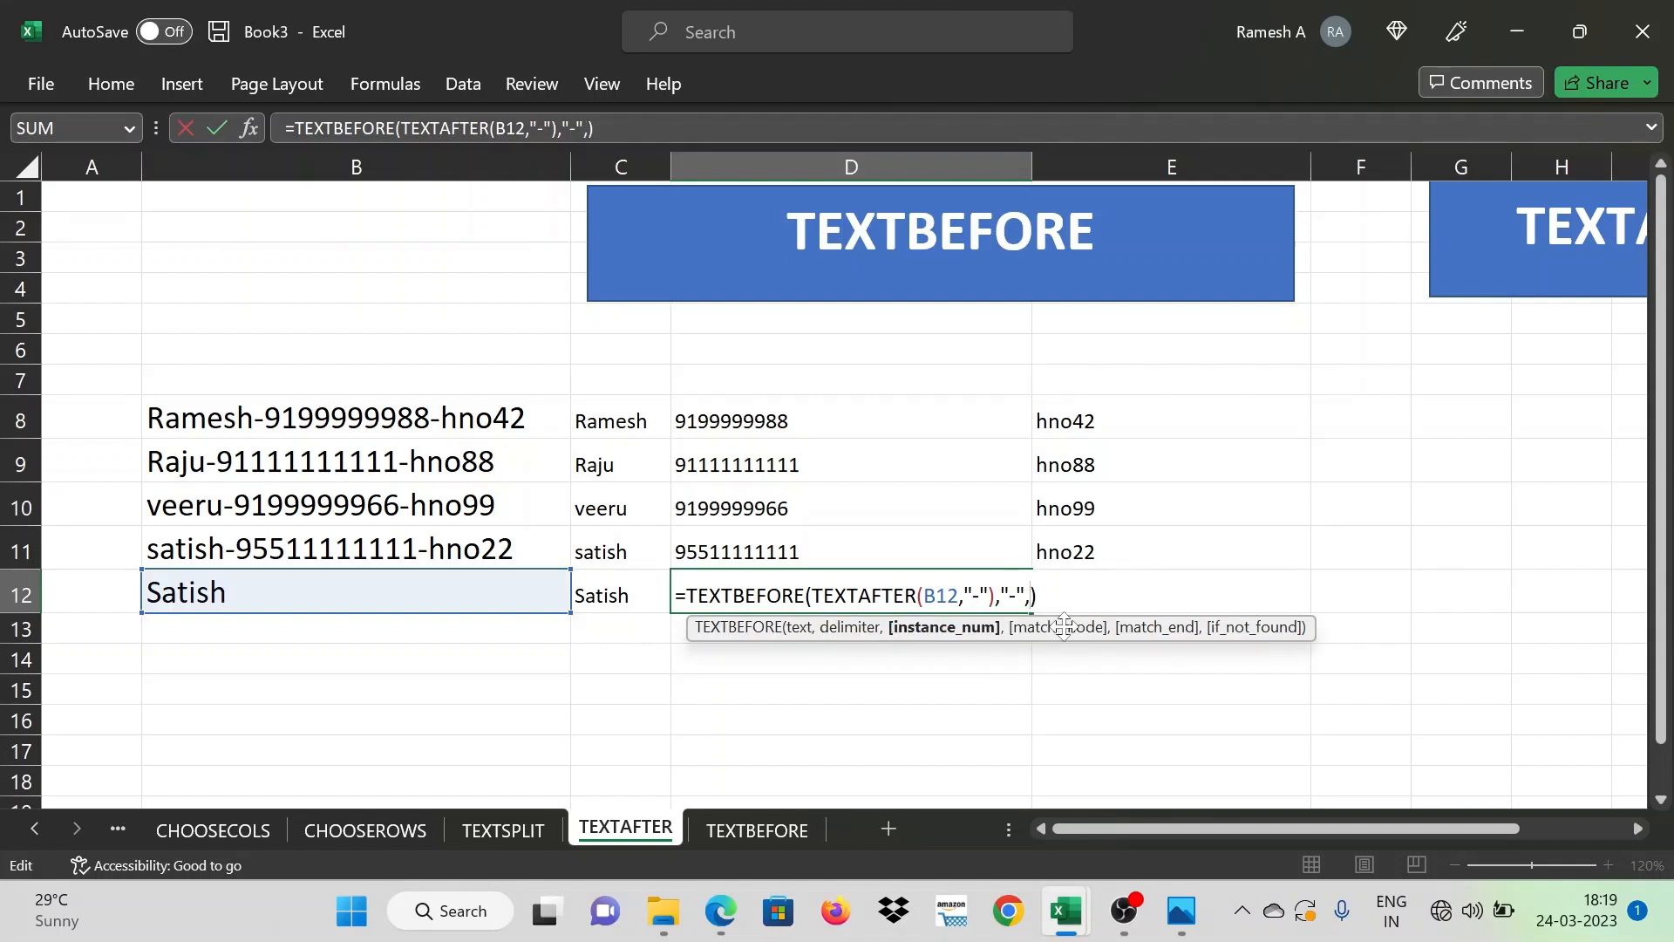
{"action": "type", "text": ","}
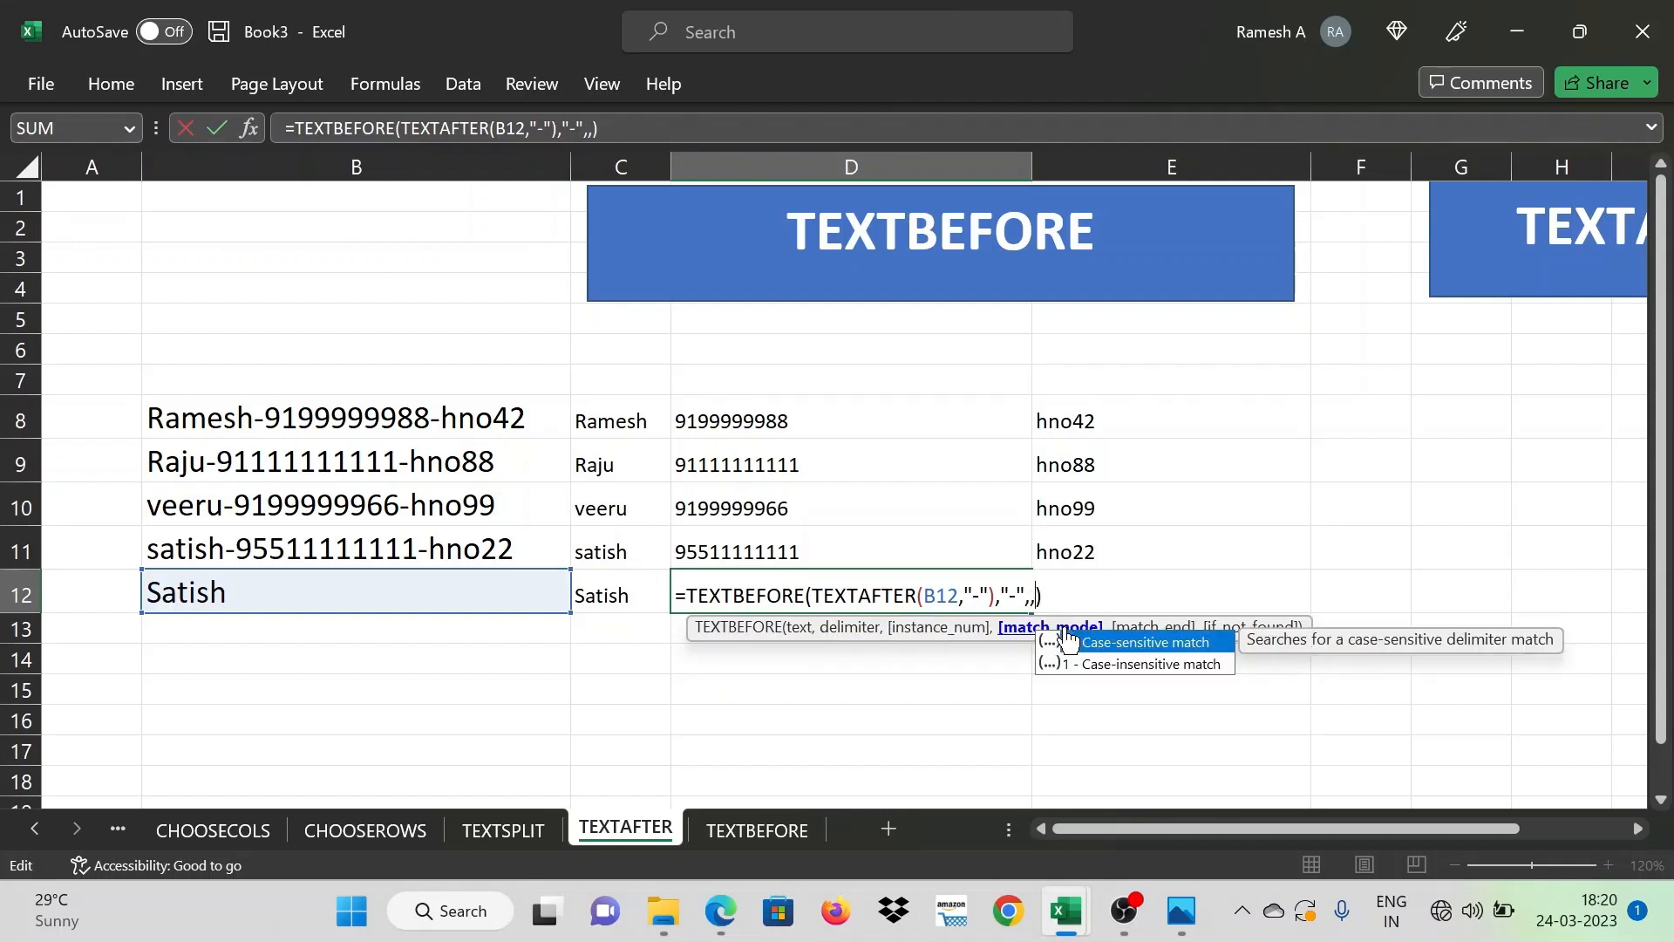
{"action": "type", "text": ","}
{"action": "type", "text": "1"}
{"action": "key", "text": "Return"}
{"action": "left_click", "coordinate": [972, 580]}
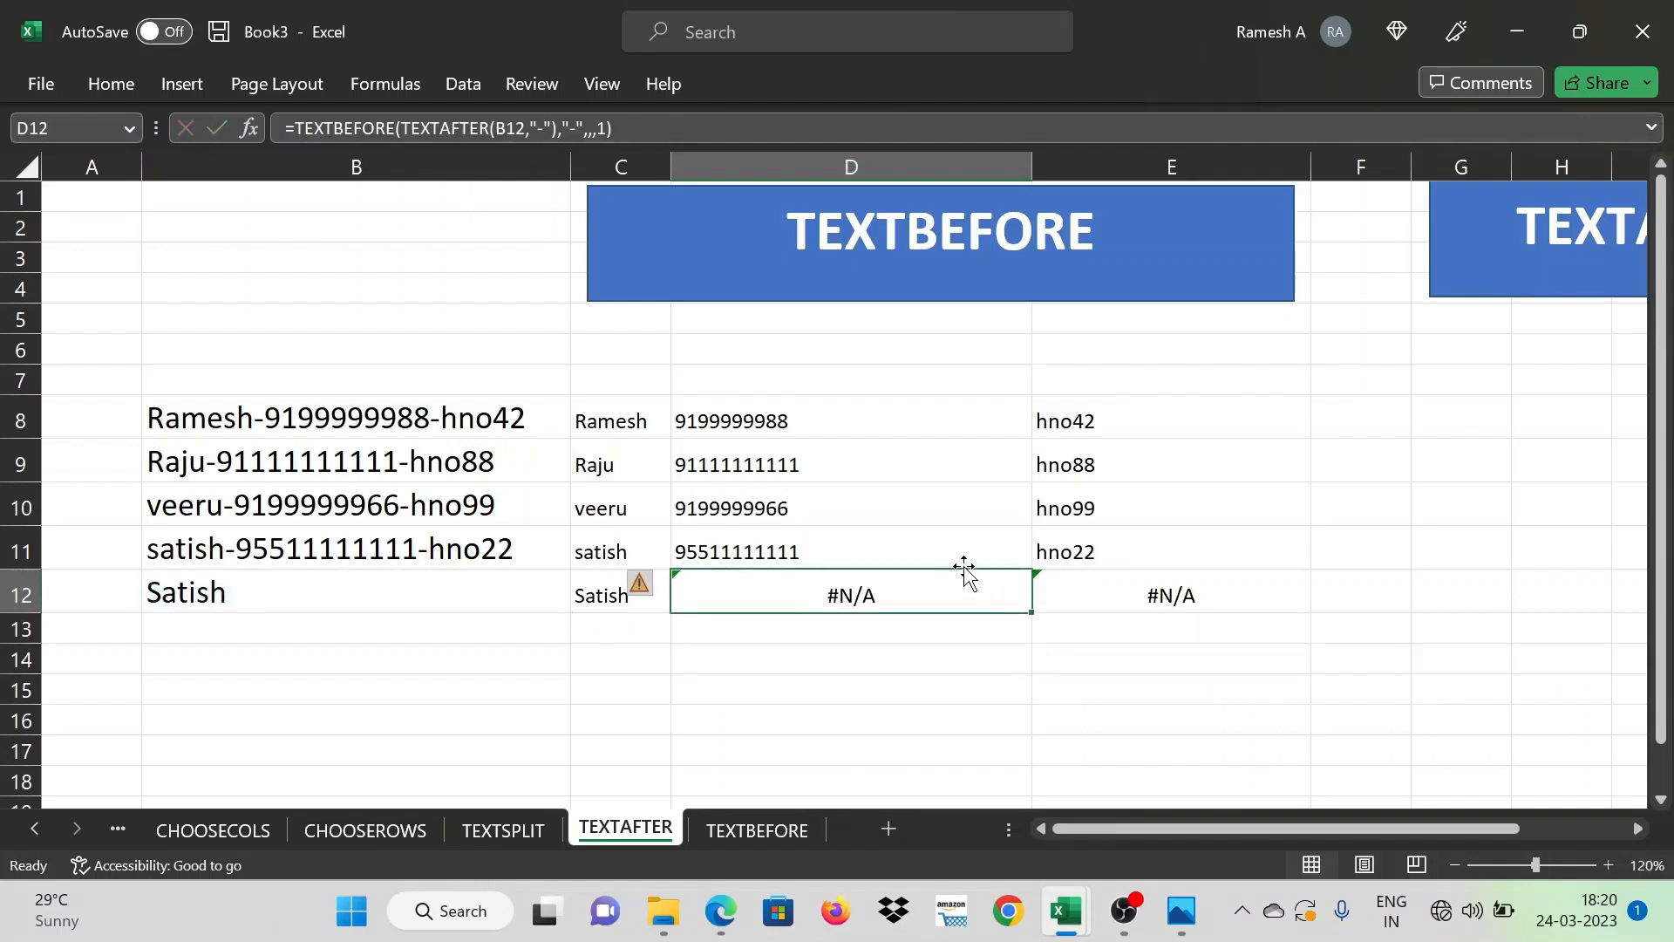
Set match_end to 1 in the nested TEXTAFTER of D12, leaving its instance_num and match_mode blank
{"action": "double_click", "coordinate": [950, 595]}
{"action": "key", "text": "Right"}
{"action": "key", "text": "Right"}
{"action": "key", "text": "Right"}
{"action": "key", "text": "Right"}
{"action": "key", "text": "Right"}
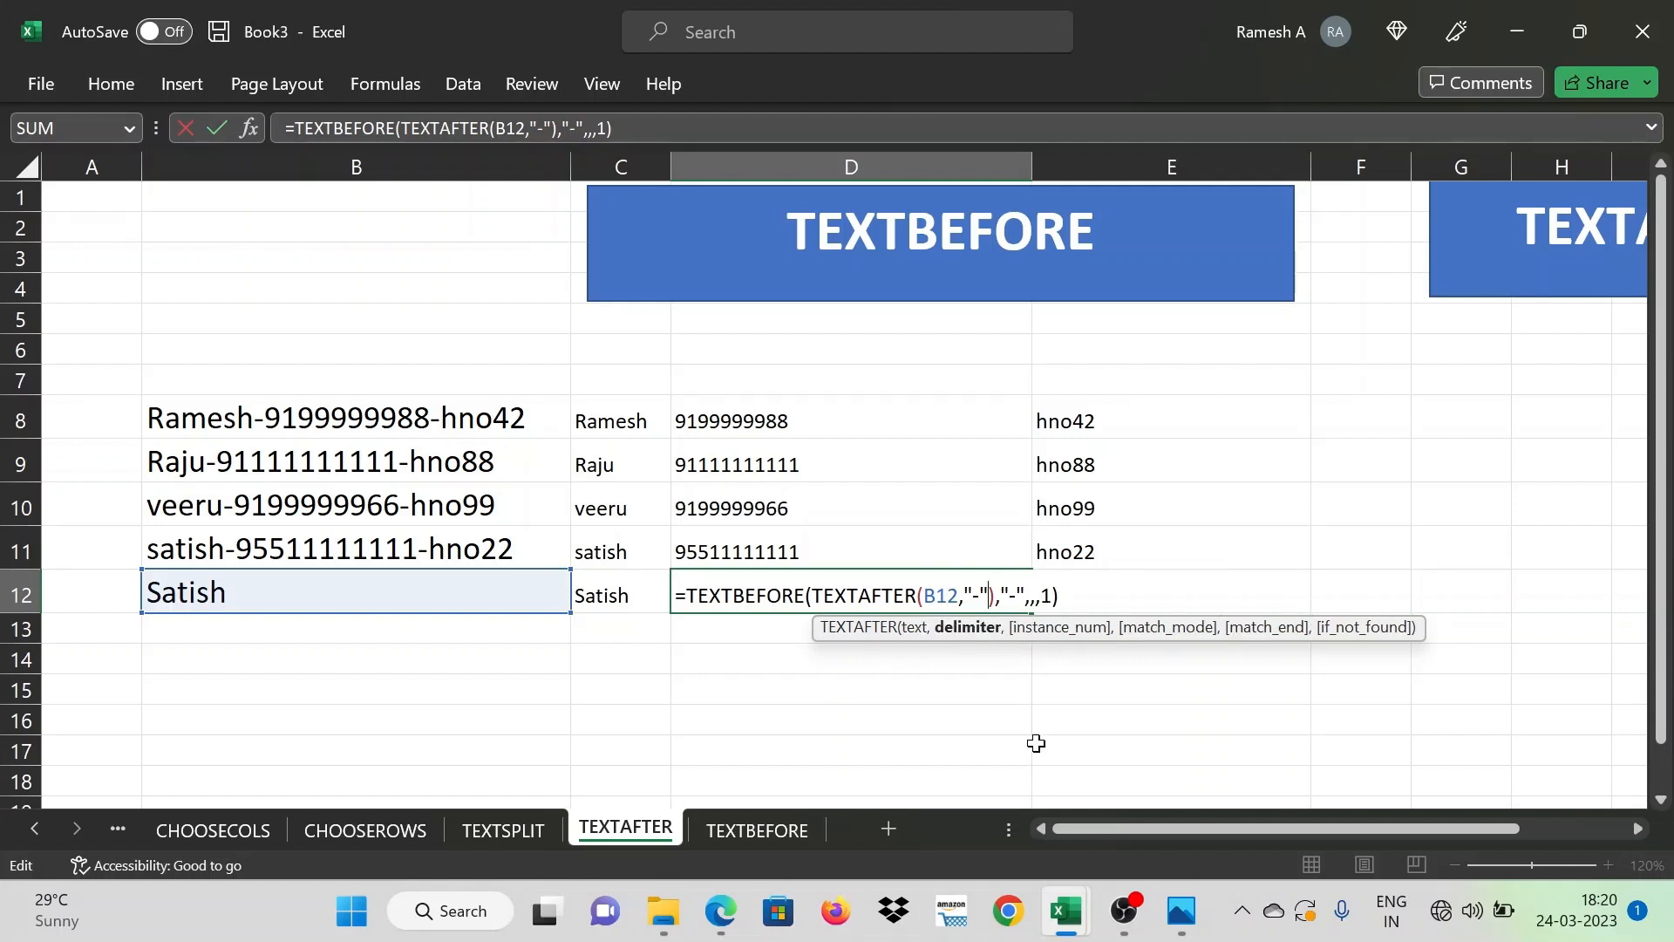
{"action": "type", "text": ","}
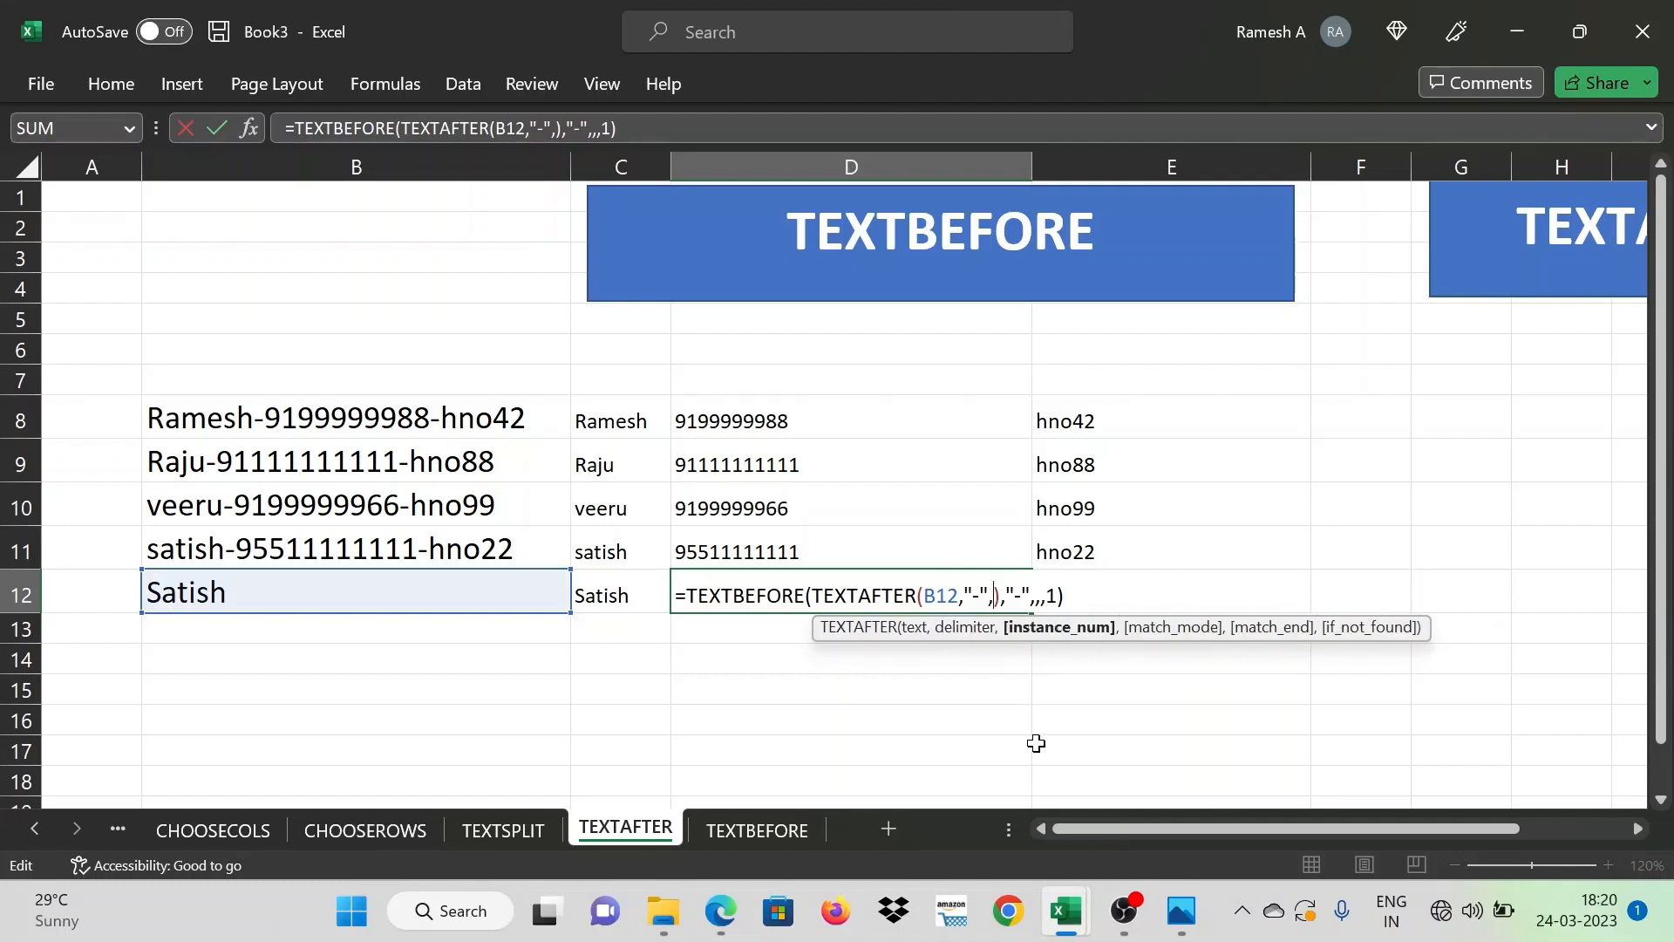
{"action": "type", "text": ",,"}
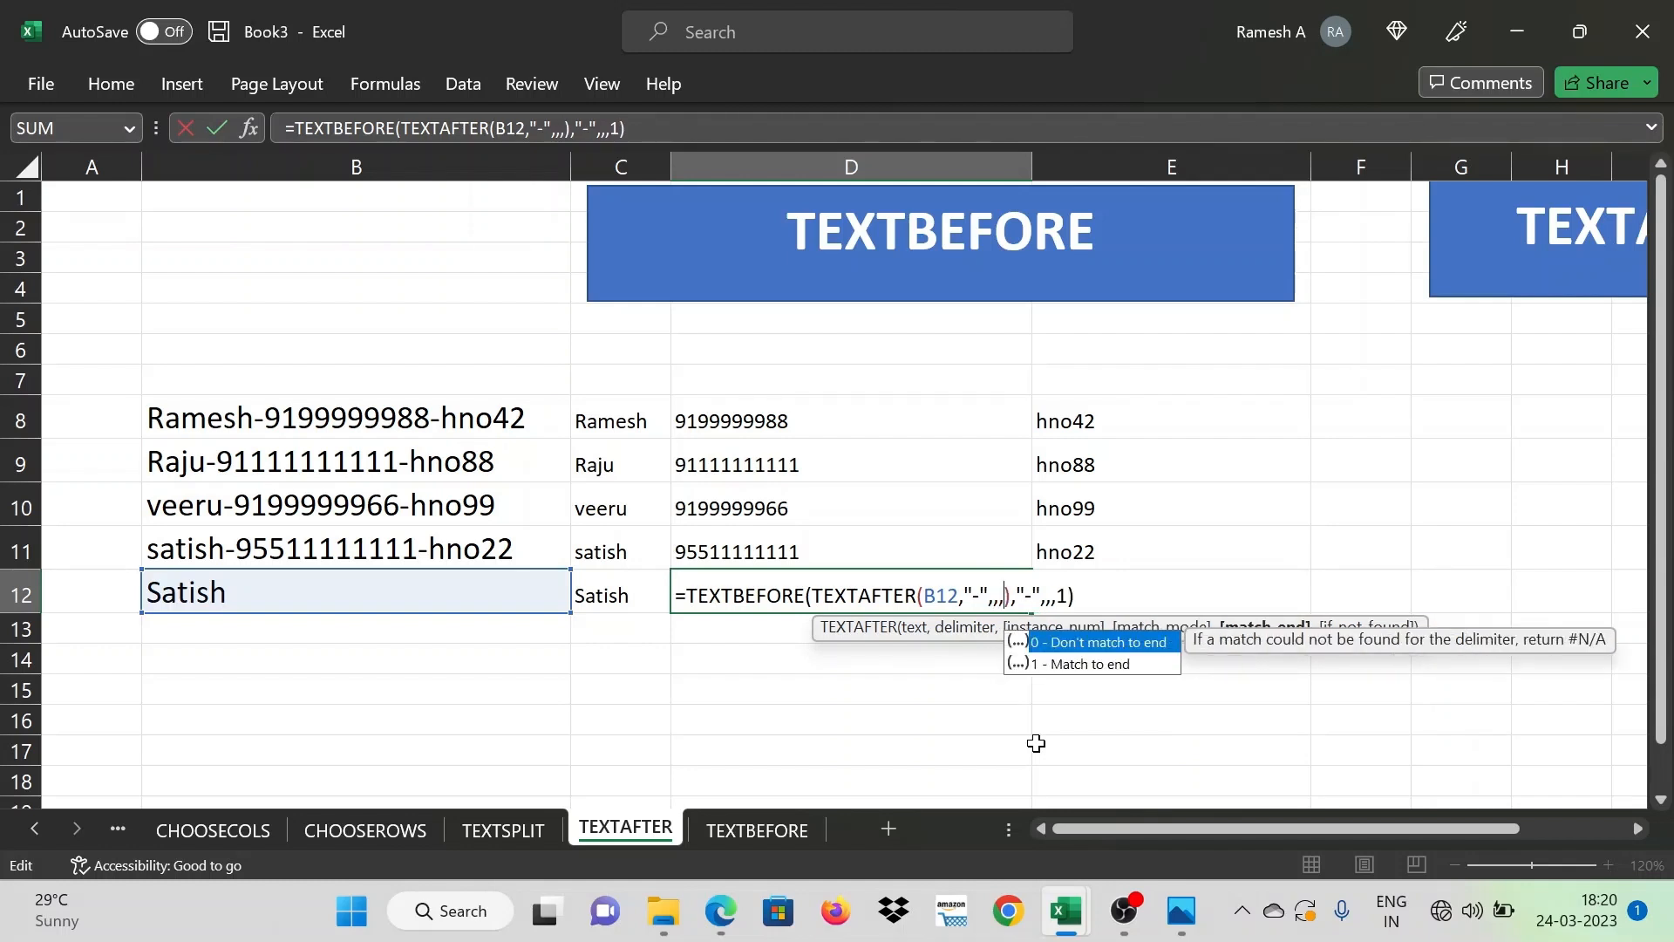
{"action": "type", "text": "1"}
{"action": "key", "text": "Return"}
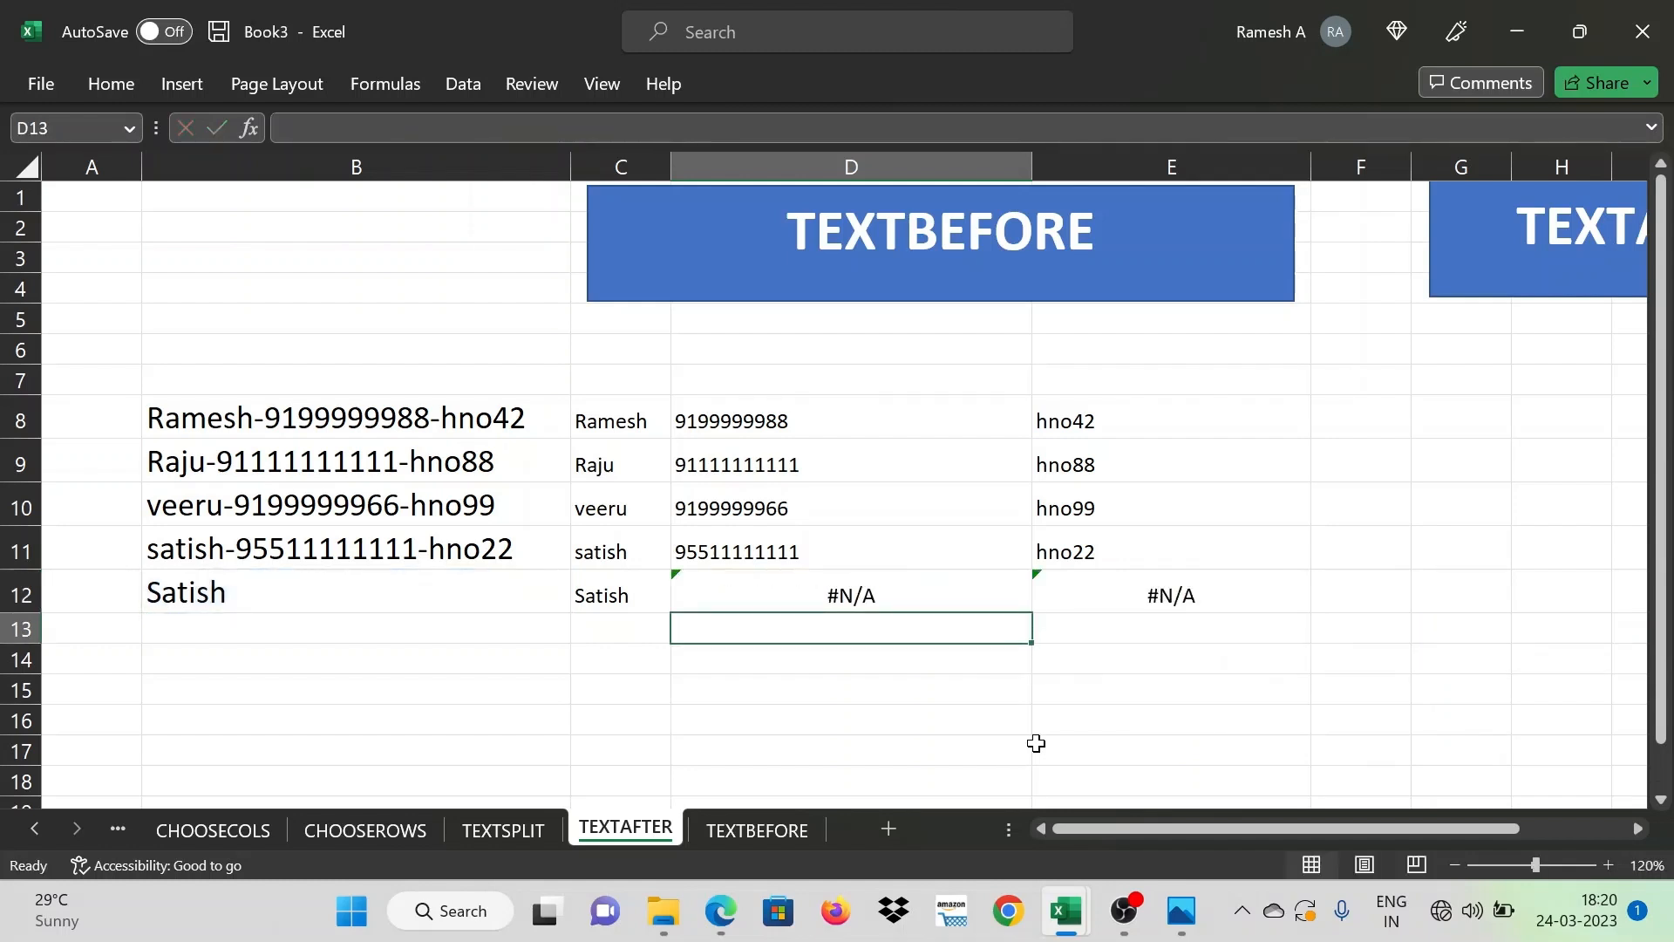
{"action": "key", "text": "Up"}
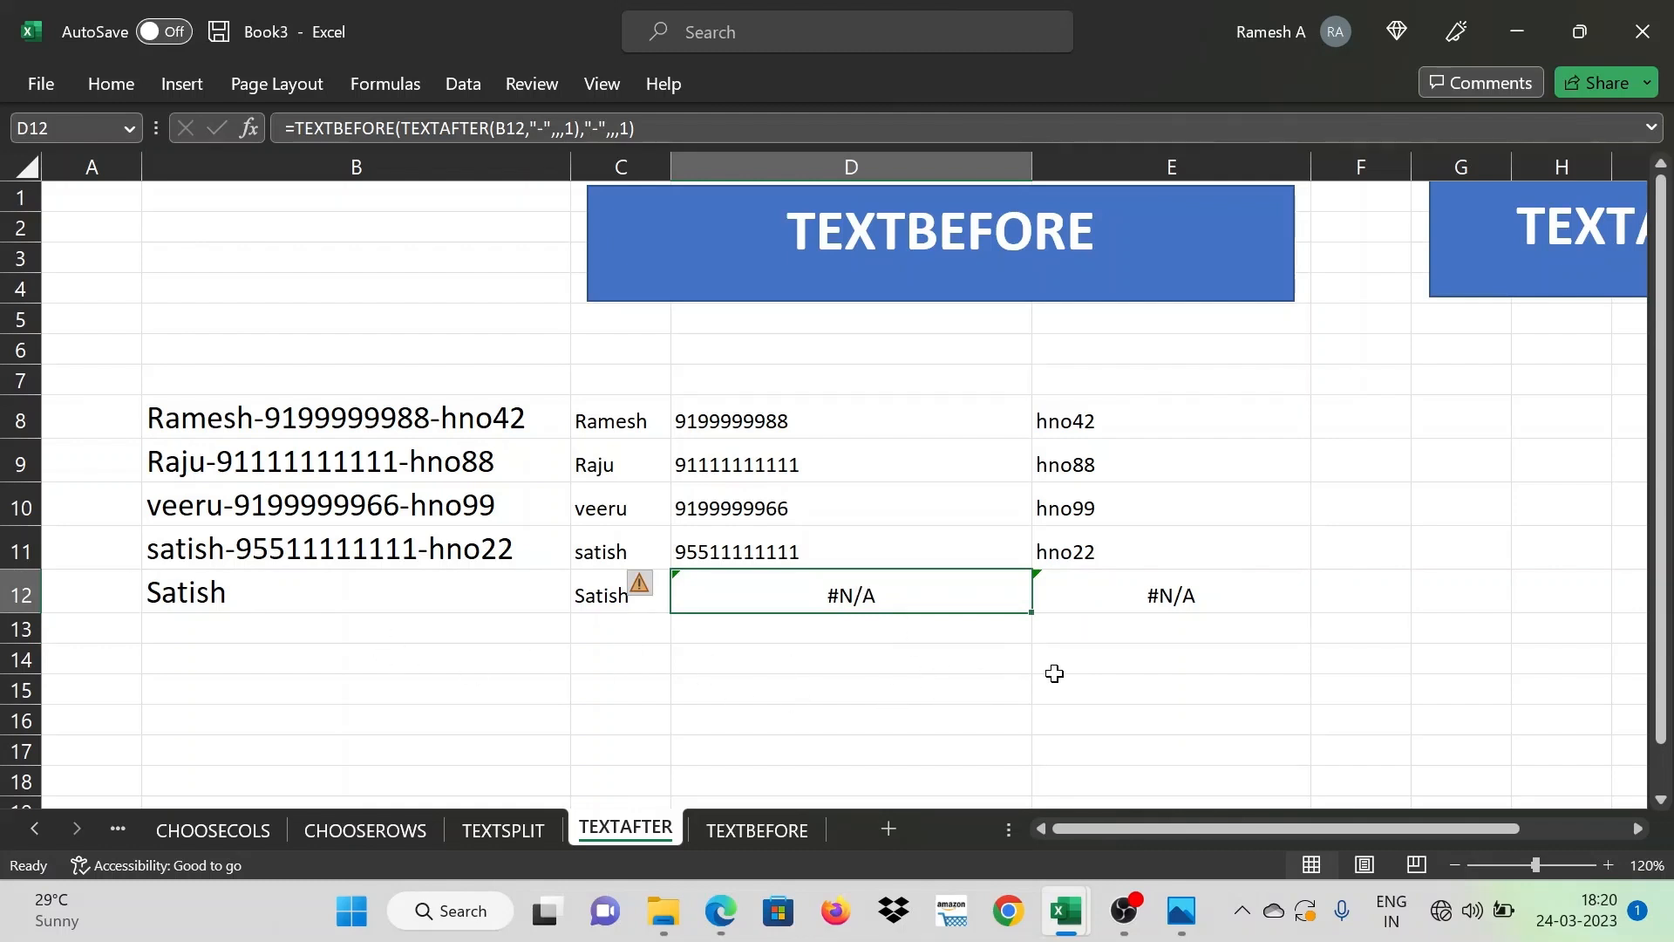
Add "missing" as the if_not_found argument of the outer TEXTBEFORE in D12
{"action": "double_click", "coordinate": [915, 596]}
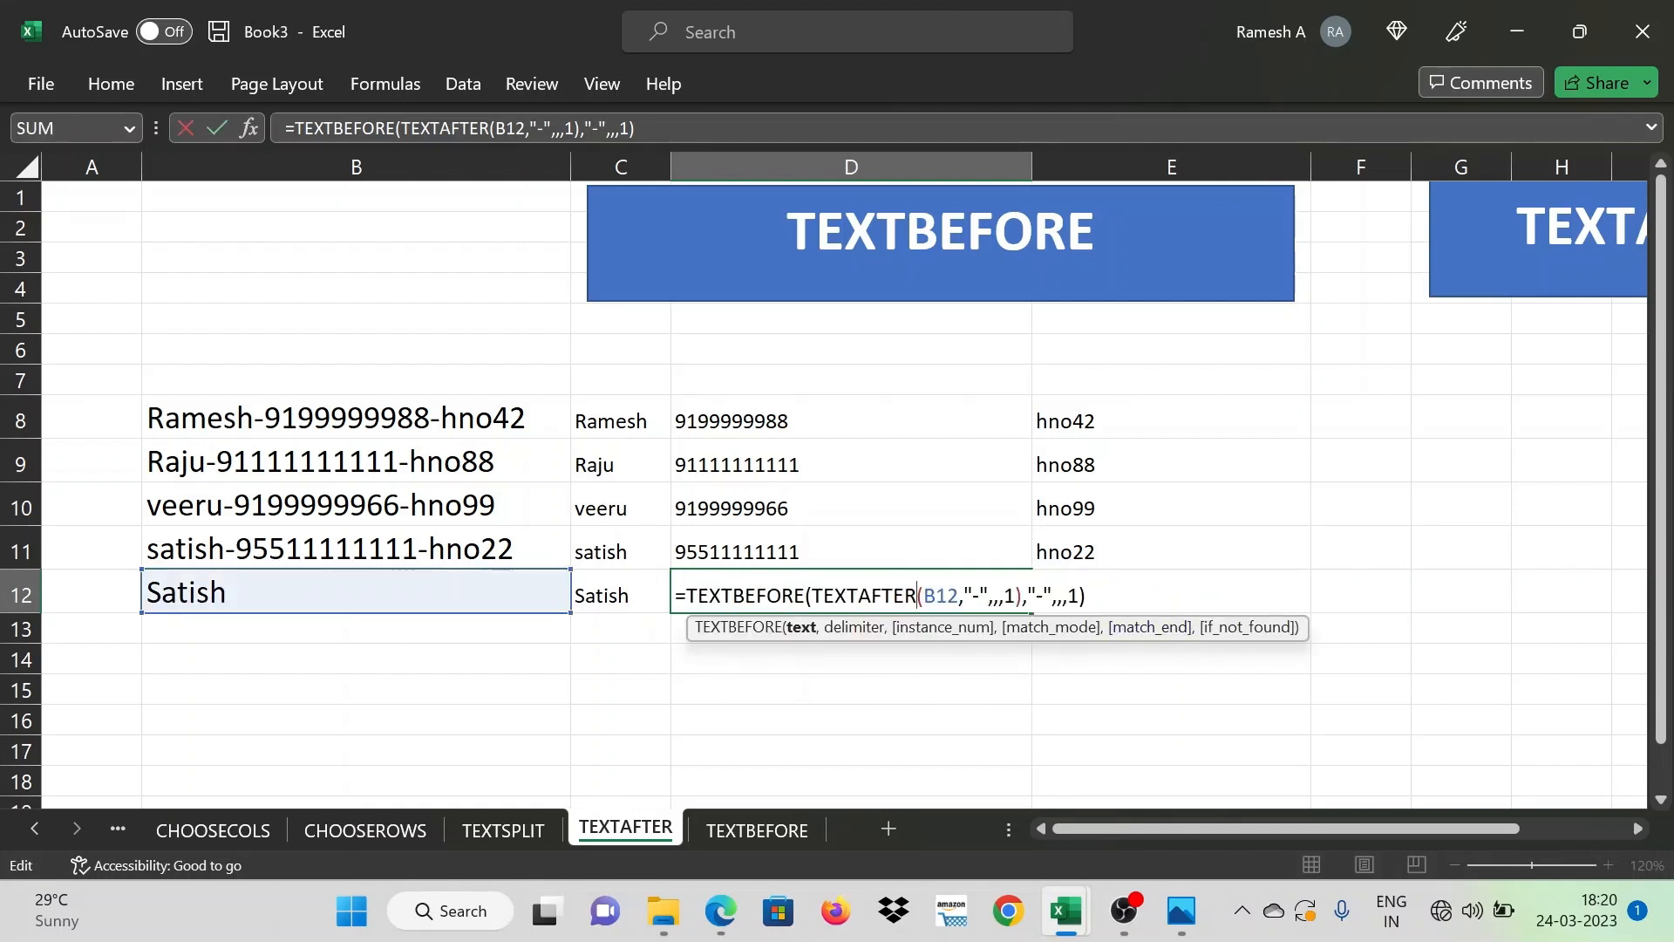
{"action": "key", "text": "End"}
{"action": "key", "text": "BackSpace"}
{"action": "type", "text": ","}
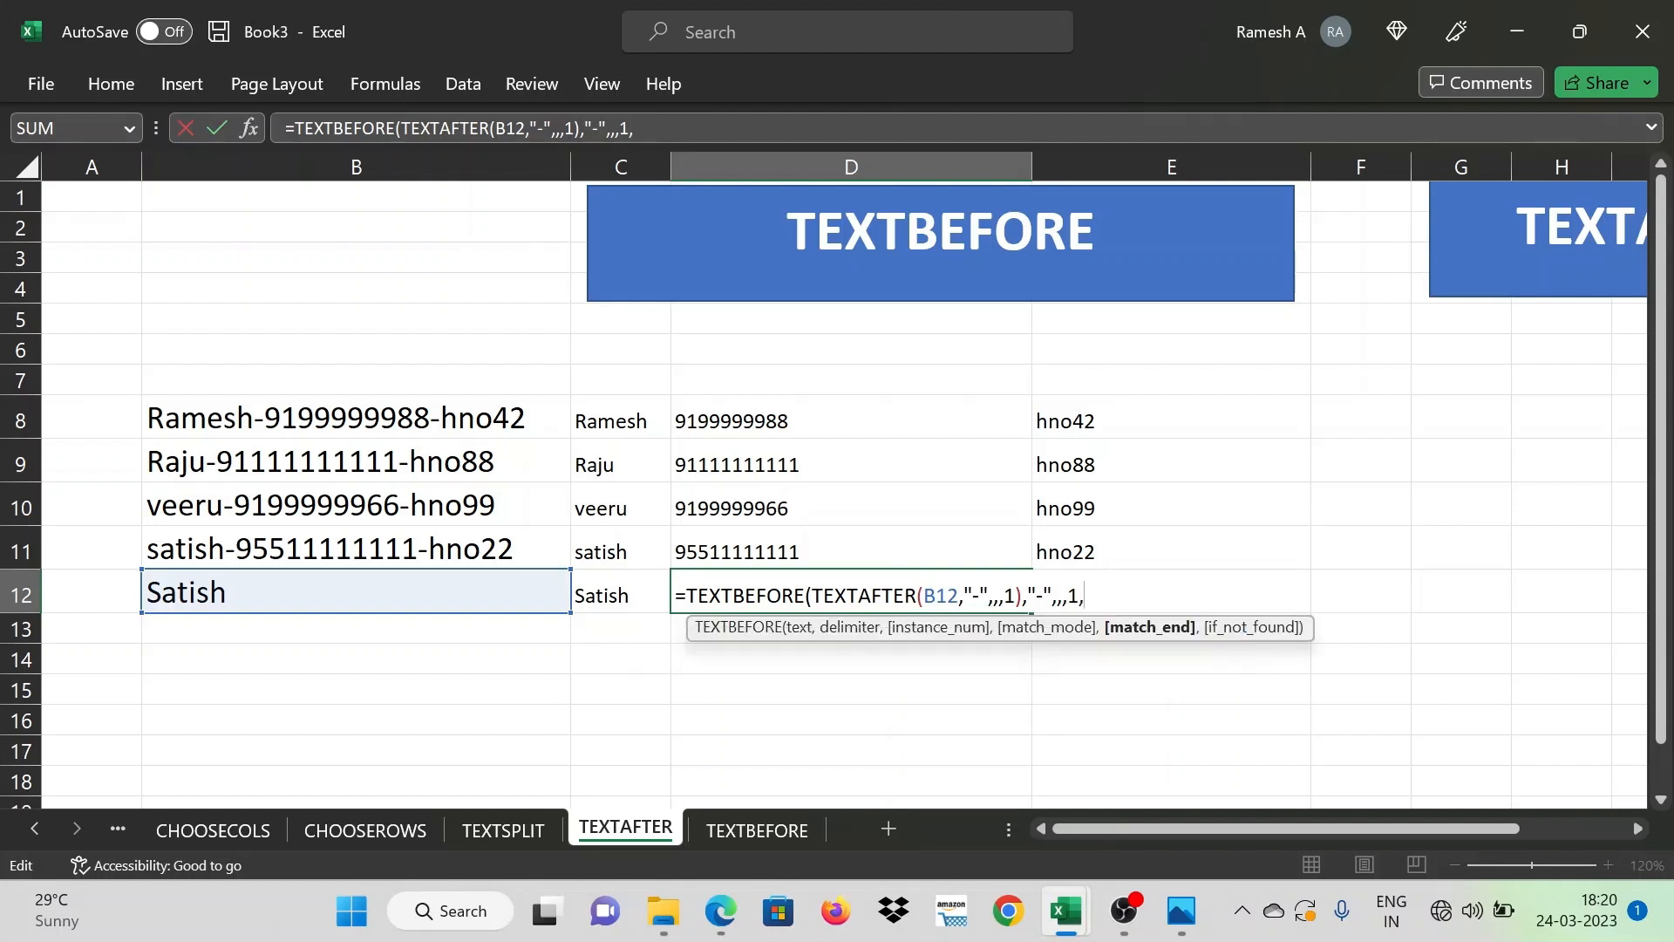
{"action": "type", "text": "\"\""}
{"action": "key", "text": "BackSpace"}
{"action": "type", "text": "missing\")"}
{"action": "key", "text": "Return"}
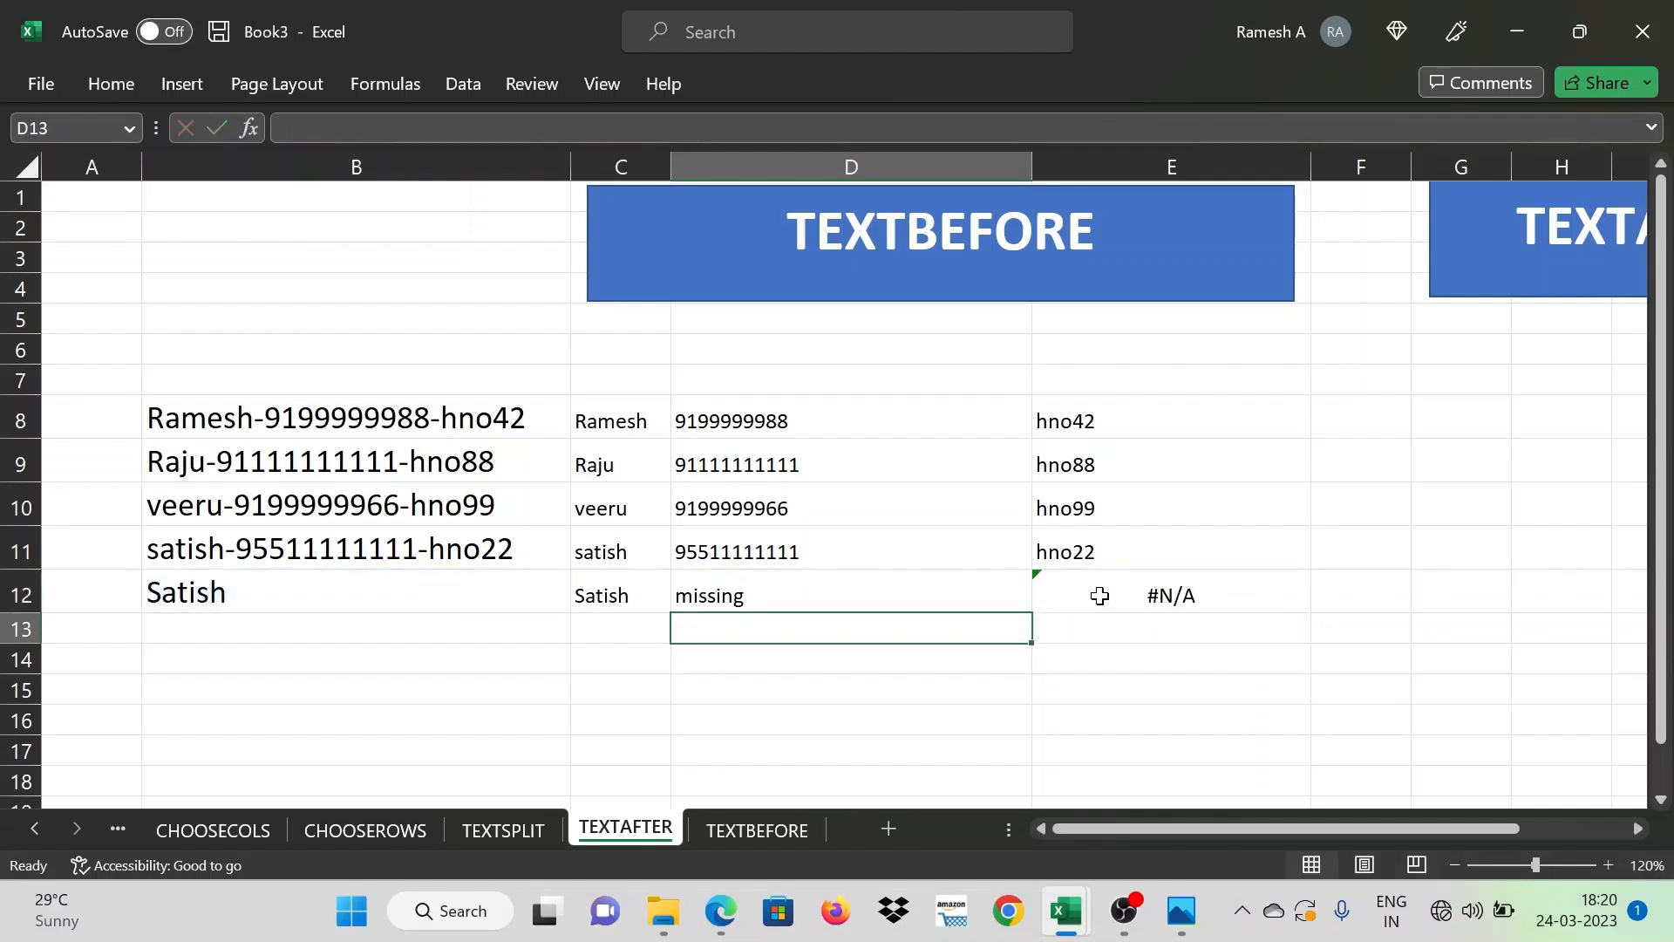
{"action": "key", "text": "Up"}
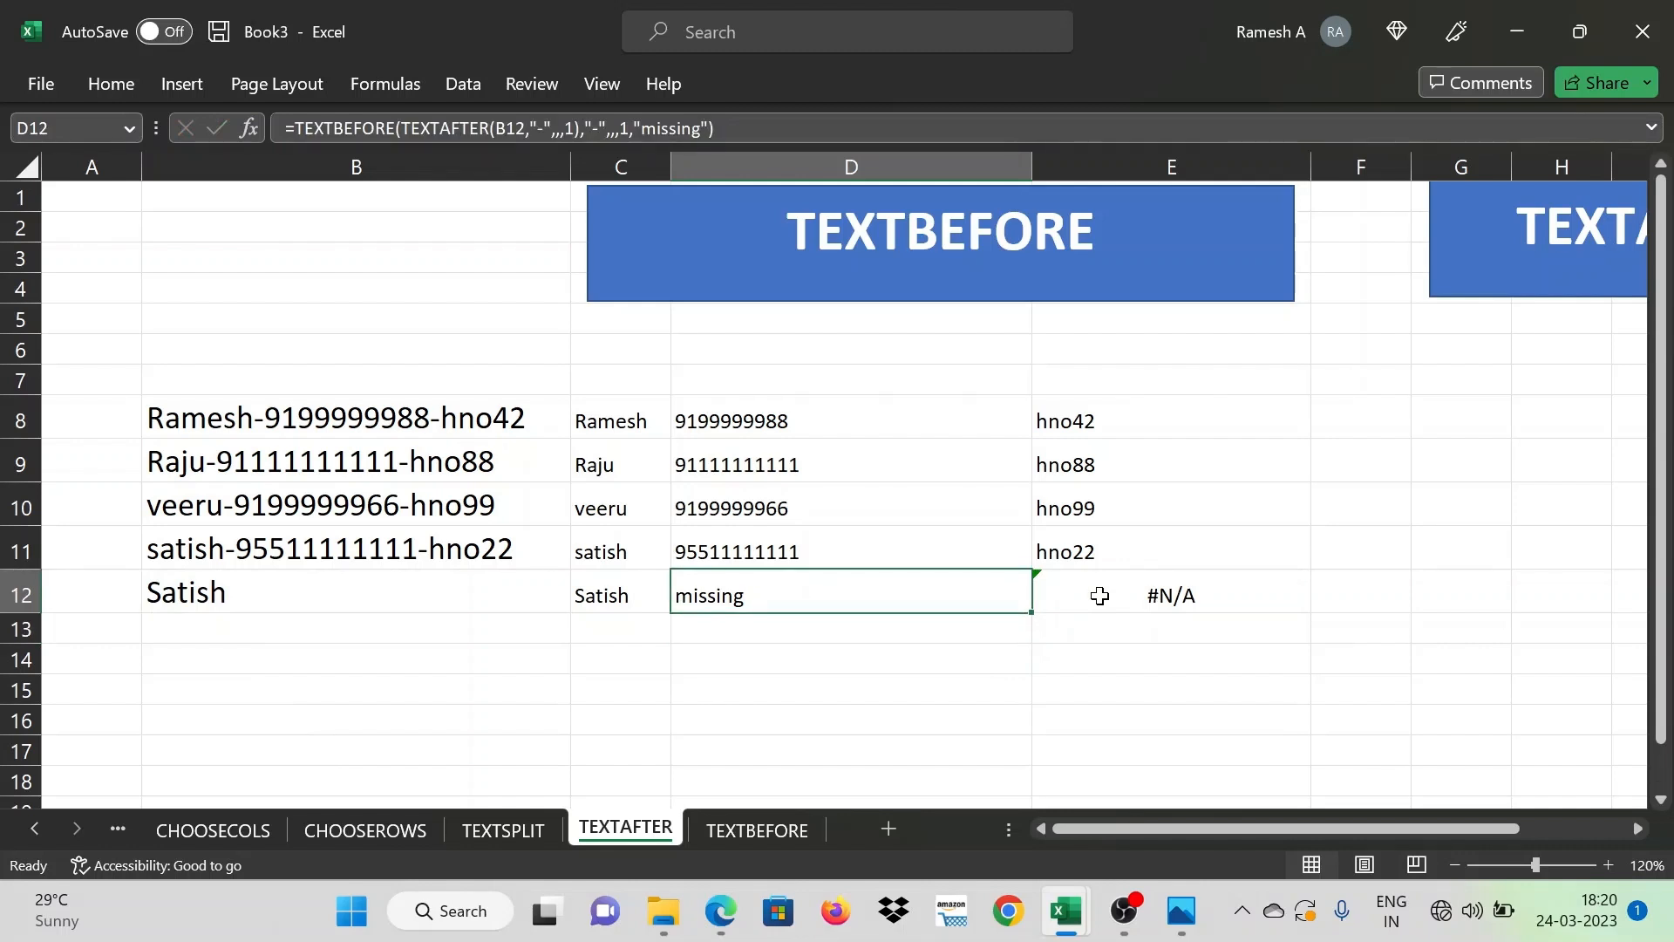